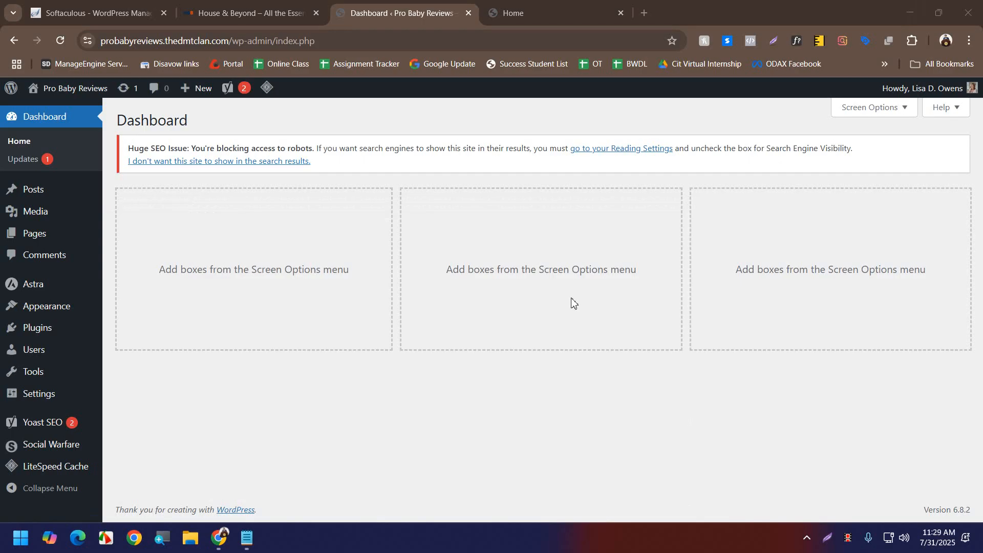
- Compare the Pro Baby Reviews front page and dashboard with the House & Beyond reference site
click(515, 7)
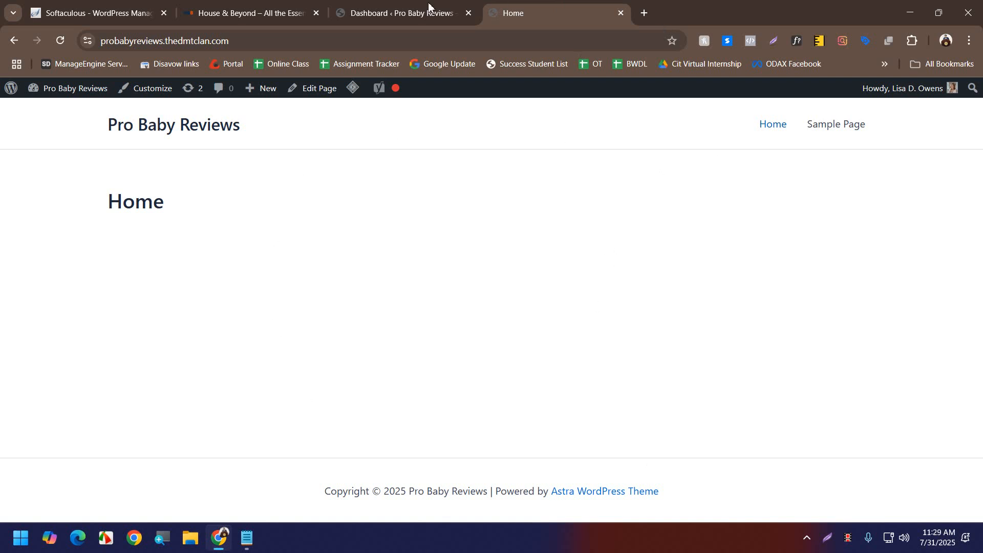
click(239, 6)
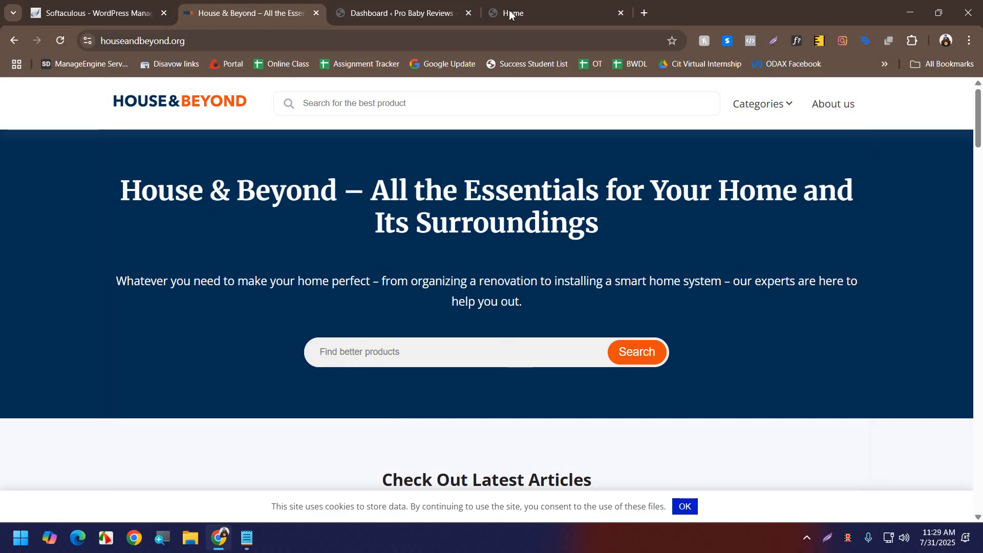
click(448, 8)
click(258, 5)
click(373, 6)
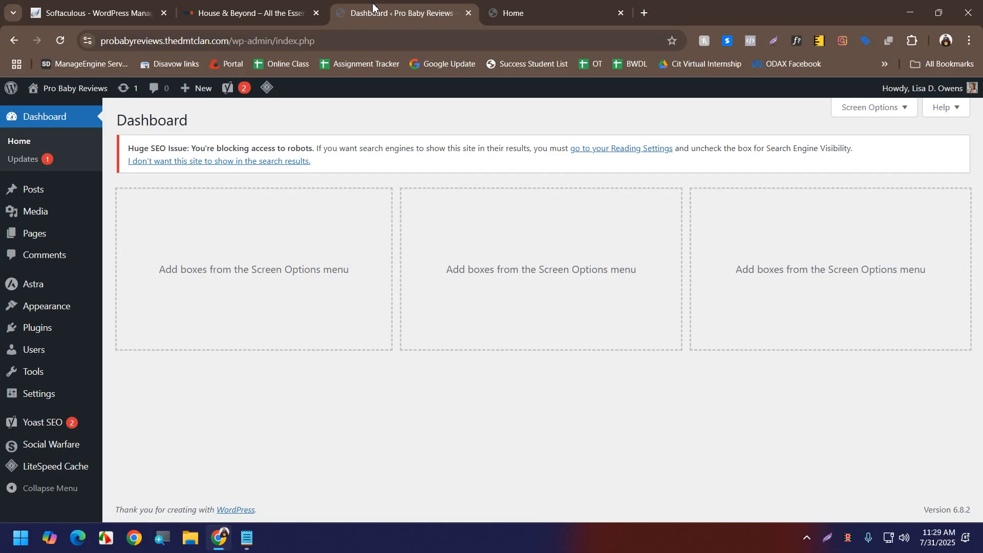
click(846, 537)
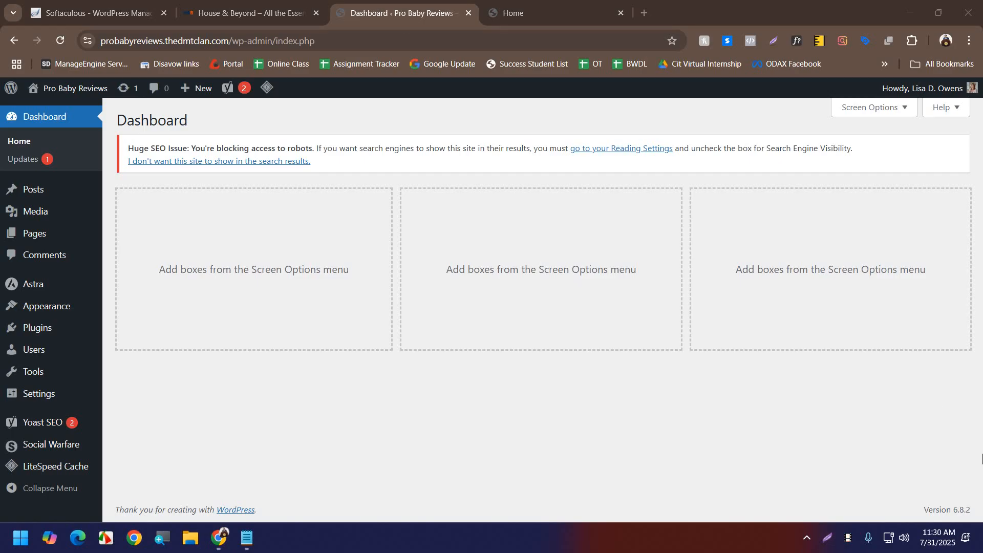
- Examine the House & Beyond homepage, including its header, hero banner and article sections
click(259, 7)
mouse_move(772, 113)
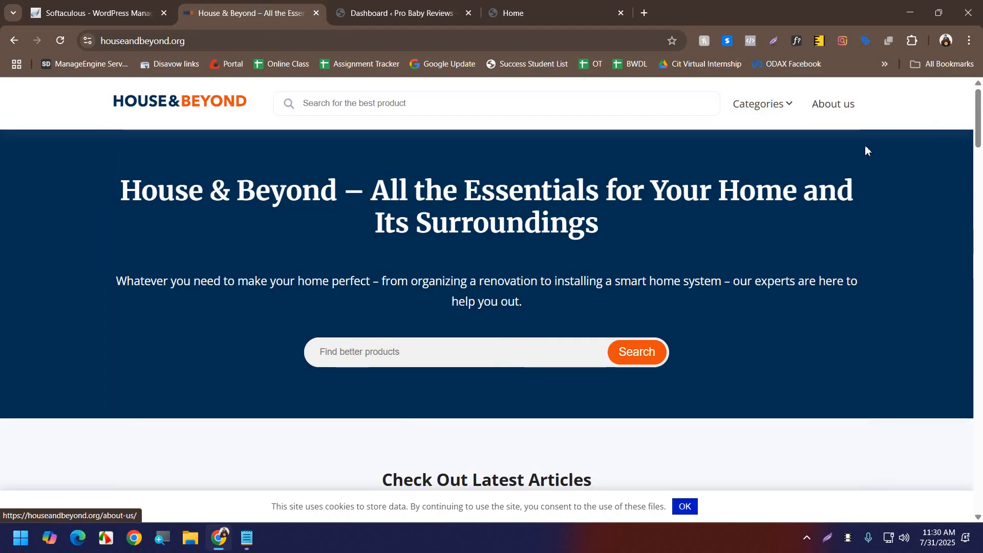
key(super+shift+s)
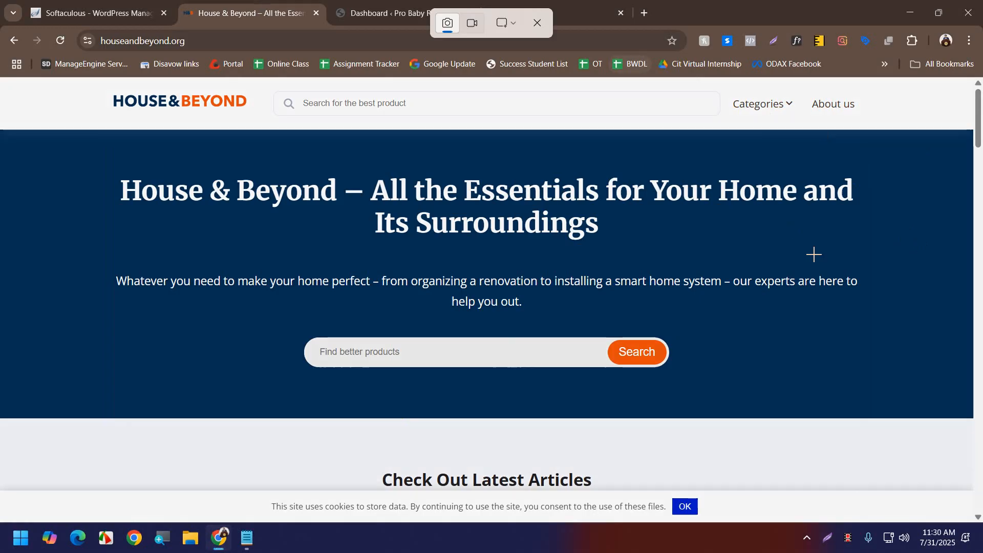
key(Escape)
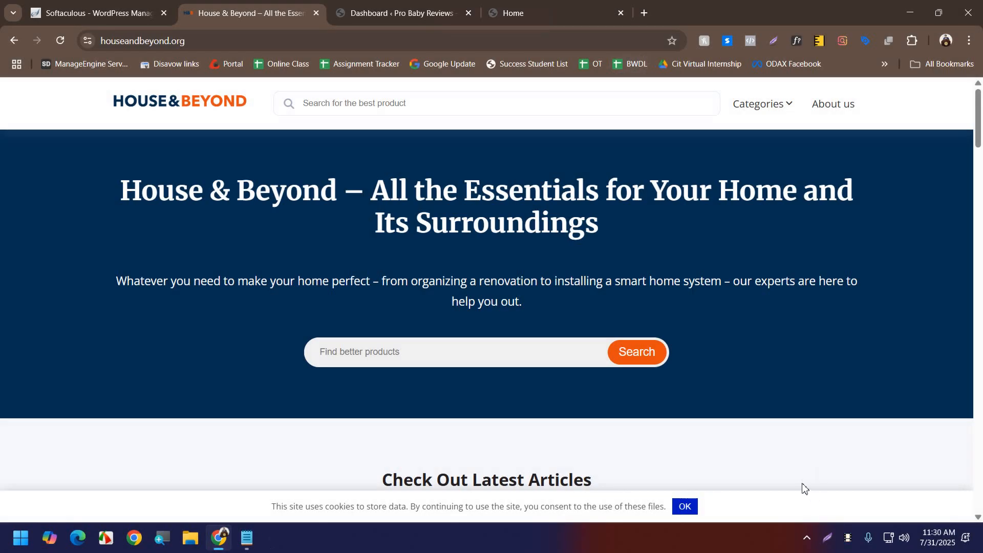
scroll(796, 450, down, 8)
scroll(795, 451, down, 15)
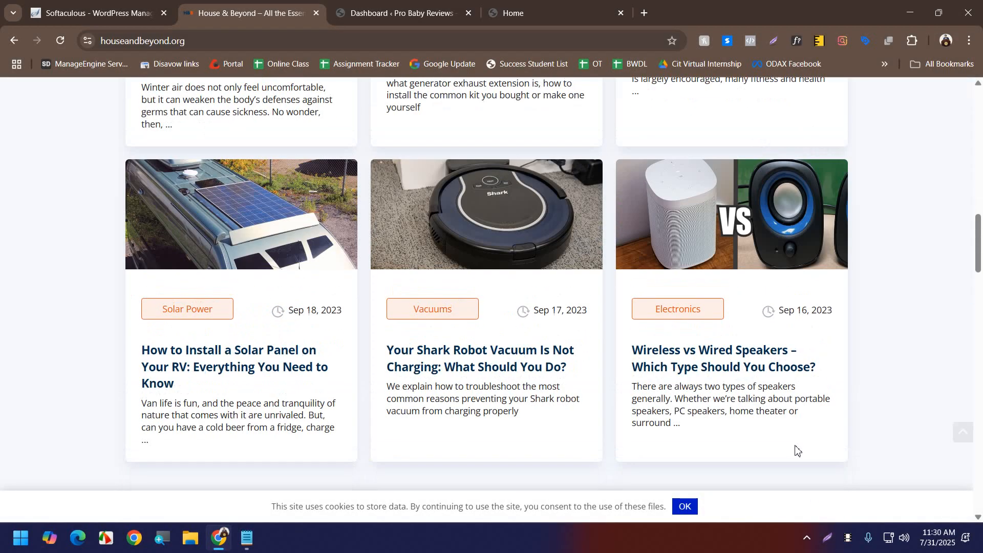
scroll(796, 452, up, 8)
scroll(796, 452, up, 15)
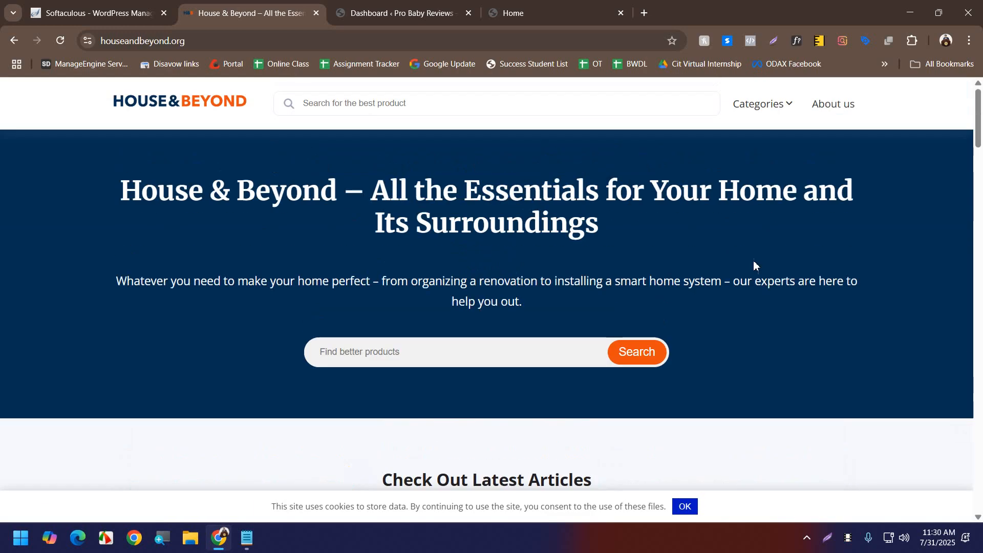
click(789, 125)
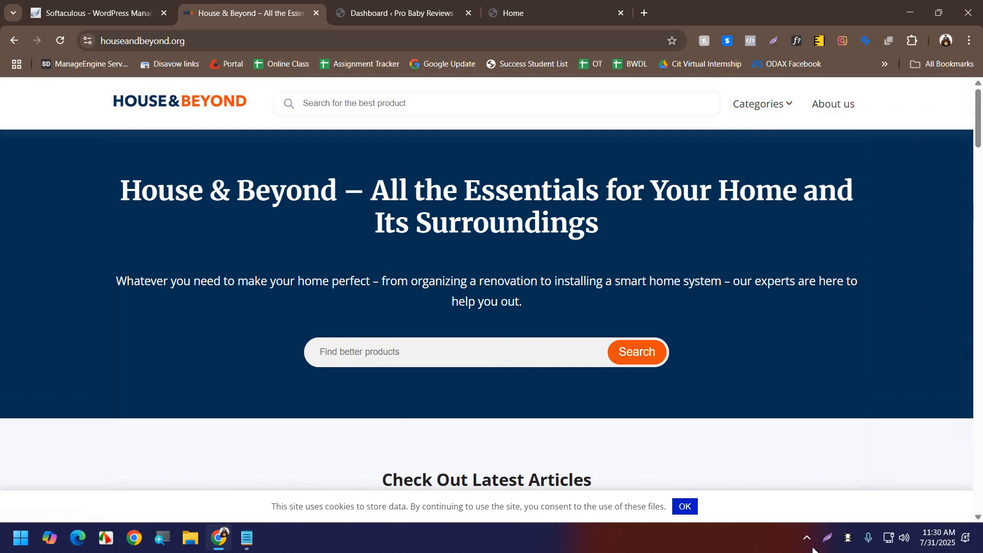
- Mark the reference header's logo, search bar and Categories menu with arrows on a screen capture, and discard the capture
click(827, 538)
drag(0, 76, 980, 131)
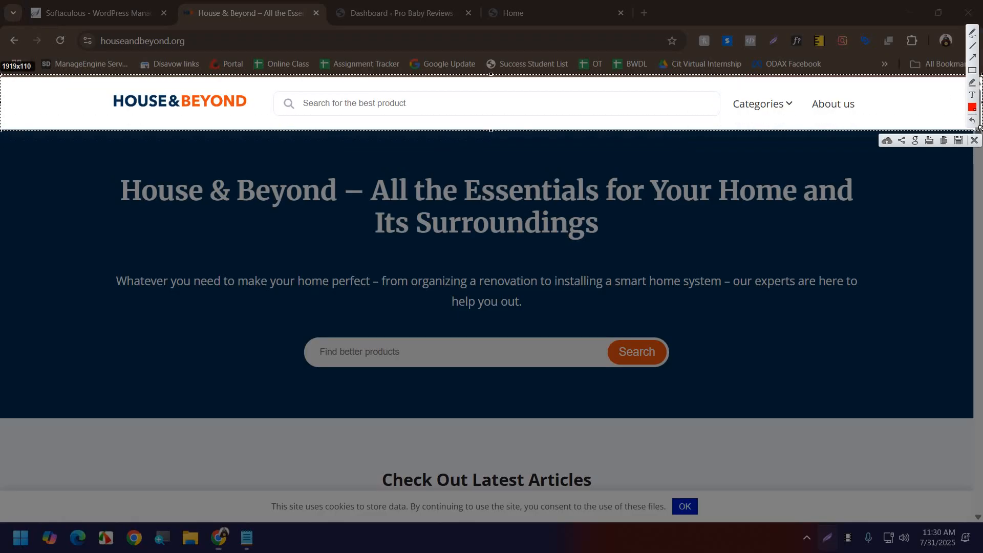
click(972, 57)
drag(32, 388, 195, 113)
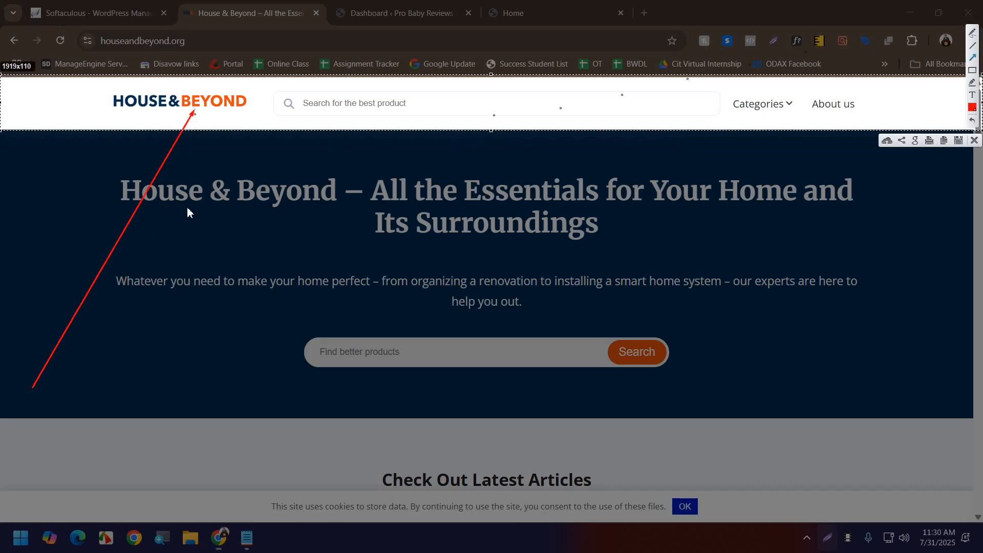
drag(189, 398, 464, 119)
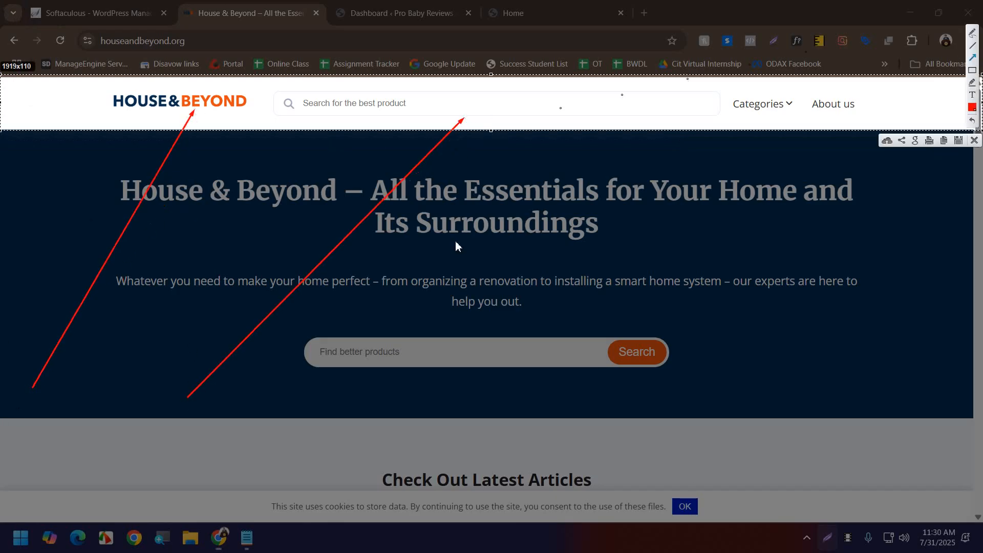
drag(444, 406, 782, 119)
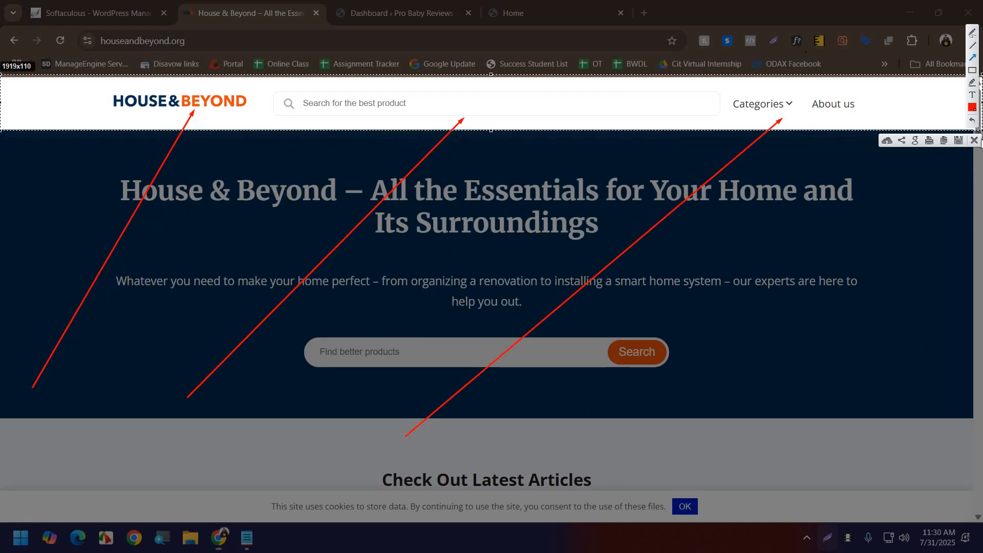
click(975, 141)
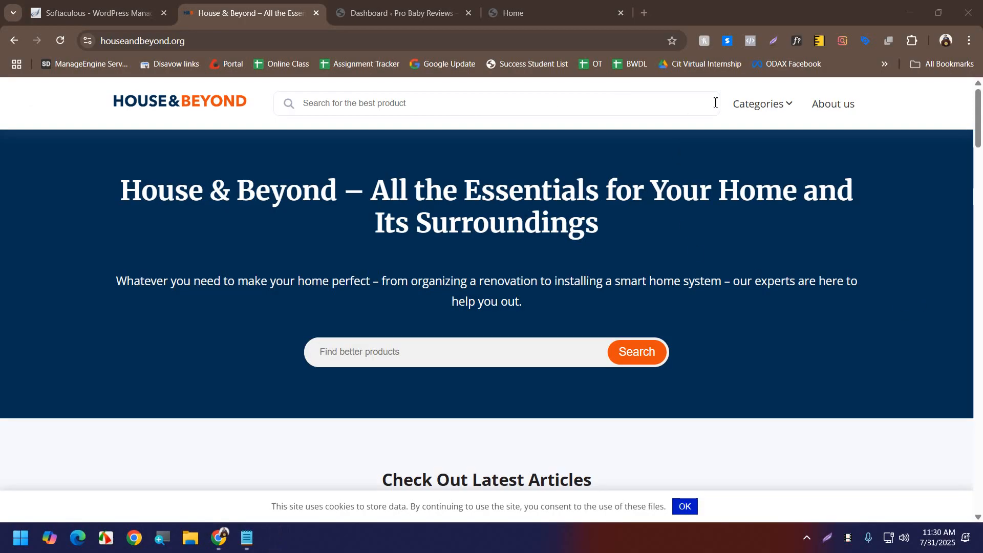
click(768, 104)
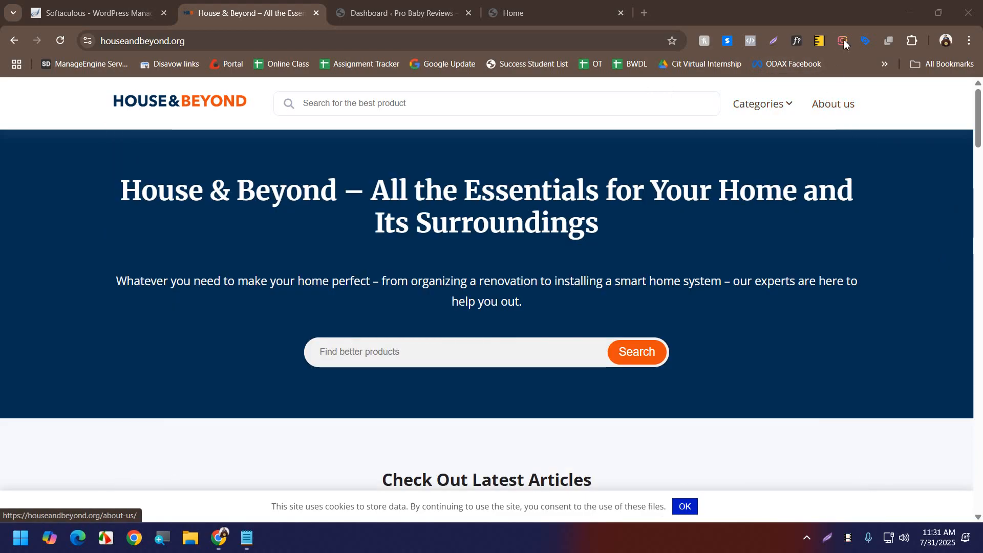
- Add a post category named Categories to the Pro Baby Reviews site in WordPress
click(359, 10)
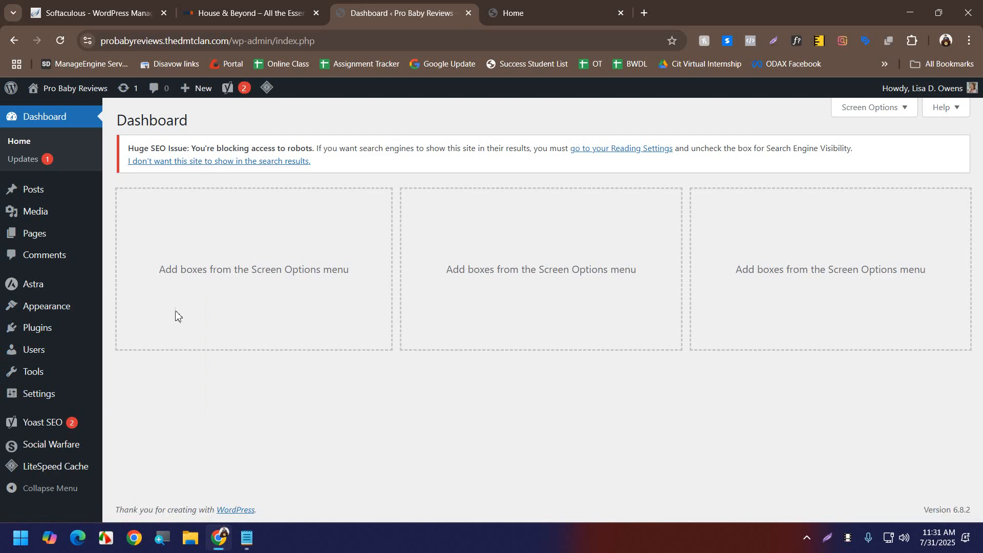
click(146, 232)
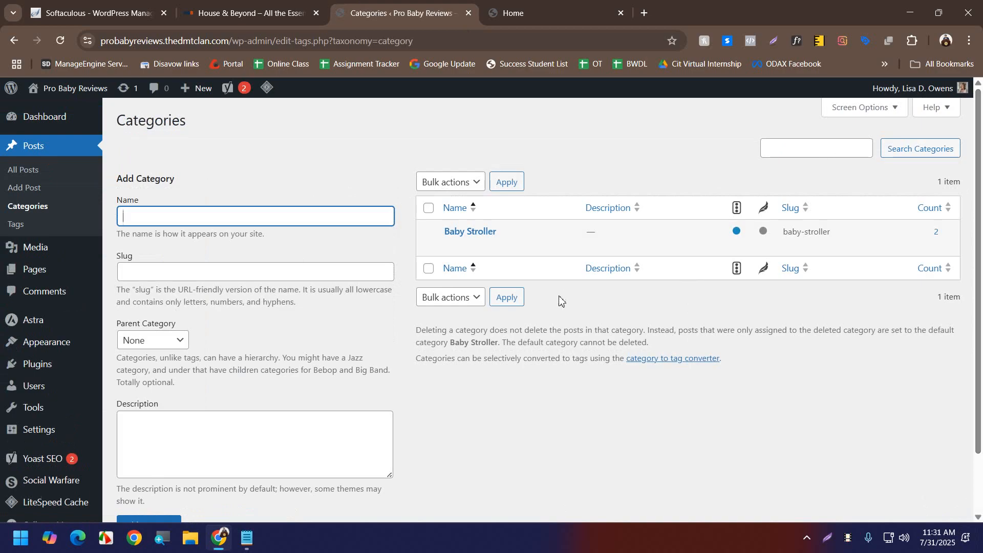
drag(200, 124, 124, 123)
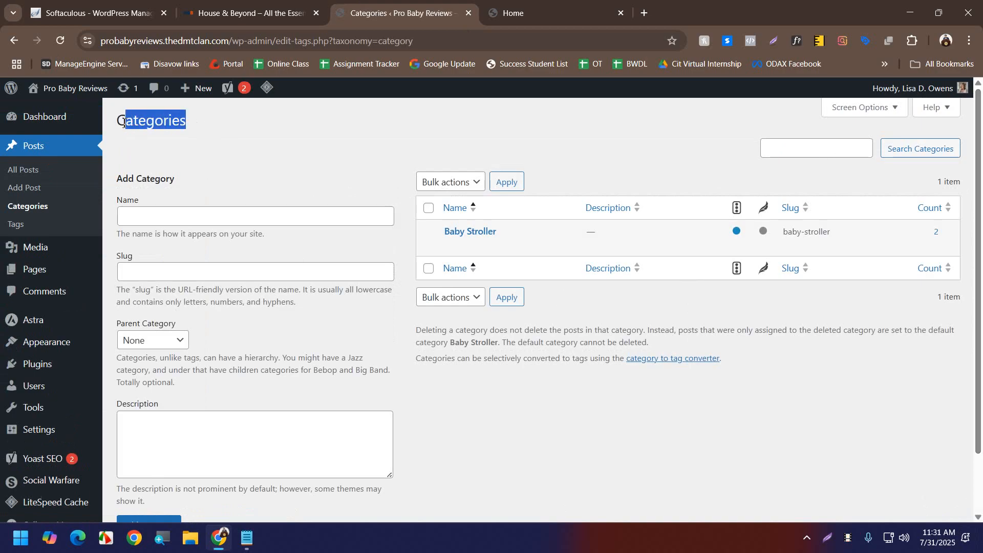
click(205, 212)
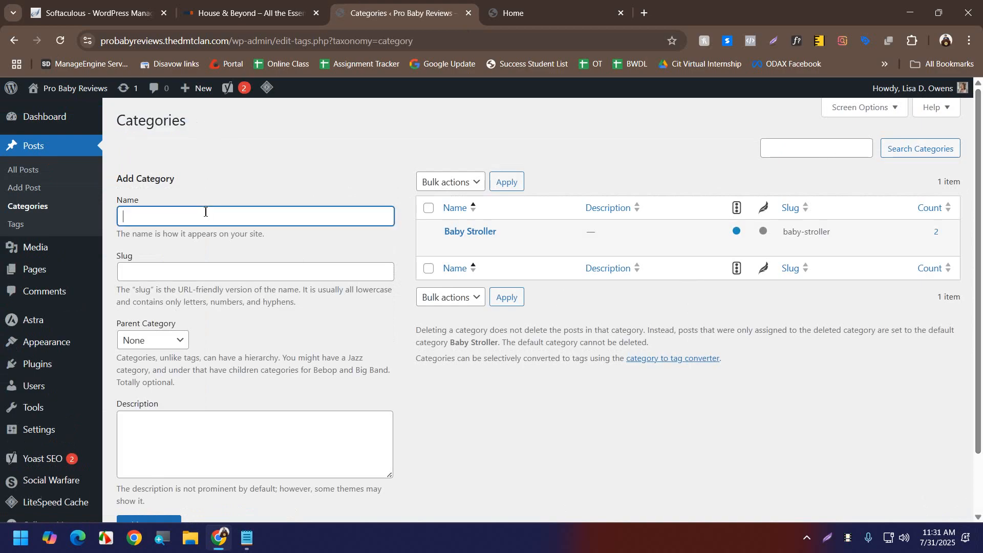
text(Categories)
scroll(141, 469, down, 2)
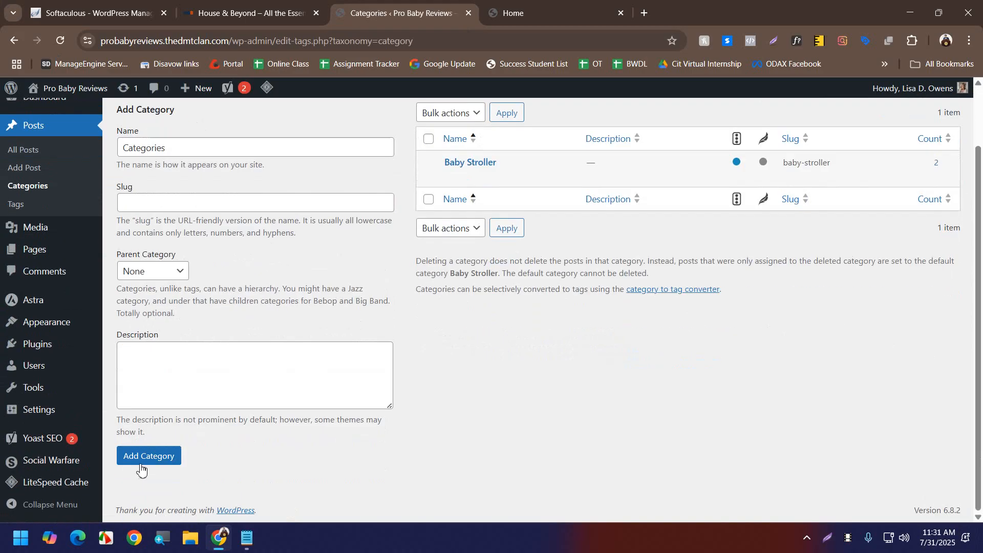
click(141, 470)
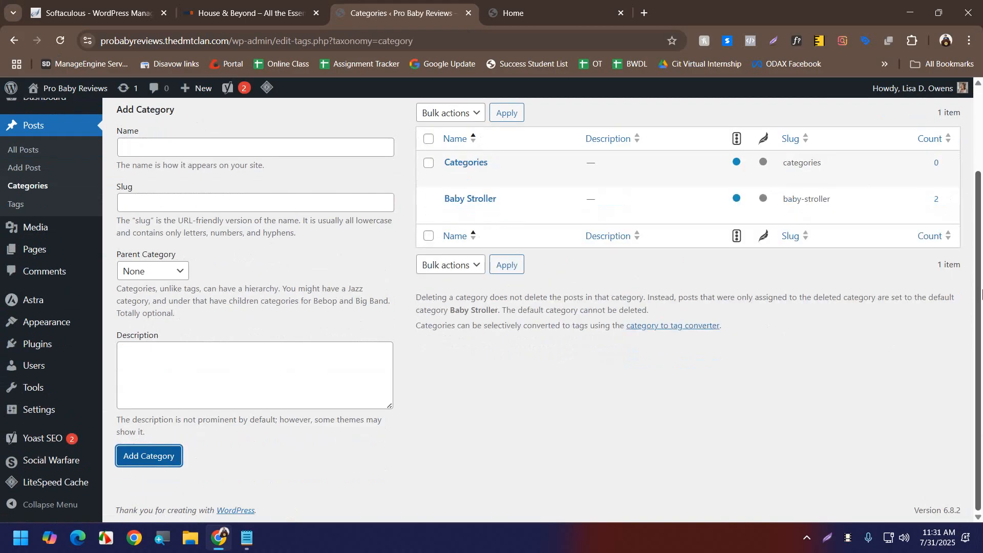
- Start a new WordPress page, and save the logo image from the House & Beyond site to the computer
mouse_move(57, 256)
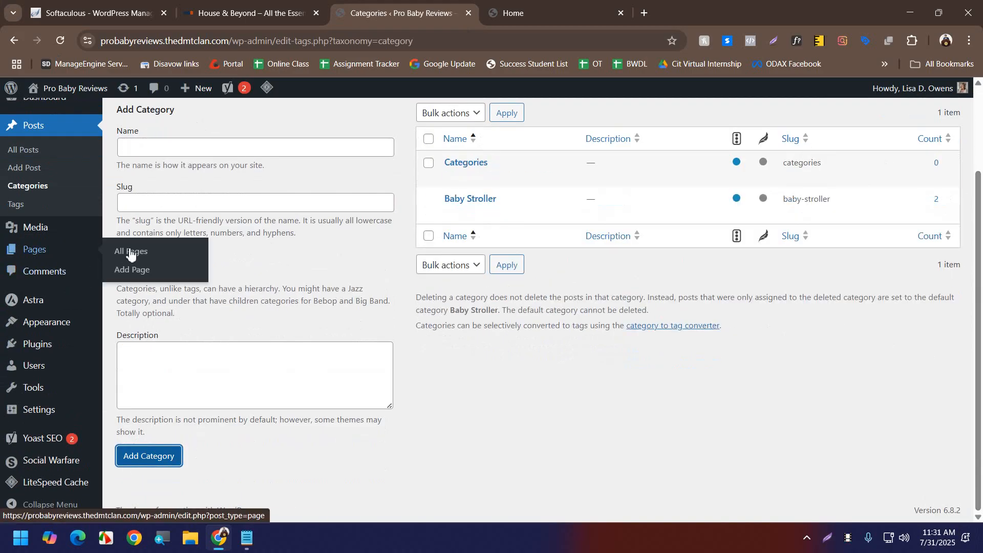
click(134, 270)
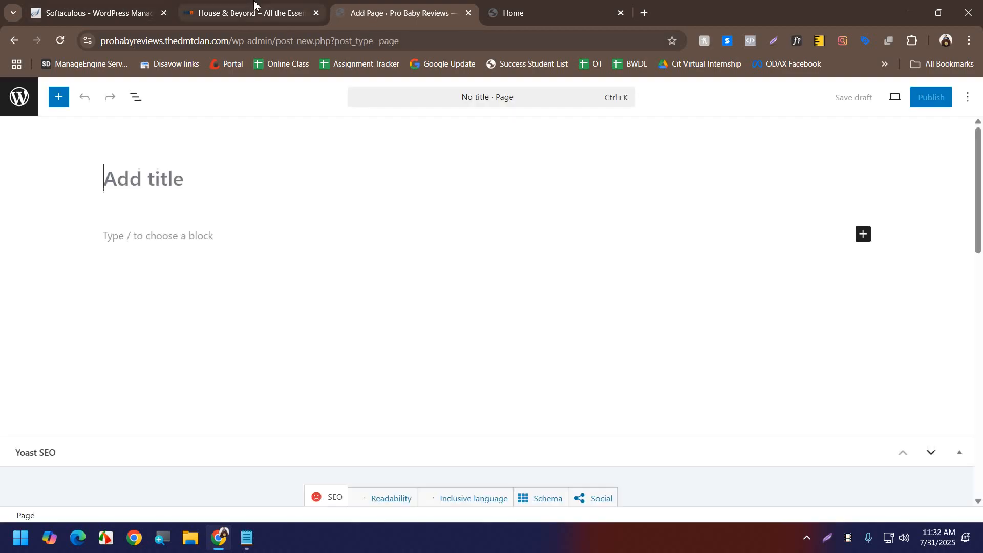
click(256, 8)
right_click(176, 111)
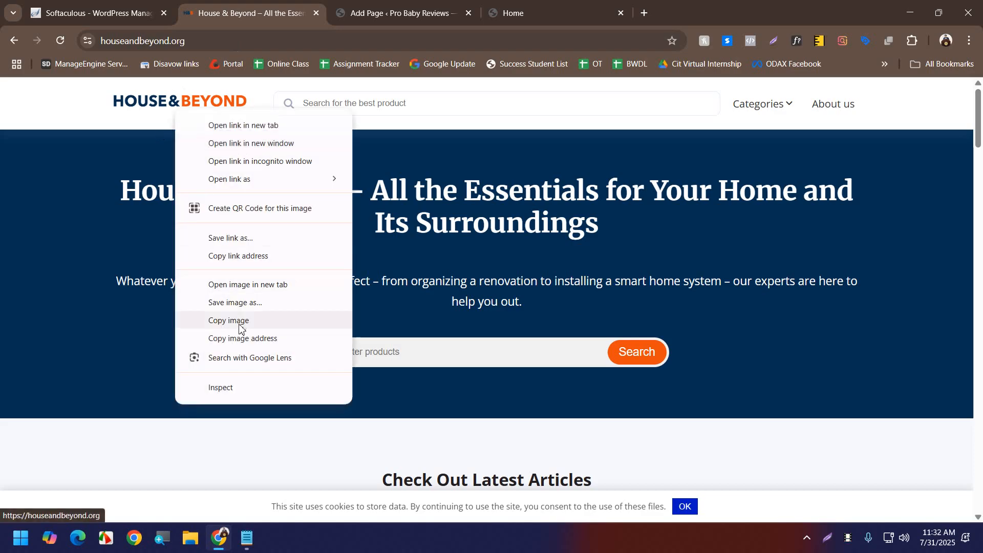
click(250, 301)
click(372, 399)
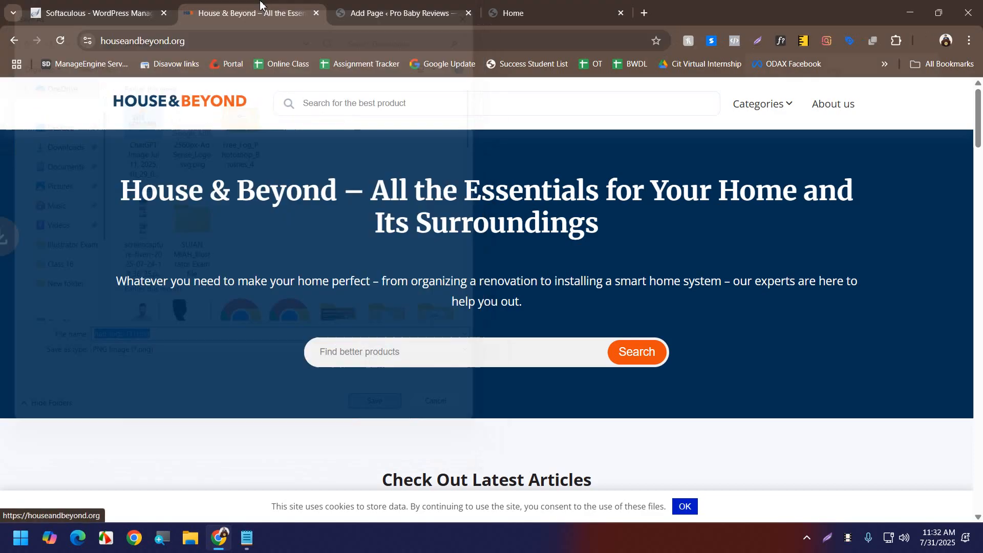
- Title the new WordPress page About Us, publish it and return to the page list
click(400, 13)
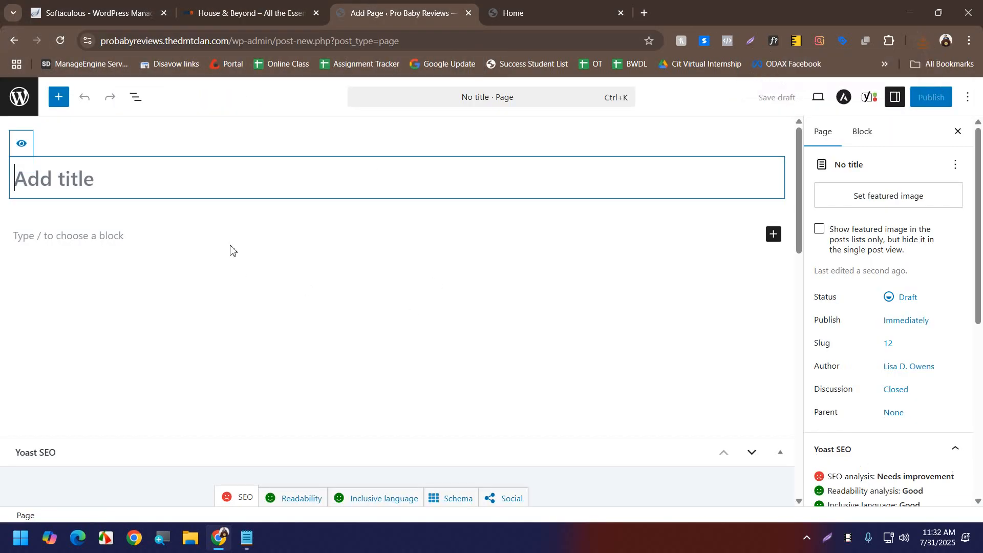
text(About )
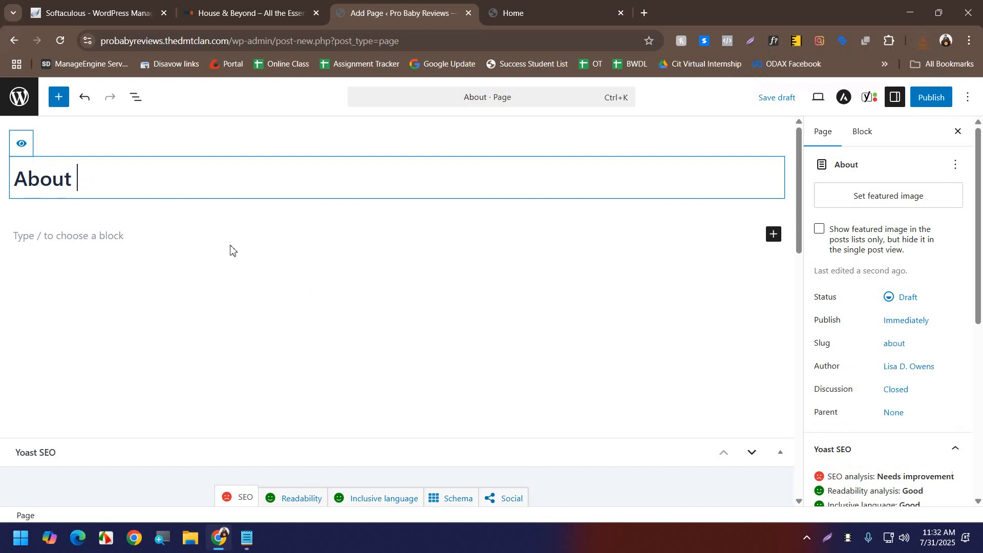
text(Us)
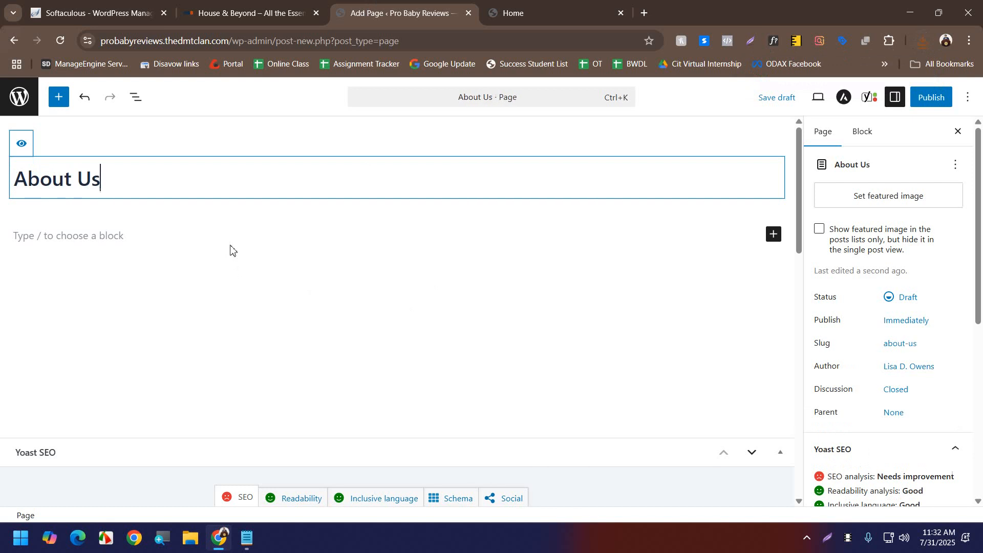
click(934, 102)
click(931, 100)
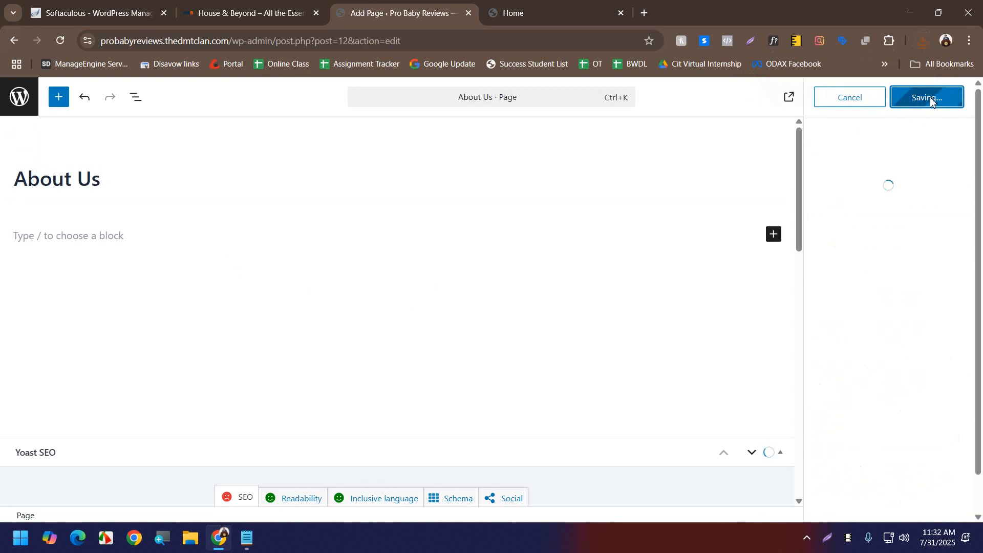
click(19, 99)
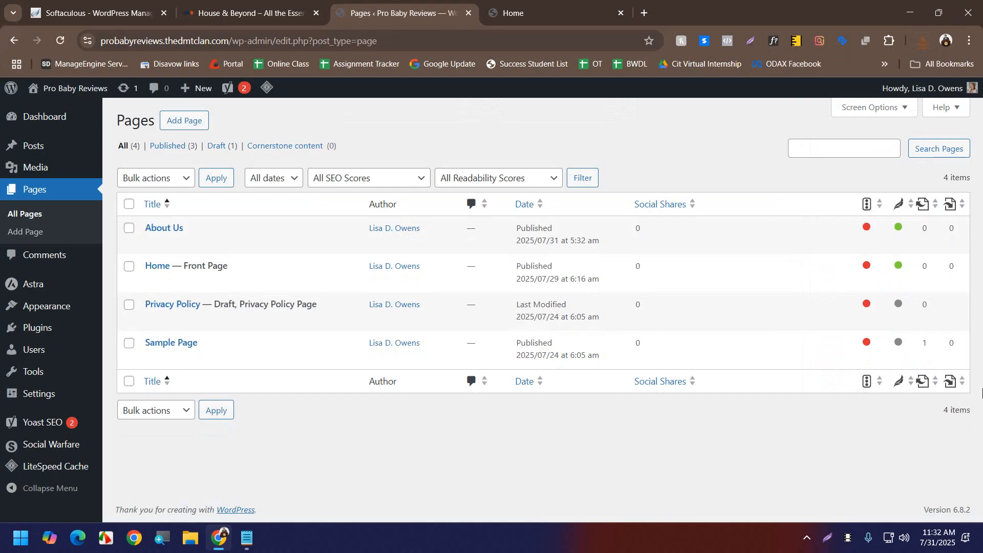
- Create a navigation menu named Primary Menu and assign it to the Primary Menu display location
mouse_move(59, 307)
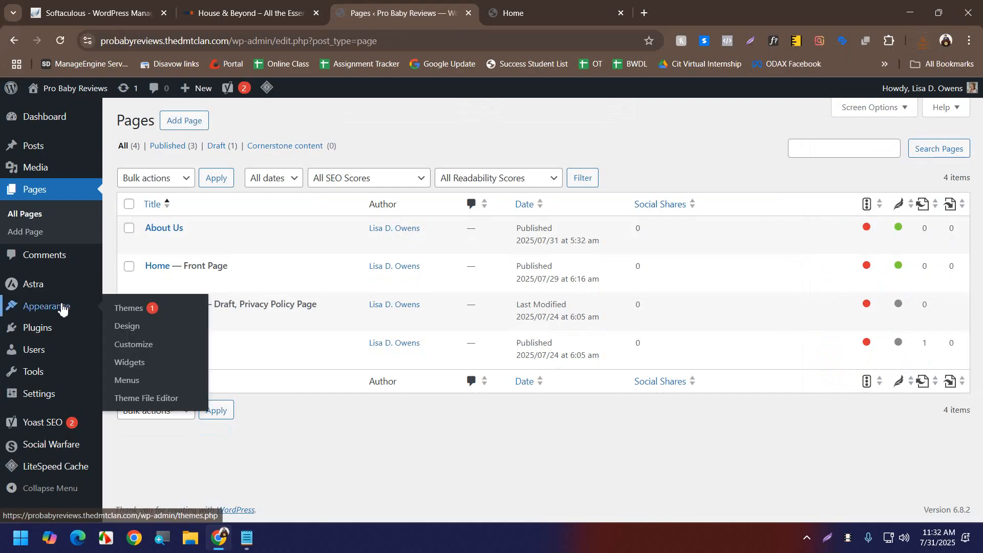
click(127, 380)
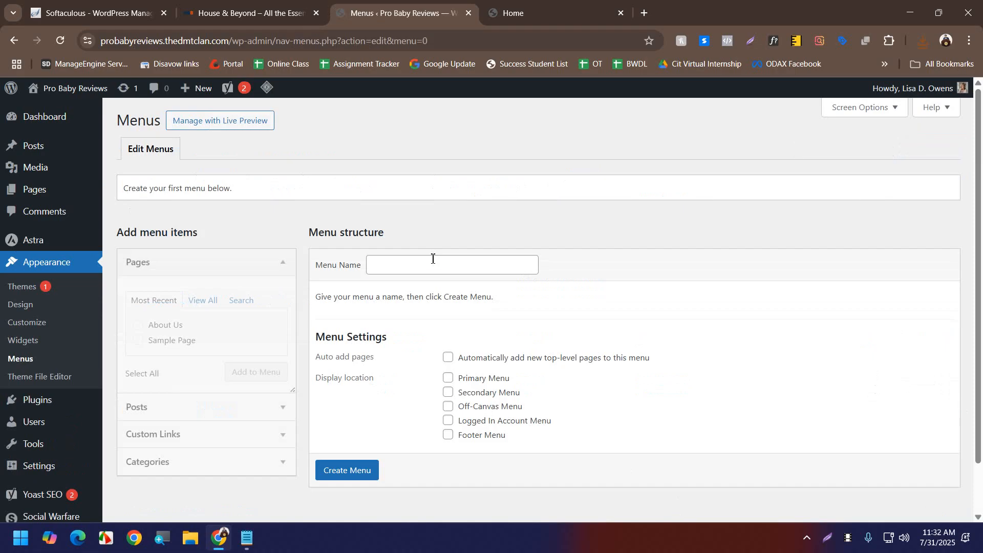
click(433, 259)
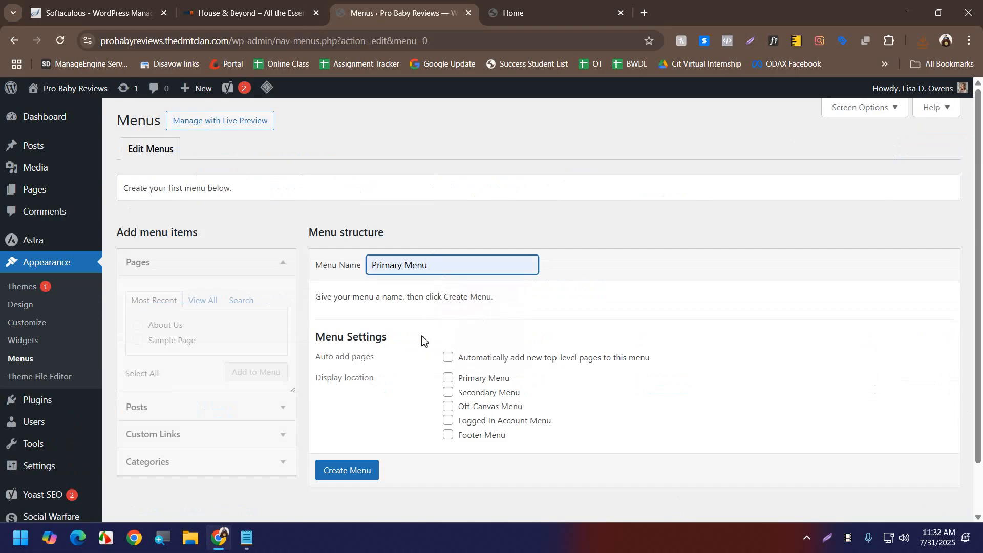
click(449, 380)
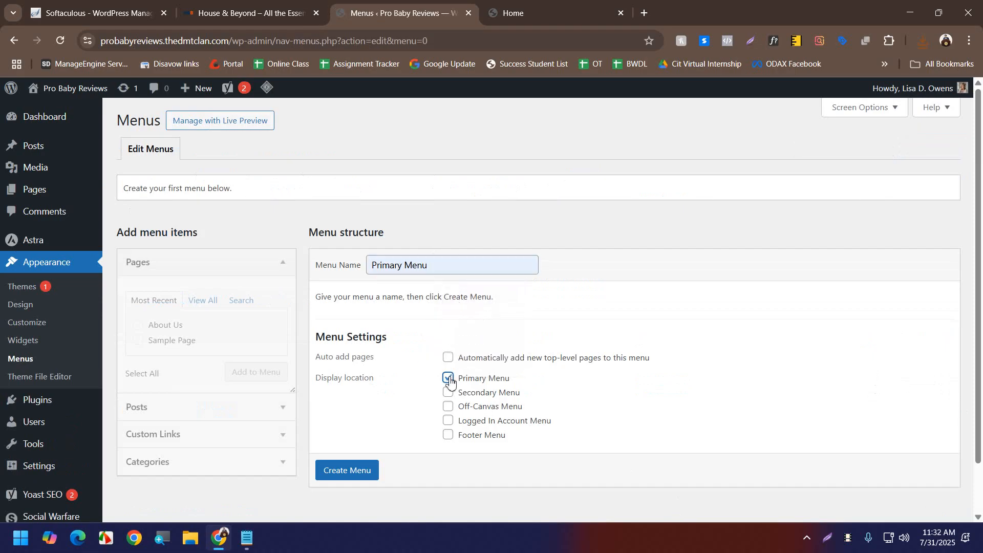
click(372, 474)
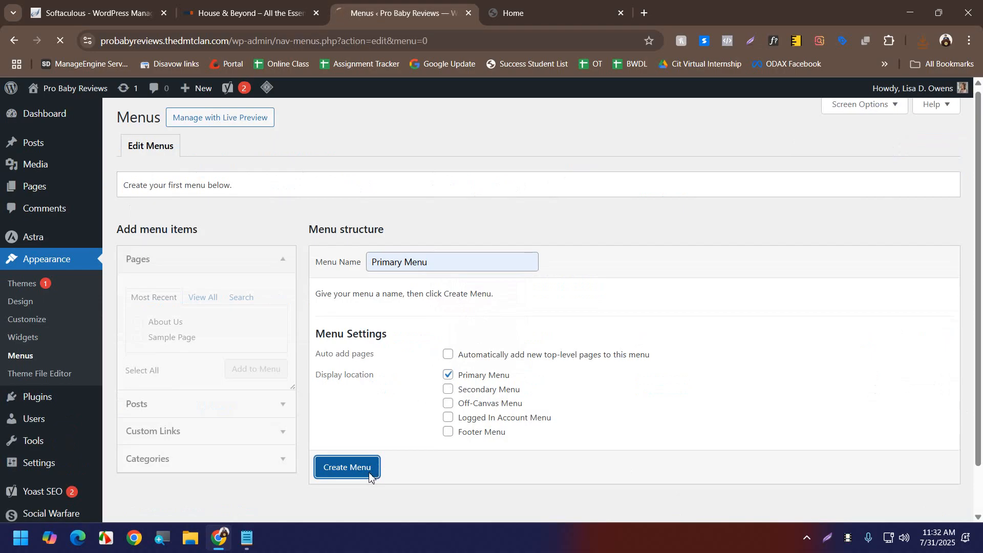
- Add the About Us page and the Categories post category as items of the Primary Menu
scroll(364, 422, down, 1)
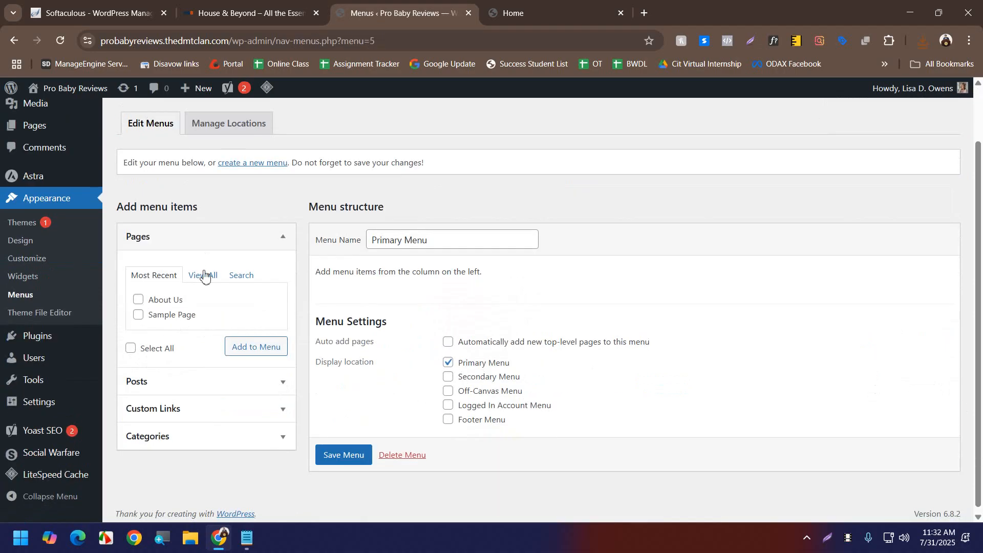
click(203, 275)
click(138, 314)
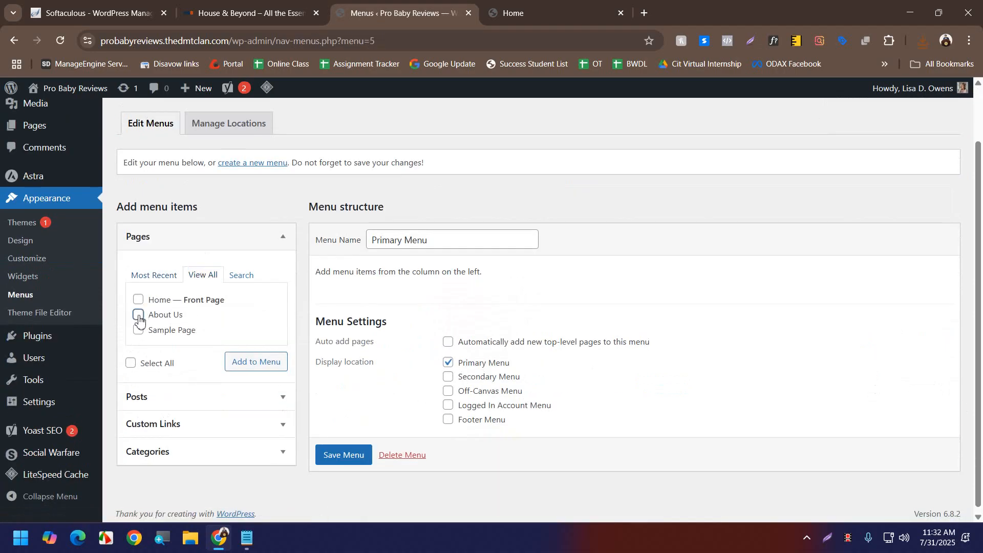
click(265, 364)
click(233, 454)
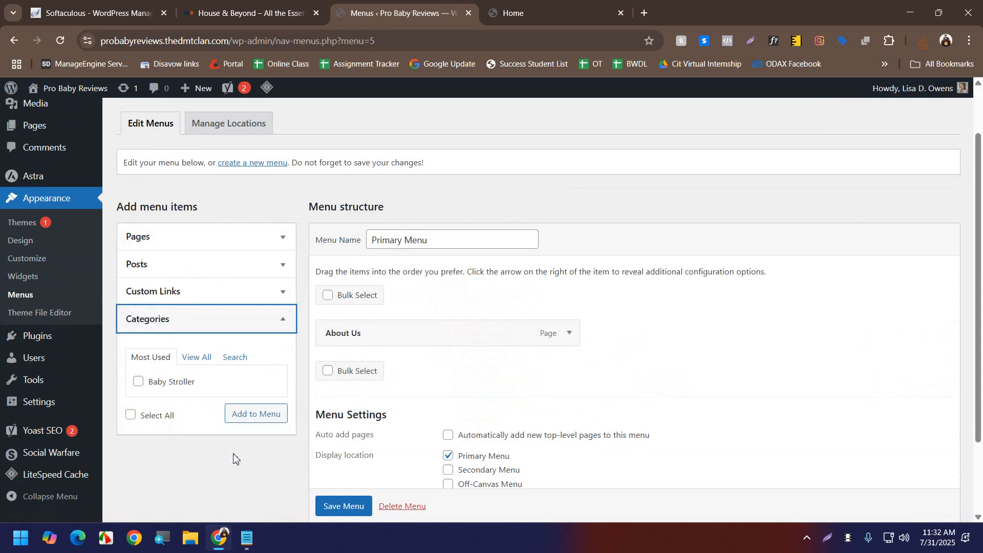
click(200, 358)
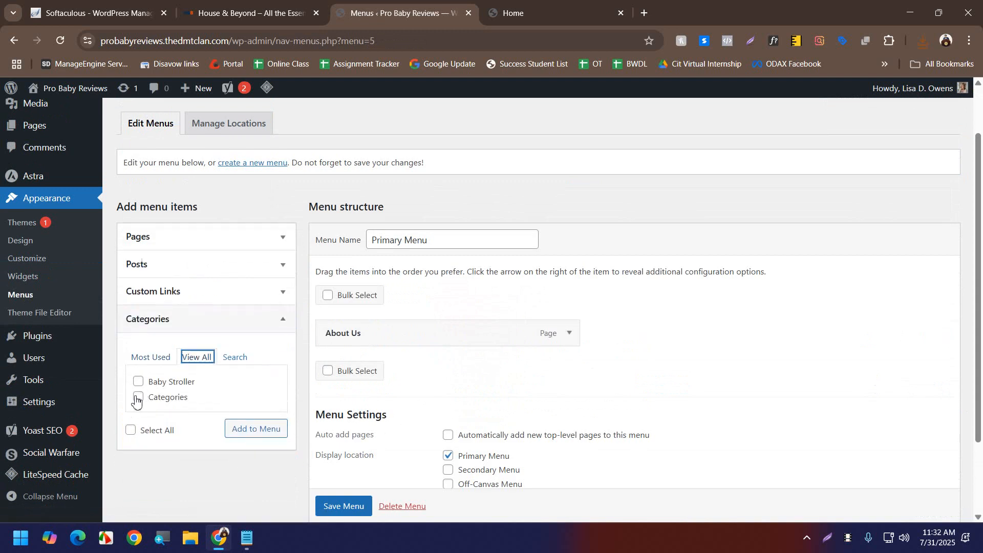
click(138, 397)
click(277, 433)
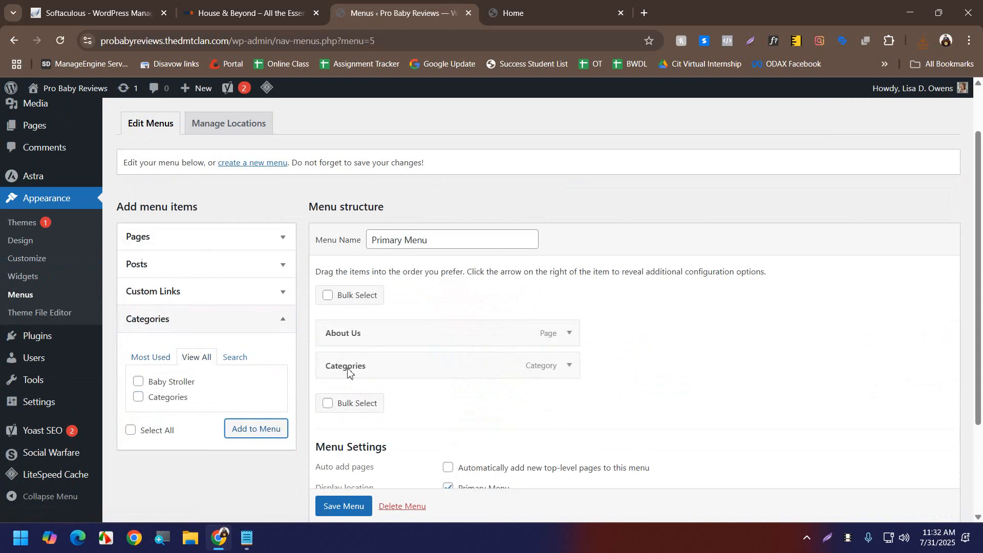
- Check the item order on the House & Beyond site, move Categories above About Us, and save the menu
click(272, 5)
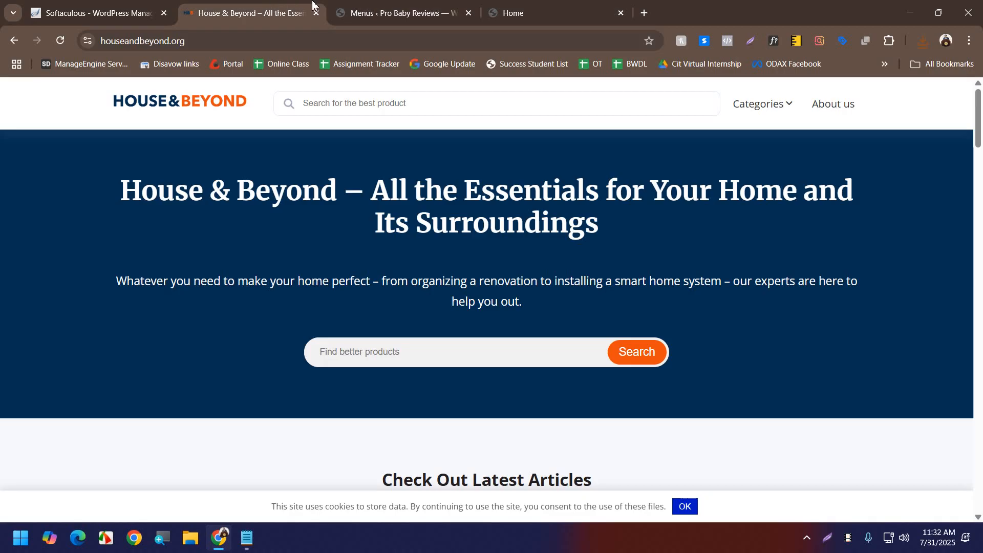
click(385, 4)
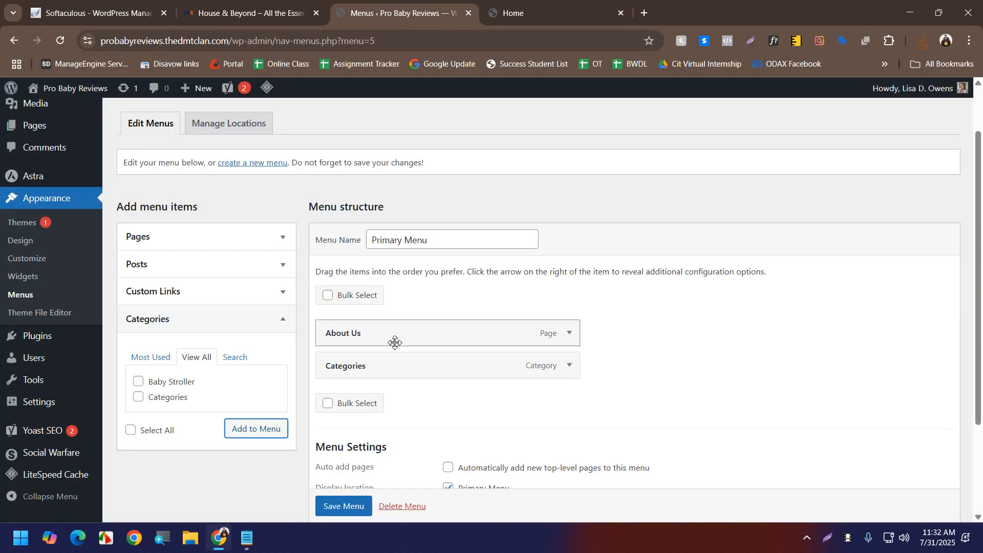
drag(391, 368, 378, 351)
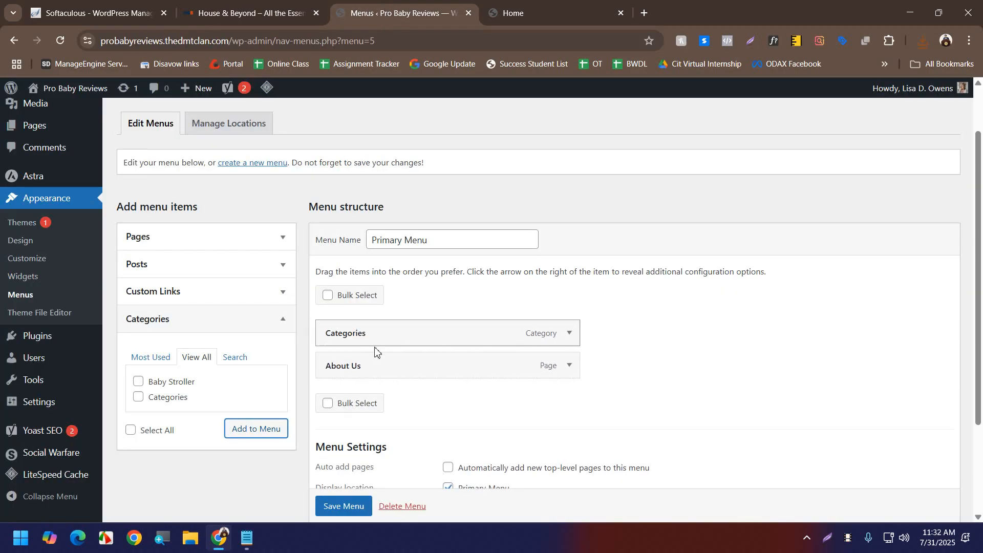
click(341, 507)
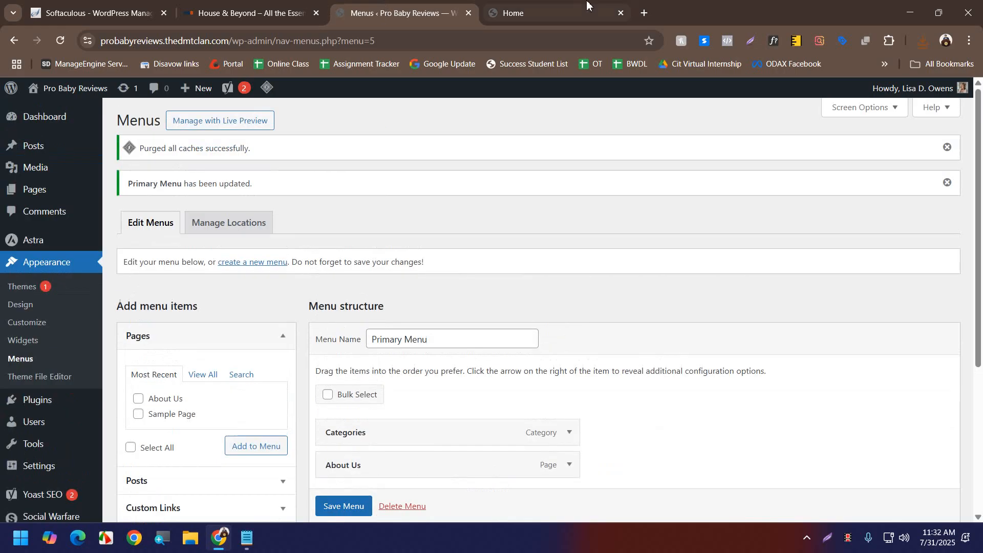
- Compare the Pro Baby Reviews home page header with the House & Beyond header, and dismiss the notices on the menu page
click(533, 12)
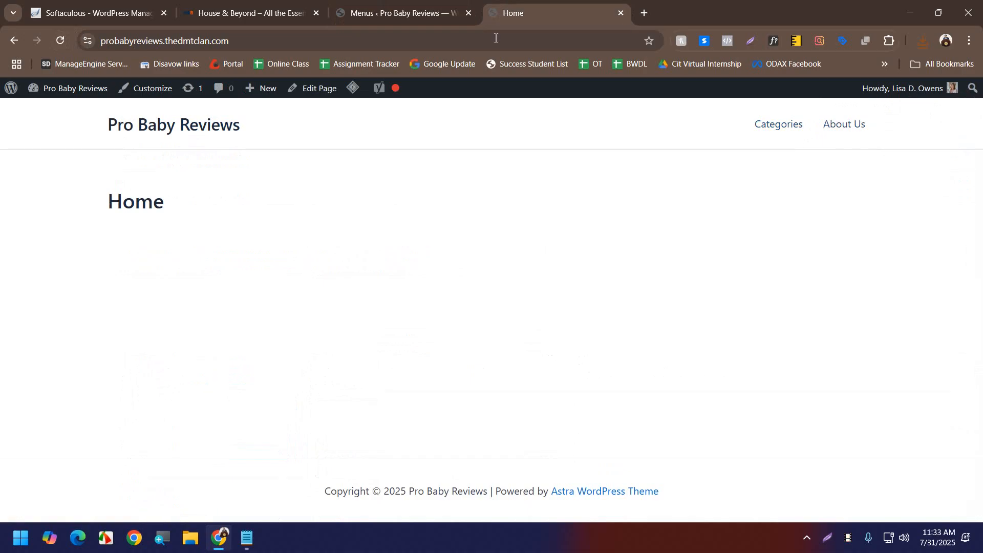
click(195, 11)
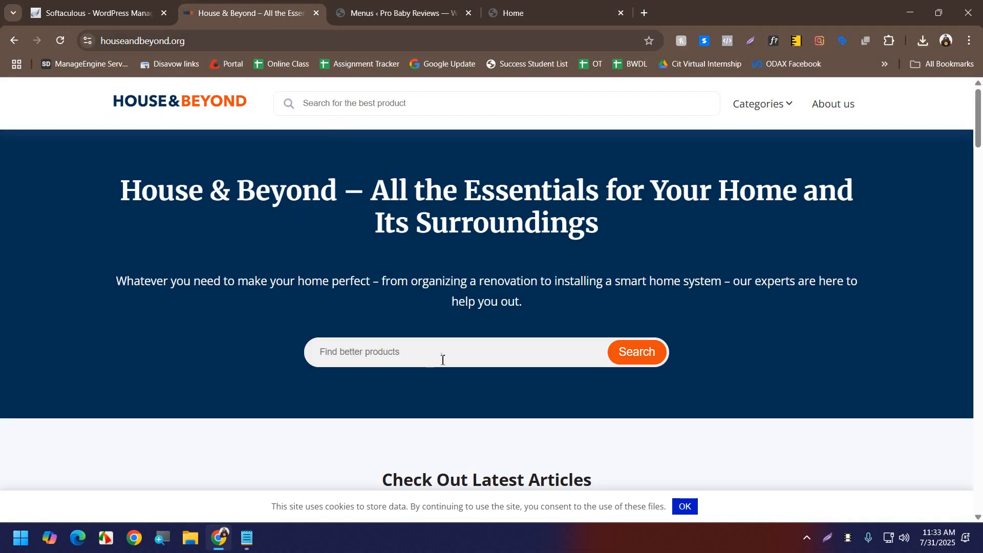
click(426, 9)
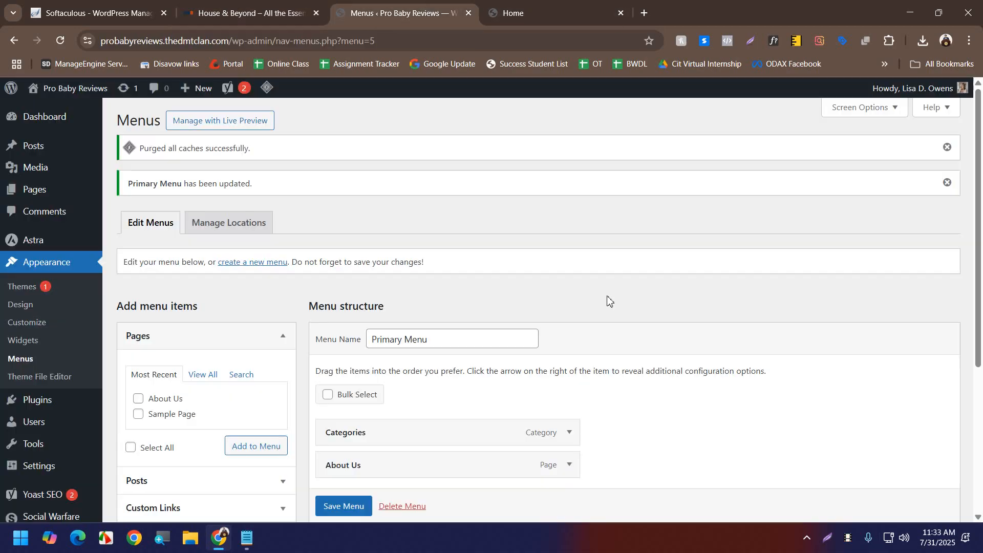
click(947, 147)
click(949, 146)
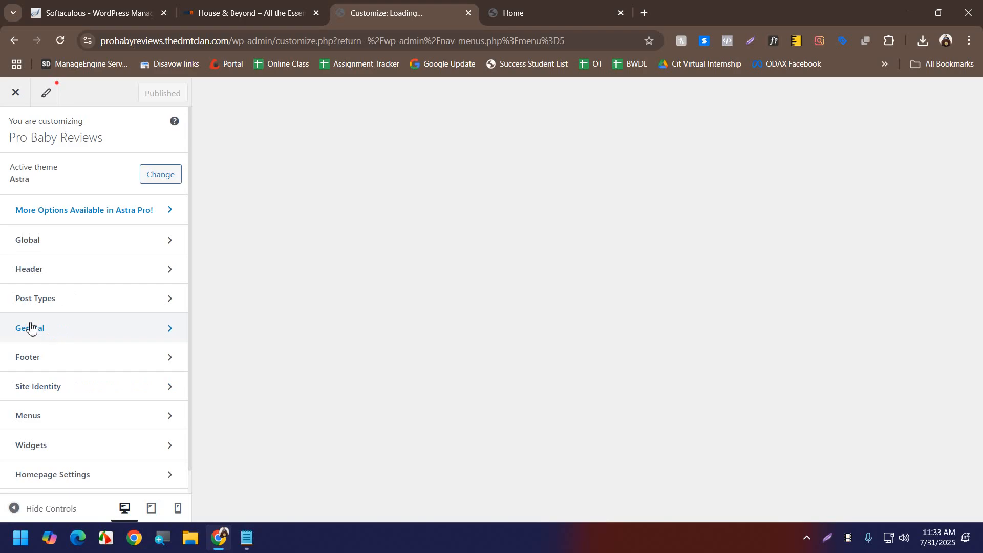
- In the theme customizer's header settings, upload hab-logo (1).png from Downloads as the site logo without cropping it
click(83, 277)
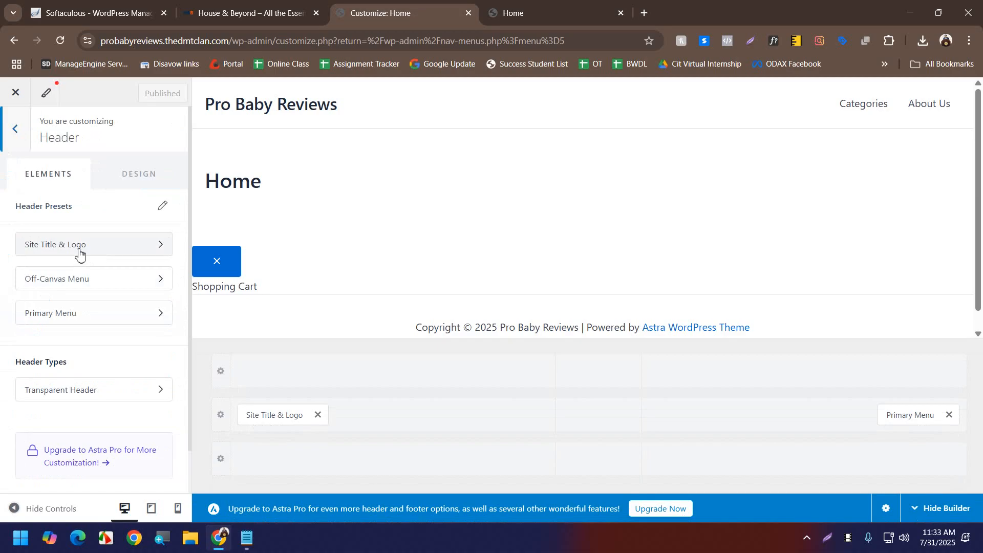
click(79, 252)
click(80, 250)
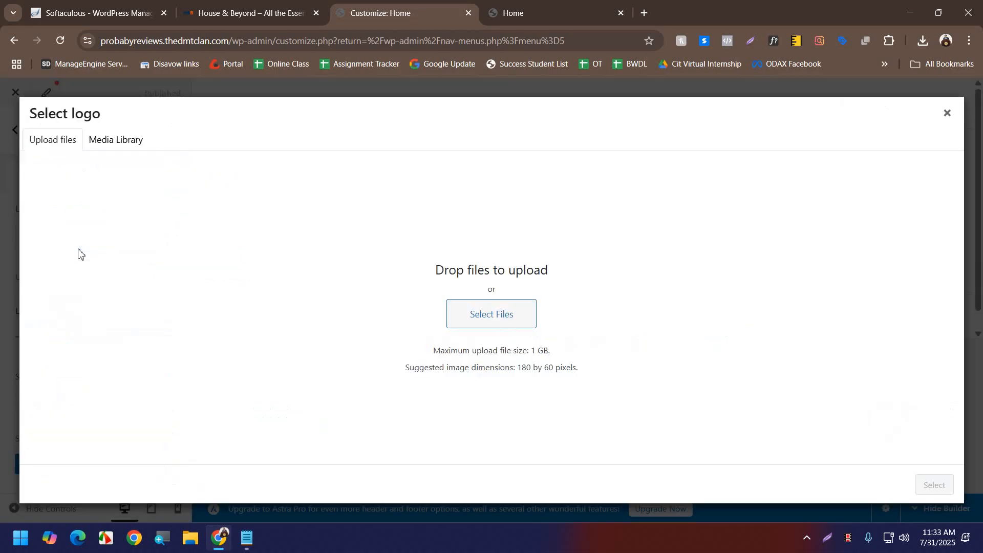
click(470, 319)
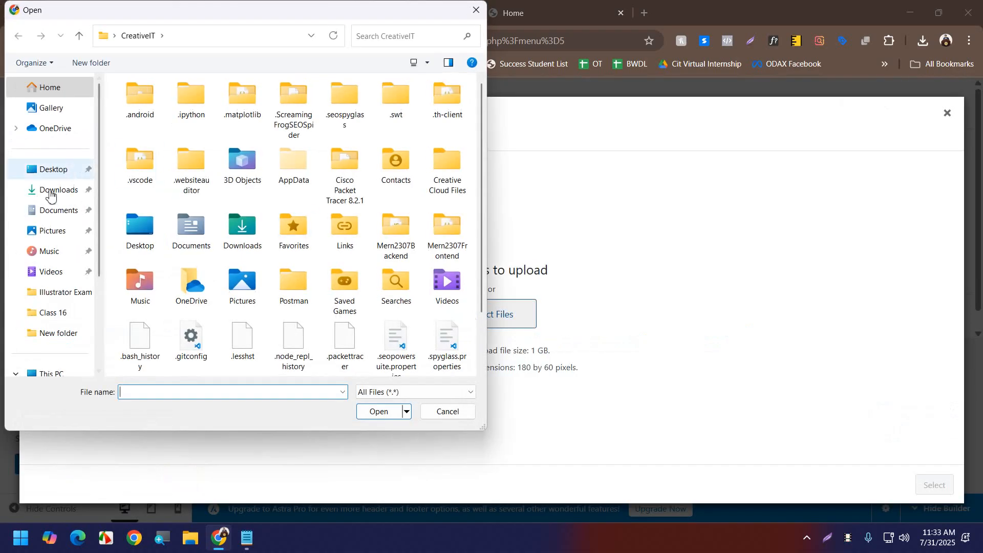
click(51, 194)
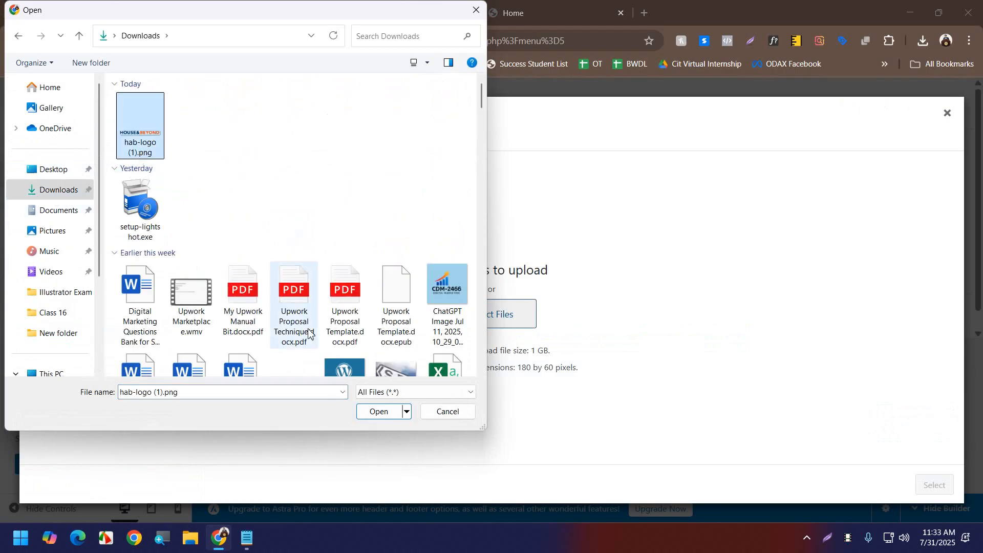
click(384, 411)
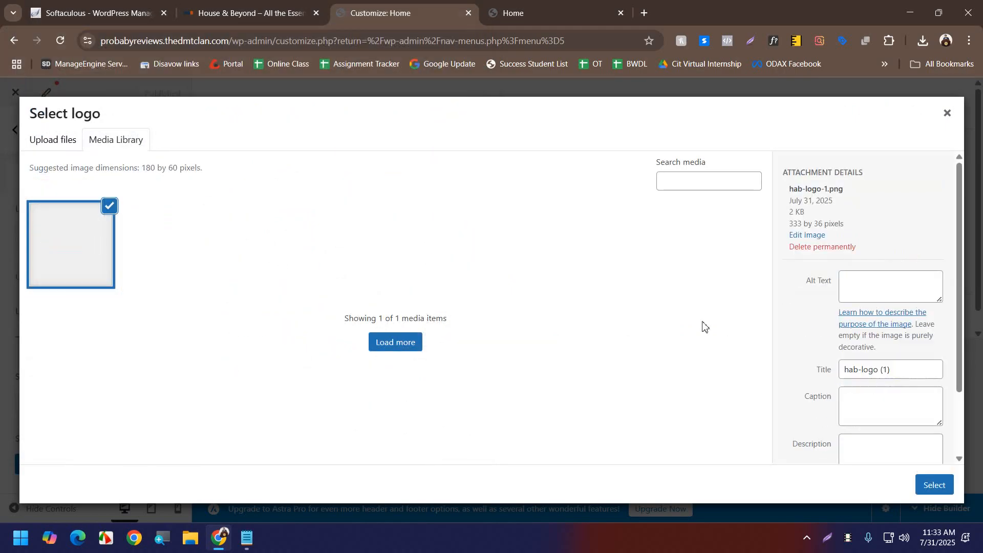
click(945, 488)
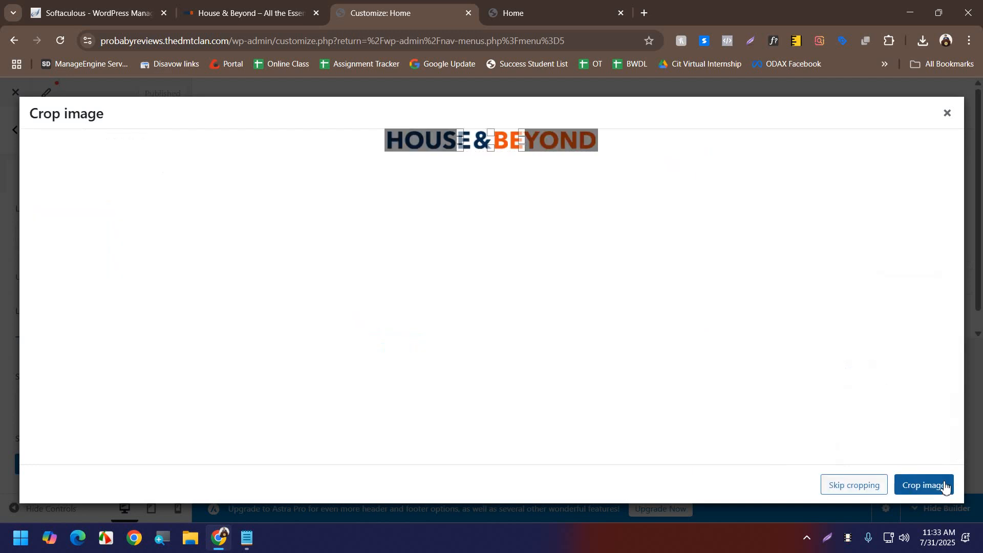
click(830, 494)
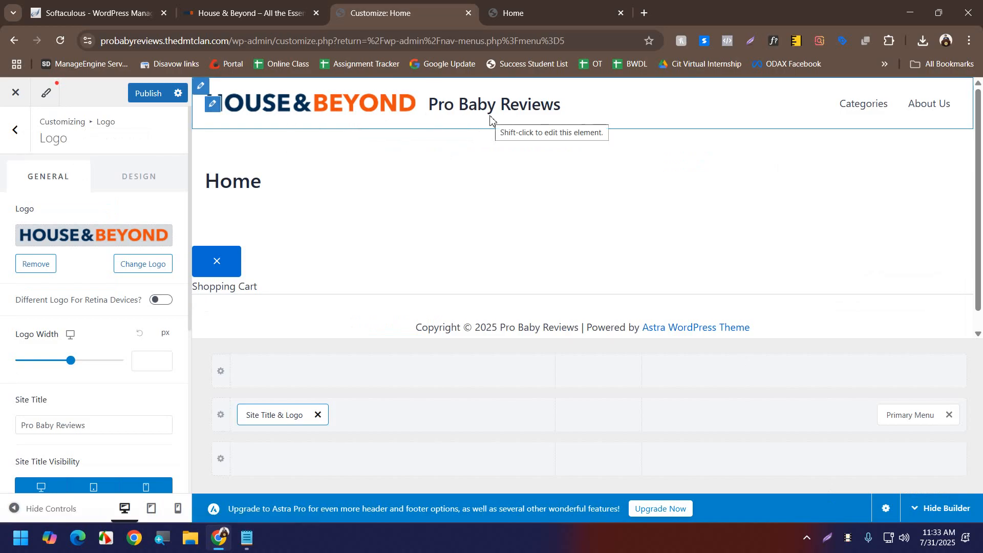
- Hide the site title on desktop, tablet and mobile, and add a Search element to the centre of the middle header row
scroll(35, 376, down, 3)
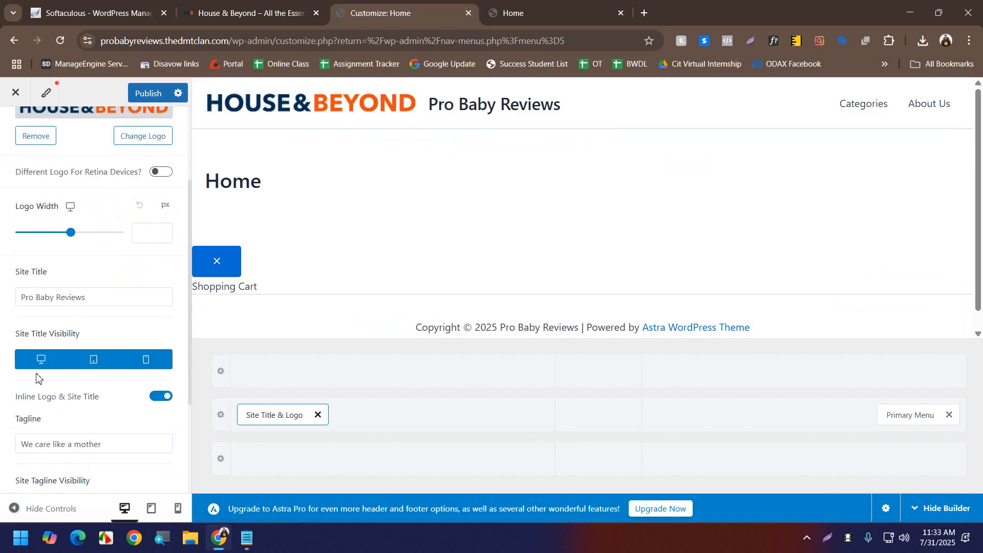
click(43, 364)
click(93, 361)
click(146, 361)
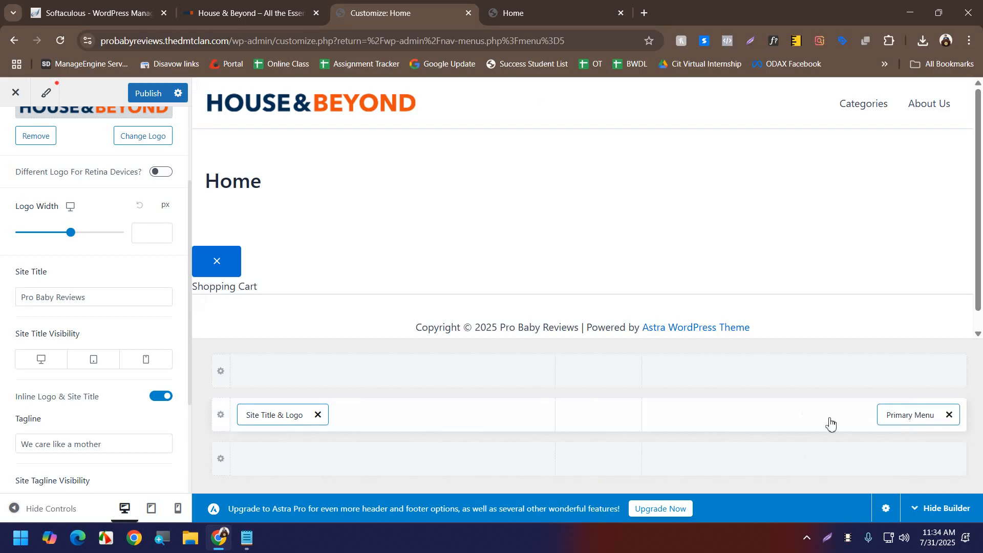
click(598, 416)
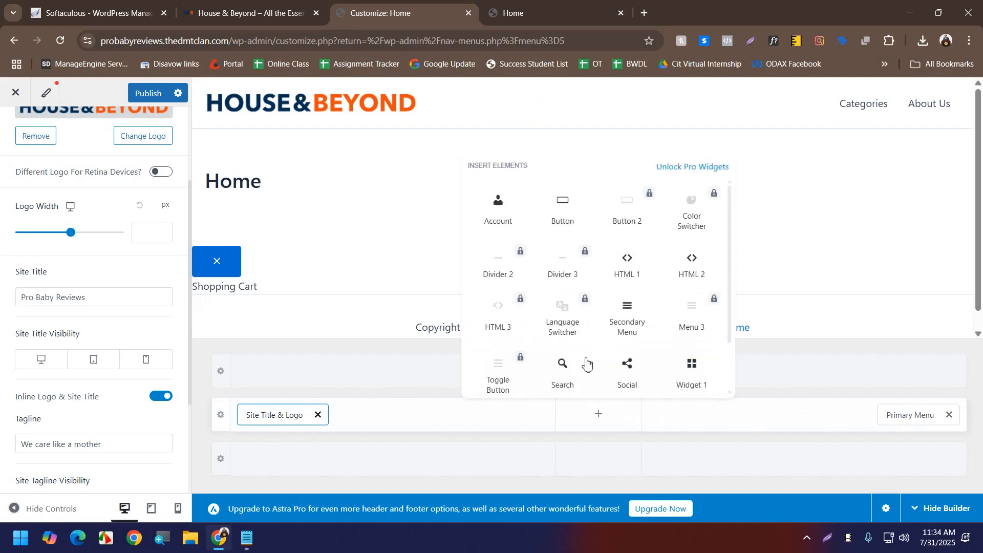
click(562, 378)
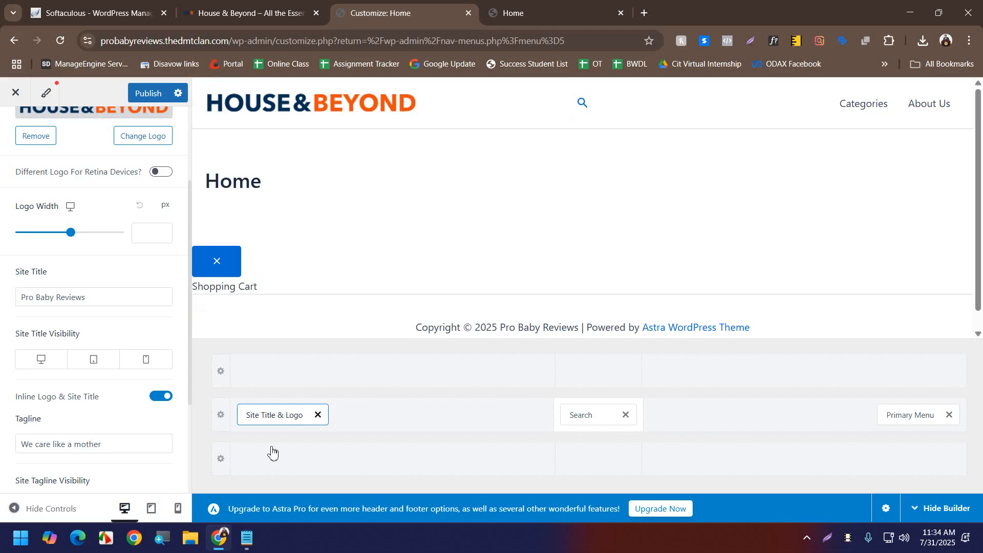
- Rearrange the header elements into the lowest row, with Site Title & Logo at the left, Search in the centre and Primary Menu at the right
drag(277, 416, 614, 395)
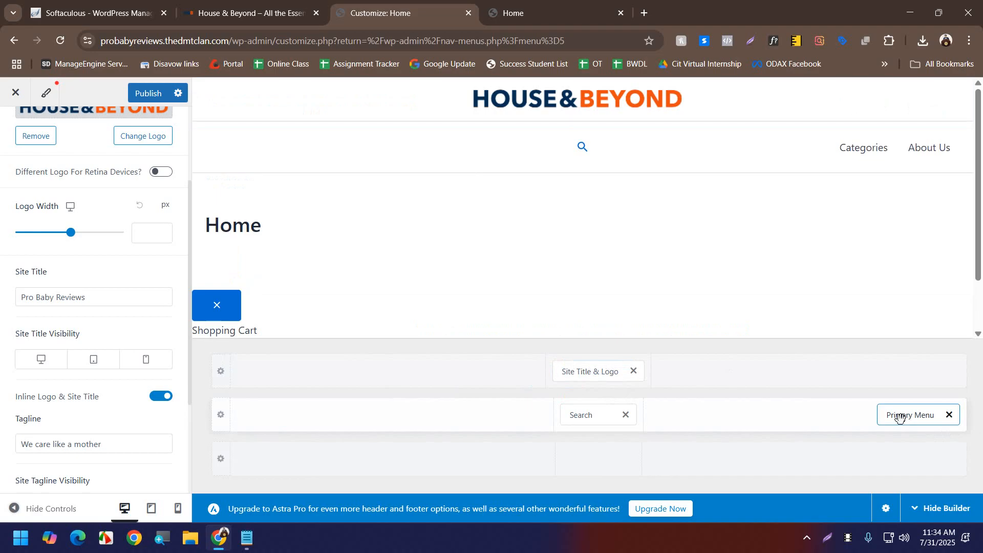
drag(900, 417, 585, 464)
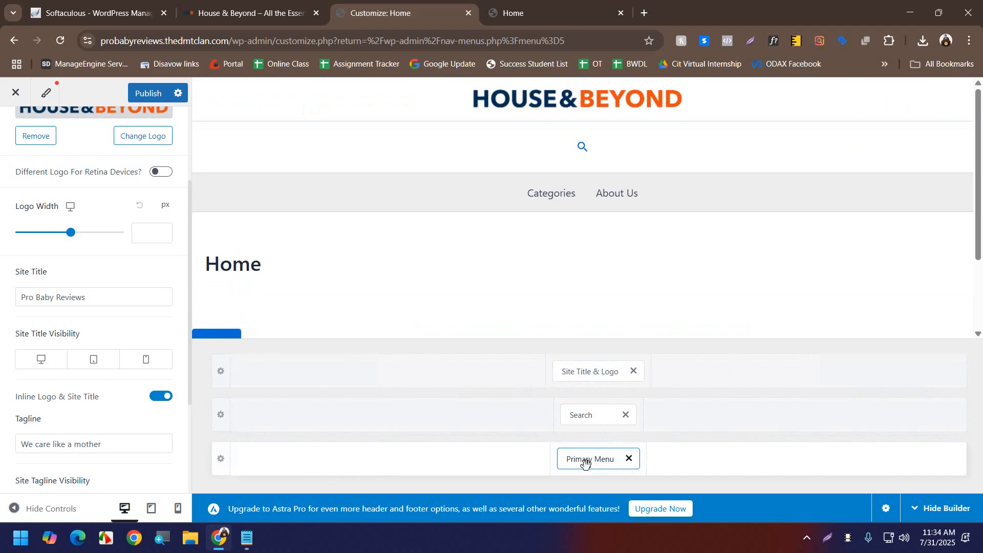
drag(592, 364, 256, 460)
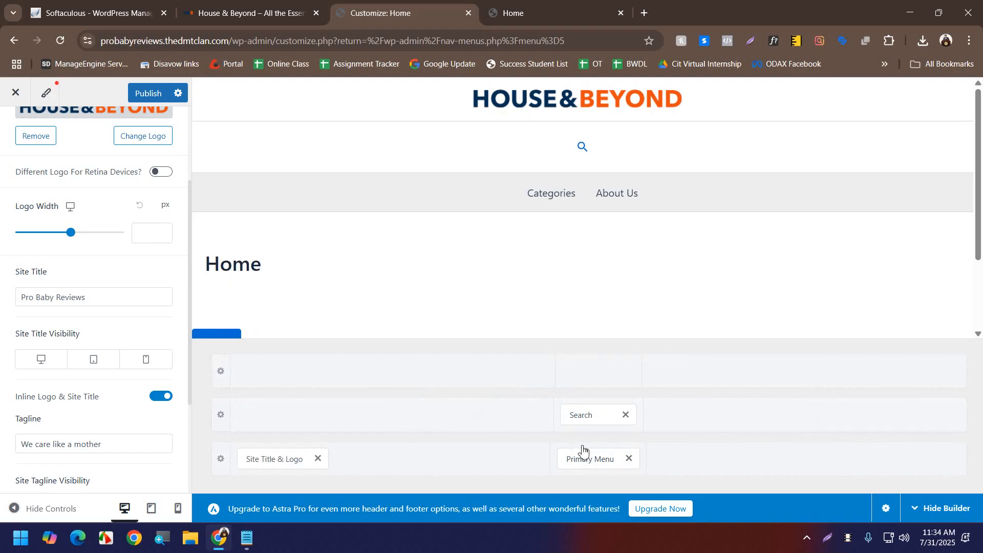
drag(599, 460, 911, 459)
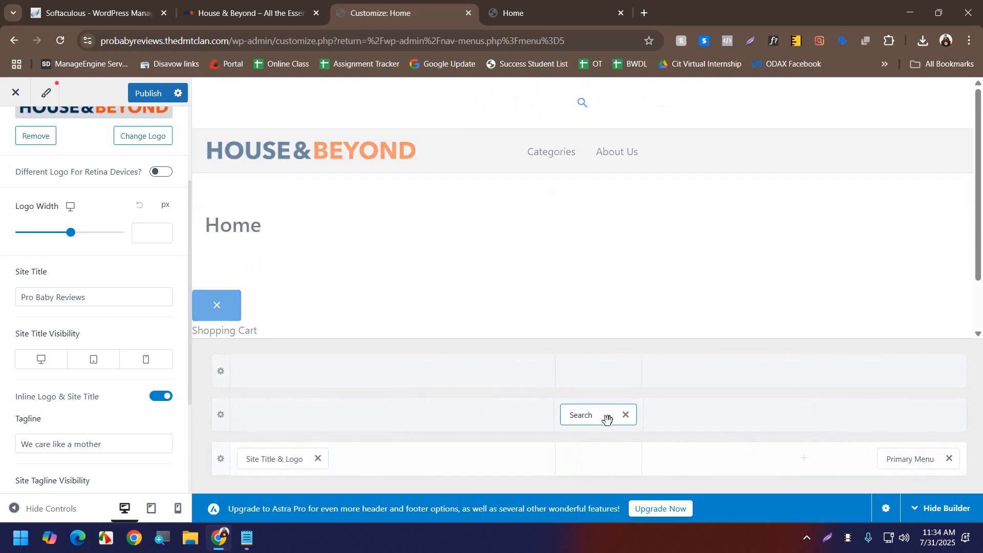
drag(607, 418, 609, 480)
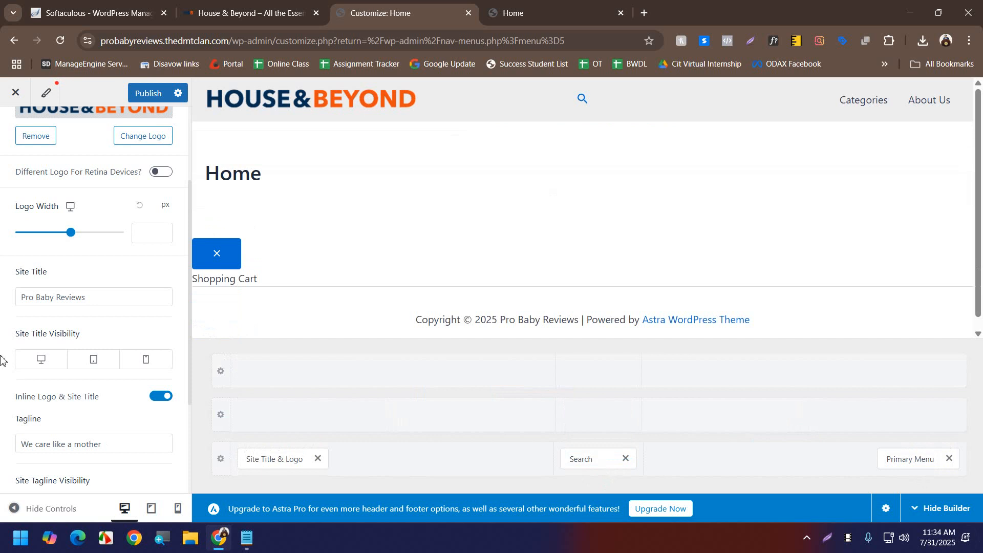
scroll(2, 358, down, 3)
scroll(26, 128, up, 5)
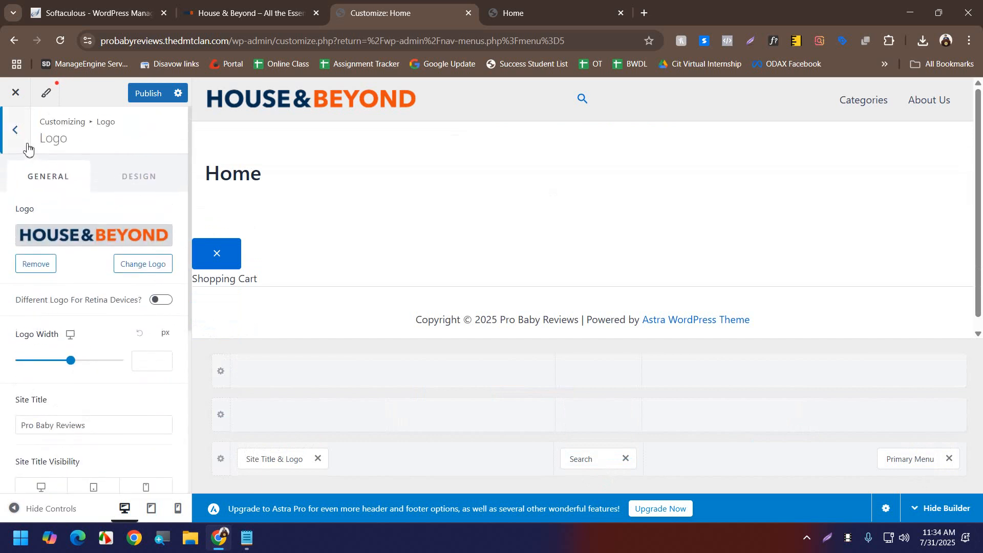
- In the footer builder, try Copyright in the middle row's first column and Social in its last, and leave the customizer without publishing
click(28, 149)
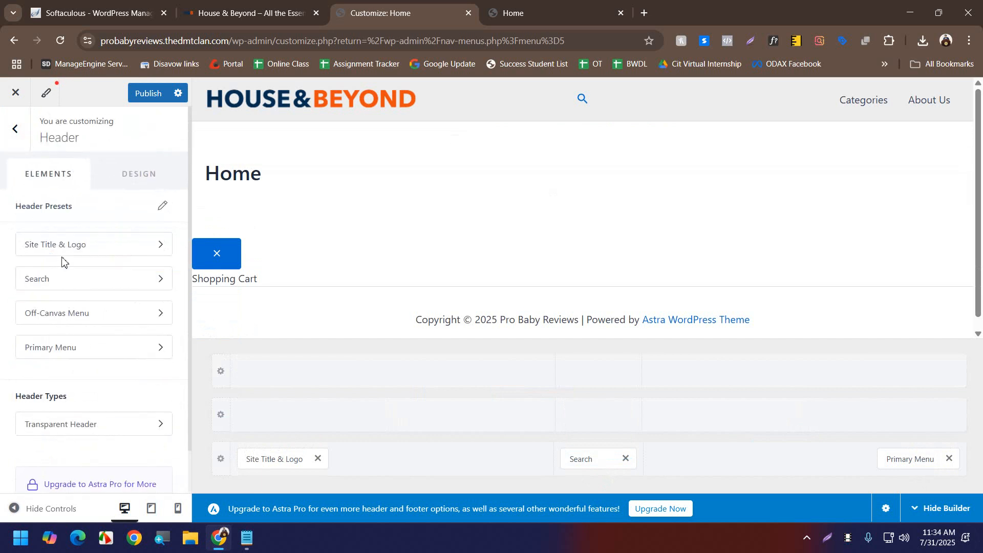
scroll(29, 193, down, 2)
scroll(21, 205, up, 2)
click(15, 128)
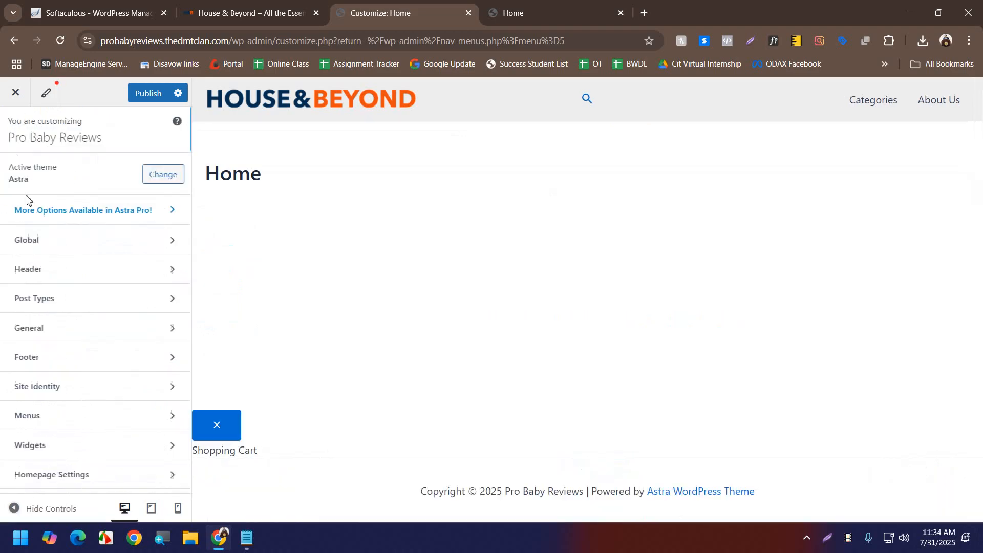
click(55, 365)
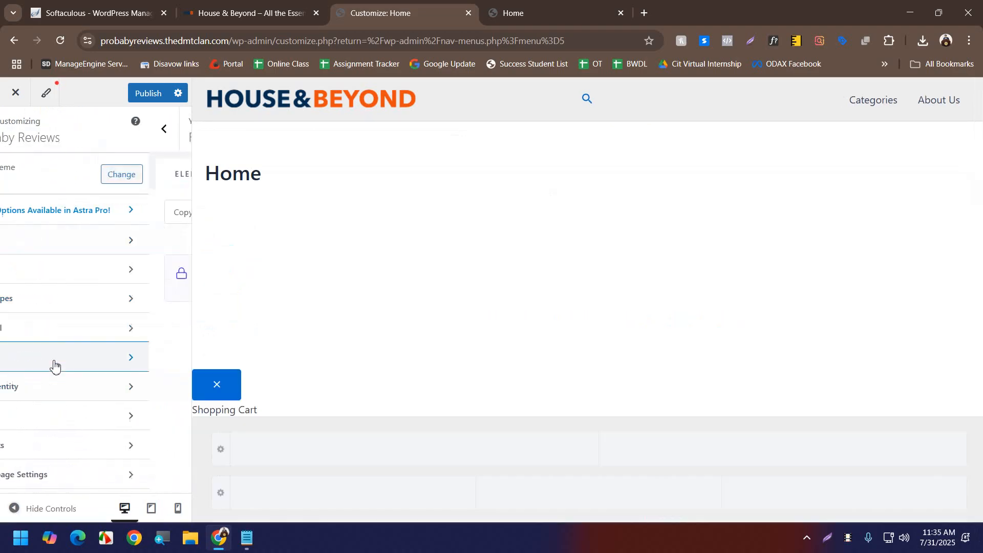
drag(610, 460, 352, 439)
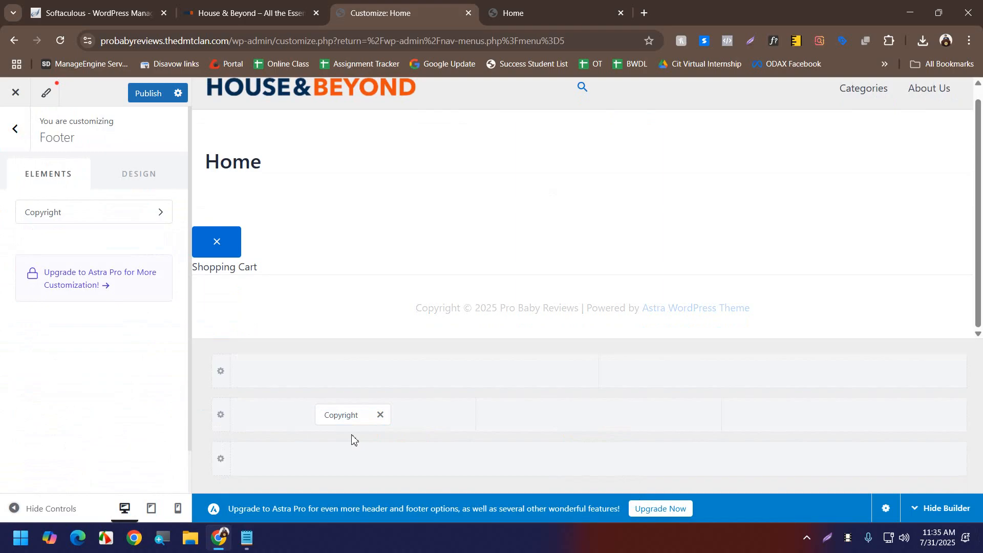
click(839, 414)
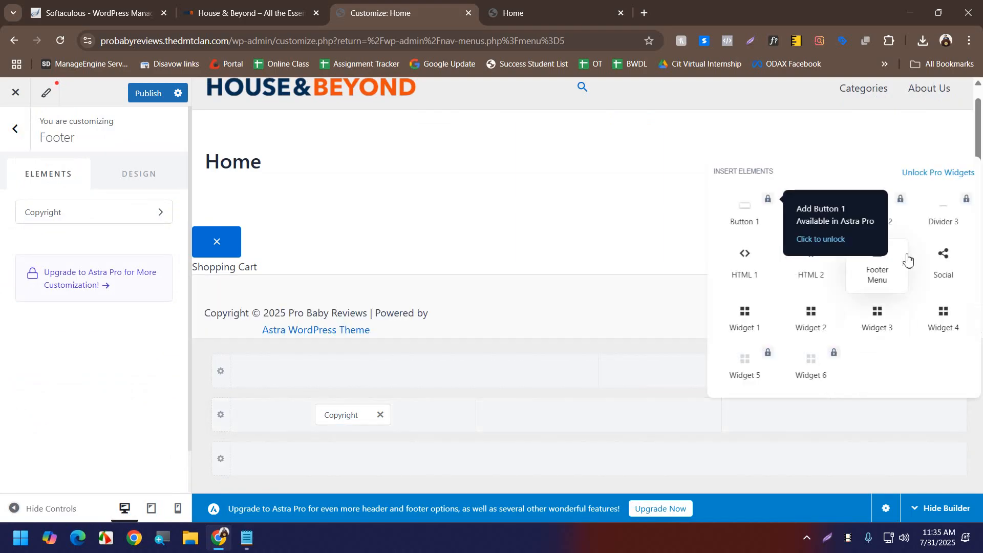
click(933, 268)
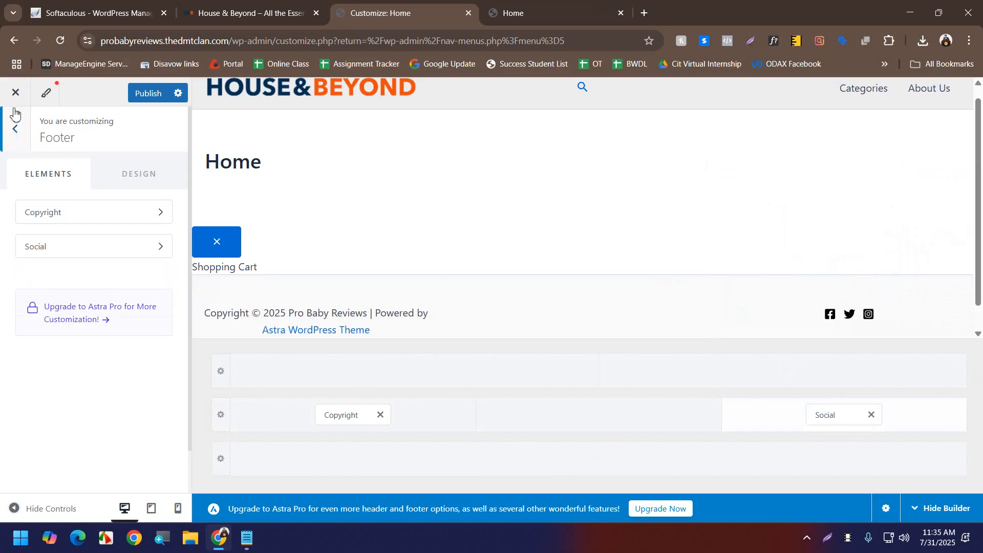
click(15, 93)
click(550, 138)
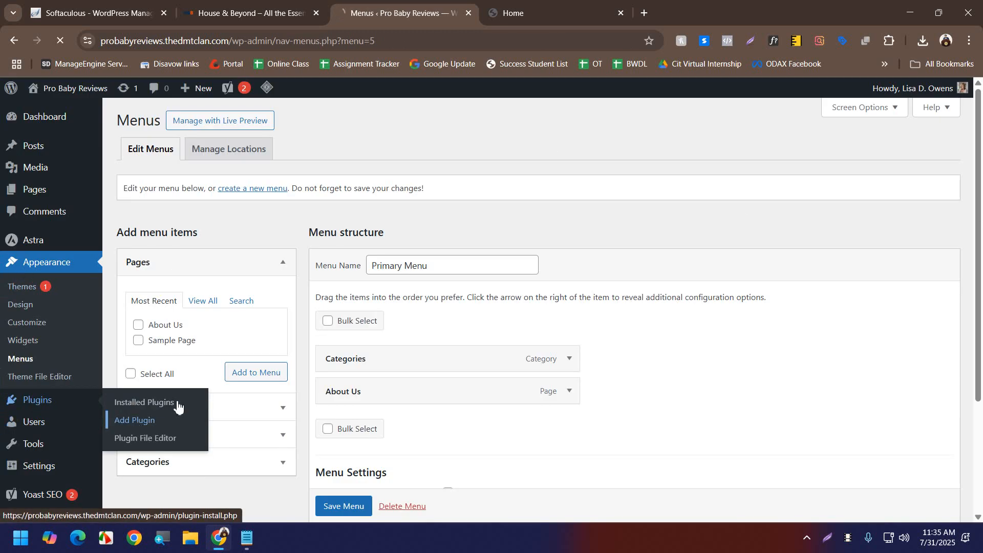
- Go to the page for adding new plugins and search the plugin directory for elementor
click(143, 401)
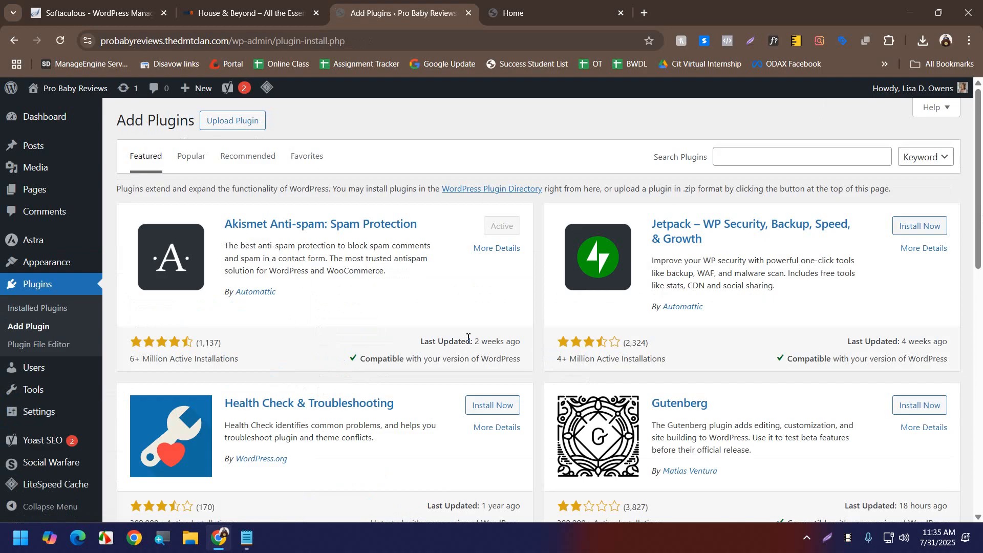
click(840, 161)
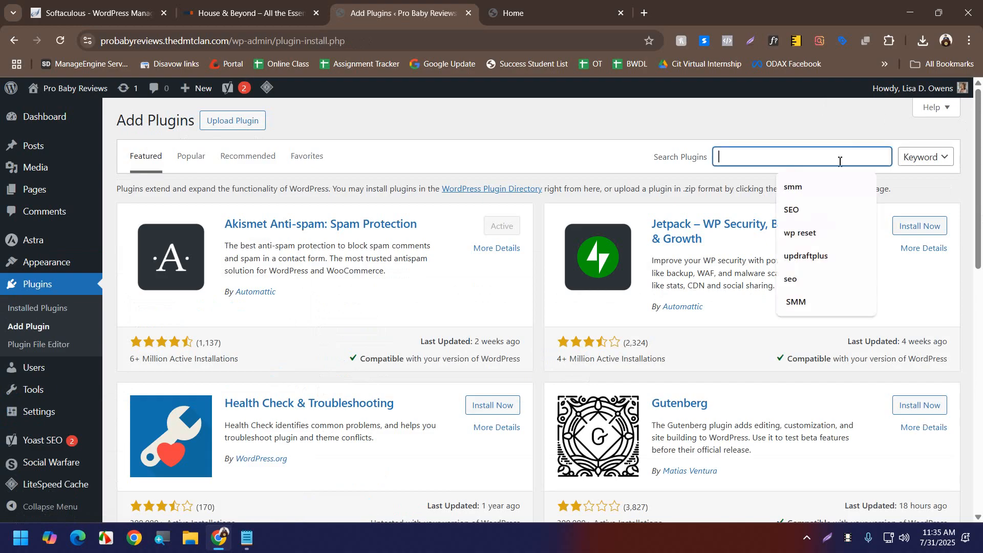
text(elem)
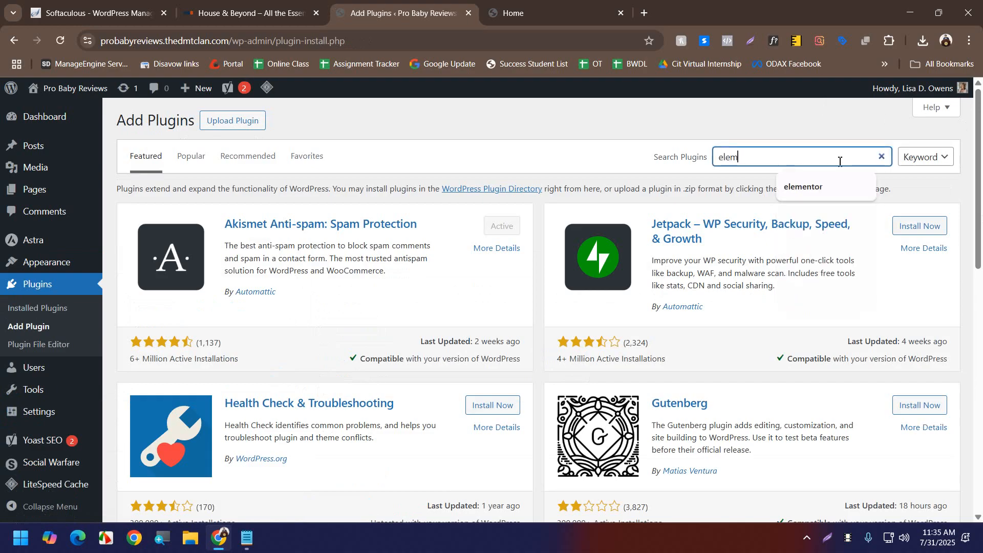
text(entor)
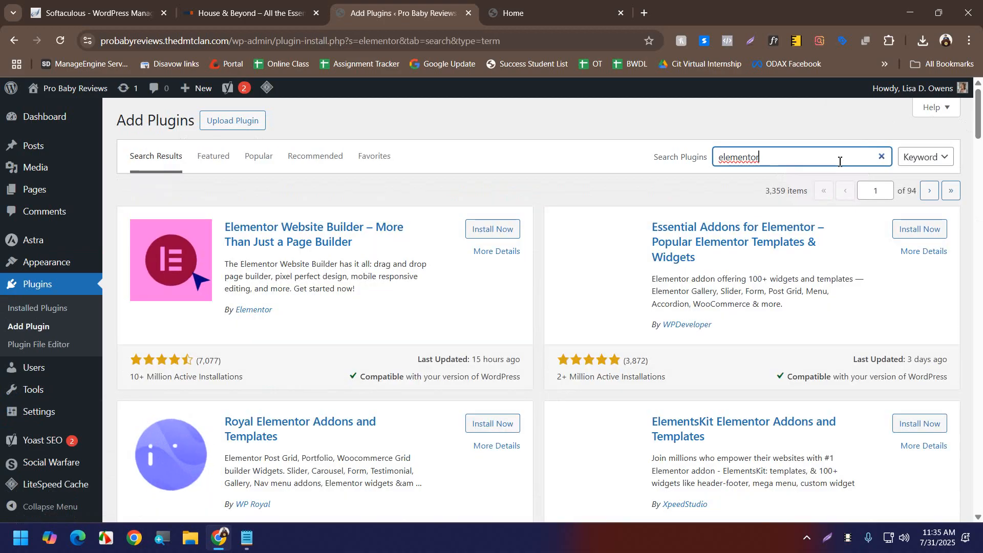
- Capture a screen snip of the Elementor Website Builder plugin card and install that plugin
key(super+shift+s)
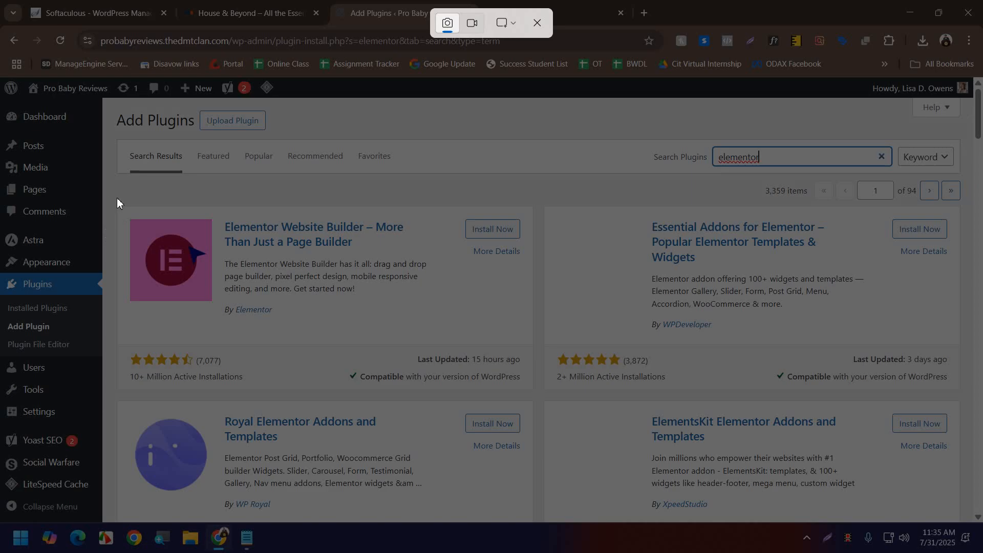
drag(117, 197, 537, 393)
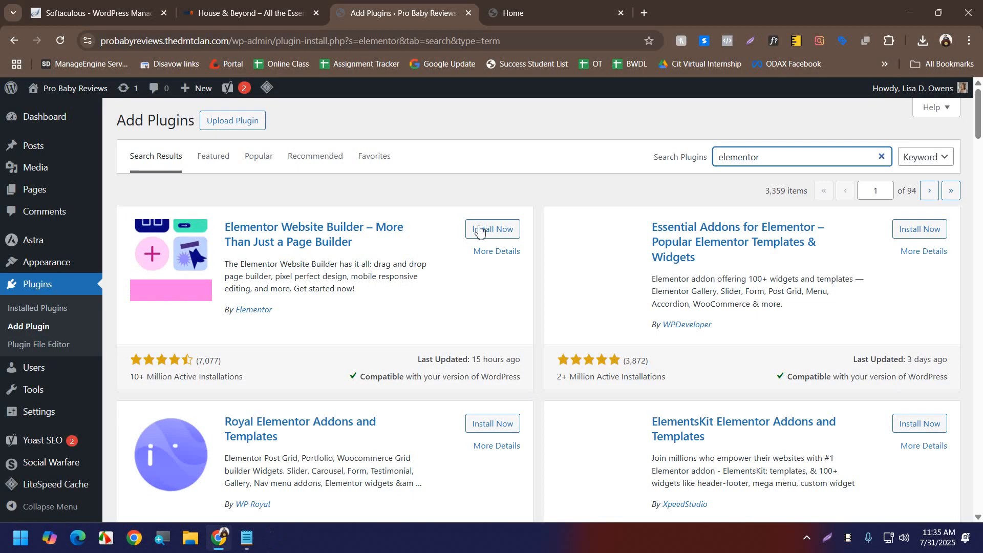
click(494, 230)
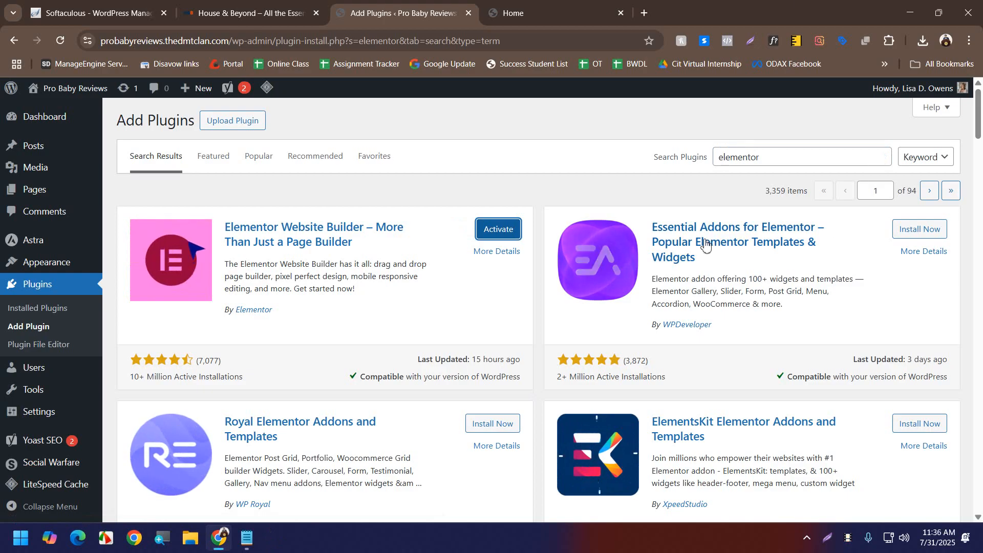
- Find Ultimate Addons for Elementor (Formerly Elementor Header & Footer Builder) among the search results and install it
scroll(706, 245, down, 1)
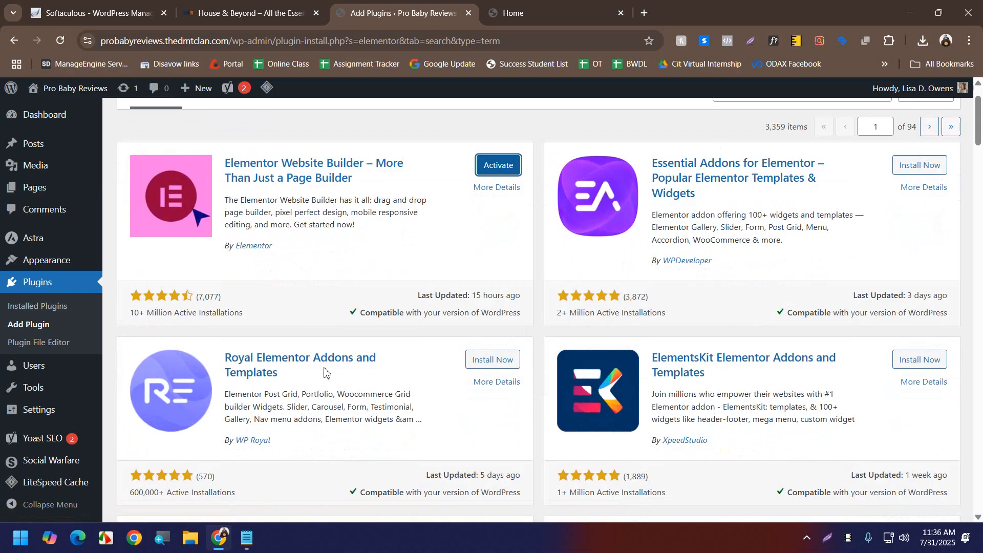
scroll(615, 431, down, 3)
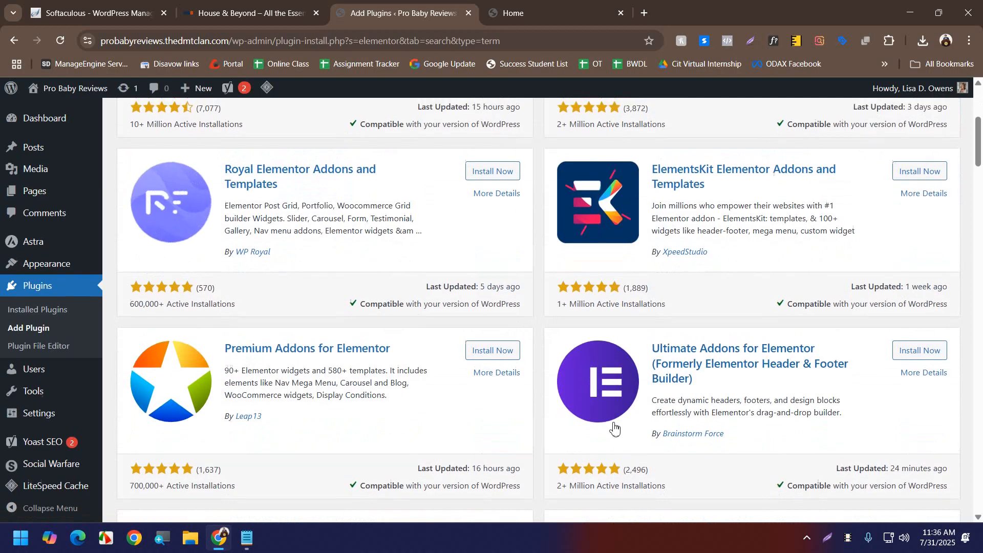
scroll(615, 430, up, 1)
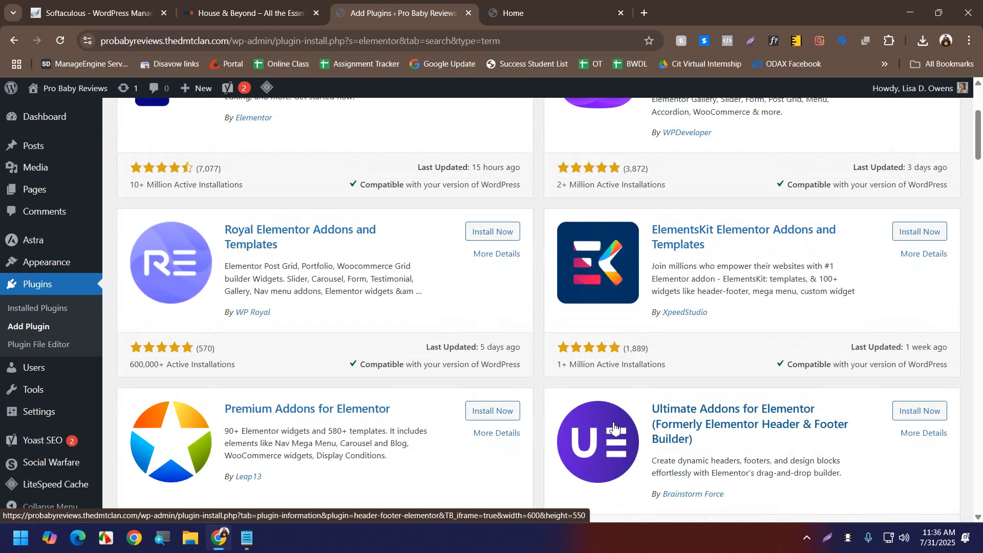
scroll(251, 294, up, 4)
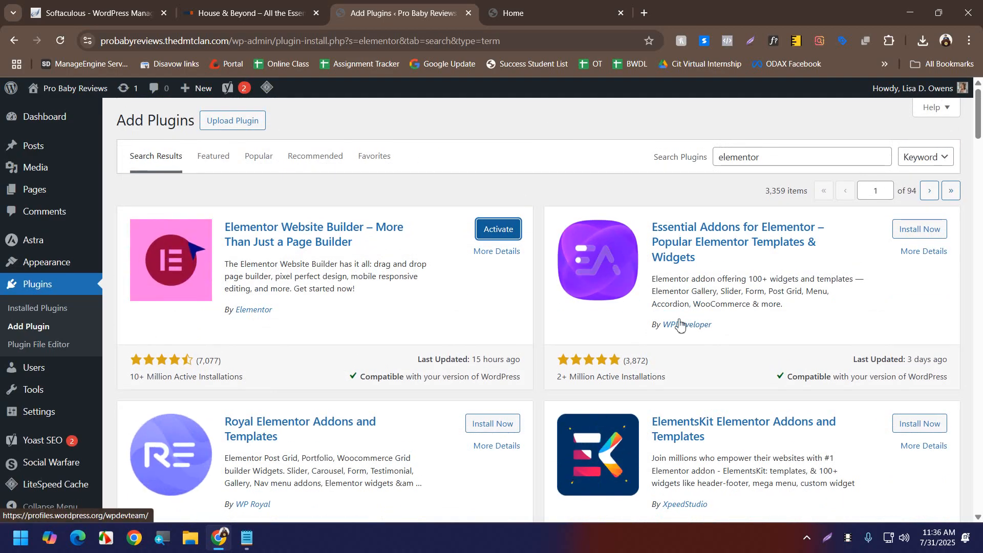
scroll(738, 375, down, 7)
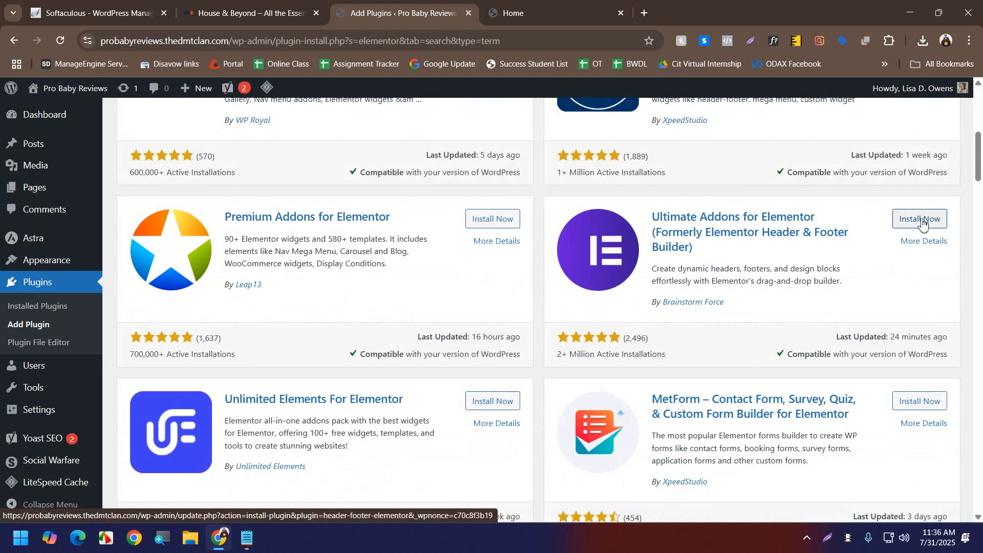
click(922, 222)
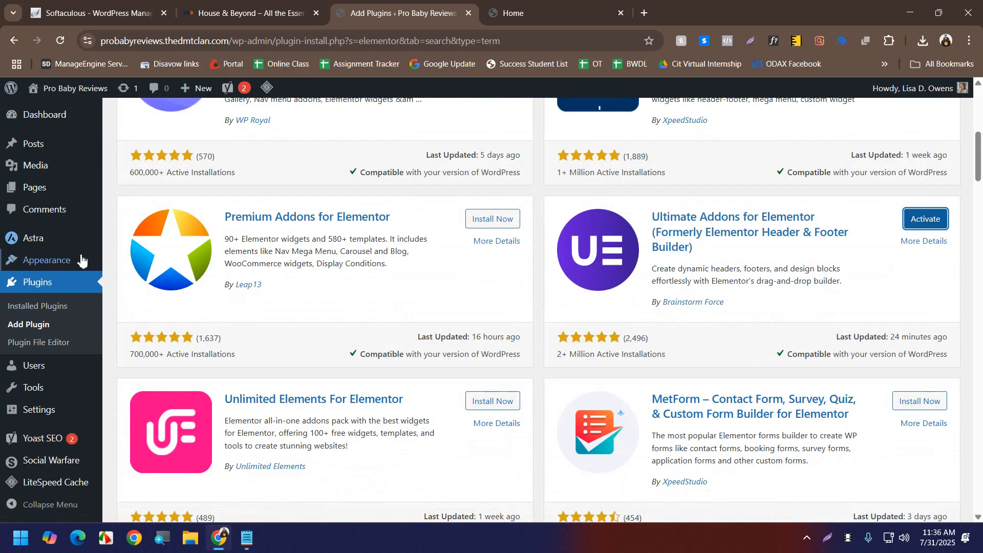
- From the installed plugins list, activate Elementor and Ultimate Addons for Elementor Lite together as a bulk action
click(51, 311)
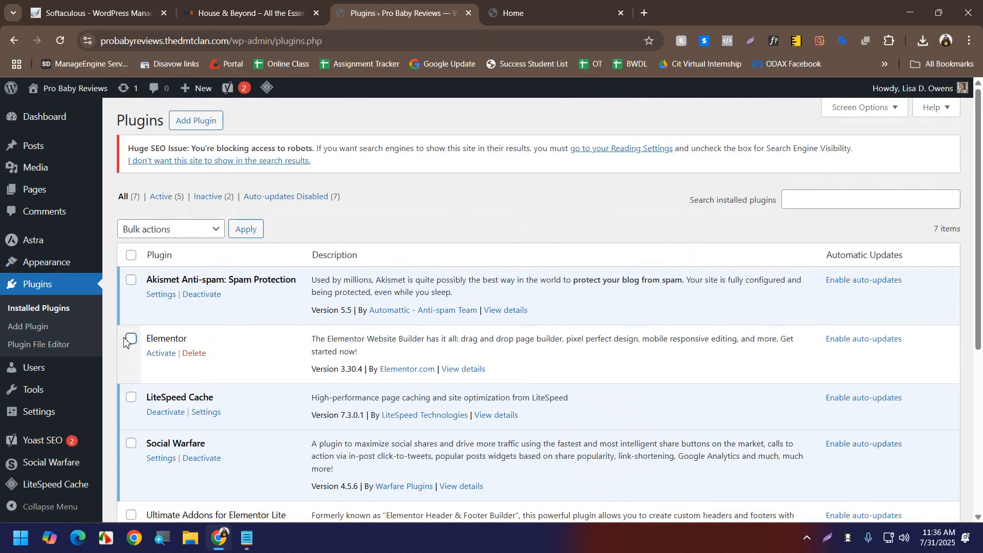
click(131, 340)
scroll(131, 342, down, 4)
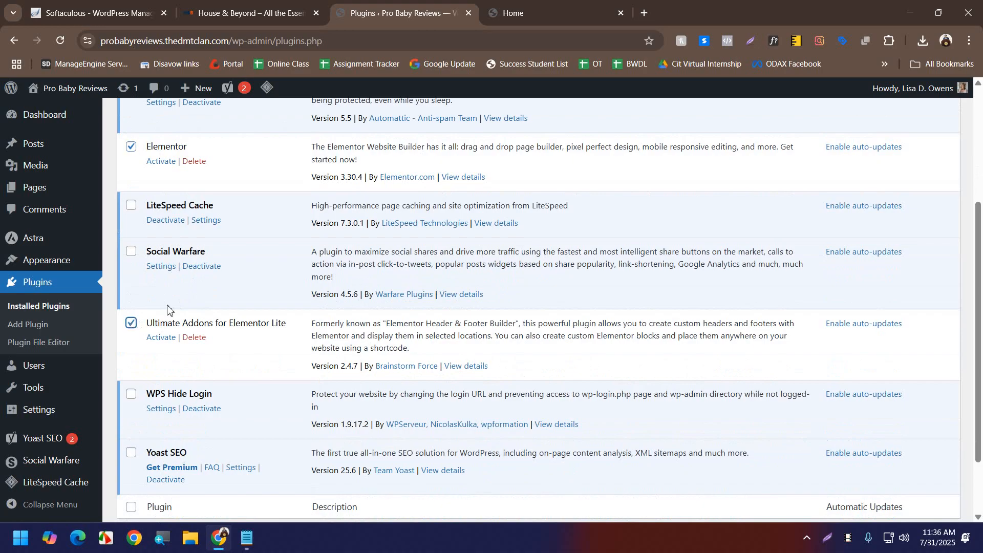
scroll(152, 278, up, 1)
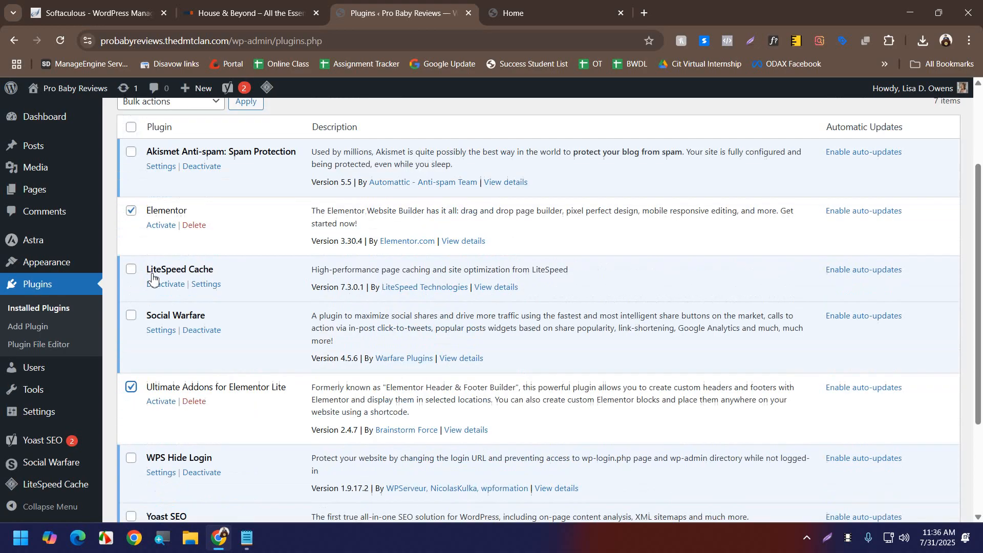
scroll(148, 263, up, 3)
click(167, 229)
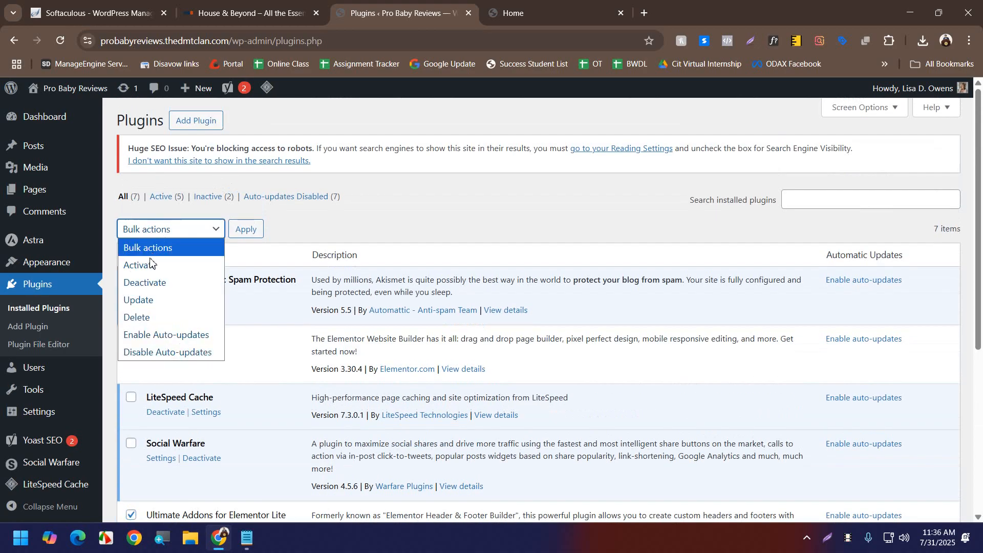
click(152, 262)
click(246, 230)
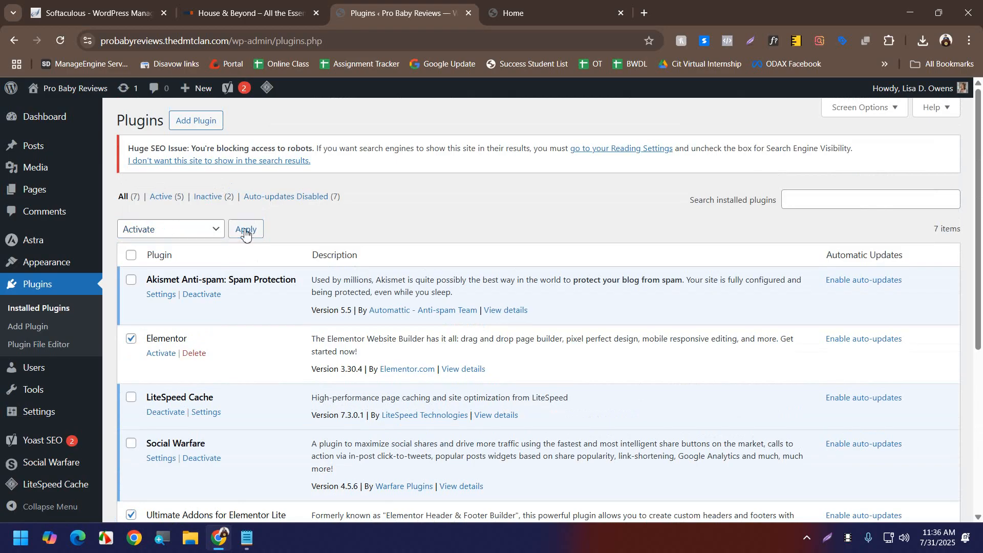
- Exit the Ultimate Addons guided setup and collapse the Elementor Overview box on the WordPress dashboard
scroll(256, 277, down, 3)
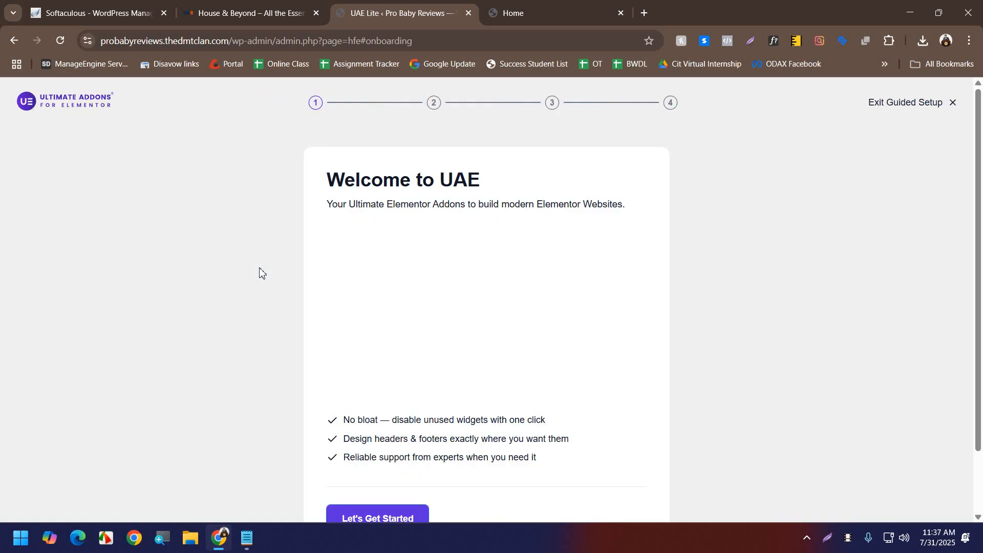
click(954, 105)
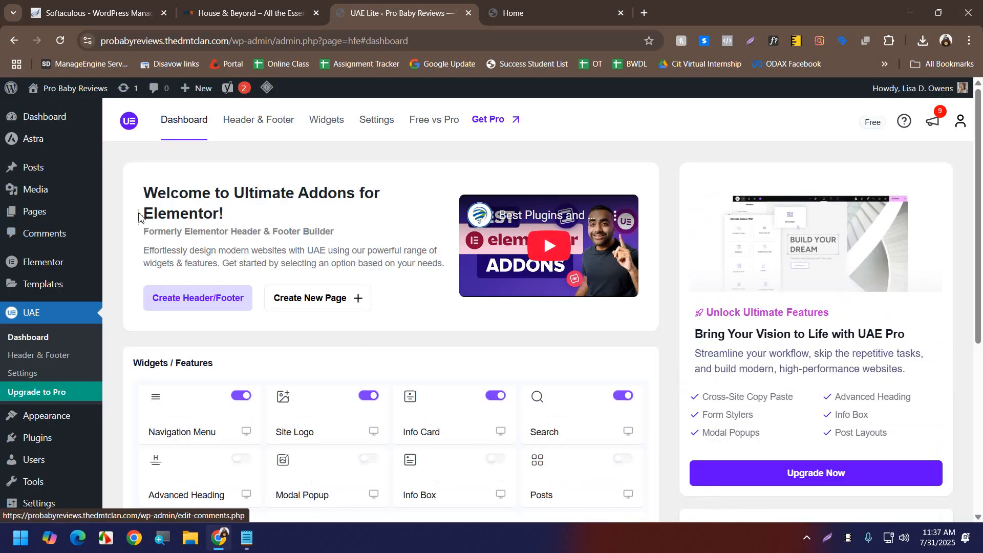
mouse_move(54, 128)
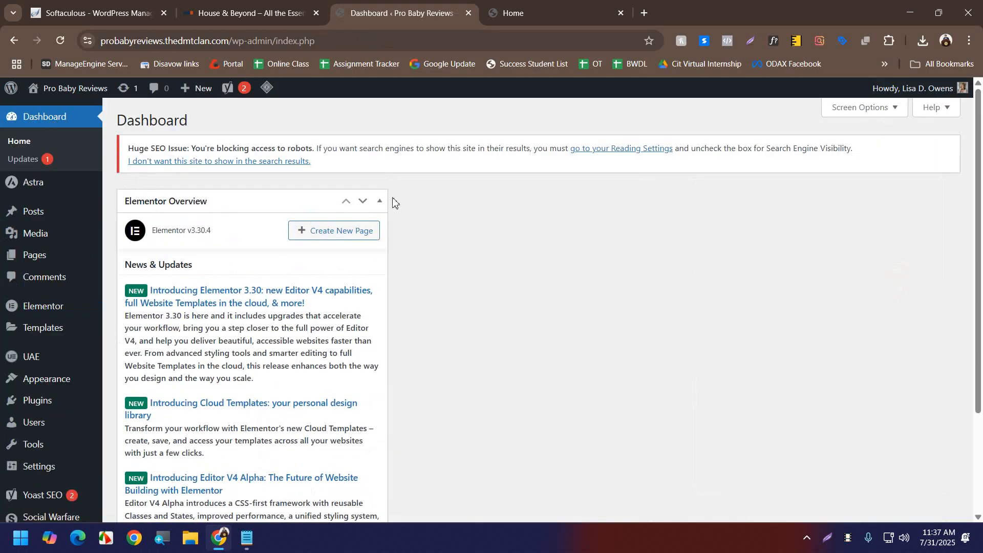
click(380, 202)
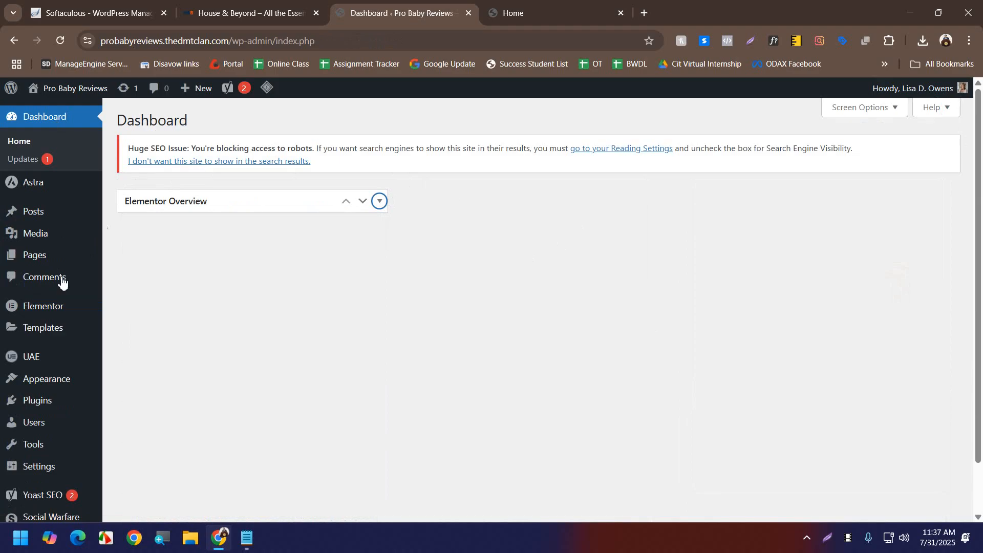
- In the UAE Header & Footer builder, add a new template titled Header and set its template type to Header
mouse_move(37, 359)
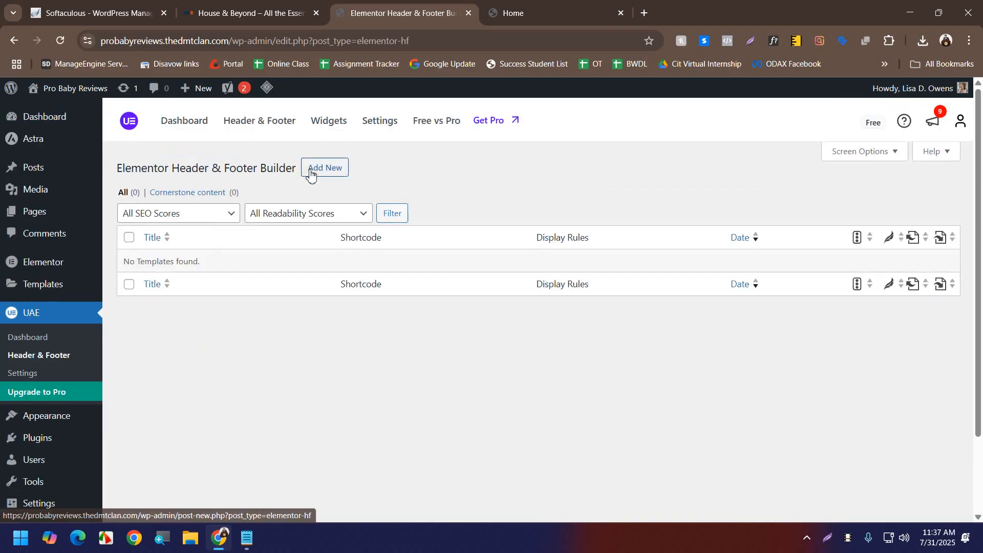
click(312, 175)
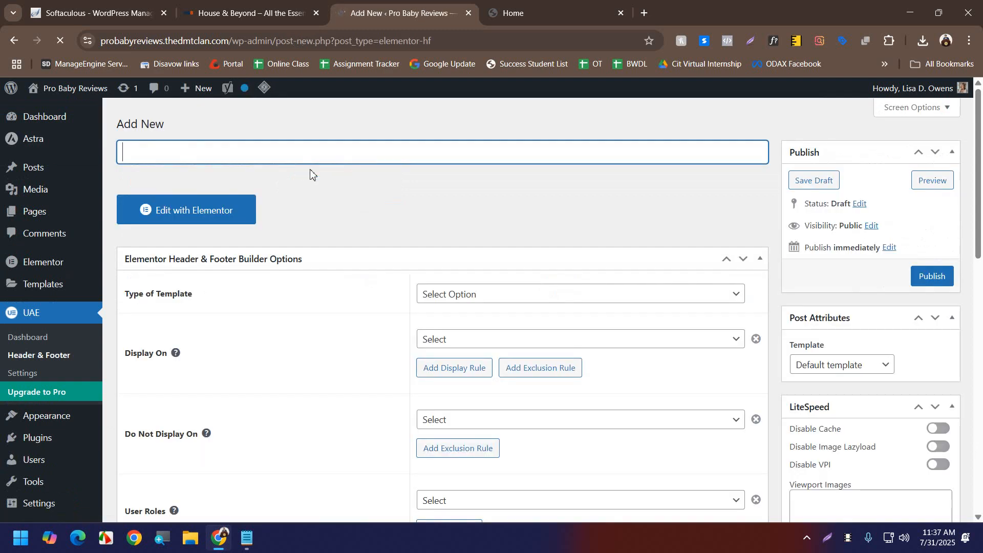
text(Header)
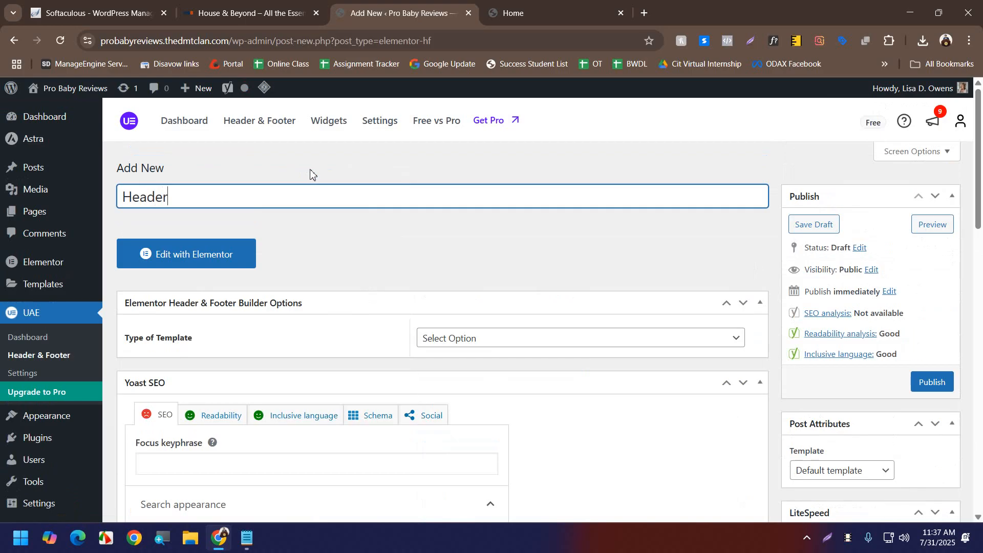
click(472, 338)
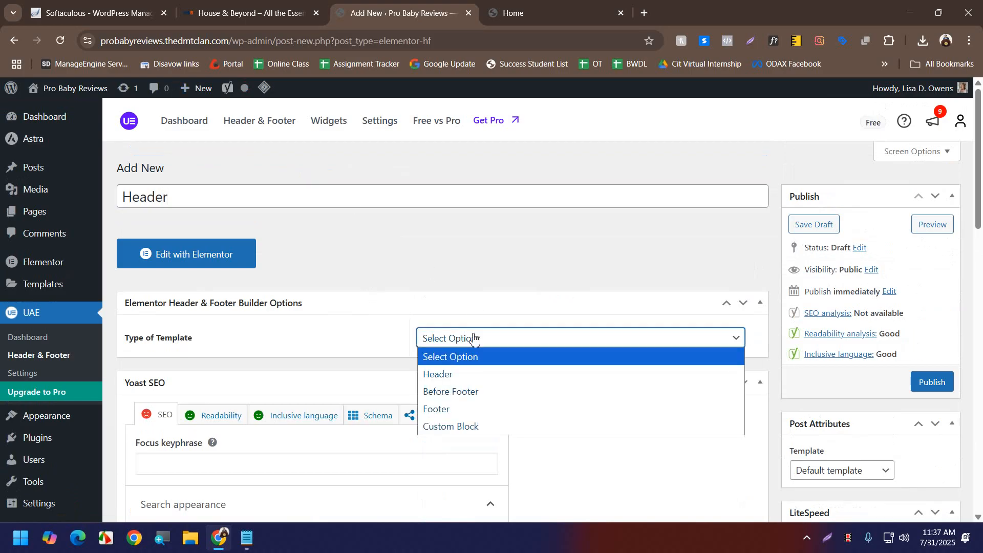
click(464, 374)
- Set the Header template to display on Entire Website for All user roles, and publish it
scroll(483, 325, down, 1)
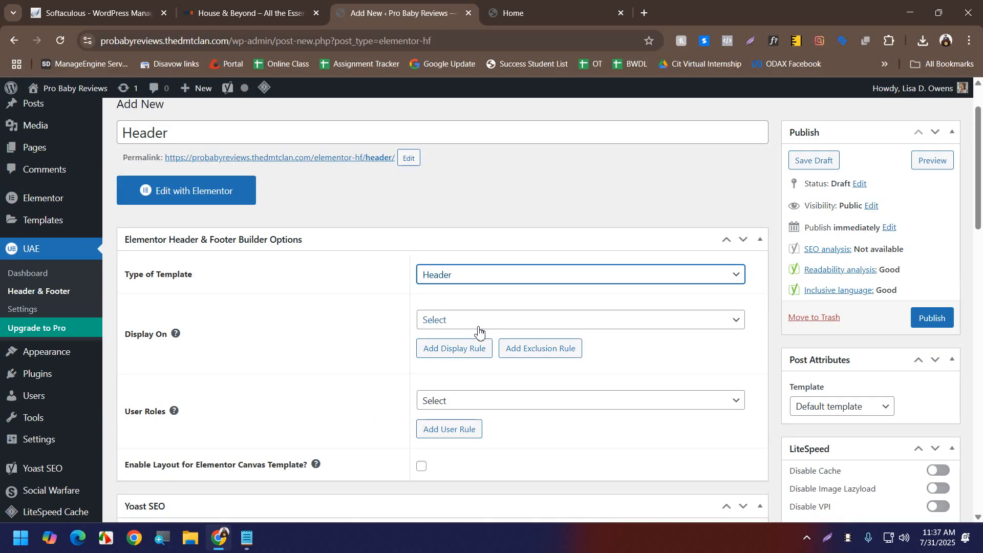
click(479, 320)
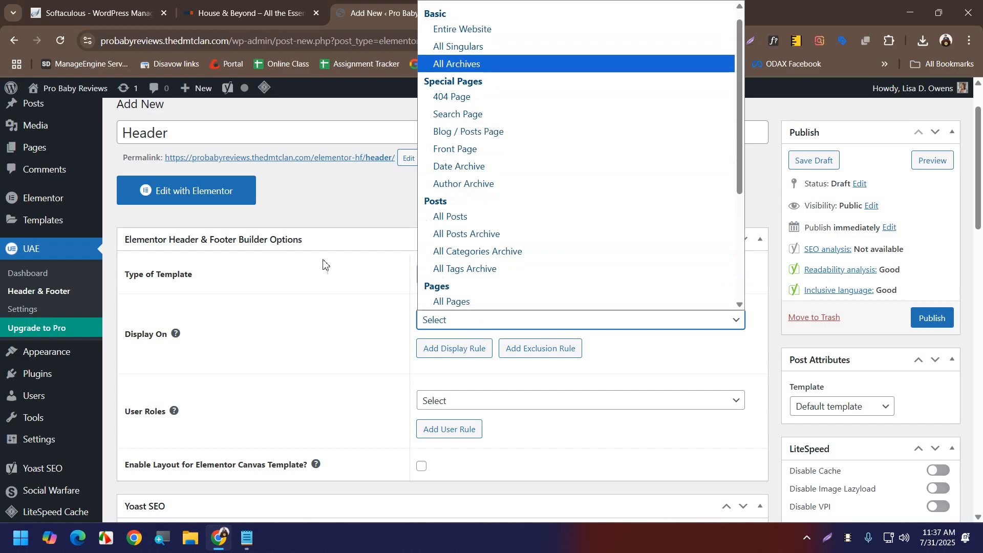
click(340, 305)
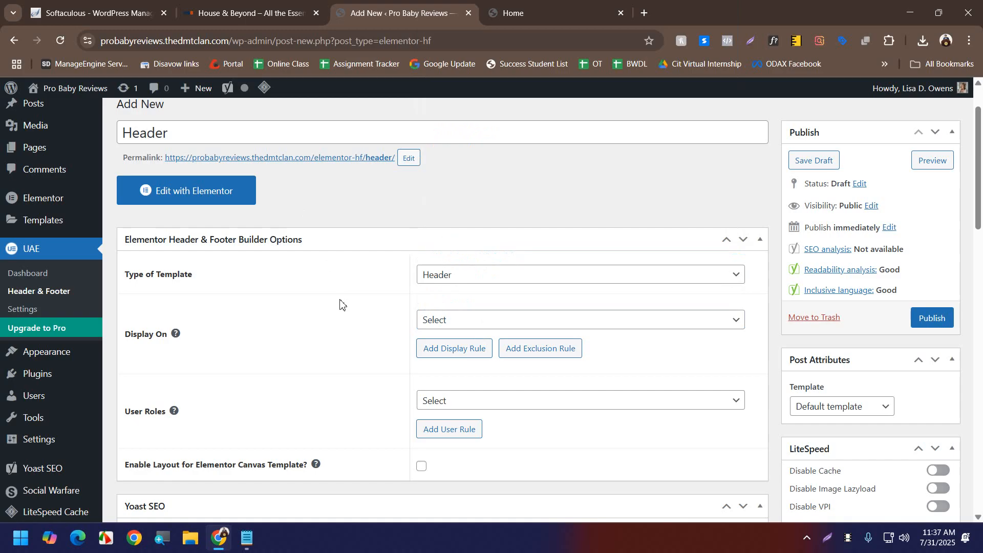
click(546, 320)
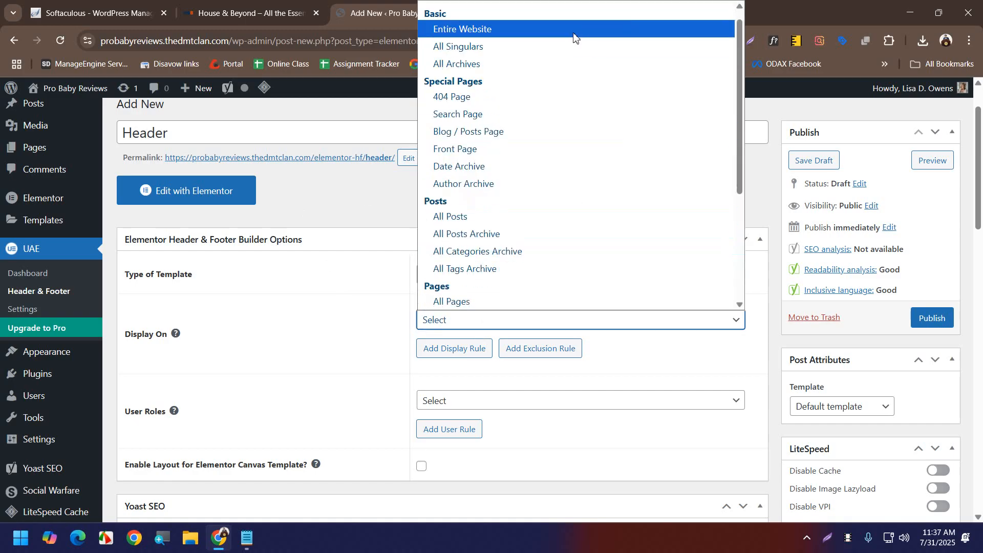
click(573, 32)
scroll(153, 515, down, 2)
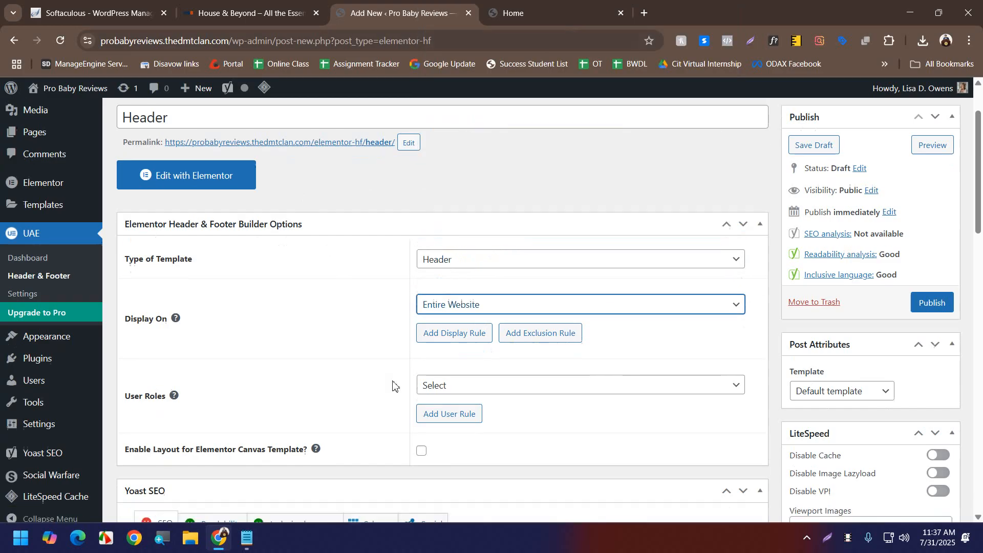
click(544, 338)
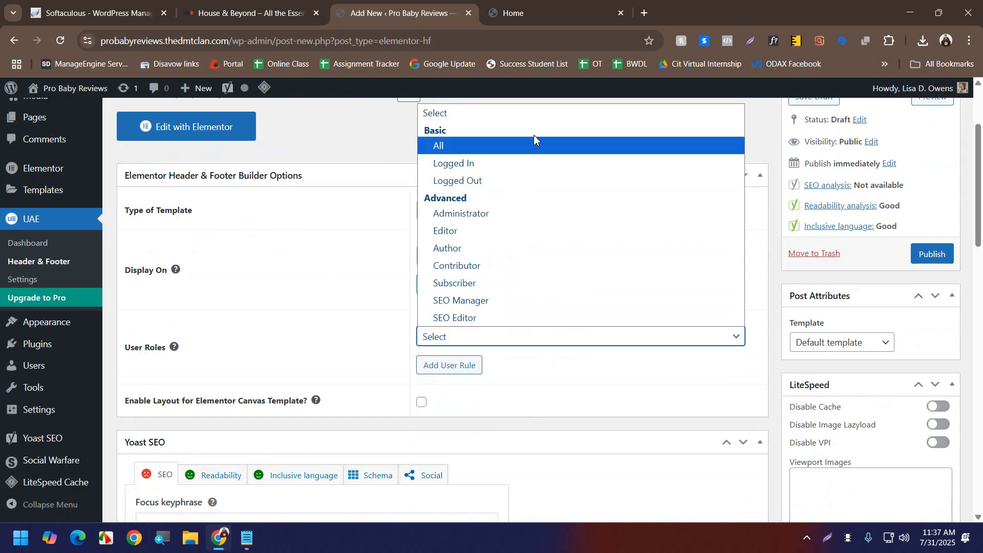
click(505, 146)
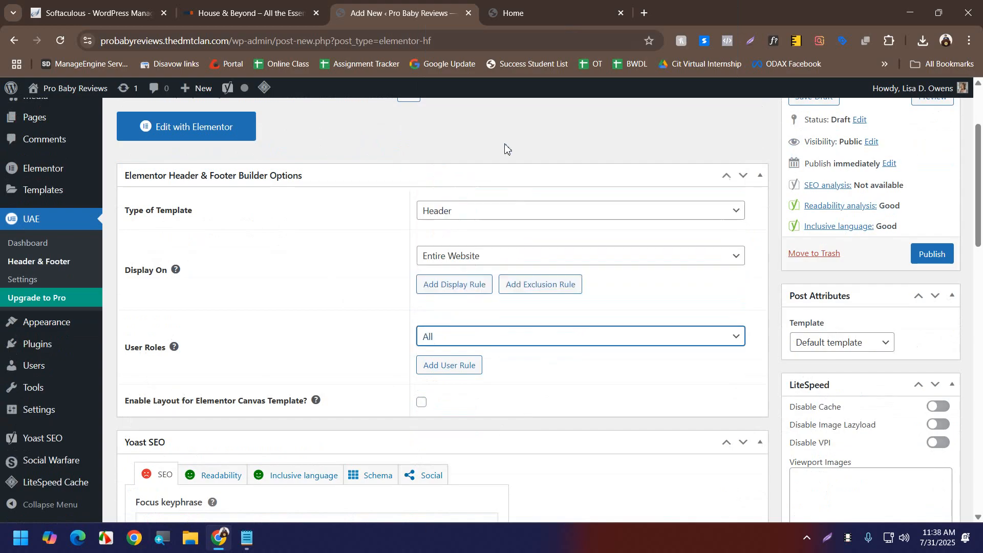
click(933, 254)
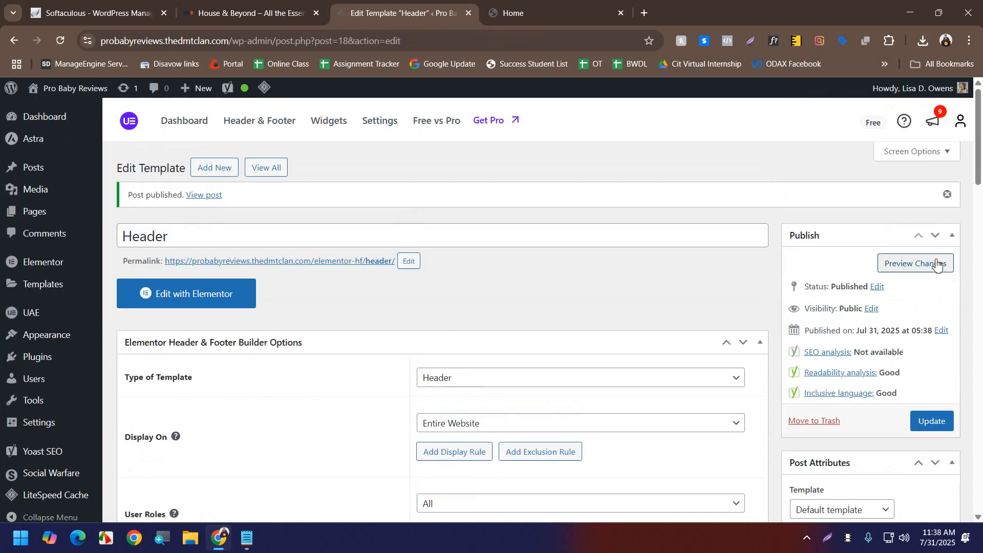
- Open the Header template in the Elementor editor and dismiss the AI notification, Structure window and Yoast SEO tip
click(212, 303)
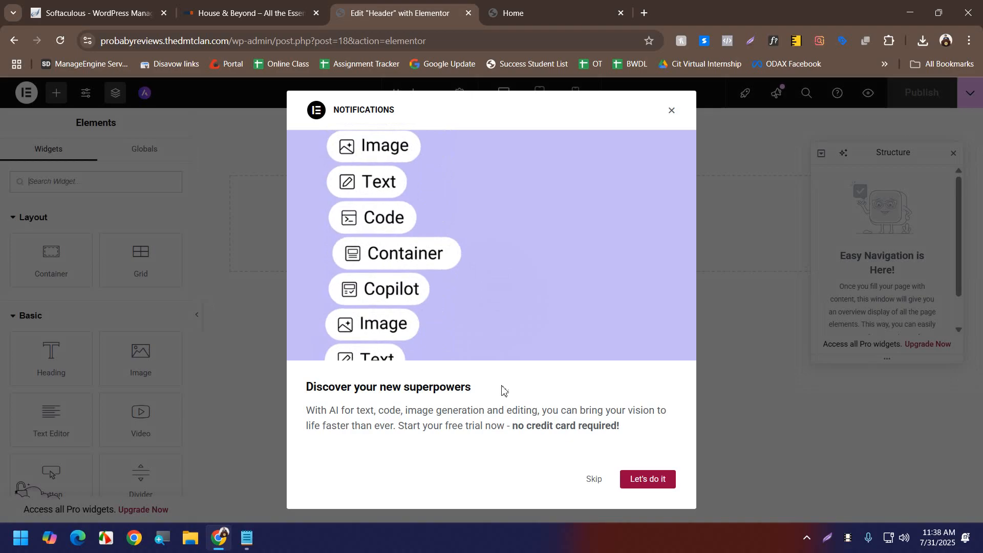
click(593, 483)
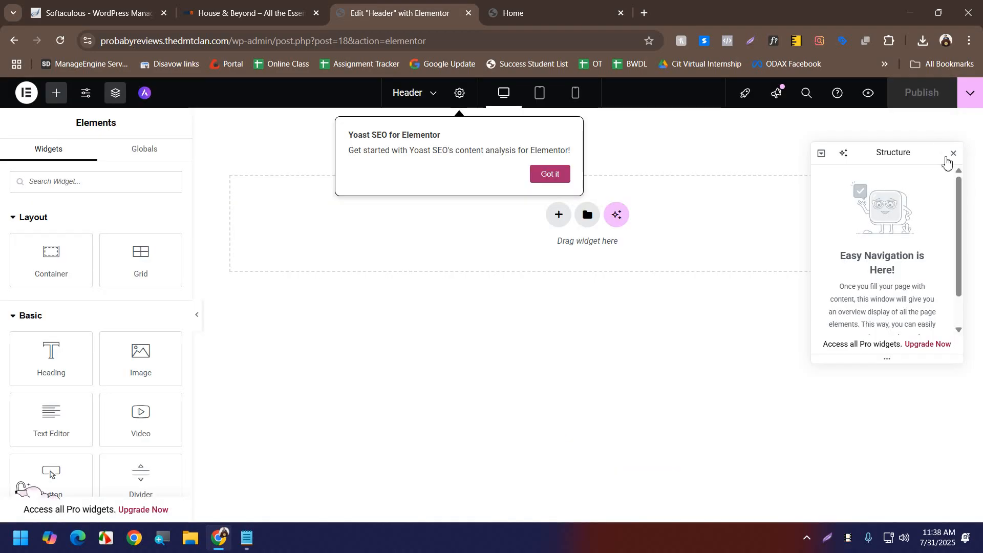
click(952, 154)
click(566, 173)
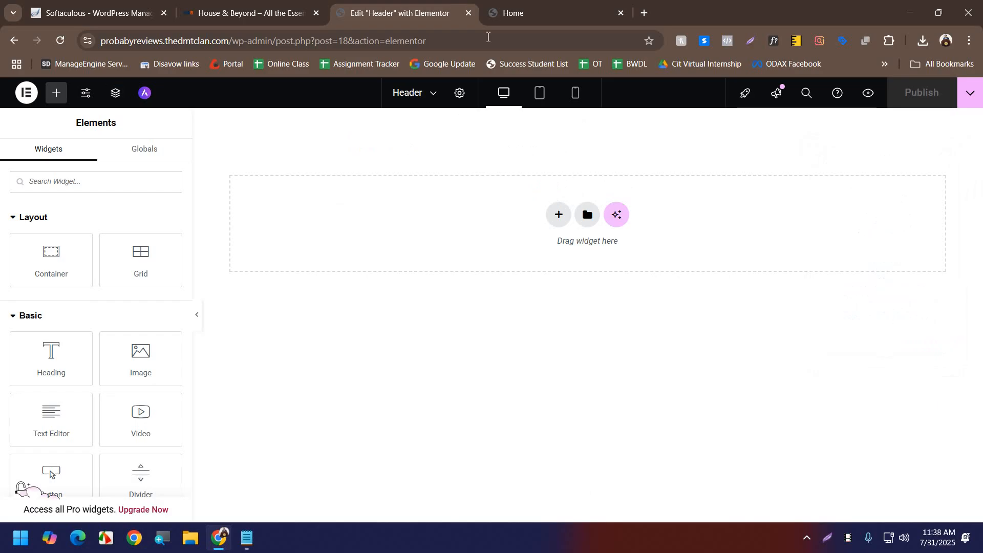
click(276, 11)
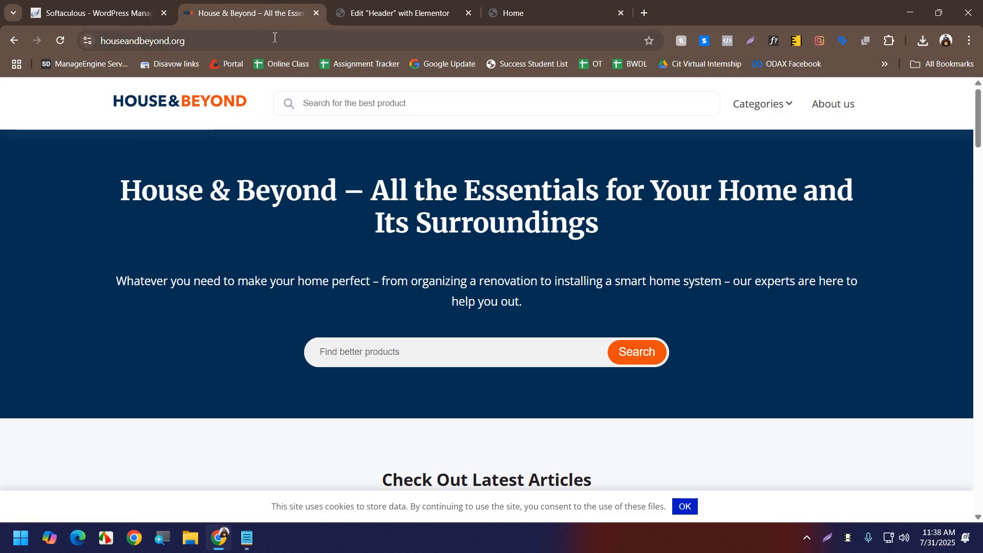
click(393, 10)
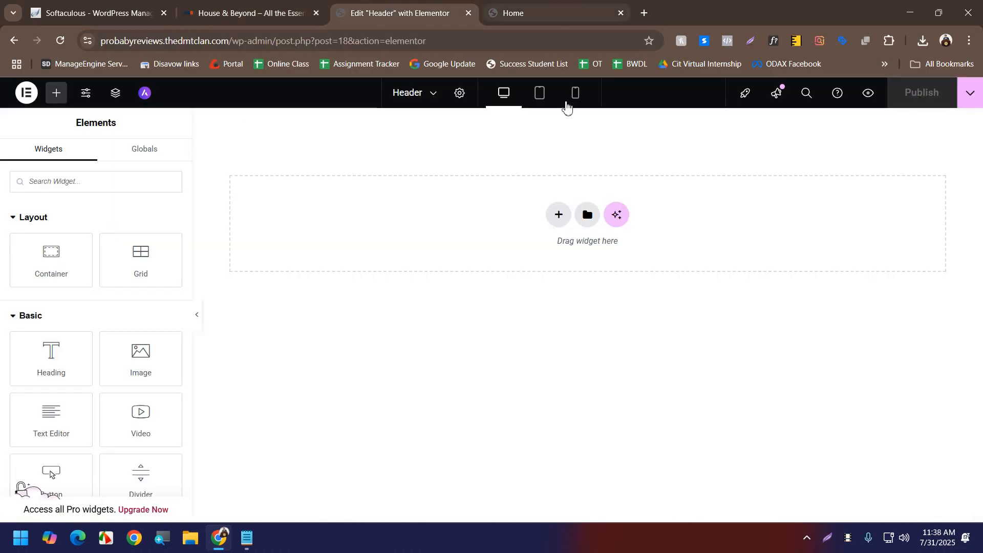
click(559, 217)
click(563, 248)
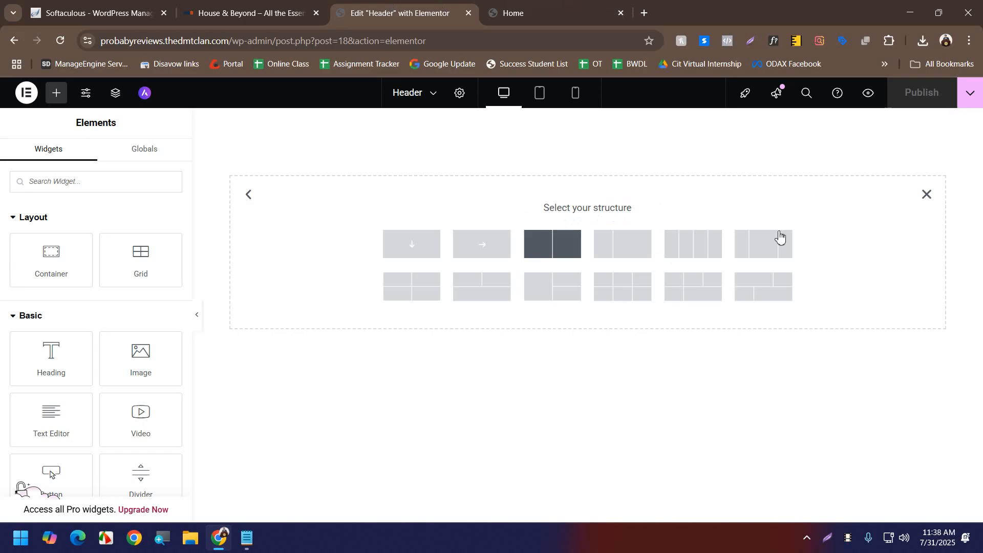
click(929, 197)
- Add a grid container with three columns in one row to the empty header template
click(559, 215)
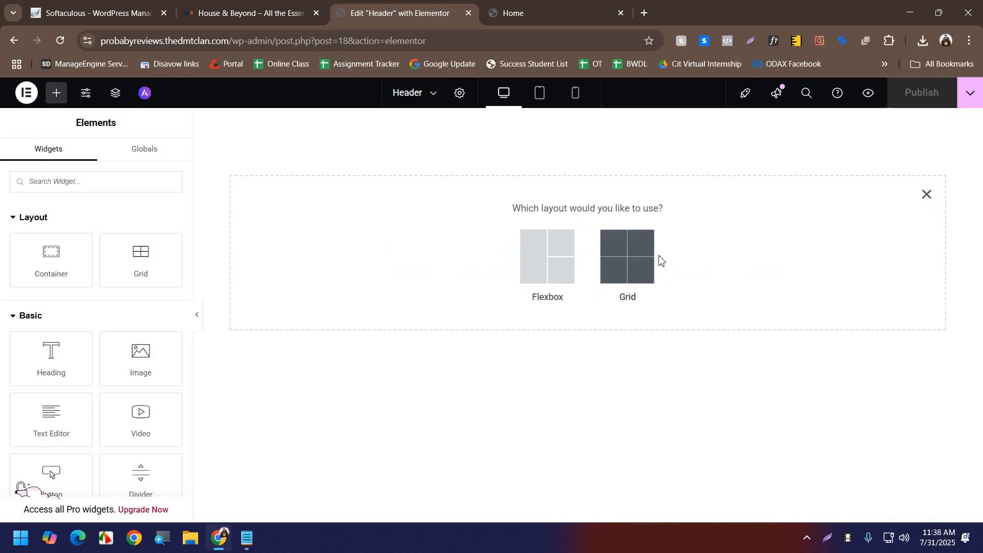
click(647, 262)
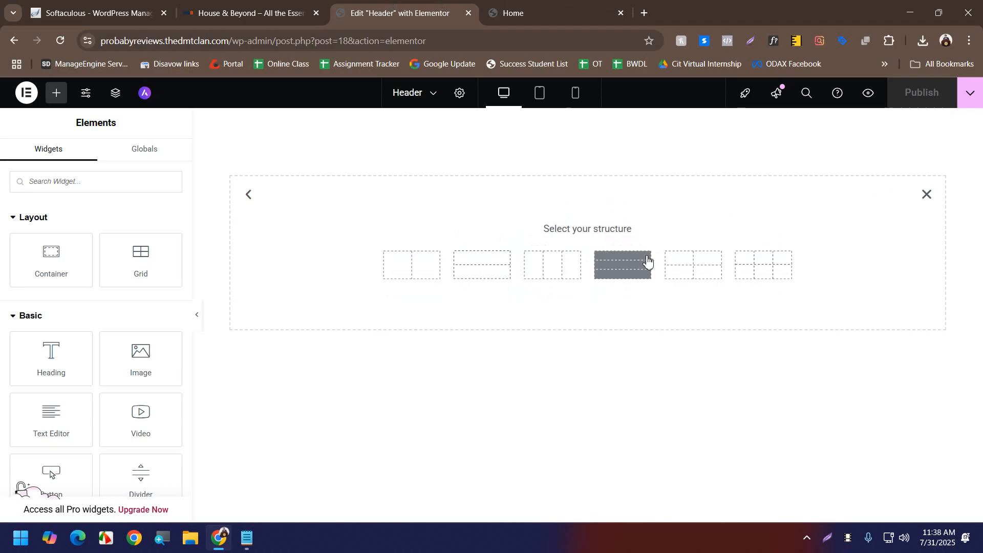
click(548, 266)
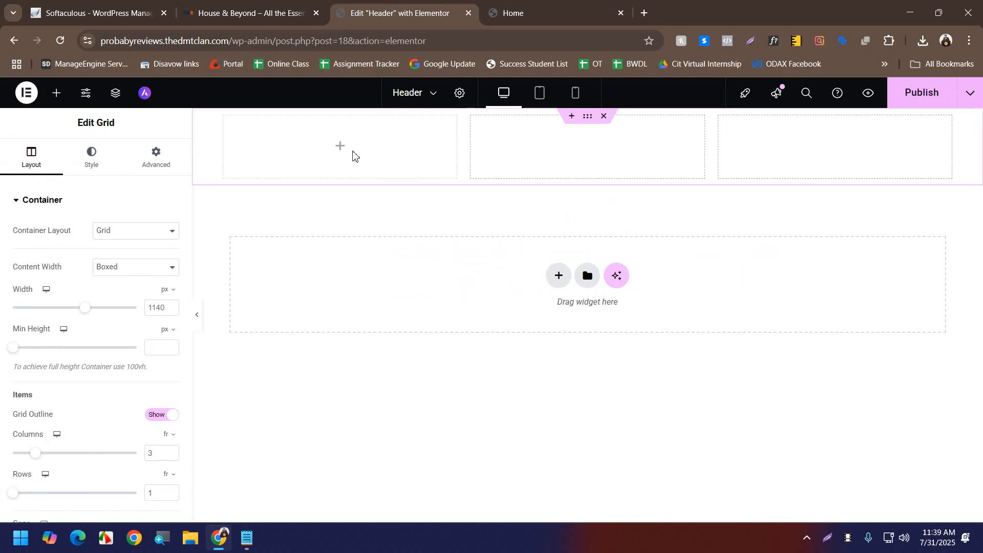
- Compare with the House & Beyond header and place the UAE Site Logo widget in the first grid column
click(259, 5)
click(367, 9)
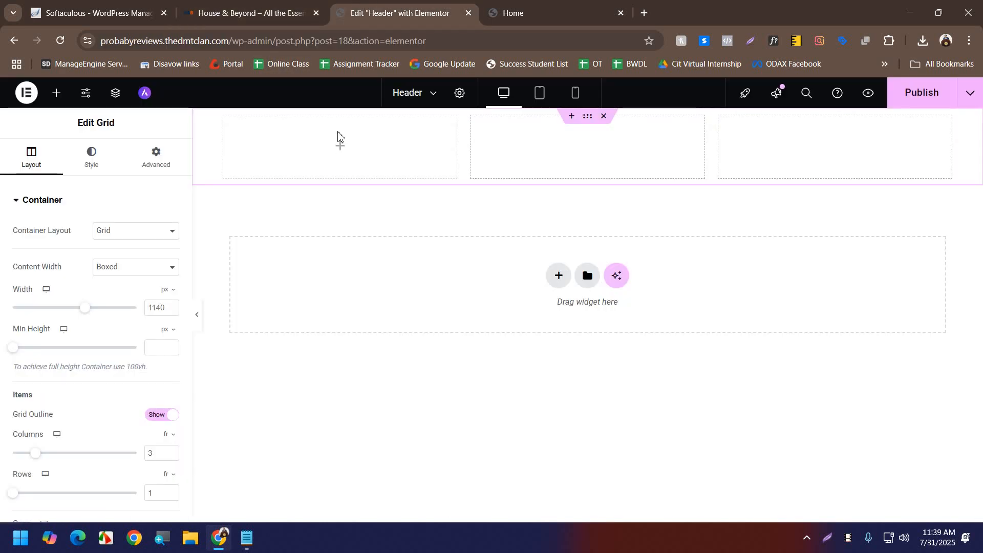
click(341, 148)
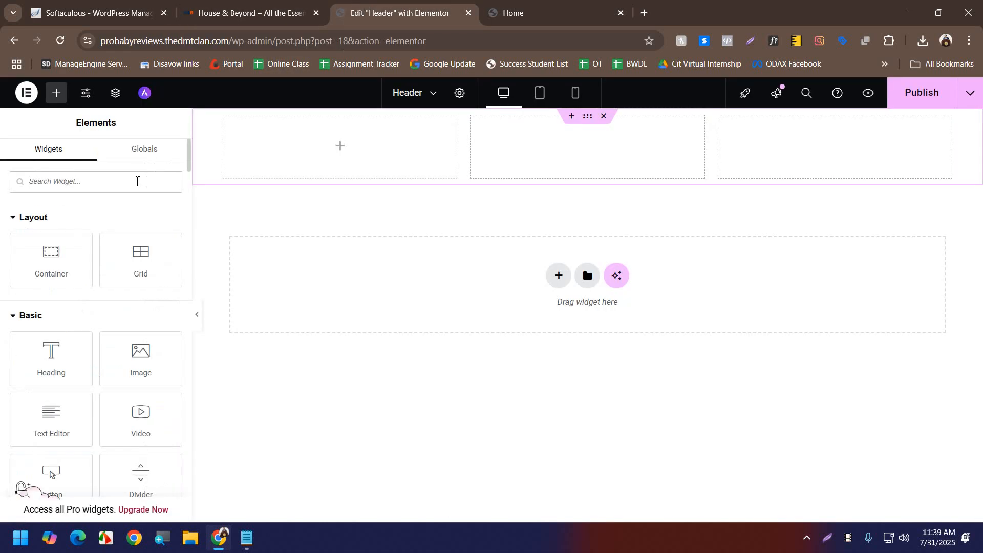
click(137, 181)
text(logo)
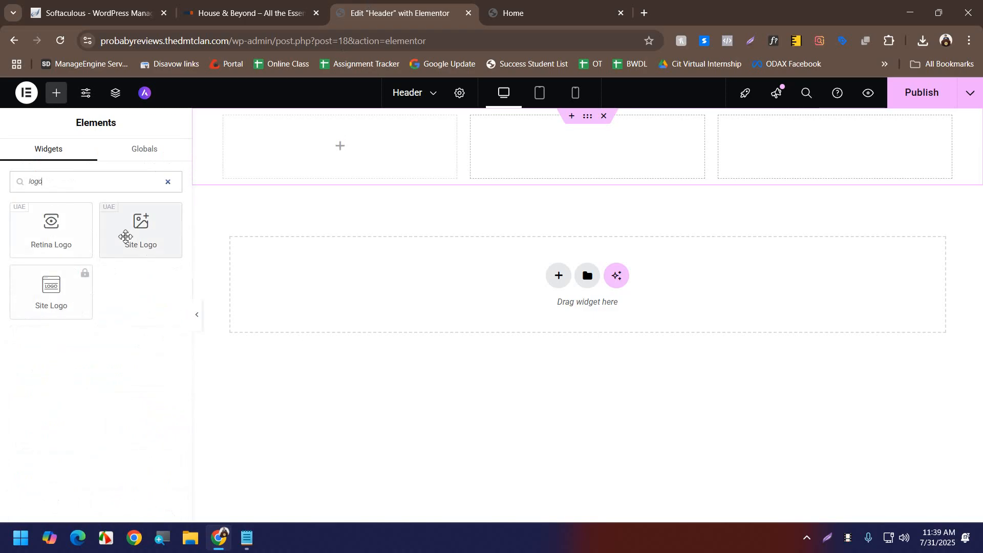
drag(125, 236, 314, 151)
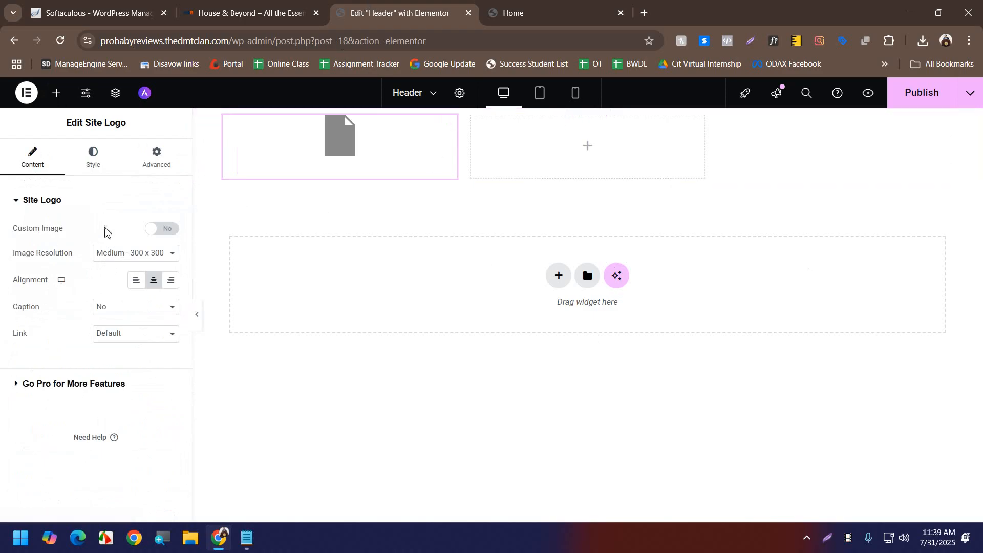
- Enable a custom image for the site logo and use hab-logo-1.png from the media library
click(159, 230)
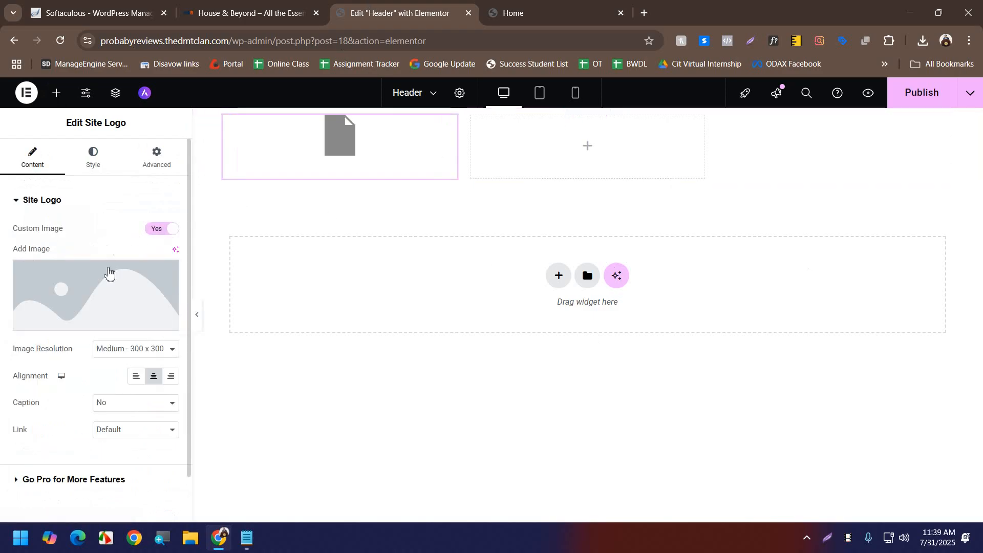
click(106, 291)
click(207, 245)
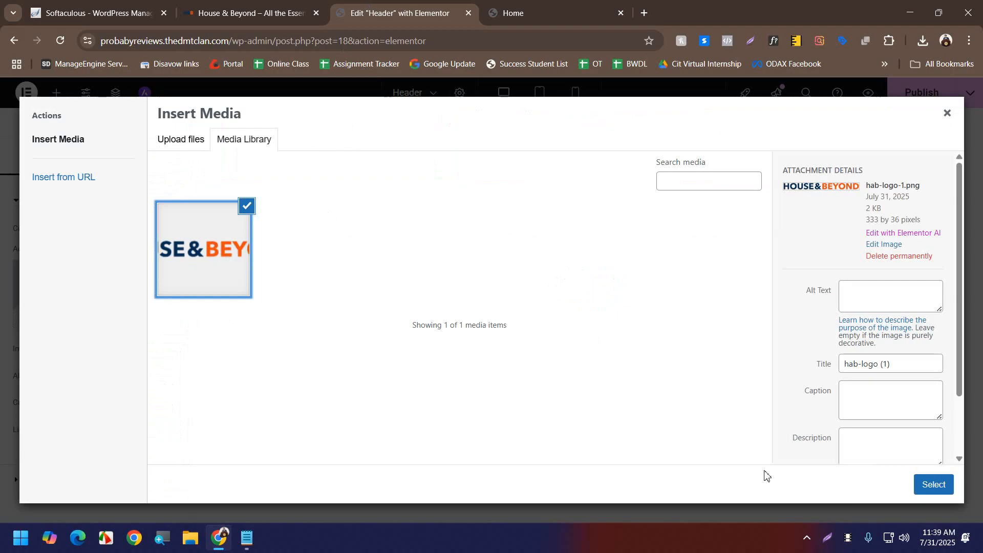
click(923, 493)
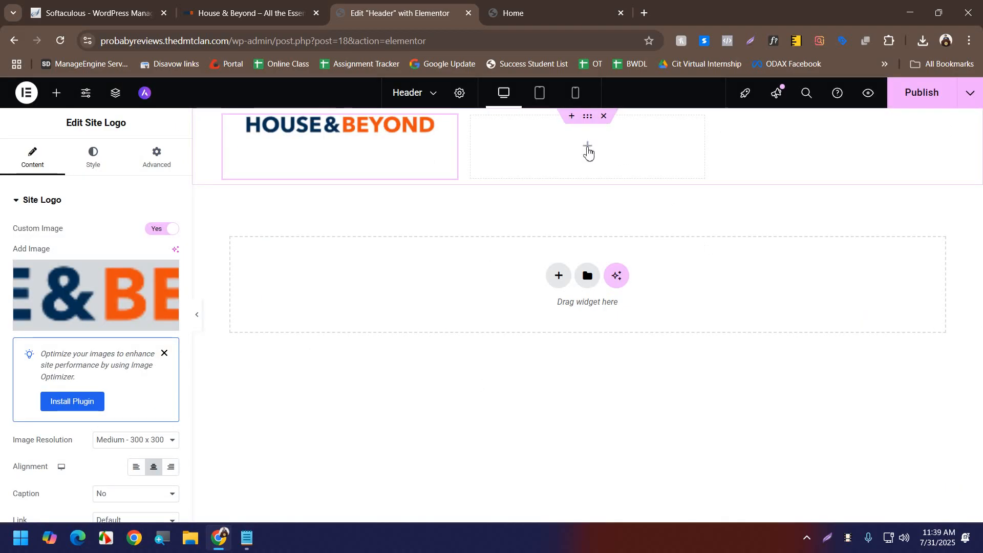
- Place the UAE Search widget in the middle column with size 40 and the Input Box With Button layout
click(588, 148)
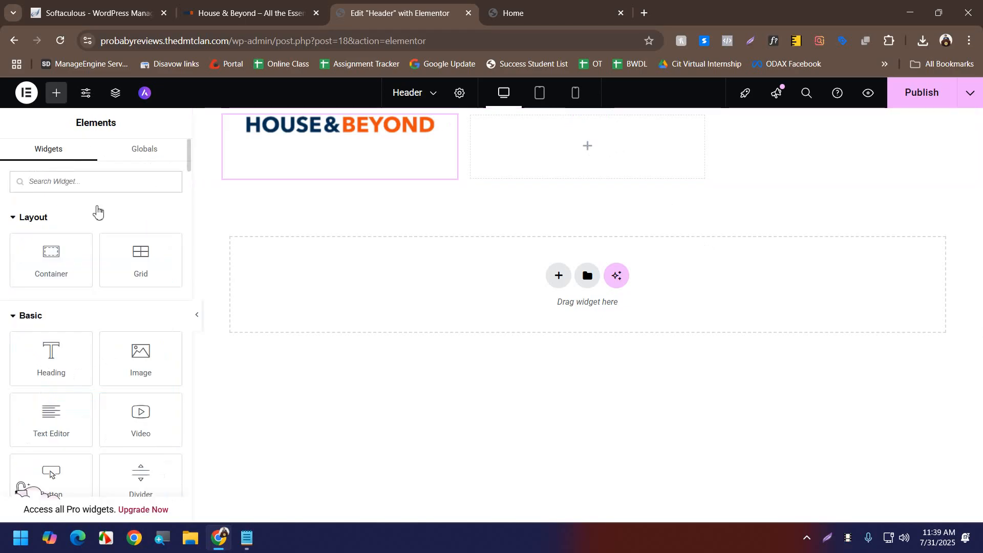
text(search)
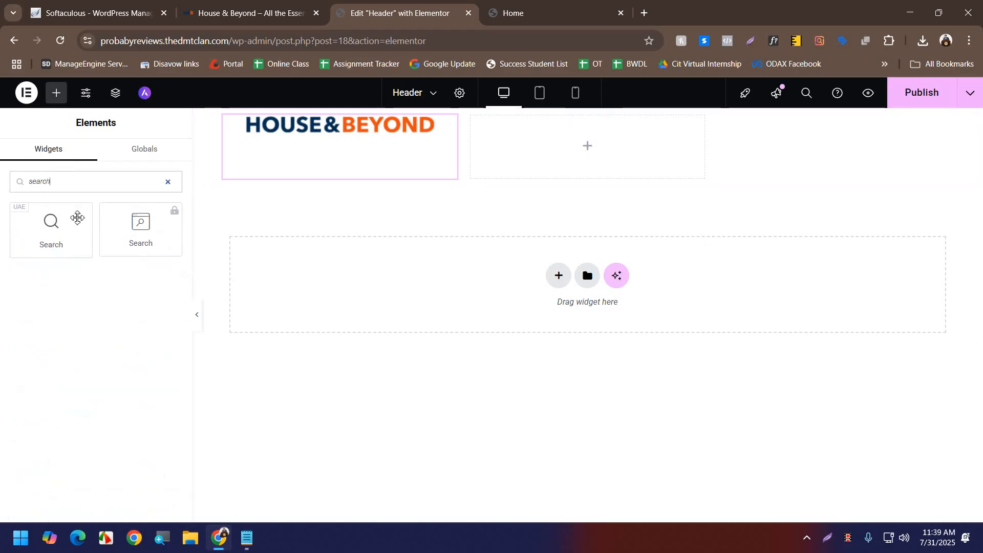
drag(77, 218, 544, 154)
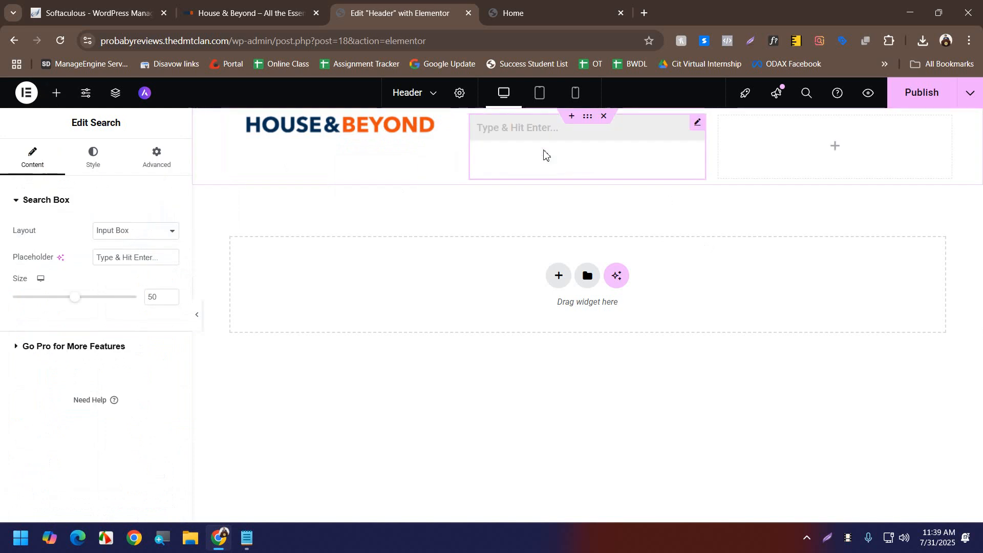
drag(156, 301, 136, 303)
text(40)
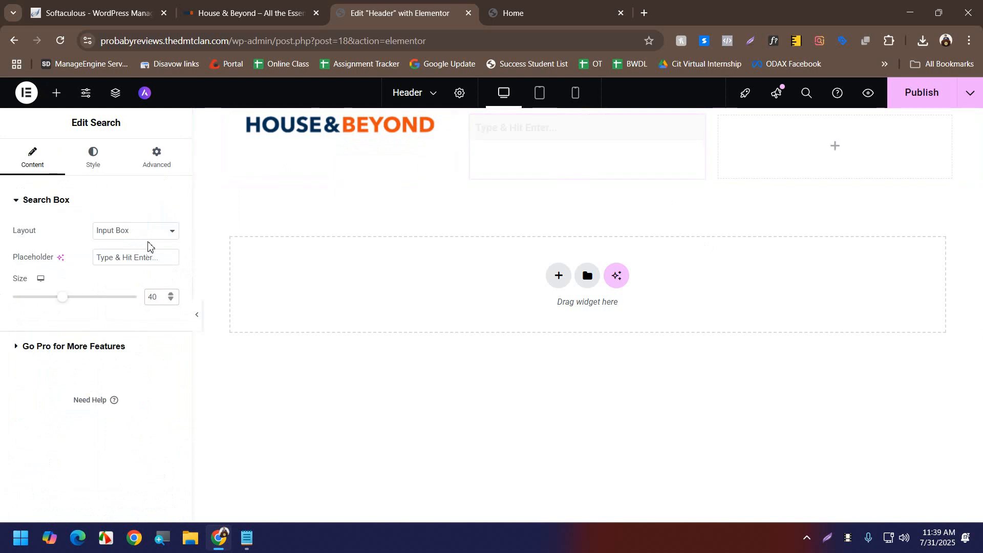
click(153, 230)
click(144, 277)
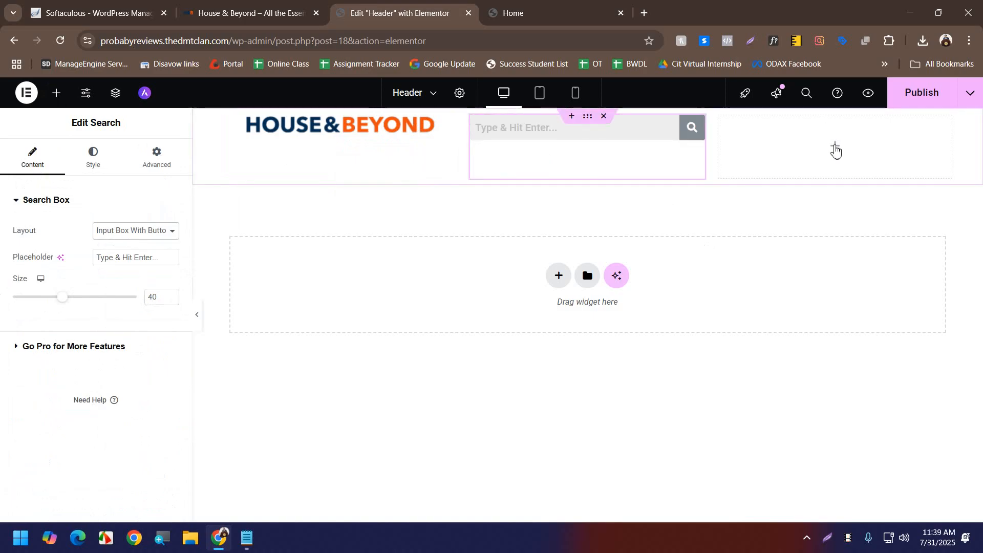
- Place the UAE Navigation Menu widget in the third grid column
click(835, 148)
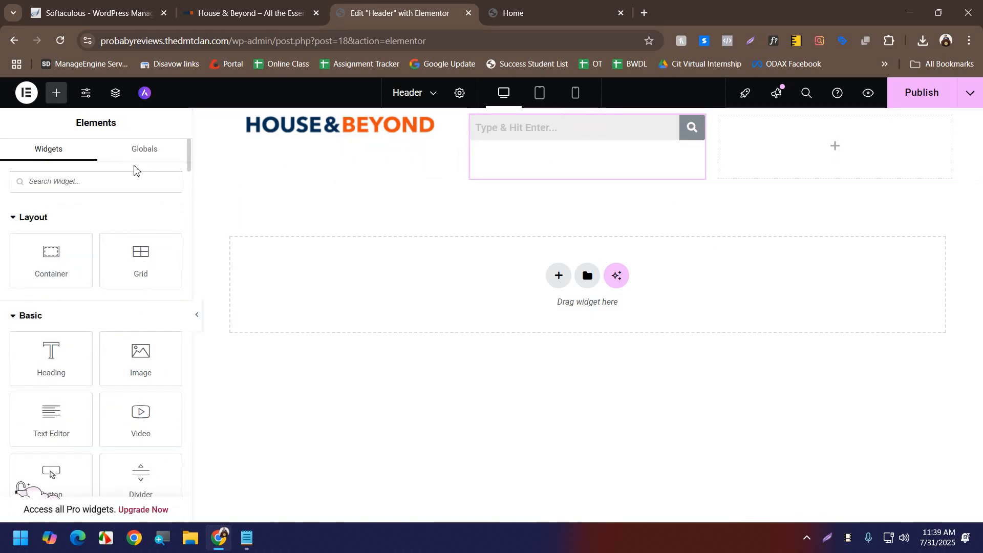
text(menu)
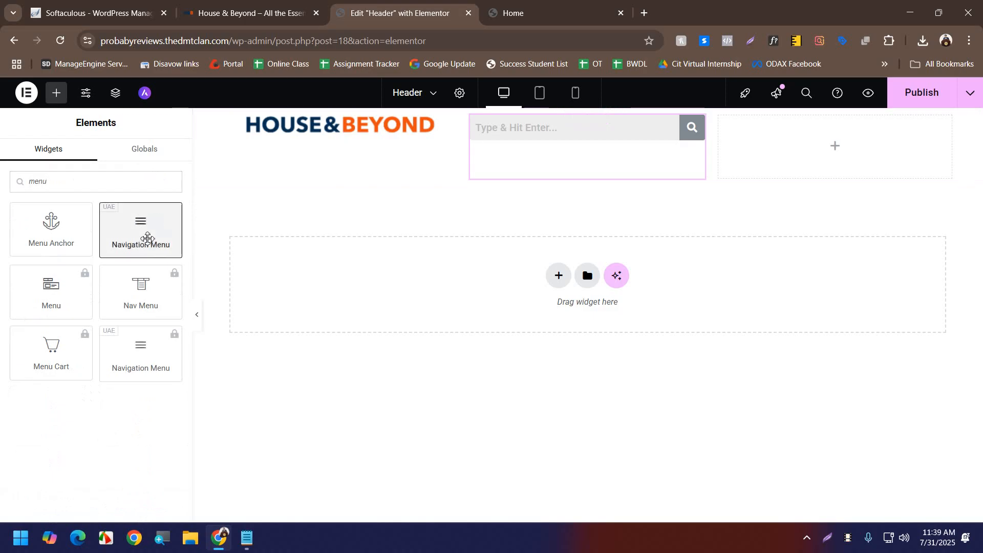
drag(163, 239, 865, 154)
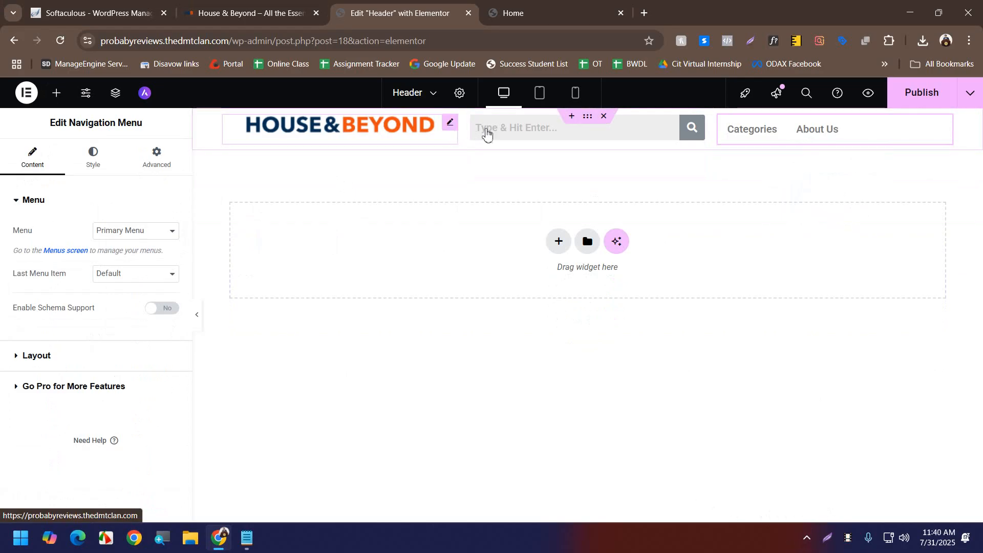
- Set the Search widget's placeholder to "Search for the best product", matching the House & Beyond header
click(505, 126)
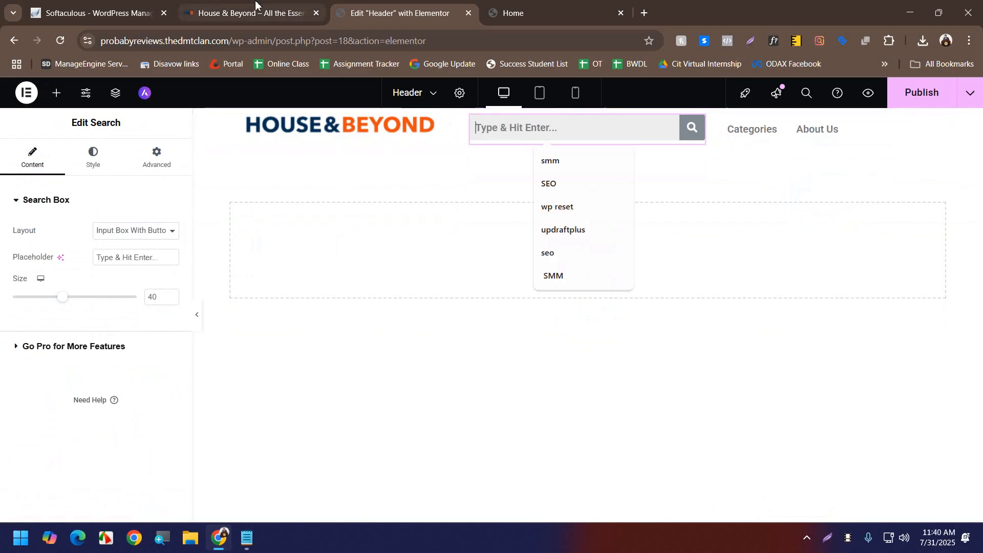
click(246, 13)
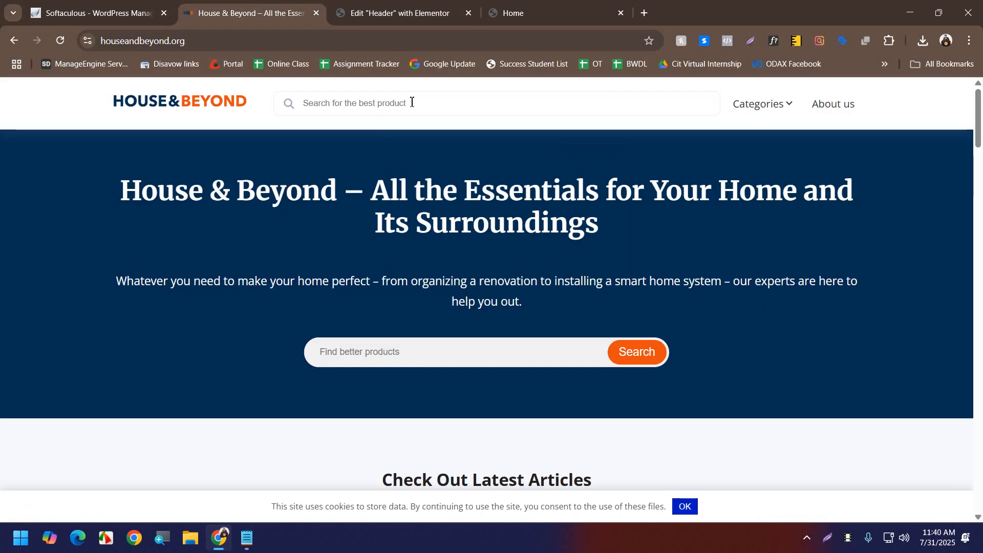
click(420, 15)
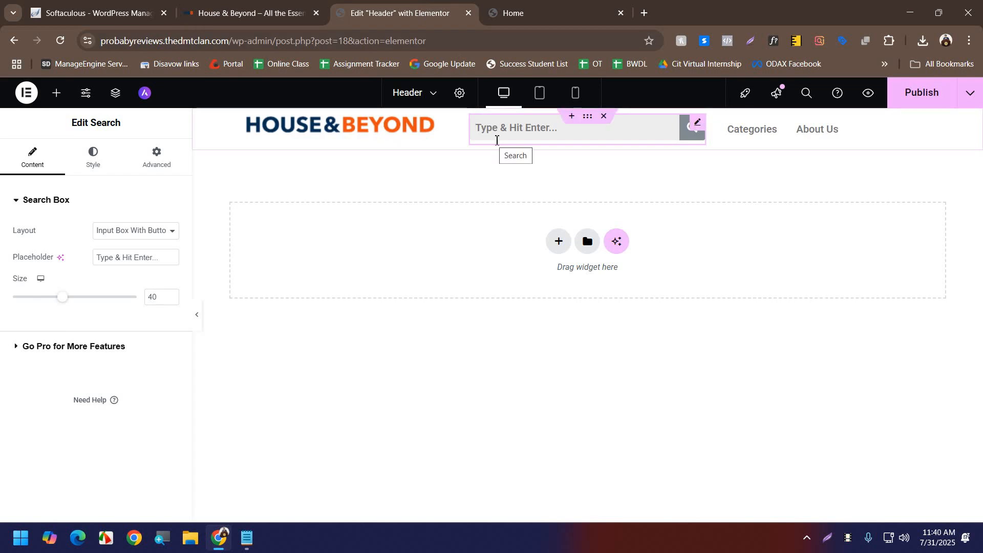
drag(162, 258, 83, 259)
text(Searc)
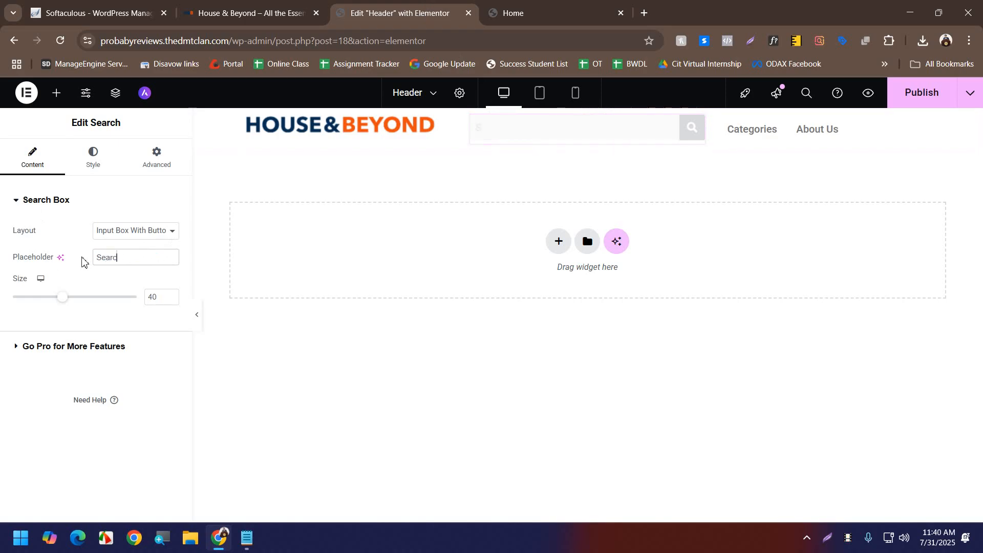
text(h for thr)
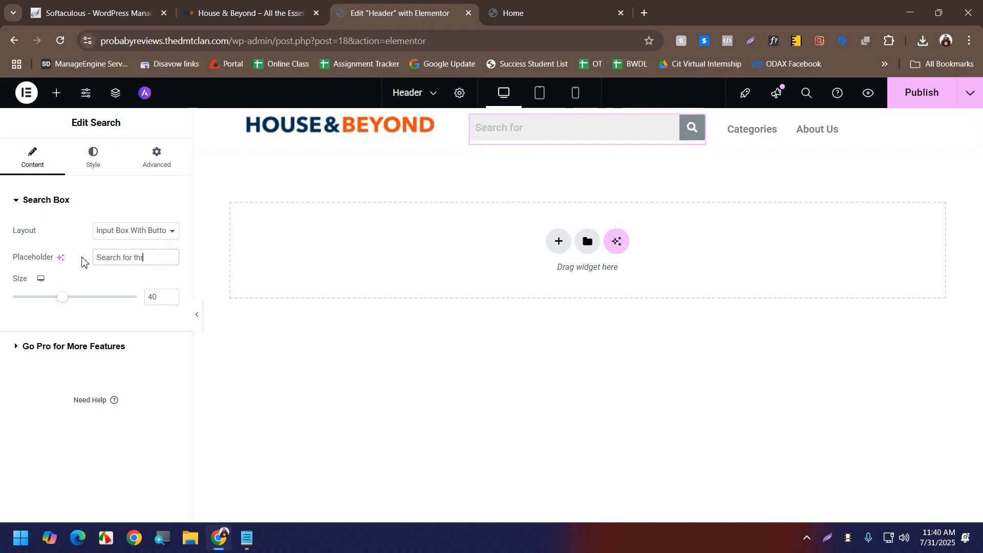
key(BackSpace)
text(e best product)
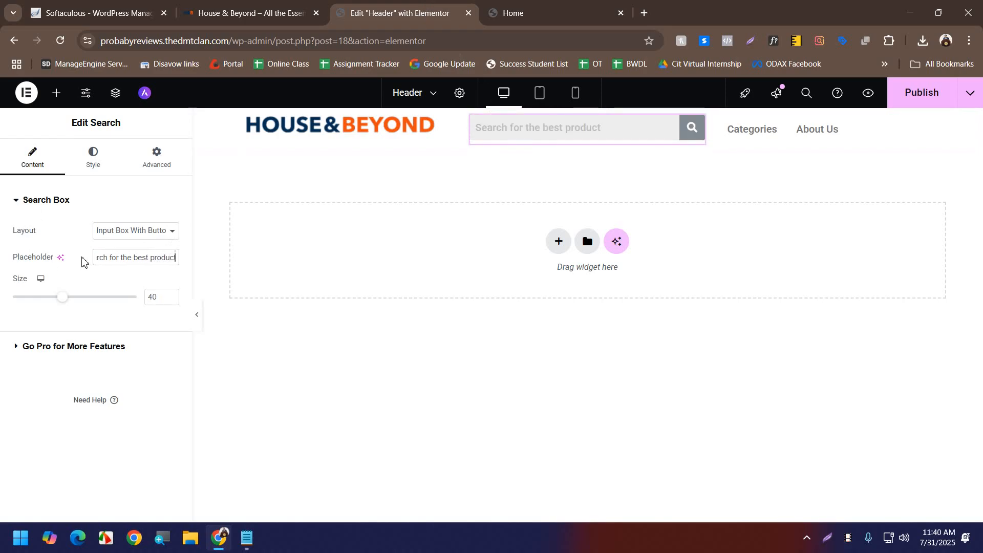
- Inspect the font of the header search placeholder on the House & Beyond page with WhatFont
click(219, 6)
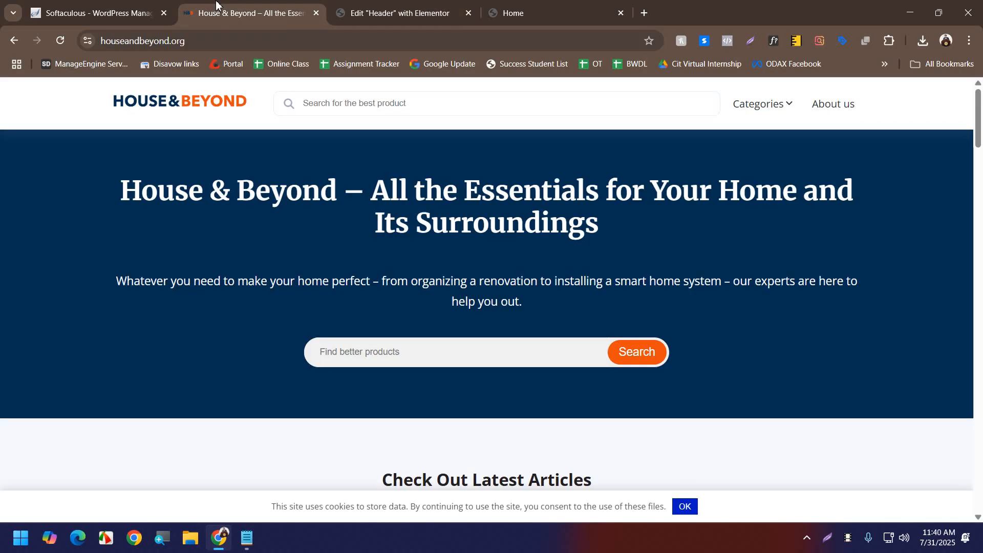
click(410, 6)
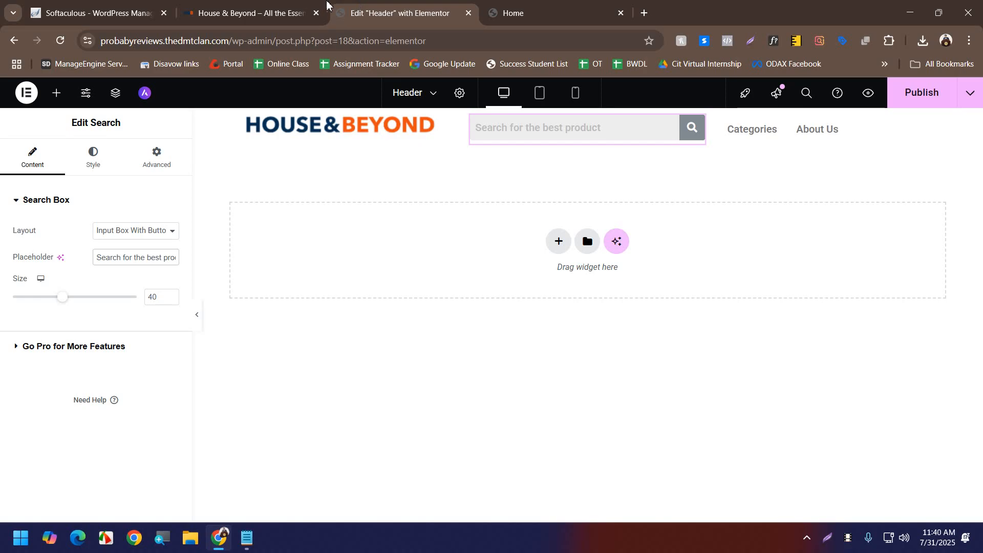
click(274, 8)
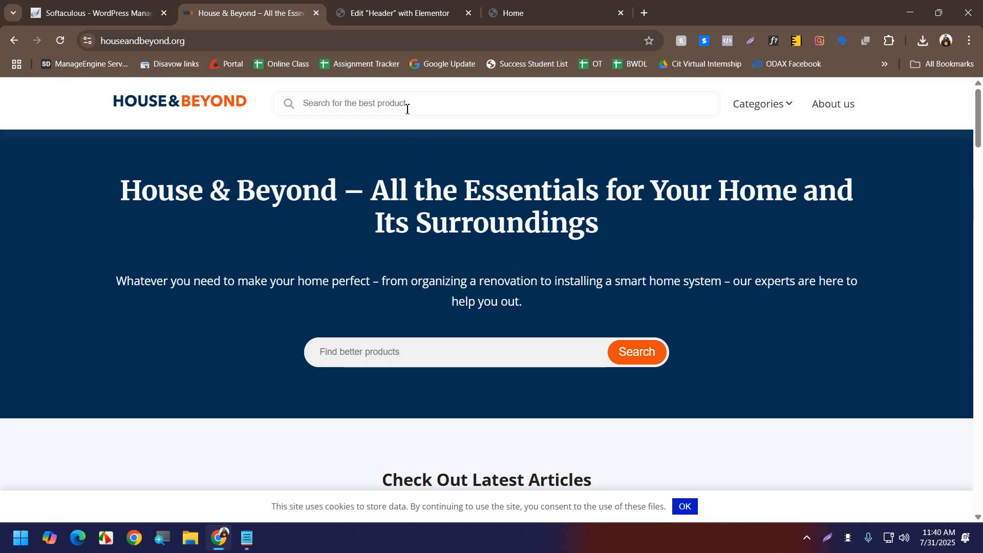
click(773, 42)
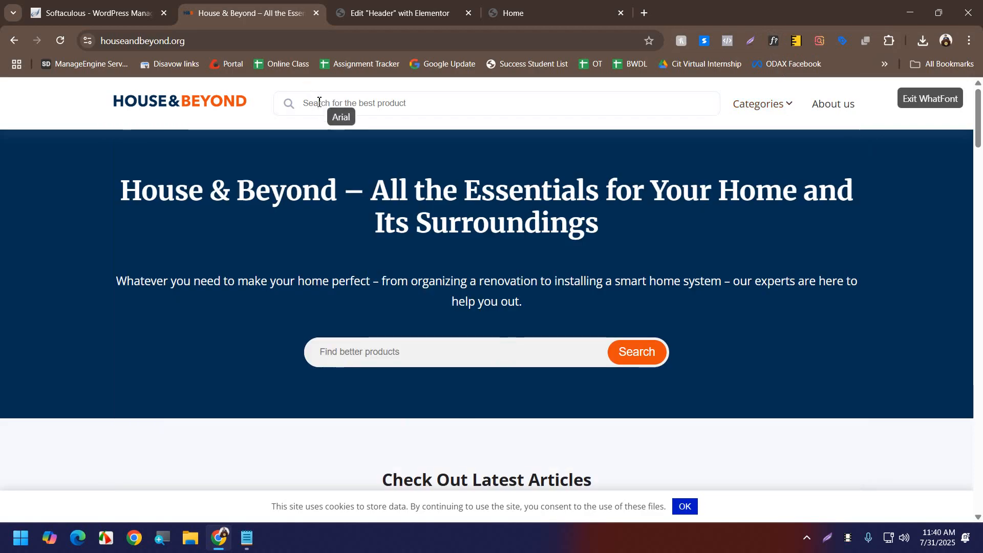
click(319, 102)
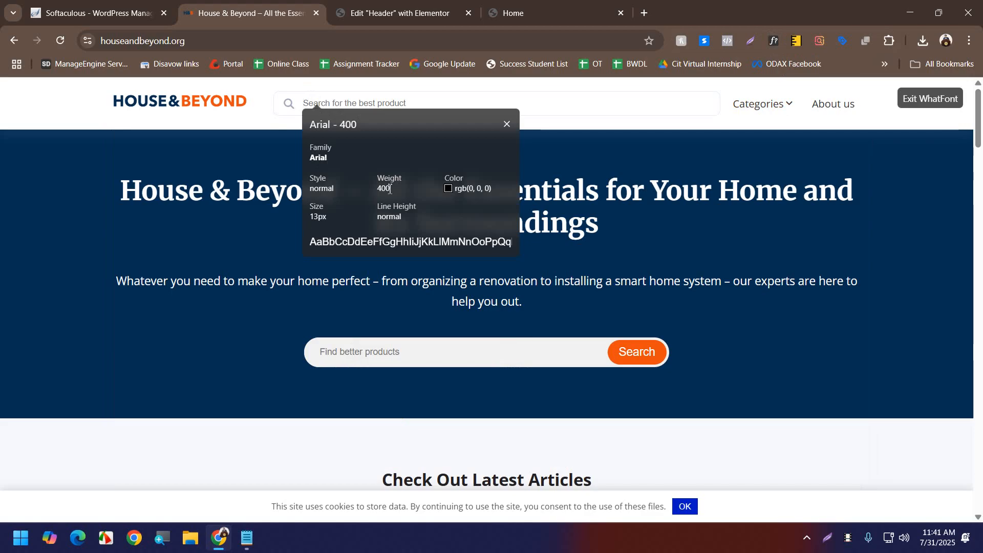
- In the Elementor header, set the Search widget's input typography to Arial, size 13 px, weight 400 (Normal)
click(426, 7)
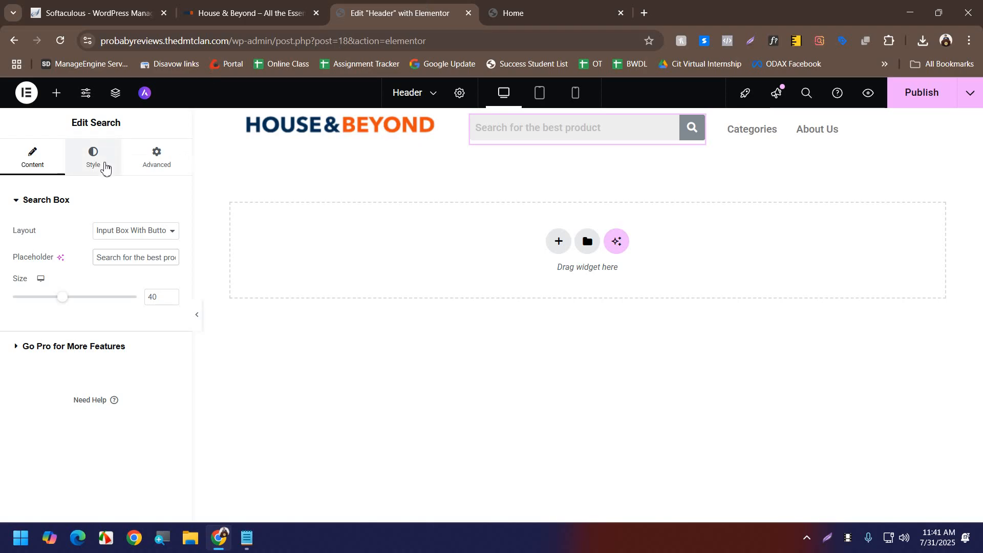
click(105, 167)
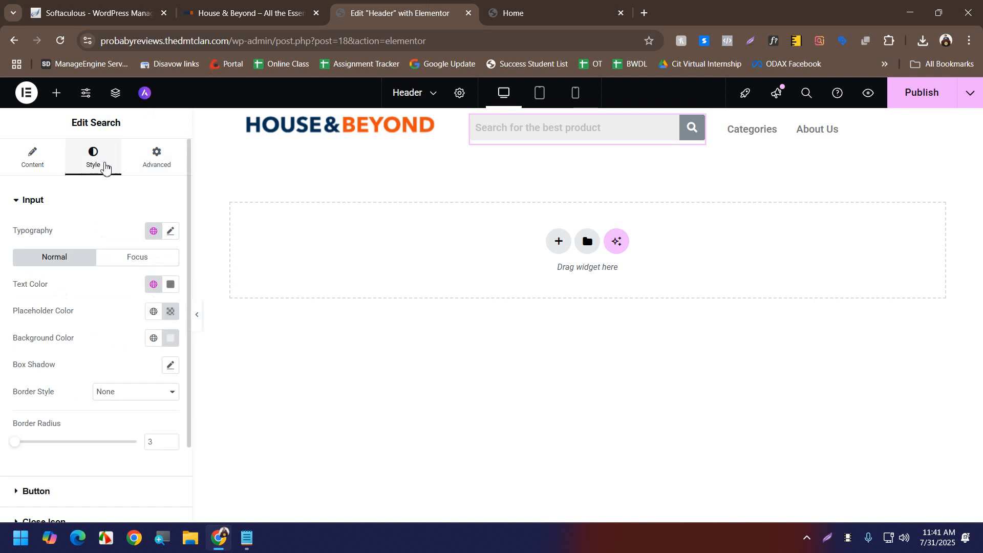
click(175, 237)
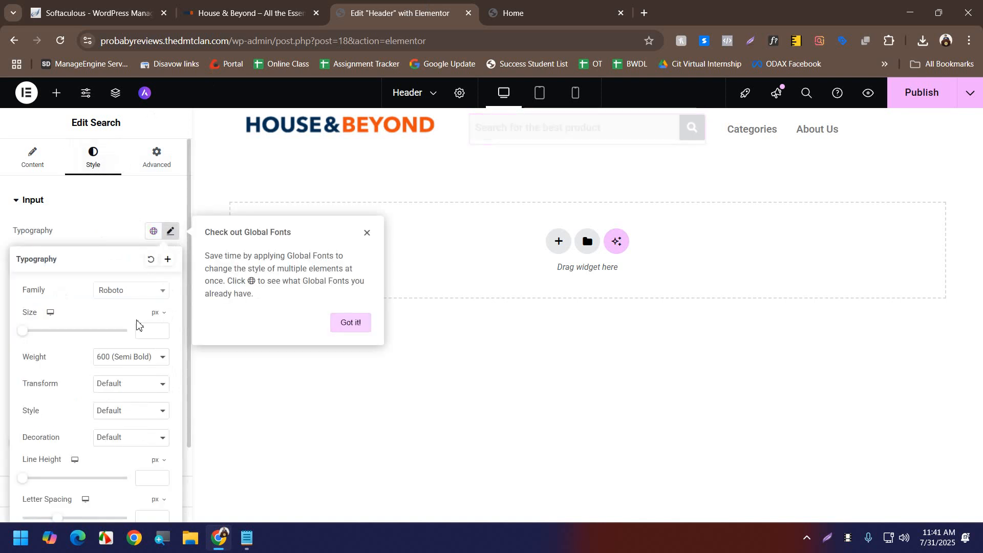
click(122, 291)
text(ar)
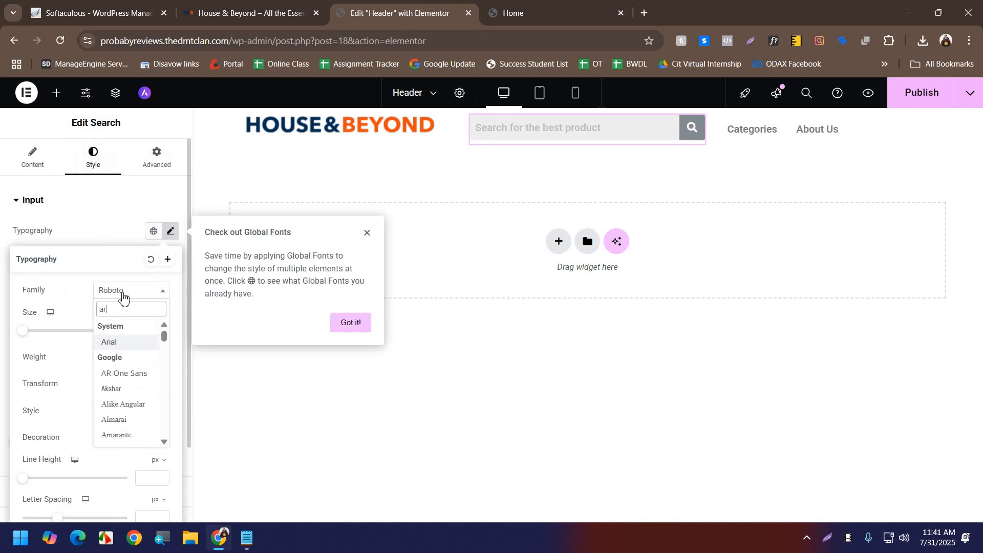
click(112, 347)
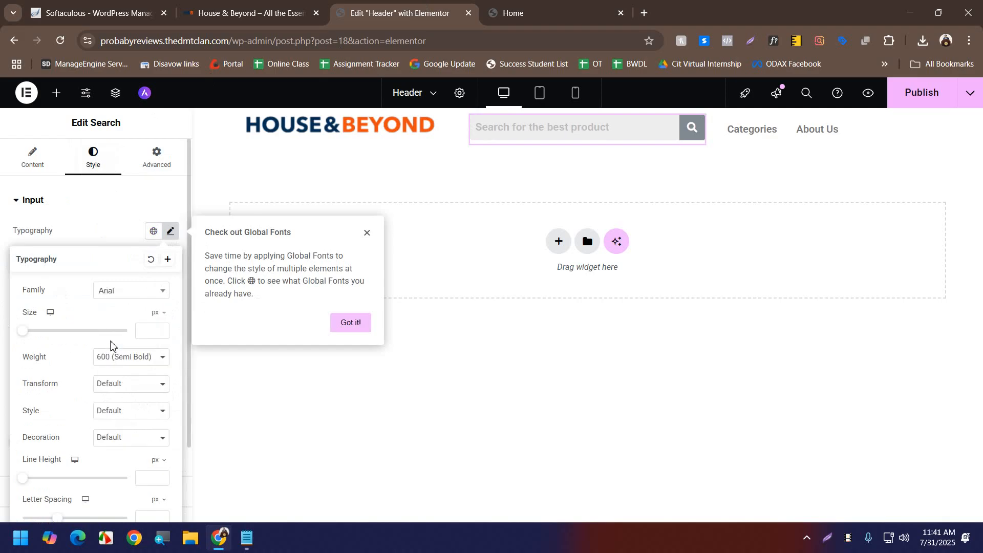
click(146, 334)
text(13)
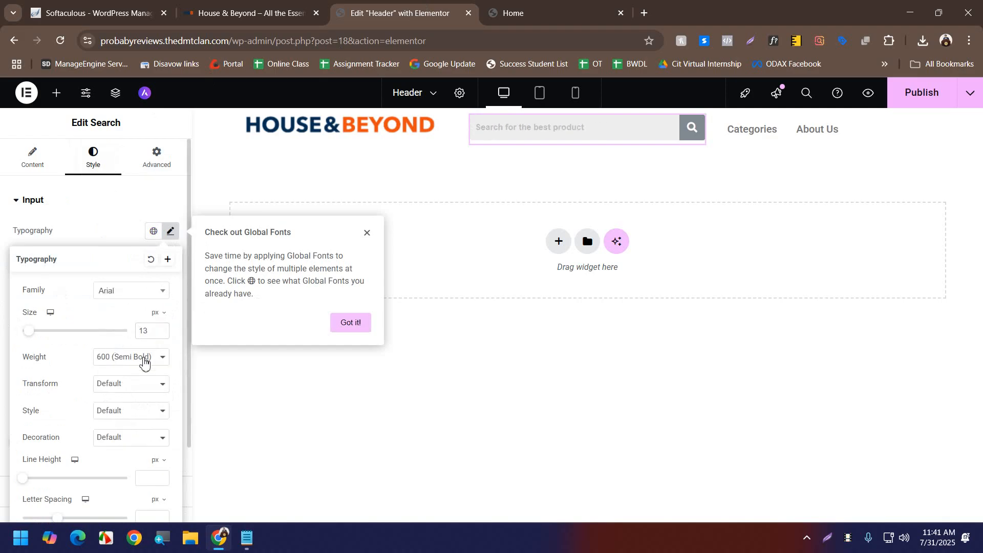
click(144, 357)
click(129, 219)
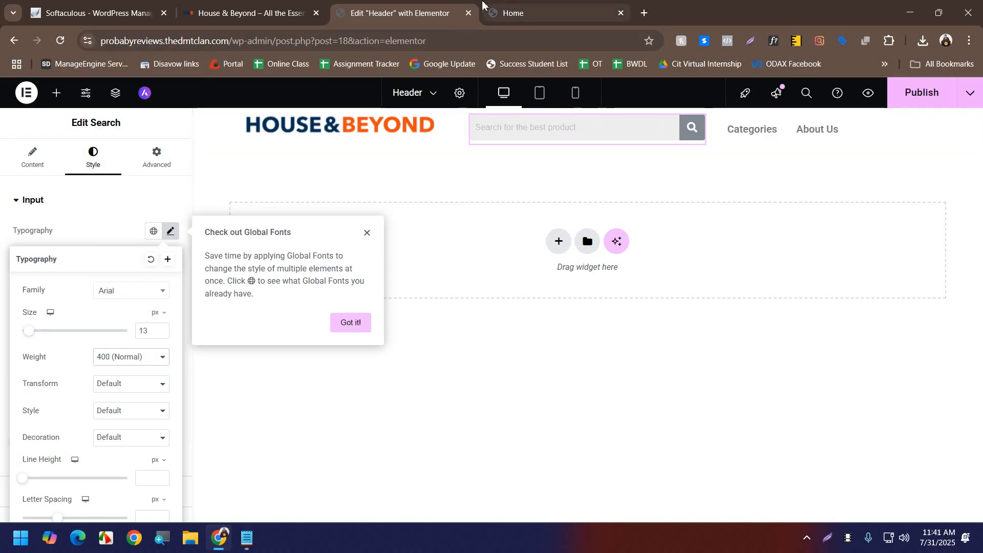
- Close the WhatFont details on the House & Beyond page and enable the ColorZilla extension in Chrome
click(268, 5)
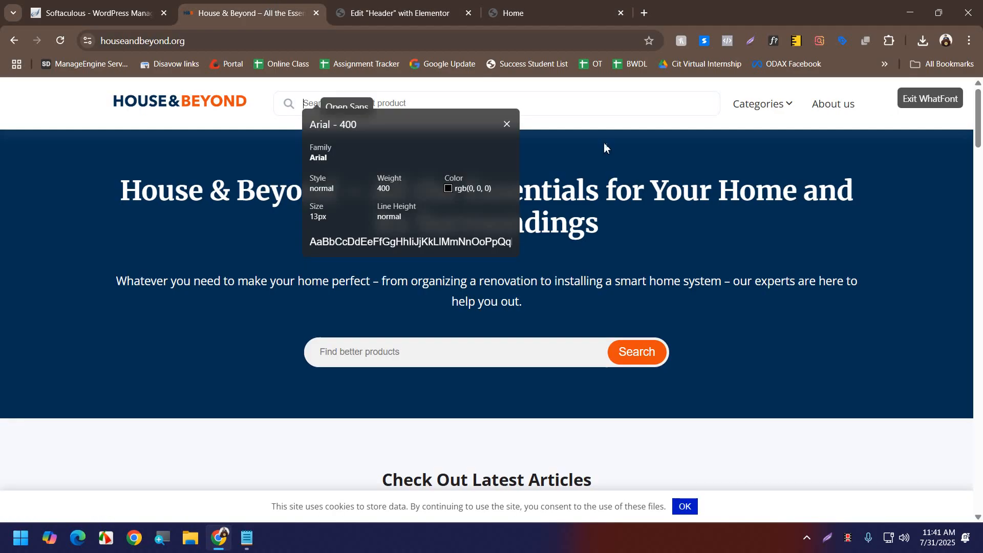
click(507, 126)
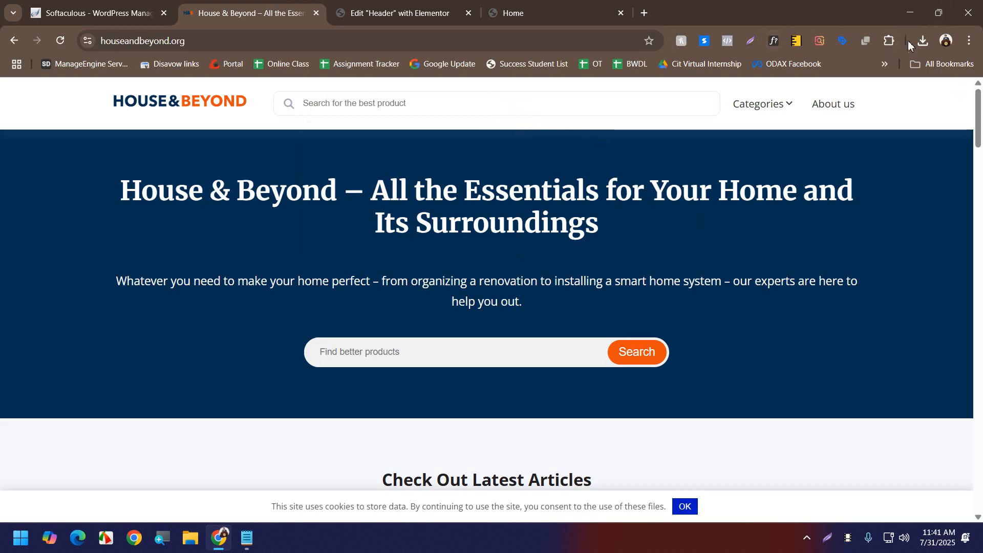
click(890, 41)
click(791, 383)
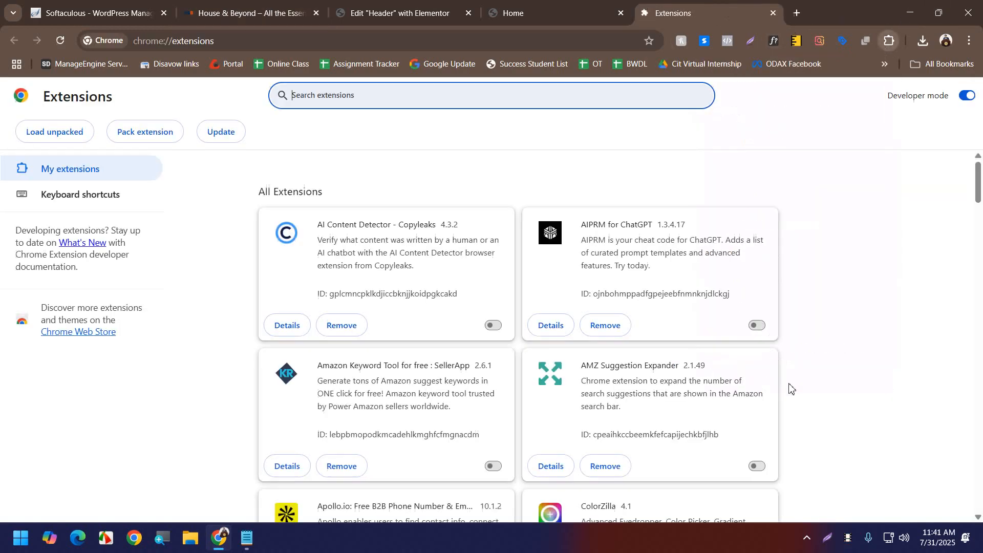
scroll(792, 387, down, 3)
click(756, 415)
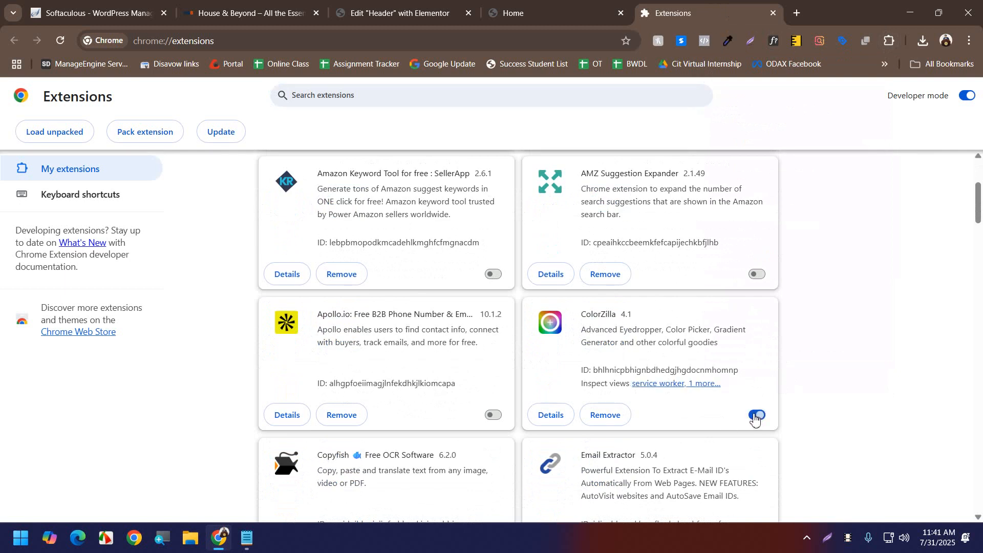
click(822, 15)
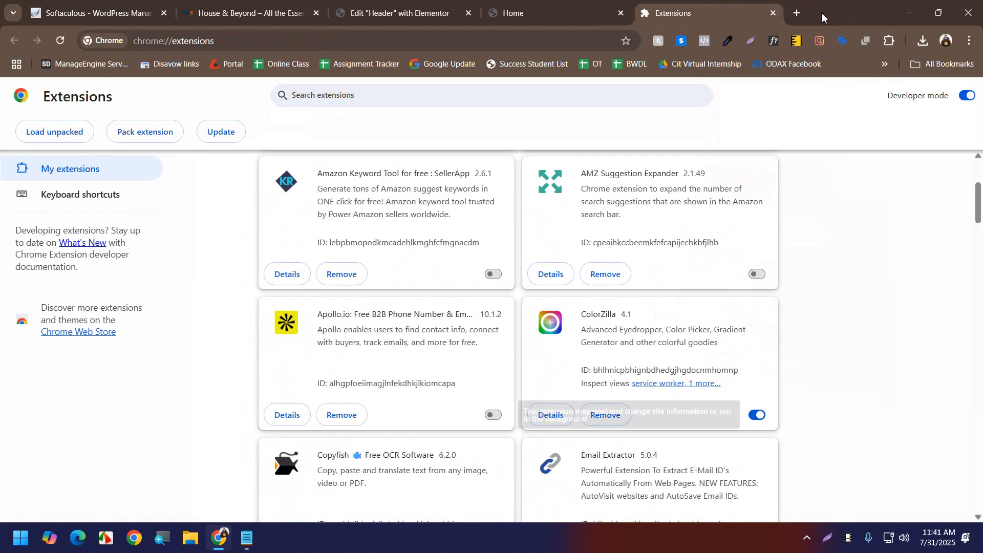
click(773, 15)
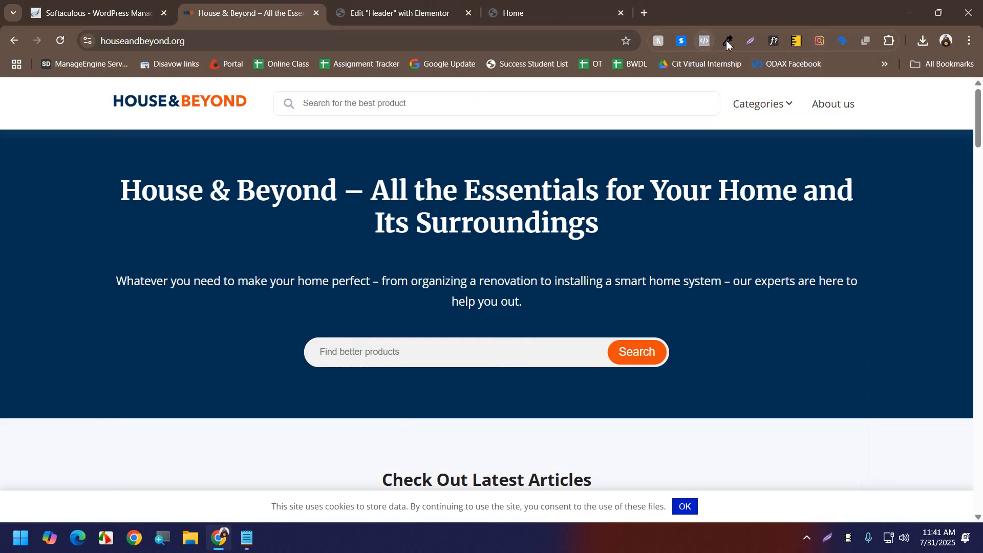
- Sample and copy the header search box's background color on the House & Beyond page with ColorZilla
click(727, 43)
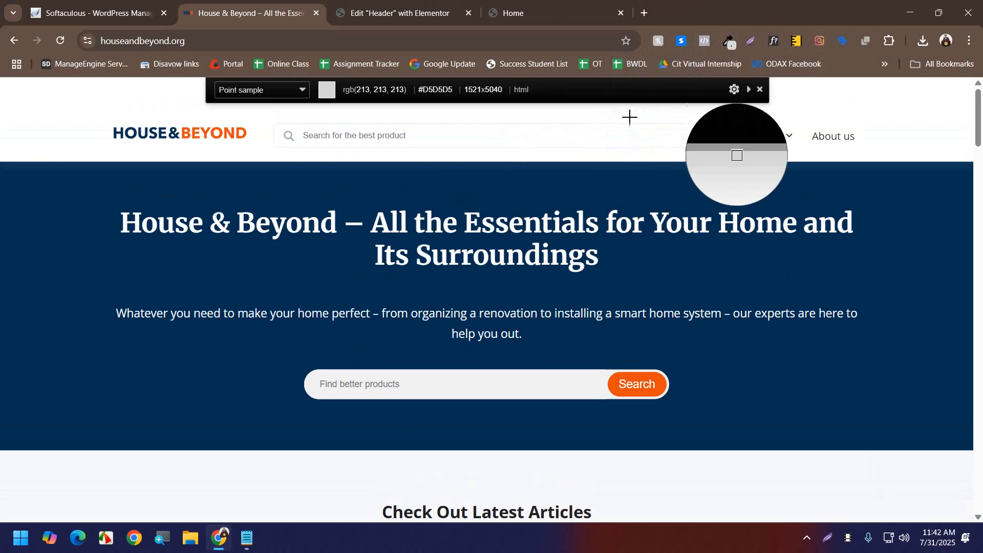
click(430, 134)
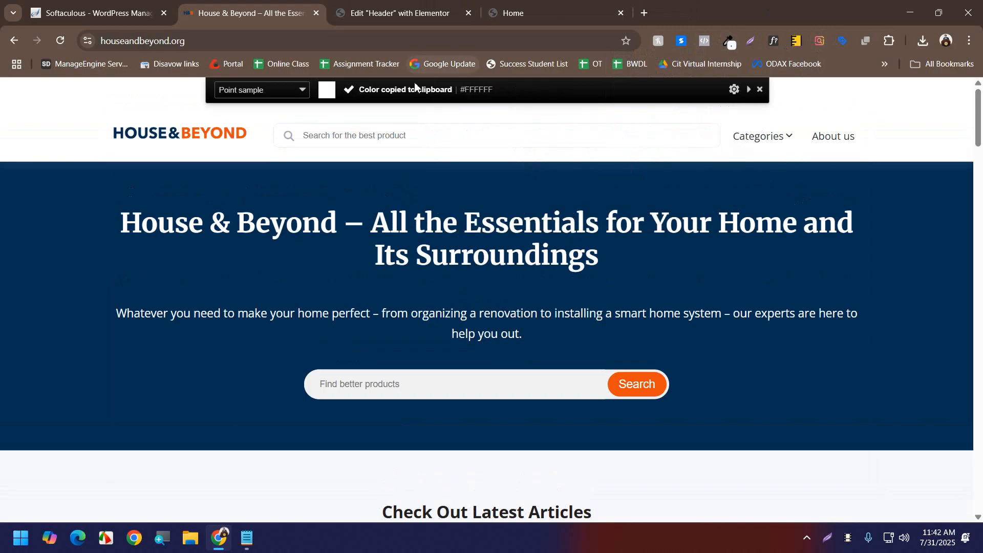
key(Escape)
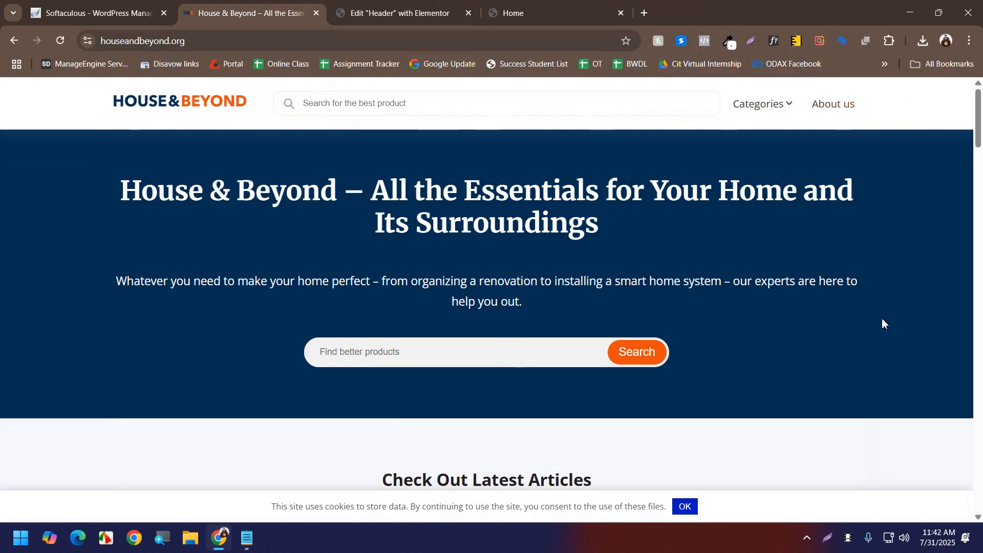
- Back in the Elementor header, set the Search widget button's normal background color to #FFFFFF
click(436, 3)
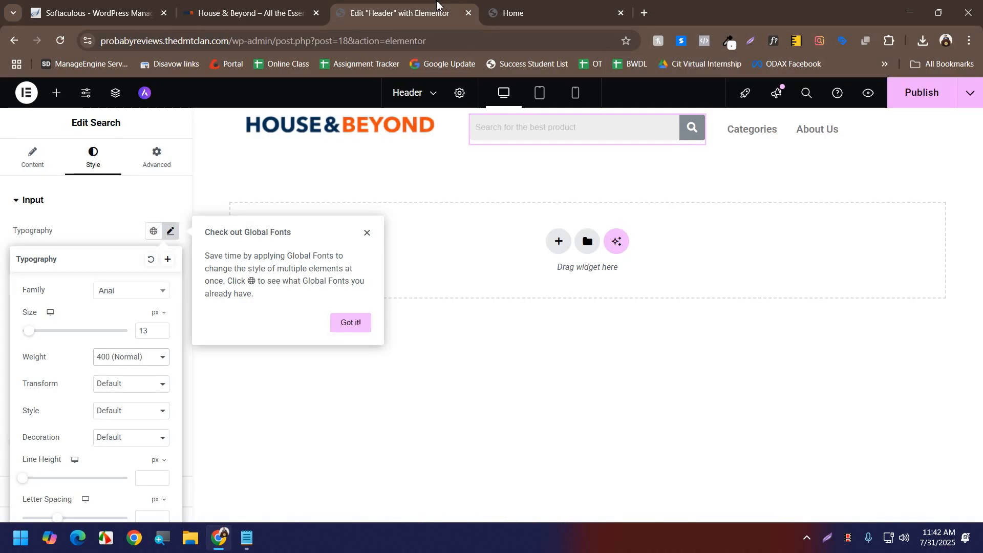
click(369, 233)
click(87, 208)
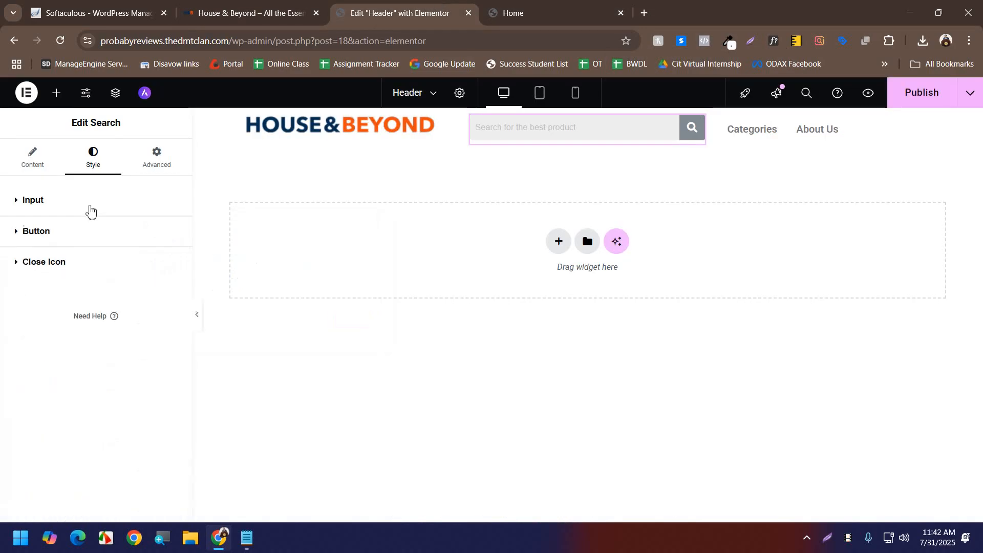
click(59, 236)
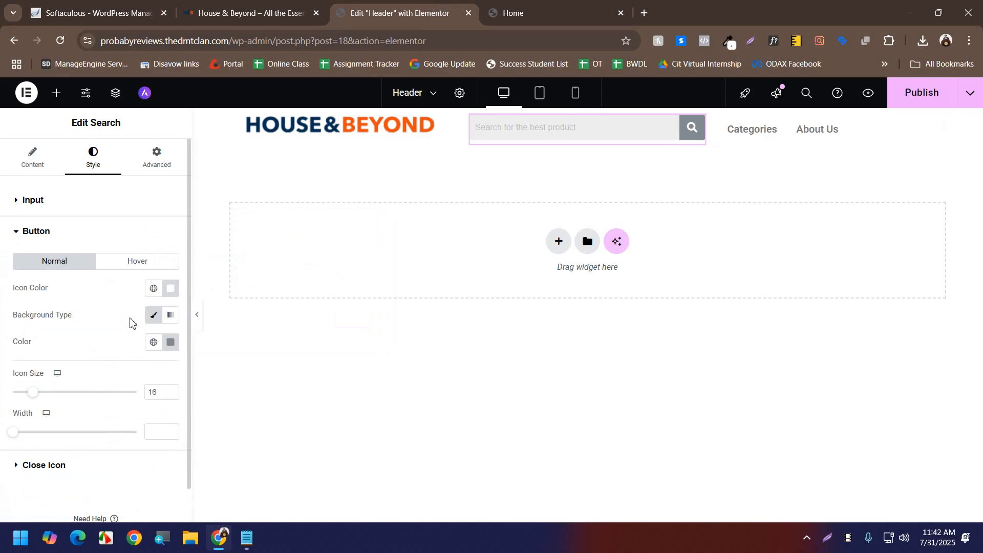
click(171, 342)
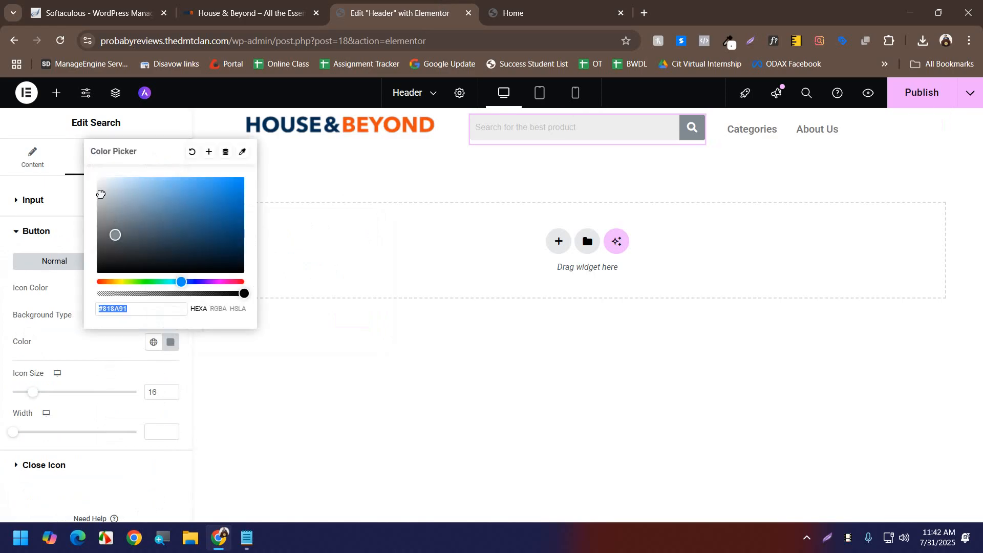
key(ctrl+v)
click(68, 344)
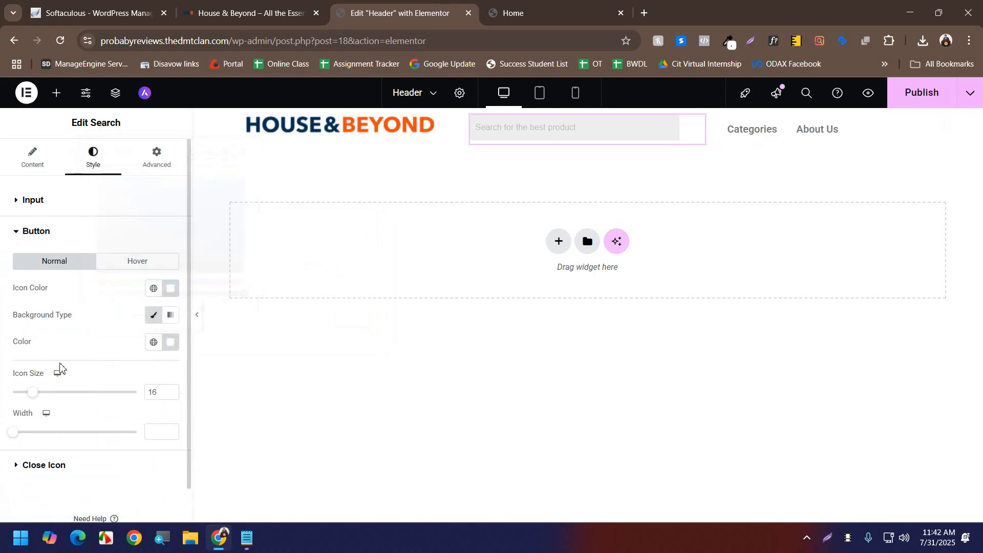
- Set the Search widget's close icon color to #EF5222 in its normal state
scroll(60, 404, down, 1)
click(47, 436)
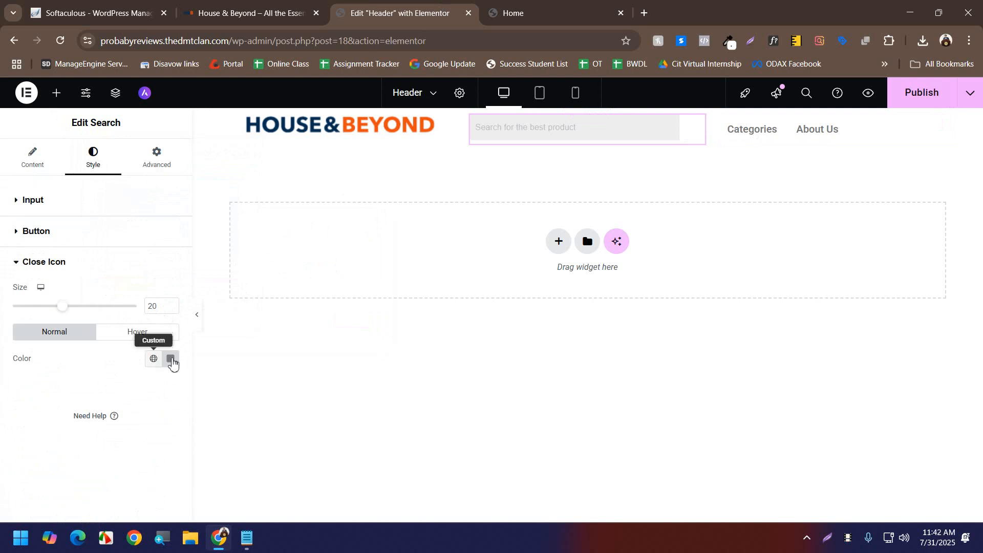
click(170, 358)
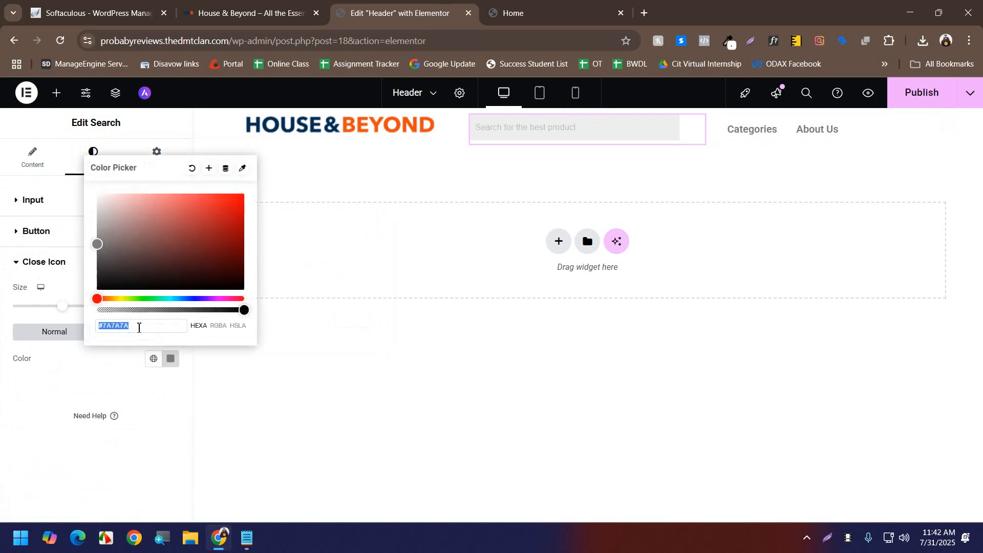
text(#ef53)
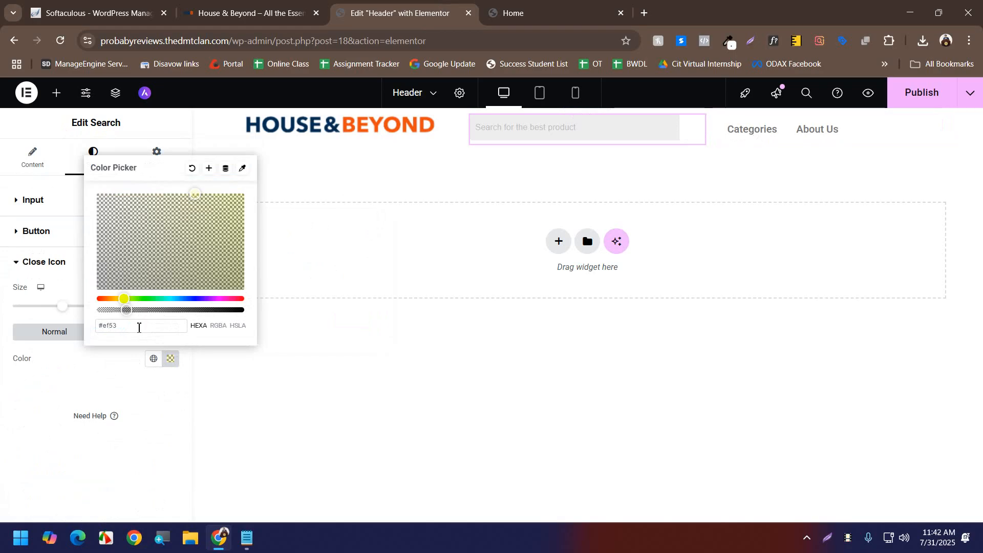
key(BackSpace)
text(222)
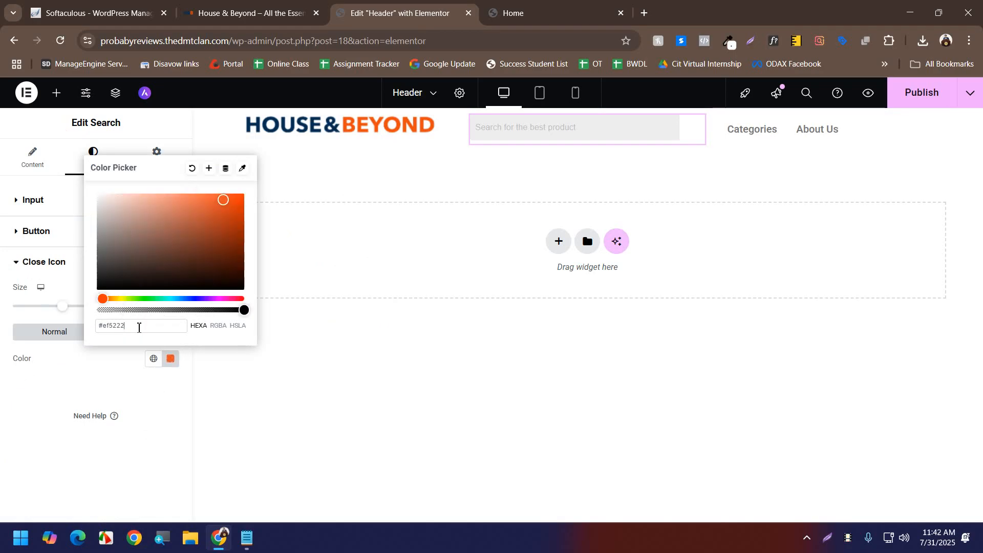
click(117, 374)
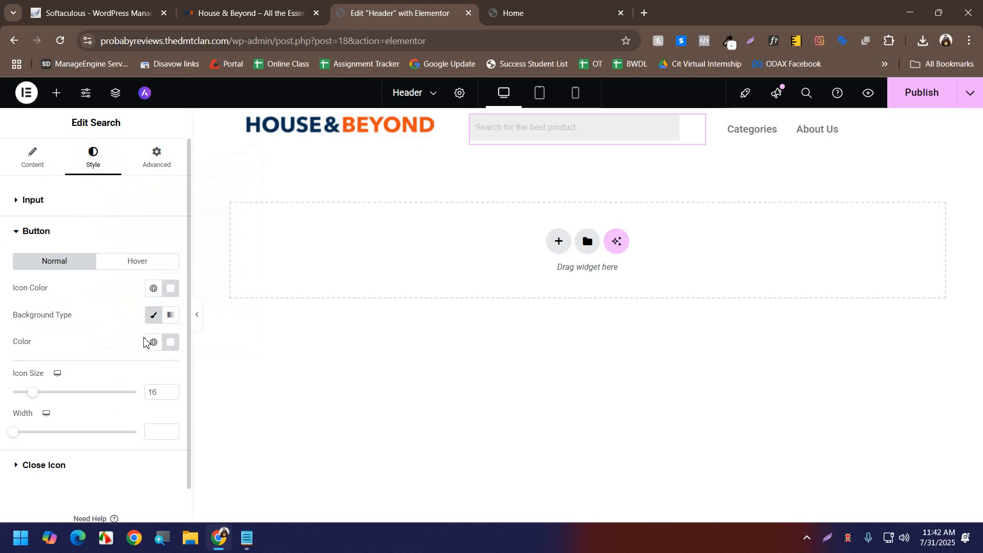
- Set the Search widget button's normal background color to #EF5222
click(170, 344)
text(e)
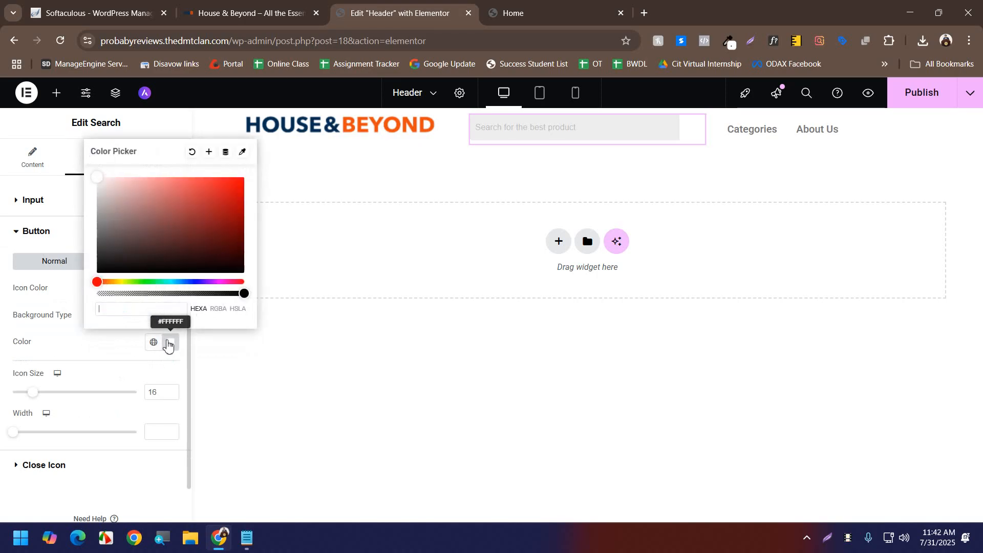
text(f5222)
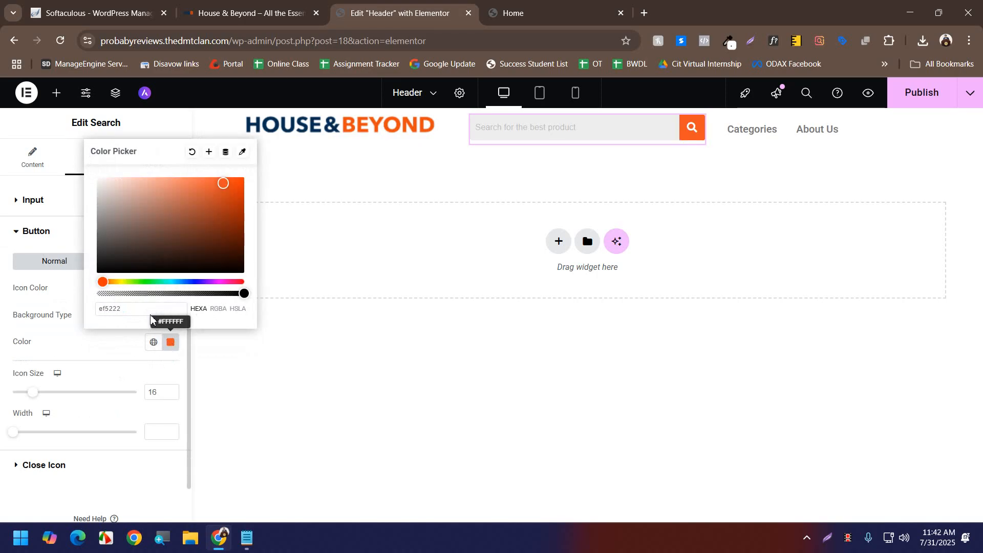
click(121, 486)
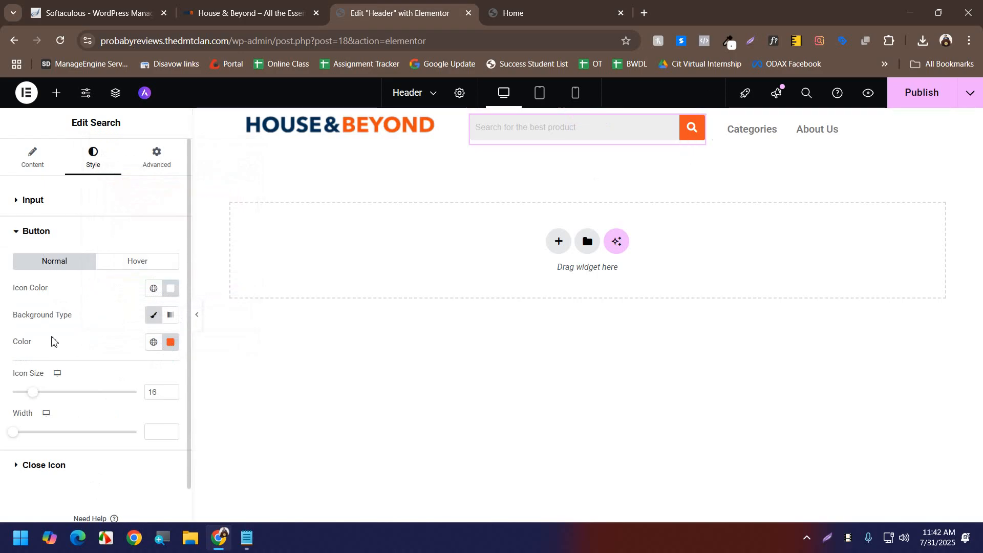
- Reduce the Search widget button's icon size to 12
scroll(81, 376, down, 1)
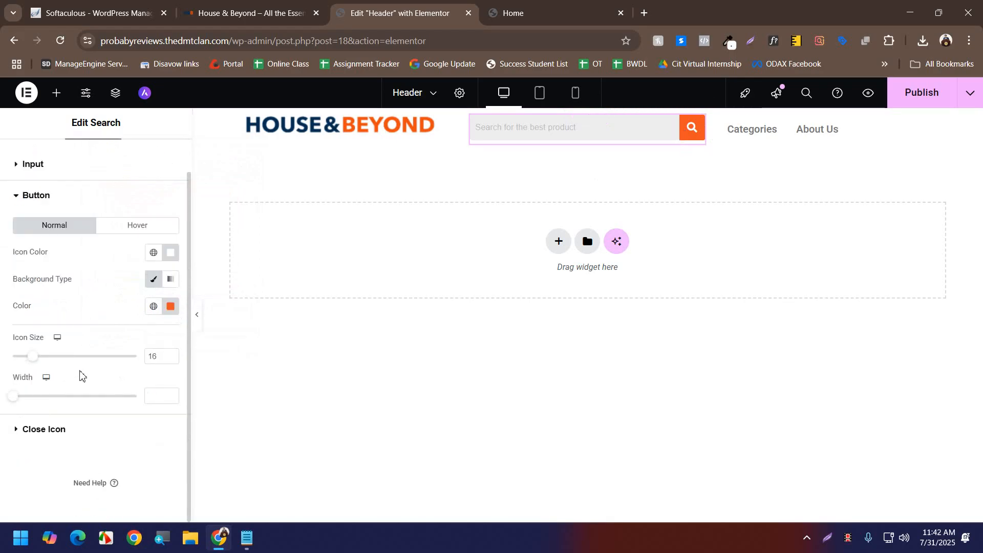
click(172, 360)
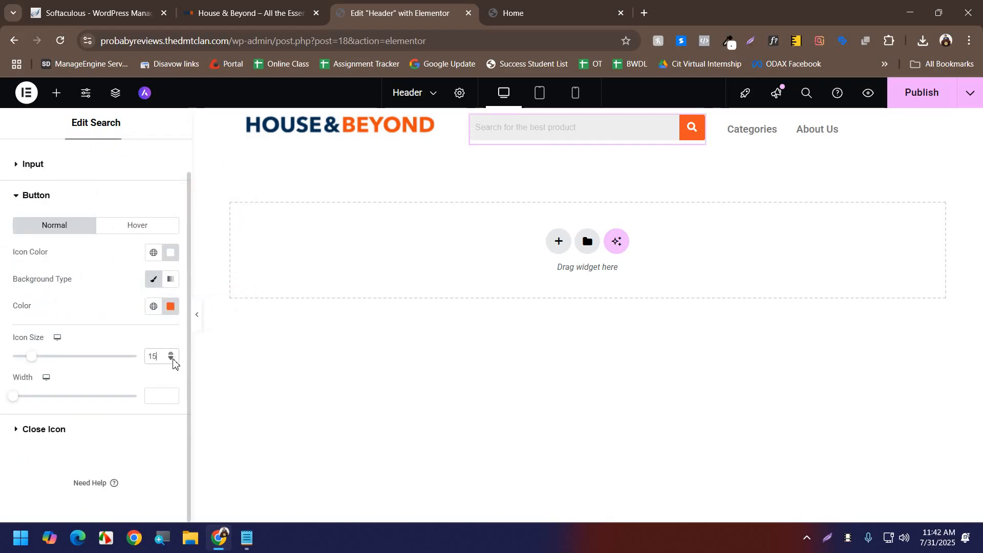
click(172, 360)
click(172, 359)
click(172, 360)
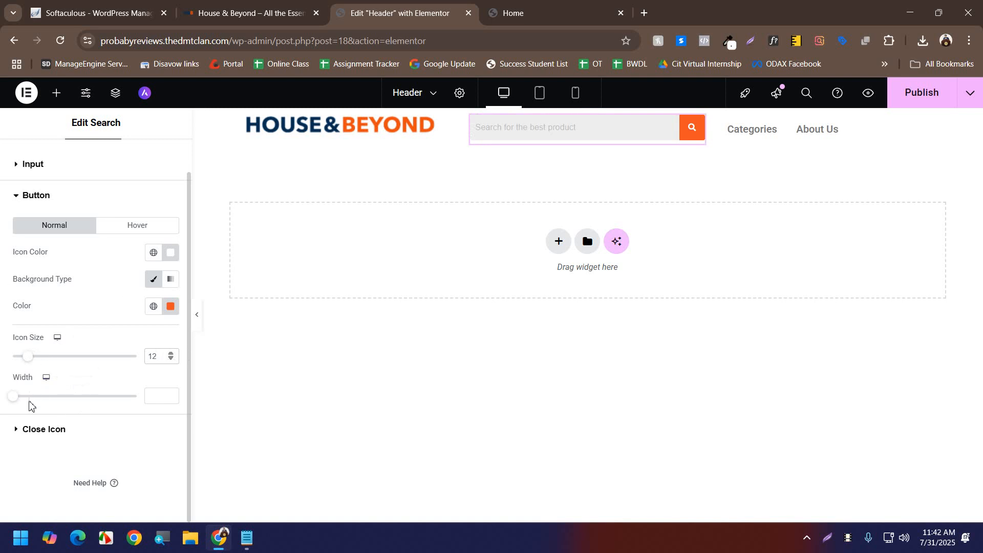
- Set the Search widget's close icon size to 15
click(42, 436)
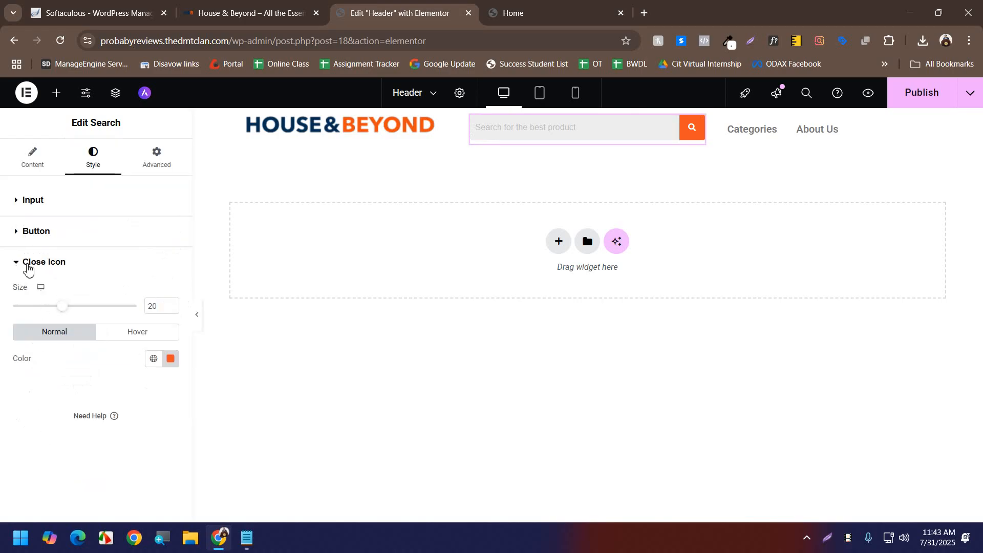
drag(164, 306, 134, 307)
text(15)
click(110, 461)
- Compare the search box with the House & Beyond header and set the Search input's border radius to 7
click(47, 204)
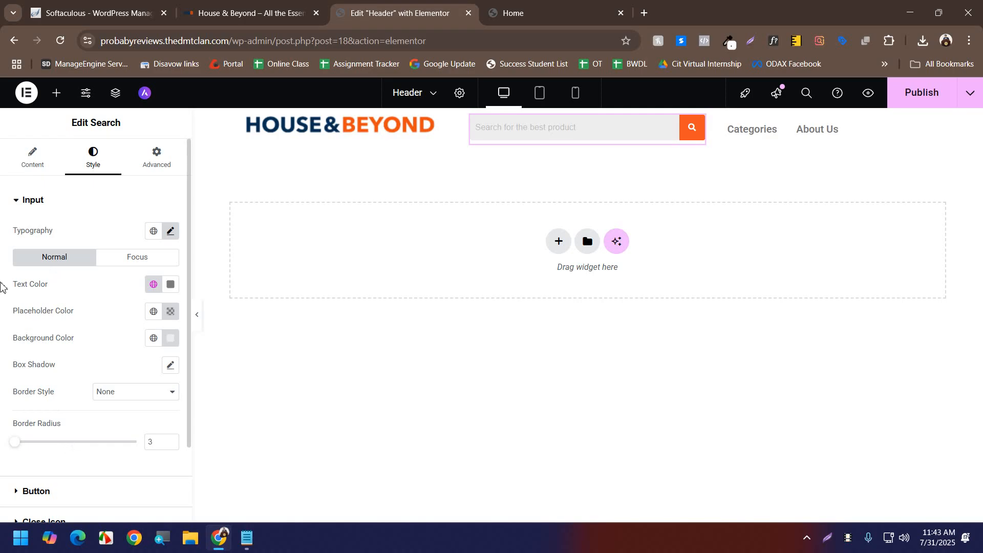
click(225, 13)
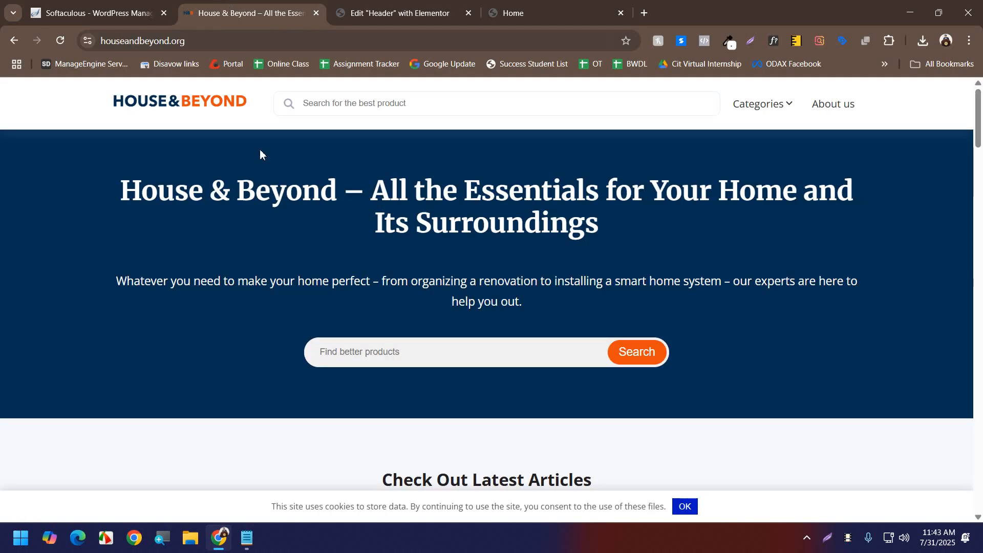
click(389, 4)
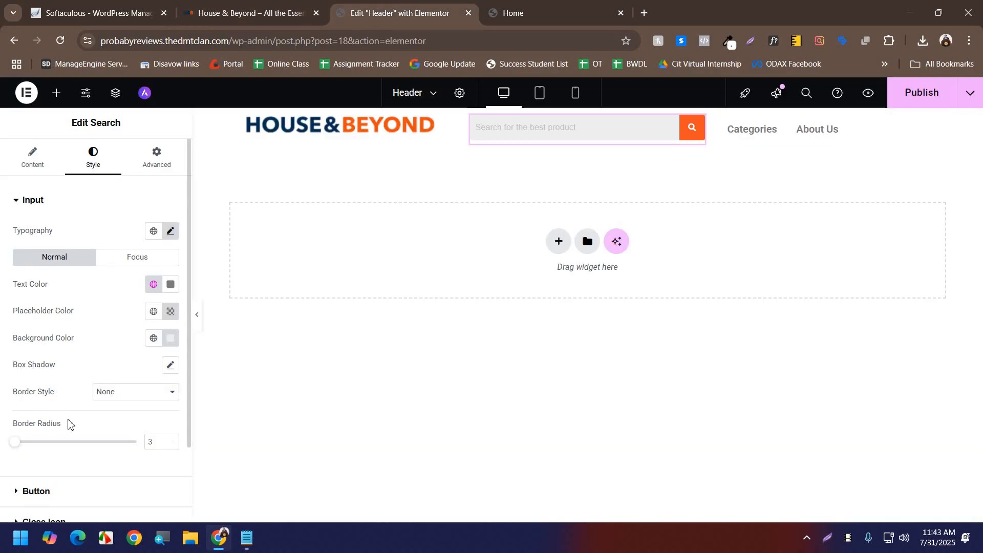
scroll(79, 410, down, 1)
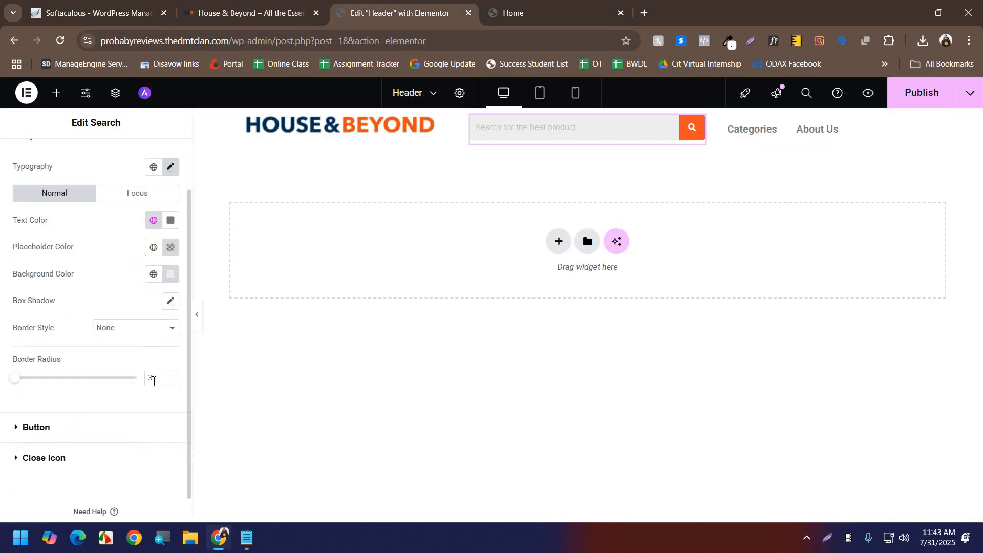
click(172, 377)
click(172, 376)
click(172, 377)
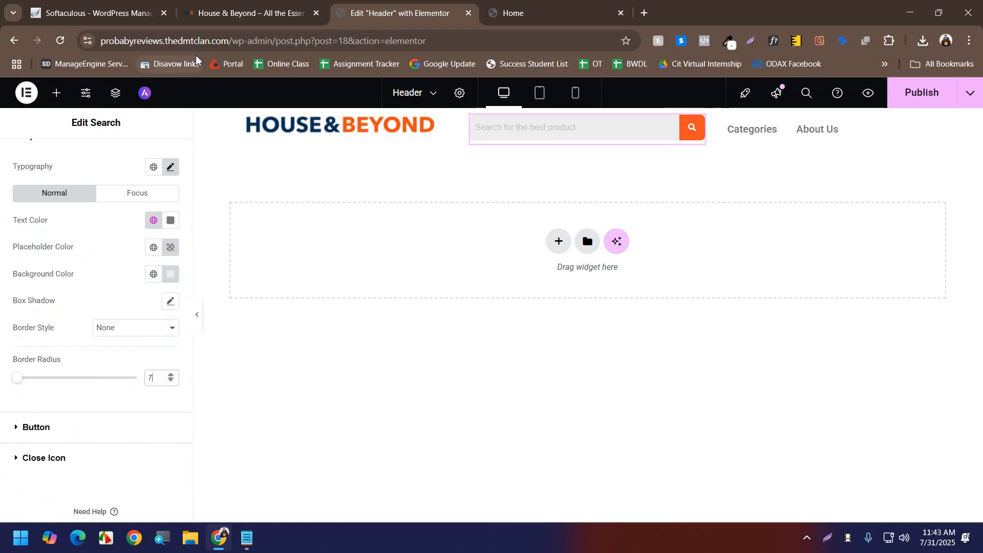
- Check the header search box's border on the House & Beyond page and give the Elementor Search input a Solid border
click(245, 11)
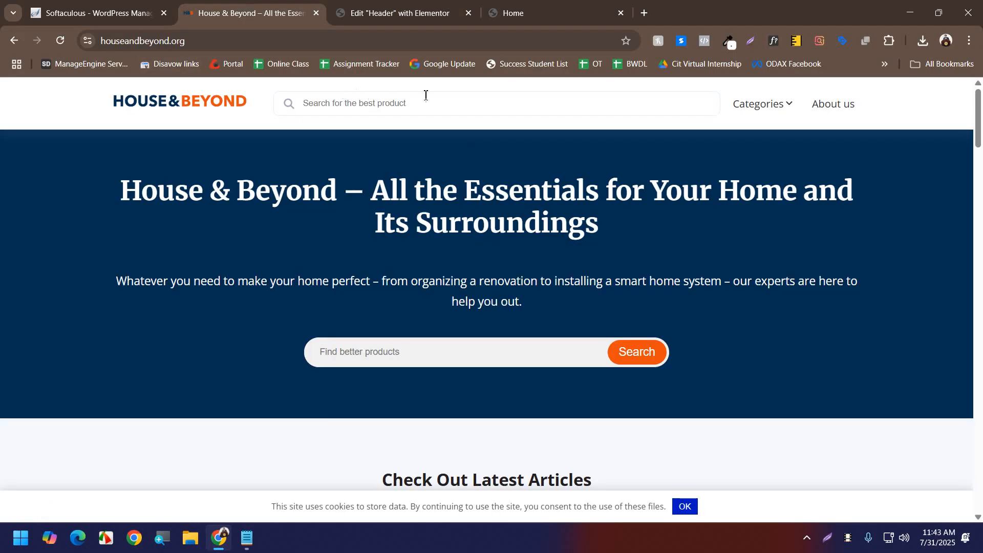
click(418, 4)
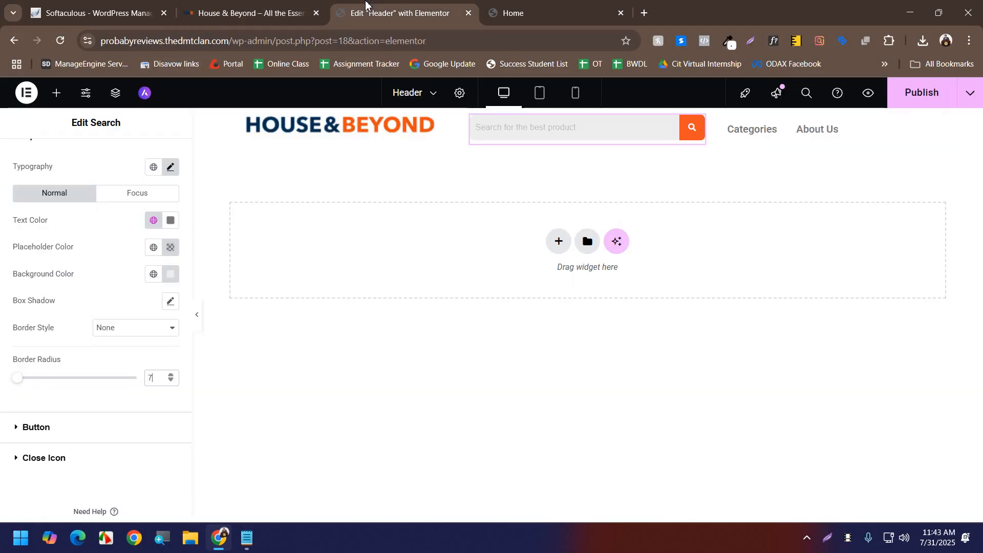
click(125, 337)
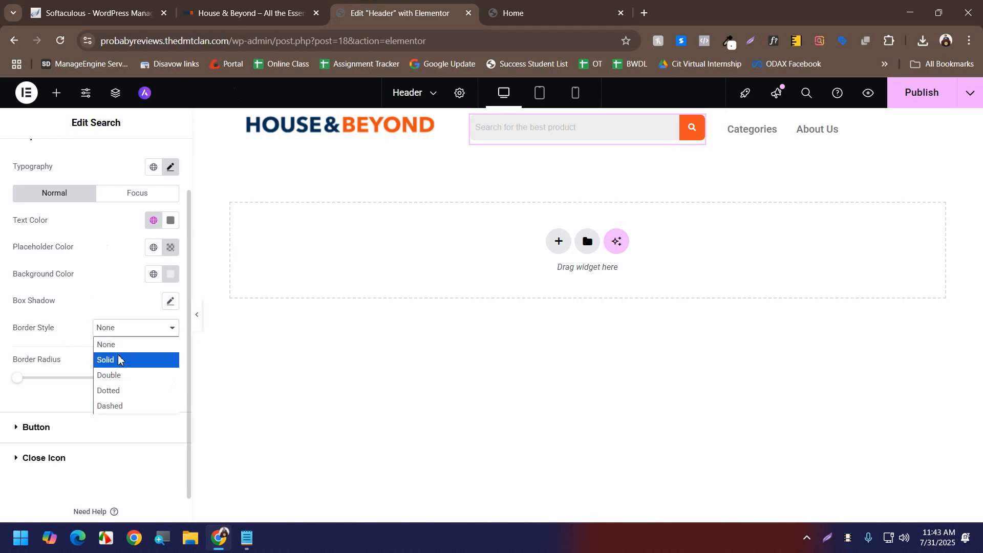
click(118, 360)
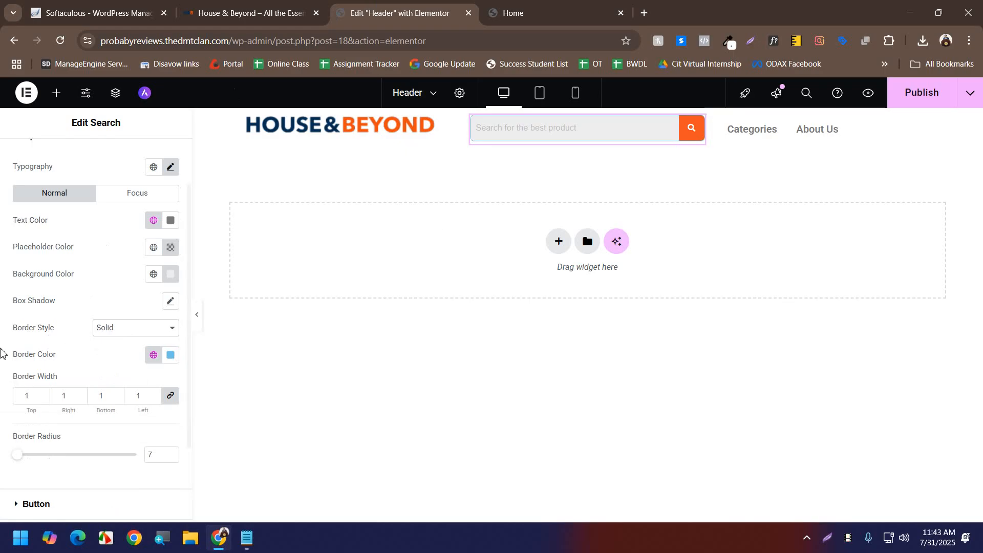
- Set the Search widget button's normal icon color to #EF5222
scroll(56, 409, down, 1)
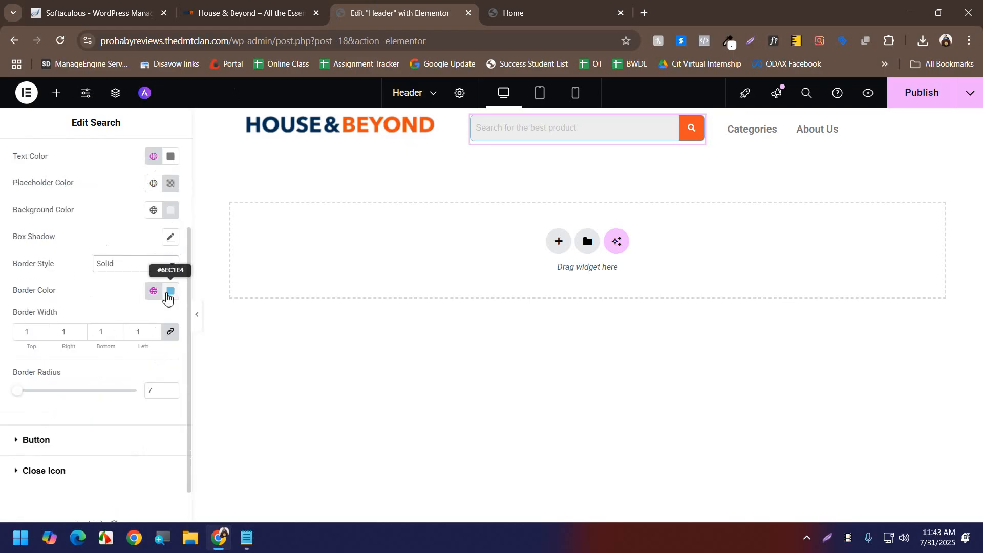
click(31, 446)
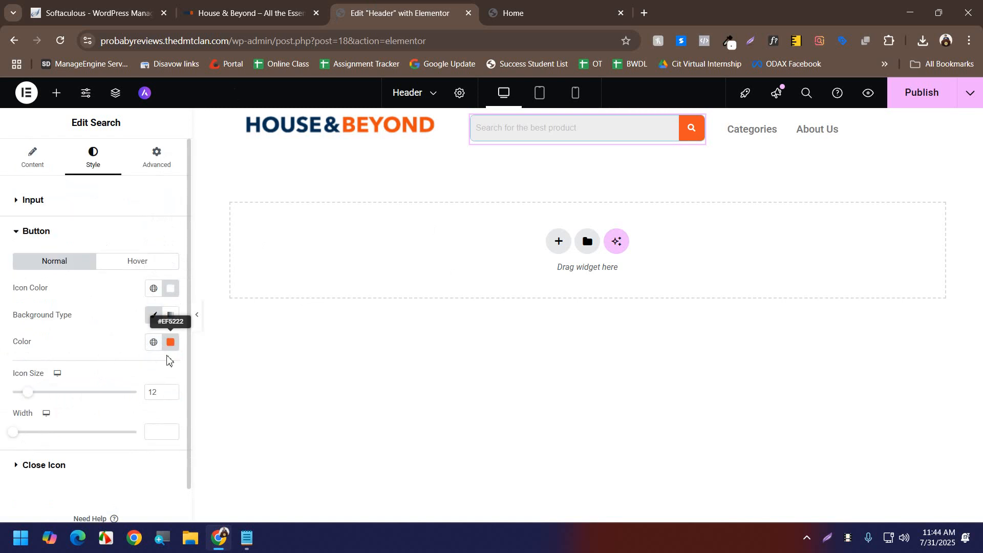
click(170, 291)
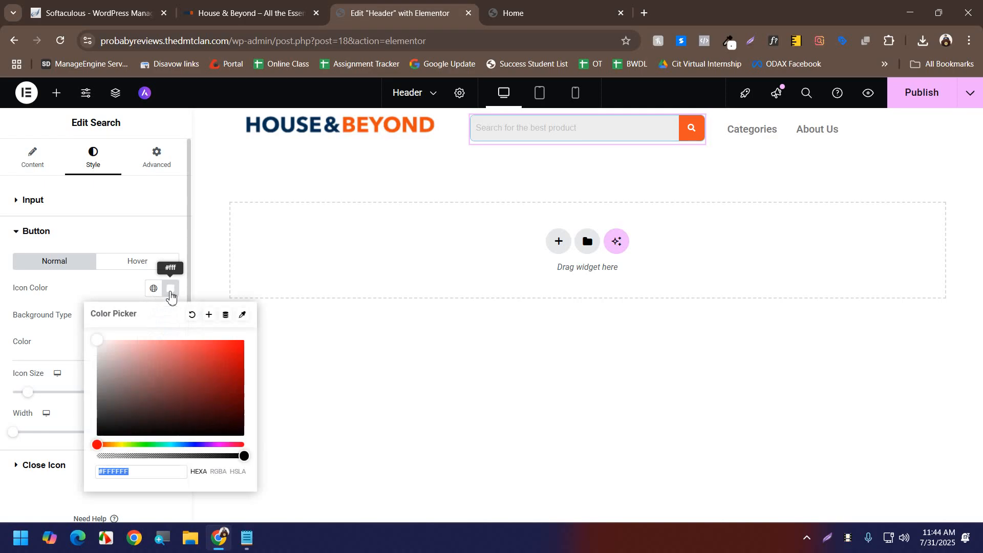
text(ef5222)
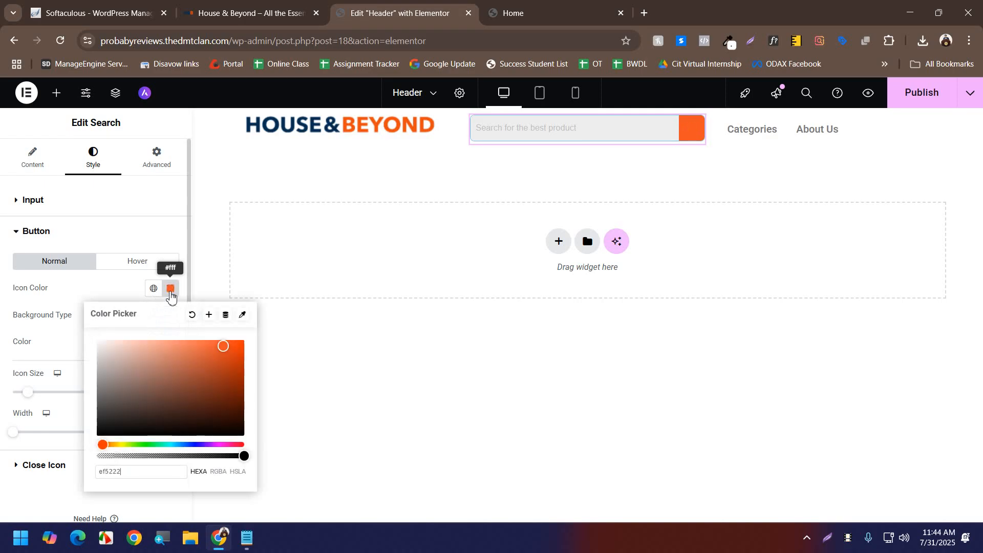
click(21, 537)
click(301, 347)
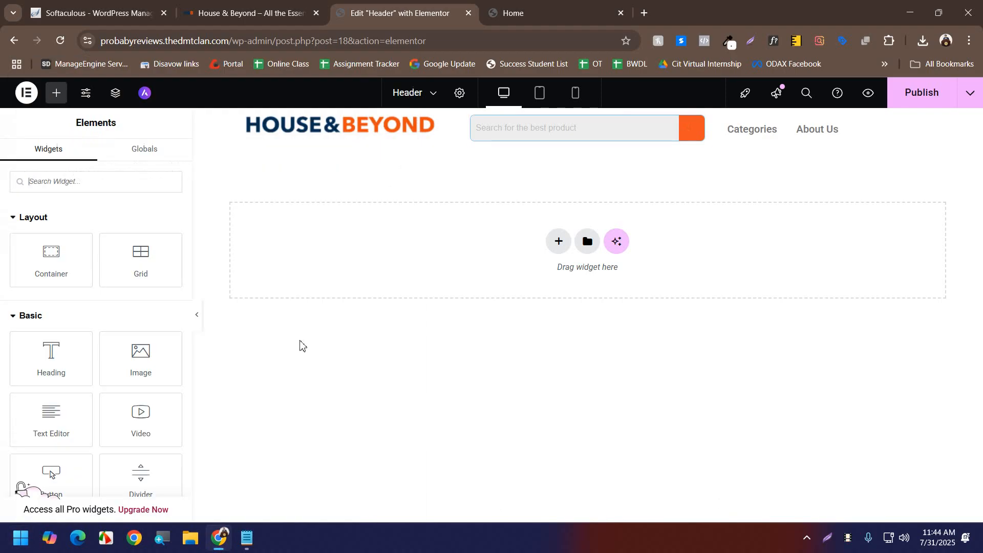
- Reselect the Search widget and change its button's normal background color to white
click(697, 123)
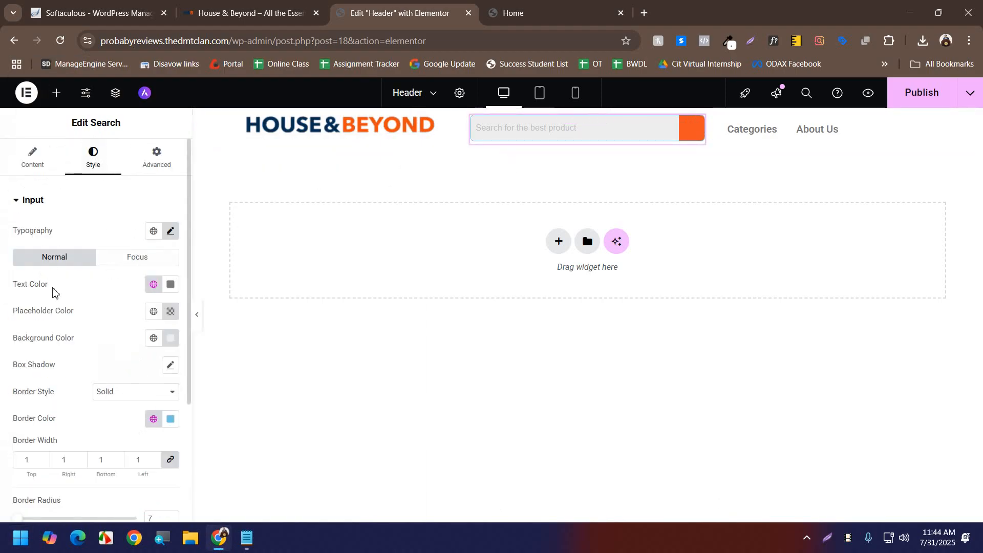
scroll(56, 291, down, 3)
click(44, 405)
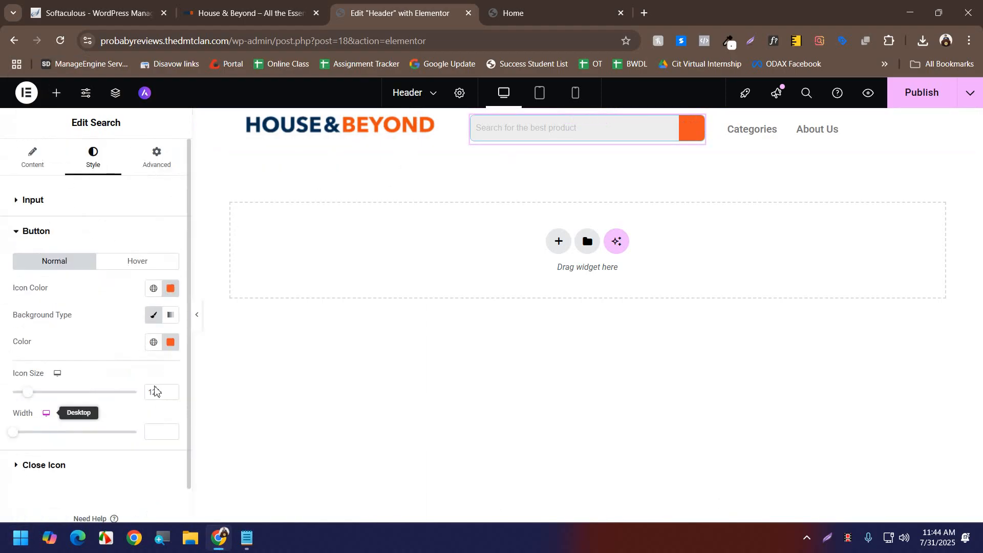
click(175, 347)
drag(144, 265, 52, 139)
click(52, 139)
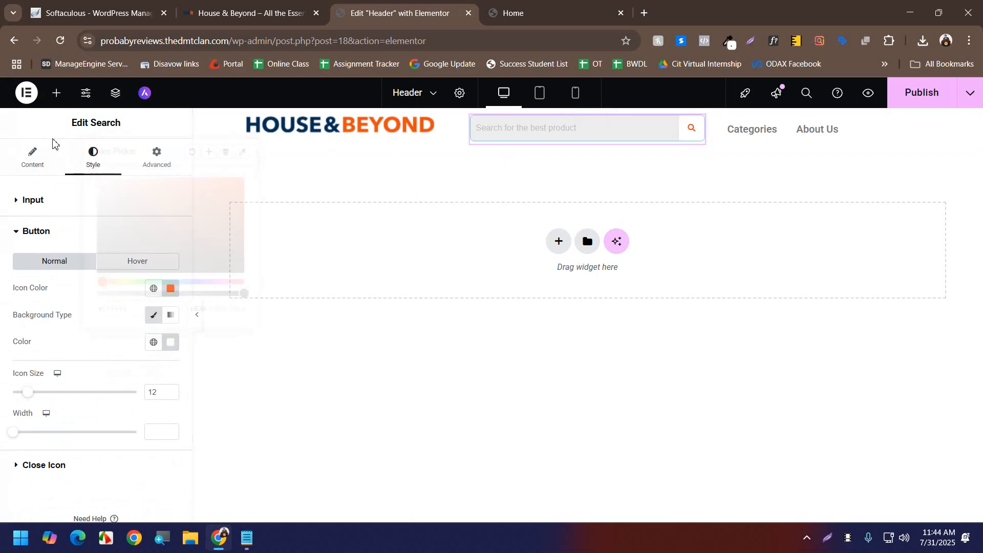
right_click(53, 140)
click(454, 443)
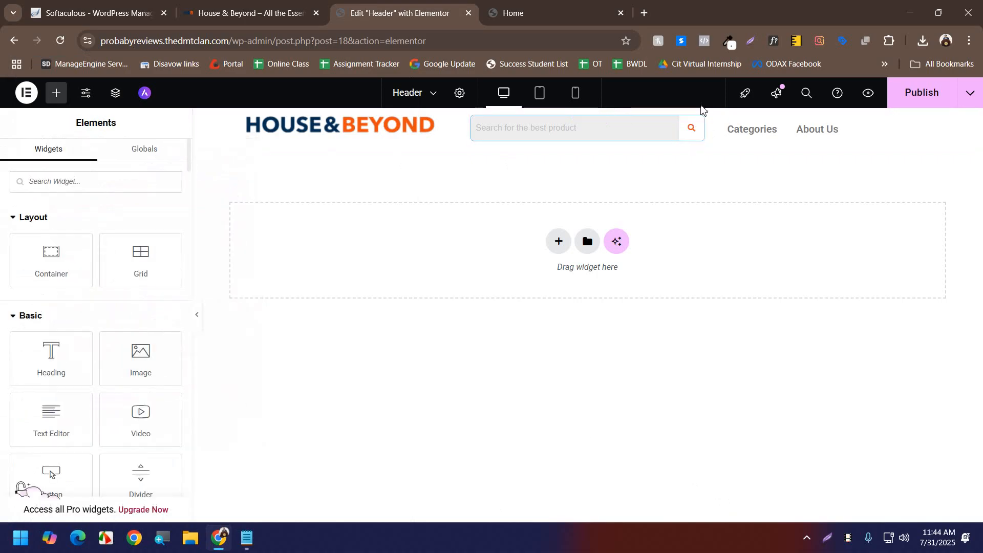
- Set the Search widget's input background color to #FFFFFF, and open the widget's button style settings
click(698, 124)
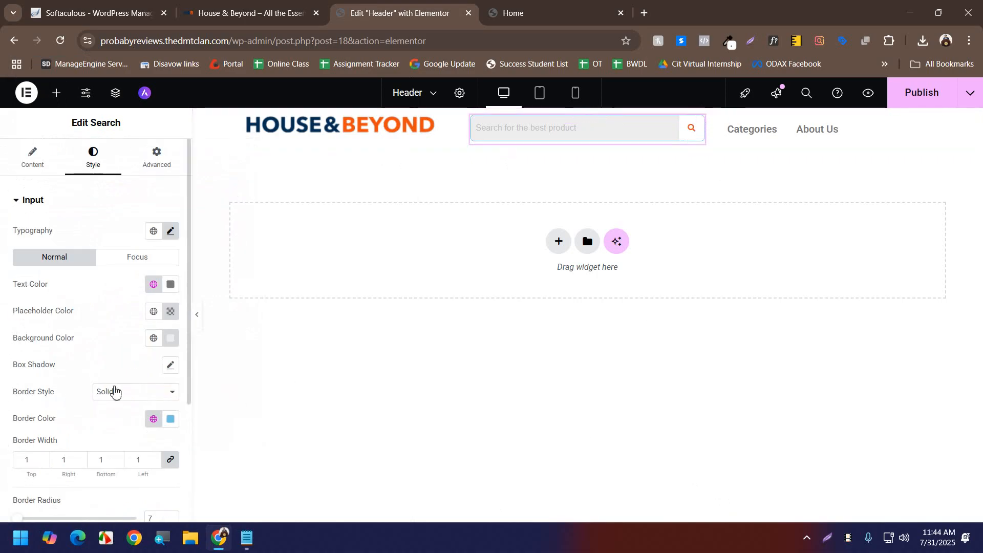
scroll(140, 418, down, 1)
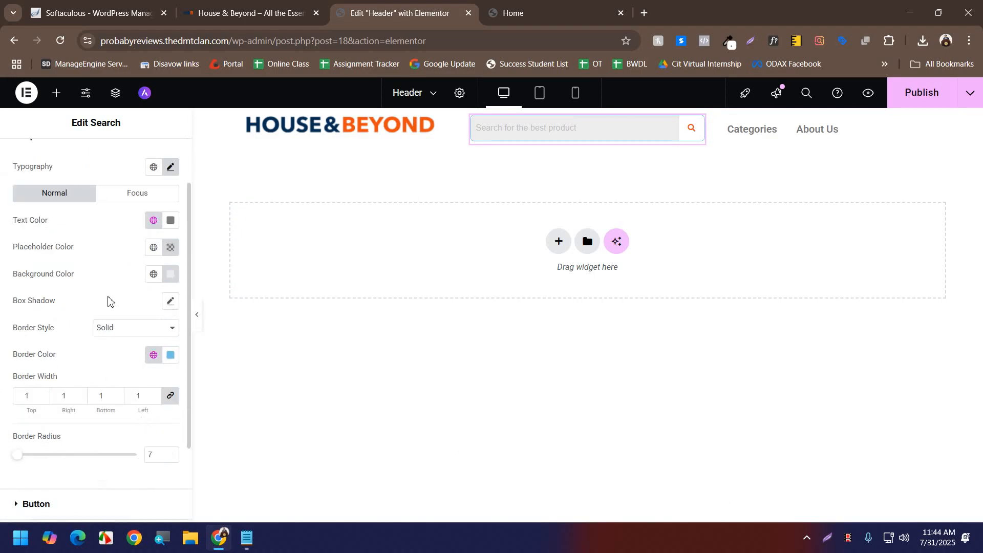
scroll(87, 300, up, 1)
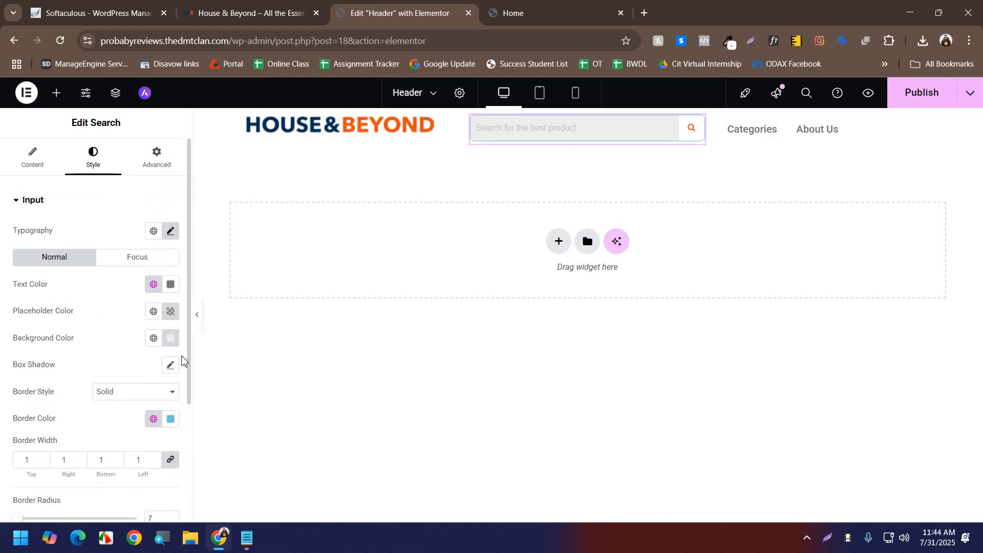
click(170, 338)
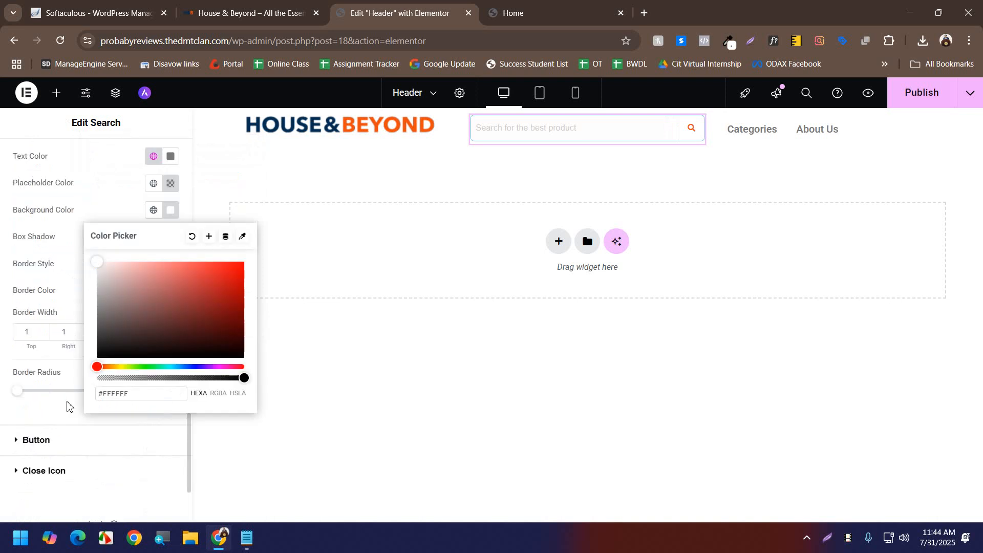
scroll(65, 406, down, 3)
click(35, 398)
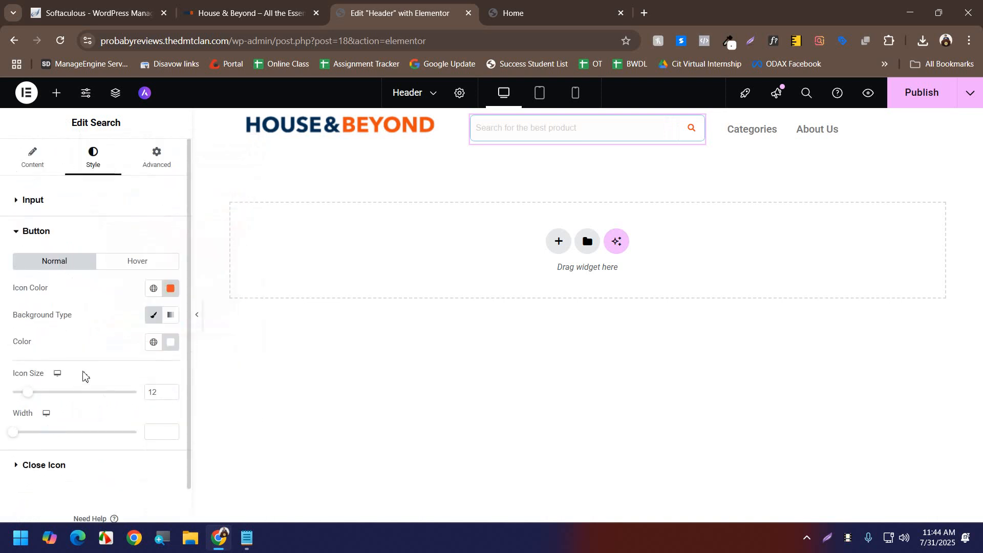
- Set the Search widget button's icon size to 16
click(171, 390)
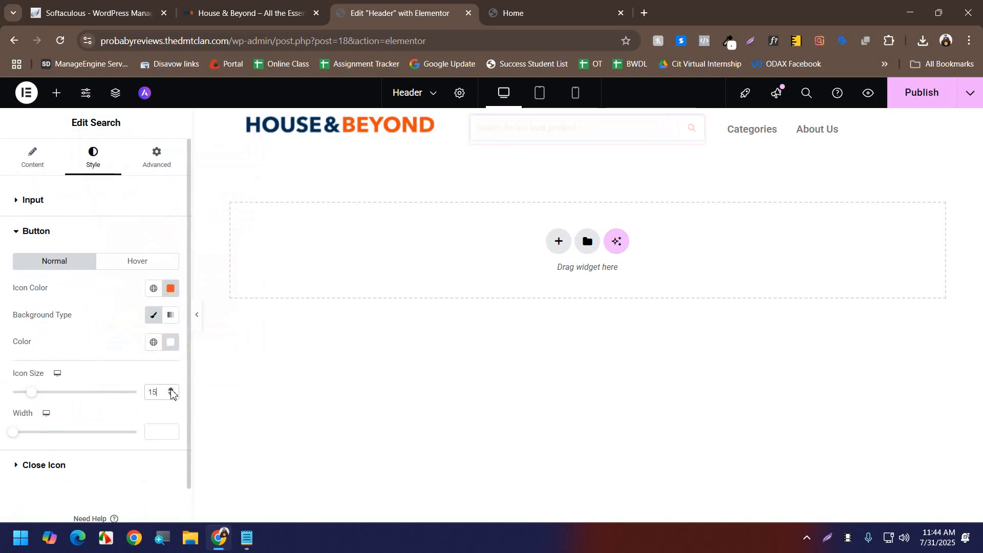
click(171, 390)
click(171, 390)
click(171, 391)
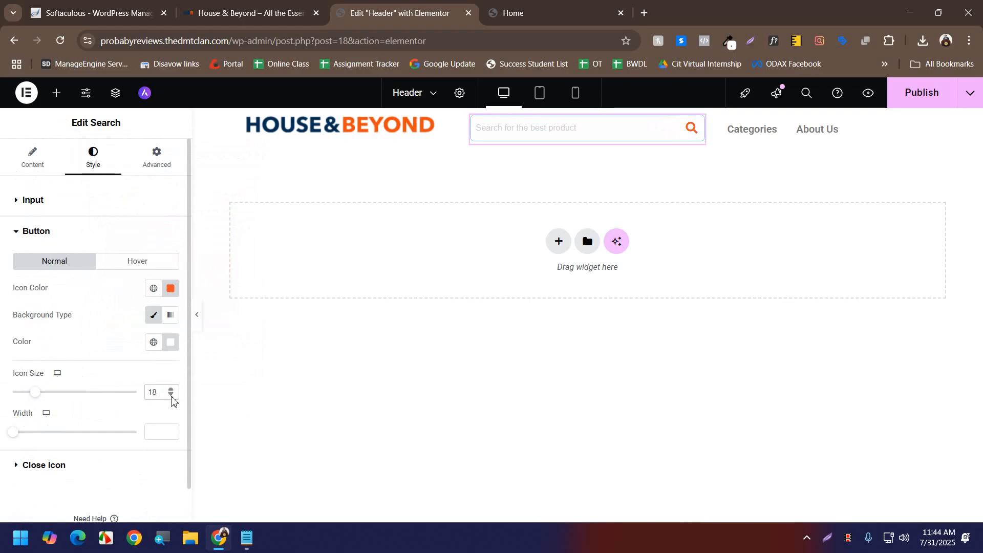
click(171, 395)
click(171, 394)
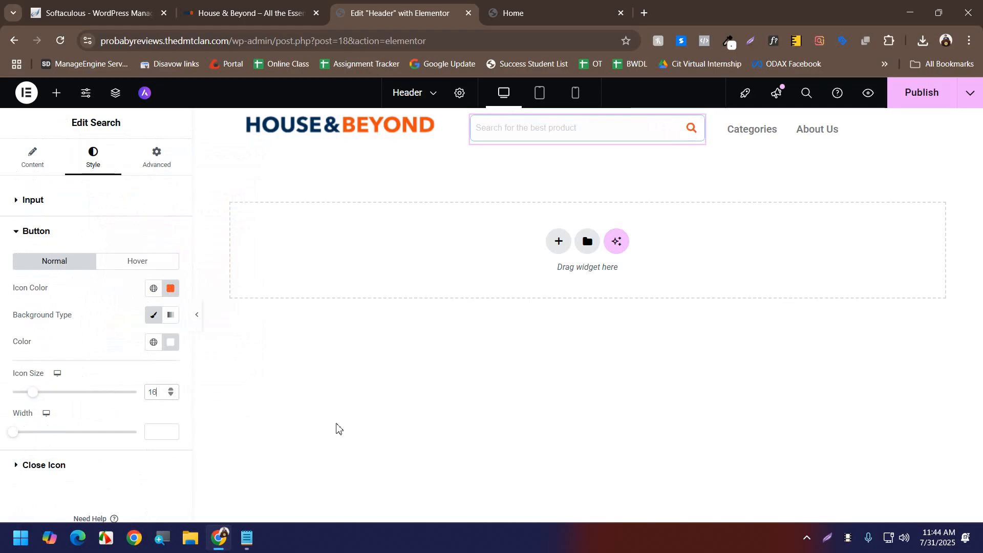
- Compare the header at full width with the House & Beyond page, and check the Search input's border style and color settings against it
click(199, 320)
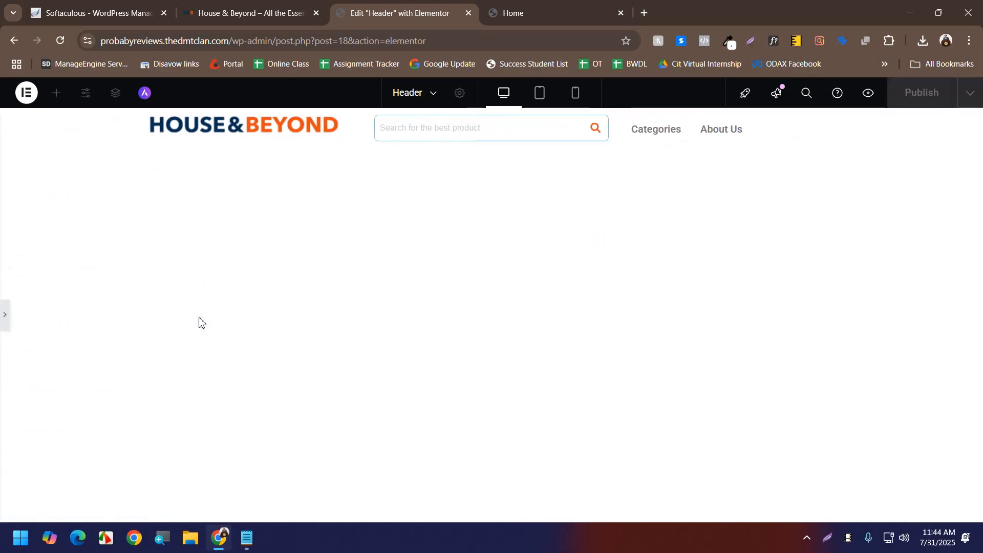
click(225, 7)
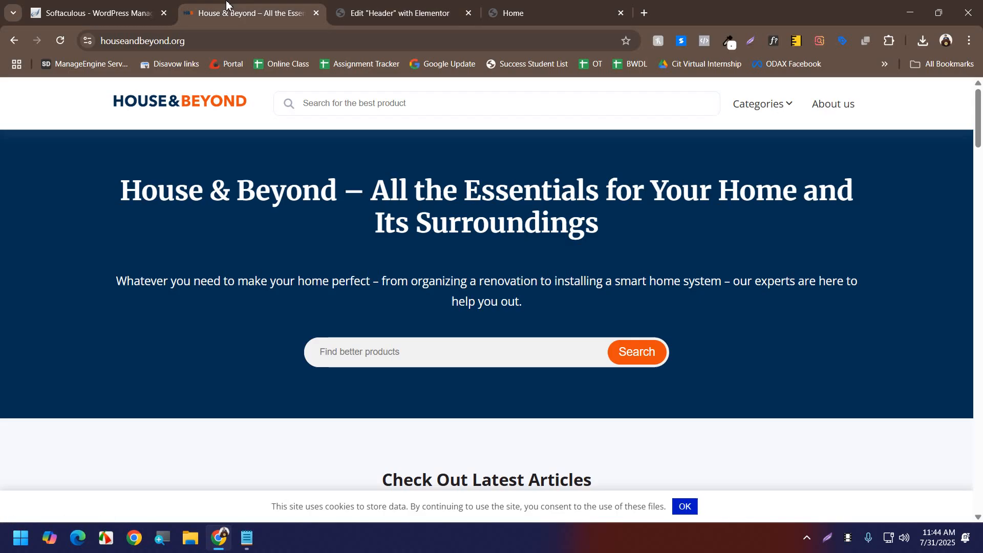
click(330, 6)
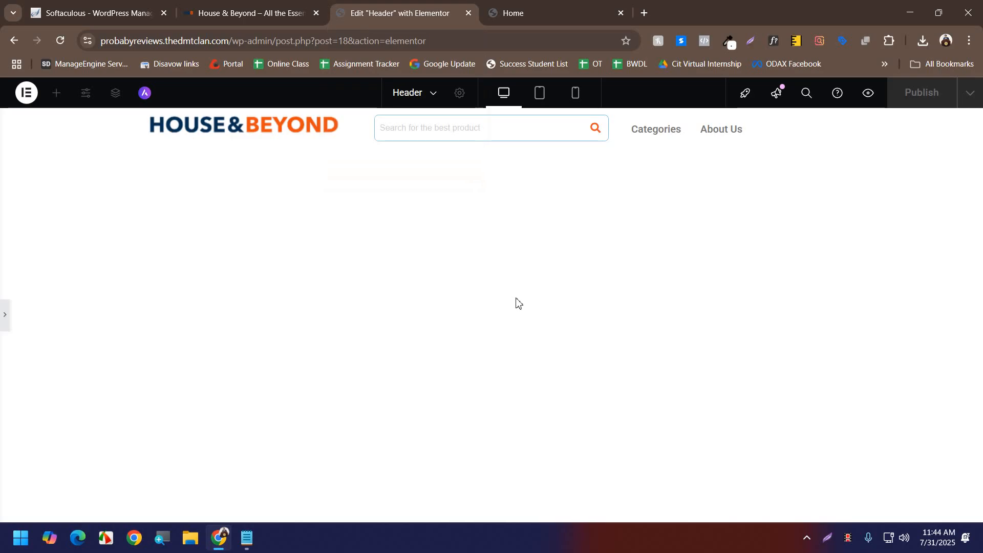
click(4, 321)
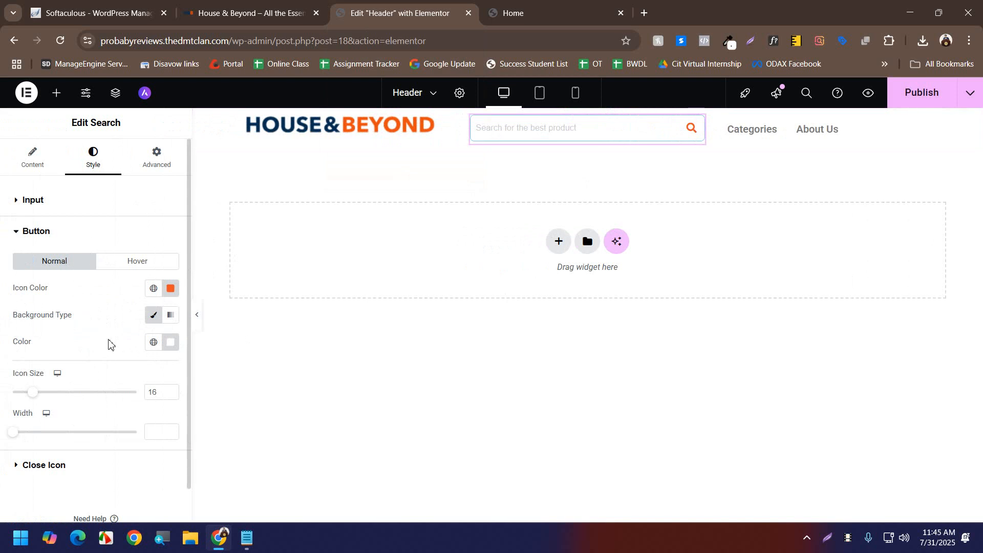
scroll(70, 405, down, 1)
click(64, 197)
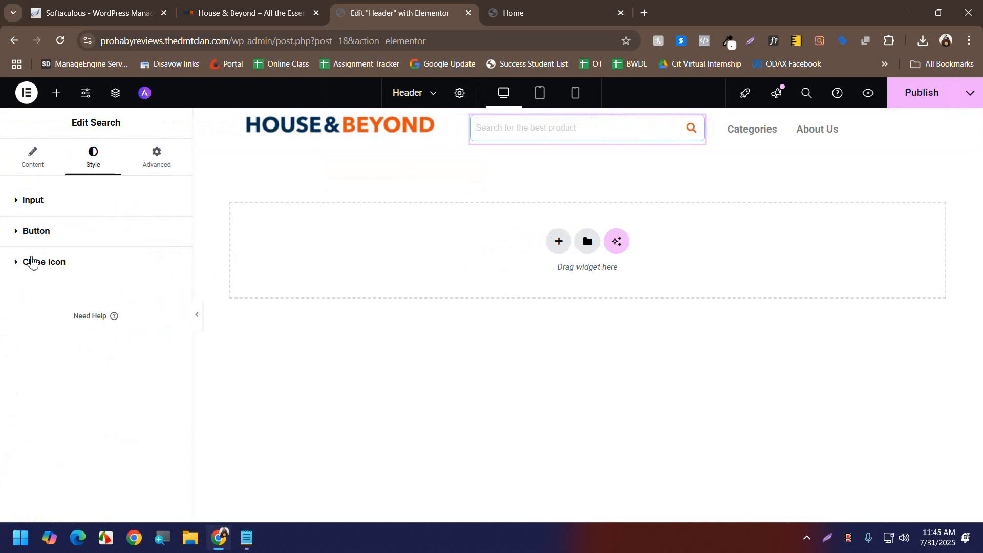
click(31, 263)
click(55, 210)
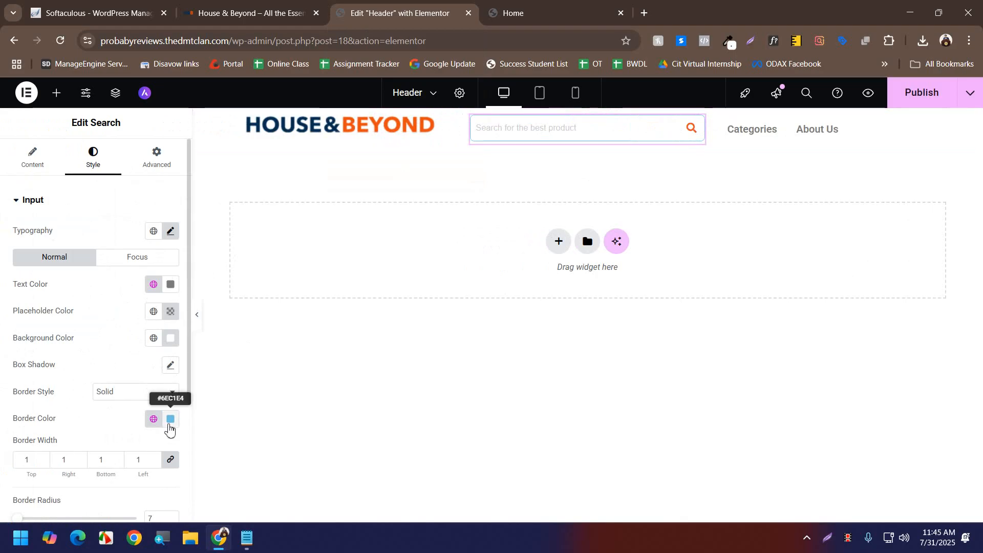
click(285, 4)
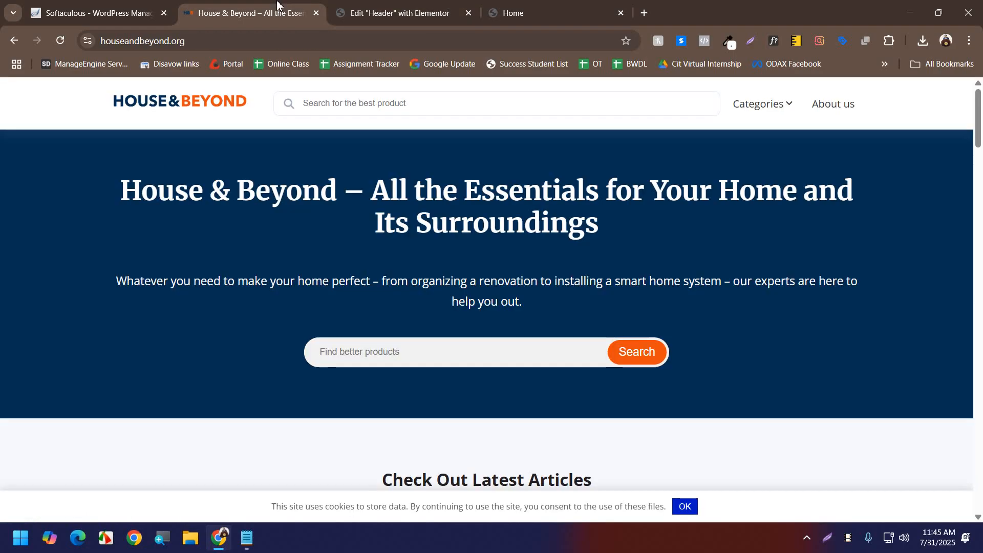
click(416, 8)
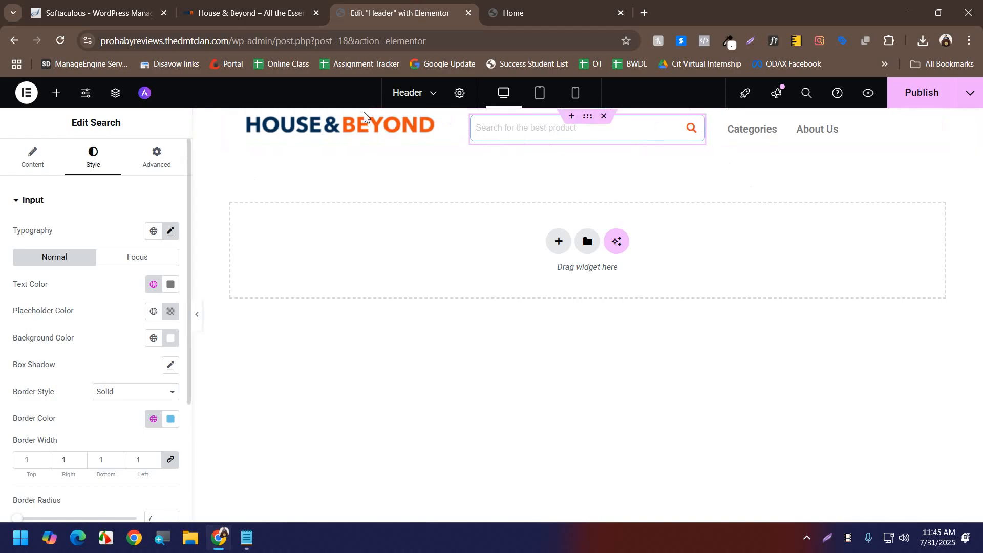
- Select the Site Logo widget, unlink its margin values and set the top margin to 7 px
click(451, 125)
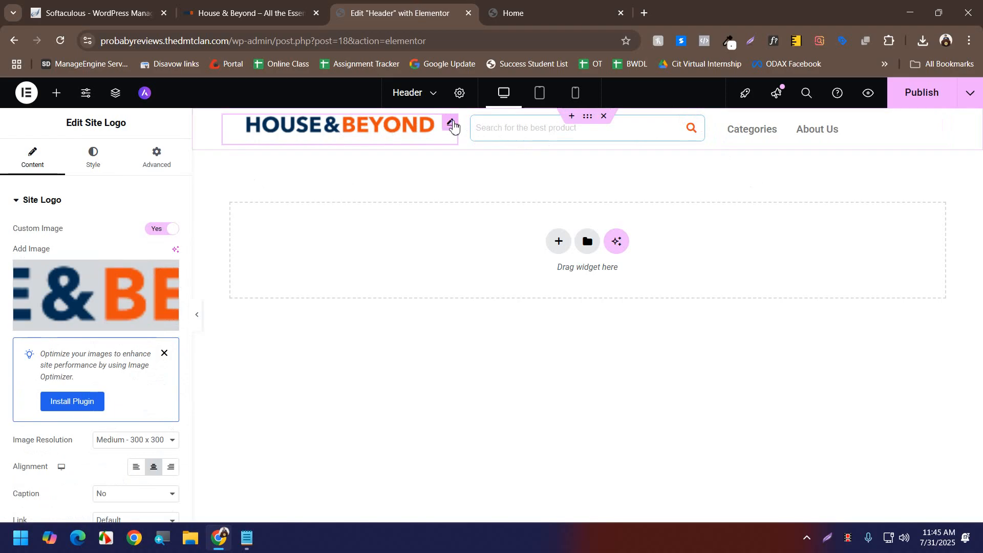
scroll(3, 451, down, 3)
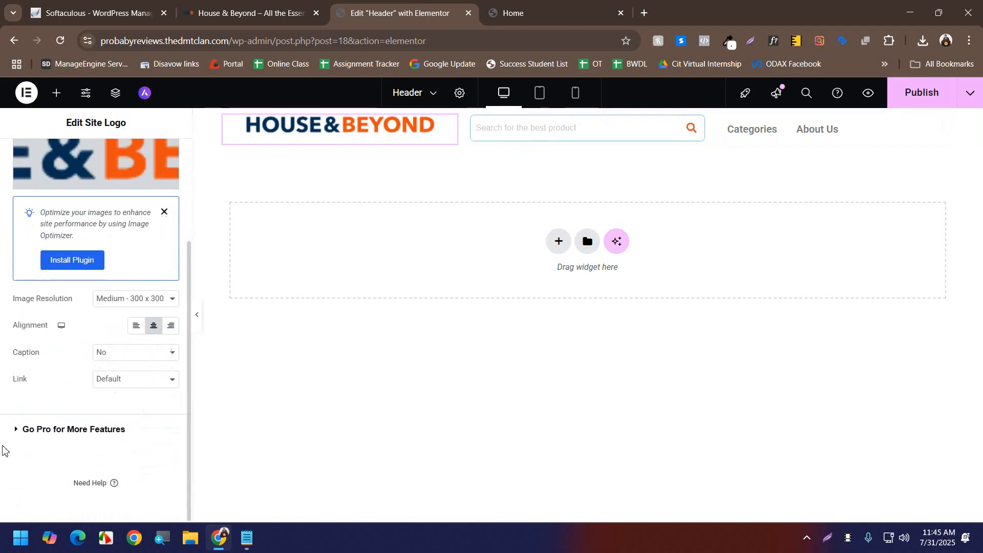
scroll(17, 424, up, 3)
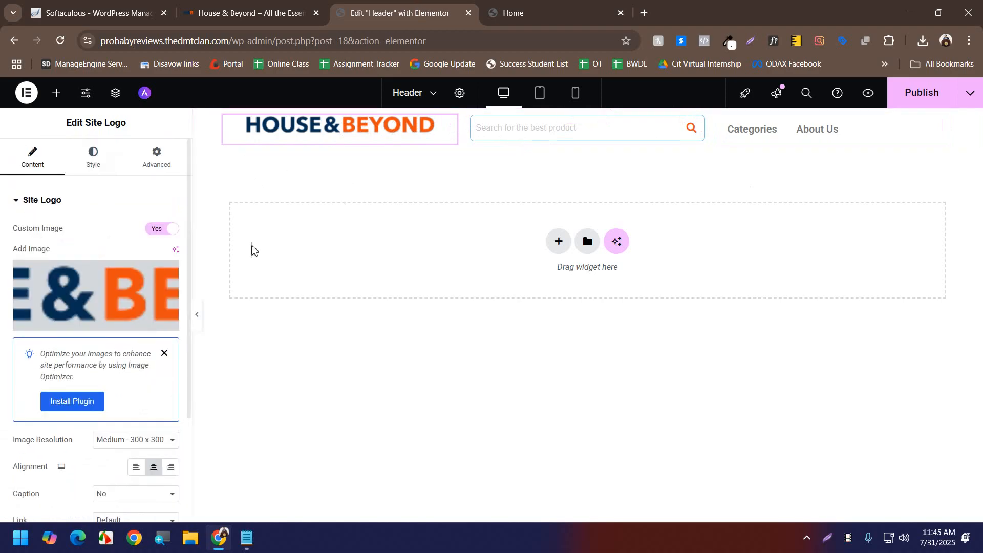
click(198, 317)
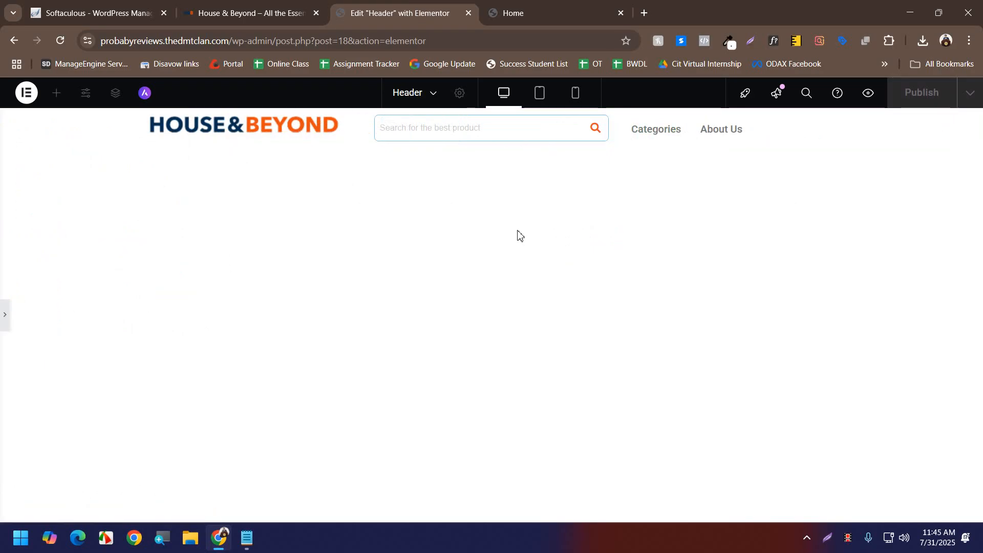
click(4, 315)
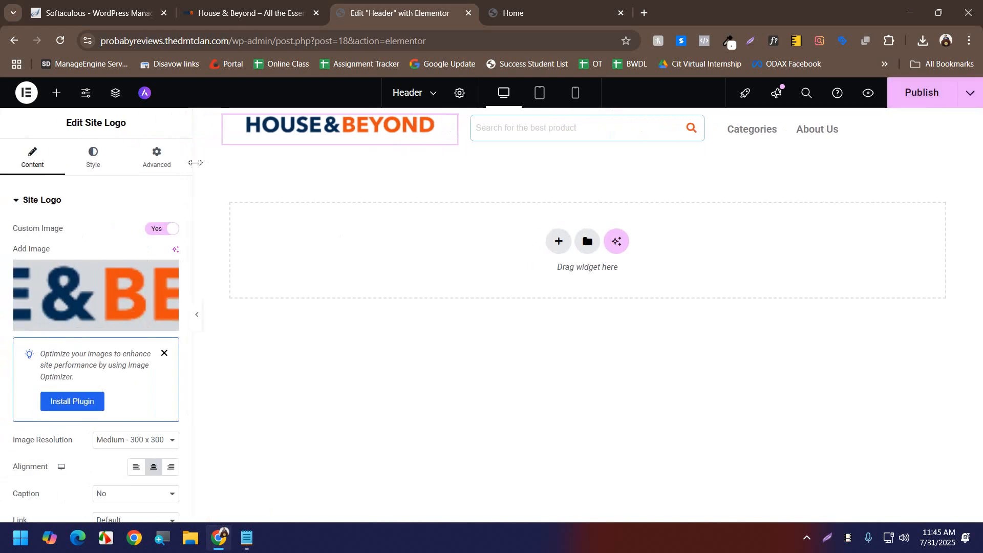
click(171, 168)
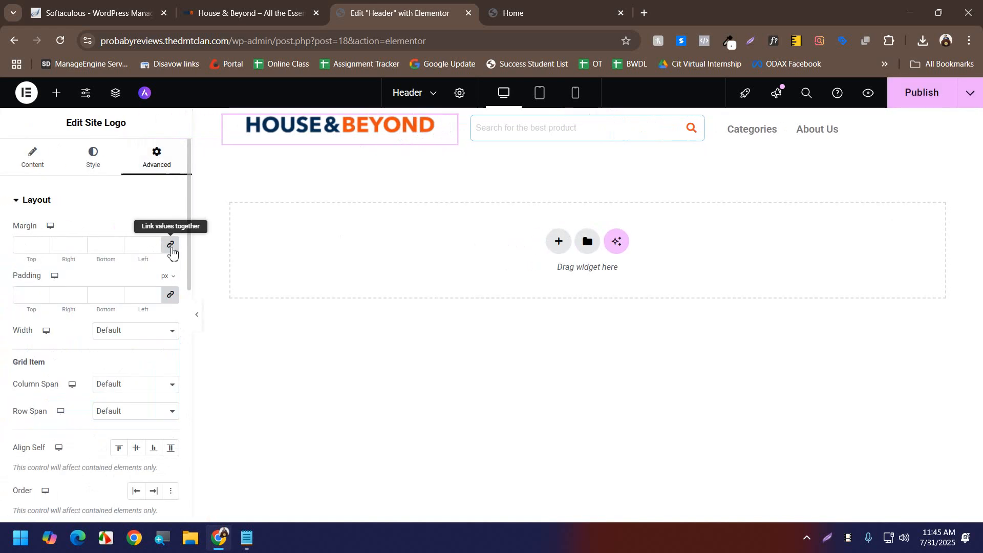
click(171, 251)
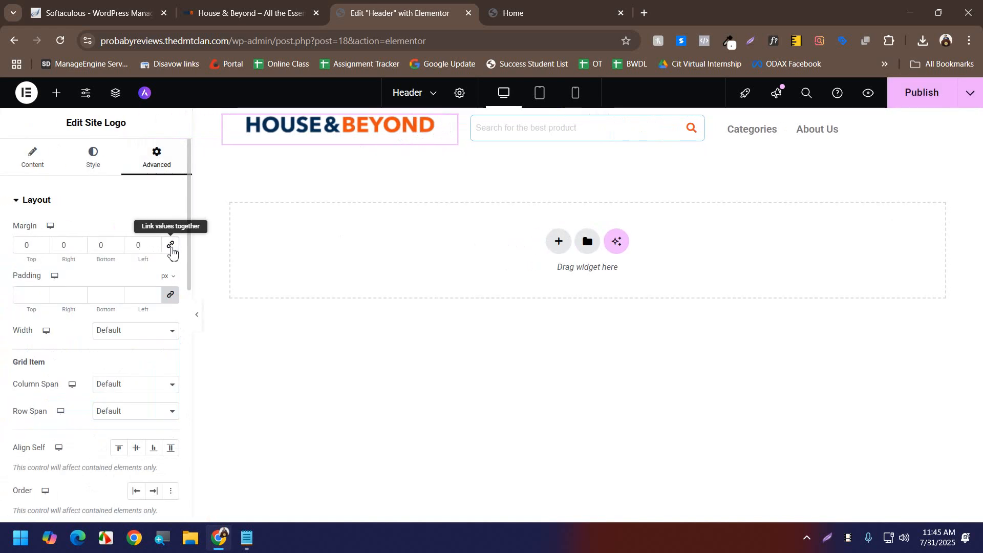
click(42, 244)
click(41, 244)
click(42, 243)
click(42, 244)
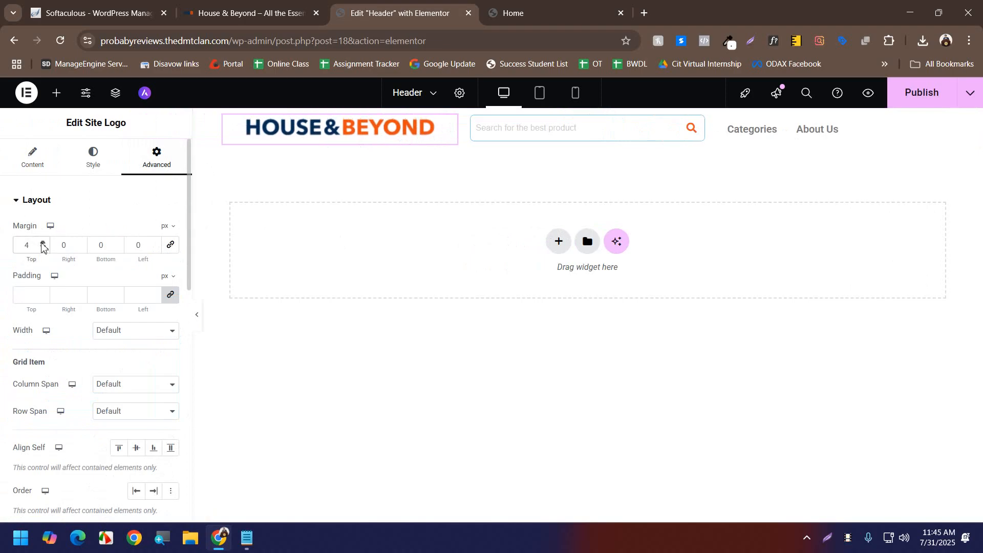
click(42, 245)
click(42, 245)
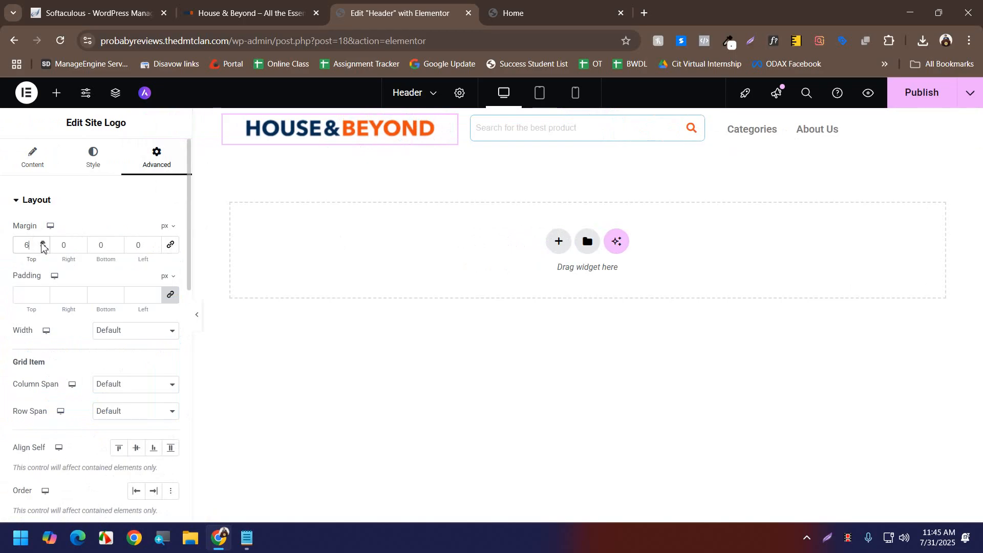
click(43, 245)
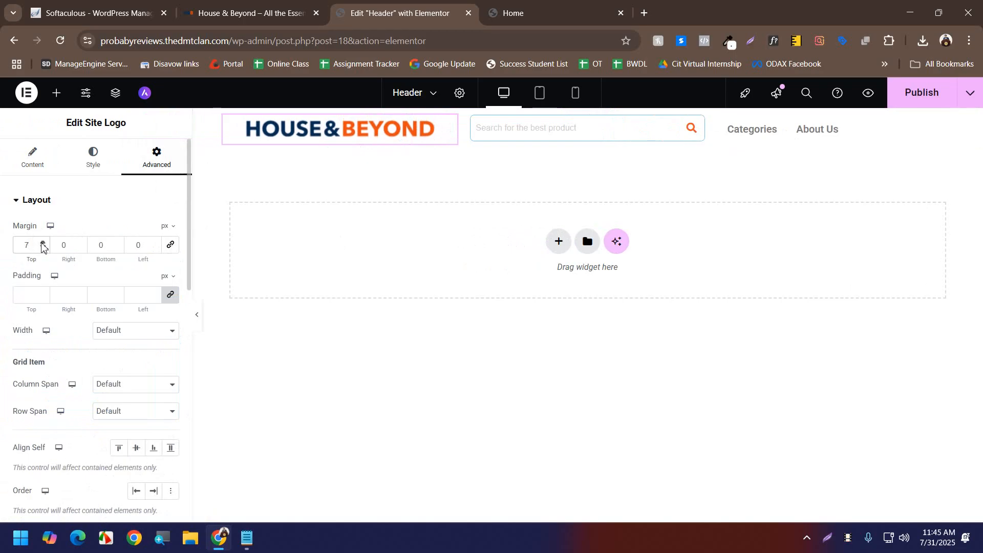
- Publish the header template after previewing it at full width, and check it against the House & Beyond page
click(197, 318)
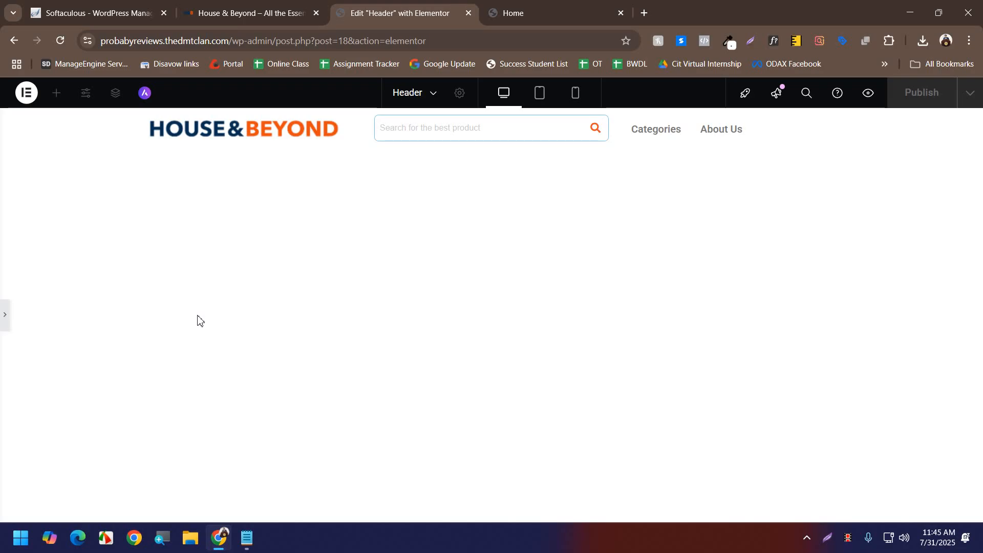
click(5, 316)
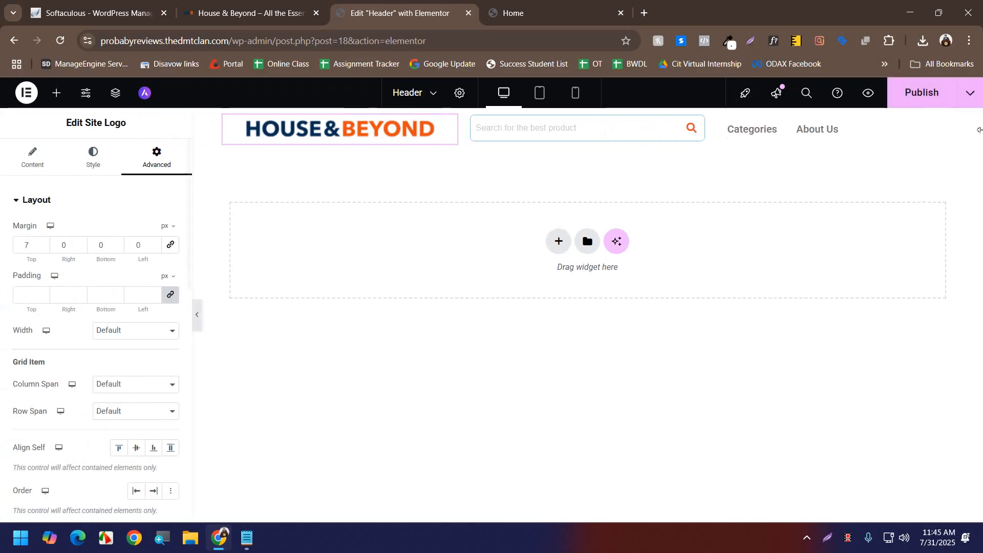
click(921, 97)
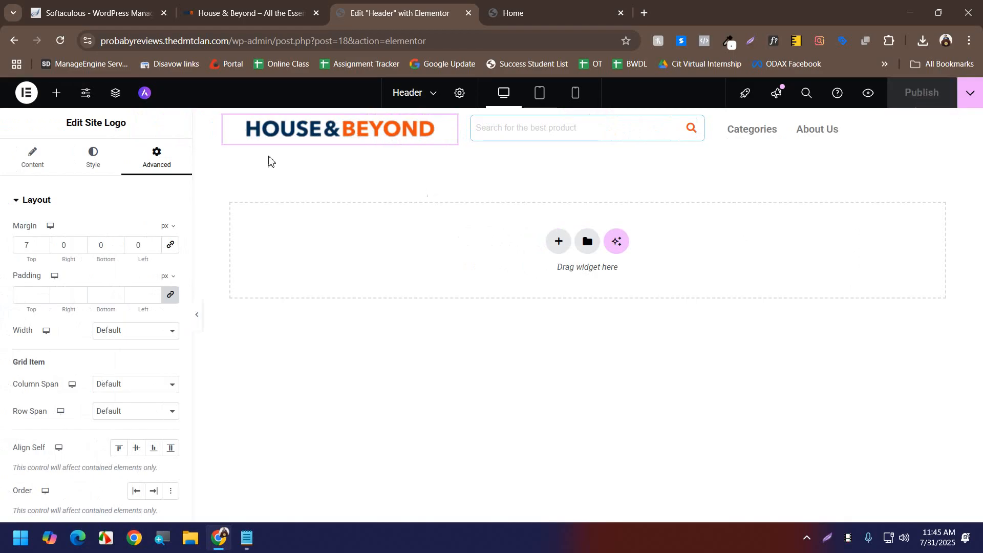
click(246, 13)
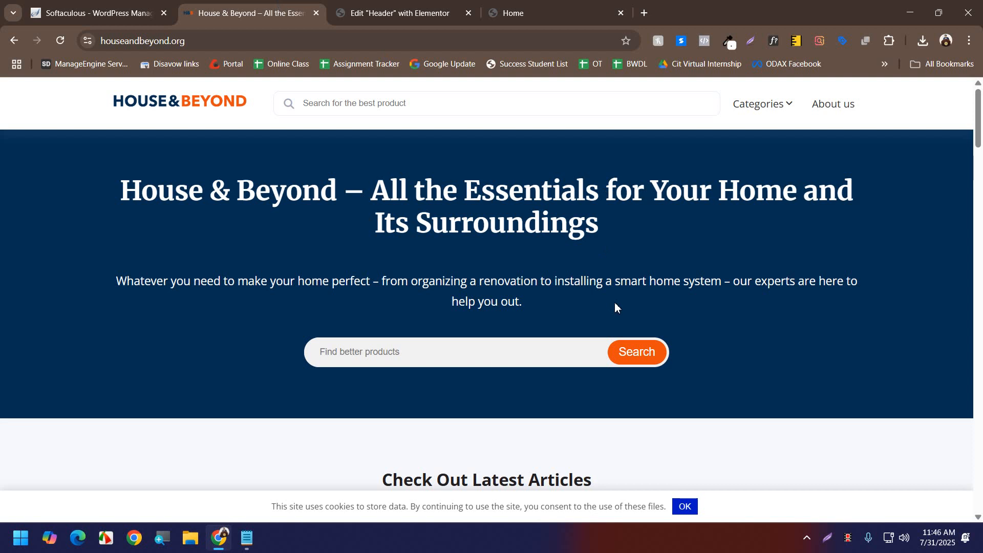
click(388, 11)
- Exit the header template to WordPress and open the Home page for editing with Elementor, dismissing the launchpad checklist
click(26, 101)
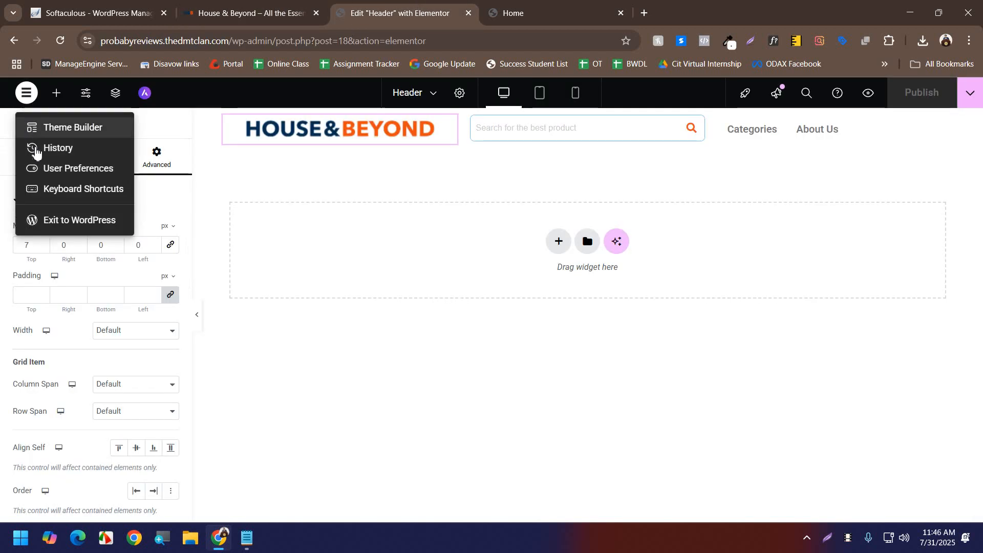
click(88, 227)
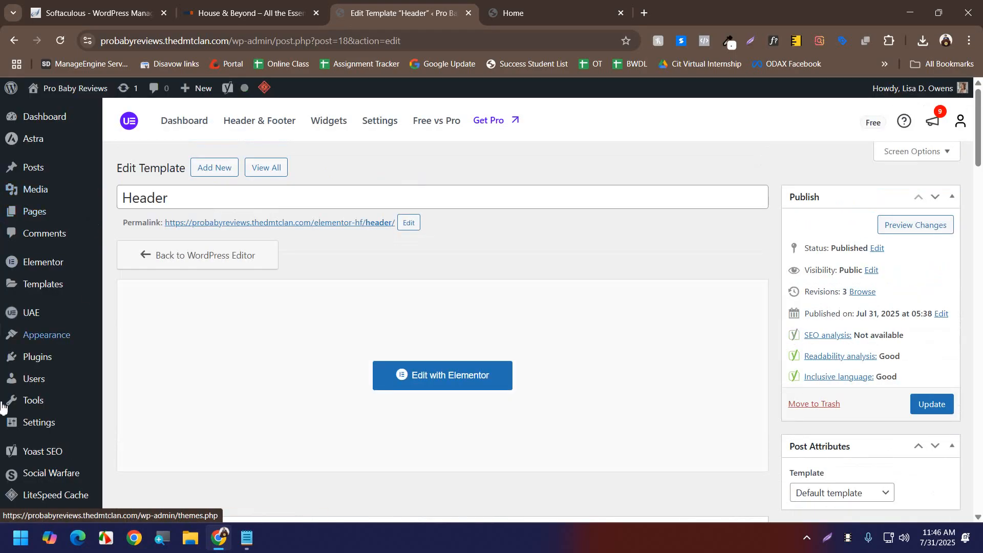
mouse_move(108, 219)
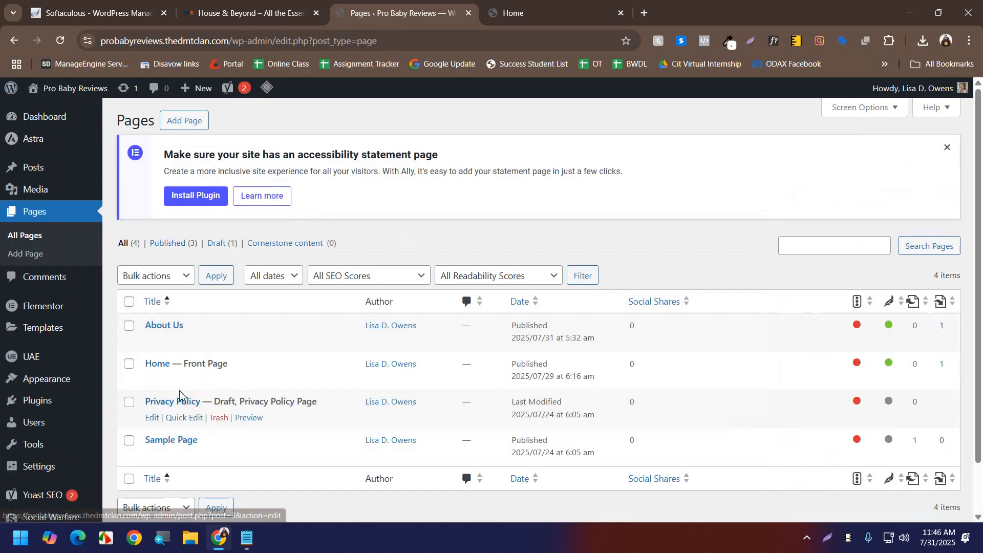
click(155, 379)
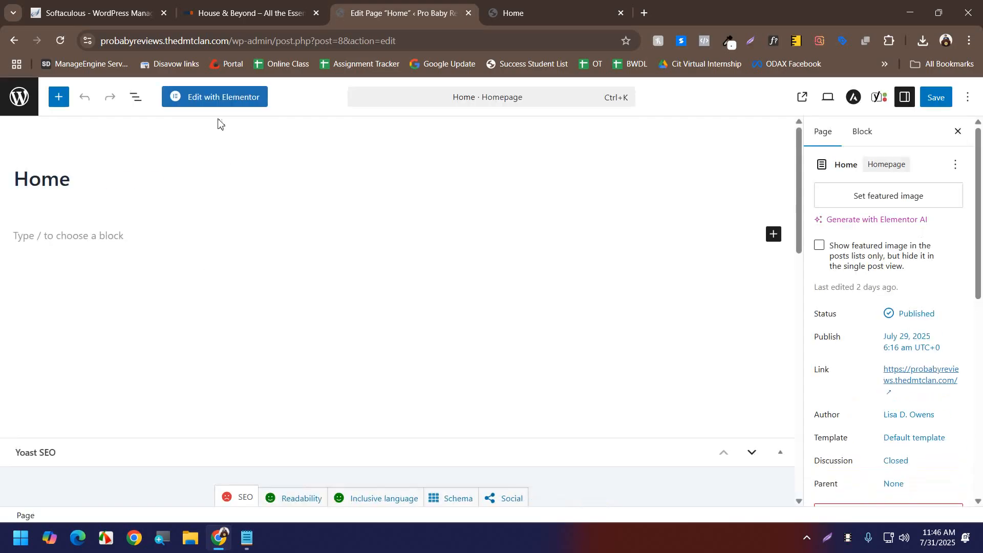
click(207, 104)
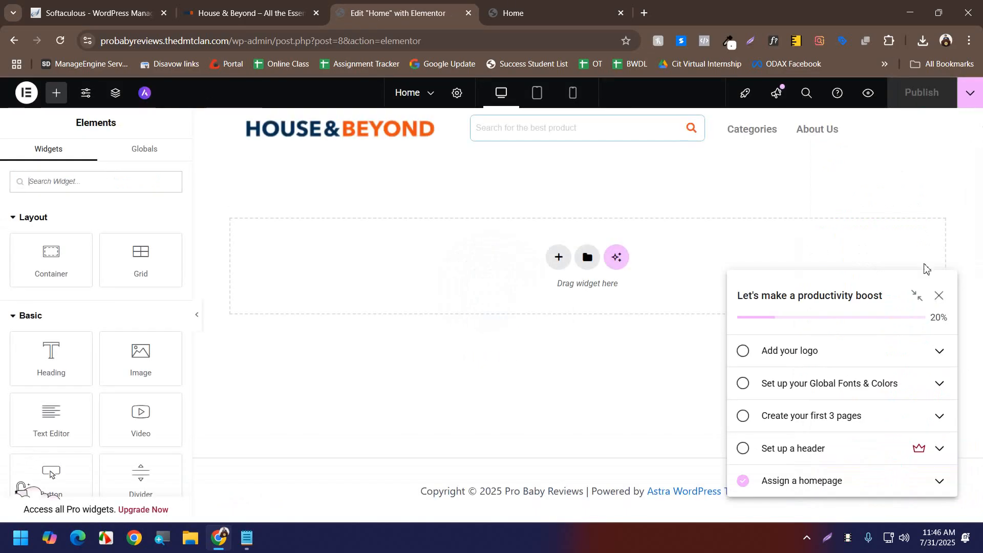
click(939, 296)
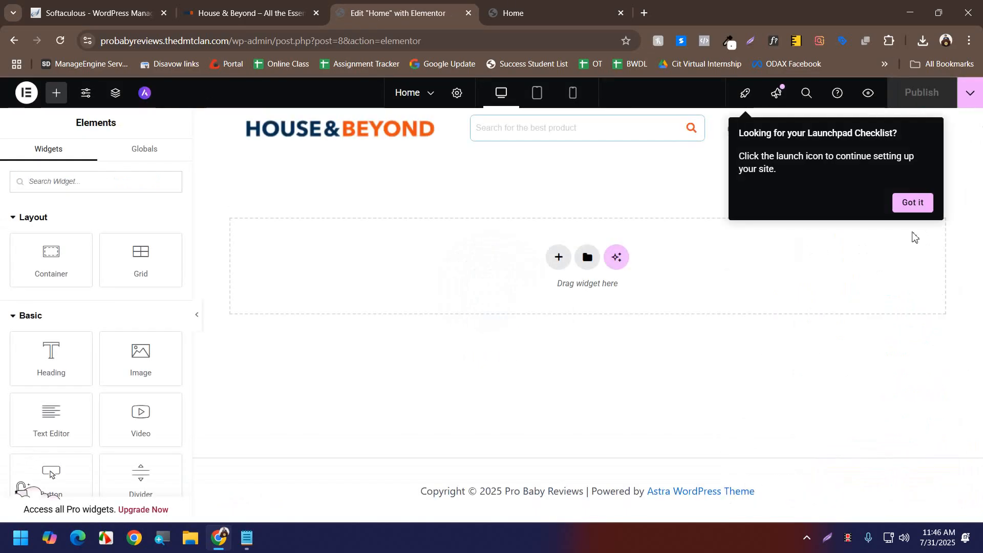
click(908, 196)
- Capture a screenshot of the full blue hero section on the House & Beyond page and return to the Home page's Elementor editor
click(229, 7)
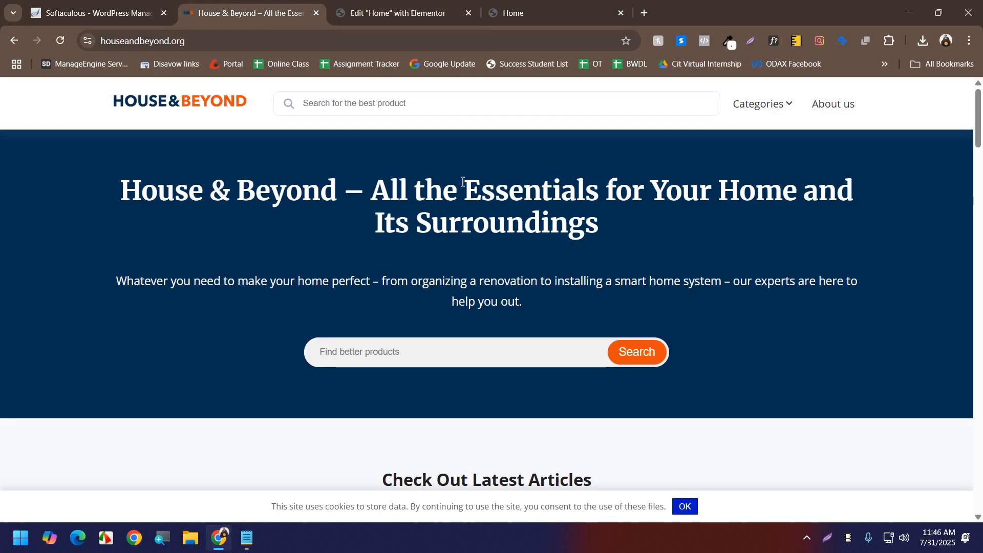
key(super+shift+s)
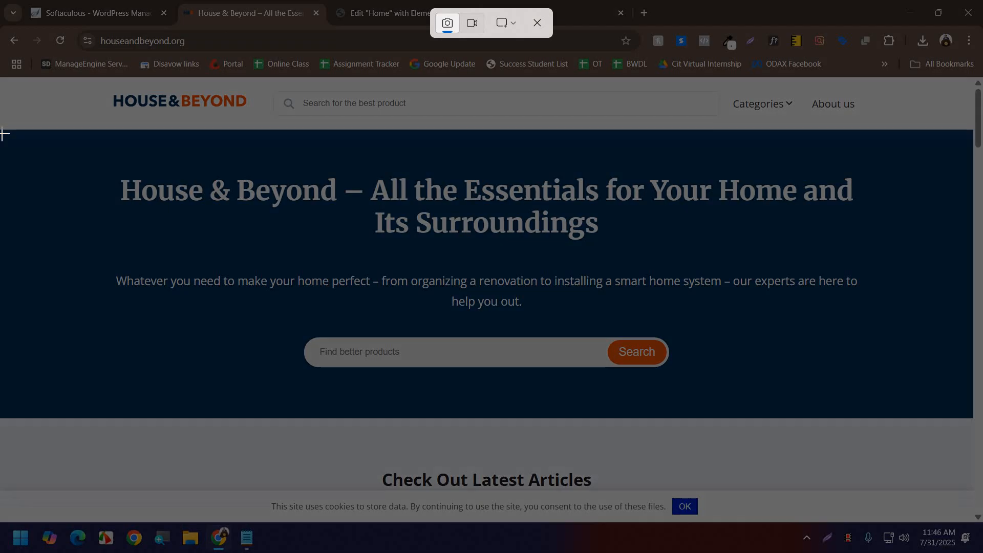
drag(2, 131, 974, 420)
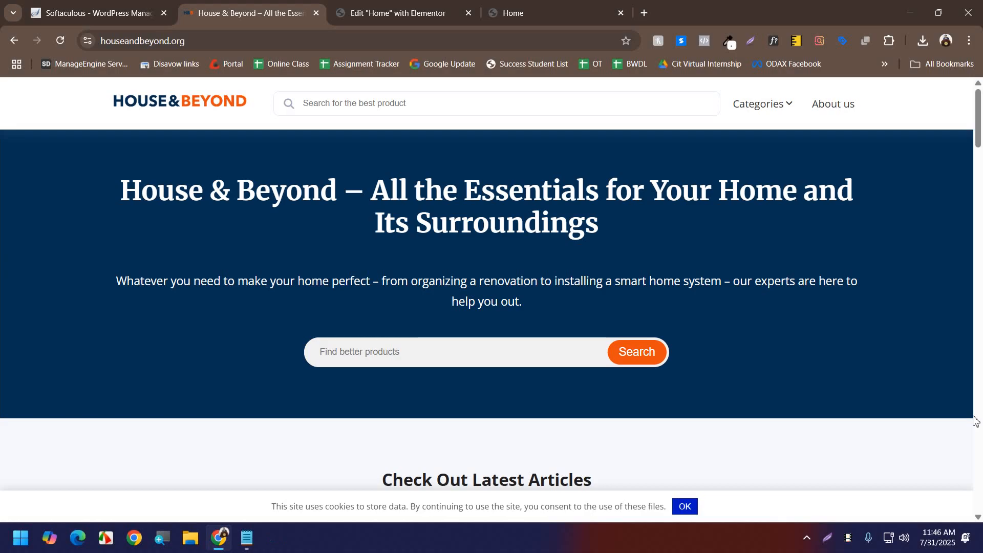
click(399, 12)
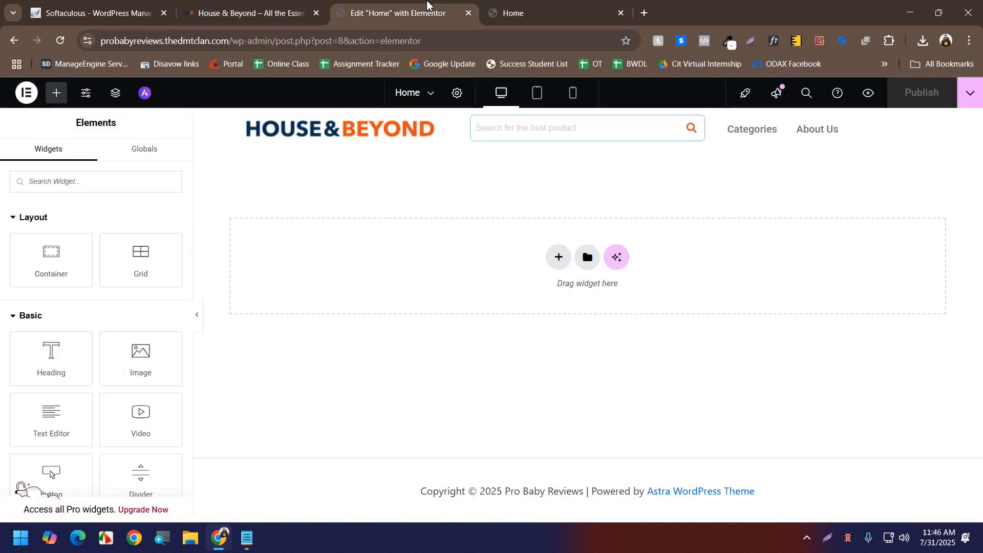
- Add a single-column flexbox container with vertical direction to the empty Home page canvas
click(557, 256)
click(560, 328)
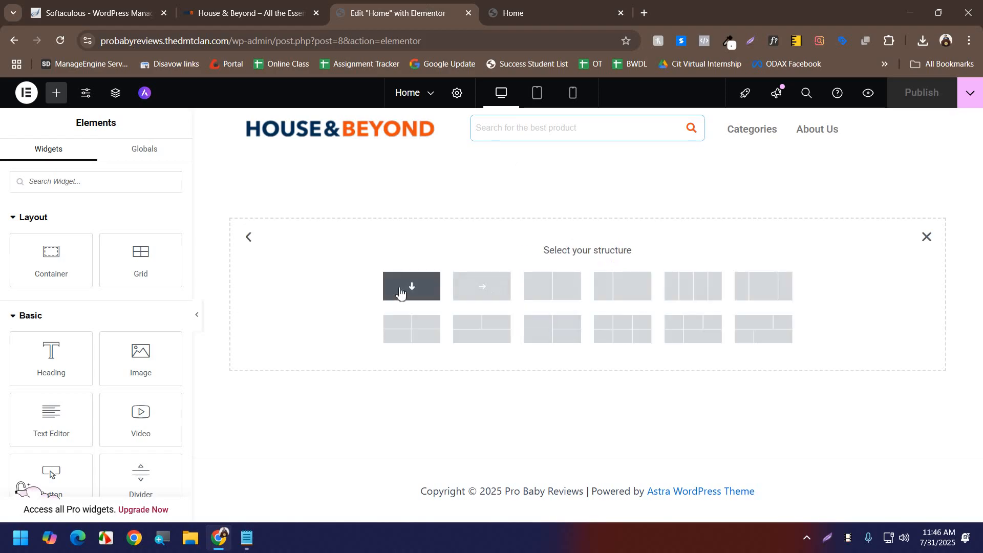
click(401, 291)
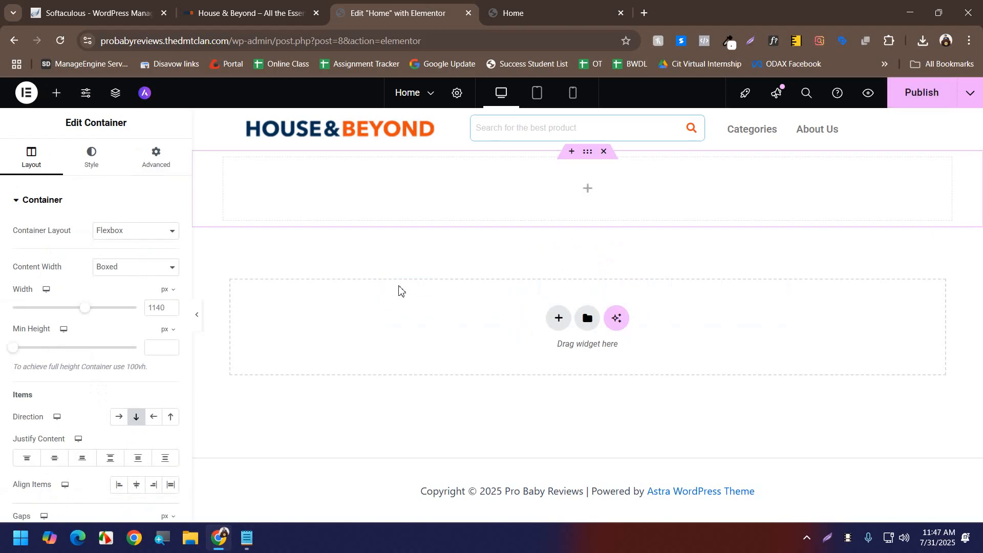
- Copy the hero heading text from the House & Beyond page and add a Heading widget to the new container
click(274, 10)
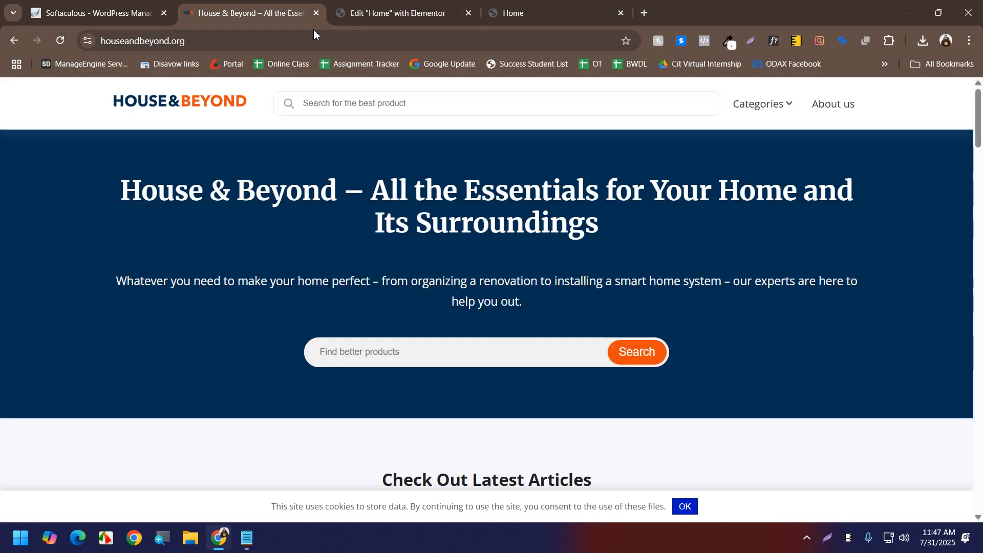
drag(600, 227, 103, 193)
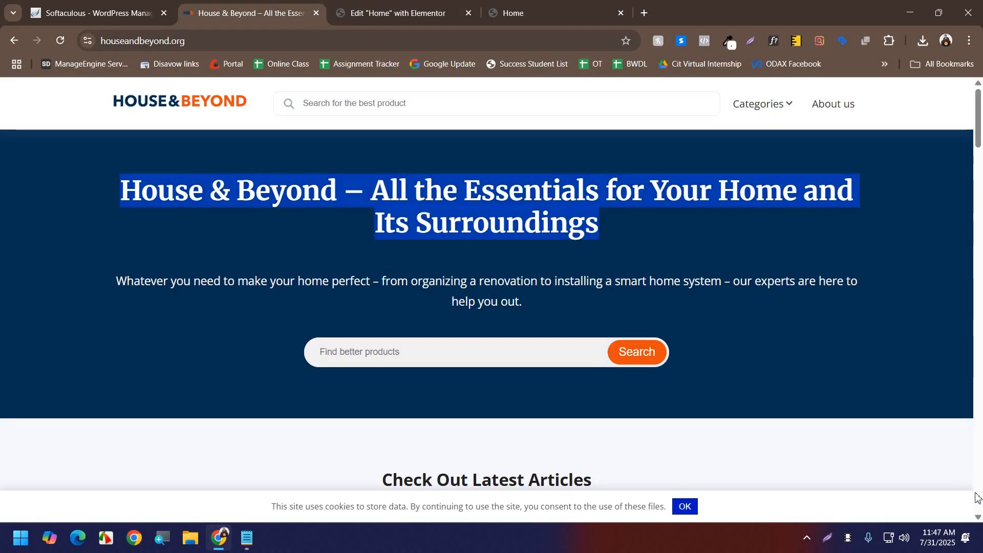
click(847, 537)
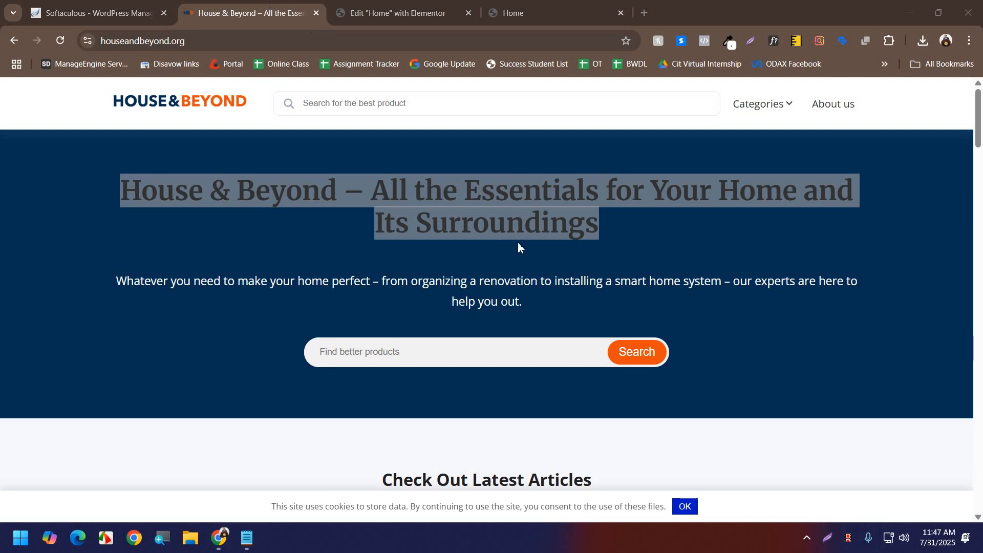
click(391, 12)
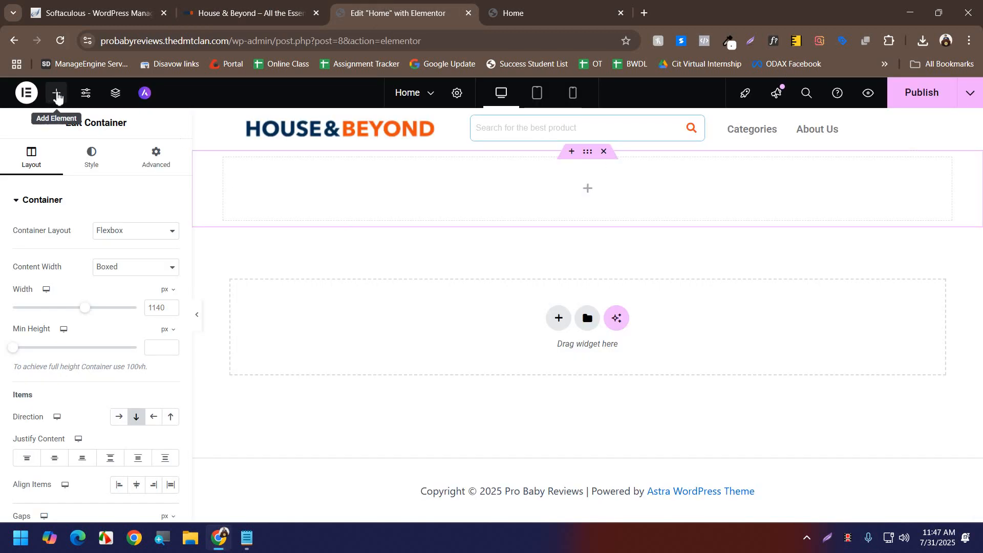
click(56, 95)
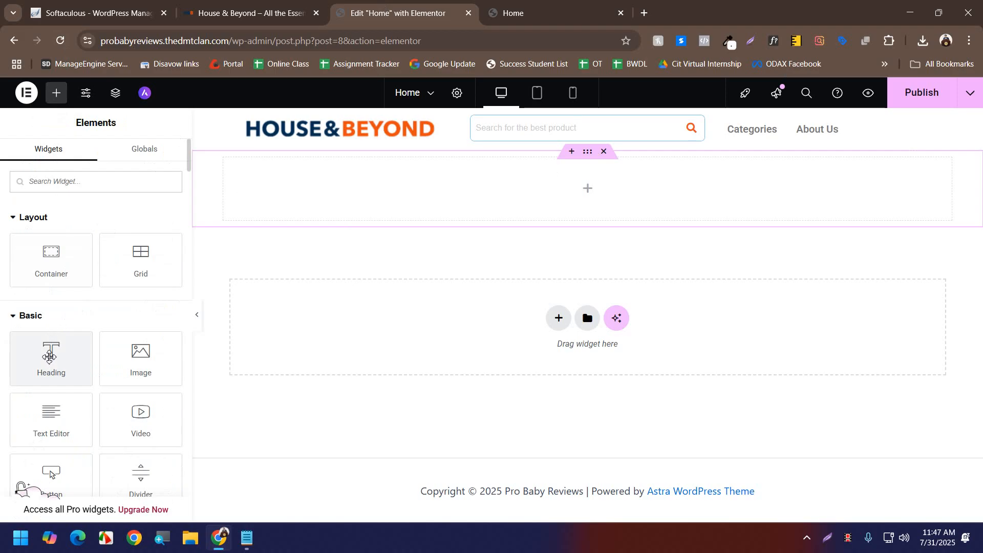
drag(51, 356, 569, 192)
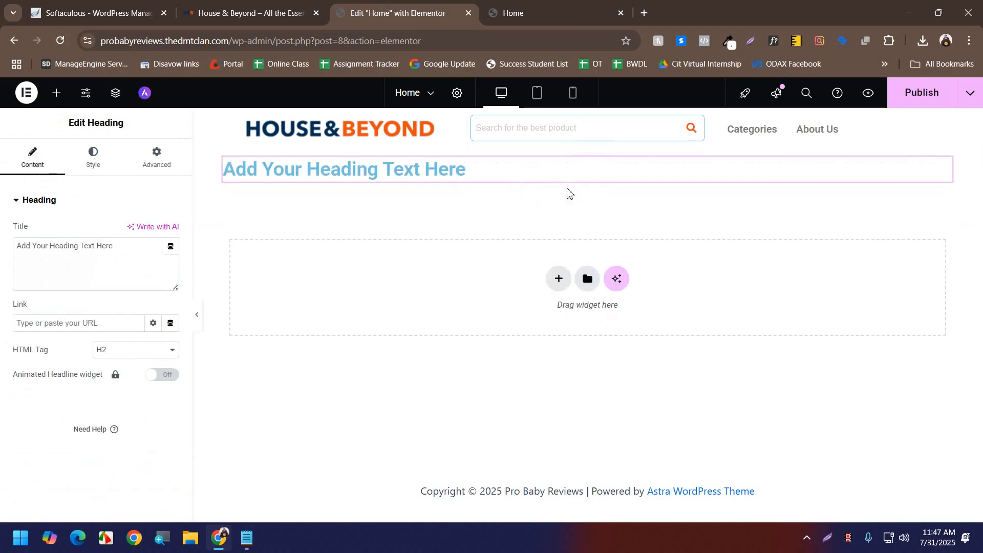
- Replace the heading's title with "House & Beyond – All the Essentials for Your Home and Its Surroundings", removing the pasted source line
click(246, 13)
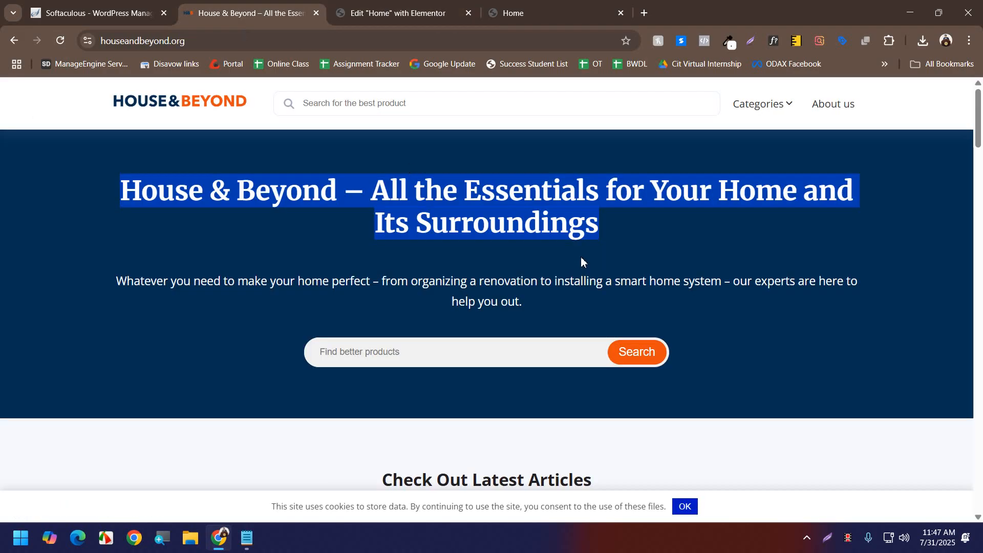
click(455, 10)
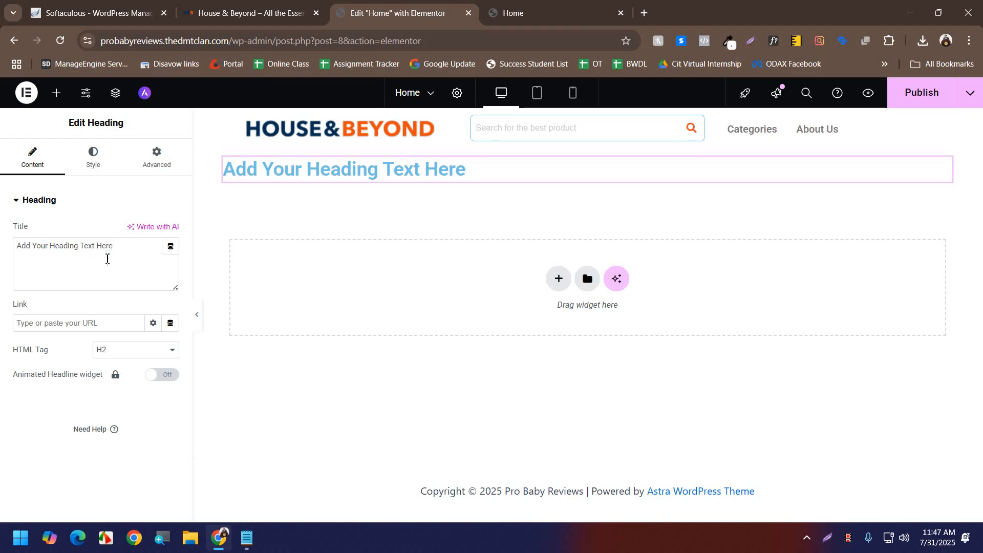
drag(106, 256, 4, 248)
text(House & Beyond – All the Essentials for Your Home and Its Surroundings Source: https://houseandbeyond.org)
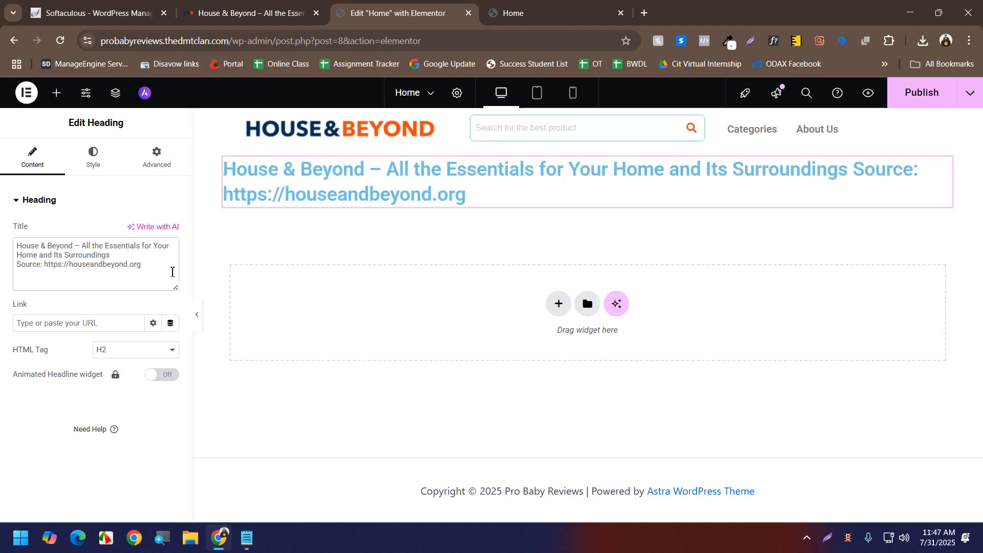
drag(140, 267, 2, 283)
key(BackSpace)
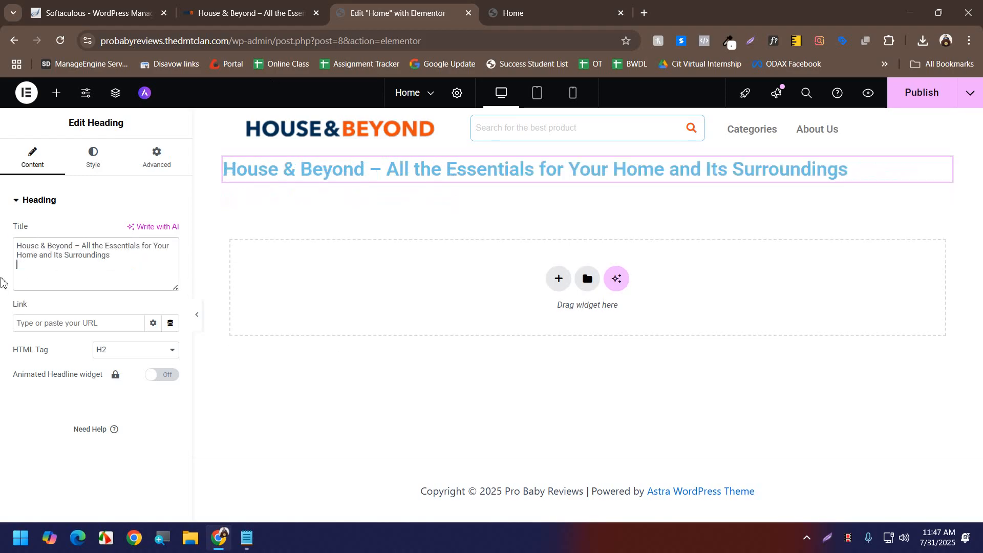
- Set the heading's HTML tag to H1 and centre its alignment
click(130, 356)
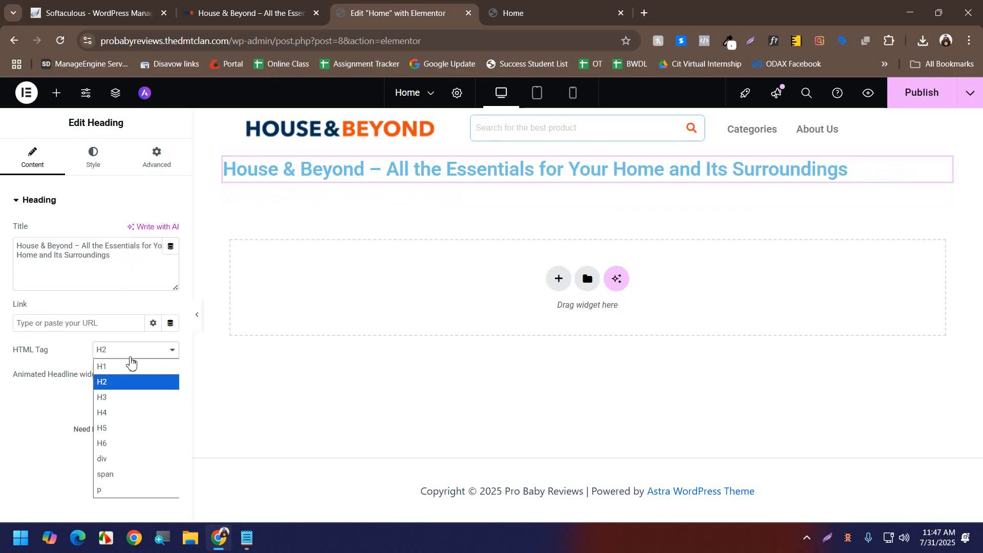
click(128, 366)
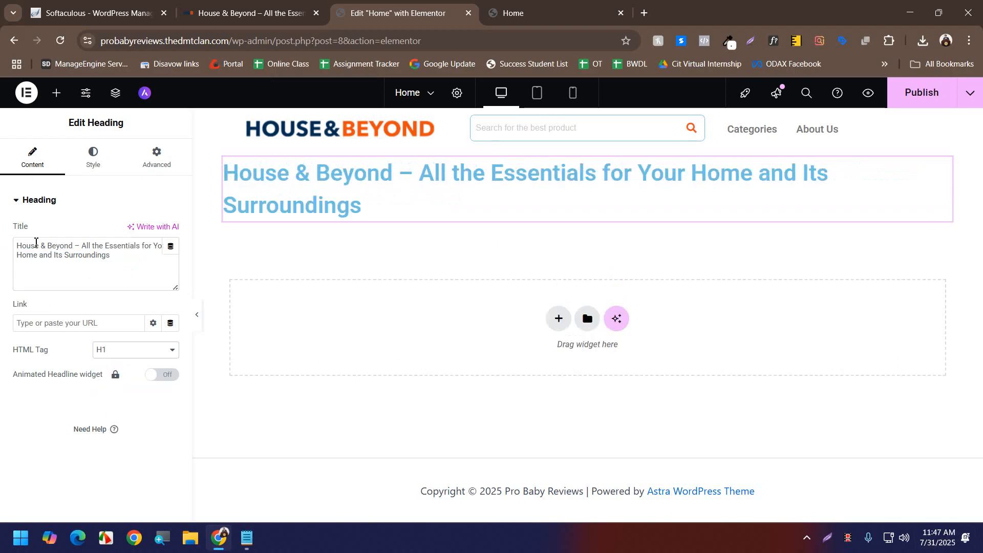
click(93, 155)
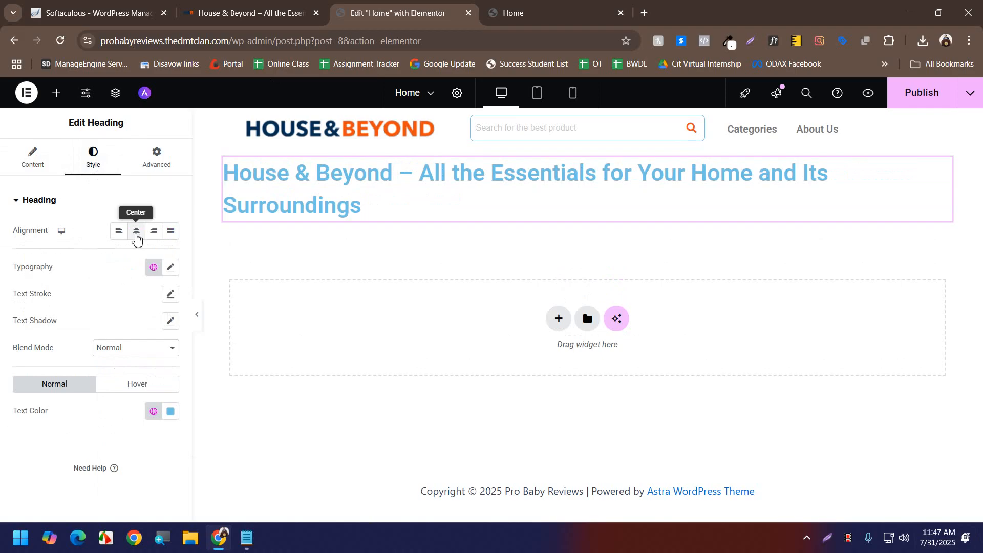
click(136, 234)
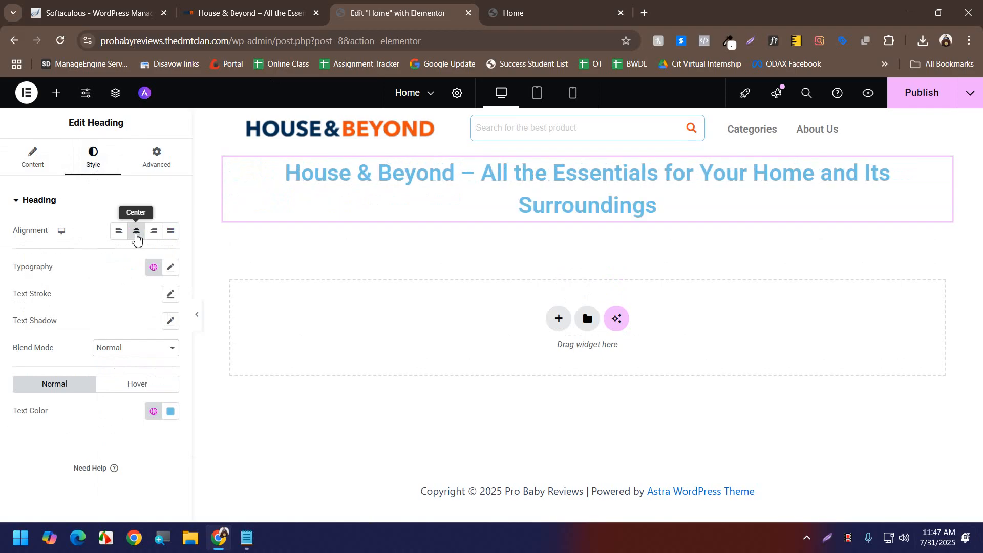
- Inspect the House & Beyond hero heading's font details with WhatFont
click(246, 8)
click(612, 267)
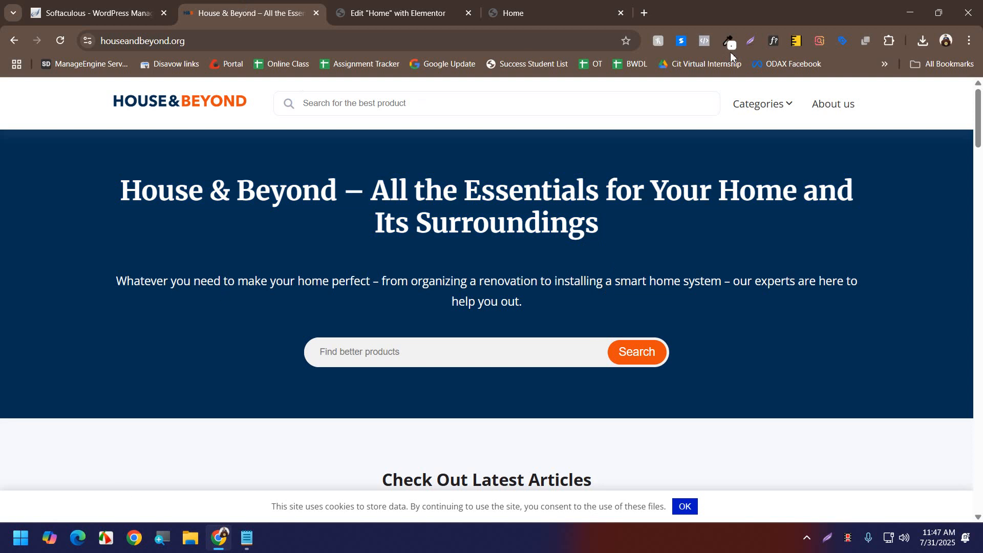
click(778, 41)
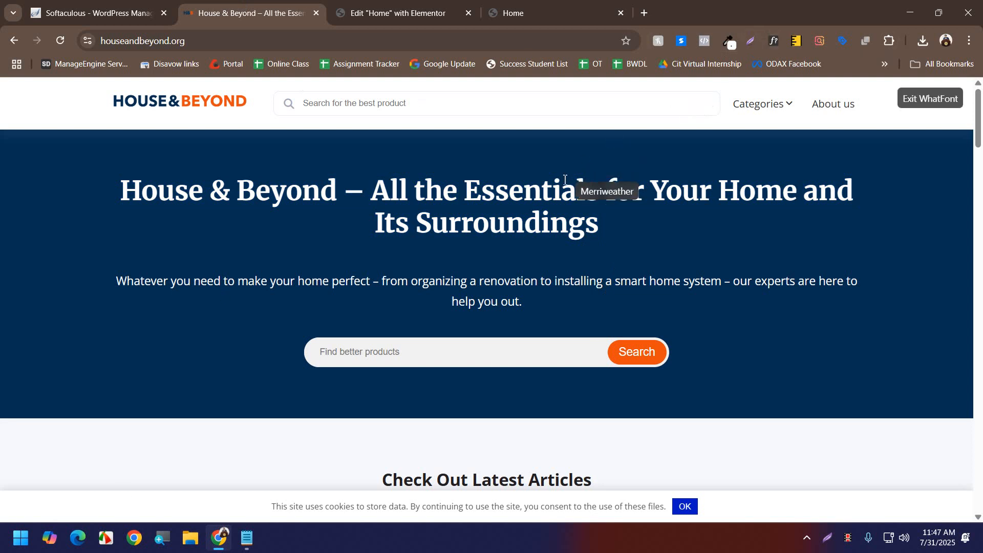
click(558, 193)
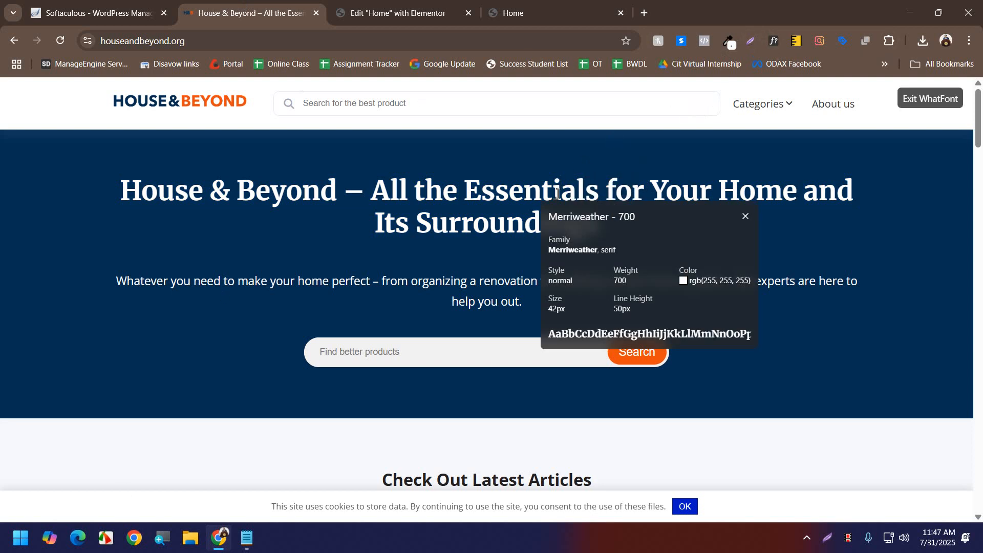
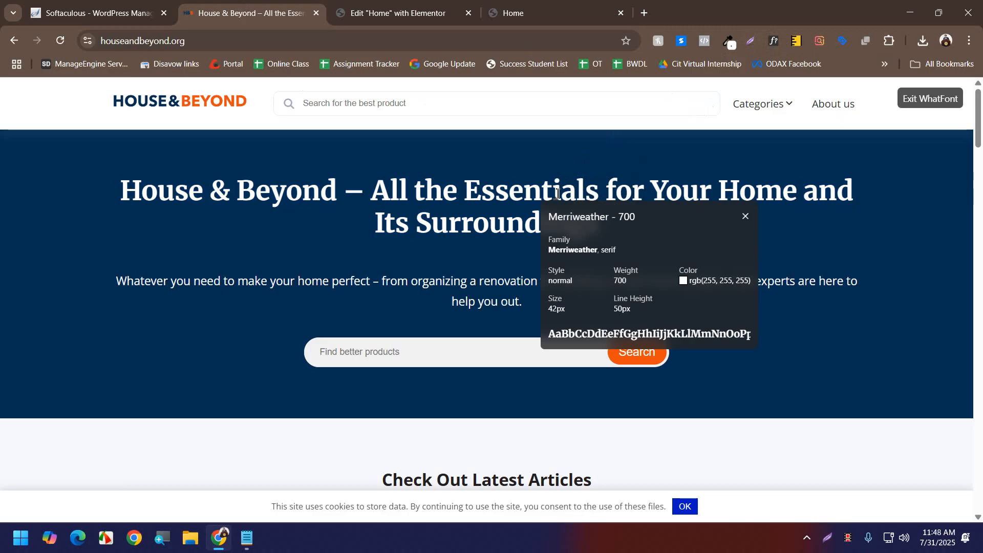
- Change the Home page heading's font family to Merriweather, checking the font name's spelling on the House & Beyond page
click(390, 7)
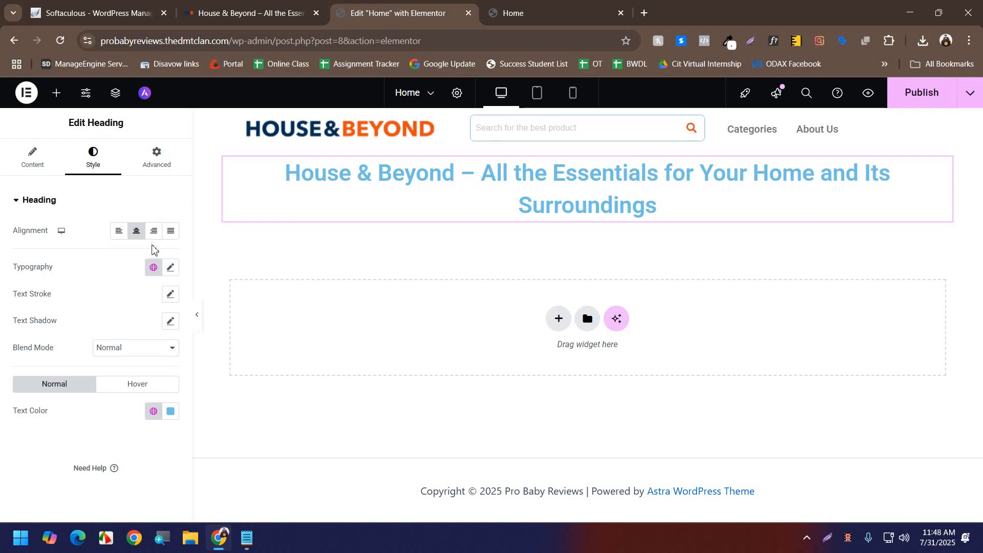
click(171, 268)
click(128, 333)
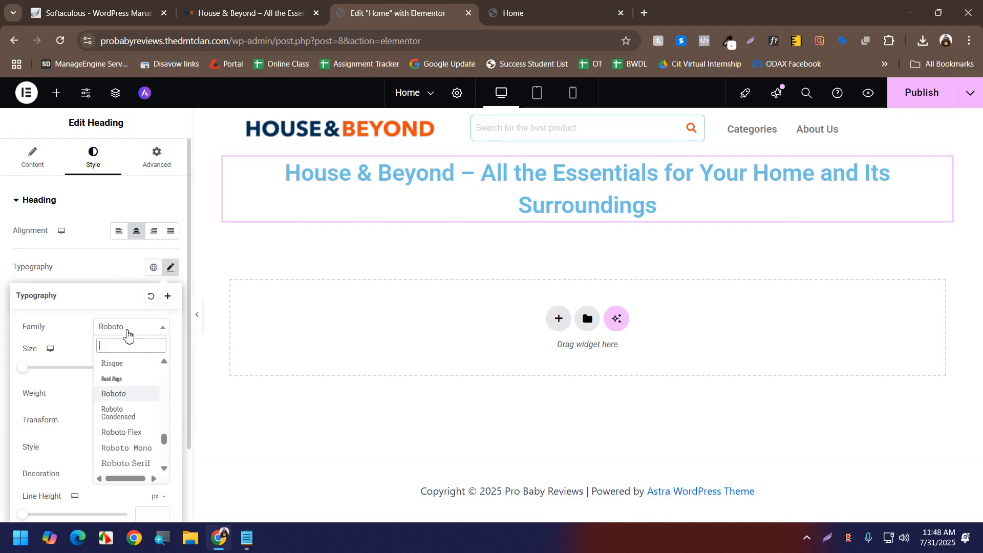
text(meri)
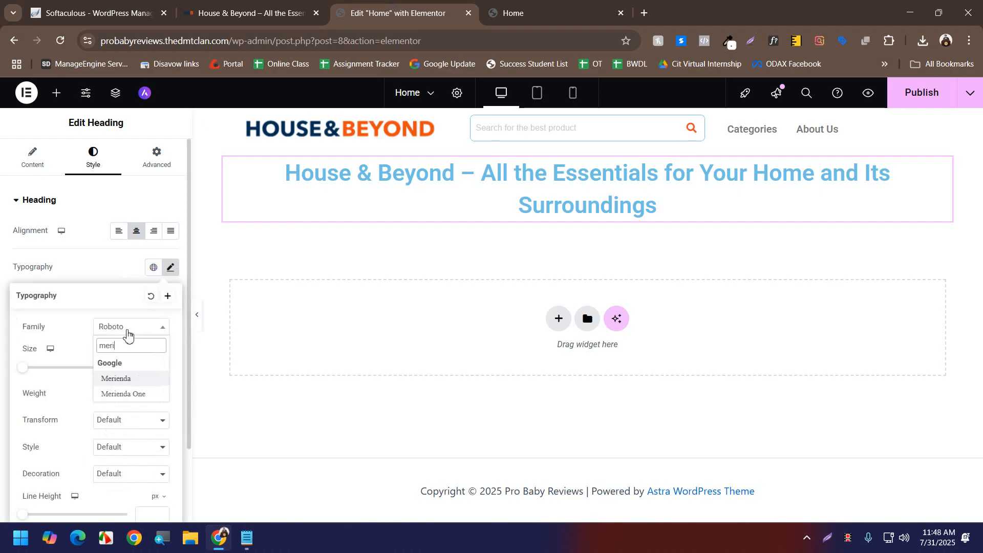
text(we)
key(BackSpace)
key(BackSpace)
click(260, 4)
click(338, 10)
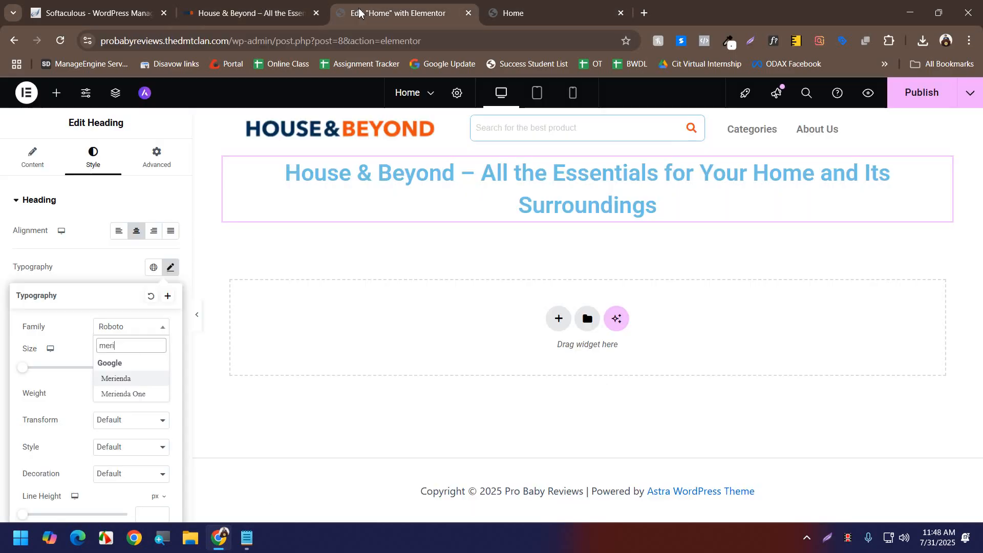
key(BackSpace)
text(ri)
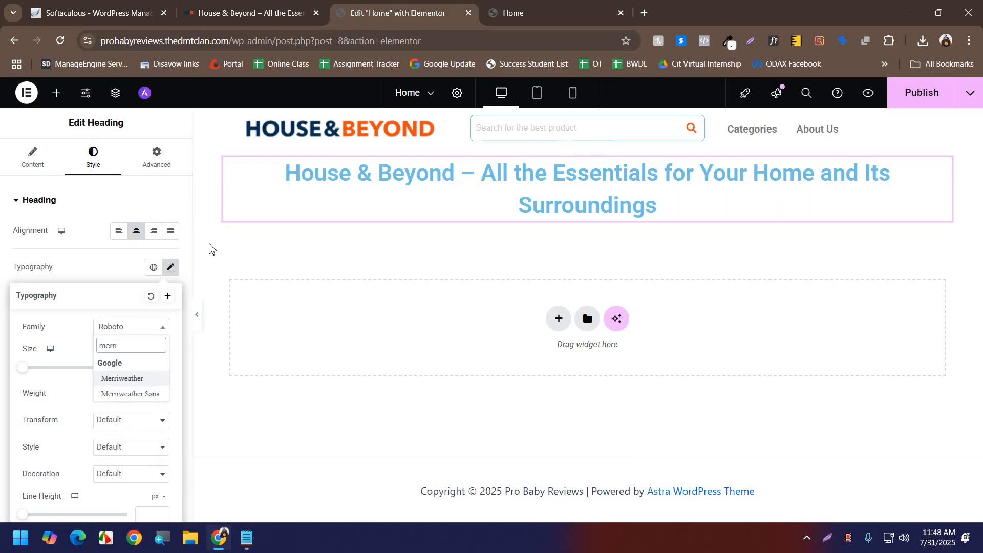
click(121, 380)
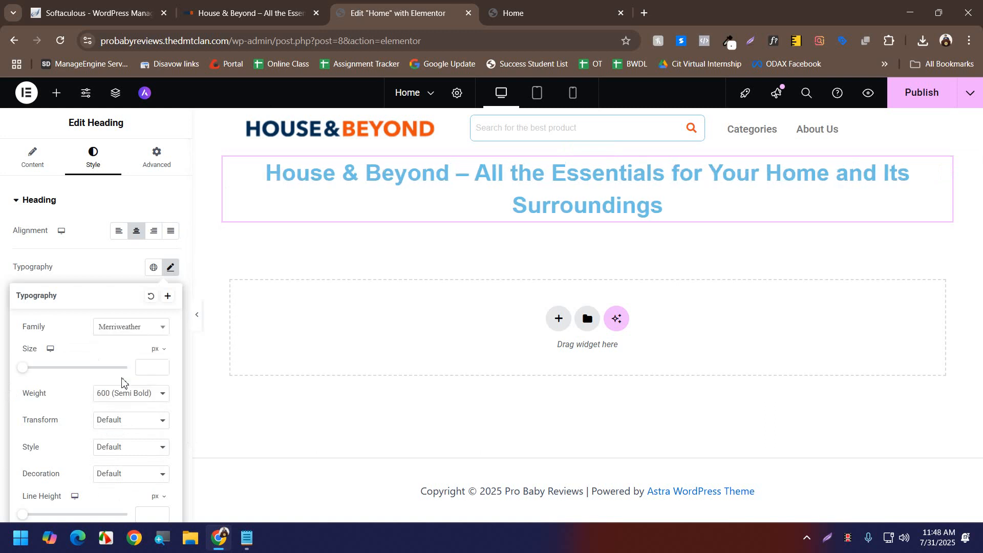
- Set the heading's typography to size 42 px, line height 50 px and weight 700 (Bold), following the reference font details
click(270, 7)
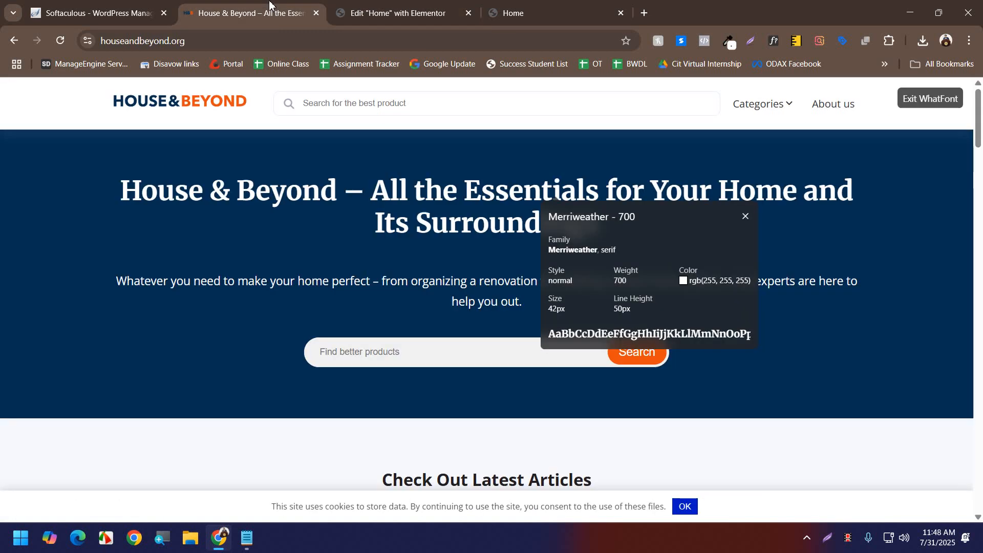
click(333, 6)
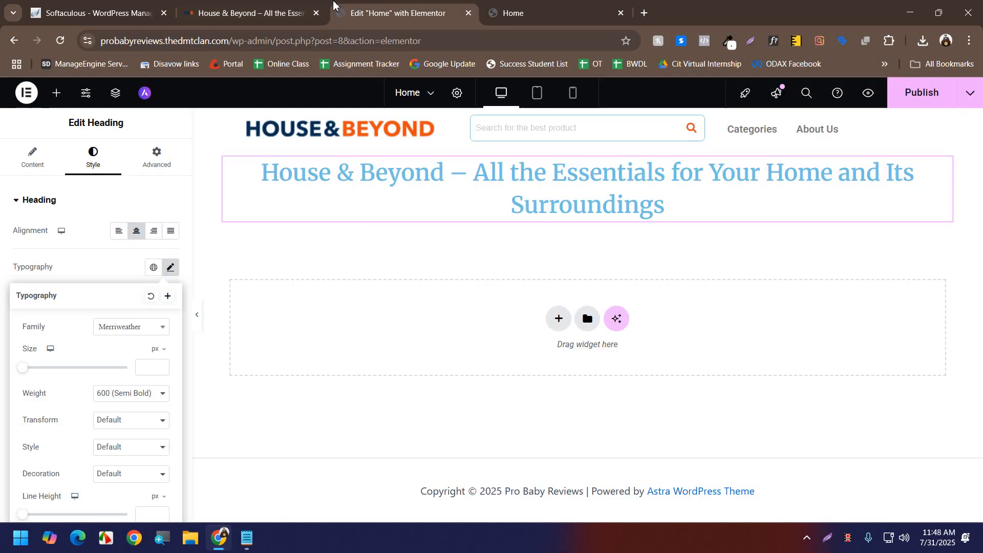
click(149, 371)
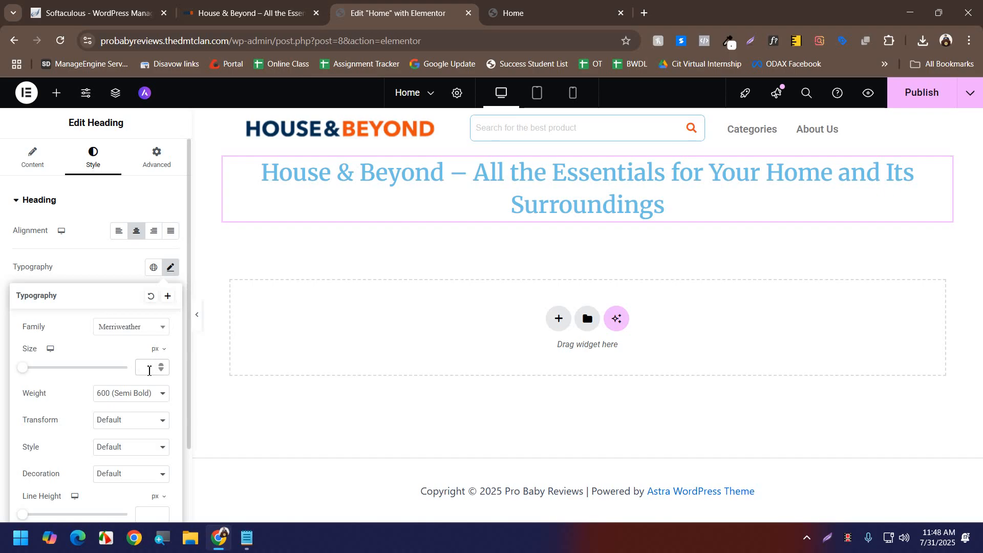
text(42)
scroll(110, 473, down, 1)
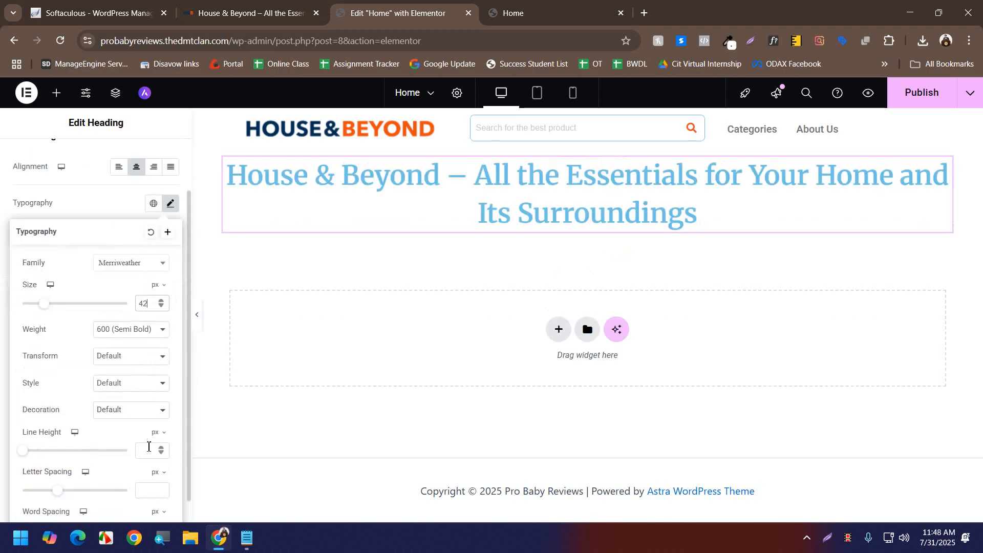
click(149, 451)
text(50)
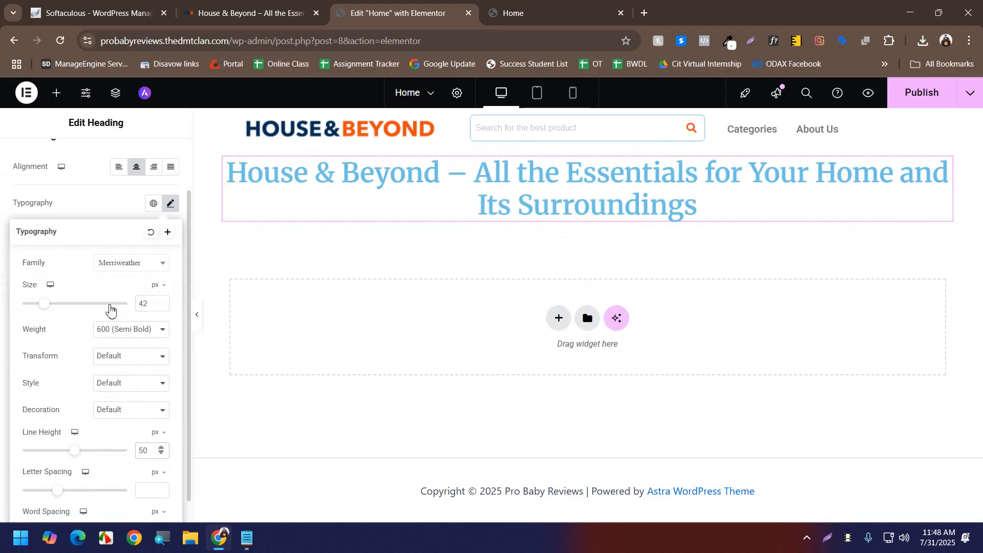
click(118, 332)
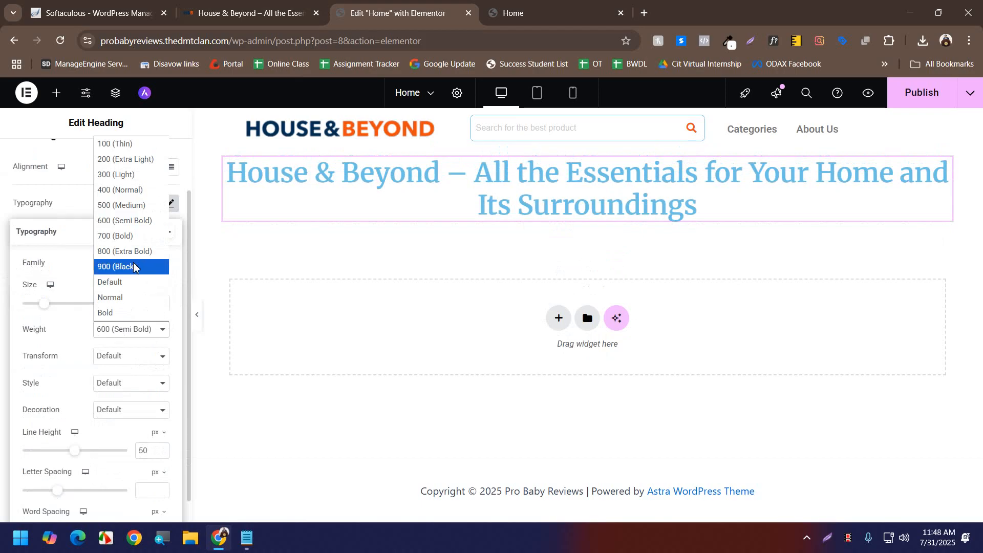
click(141, 237)
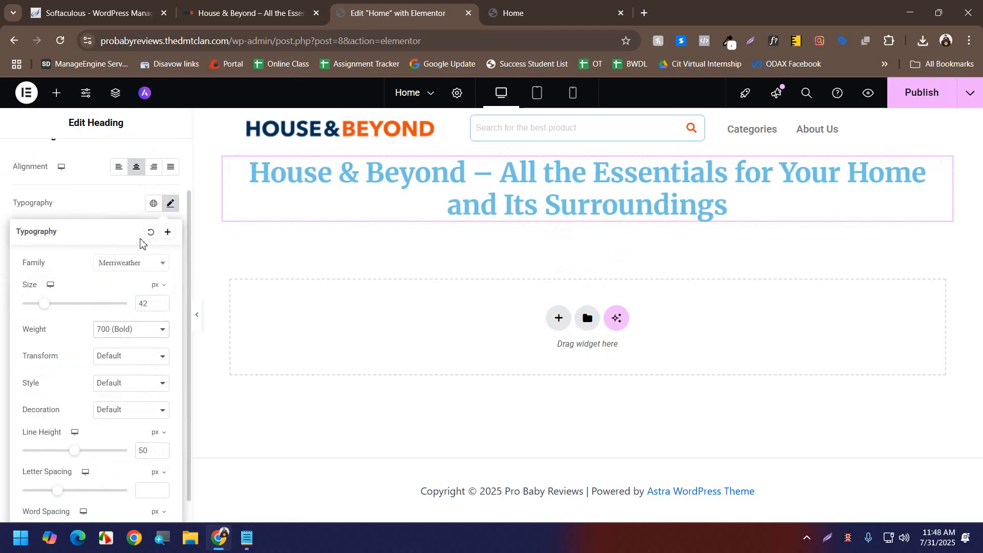
- Close the font details on the House & Beyond page and return to the Home page's Elementor editor
click(236, 11)
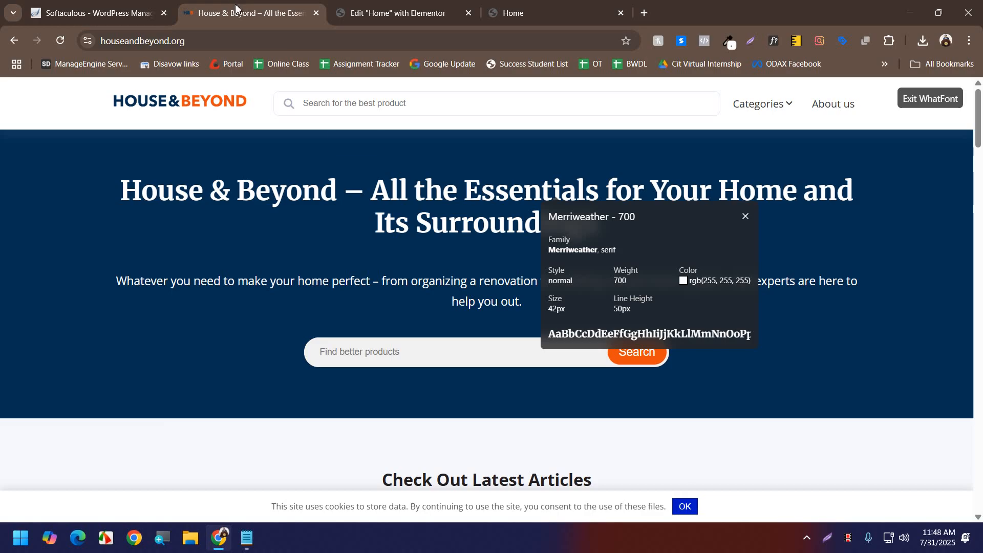
click(745, 217)
click(382, 9)
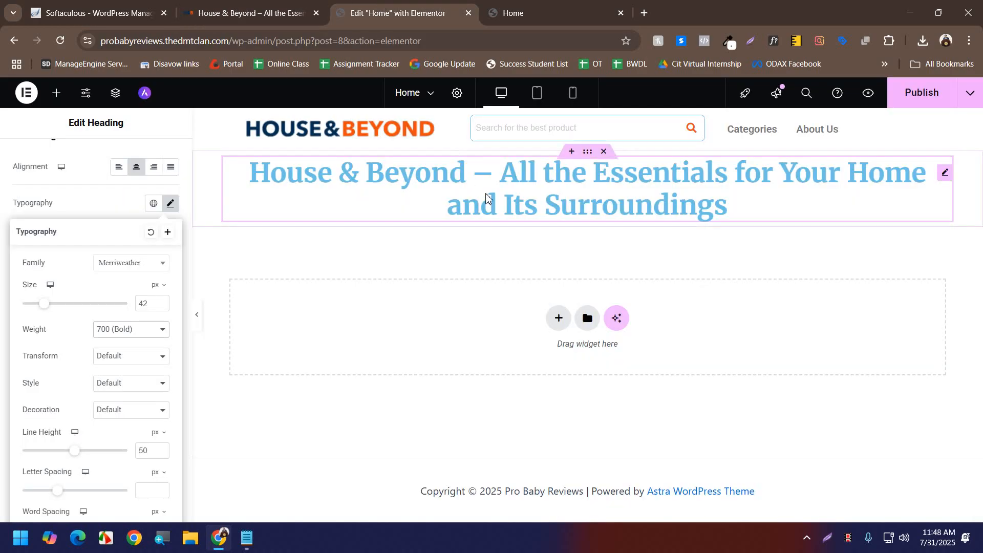
- Reduce the Home page heading's font size to 41 px and preview the heading at full width
click(198, 316)
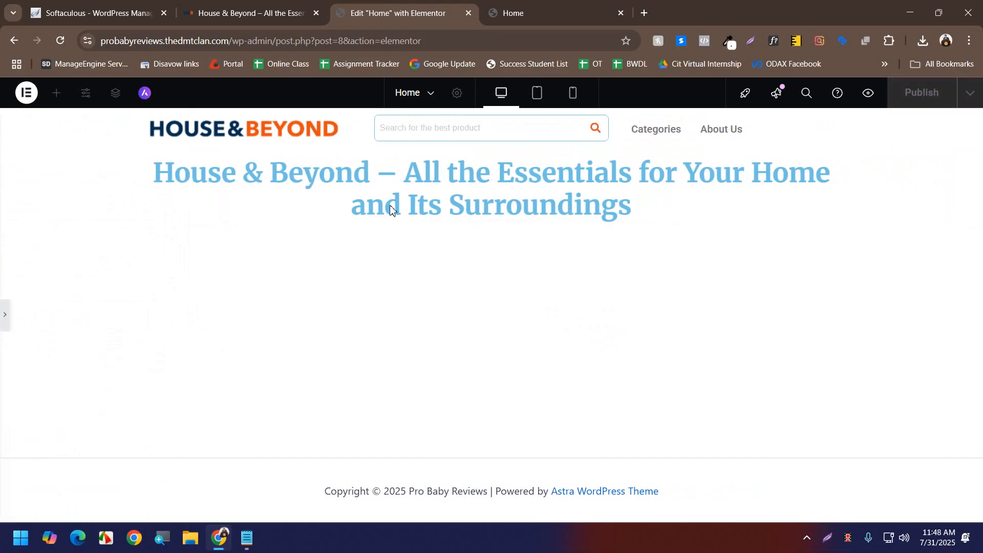
click(4, 314)
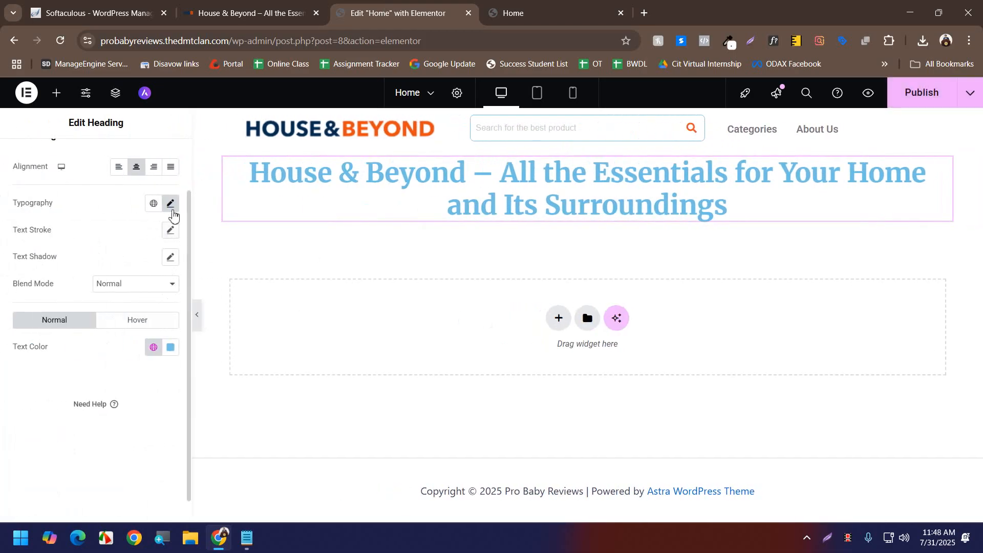
click(170, 204)
click(160, 308)
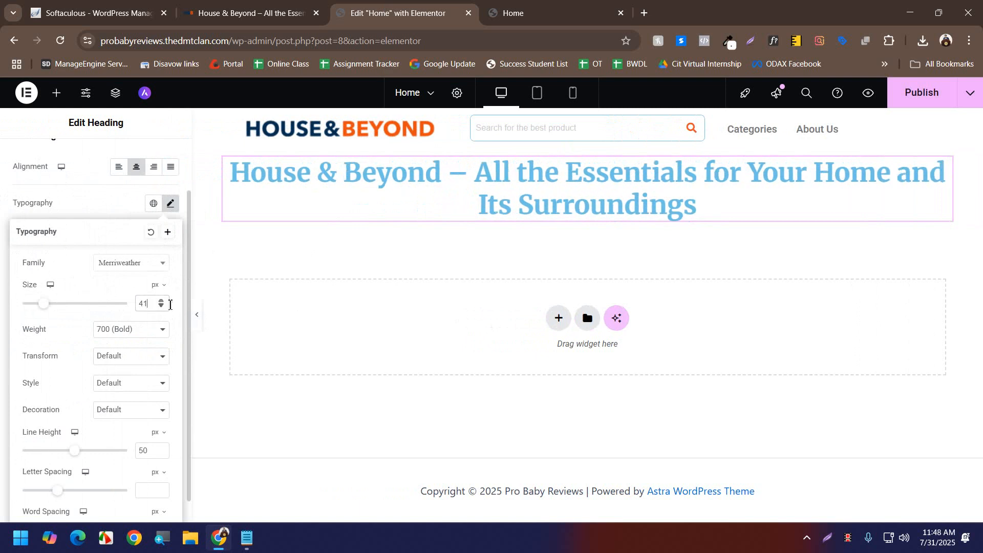
click(197, 314)
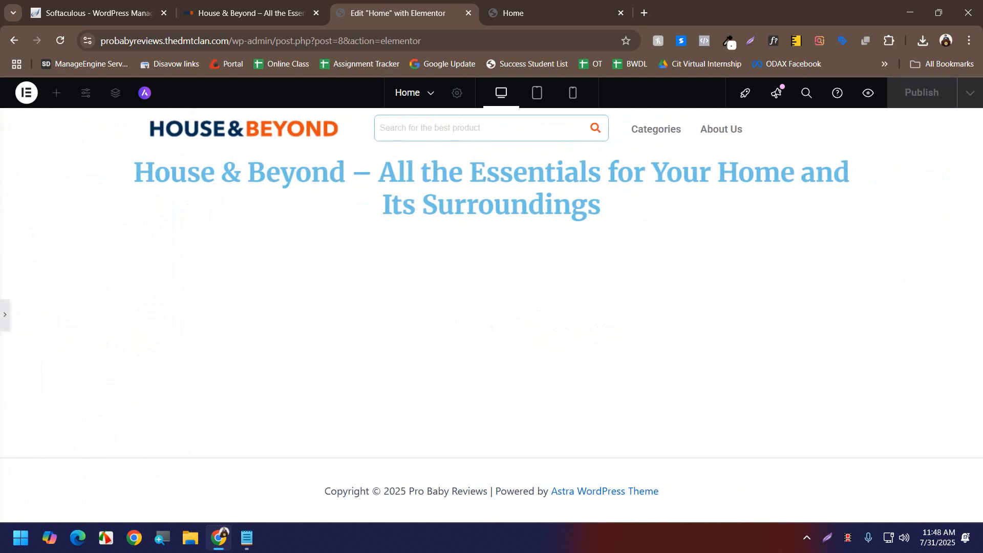
click(4, 315)
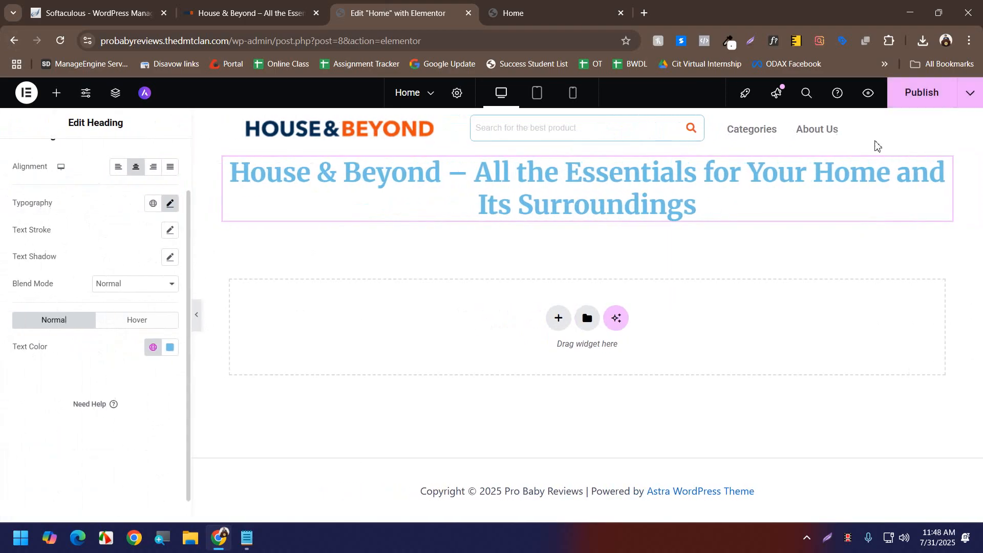
- Exit WhatFont on the House & Beyond page and highlight the hero's description paragraph
mouse_move(237, 4)
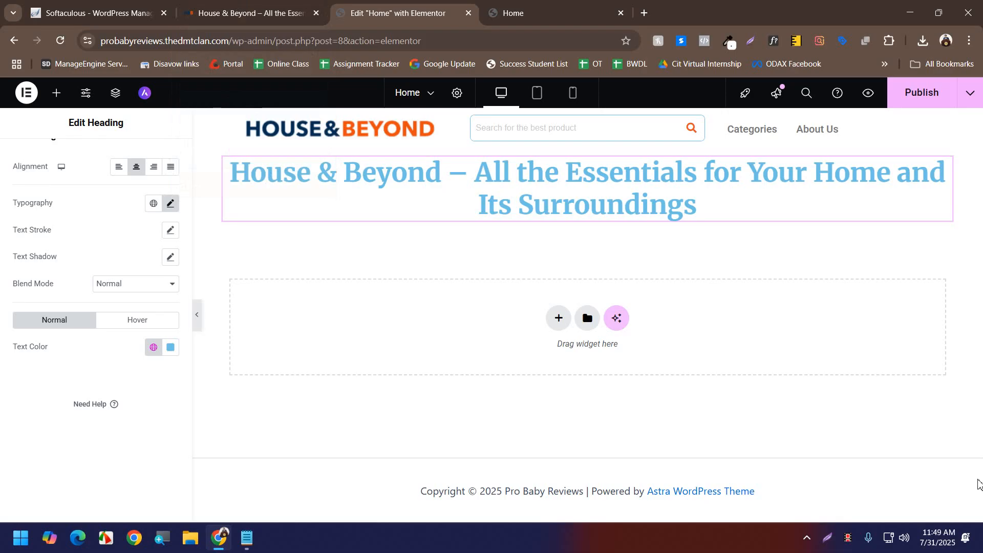
click(279, 5)
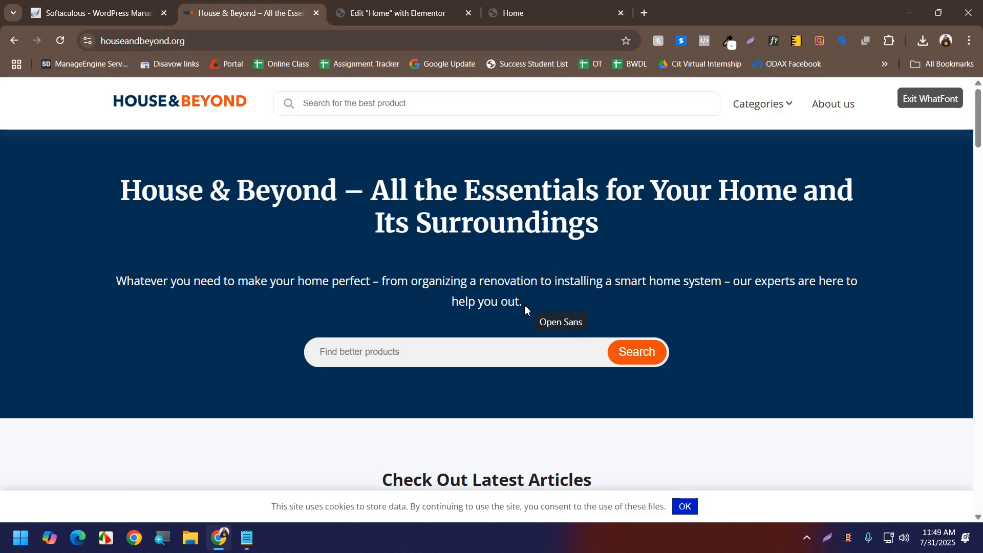
click(775, 41)
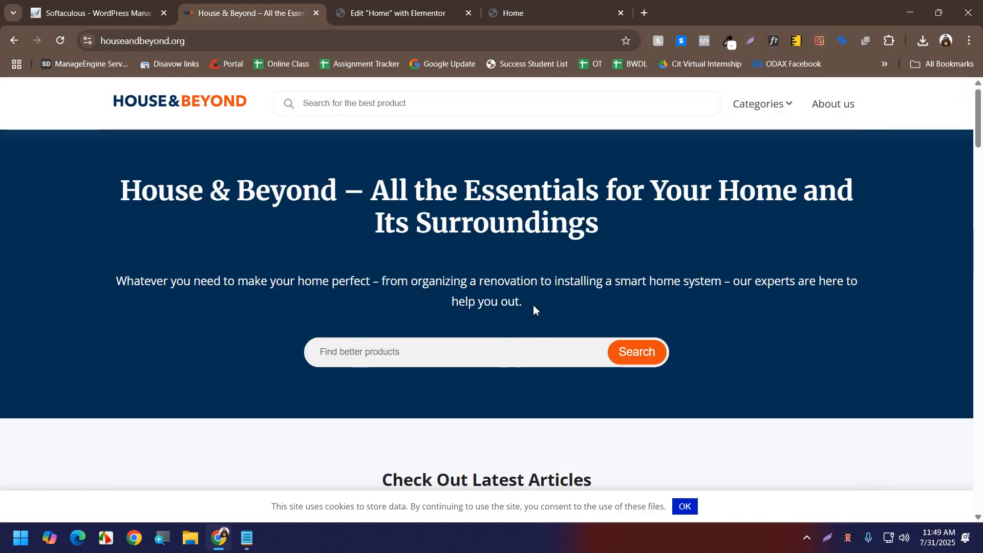
drag(534, 309, 61, 270)
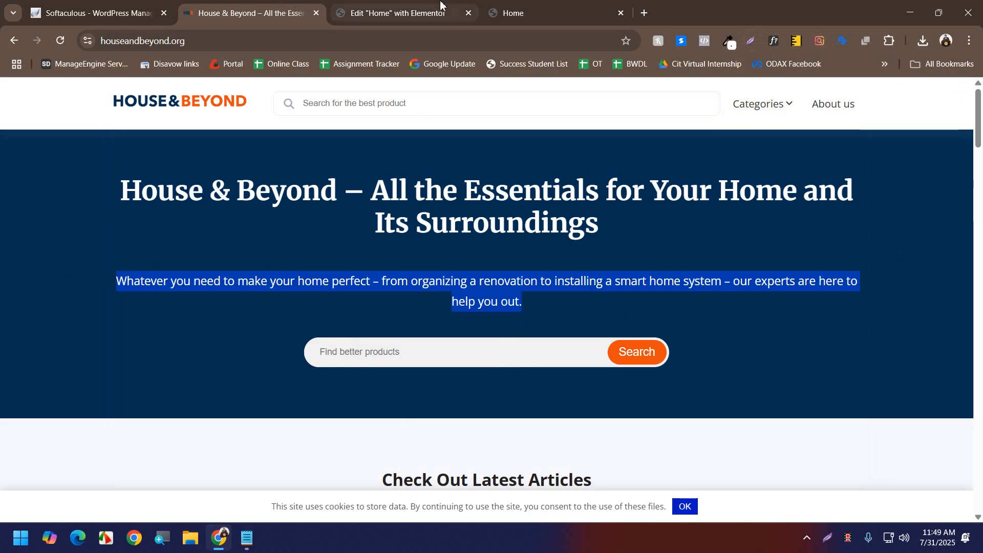
- Set the Home page heading's text color to #FFFFFF
click(402, 12)
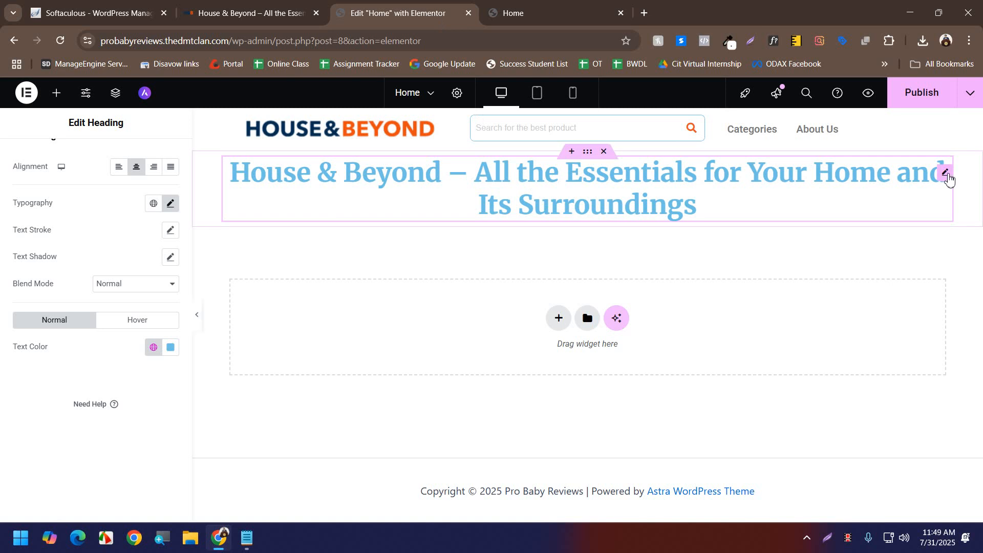
click(171, 347)
text(#FFFFFF)
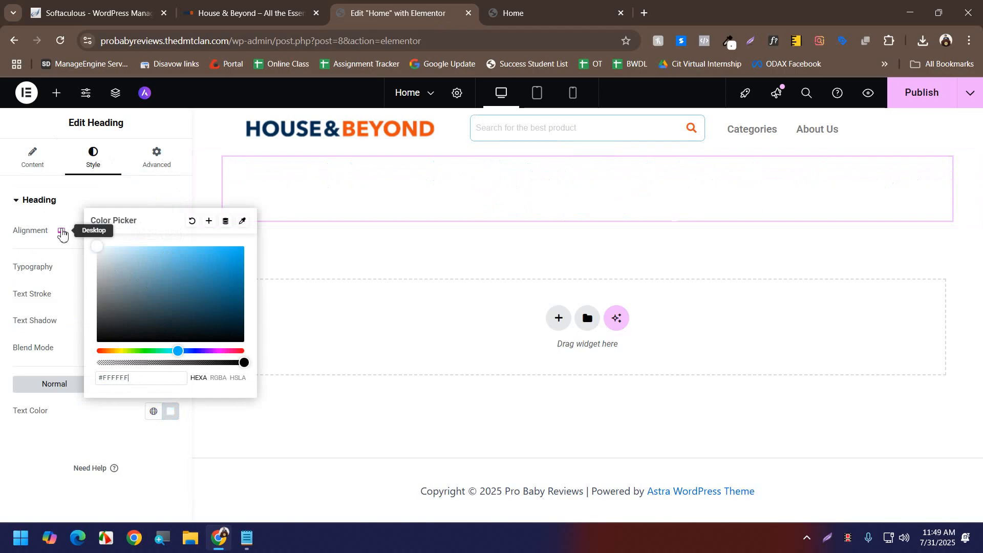
- Sample the navy background color of the House & Beyond hero section with the page color picker
click(251, 10)
click(879, 250)
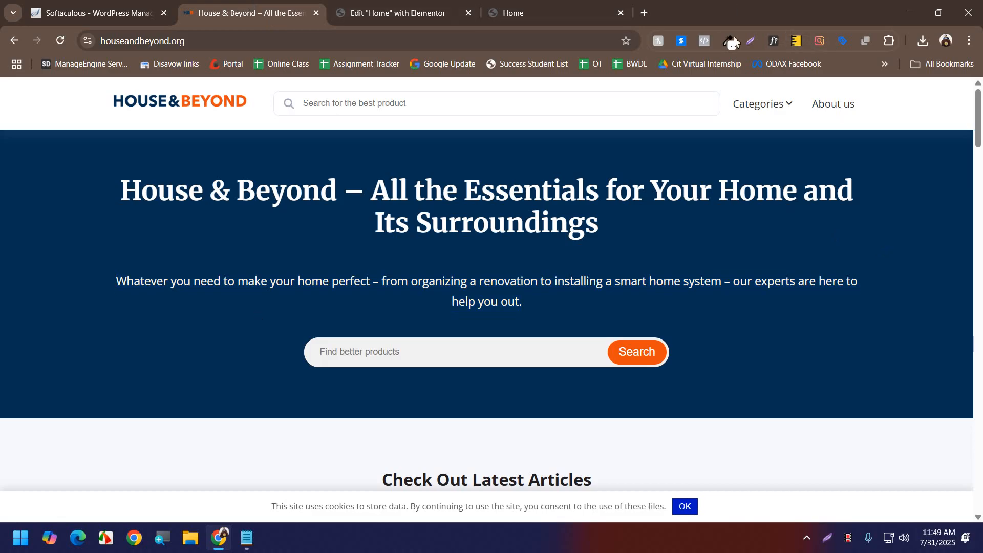
click(729, 44)
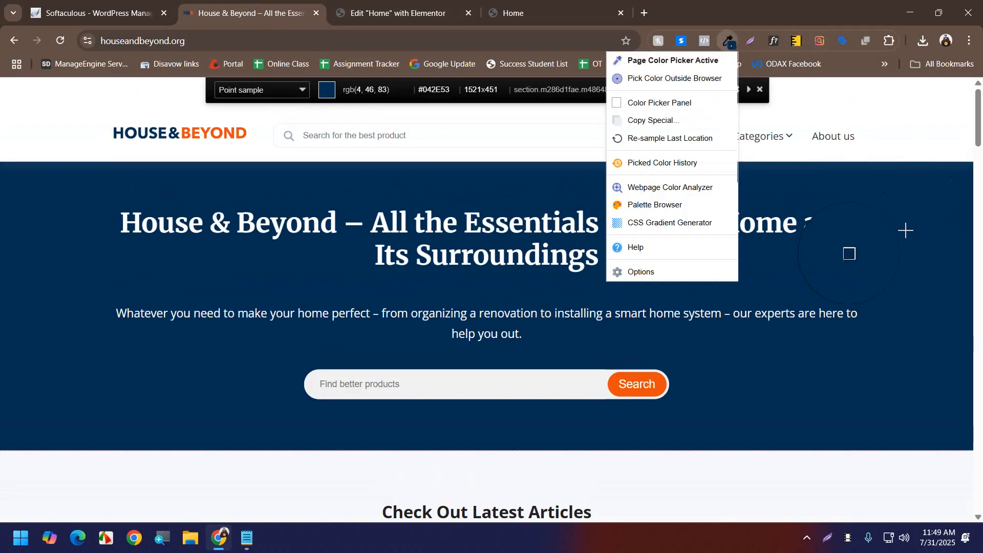
click(919, 278)
- Paste the sampled color below the topic line in the Class No 23 note and copy only the hex code #042E53
click(246, 537)
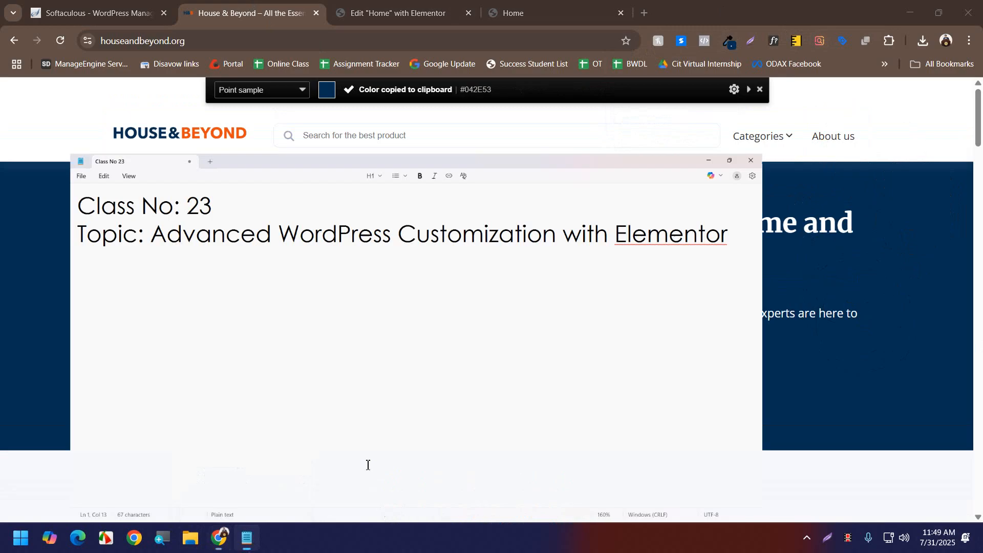
click(937, 129)
key(Return)
key(Return)
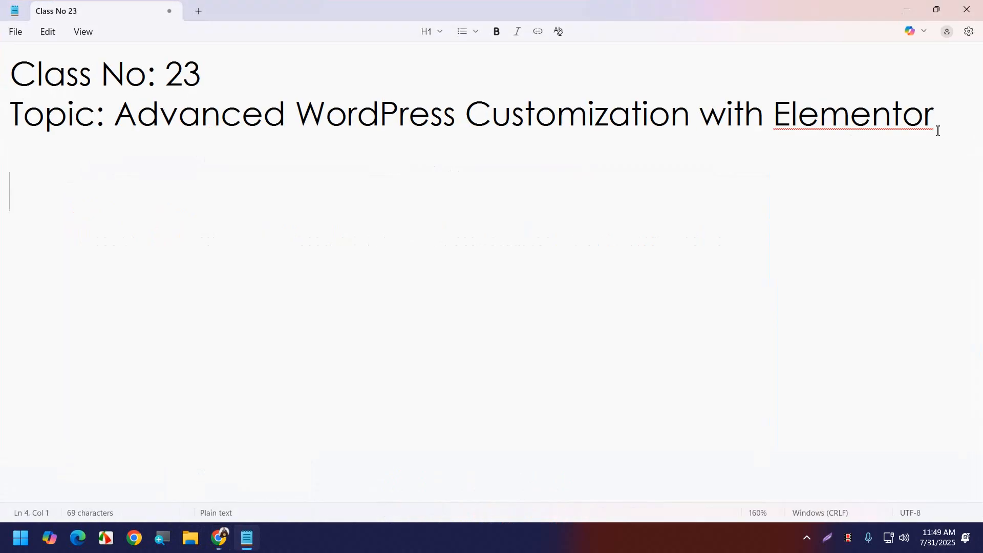
key(ctrl+v)
drag(154, 188, 15, 189)
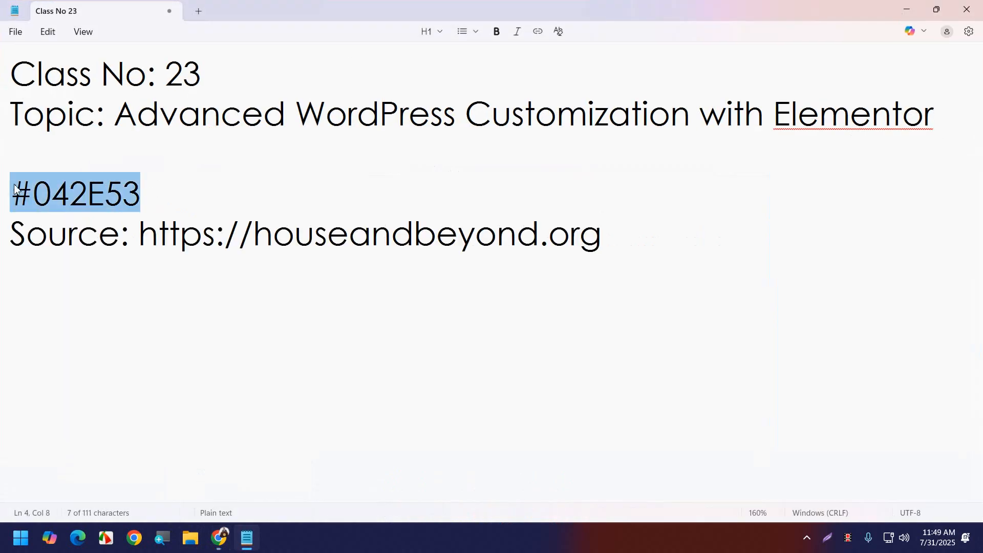
click(907, 9)
- Give the Home page heading's container a classic background in #042E53 and compare it with the House & Beyond hero
click(378, 11)
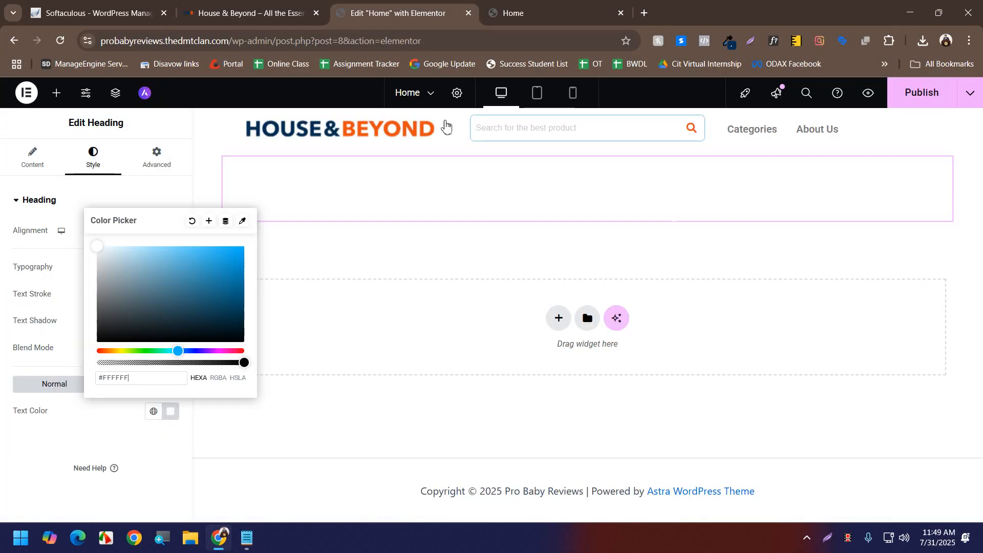
click(588, 153)
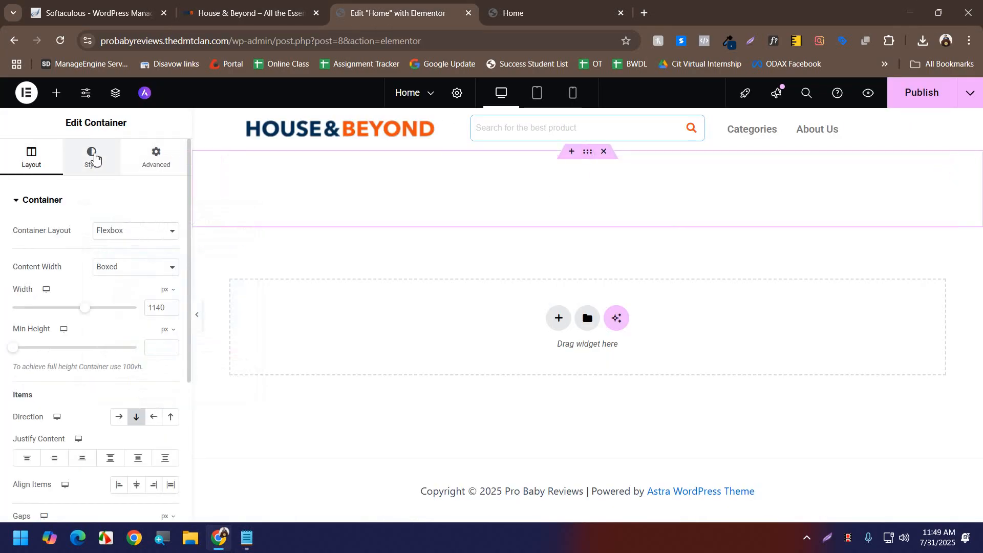
click(93, 157)
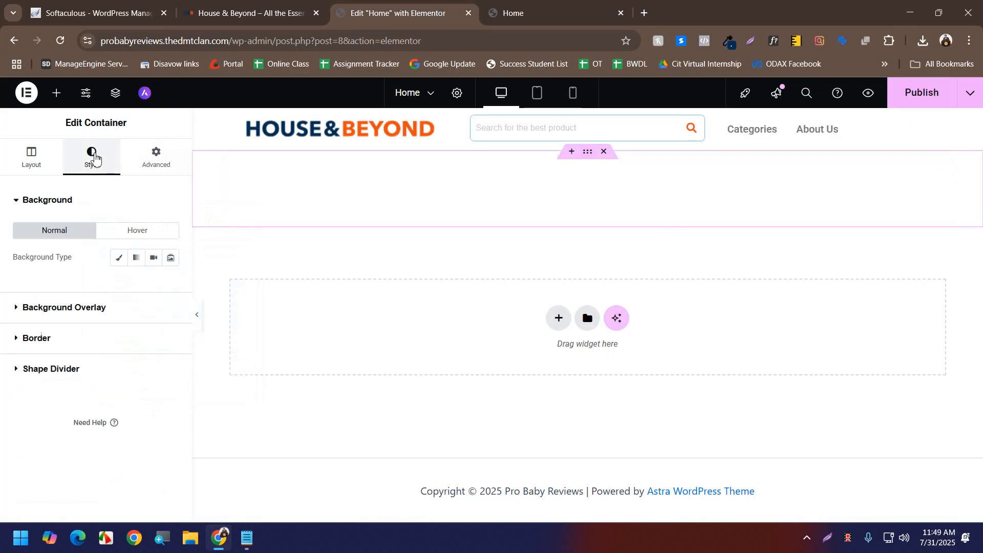
click(119, 259)
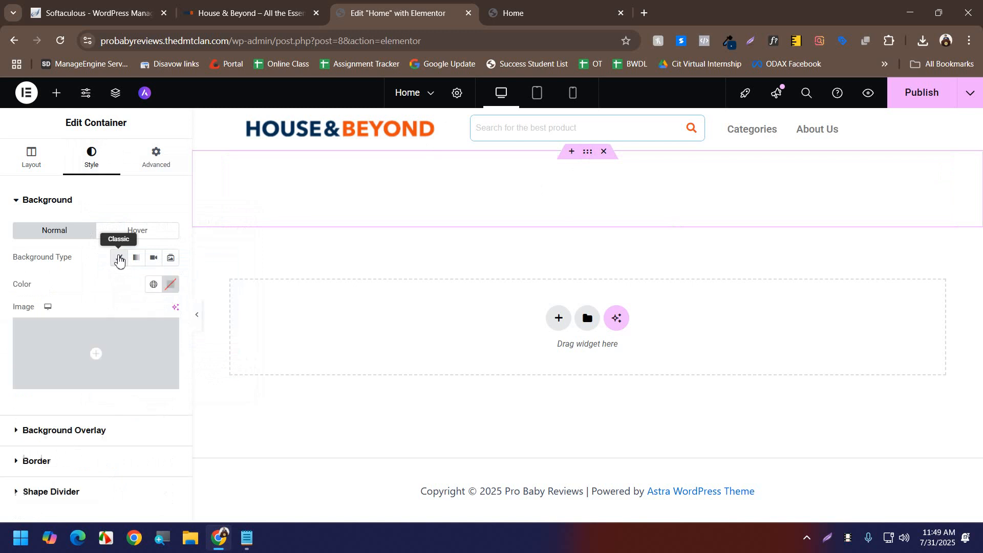
click(171, 284)
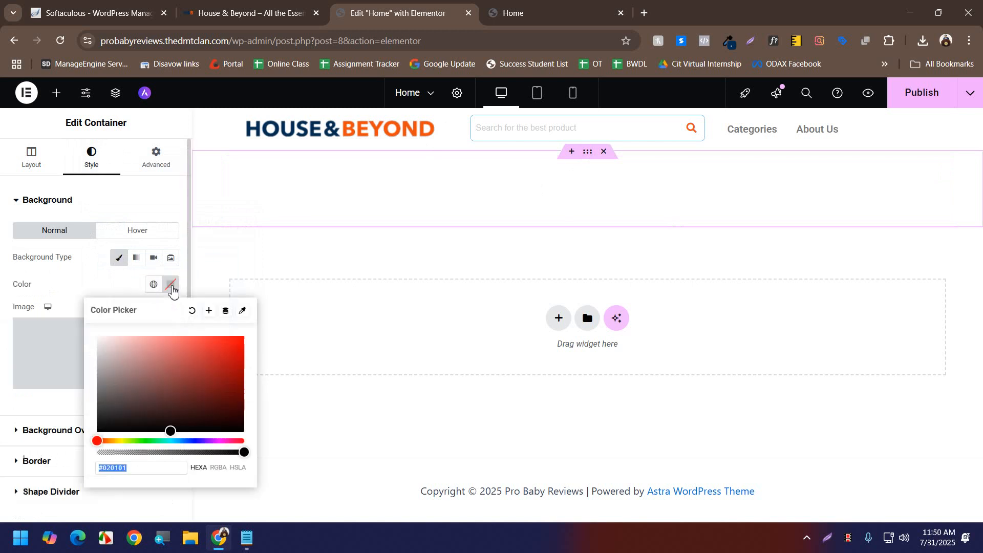
key(ctrl+v)
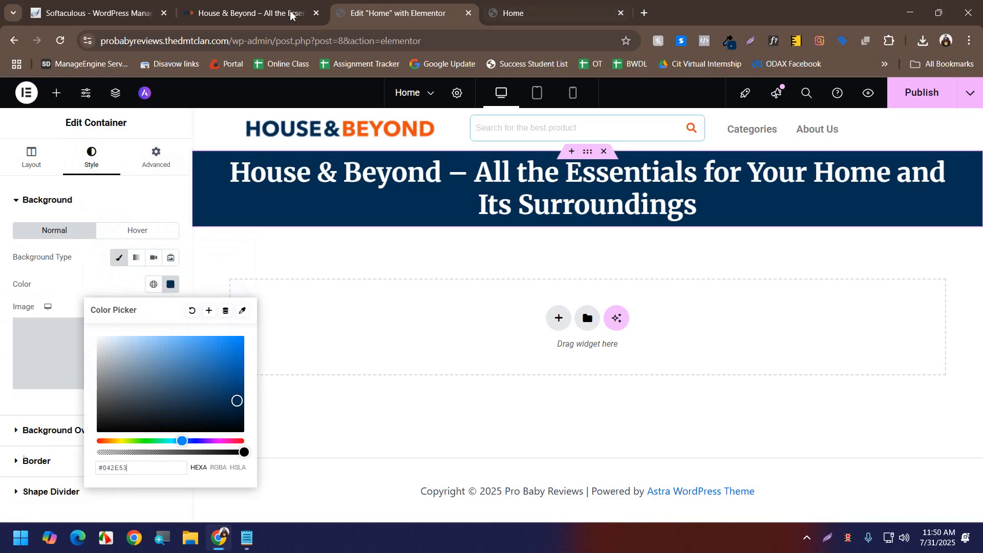
click(271, 8)
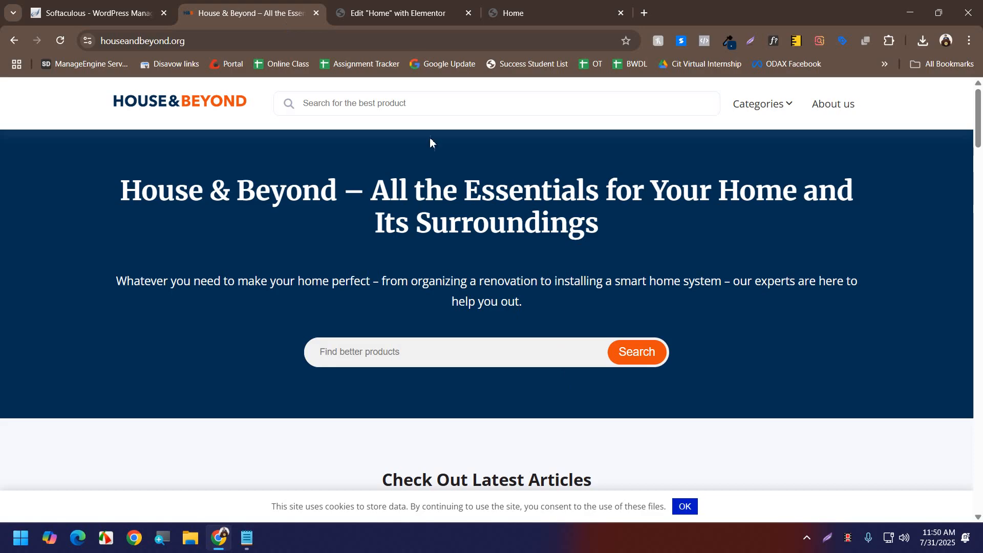
click(418, 5)
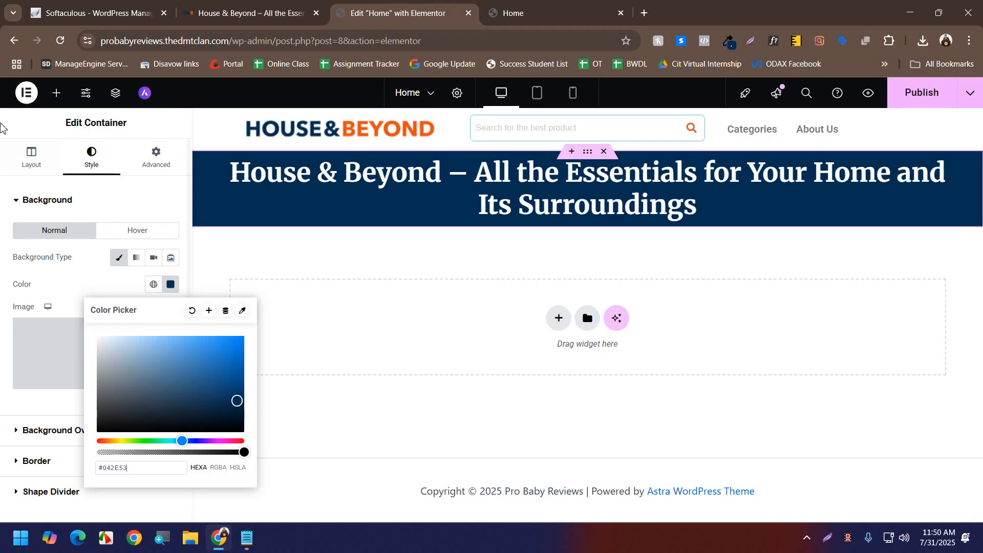
- Add a second Heading widget below the main heading inside the navy container
click(56, 95)
scroll(153, 333, down, 1)
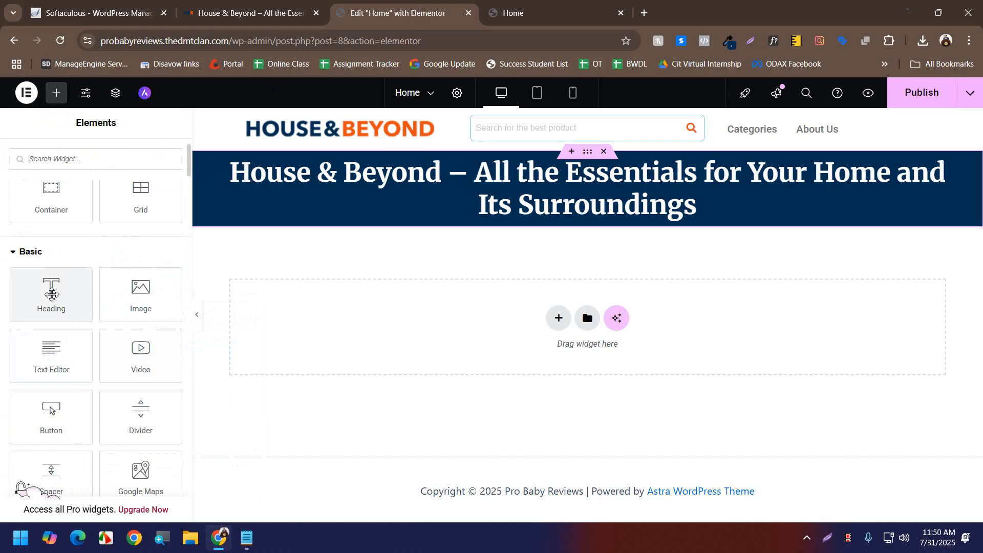
drag(51, 293, 467, 220)
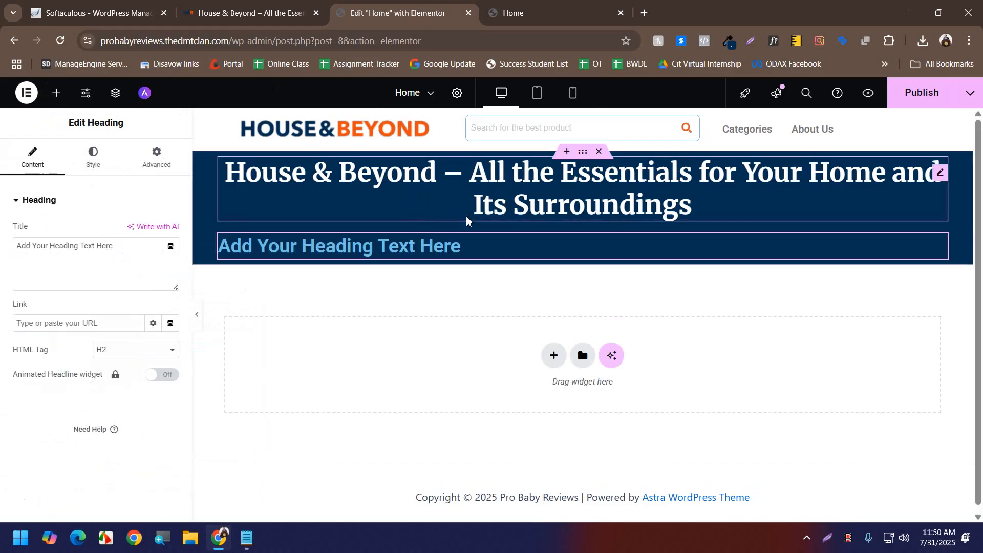
- Replace the new heading's title with House & Beyond's hero description, without the source line, and set its HTML tag to p
click(236, 5)
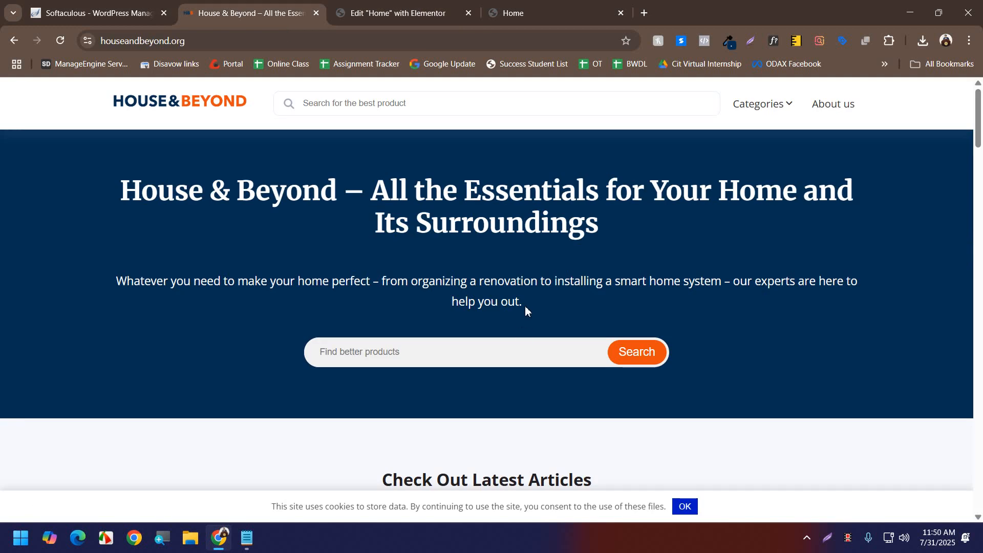
drag(523, 302, 106, 283)
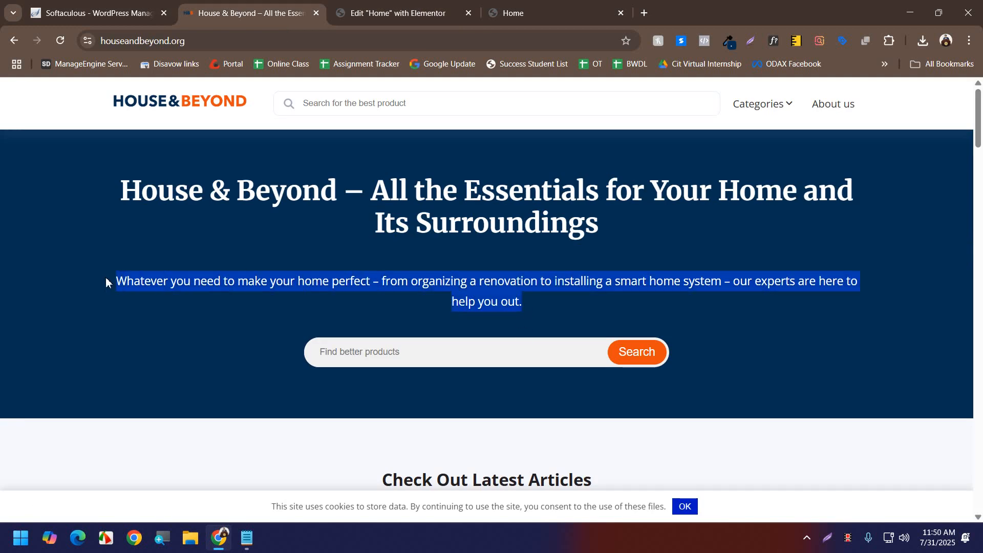
click(450, 13)
drag(125, 248, 0, 250)
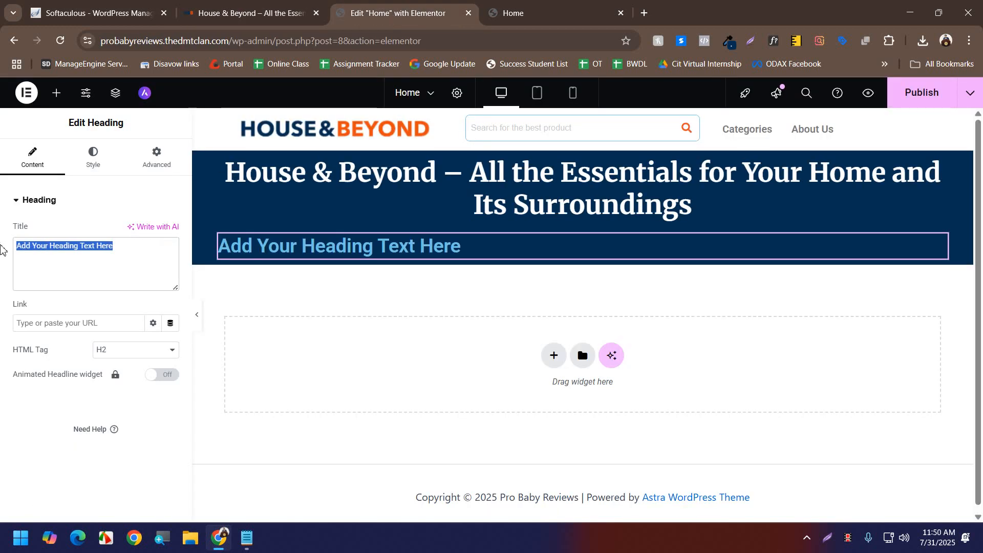
key(ctrl+v)
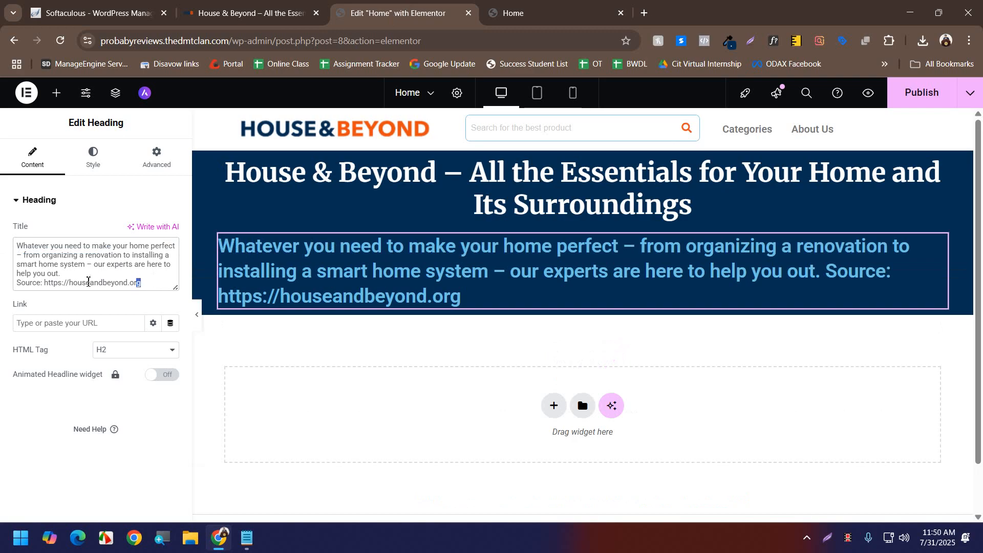
drag(88, 281, 7, 285)
key(BackSpace)
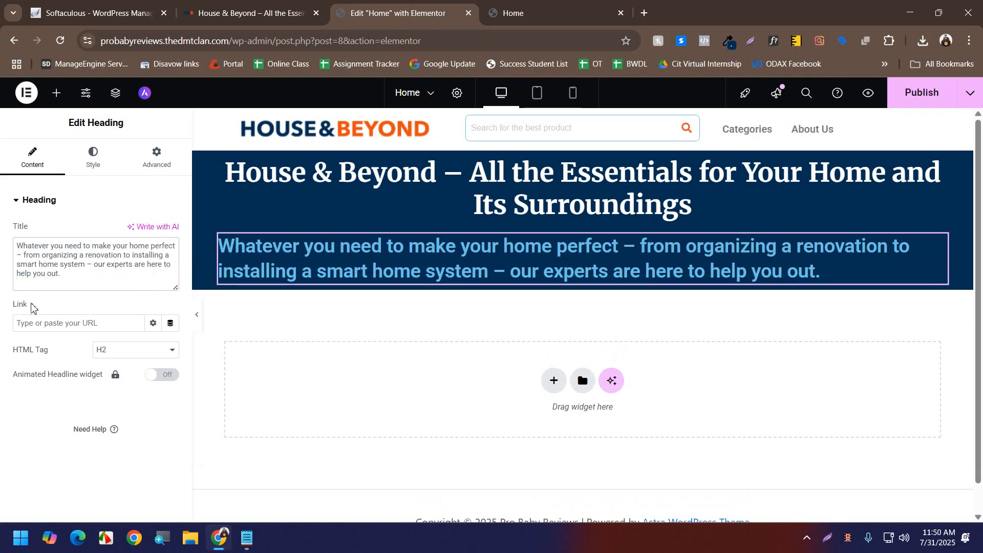
click(125, 357)
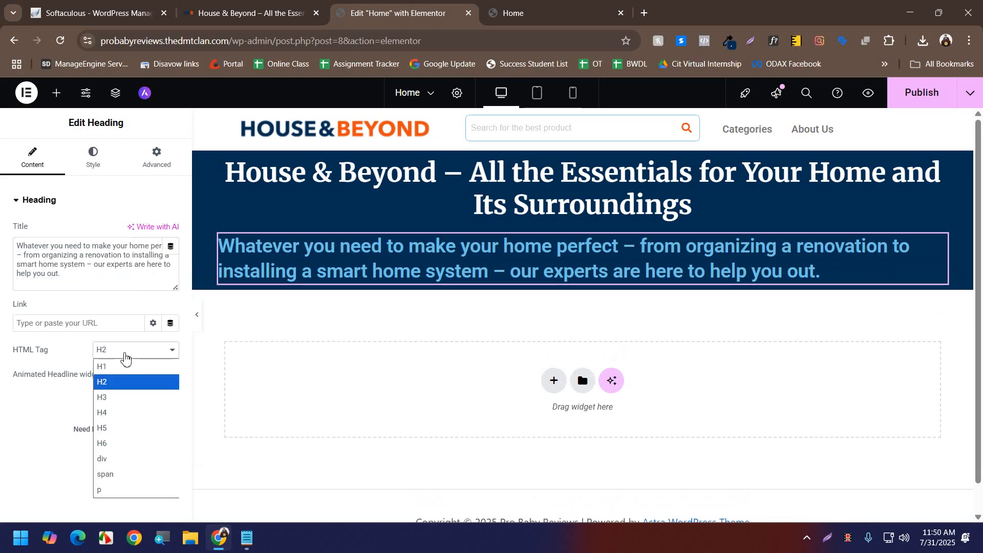
click(108, 490)
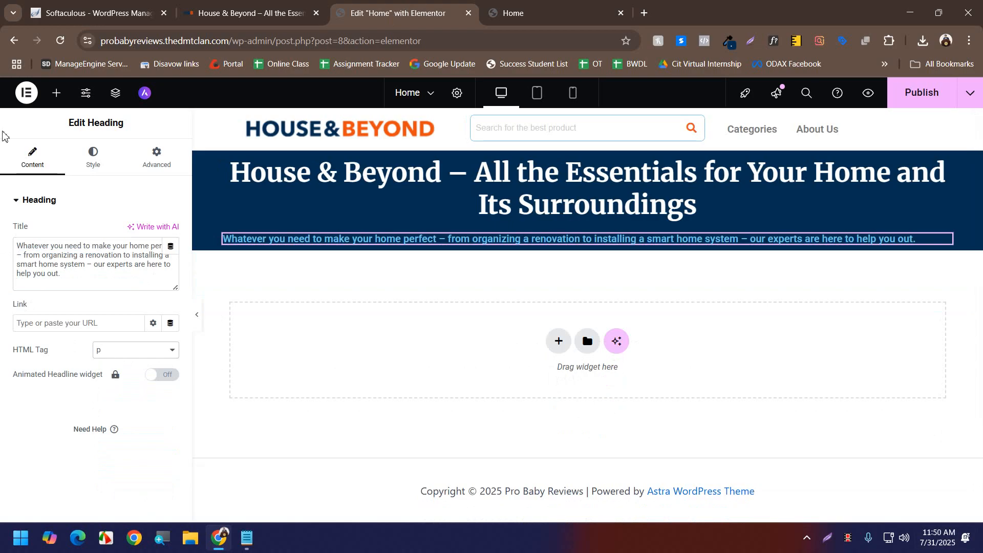
- Inspect the House & Beyond hero description's font details with WhatFont and return to the Home page's editor
click(287, 6)
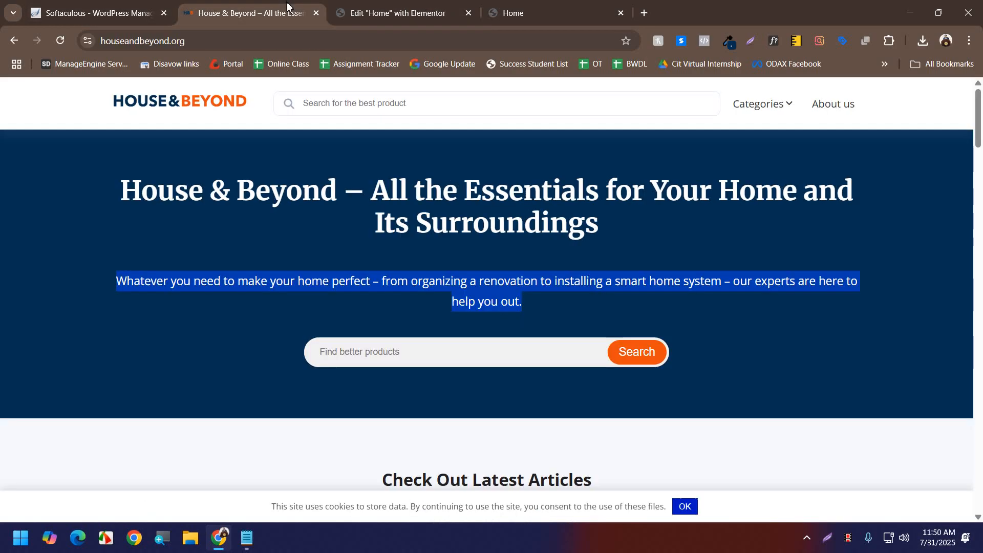
click(776, 41)
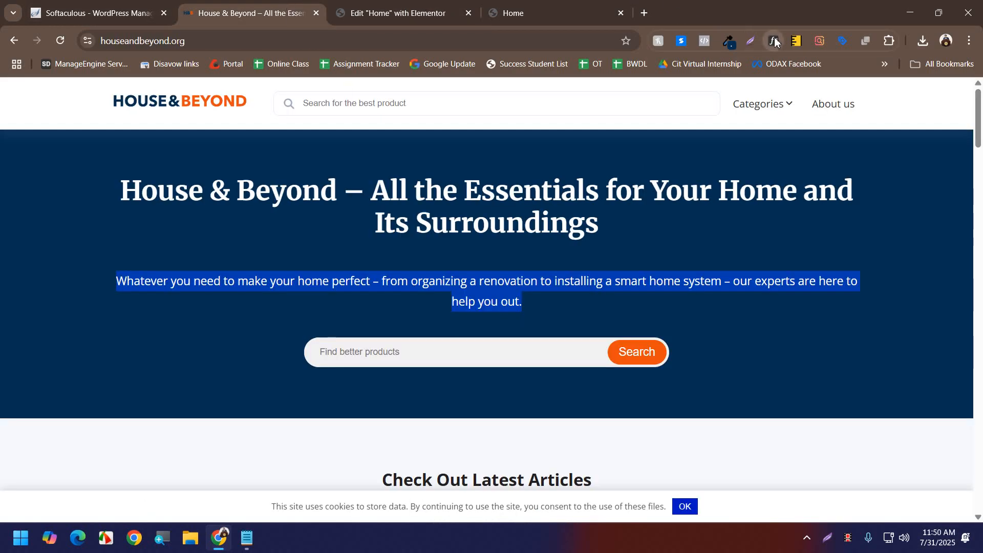
click(493, 283)
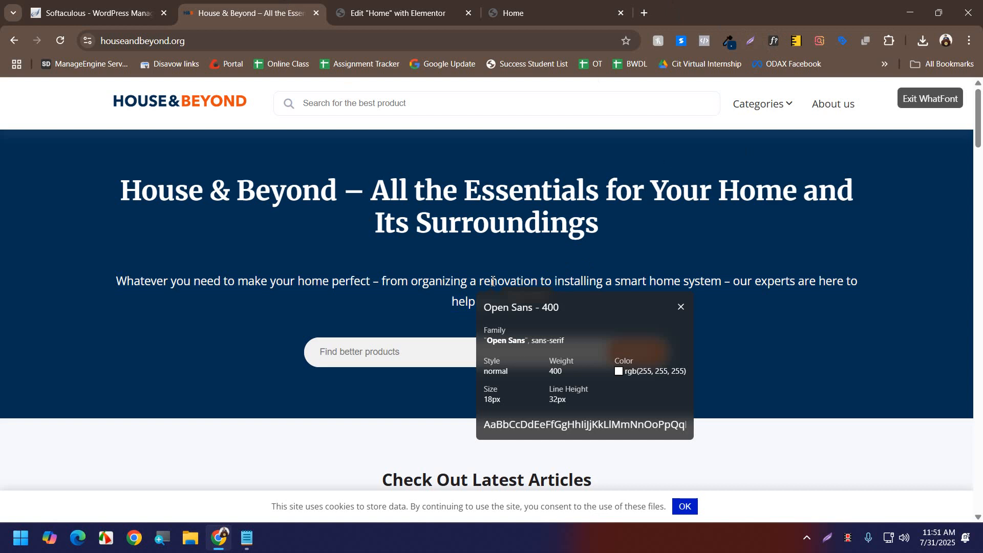
click(404, 11)
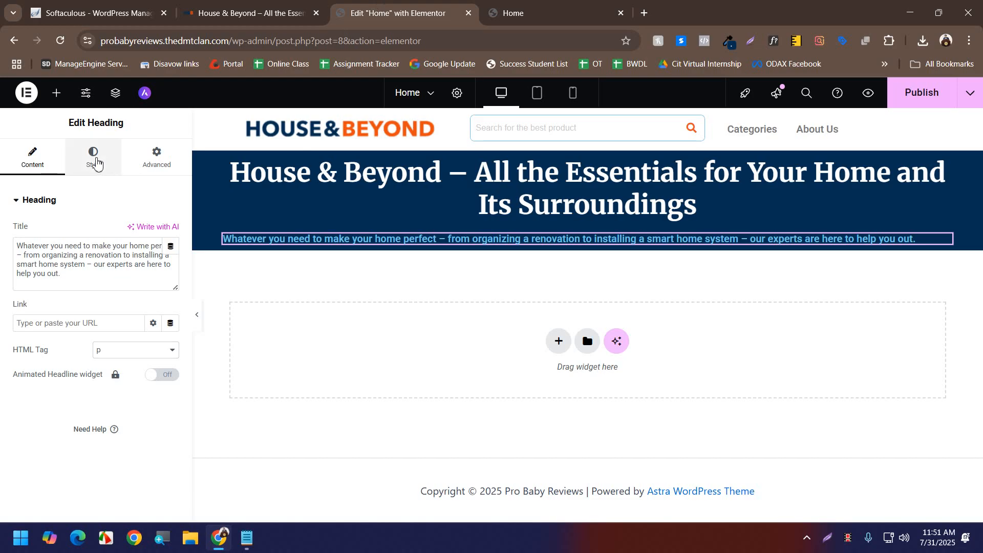
- Center the description heading and open its typography settings
click(102, 162)
click(136, 231)
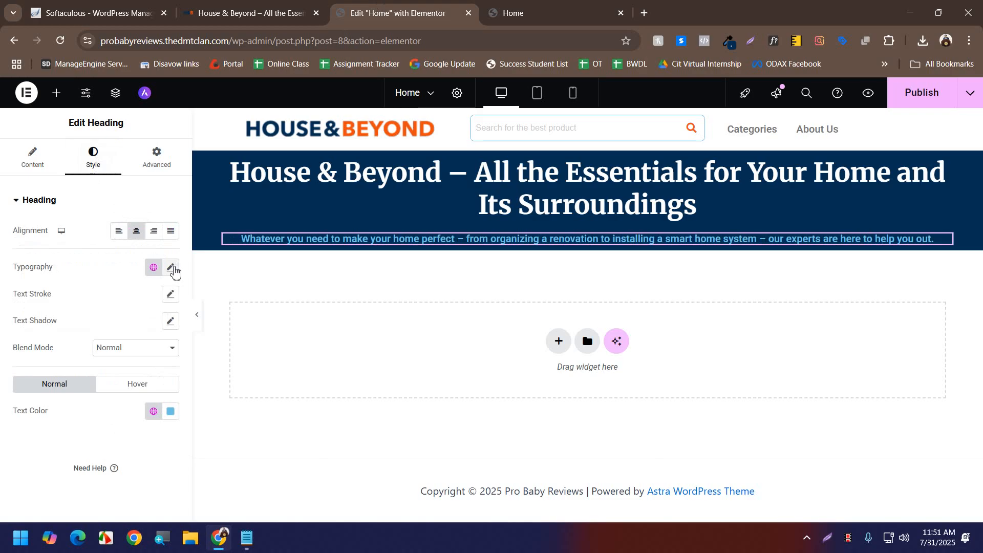
click(175, 271)
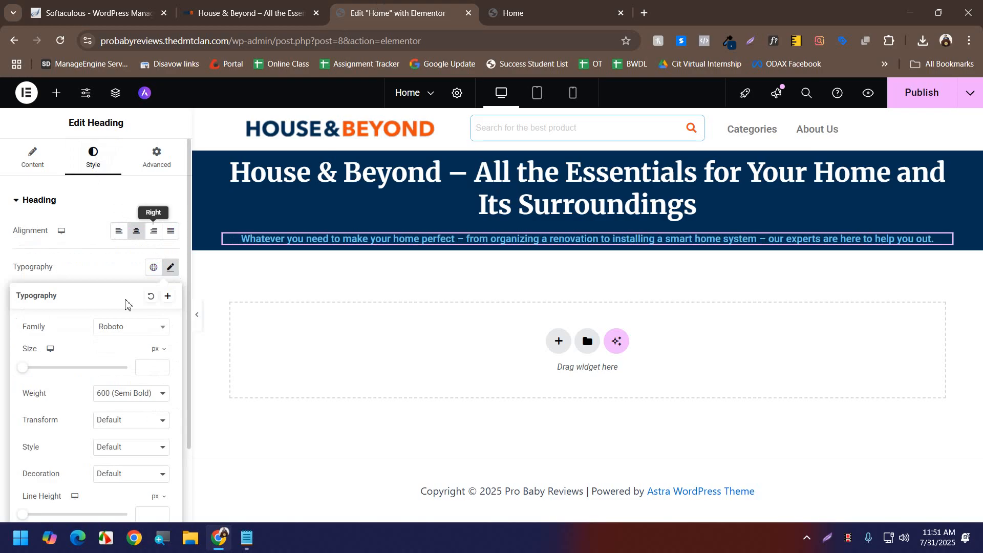
- Set the subheading's typography to the Open Sans family at 18 px, following the House & Beyond reference page
click(117, 330)
text(open)
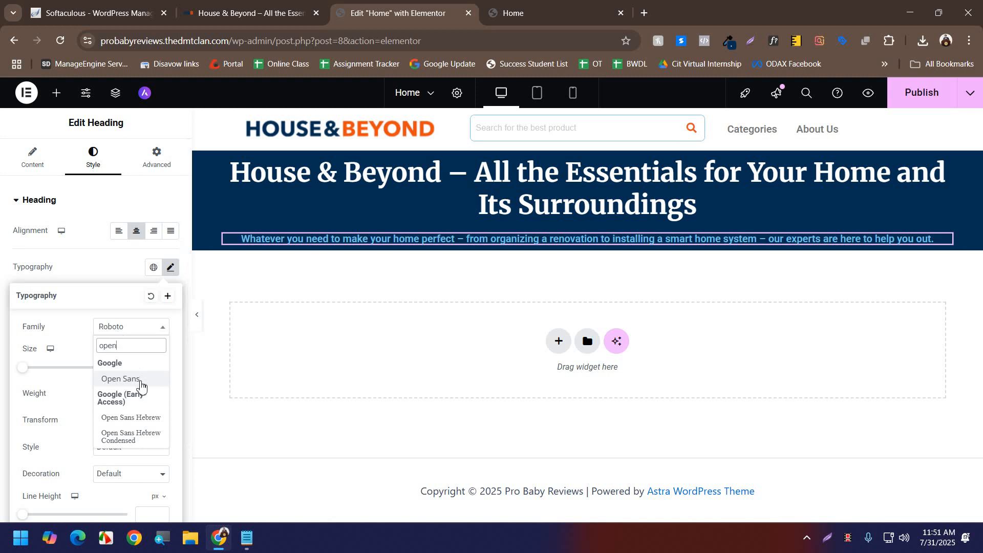
click(140, 379)
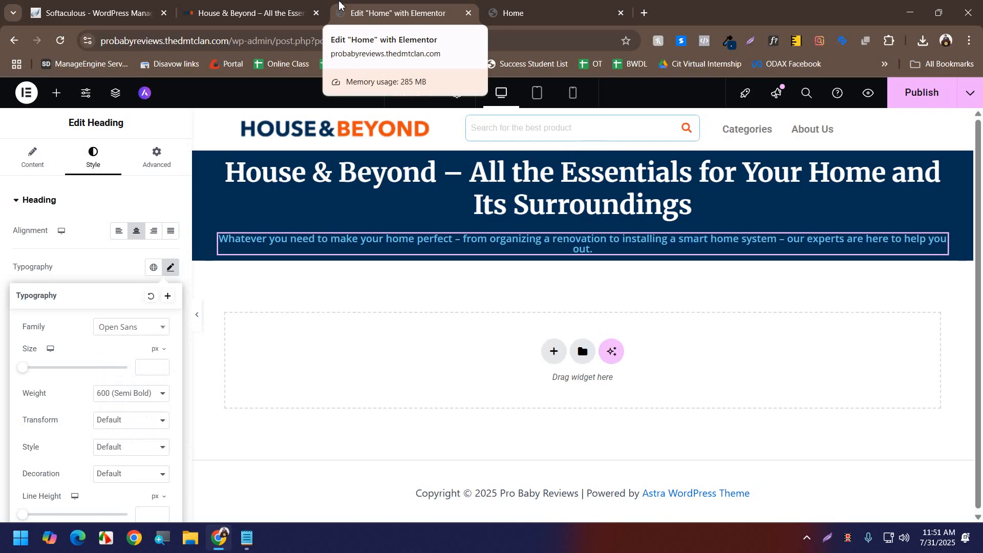
click(271, 6)
click(380, 6)
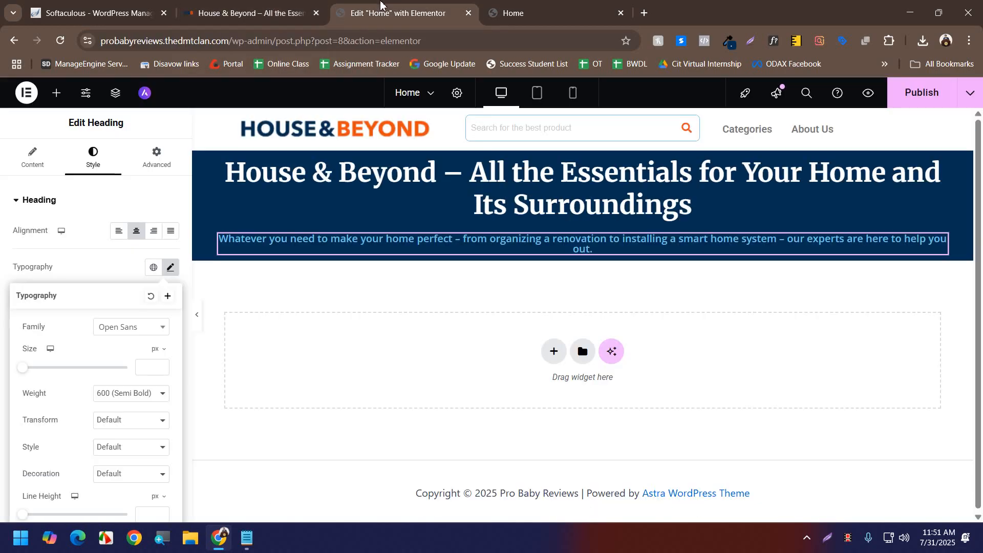
click(218, 5)
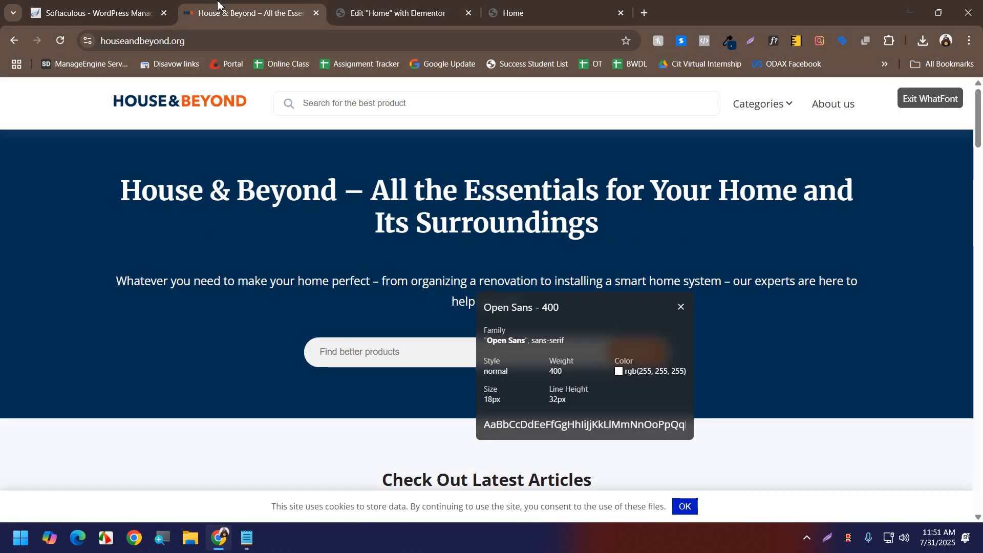
click(338, 6)
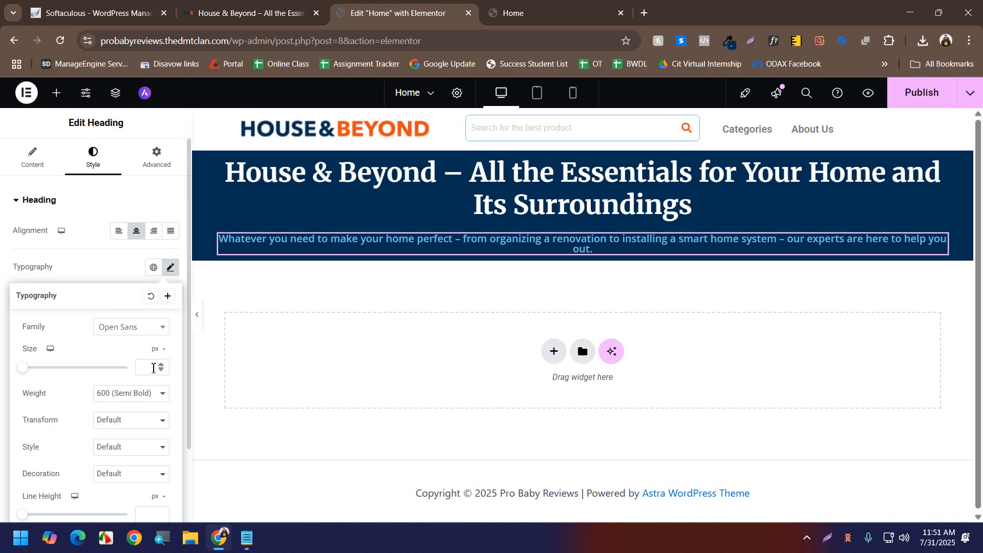
text(18)
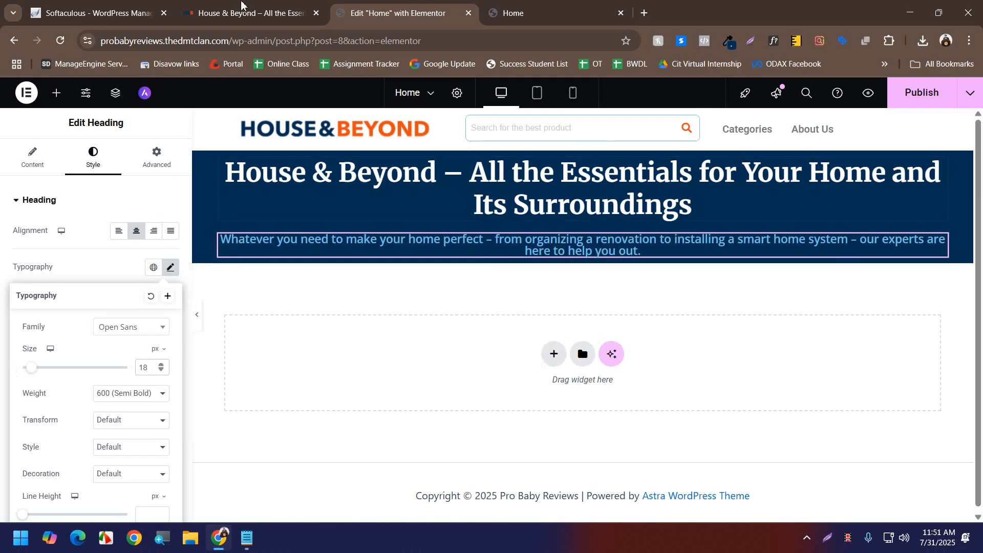
- Match the subheading to the reference page with a 32 px line height and a weight of 400 (Normal)
click(252, 11)
click(387, 10)
text(32)
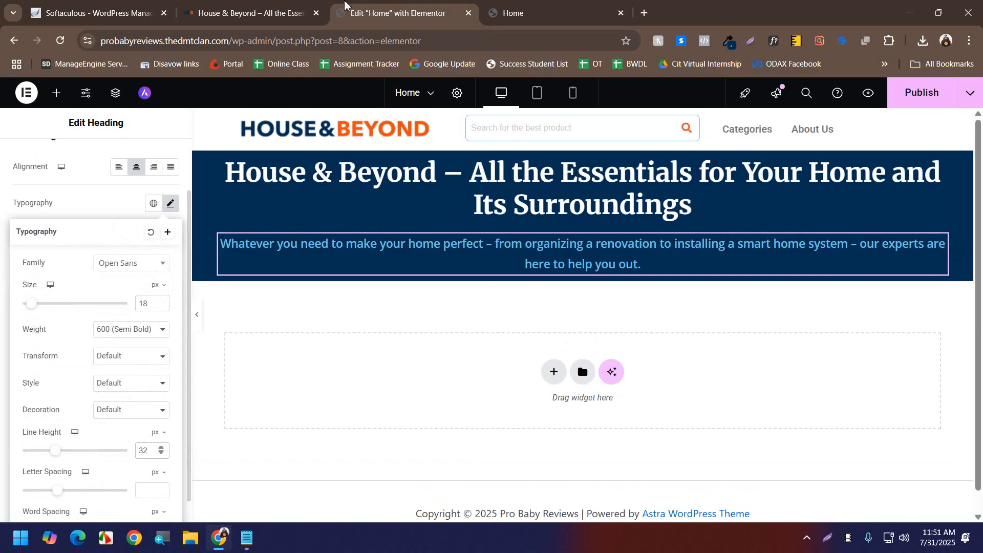
click(280, 6)
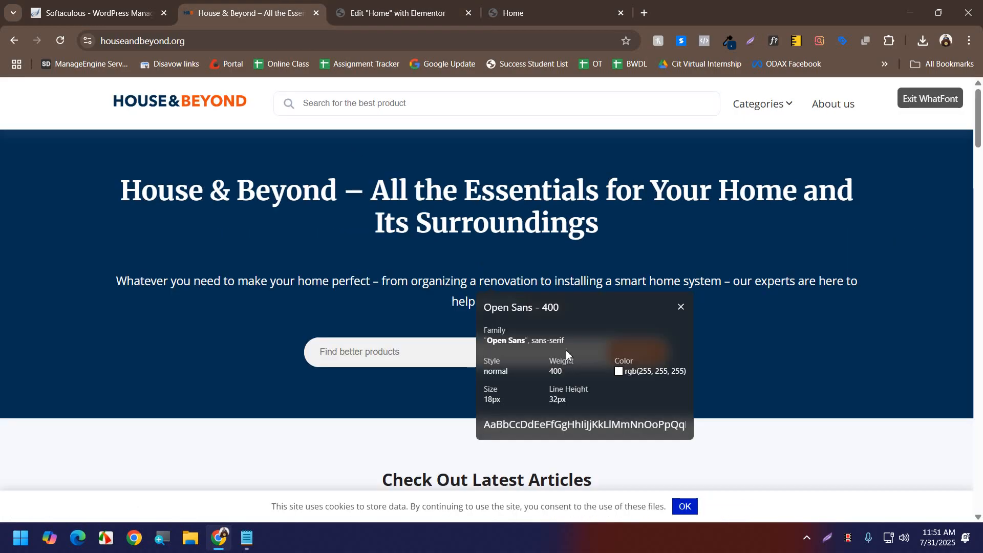
click(393, 10)
click(134, 329)
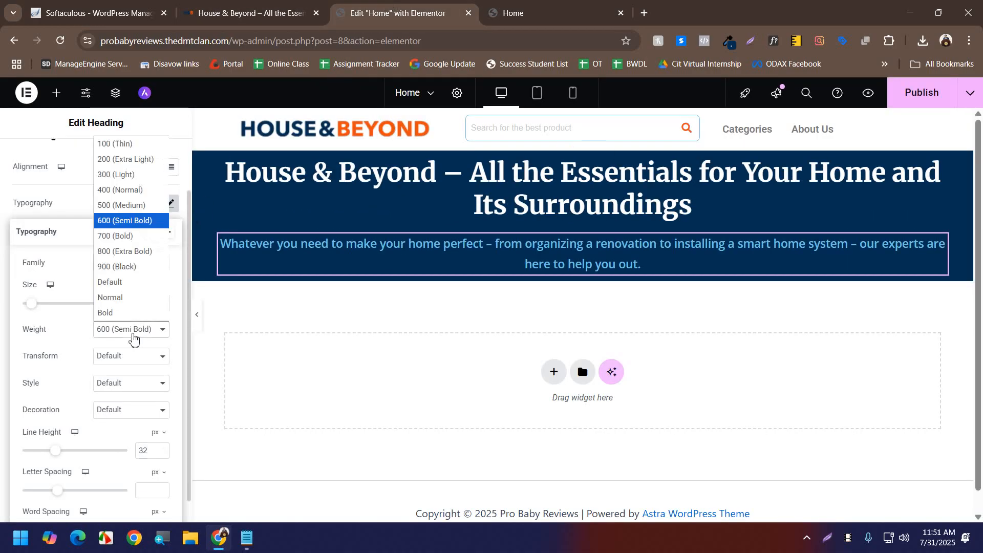
click(129, 190)
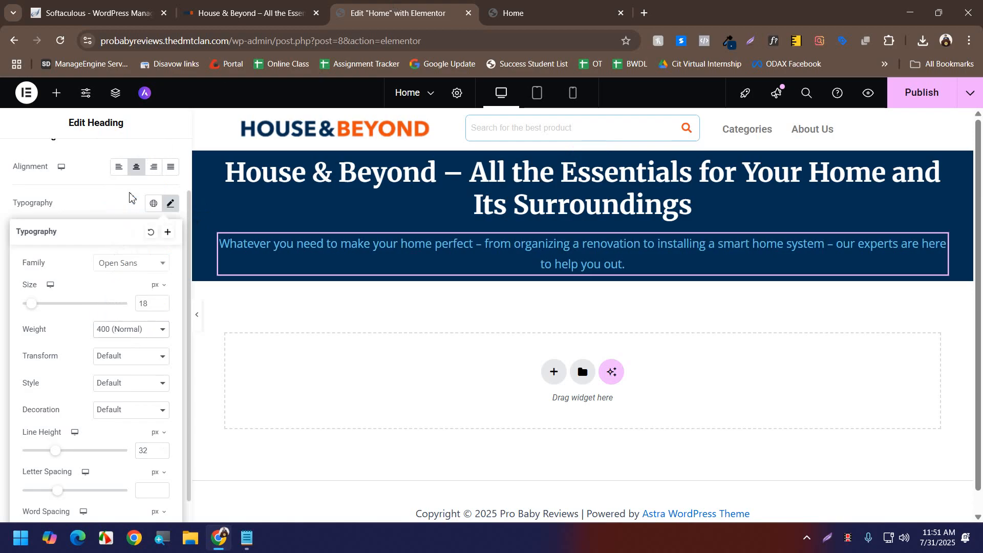
- Compare the subheading's line wrapping with the reference page and set its font size to 17.5 px
click(249, 13)
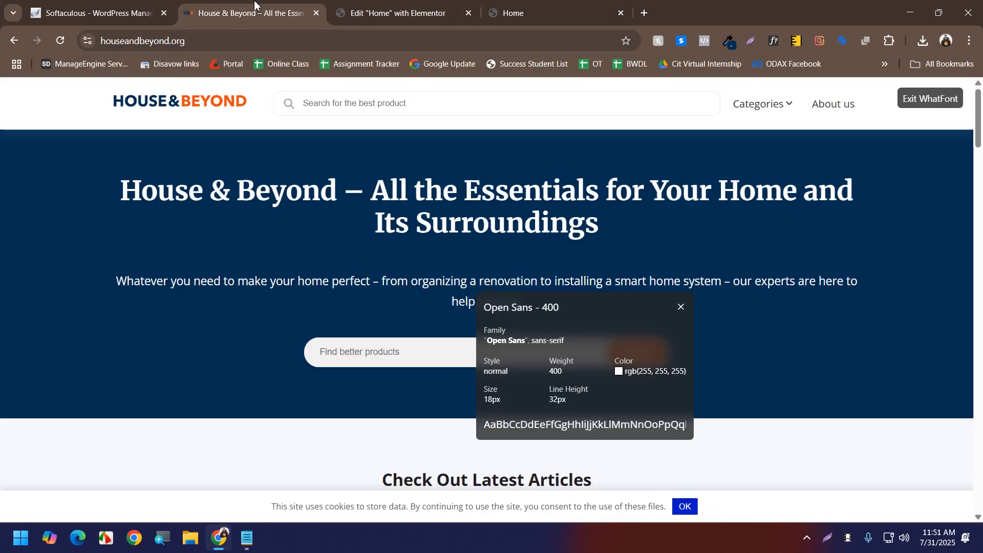
click(393, 10)
click(161, 307)
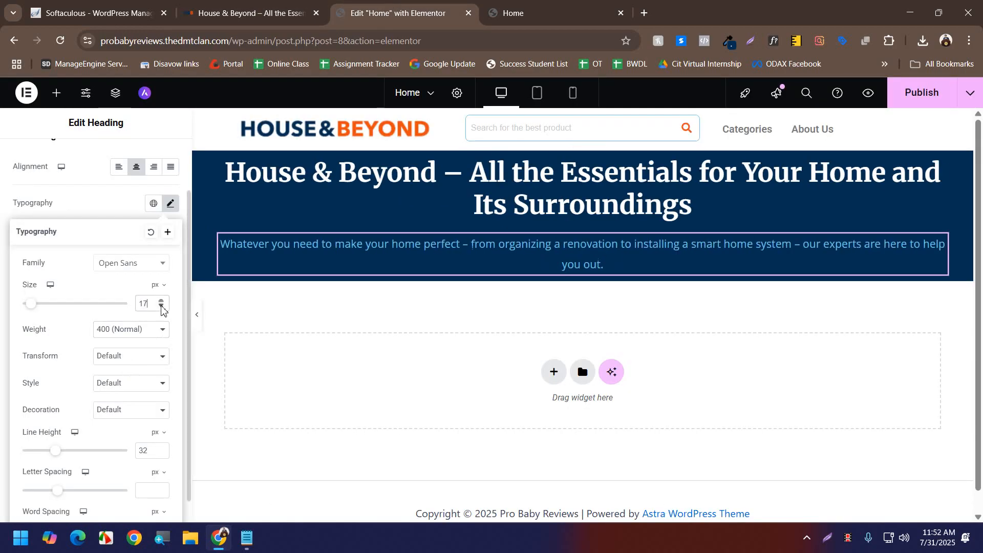
drag(149, 304, 137, 317)
text(17.5)
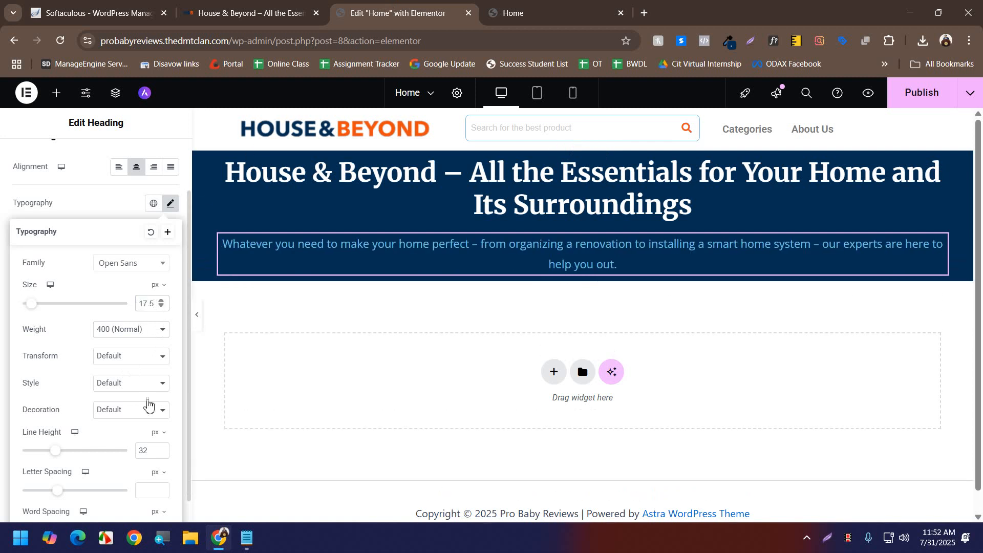
- Compare the full-width page preview with the reference page's hero section and dismiss the font details there
click(197, 320)
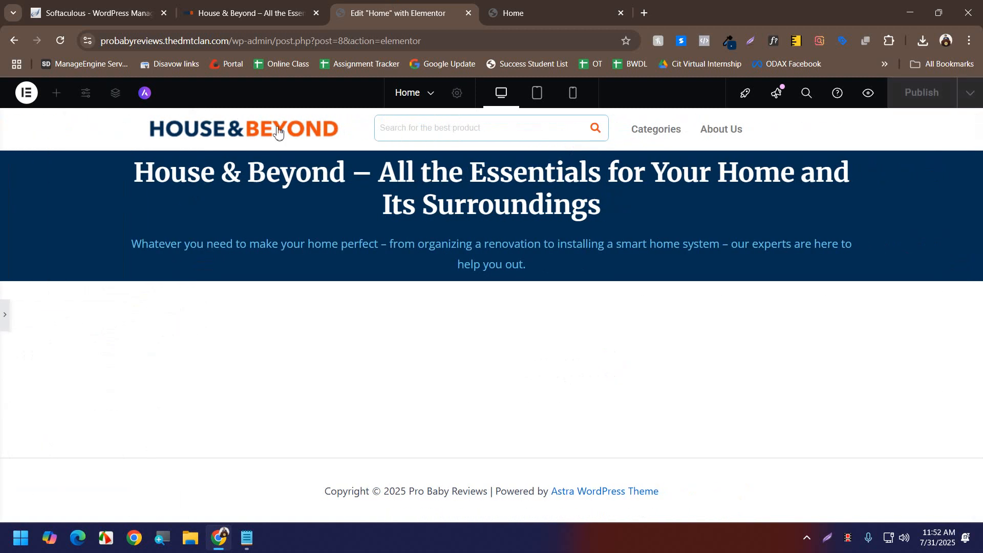
click(241, 11)
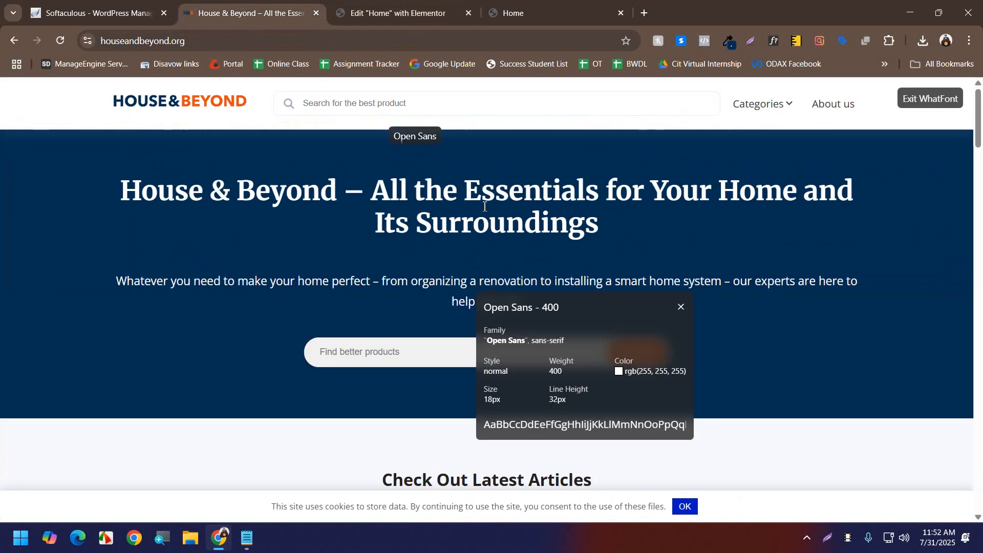
click(682, 307)
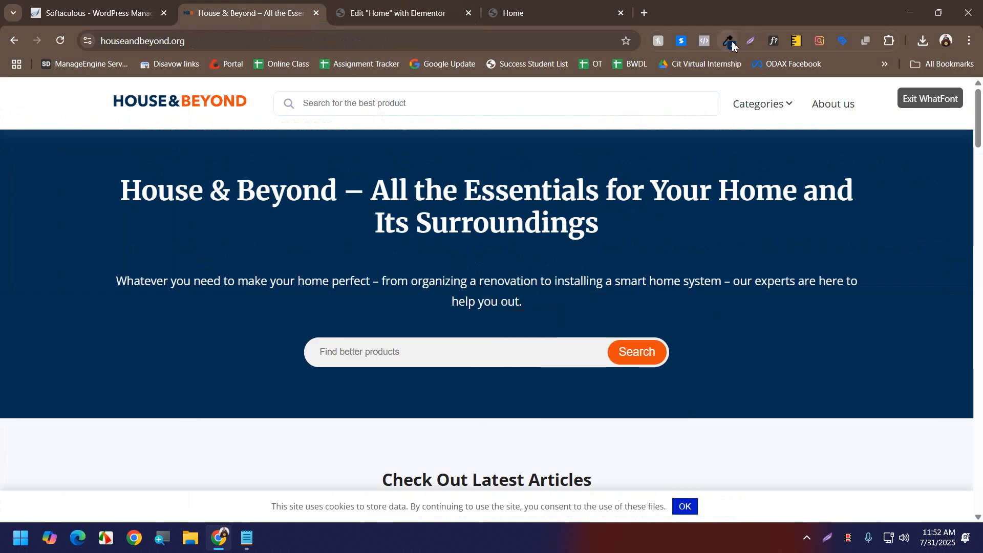
- Set the subheading's text color to #FFFFFF in the Elementor editor
click(384, 6)
click(5, 319)
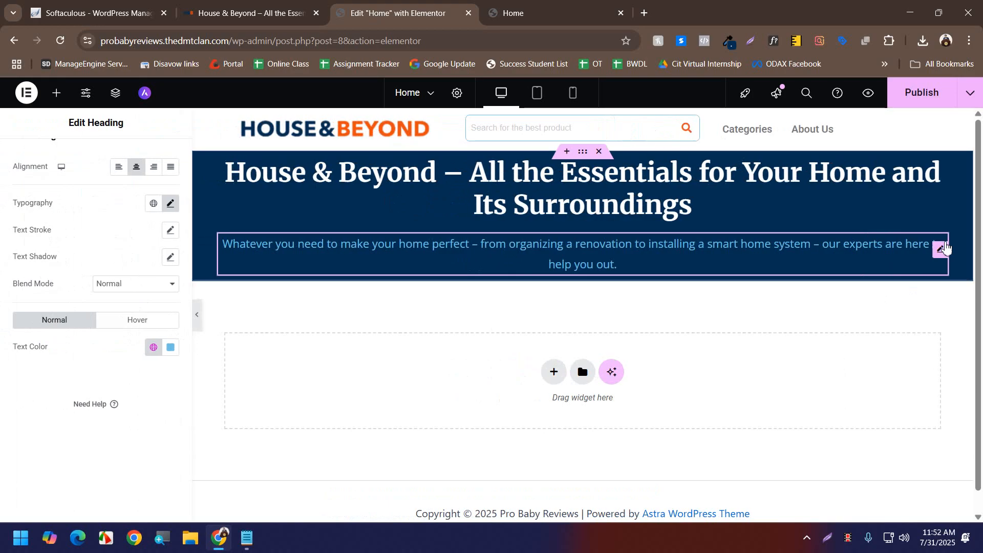
click(171, 347)
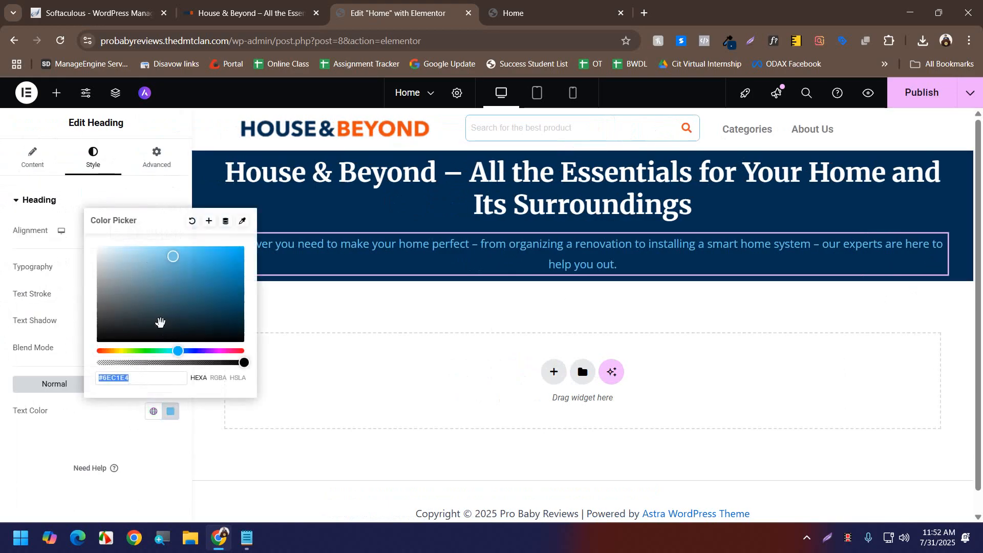
text(#FFFFFF)
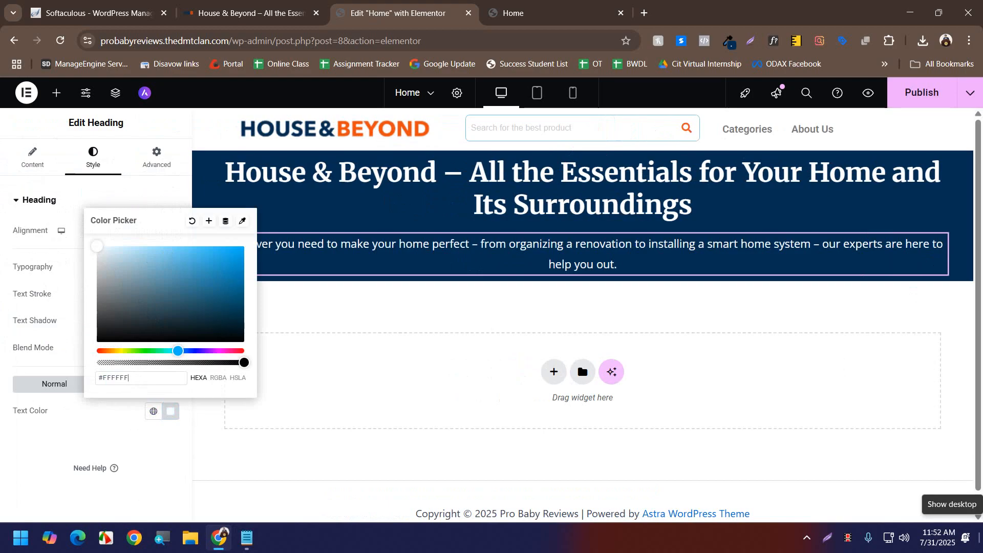
click(3, 448)
- Check the reference hero section and add the unlocked UAE Search widget below the subheading
click(307, 5)
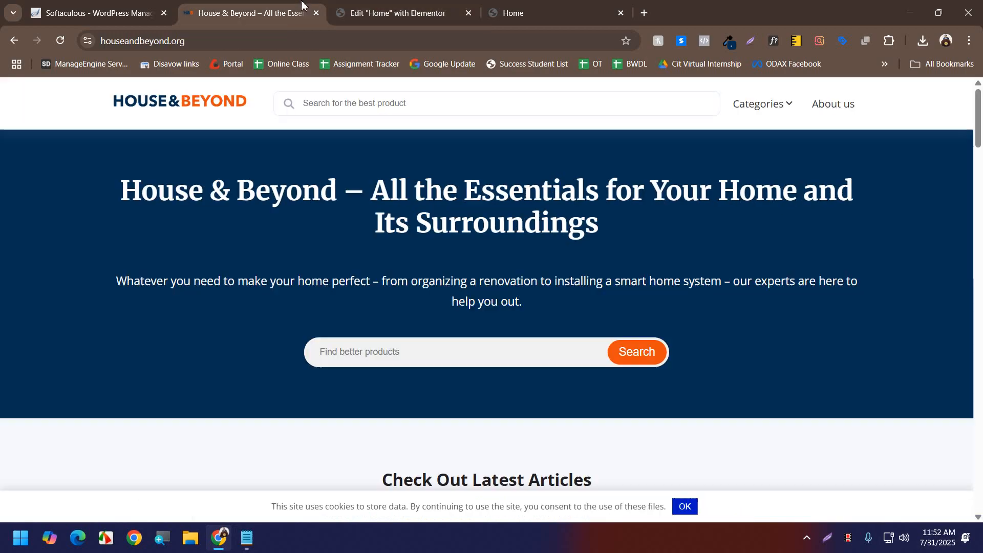
click(410, 7)
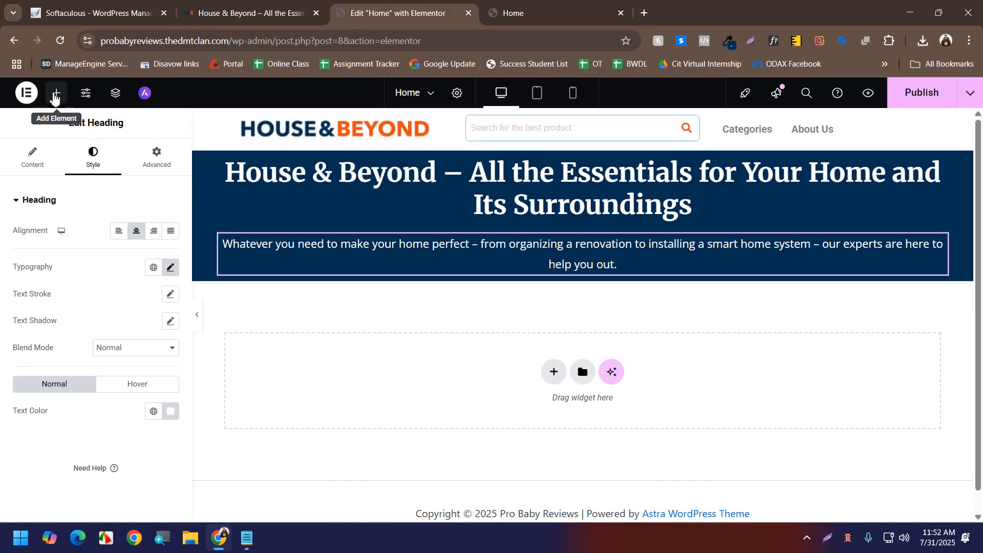
click(55, 96)
text(se)
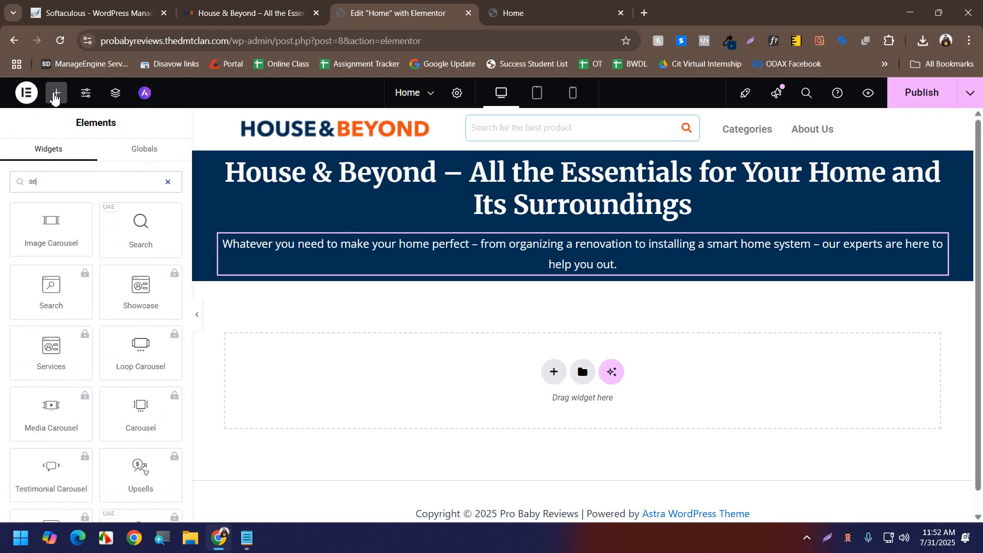
text(arch)
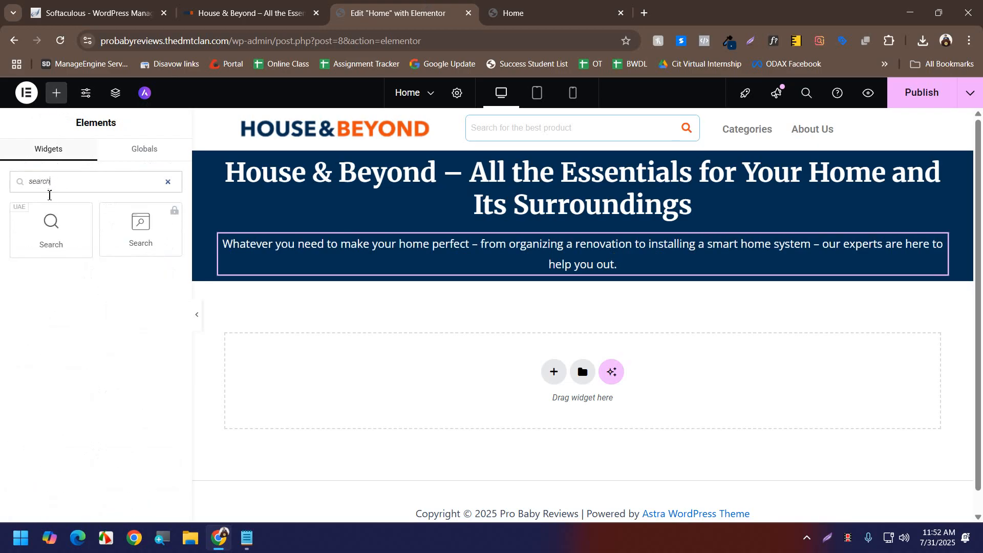
drag(51, 225, 613, 267)
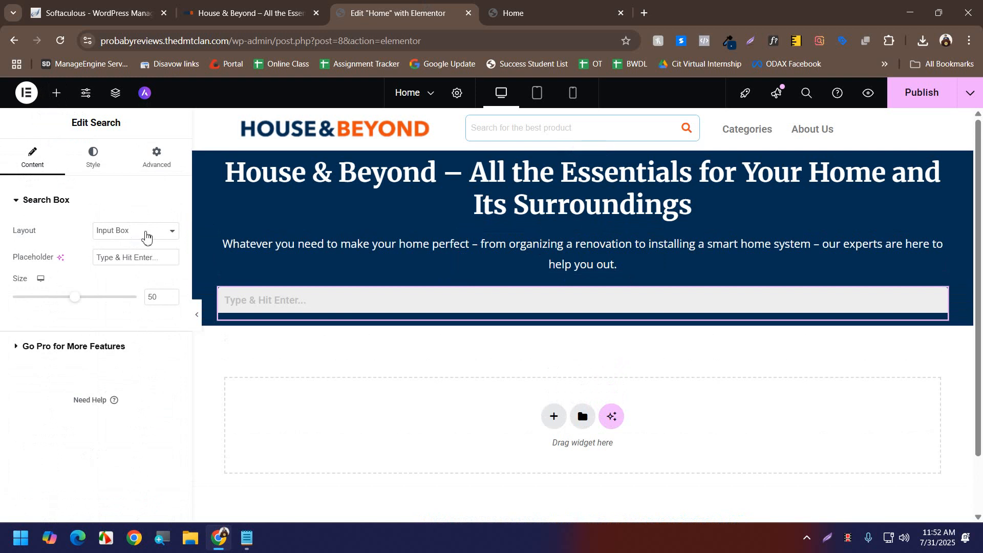
- Set the search box's layout to Input Box With Button and its size to 40
click(146, 230)
click(137, 278)
double_click(152, 297)
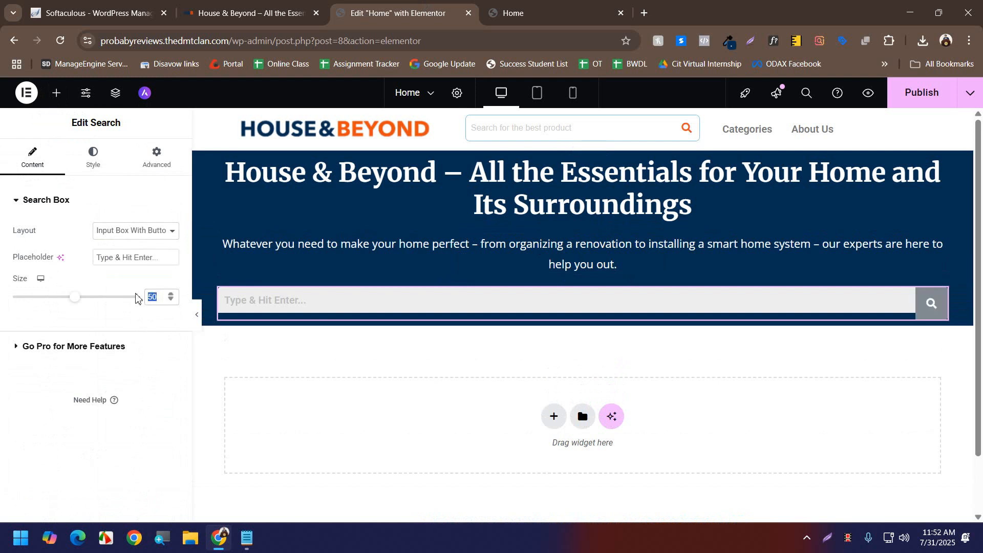
text(40)
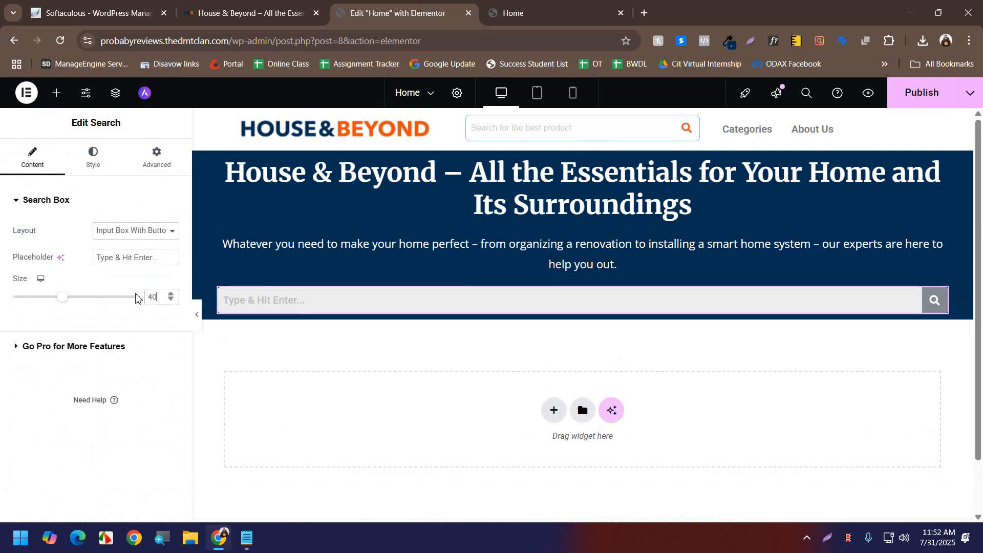
- Check the reference search box's wording and set the new search box's placeholder to "Find Better Products"
click(241, 13)
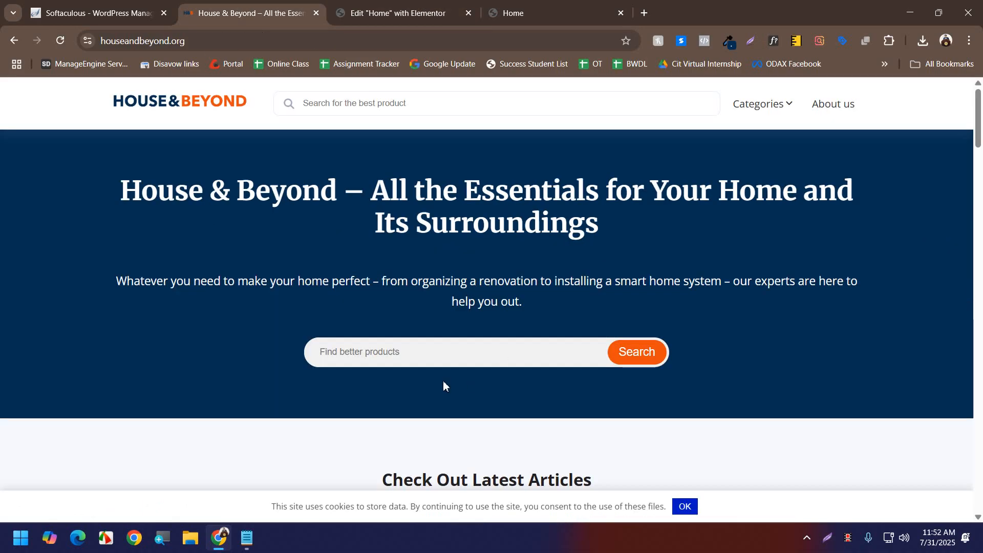
click(398, 13)
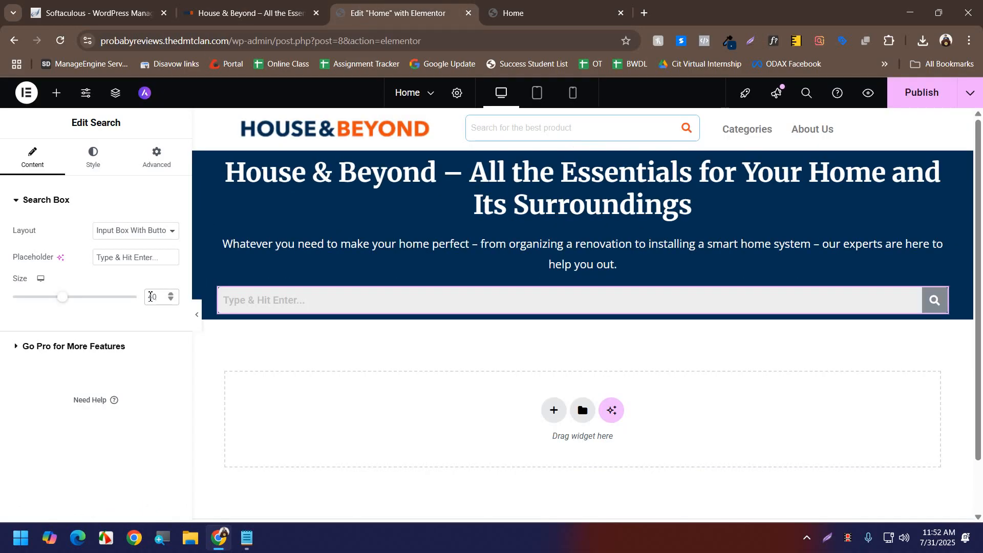
drag(174, 262, 44, 260)
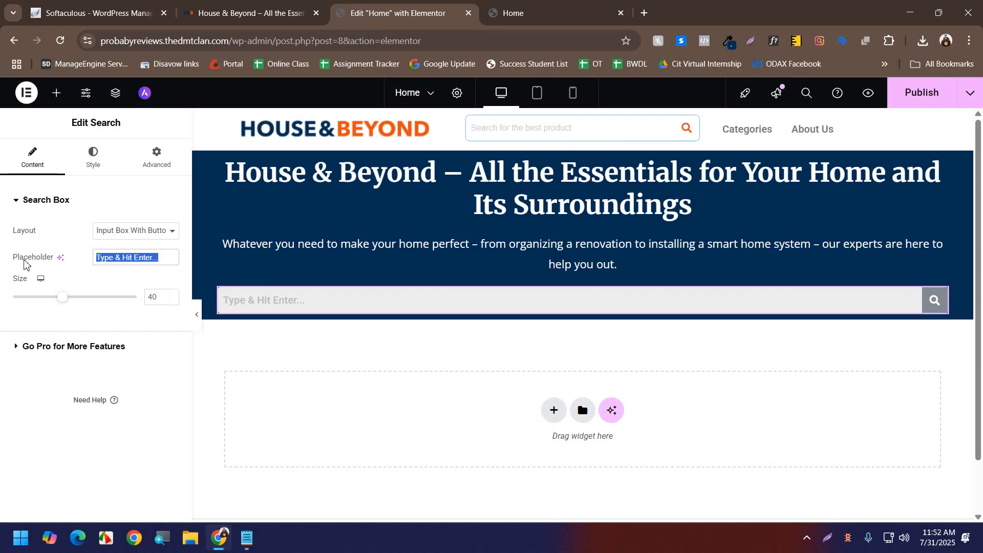
text(Find Be)
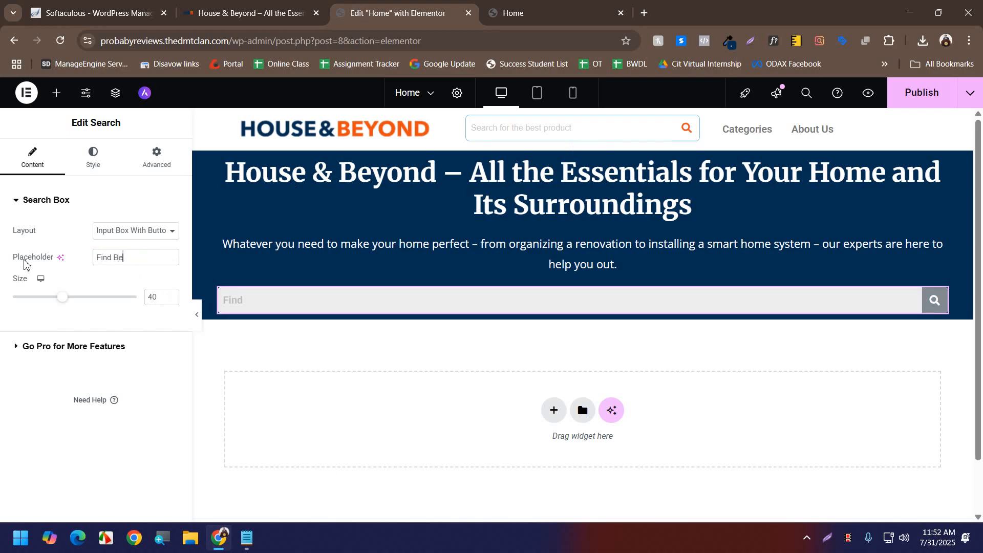
text(tter Produc)
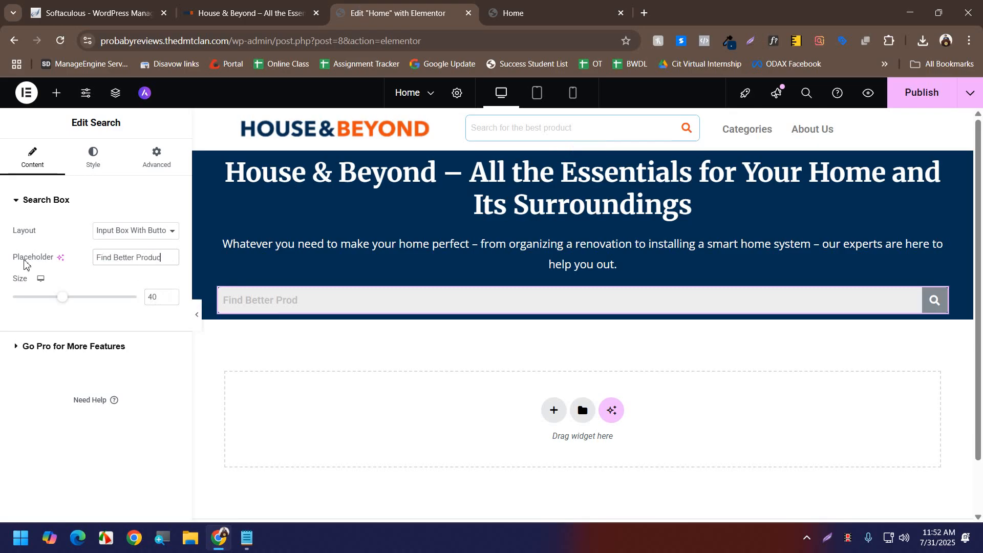
text(ts)
- Open the search box's style settings and inspect the reference search placeholder's font with WhatFont
click(86, 171)
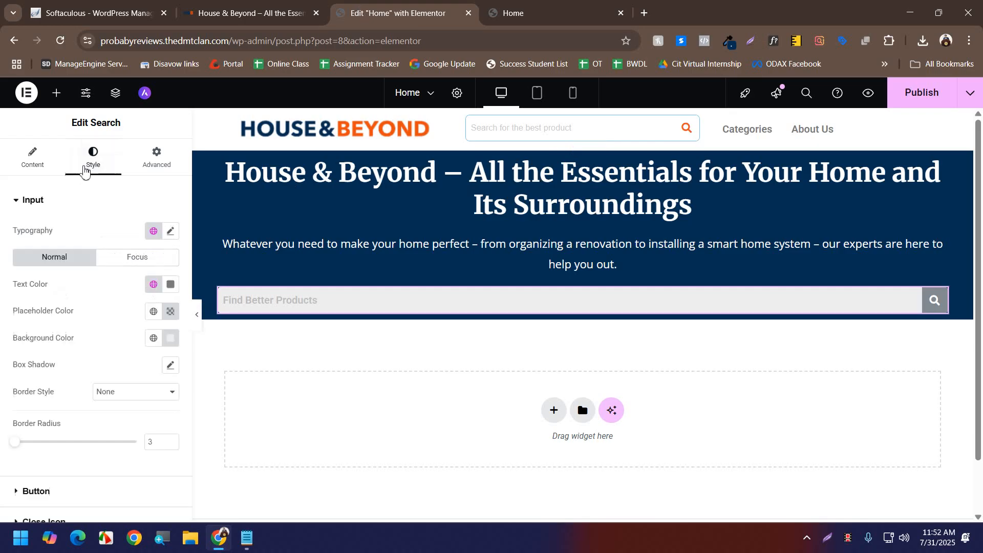
click(274, 7)
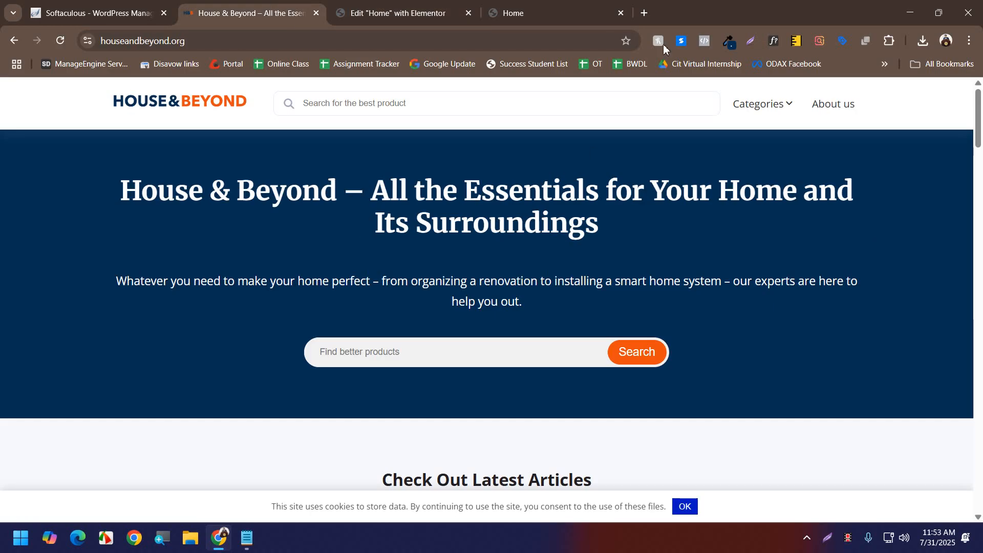
click(766, 40)
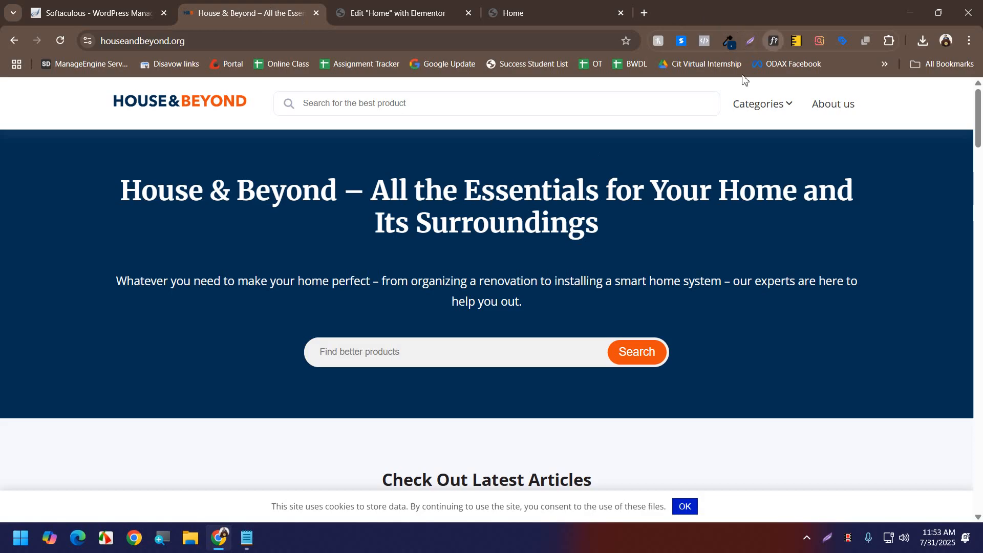
click(367, 354)
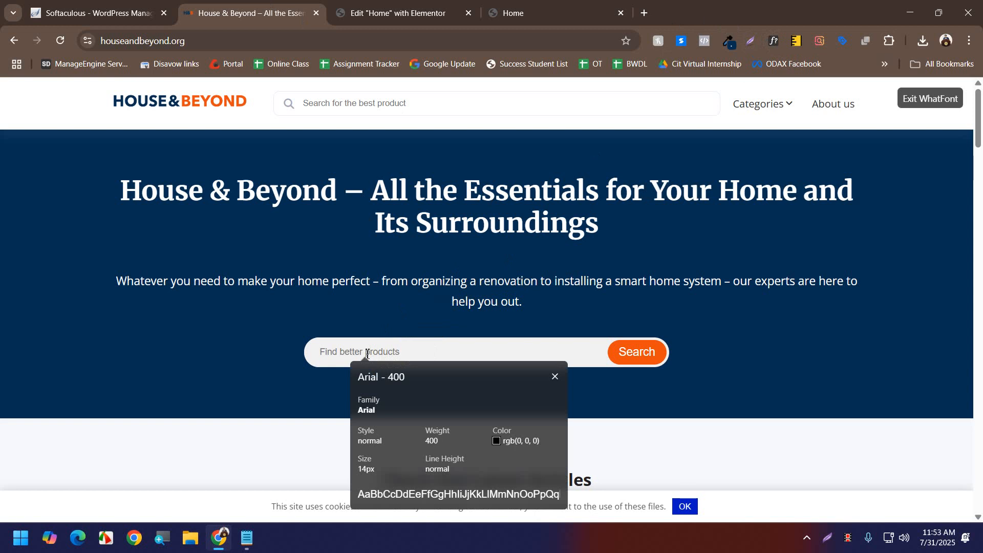
- Set the new search box's input typography to Arial, 14 px, weight 400 (Normal), matching the reference placeholder
click(389, 13)
click(172, 235)
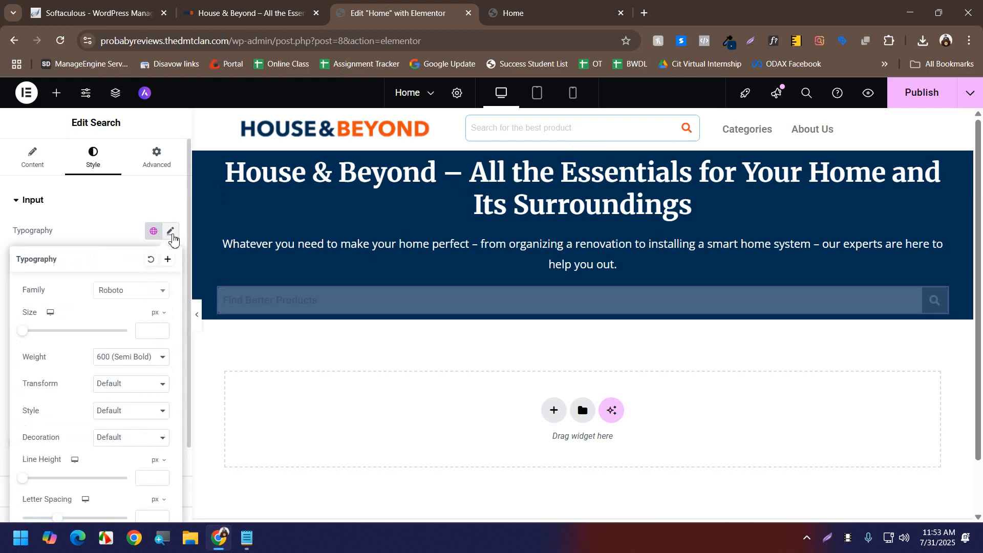
click(120, 296)
text(ar)
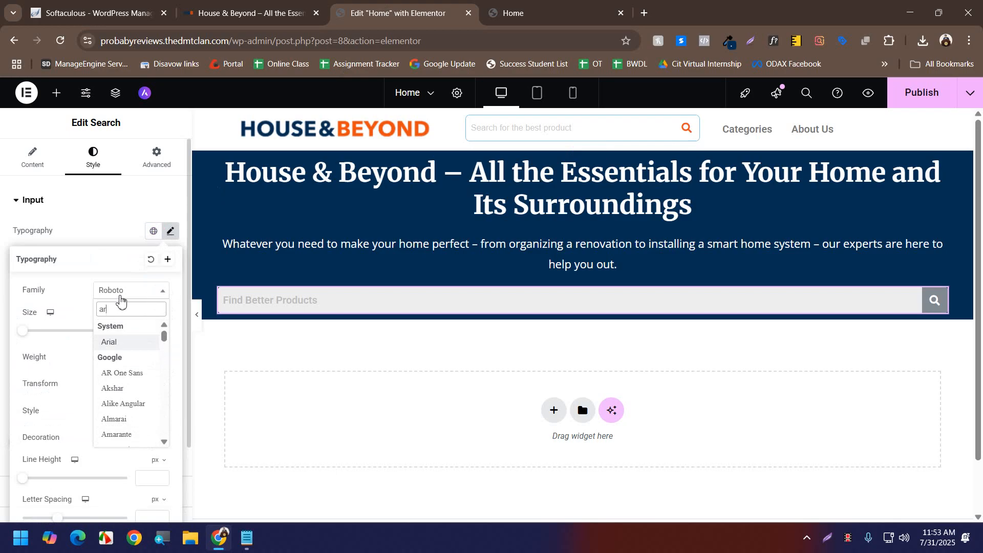
click(122, 342)
click(250, 11)
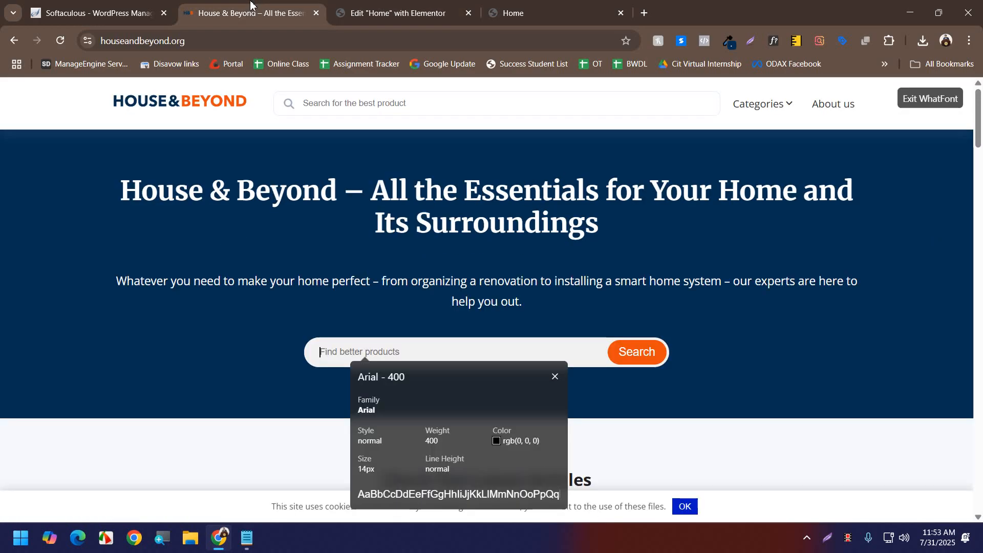
click(390, 13)
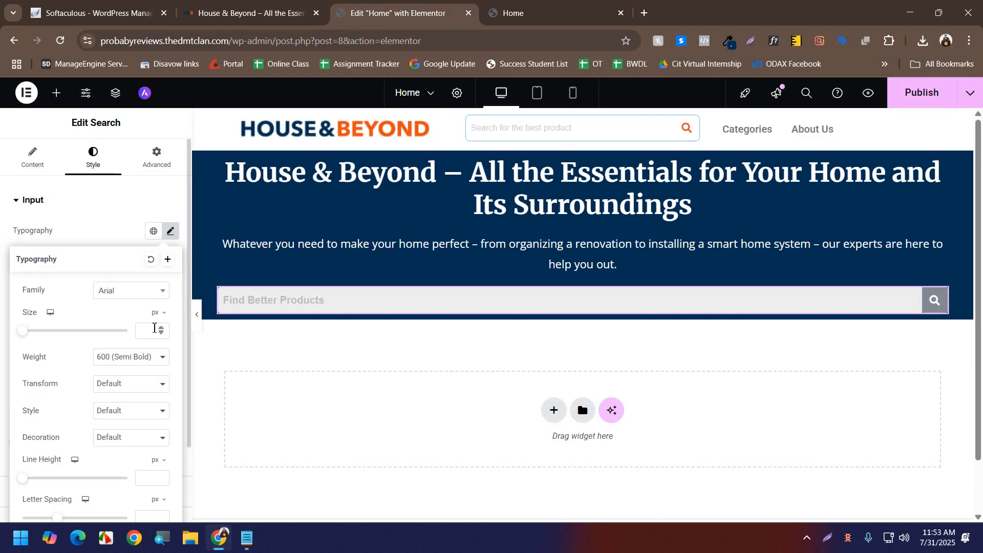
text(14)
click(133, 357)
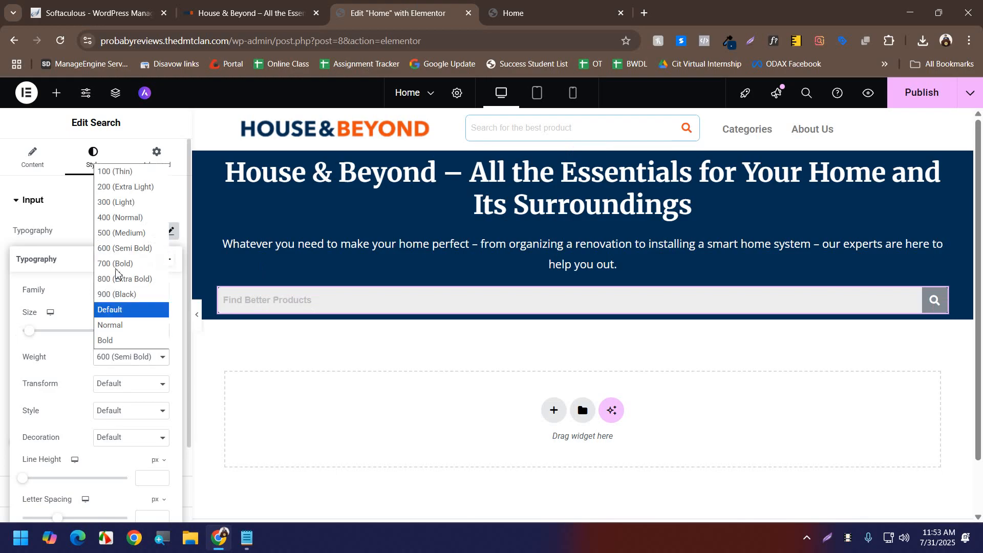
click(115, 219)
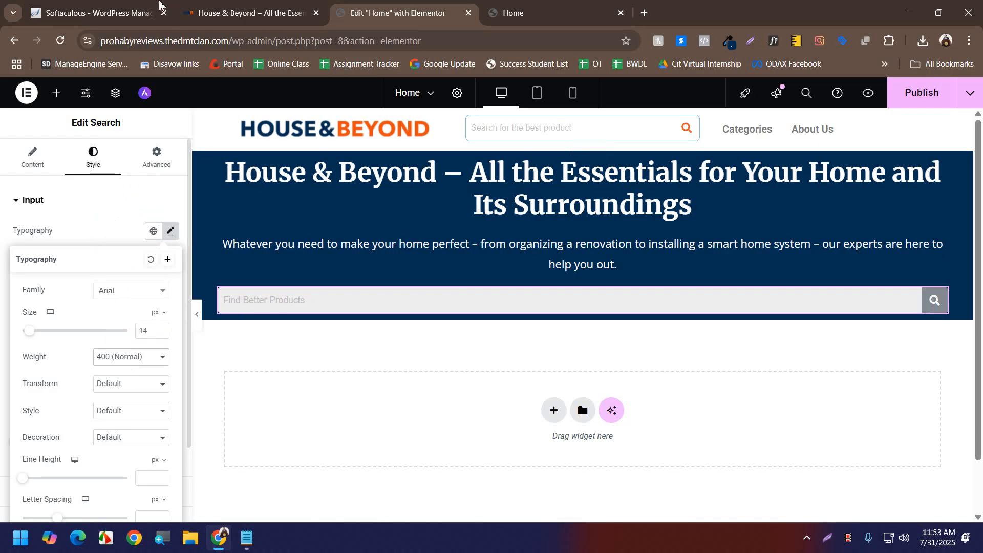
- Check the reference search box and set the new search input's background color to #FFFFFF
click(218, 6)
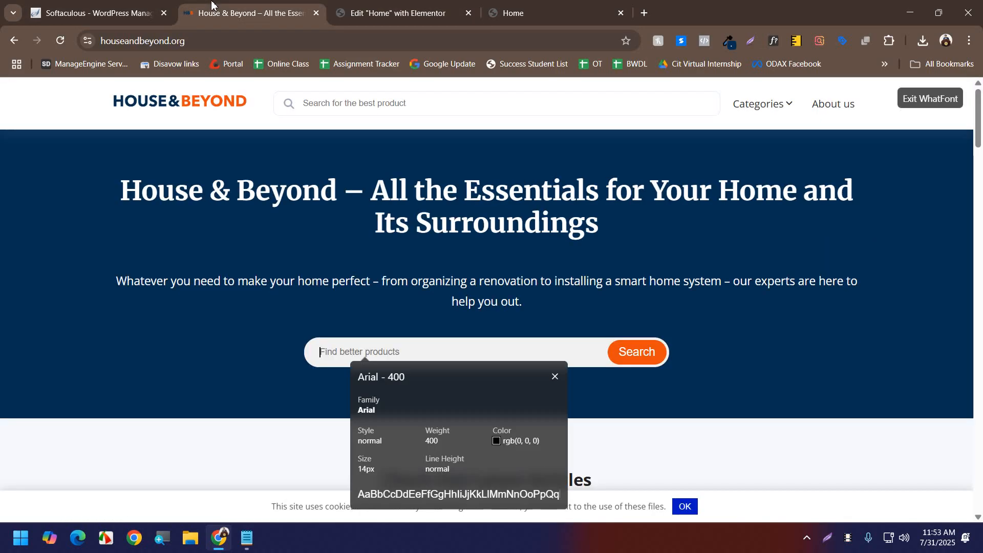
click(352, 6)
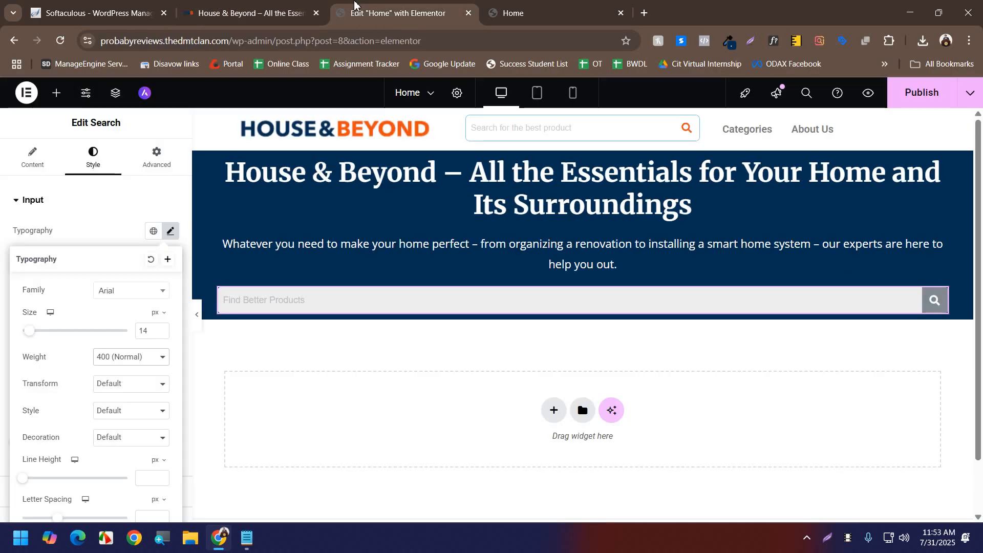
click(70, 236)
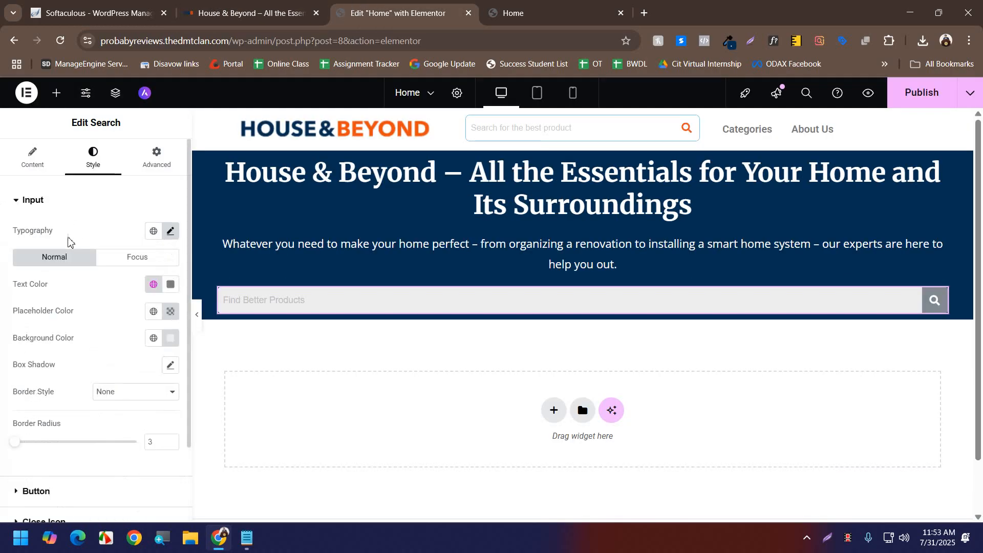
click(170, 338)
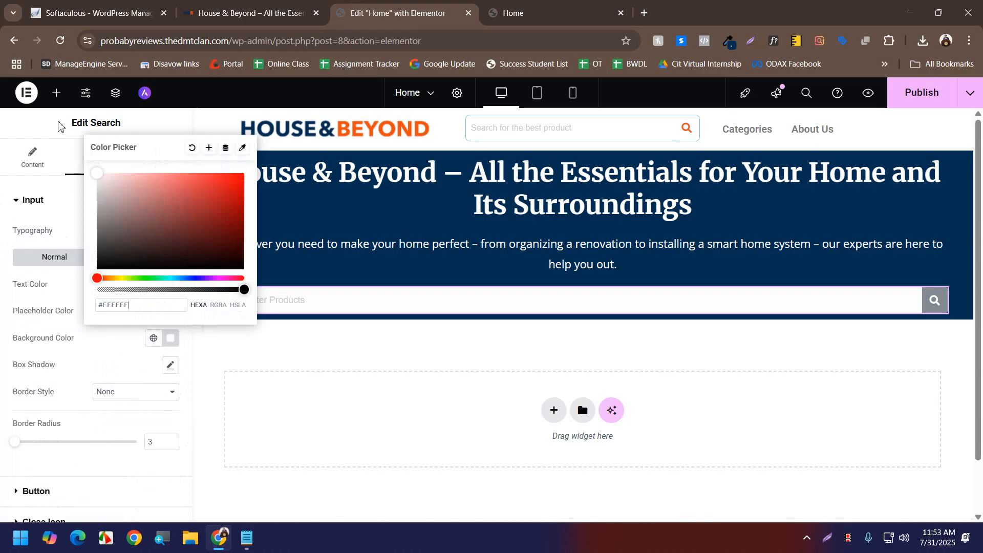
click(103, 361)
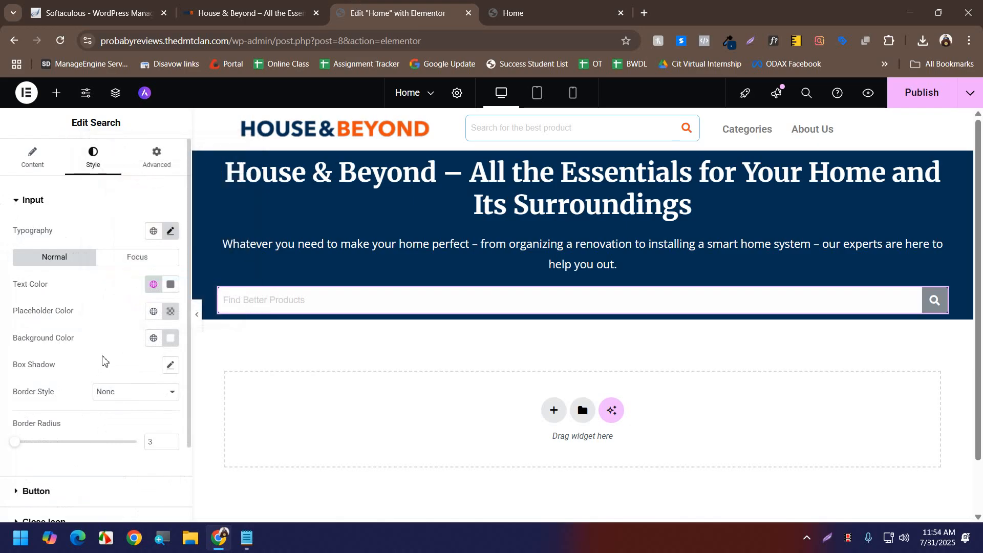
- Close the font details on the reference site and sample the search placeholder's text color with the color picker extension
click(238, 5)
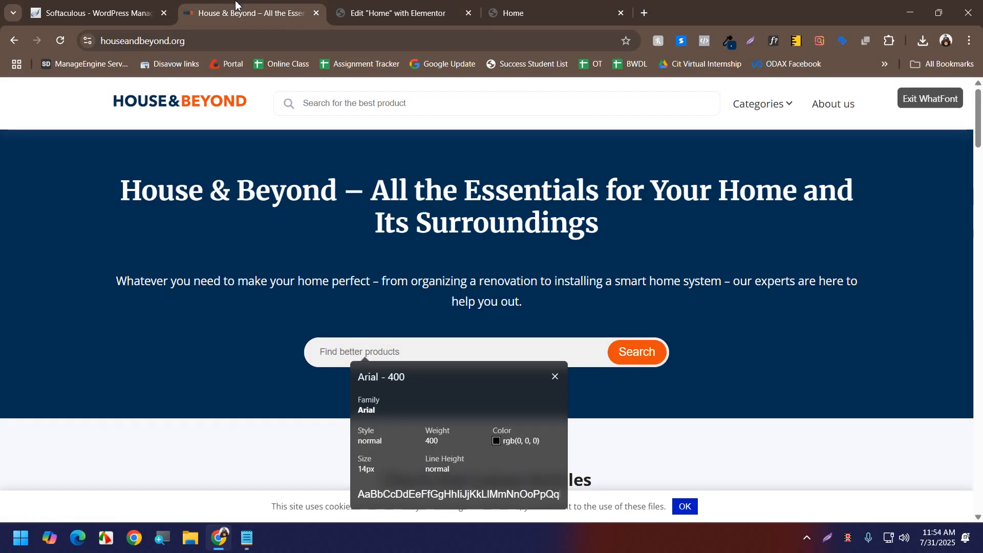
click(556, 377)
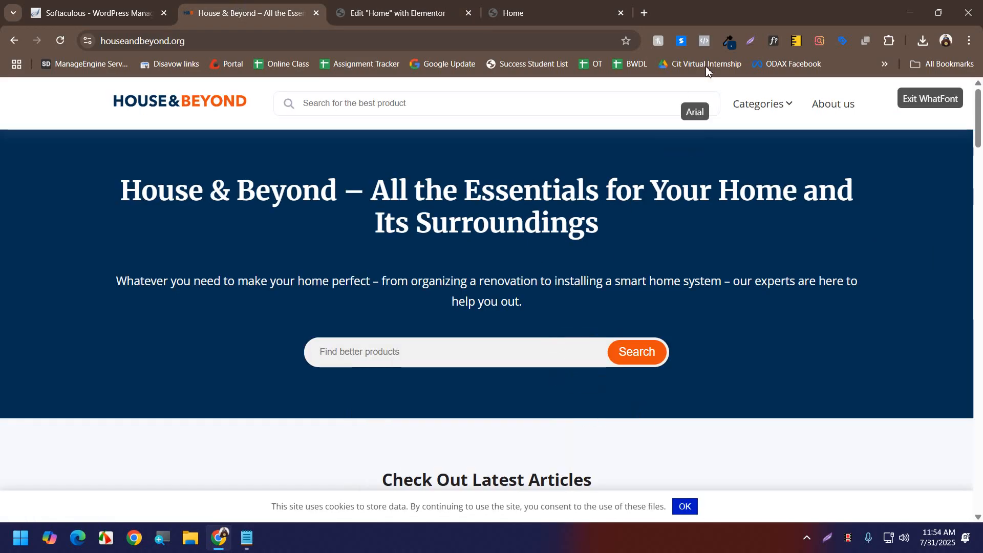
click(729, 41)
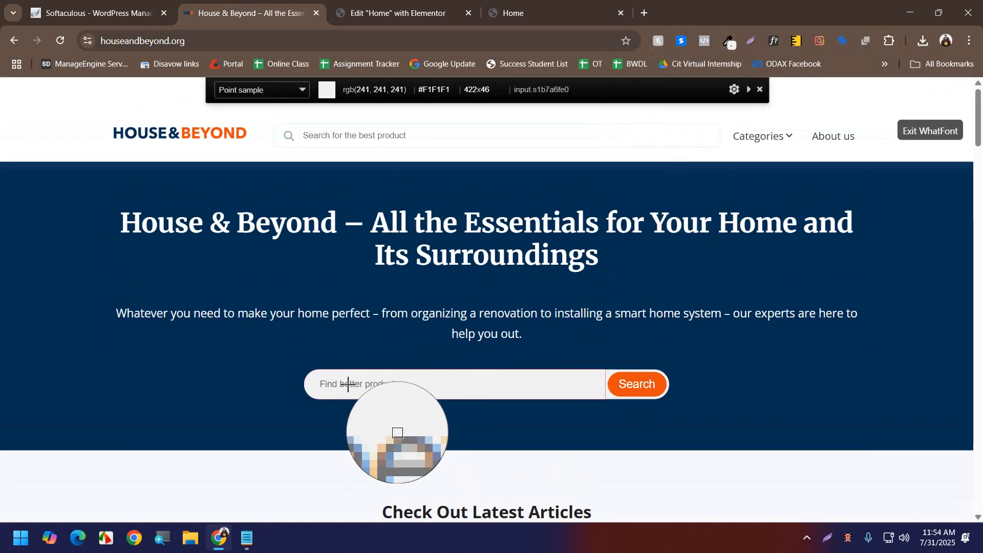
click(348, 384)
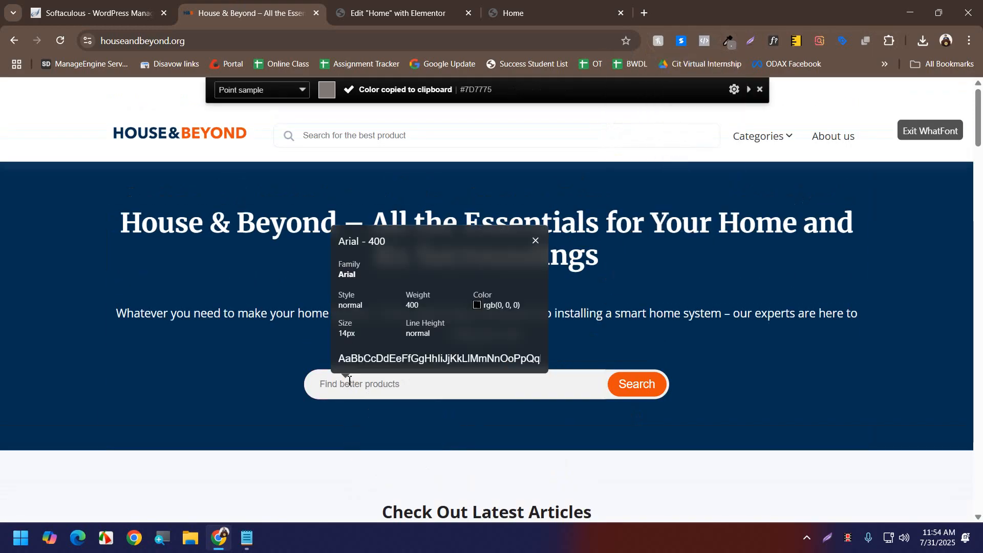
- Paste the sampled color below the existing source line in the Notepad class notes and copy only the hex code #7D7775
click(247, 538)
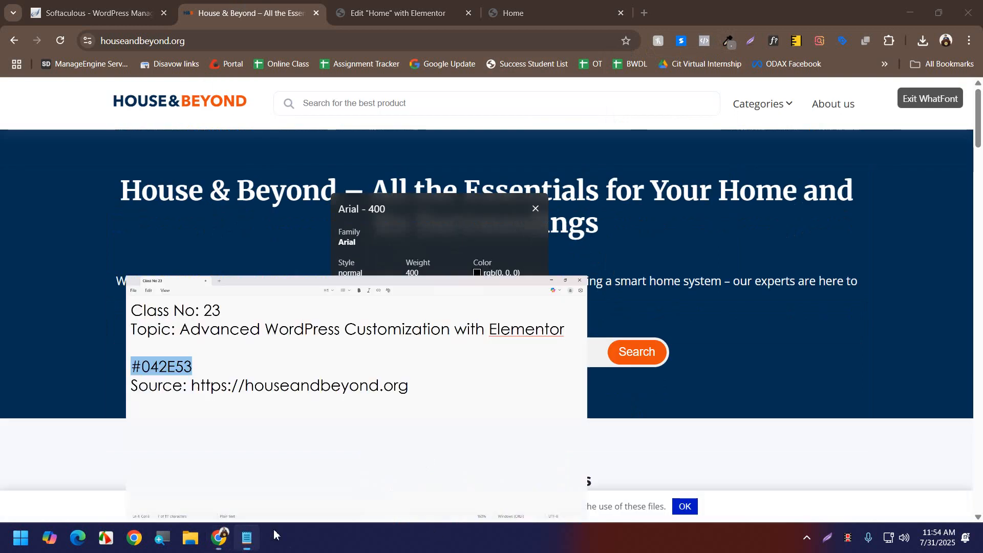
click(636, 242)
key(Return)
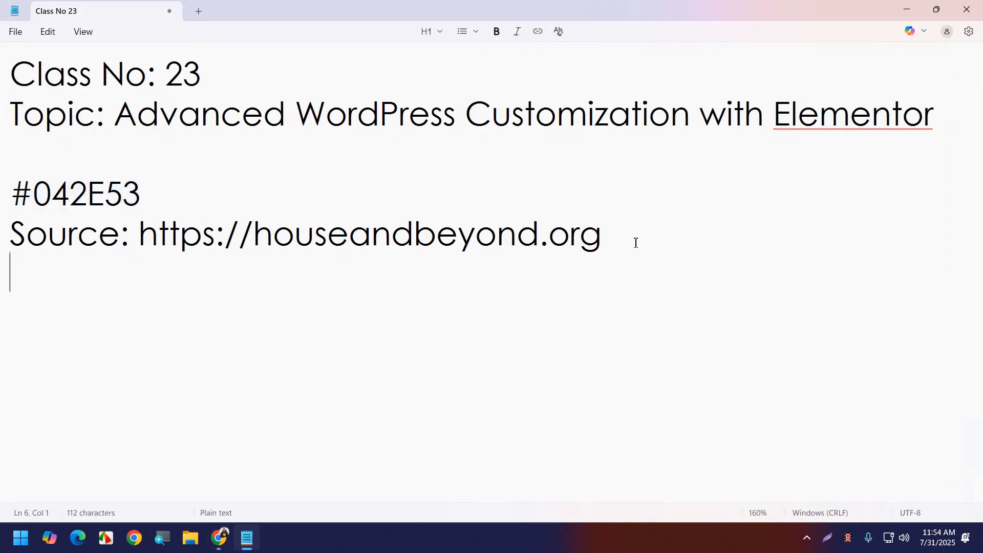
key(ctrl+v)
triple_click(156, 271)
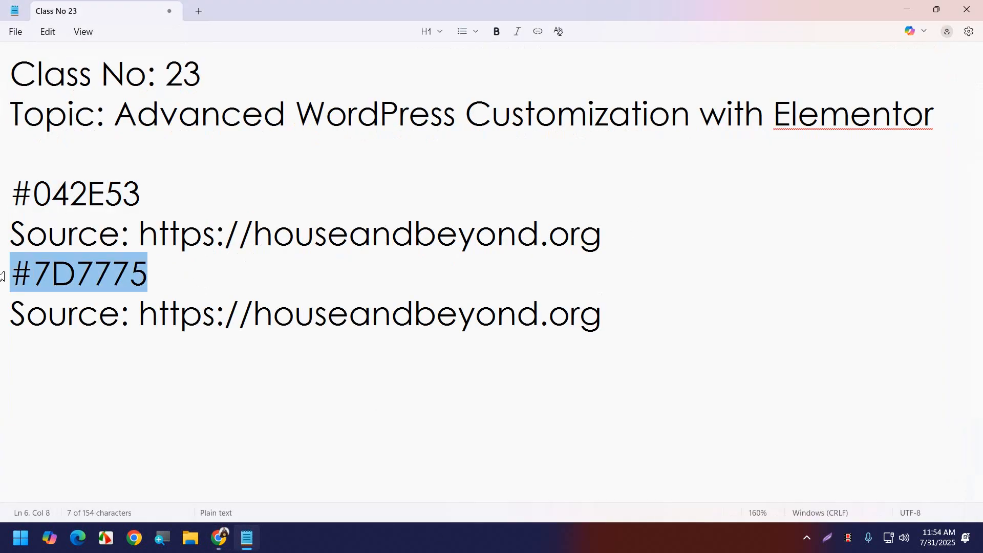
click(906, 10)
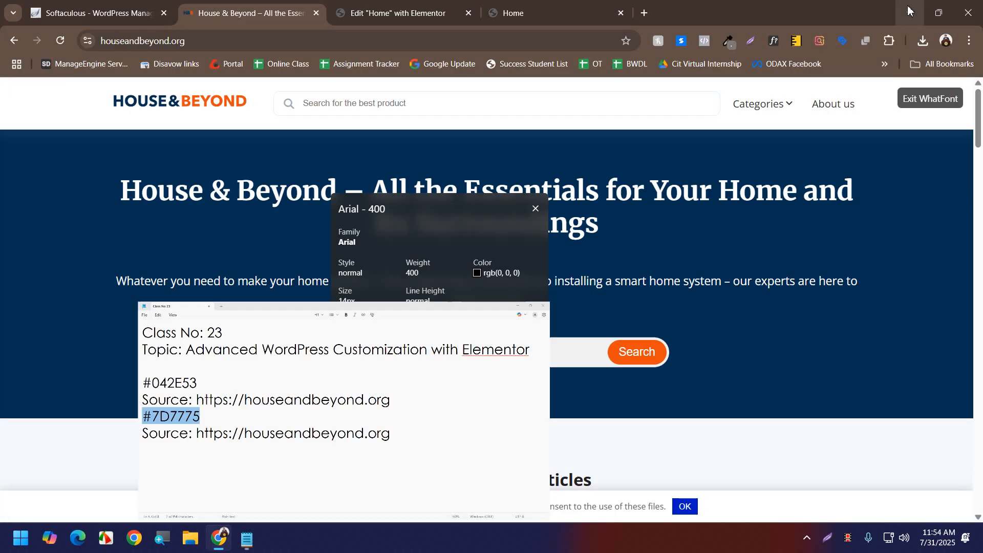
- Return to the Elementor editor and set the search input's text color to #7D7775
click(387, 5)
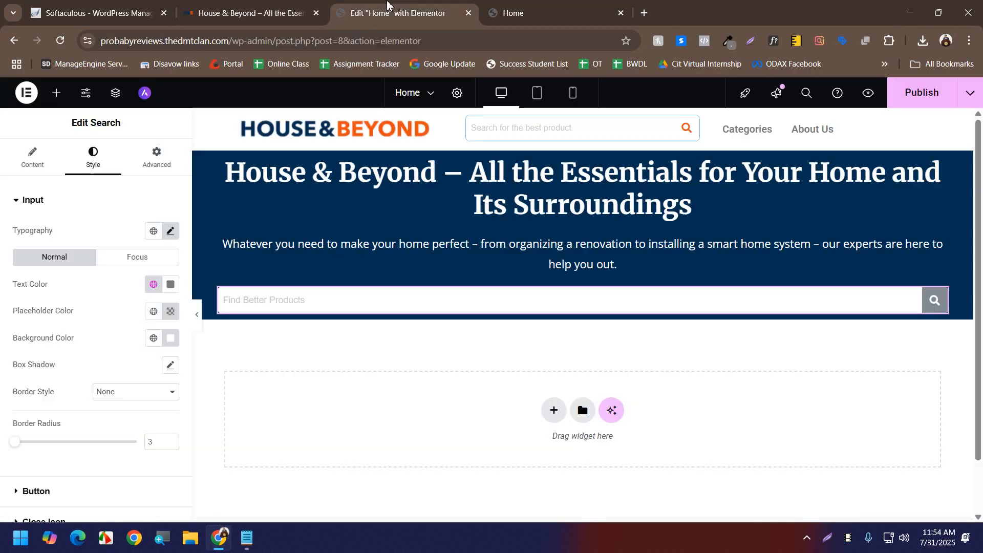
click(170, 284)
key(ctrl+v)
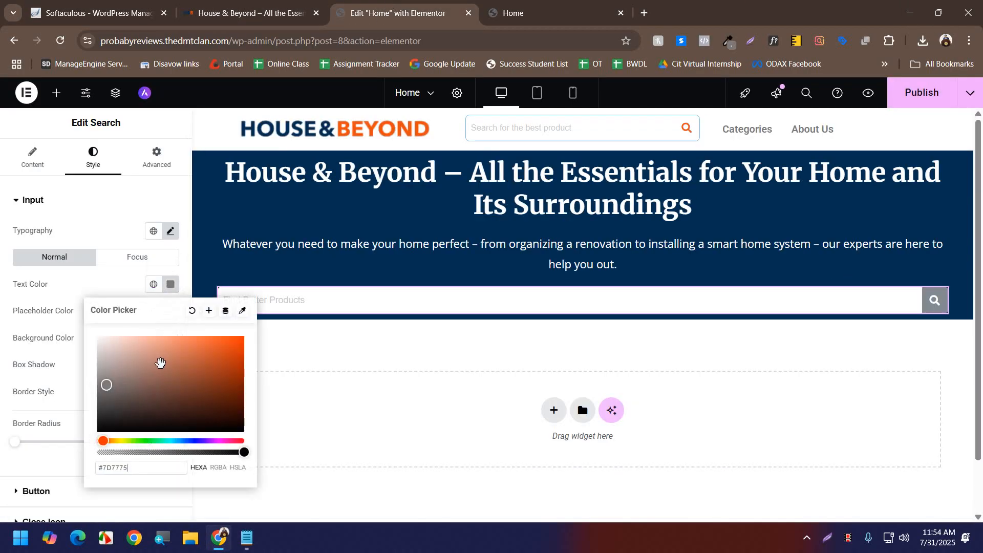
- Set the search button's normal background color to the orange #EF5222
click(142, 505)
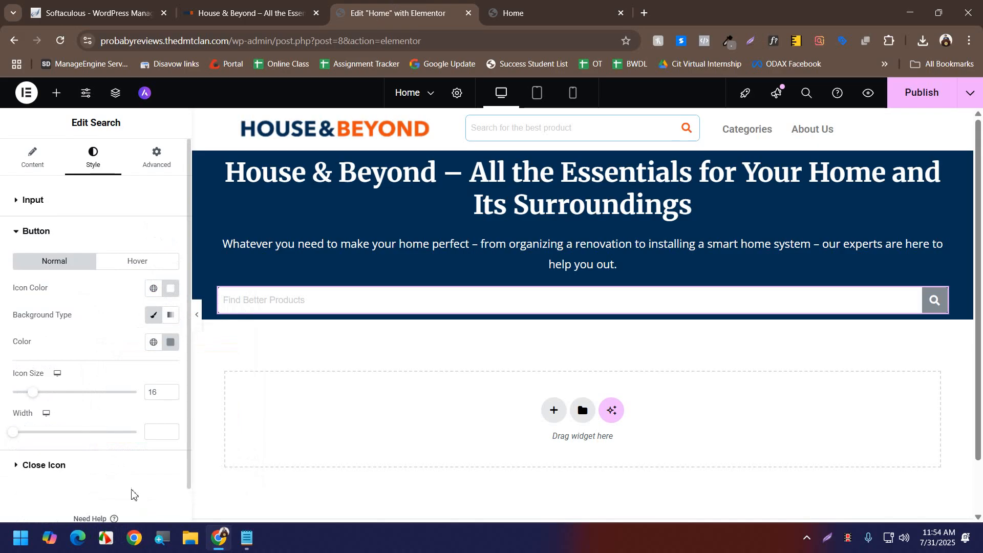
scroll(127, 403, down, 1)
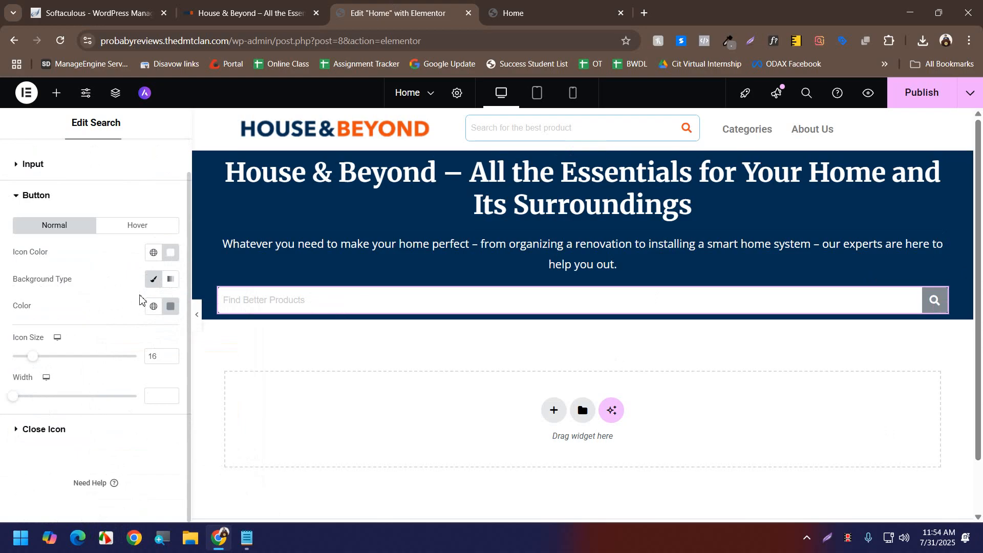
click(171, 307)
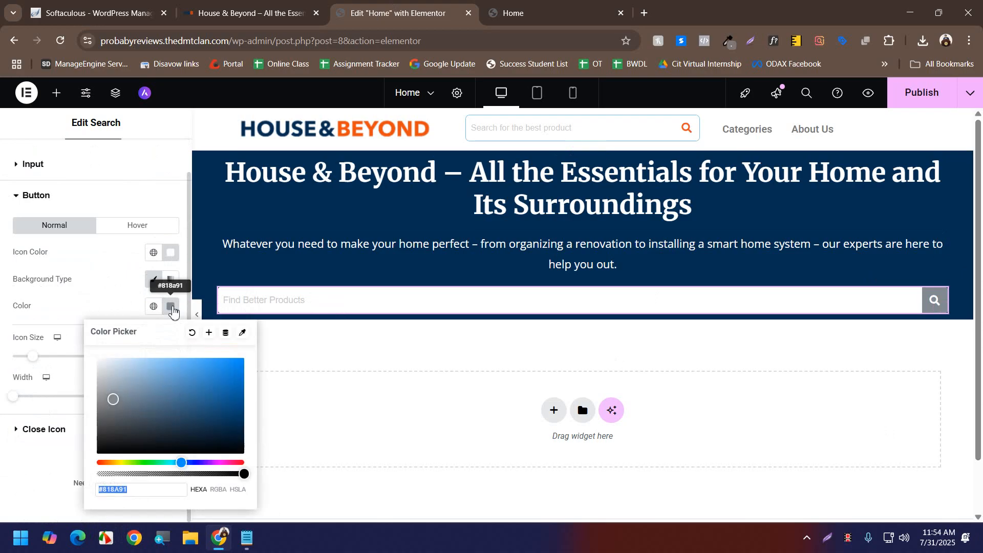
text(ef5222)
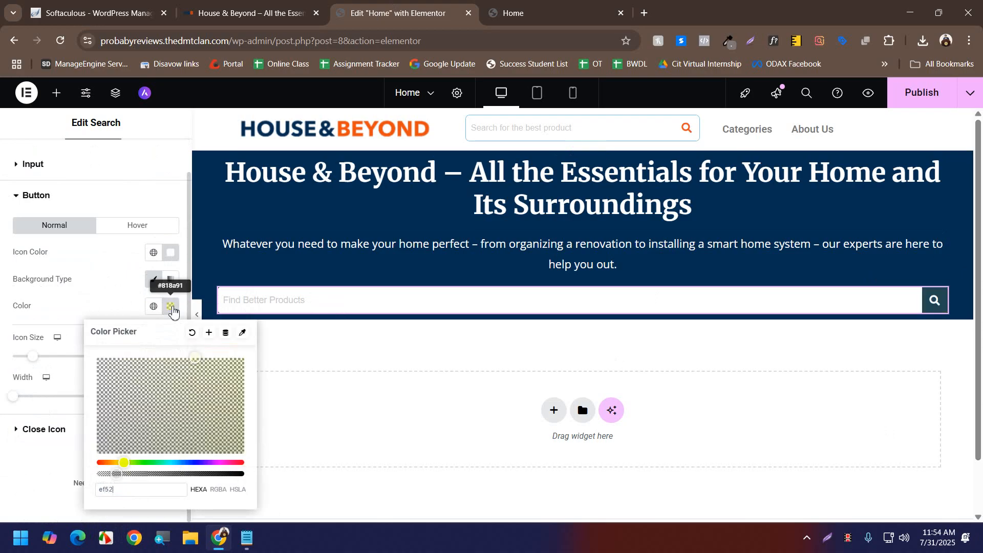
click(42, 472)
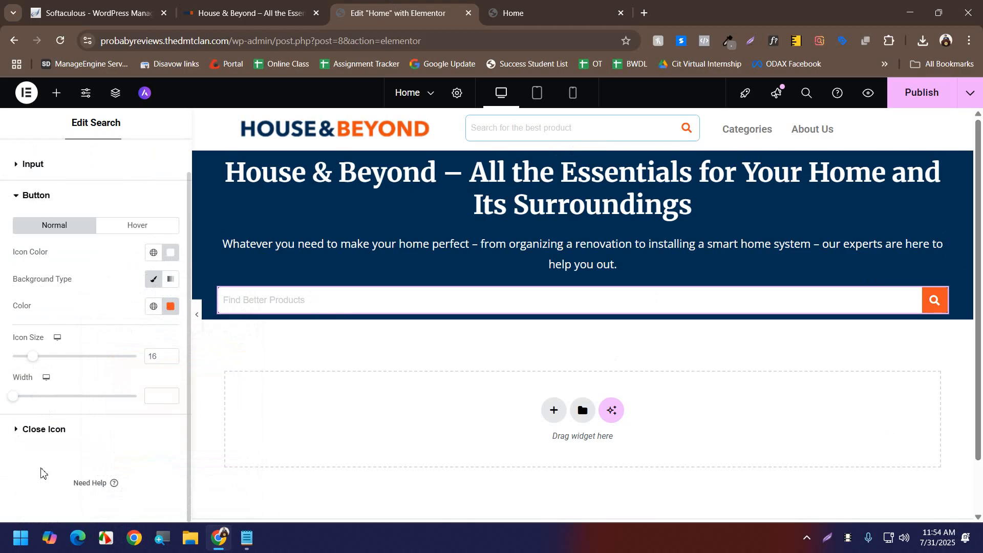
- Set the search input's border radius to 10
click(58, 197)
click(58, 201)
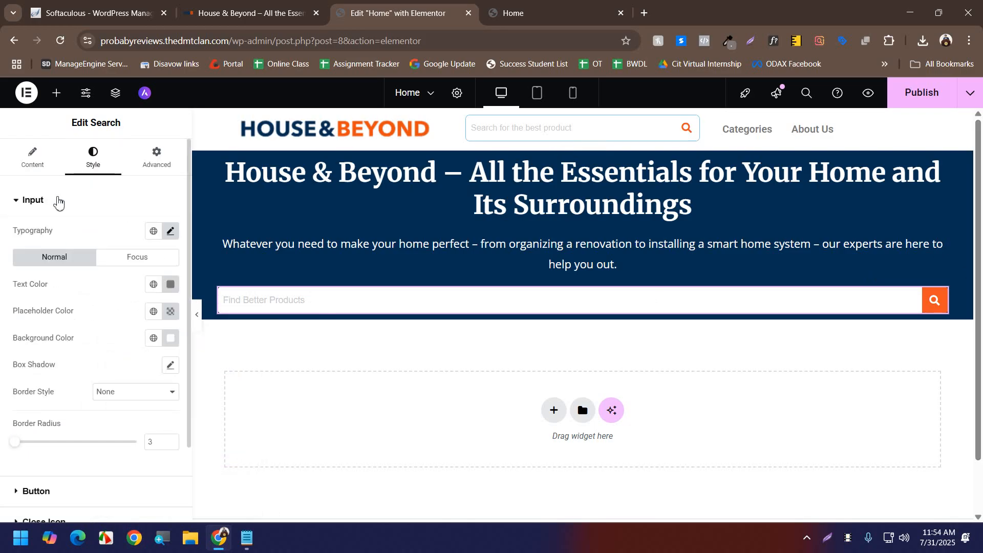
double_click(159, 443)
text(12)
click(171, 445)
click(172, 445)
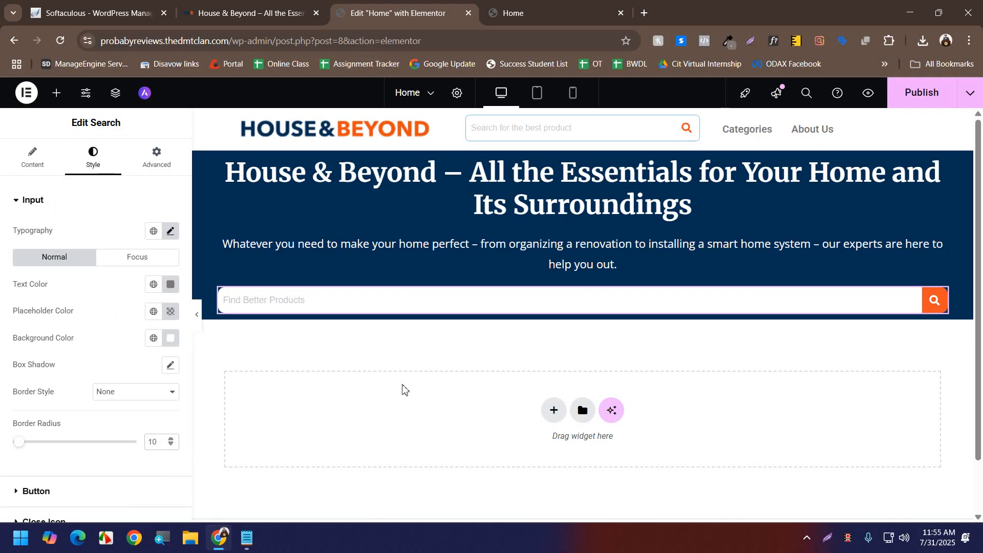
- Set the search widget's padding individually to 0 px top and bottom and 350 px right and left
click(156, 157)
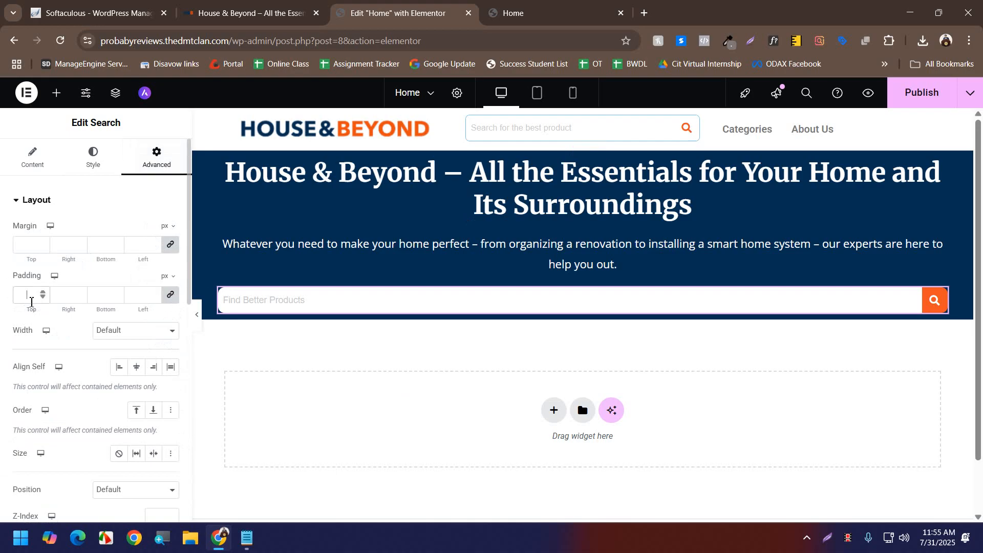
text(1)
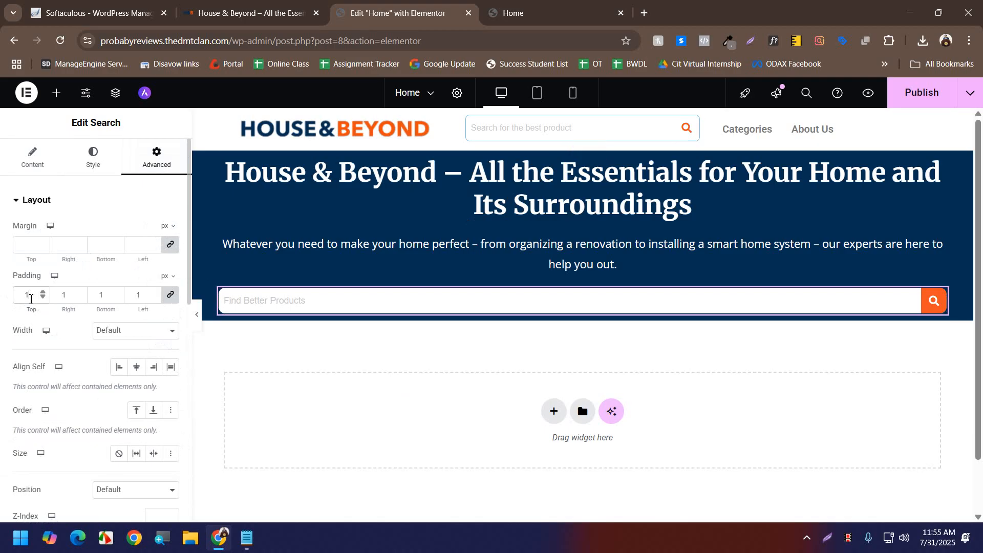
key(BackSpace)
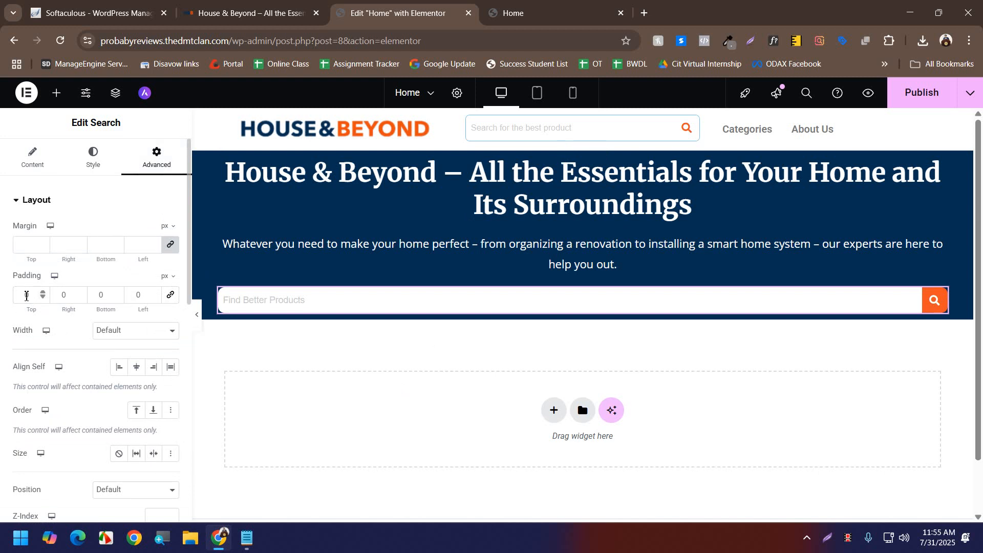
text(0)
key(Tab)
text(350)
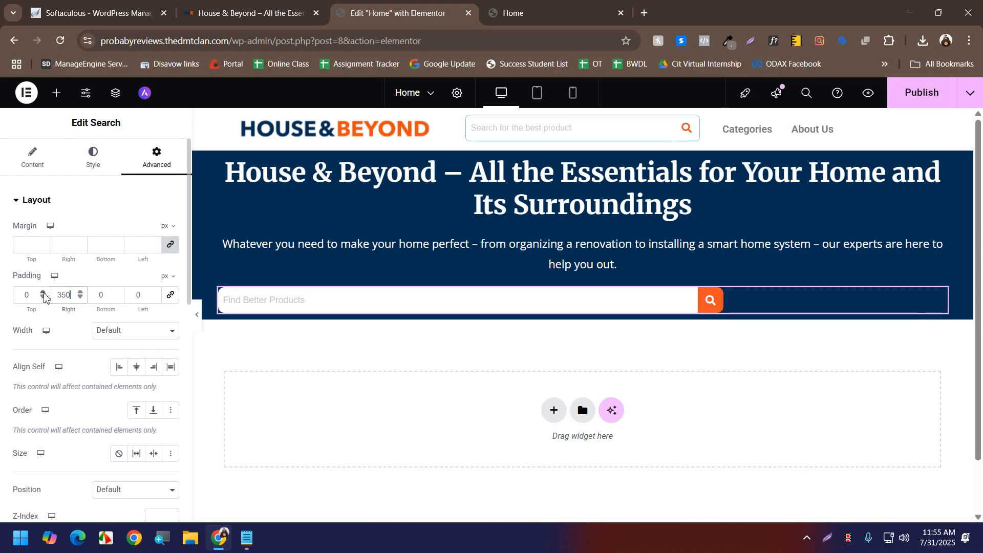
key(Tab)
key(Tab)
text(350)
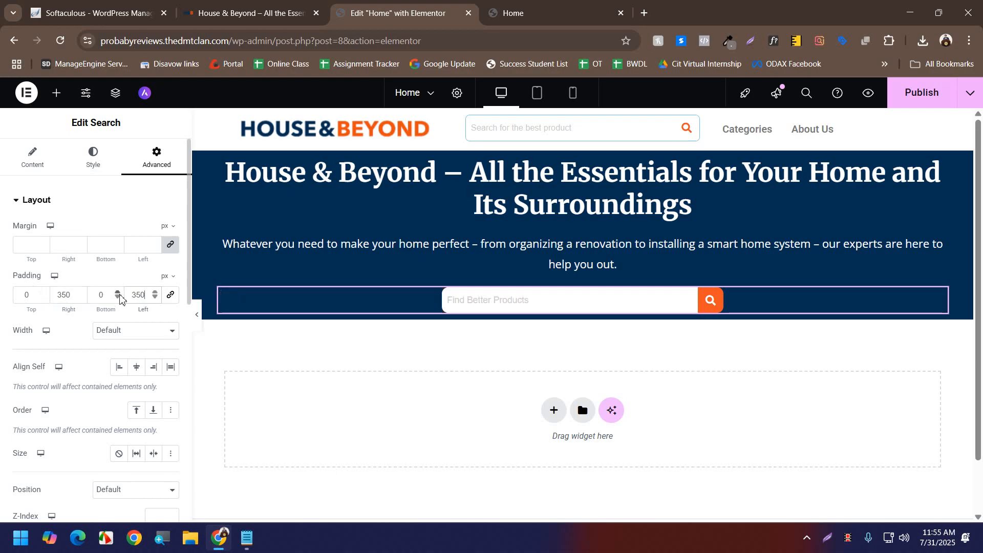
- Preview the hero section at full width, compare its search box with the House & Beyond reference site, and return to editing the widget
click(199, 321)
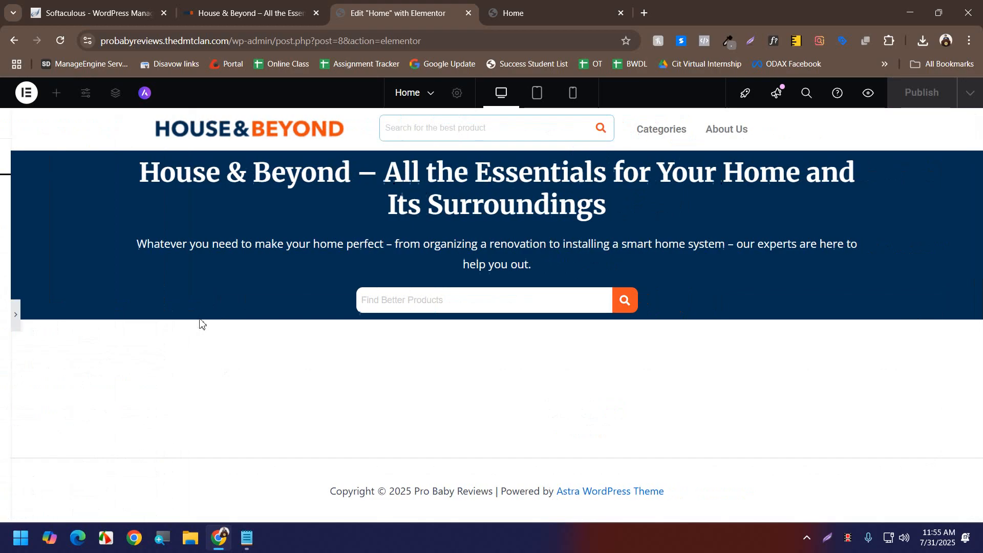
click(224, 6)
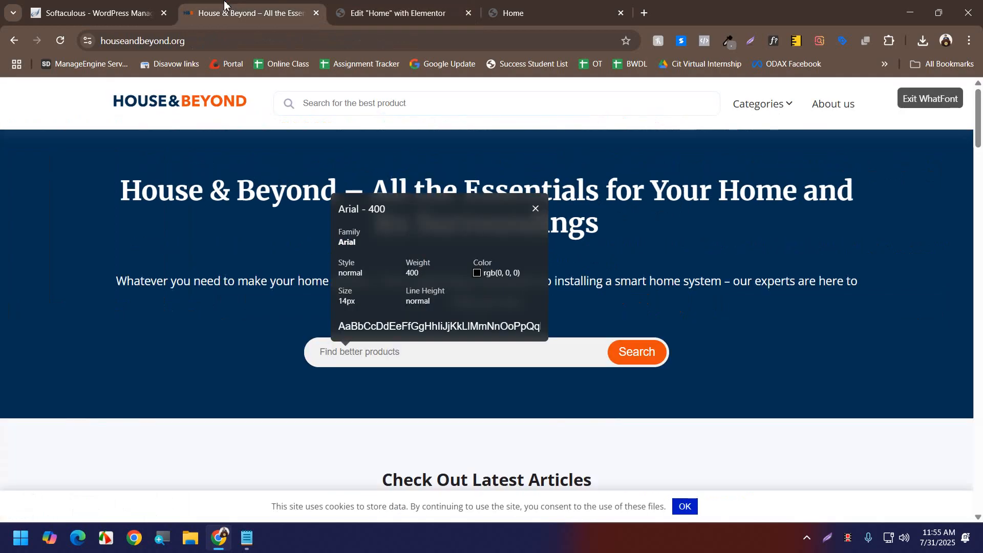
click(385, 7)
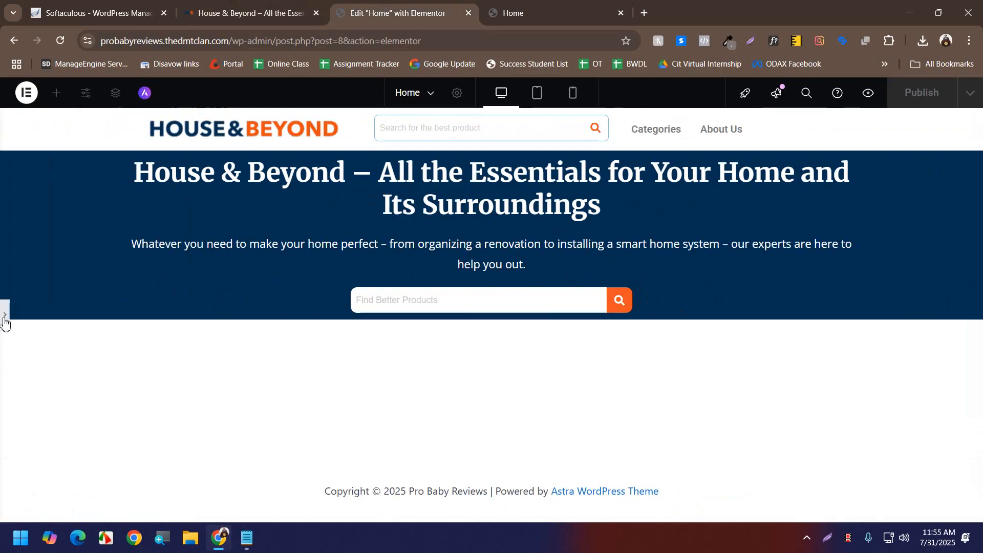
click(5, 319)
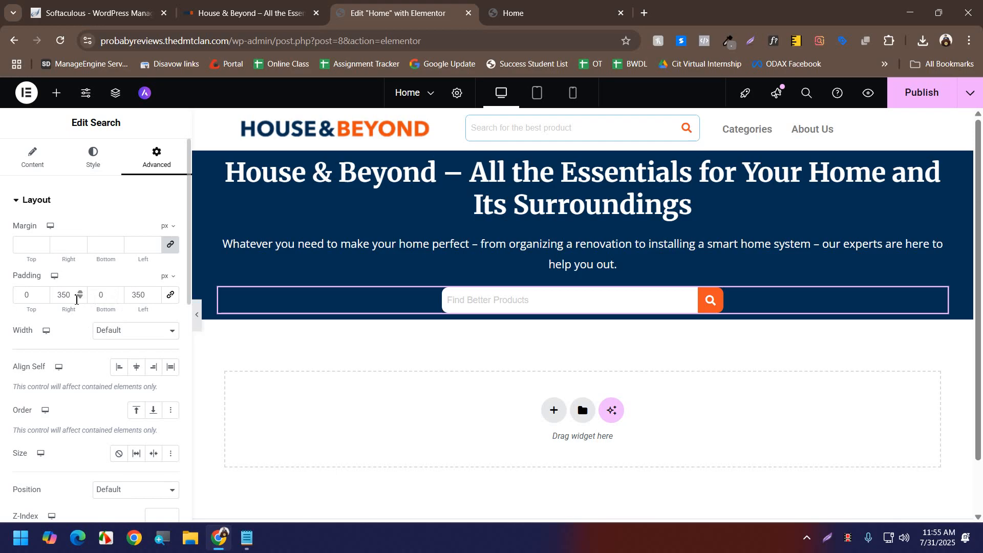
- Try center, end and start self-alignment with 300 px left padding on the search widget, and undo these changes
click(144, 374)
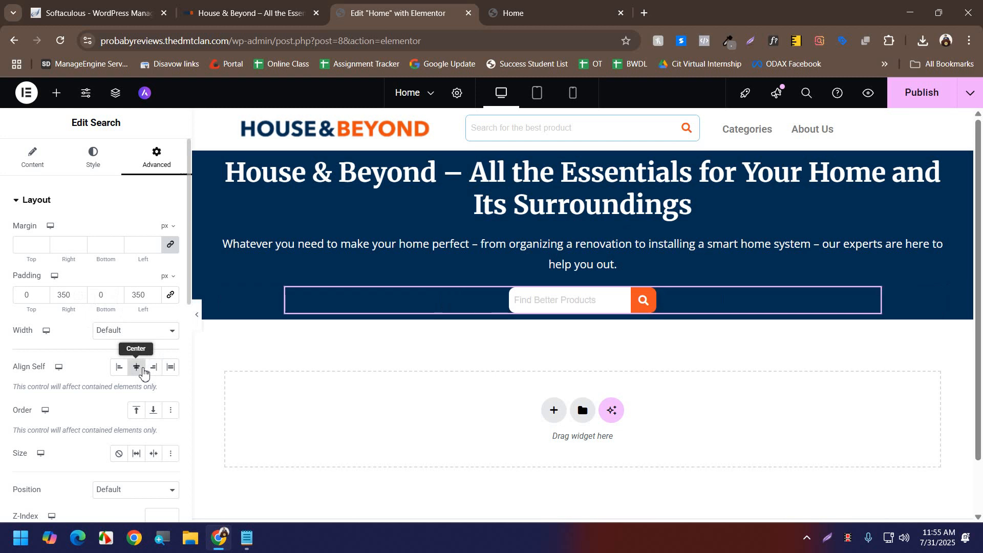
click(153, 368)
click(137, 370)
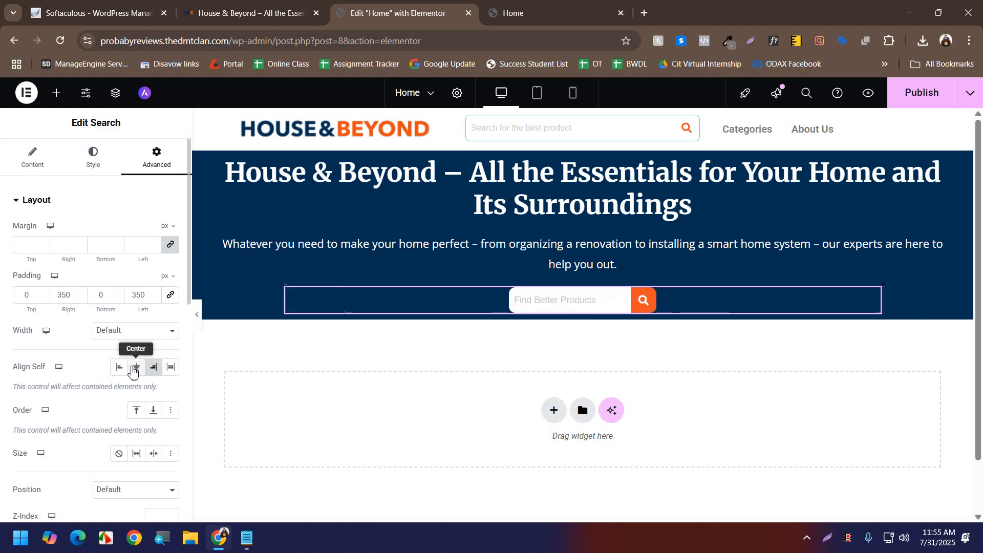
double_click(126, 294)
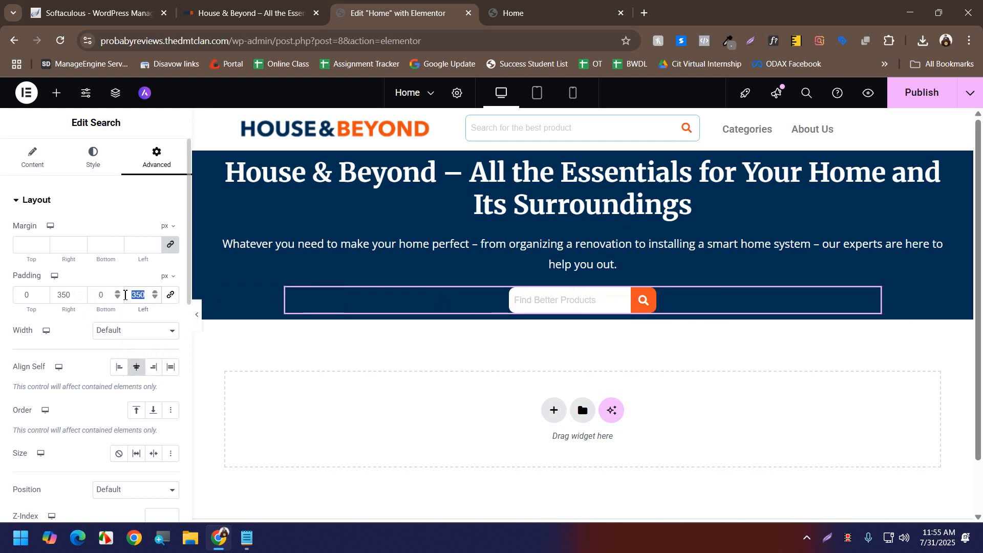
text(300)
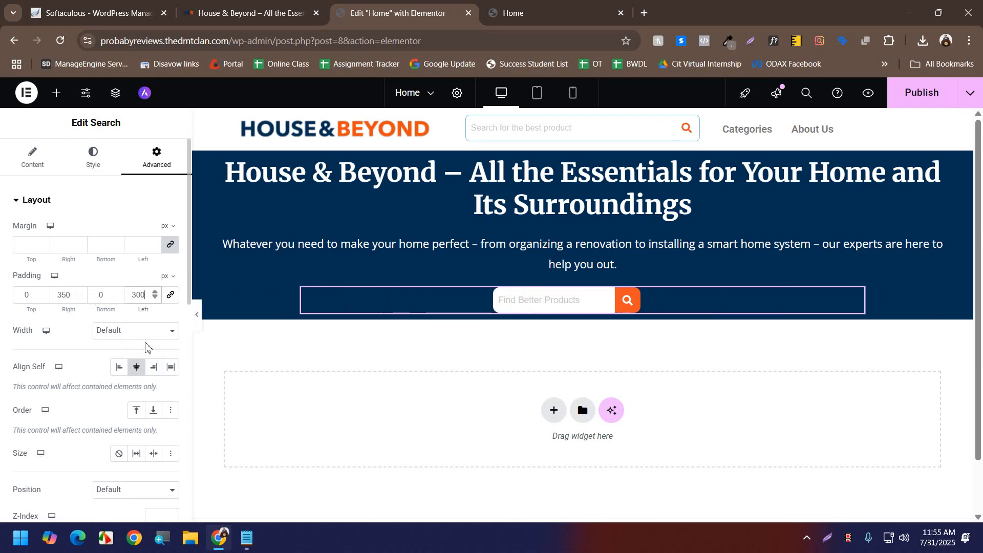
click(120, 369)
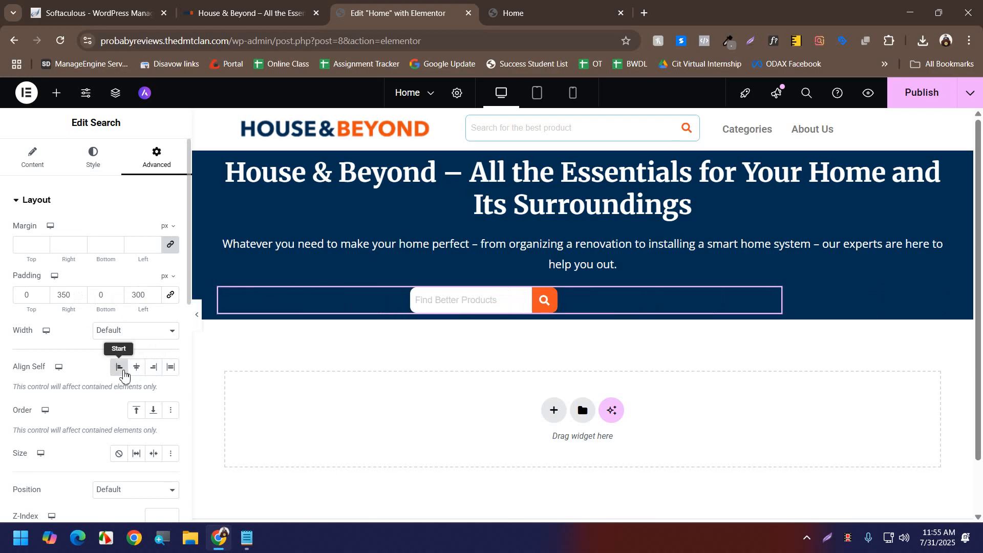
key(ctrl+z)
key(ctrl+z)
key(ctrl+z)
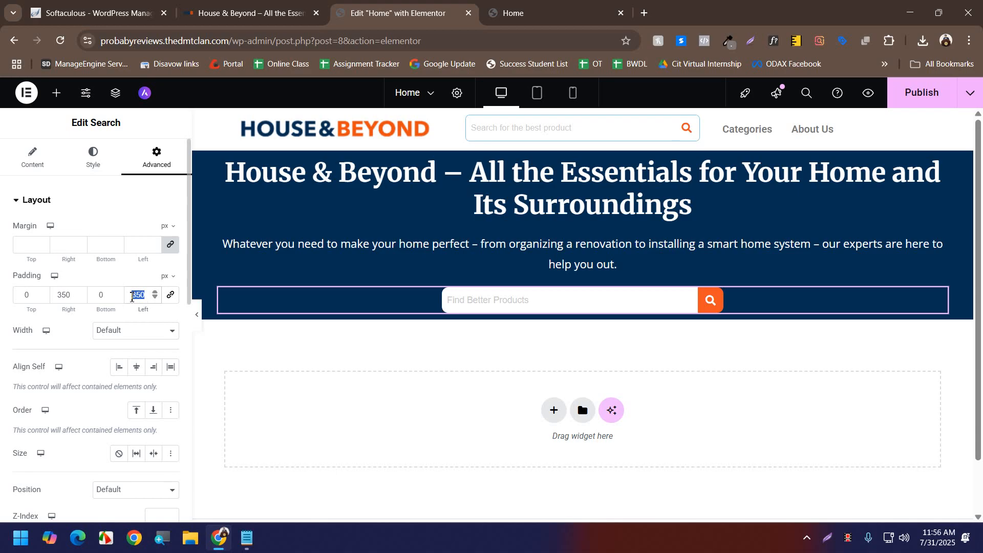
- Set the search widget's left and right padding to 310 px and preview the hero section at full width
text(320)
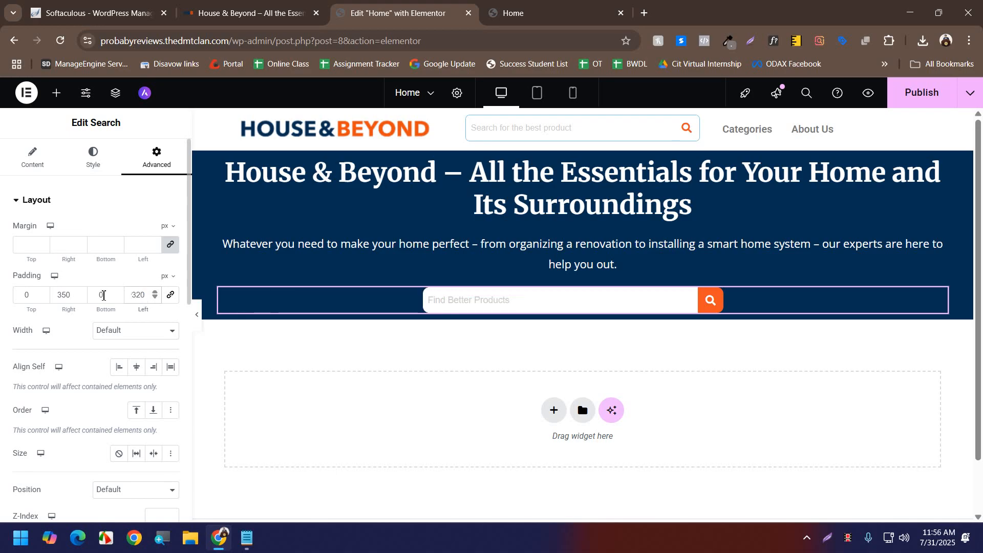
key(ctrl+a)
text(320)
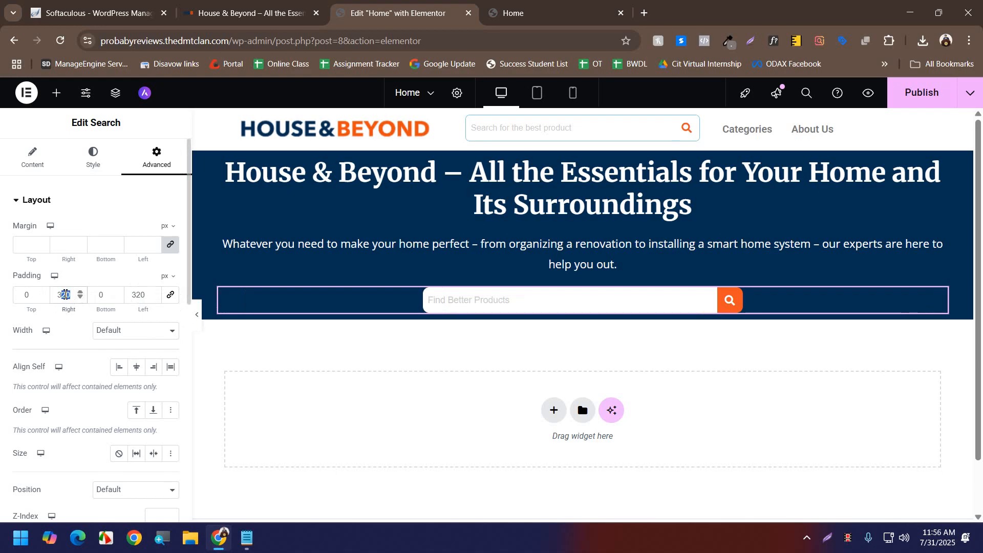
text(10)
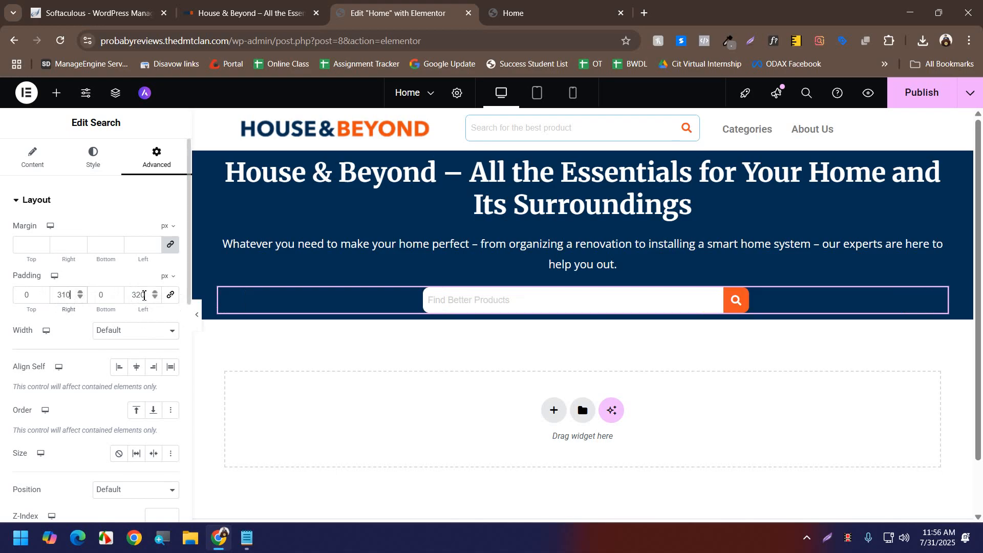
drag(136, 296, 140, 296)
text(1)
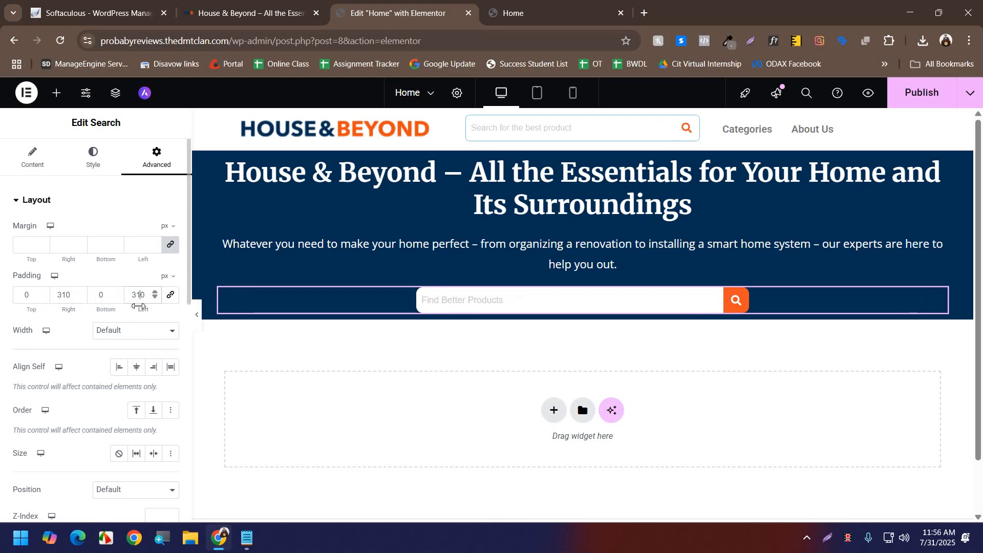
click(197, 314)
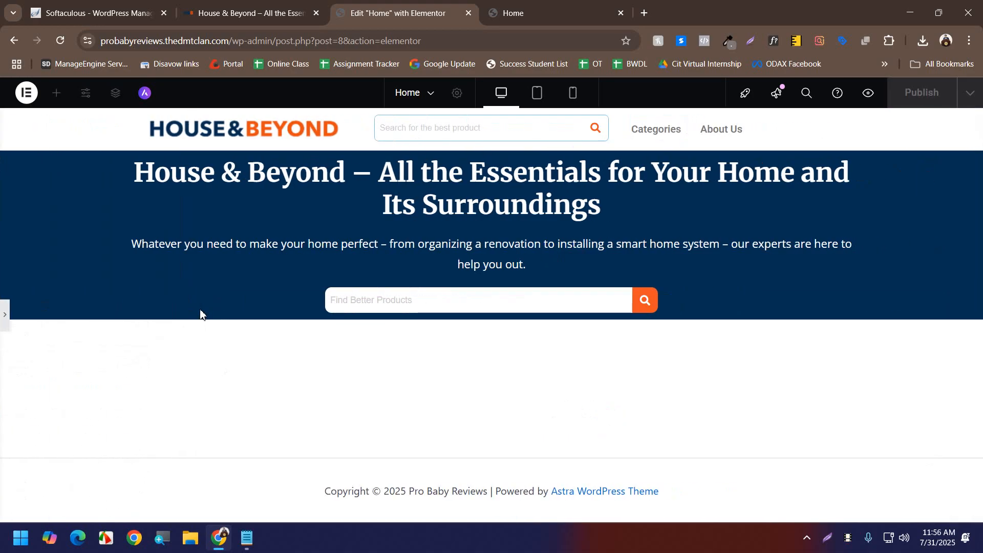
click(5, 322)
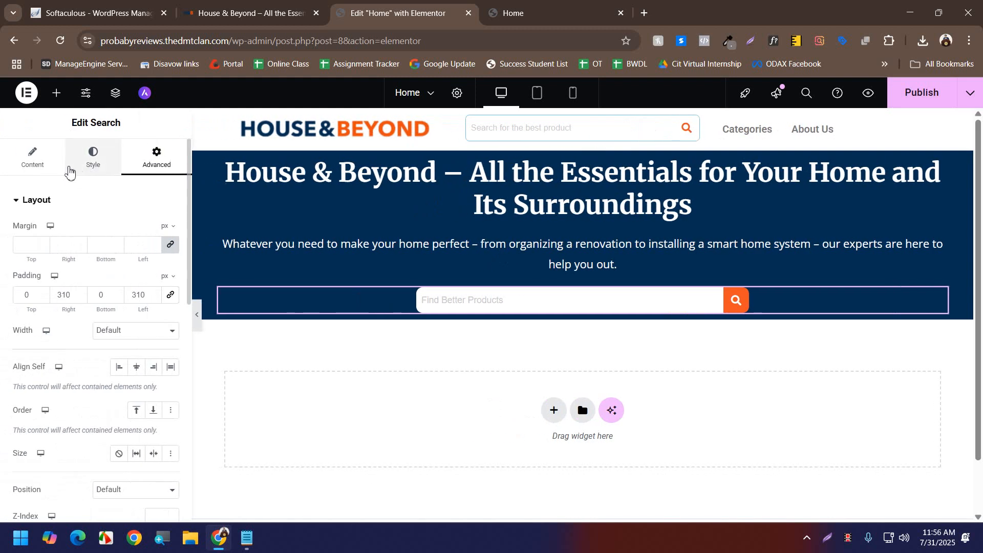
- Increase the search input's border radius to 14 and preview the rounded search box at full width
click(71, 168)
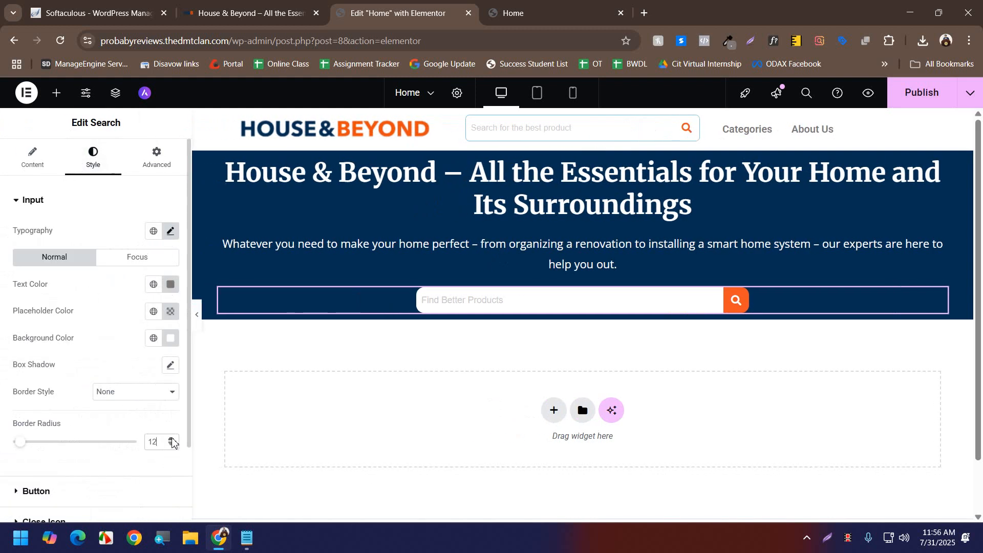
click(172, 439)
click(172, 439)
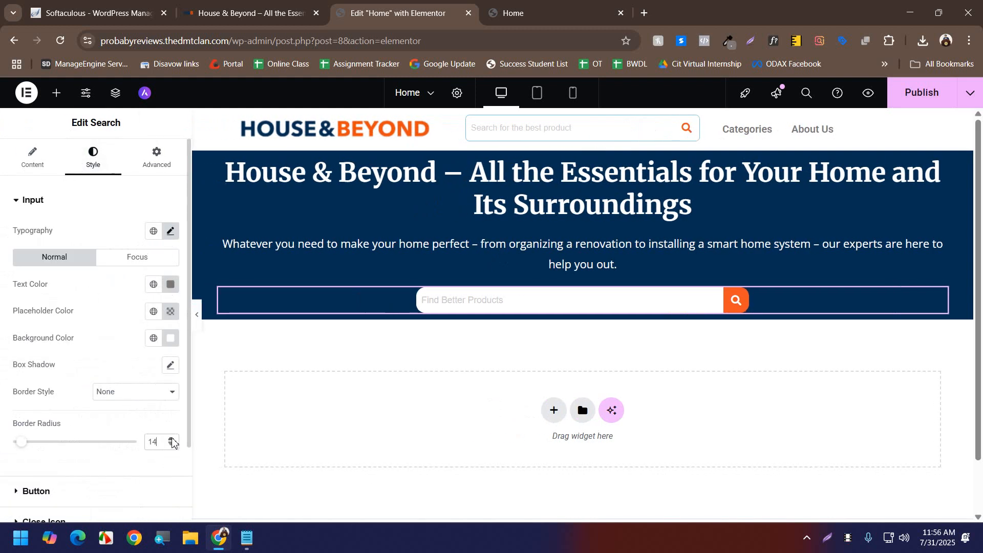
click(197, 314)
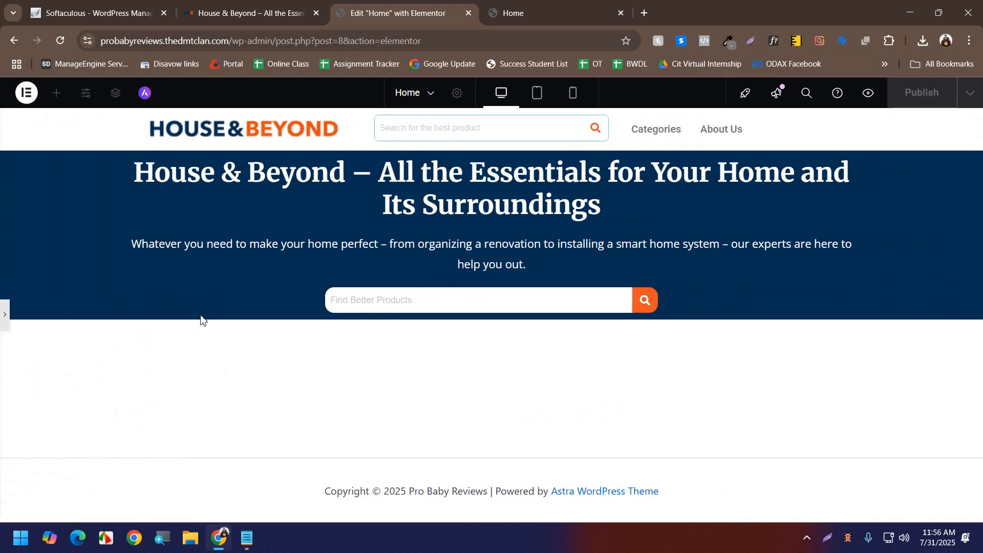
click(5, 315)
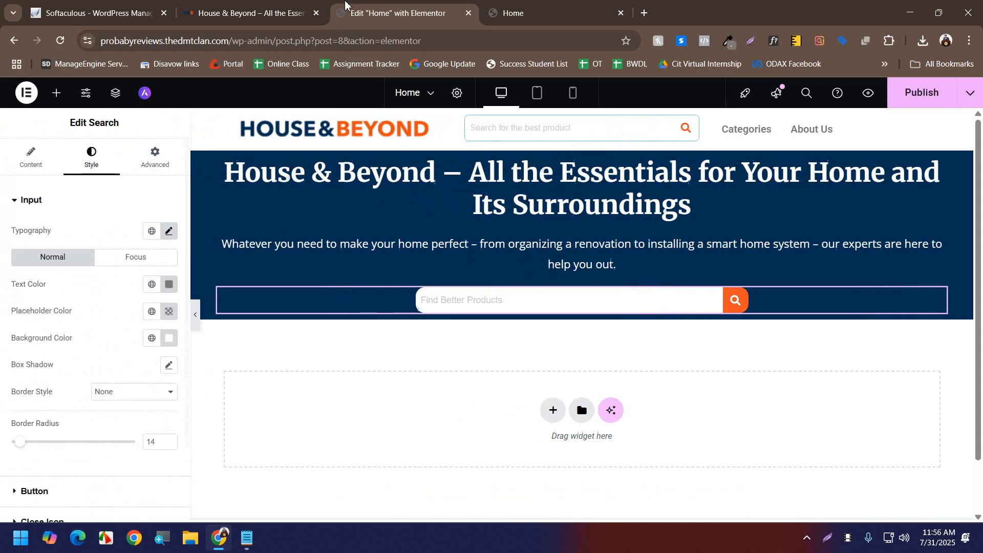
- Exit WhatFont on the House & Beyond reference site, examine the hero section's spacing, and return to the Elementor editor
click(248, 4)
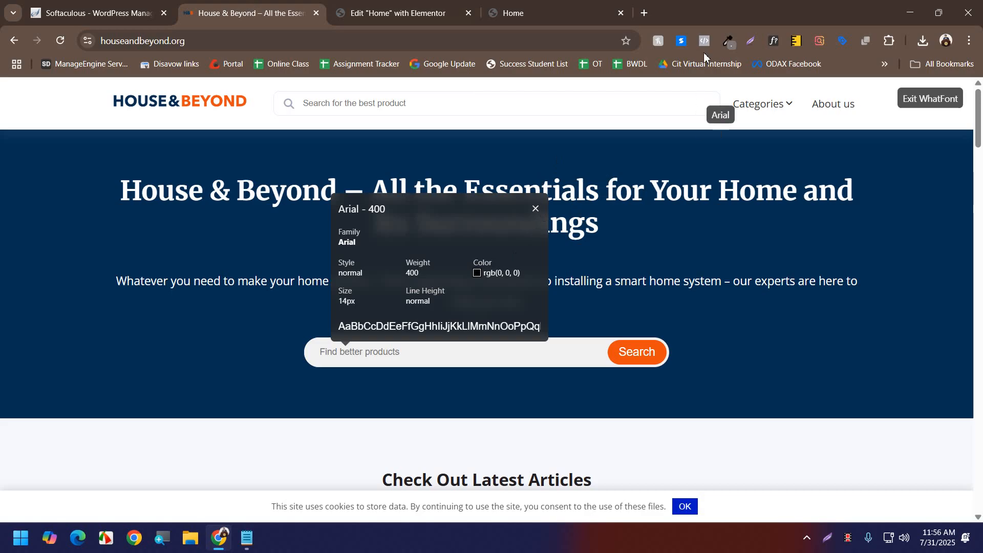
click(773, 40)
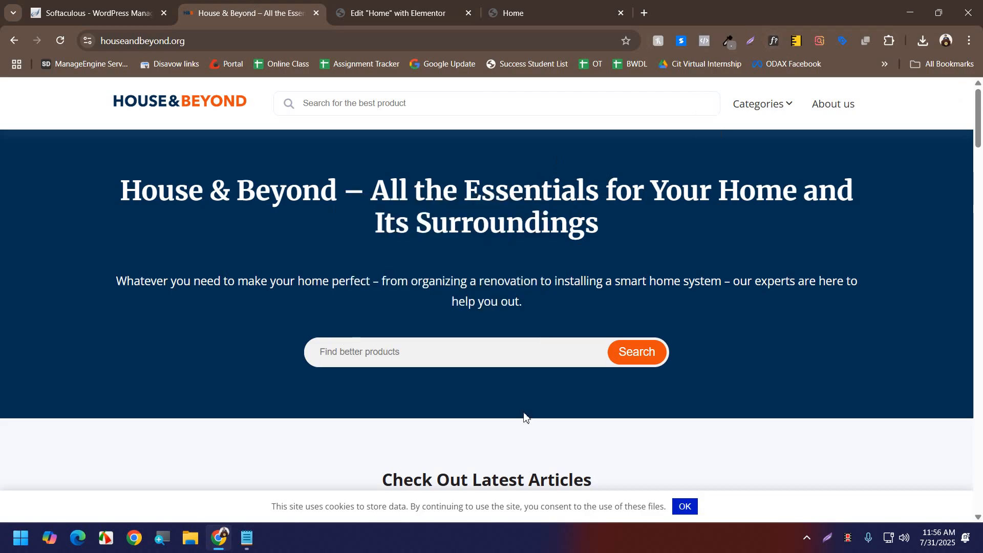
click(440, 8)
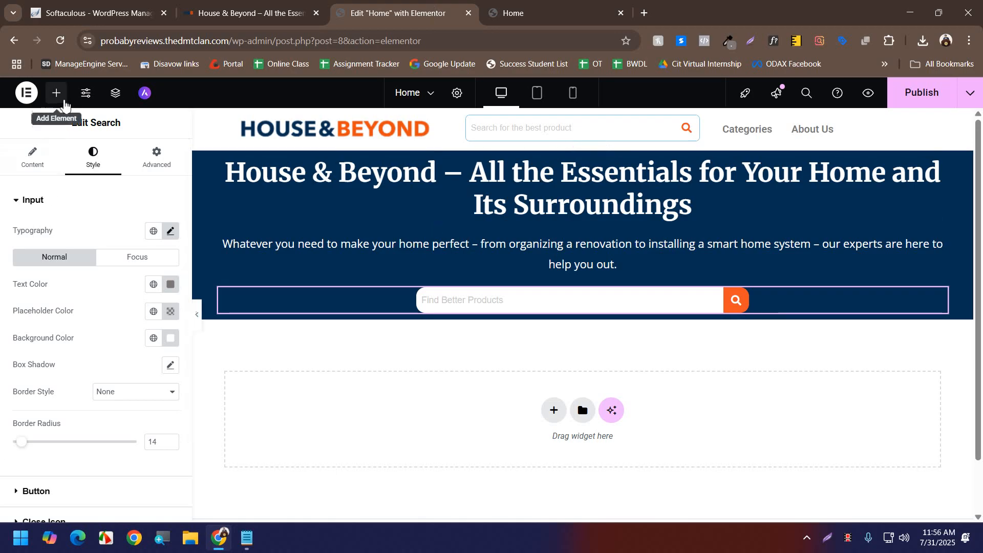
- Add a Spacer widget above the hero heading inside the blue container
click(62, 100)
scroll(65, 329, down, 2)
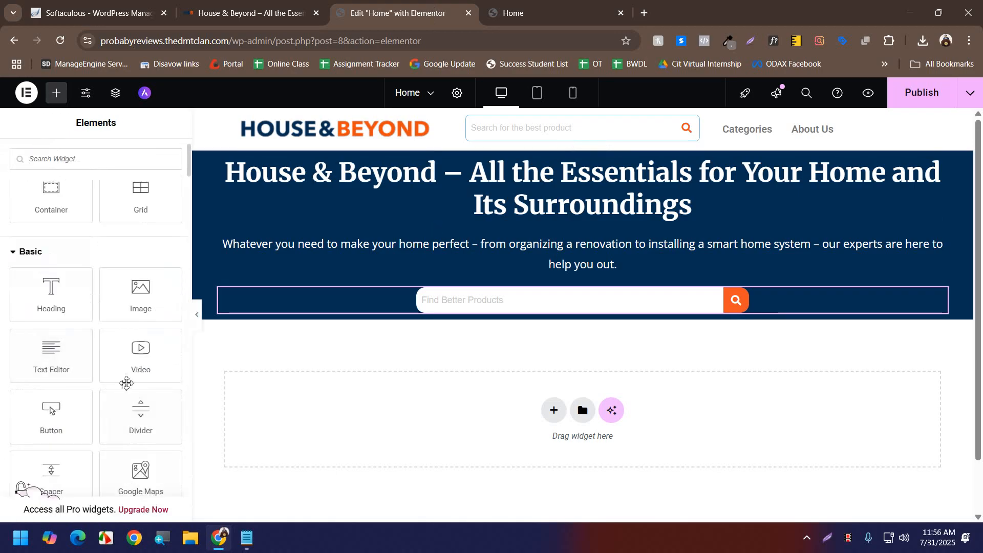
scroll(126, 383, down, 1)
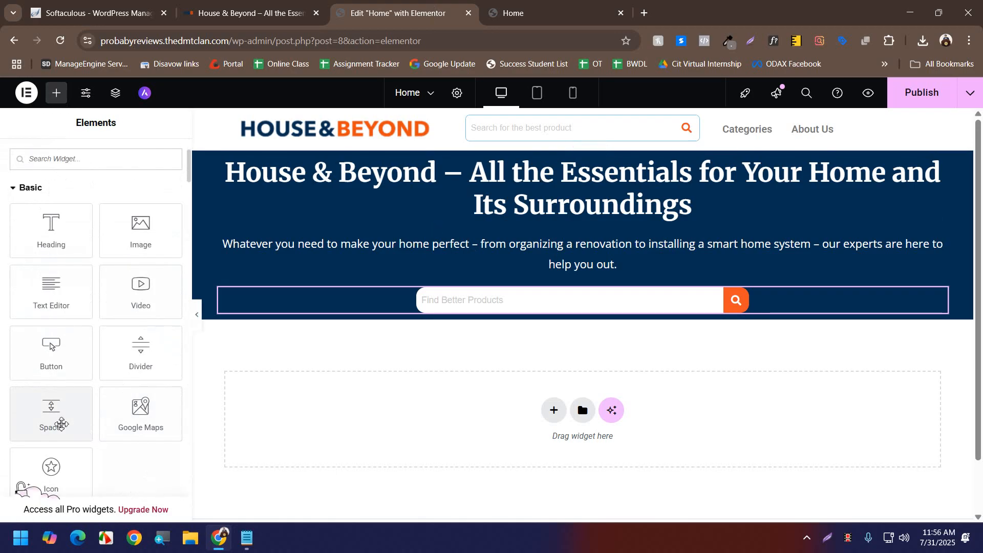
drag(61, 424, 567, 162)
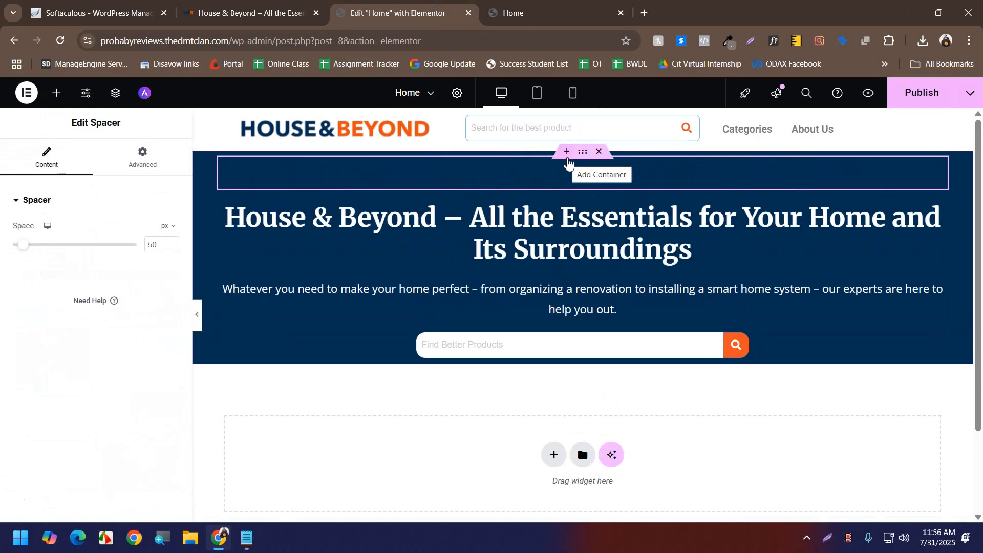
- Try a 60 px space for the spacer above the heading, preview it at full width, and set it back to 50 px
key(ctrl+a)
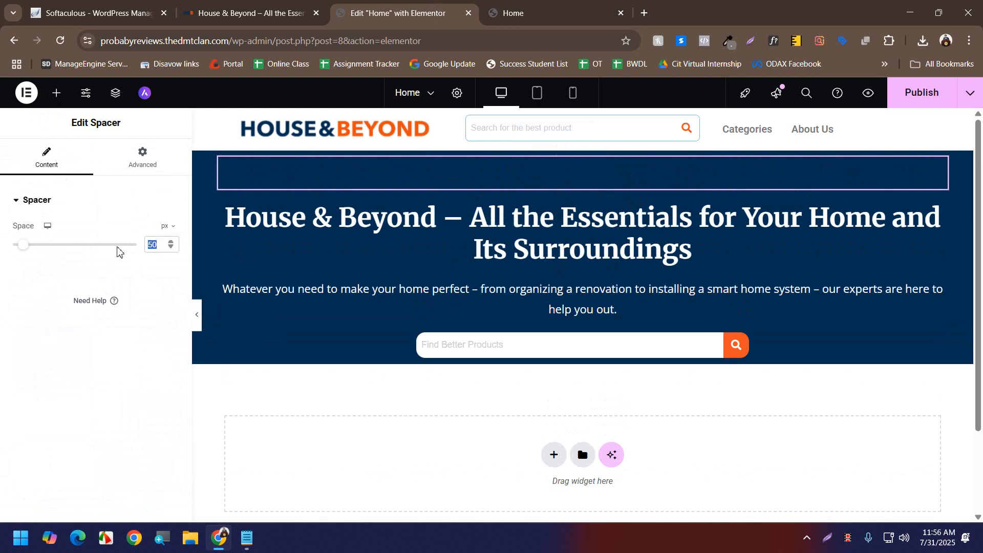
text(60)
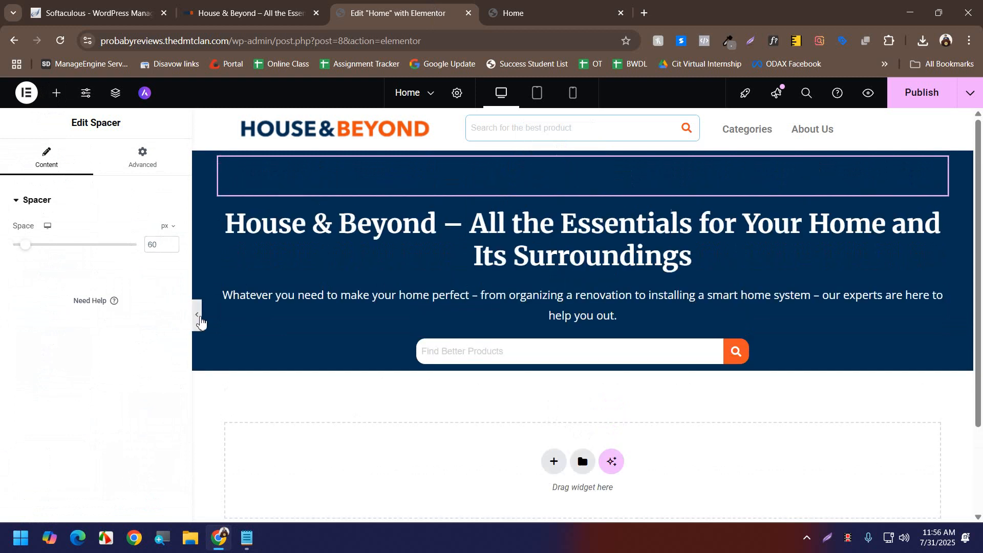
click(197, 317)
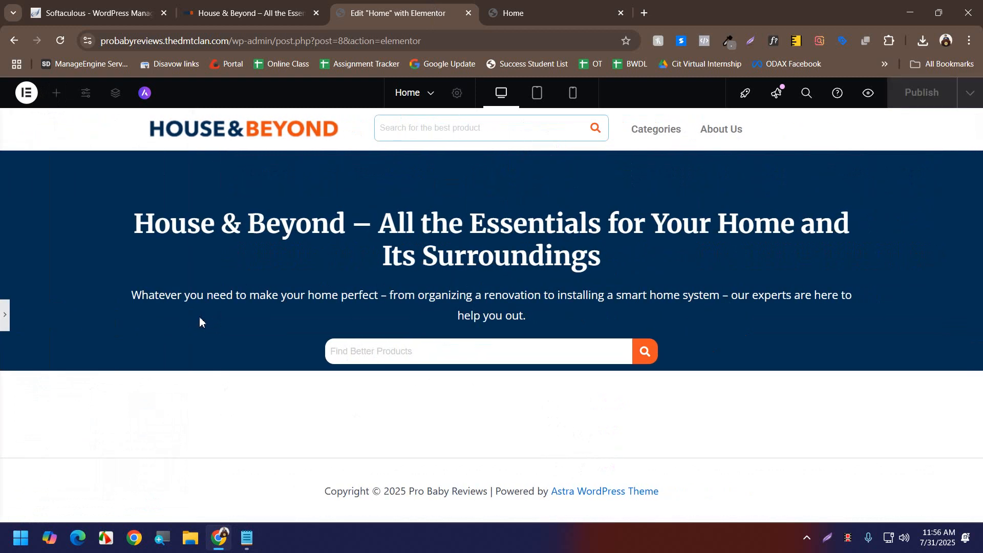
click(4, 315)
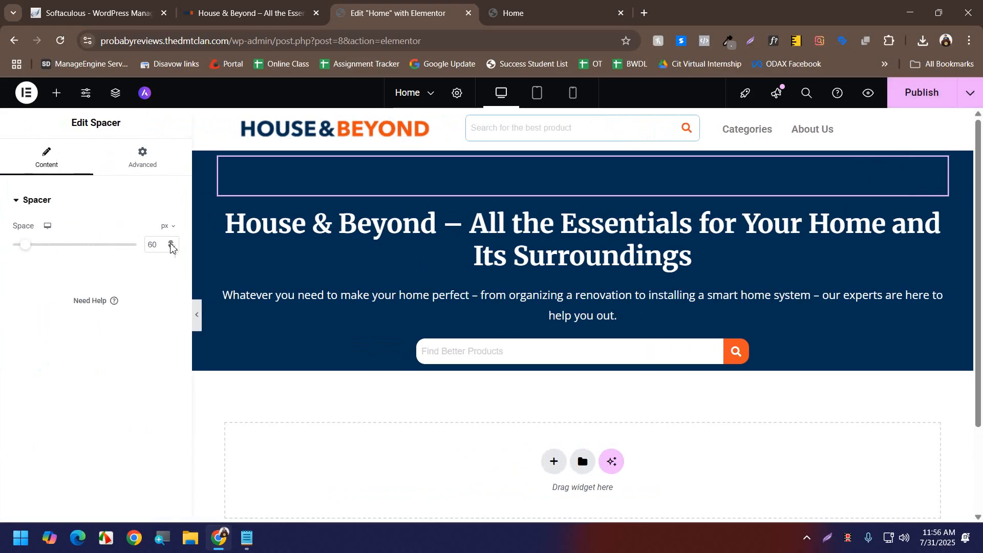
click(152, 245)
key(ctrl+a)
text(50)
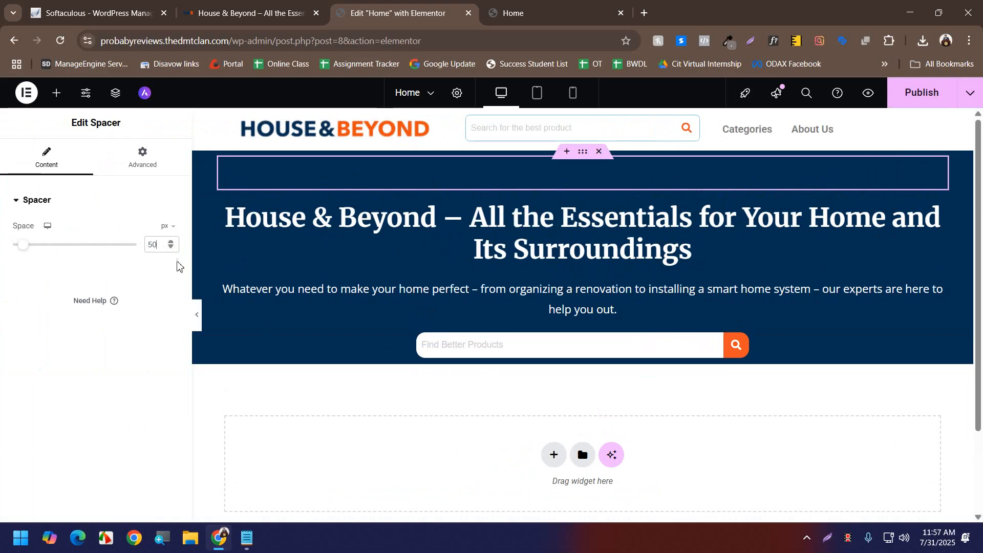
- Add a Spacer widget between the hero heading and the description text, with its space set to 25 px
click(56, 97)
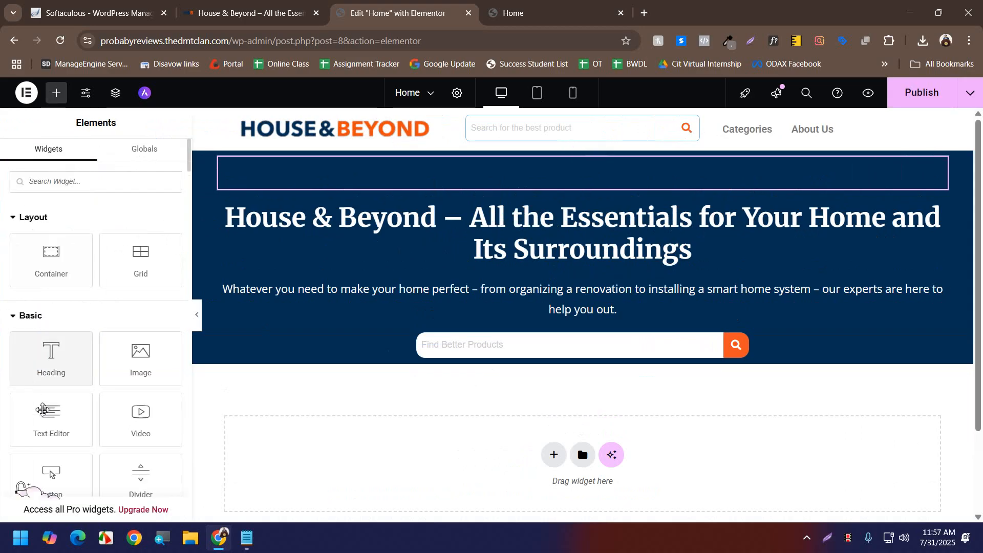
scroll(44, 430, down, 1)
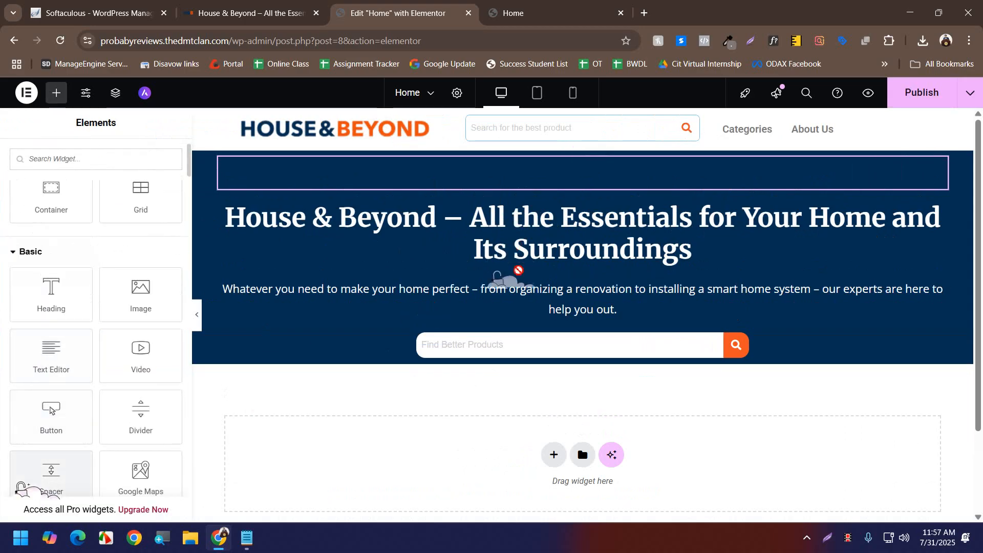
scroll(32, 390, down, 2)
drag(36, 347, 532, 286)
double_click(155, 244)
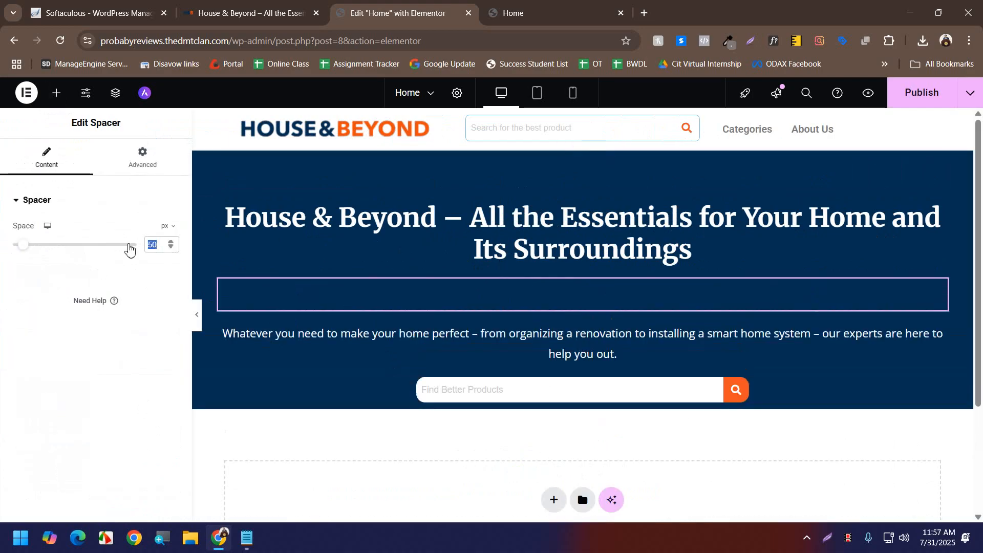
text(25)
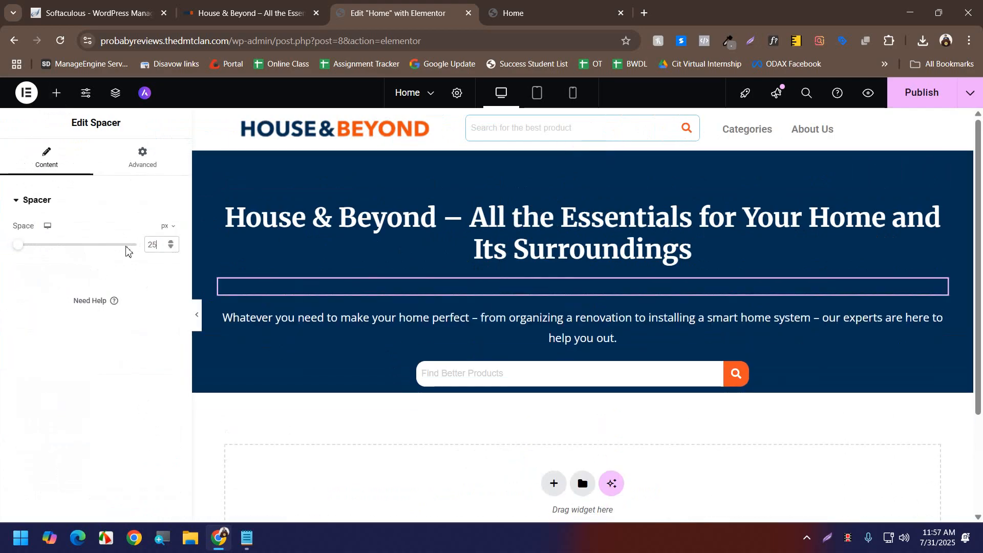
- Add a Spacer widget between the hero description text and the search box, with its space set to 20 px
click(56, 93)
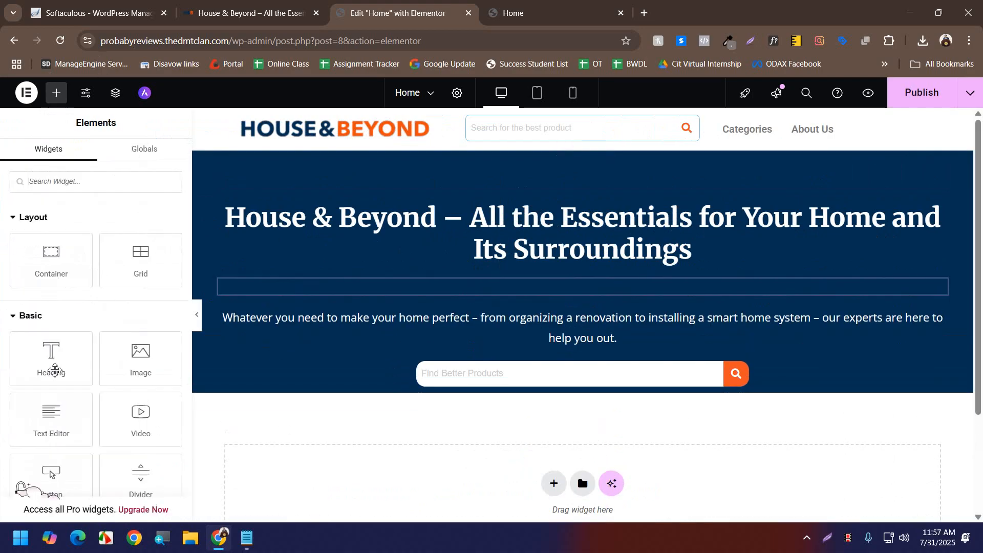
drag(91, 433, 487, 353)
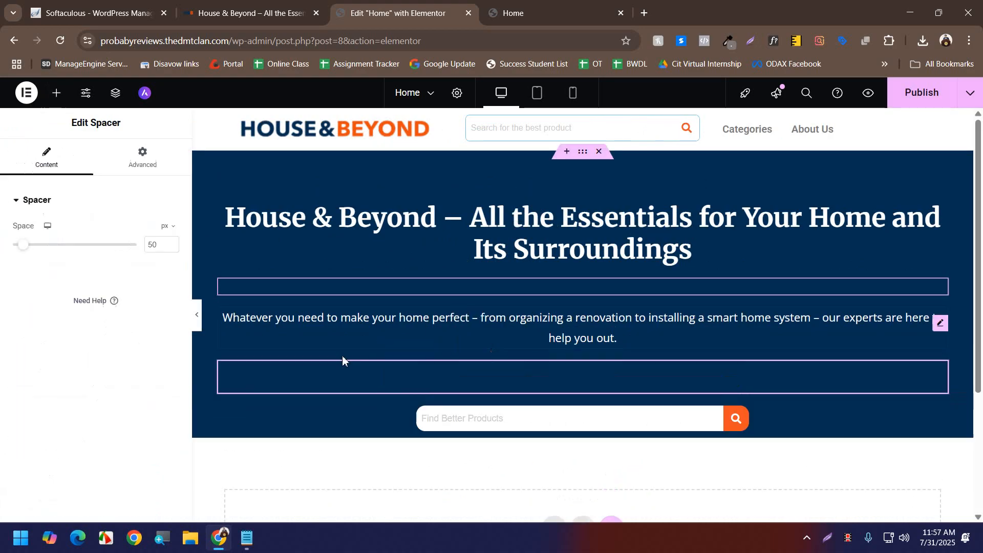
drag(161, 243, 137, 243)
text(20)
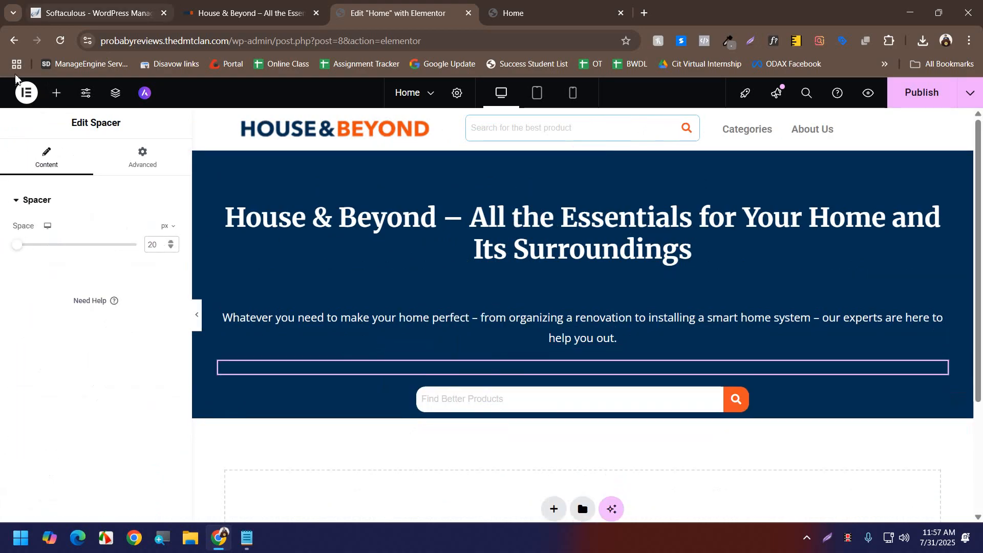
- Add a Spacer widget below the search box in the blue container and set its space to 40 px
click(56, 92)
scroll(61, 455, down, 1)
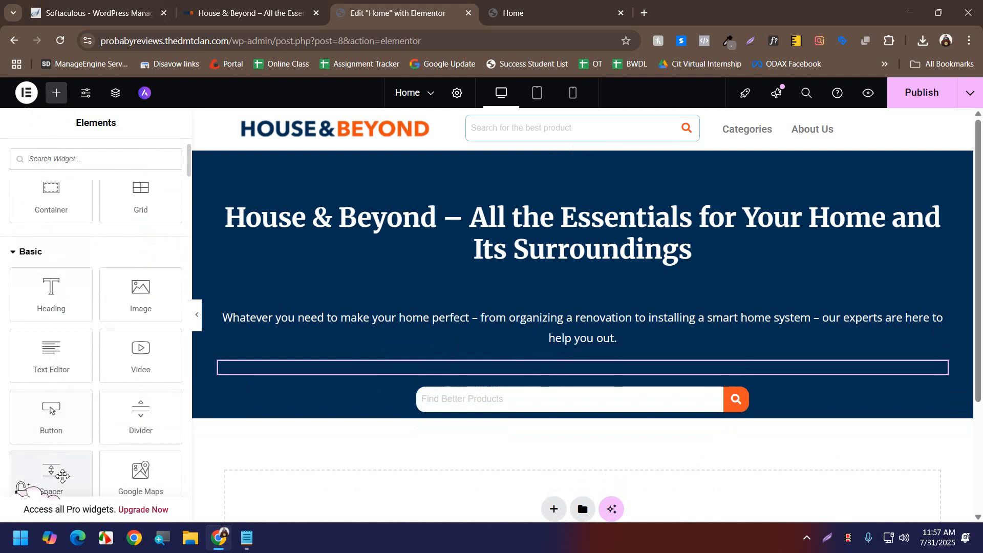
drag(62, 479, 477, 392)
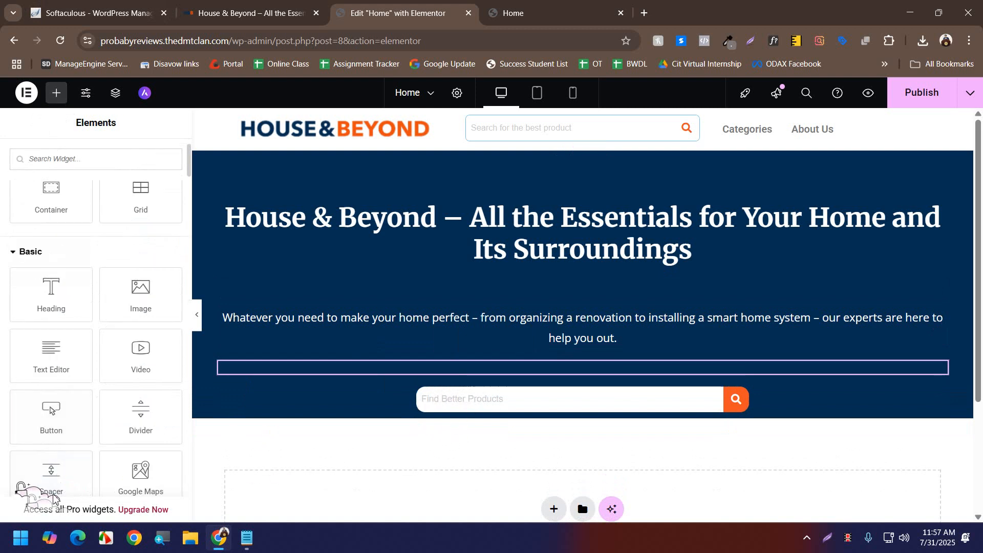
scroll(81, 368, down, 1)
drag(54, 423, 373, 408)
drag(159, 245, 126, 247)
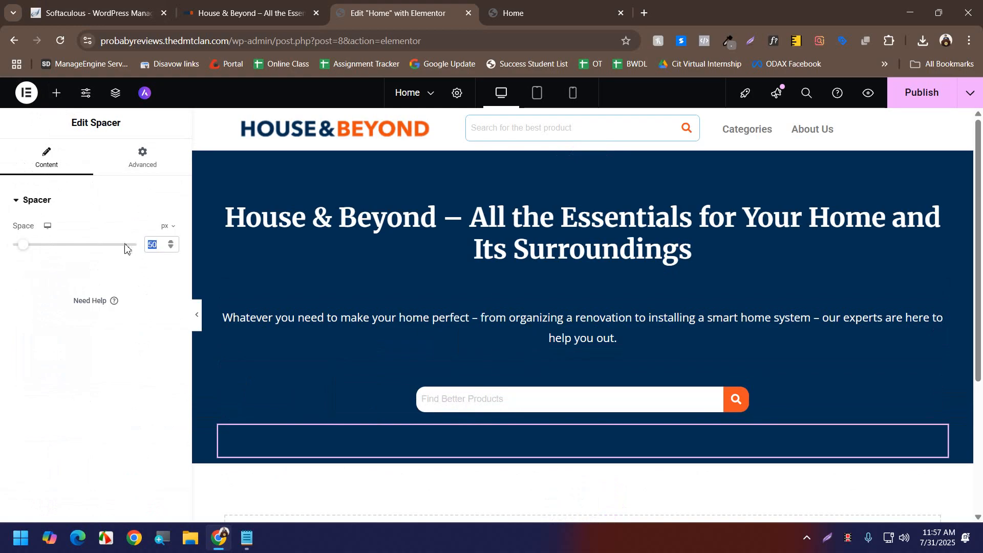
text(40)
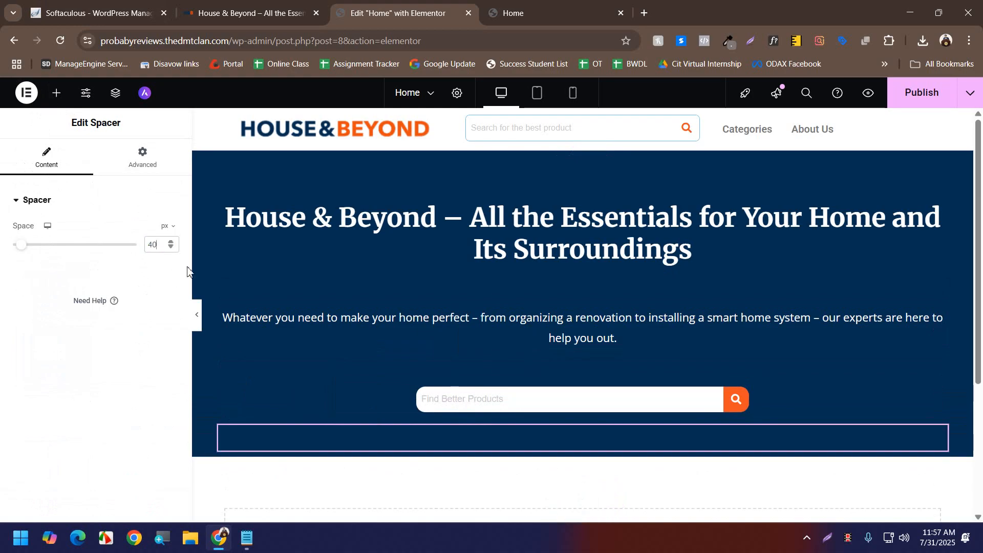
- Preview the hero section at full width, compare its spacing with the House & Beyond reference site, and bring back the editing controls
click(197, 314)
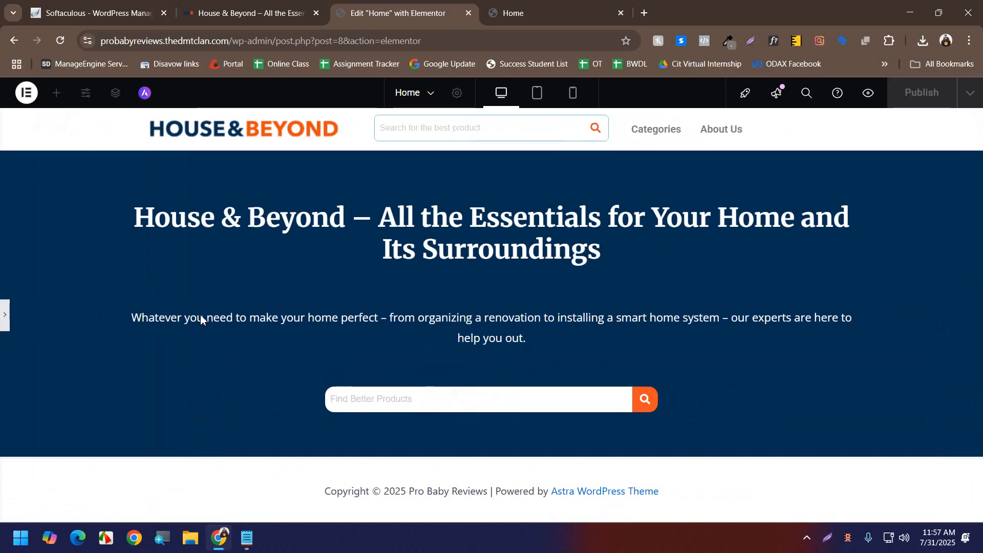
click(225, 10)
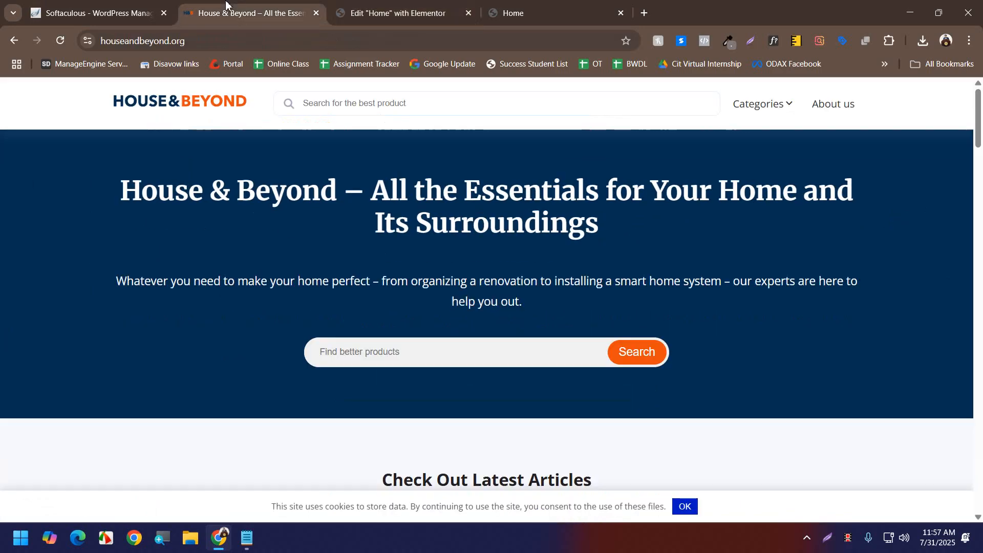
click(410, 6)
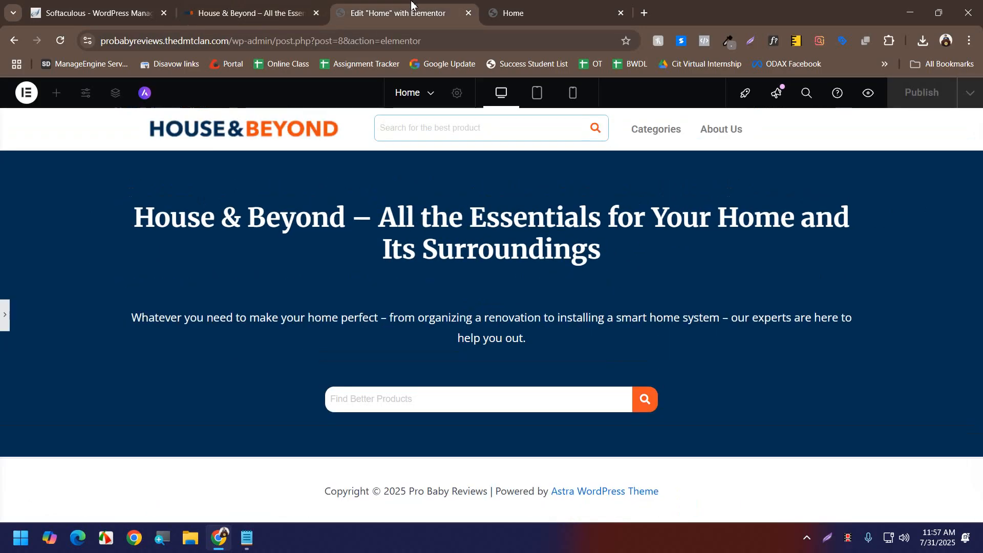
click(848, 534)
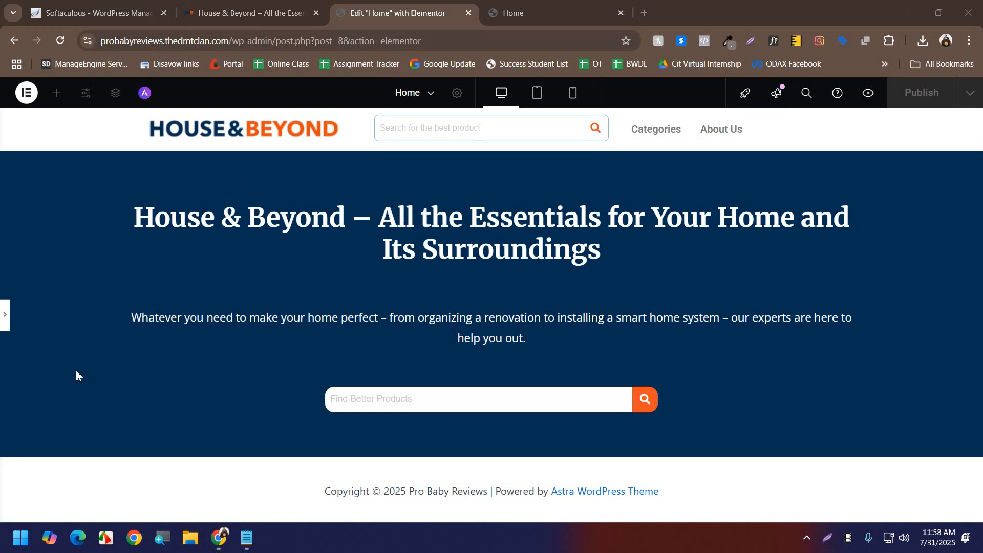
click(3, 307)
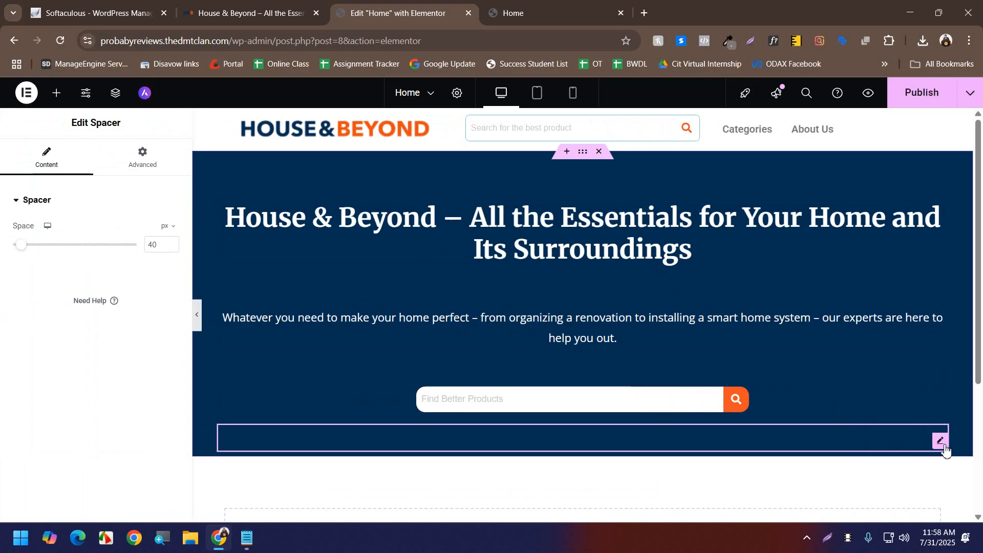
- Set the space of the spacer below the search box to 30 px
click(170, 248)
scroll(175, 239, up, 6)
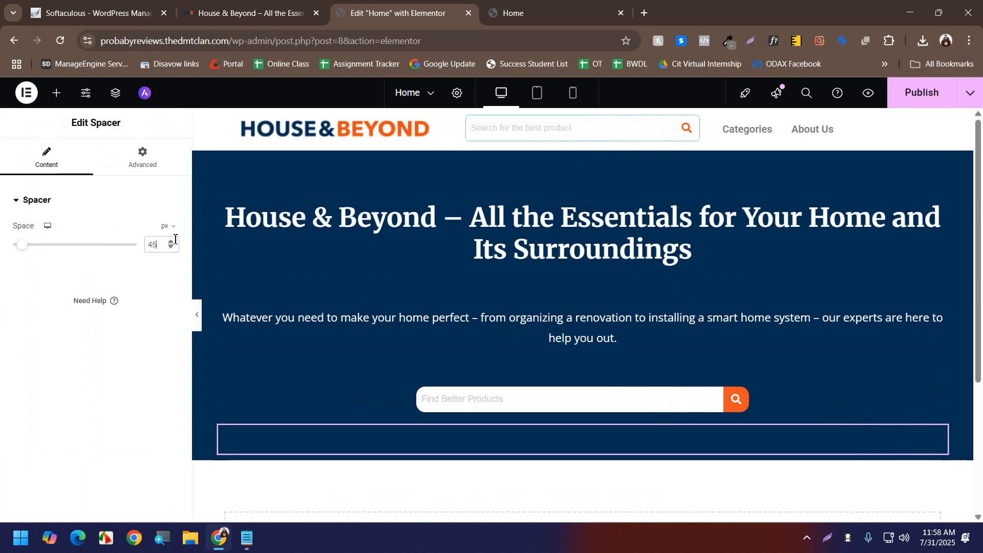
drag(164, 244, 119, 248)
text(30)
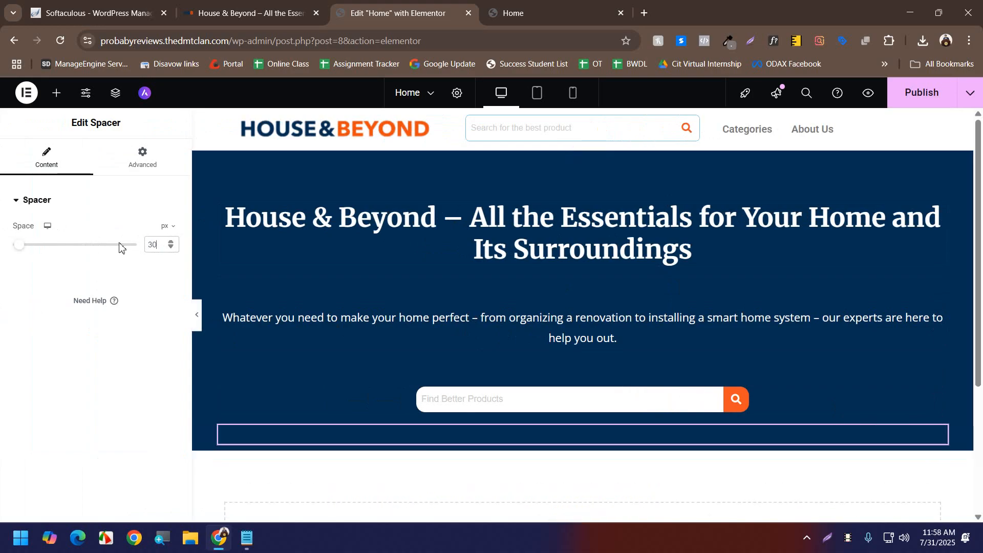
- Set the space of the spacer above the hero heading to 40 px
click(641, 180)
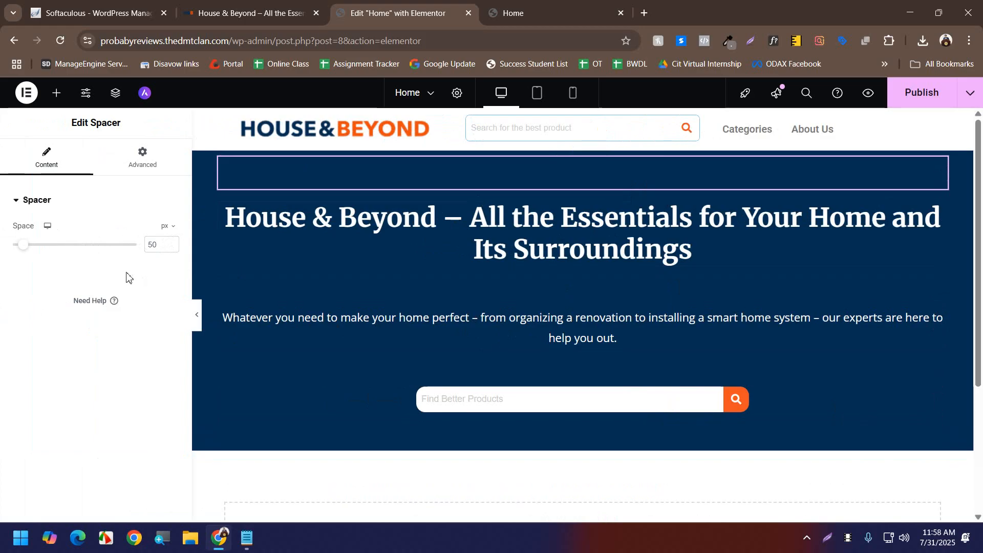
drag(161, 245, 139, 250)
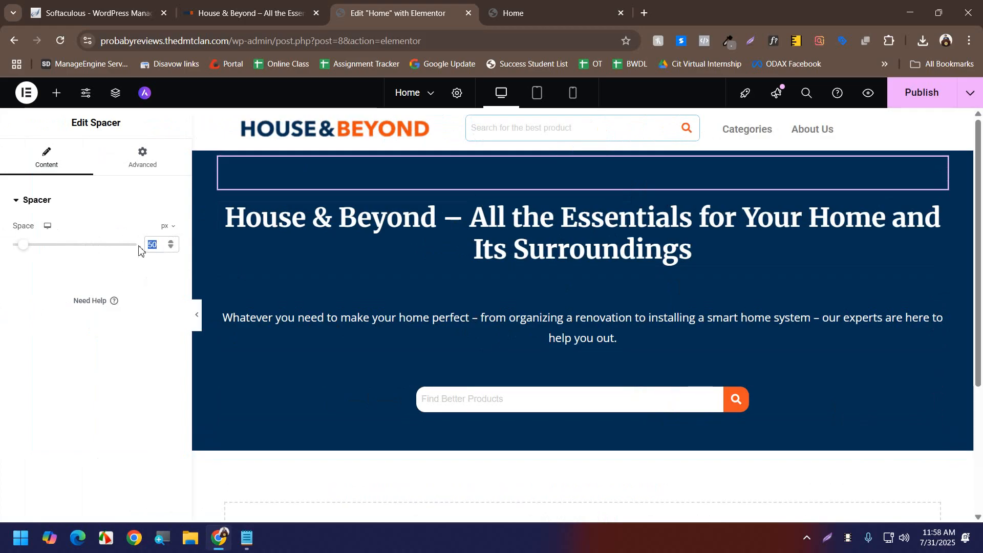
text(40)
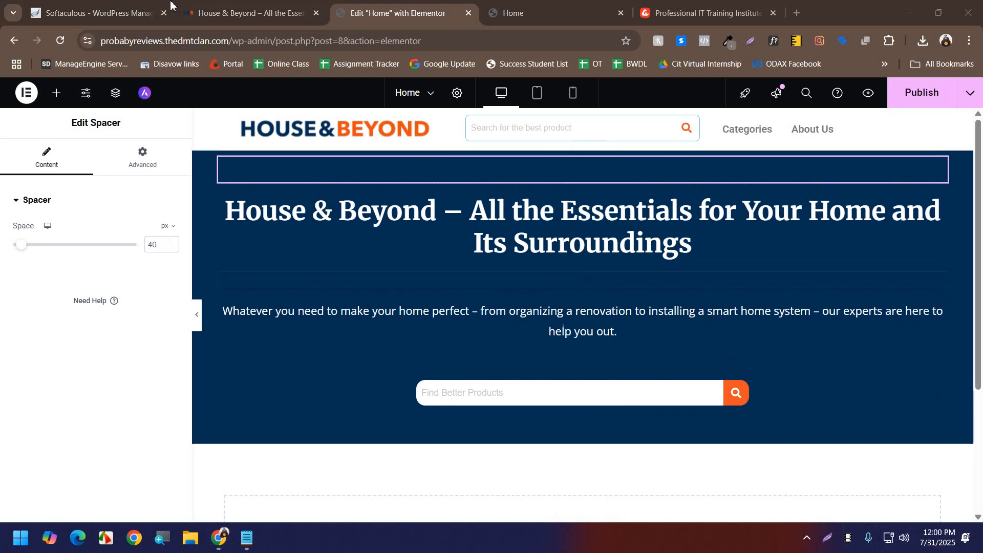
- Compare the reference site's hero section with a full-width preview of the edited one
click(321, 4)
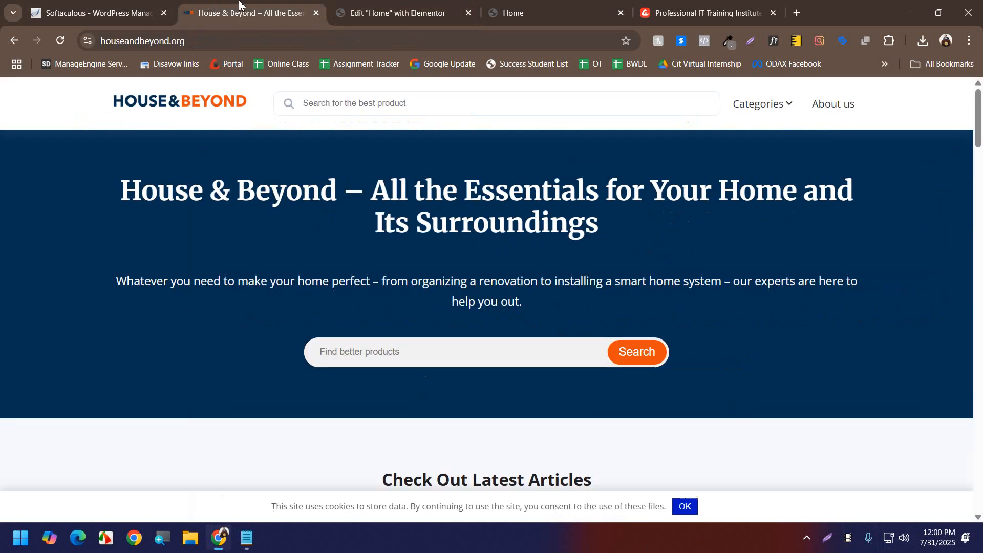
click(334, 8)
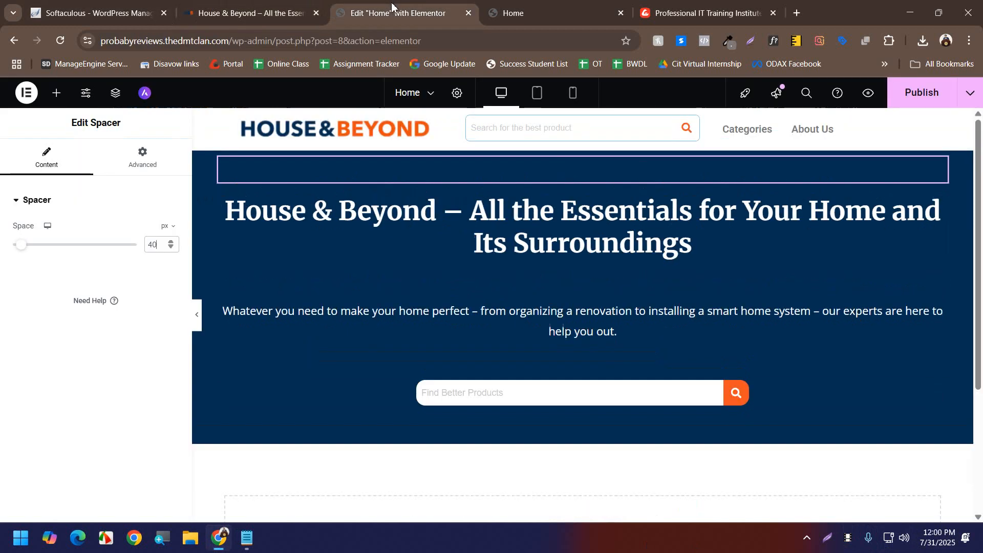
click(199, 318)
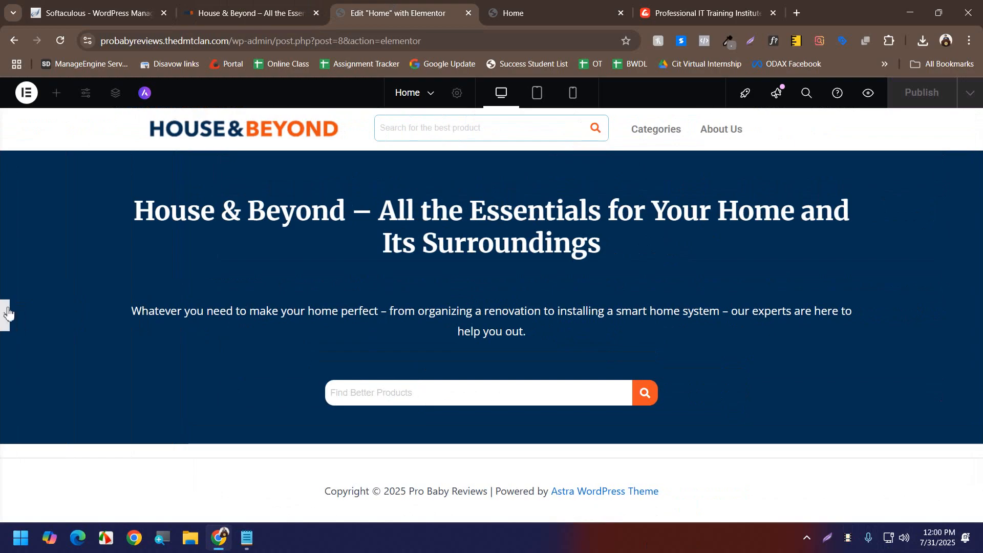
click(8, 313)
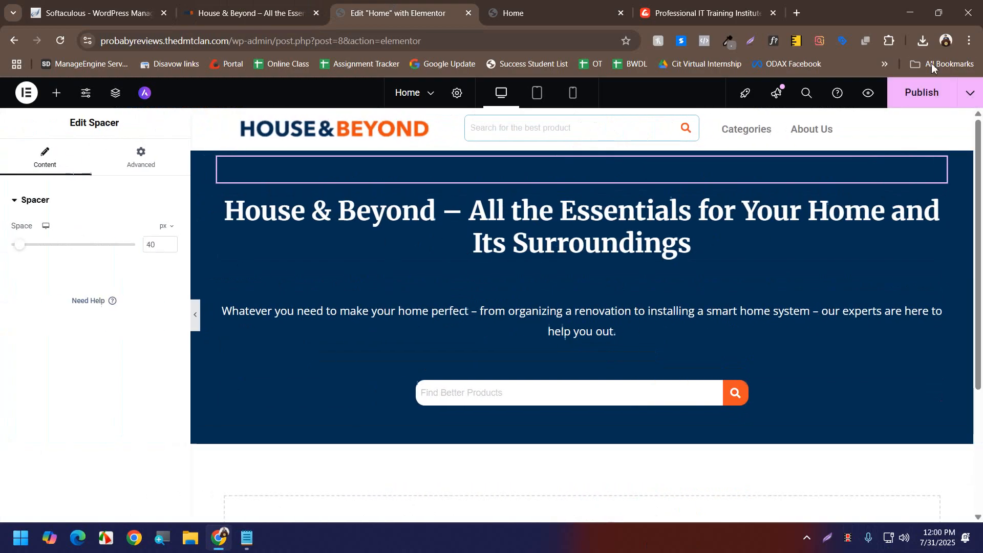
- Publish the page, check the hero section on the reloaded live home page, and return to the Elementor editor
click(914, 97)
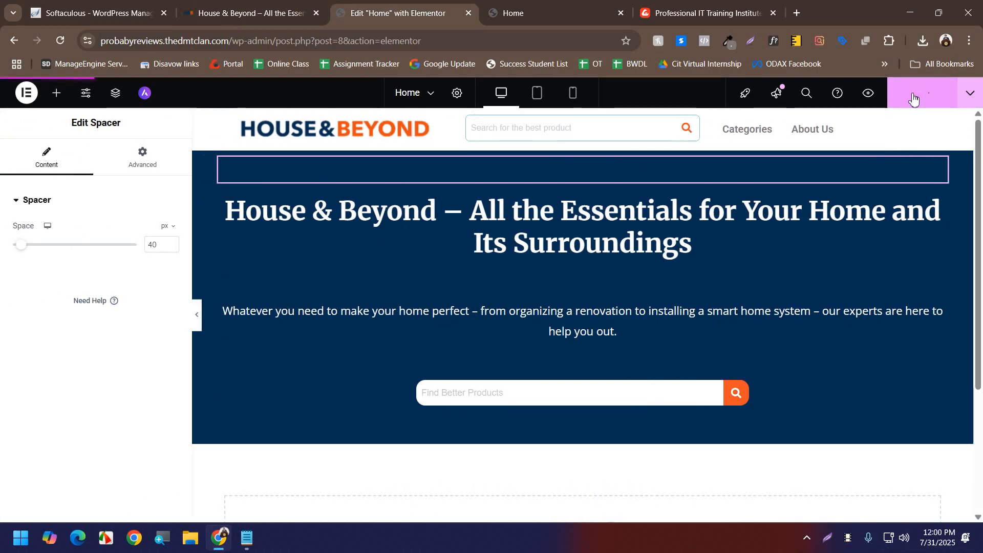
click(531, 6)
click(59, 40)
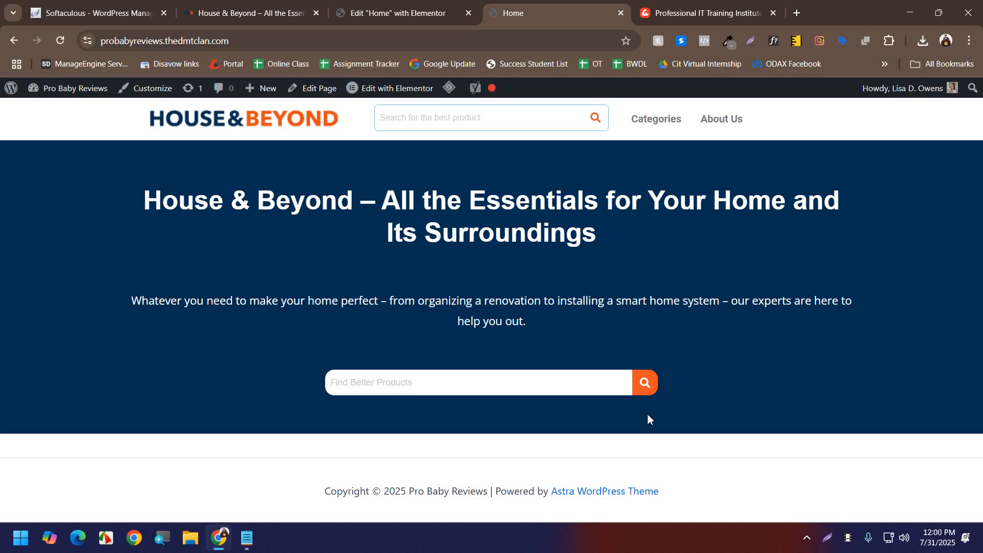
click(417, 8)
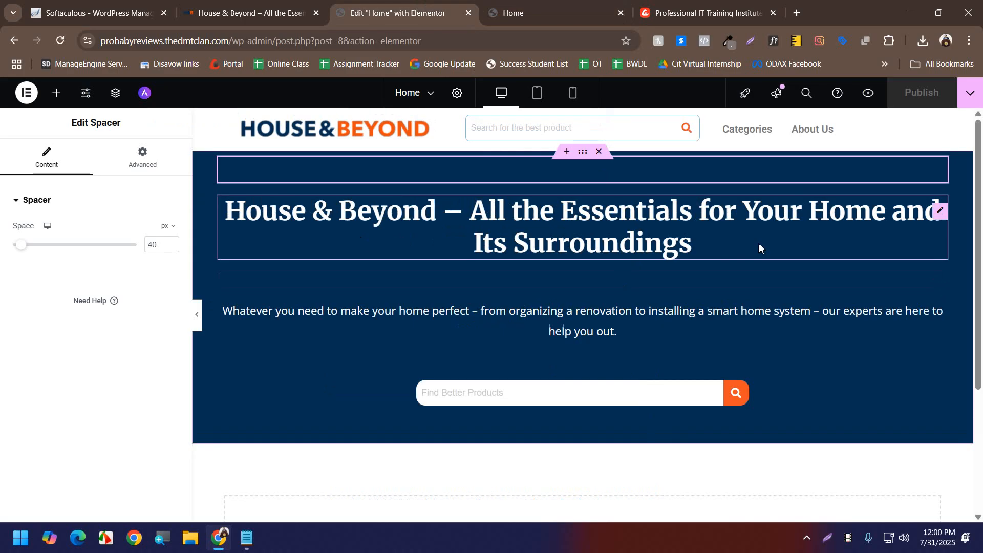
- Upload images (4).jpg from the Downloads folder and set it as the background image of the blue hero container
click(586, 155)
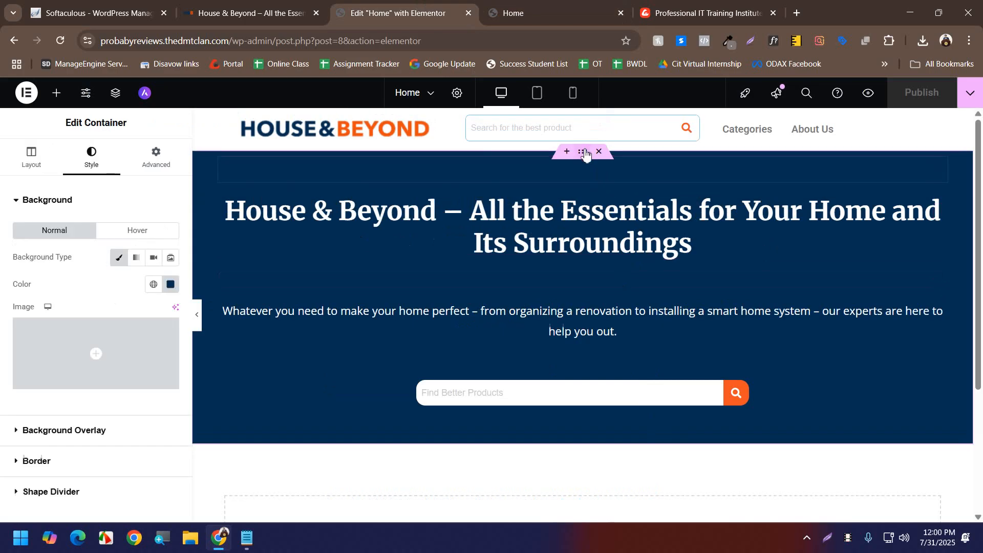
click(105, 357)
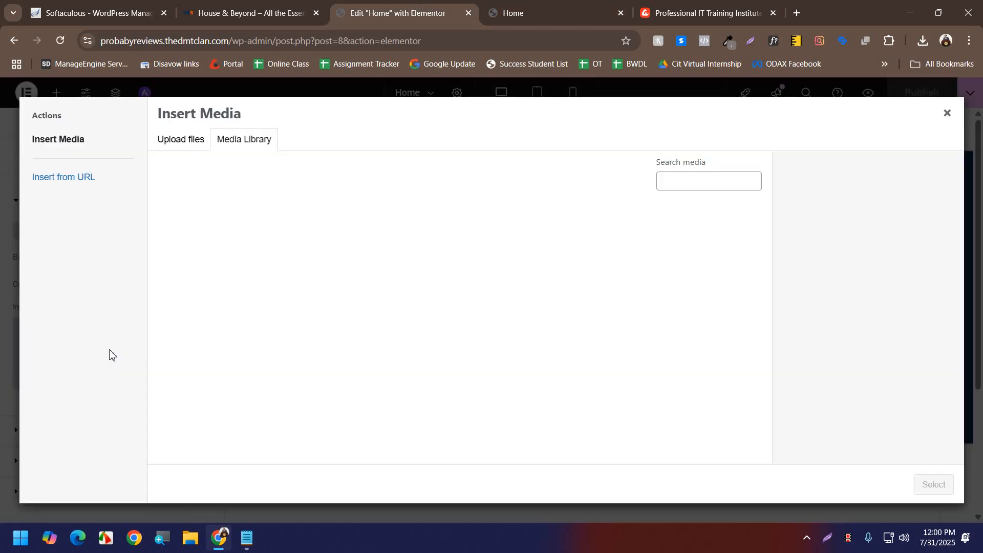
click(198, 150)
click(539, 316)
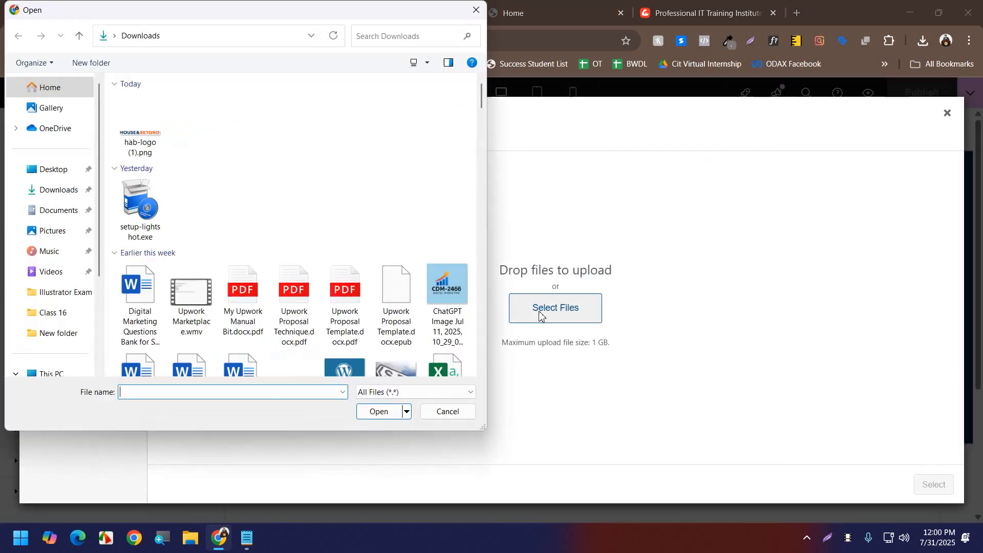
scroll(344, 210, down, 5)
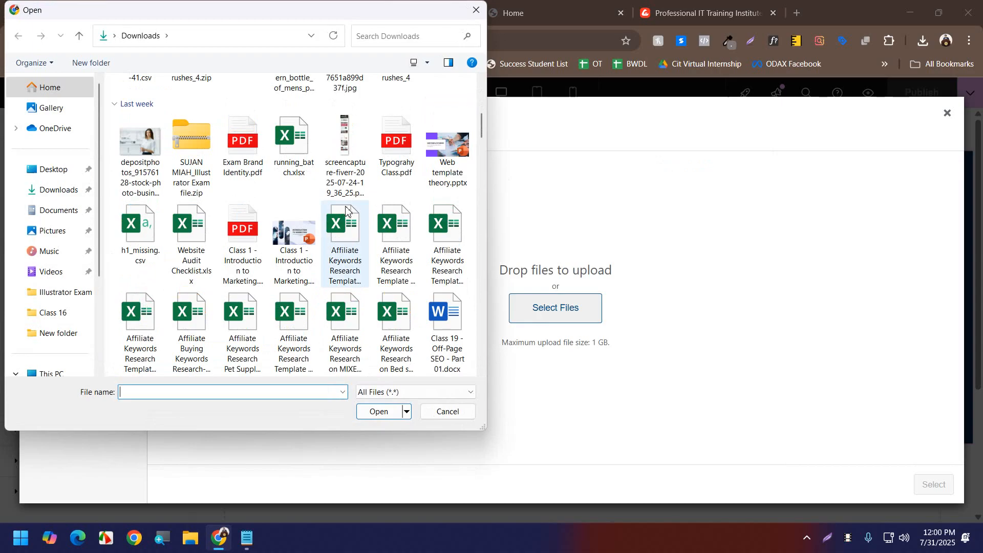
scroll(344, 210, down, 3)
scroll(345, 210, down, 3)
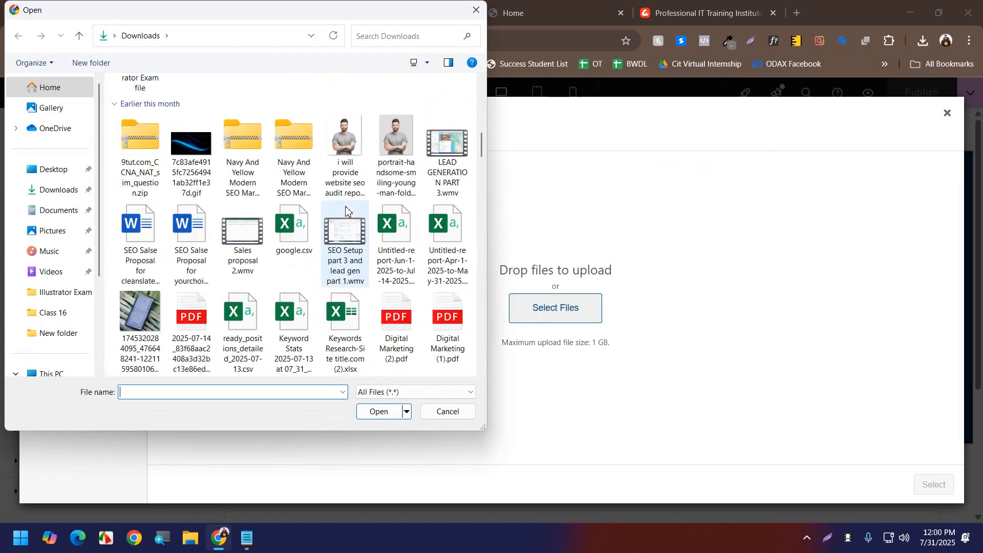
scroll(345, 210, down, 3)
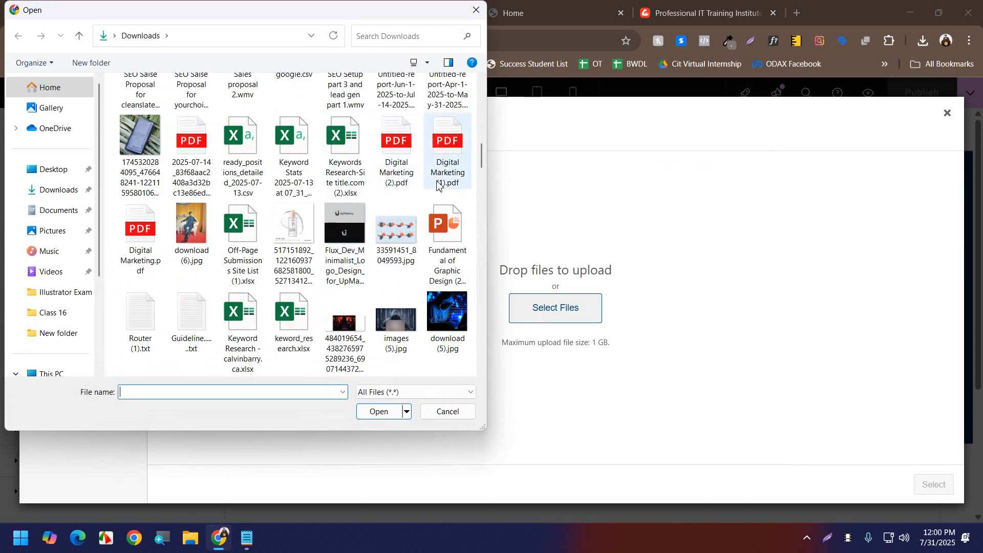
scroll(437, 186, down, 3)
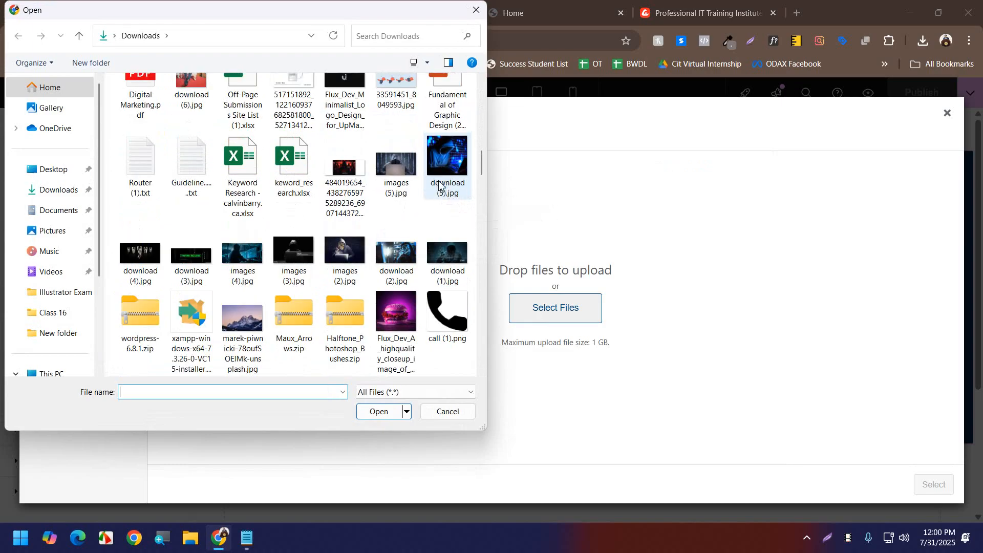
click(239, 264)
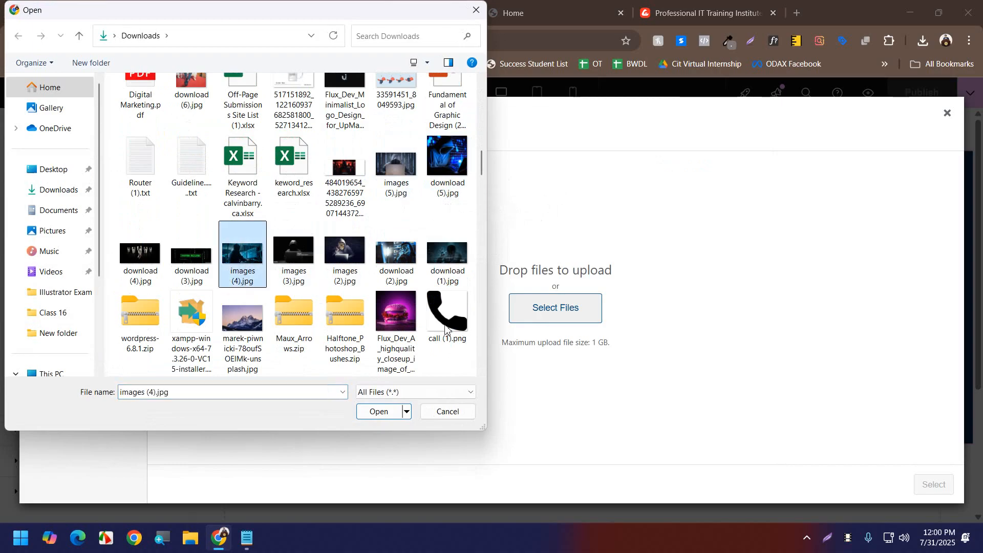
click(379, 412)
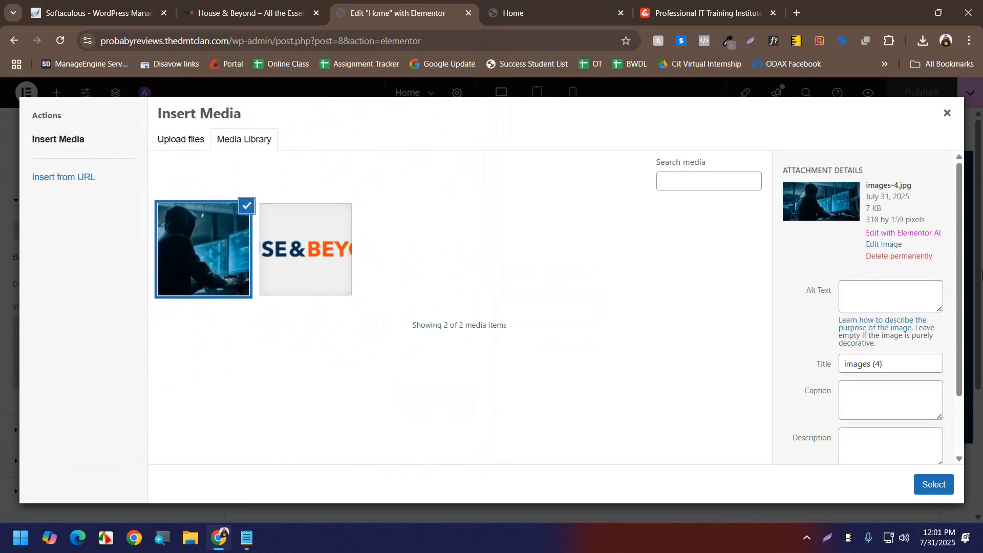
click(924, 488)
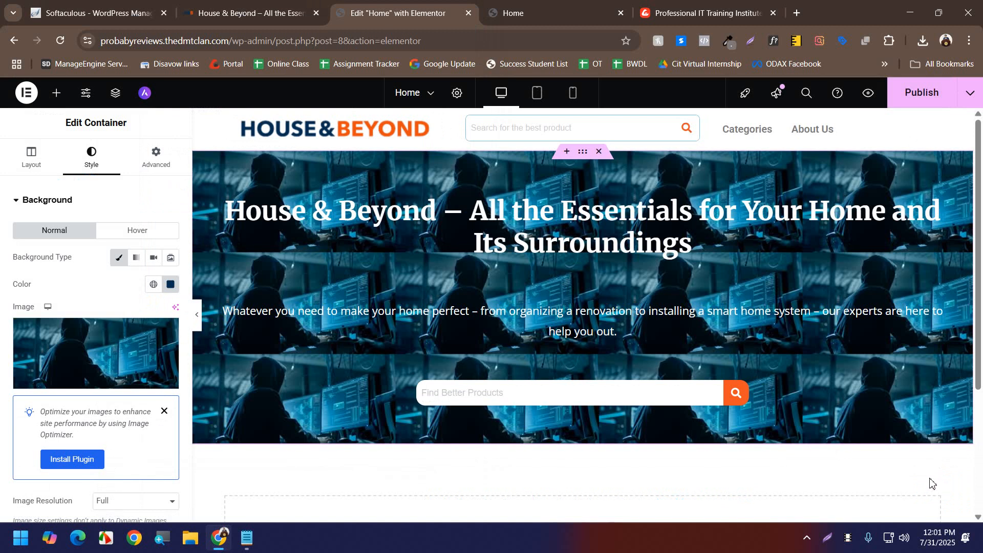
- Dismiss the image optimizer notice, set the hero background image's position to Center Center, and check its attachment options
click(164, 411)
scroll(146, 417, down, 1)
click(142, 402)
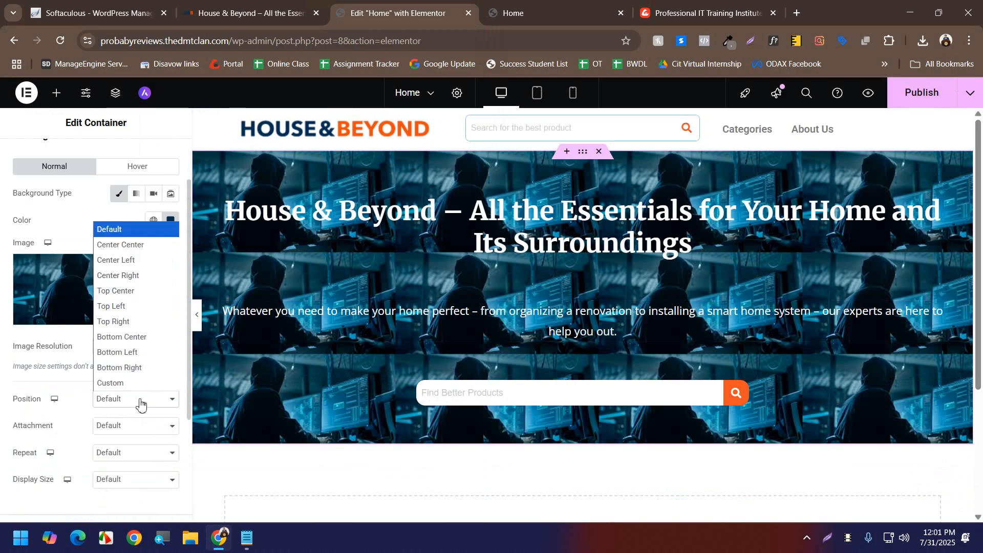
click(129, 251)
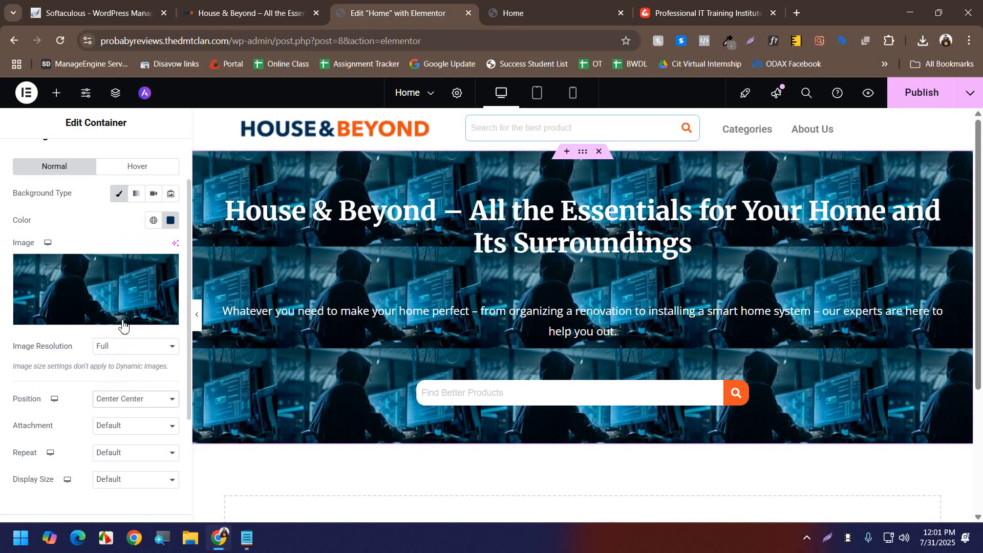
click(119, 434)
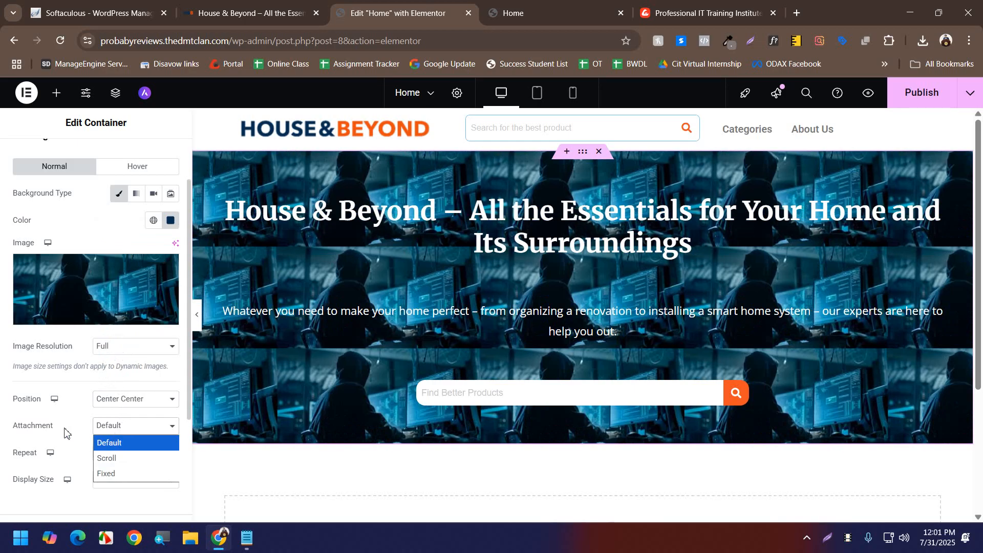
click(118, 438)
- Try No-repeat on the hero container's background image, and finish with its repeat option set to Repeat
click(128, 456)
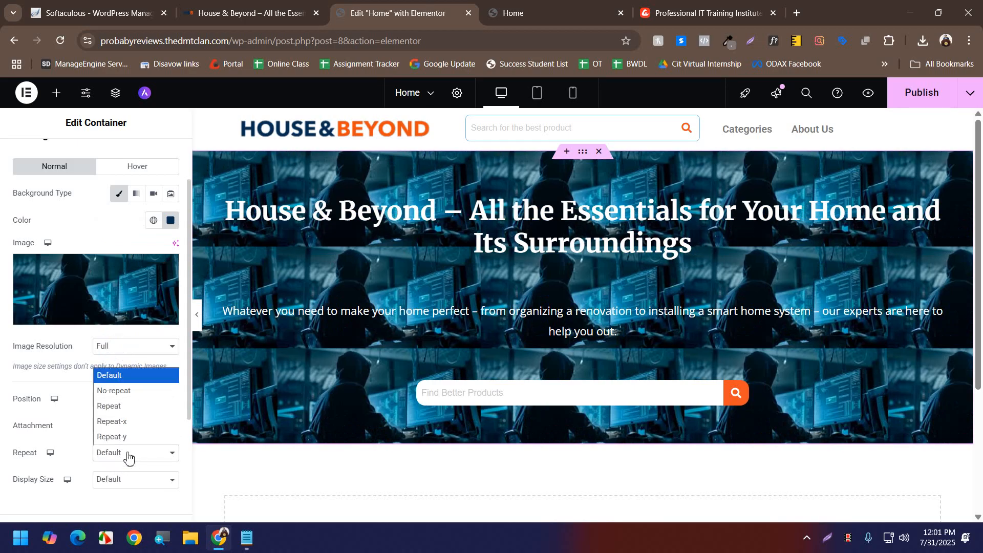
click(126, 392)
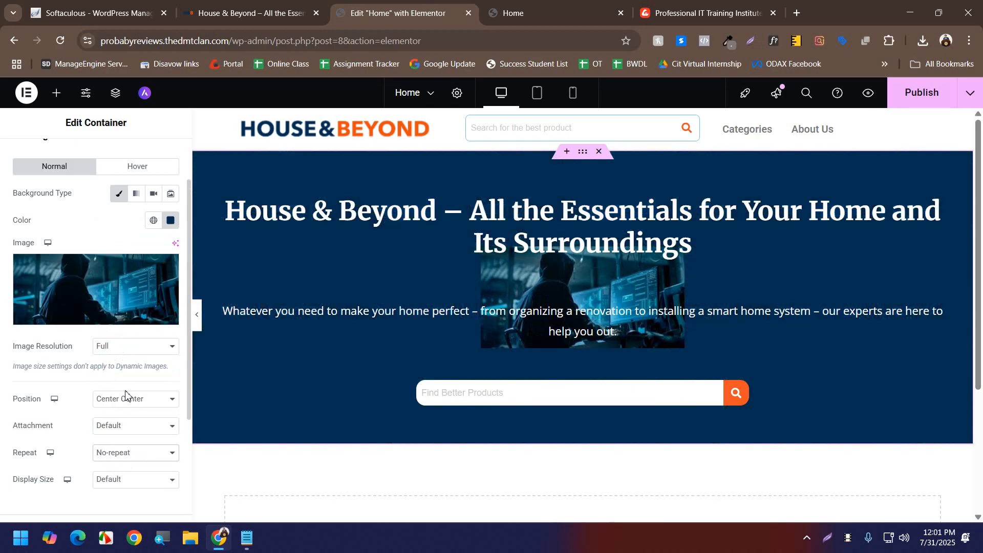
click(112, 454)
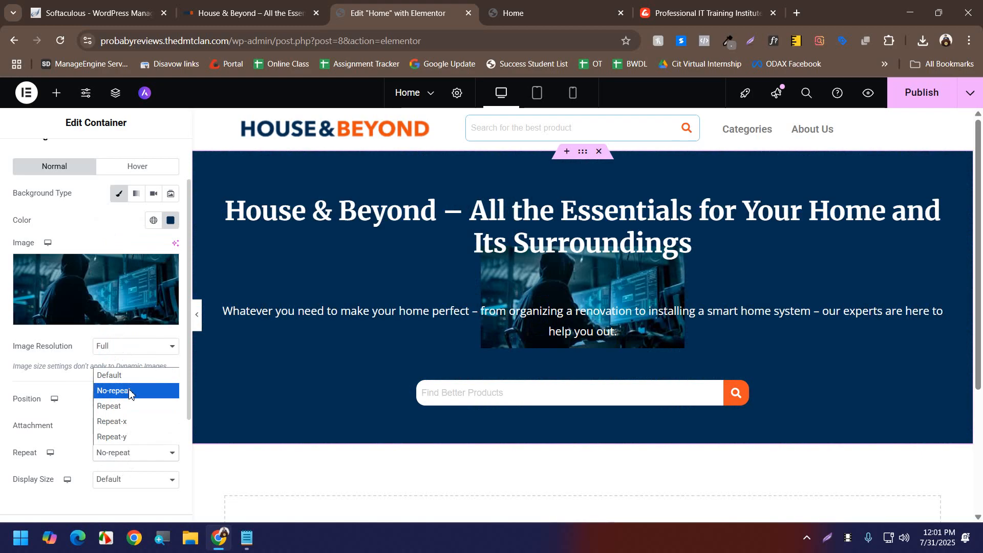
click(123, 407)
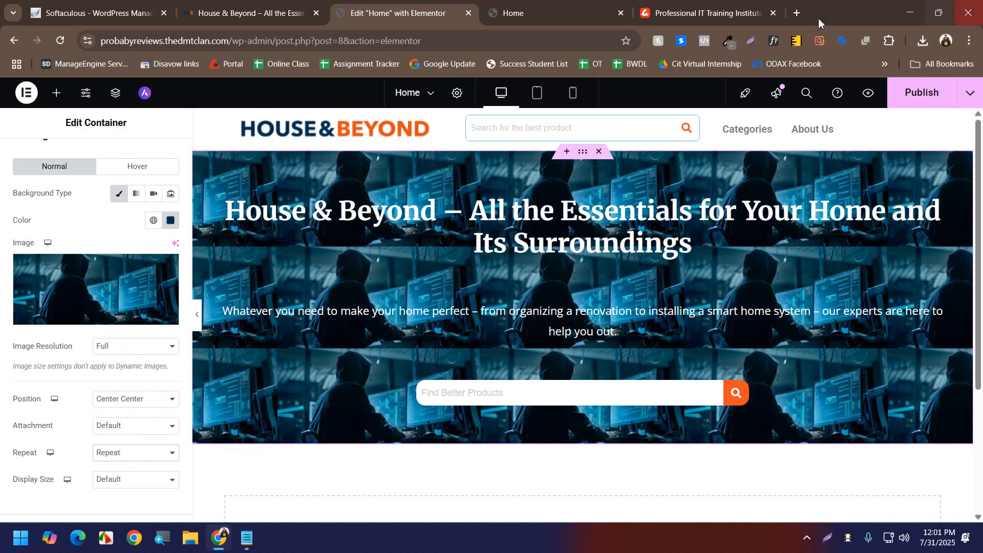
- Open a new browser tab and enter picab as the start of a web search
click(798, 14)
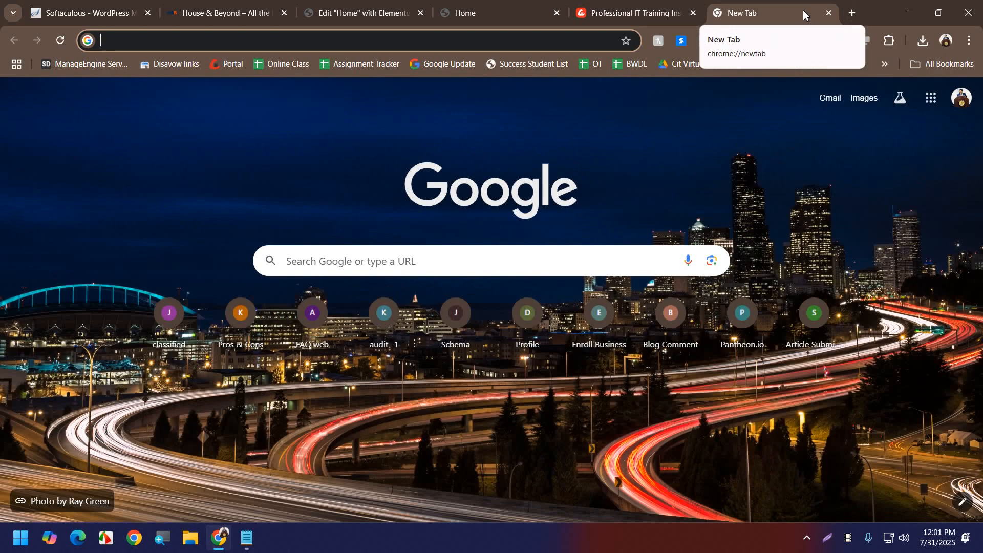
text(pic)
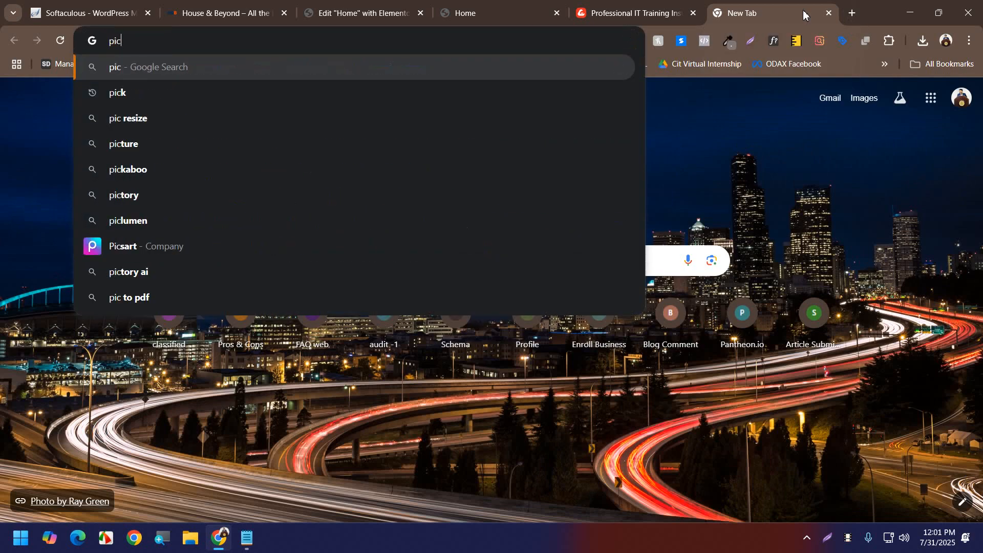
key(BackSpace)
key(BackSpace)
key(BackSpace)
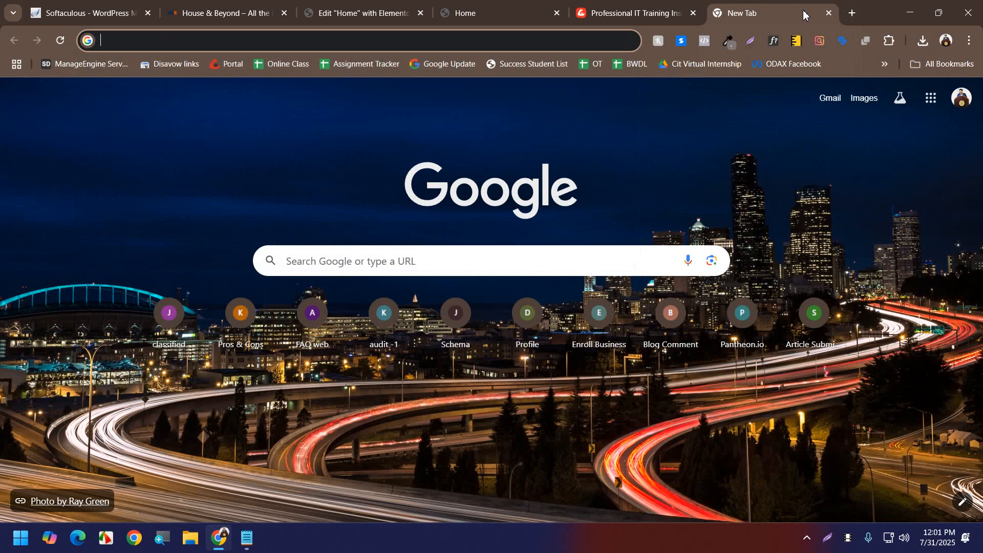
text(picab)
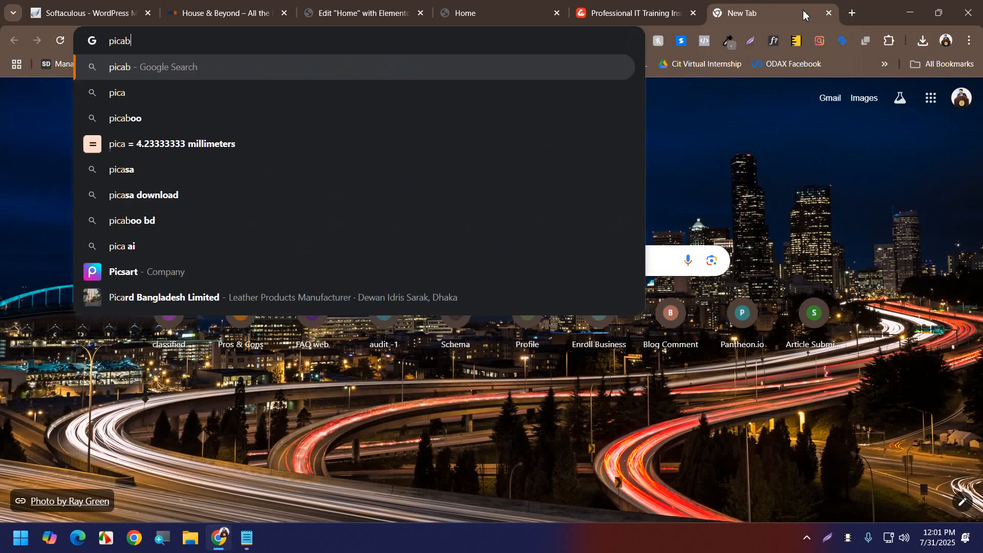
- Measure the pixel dimensions of the blue hero section on the live home page with a screen-capture selection
click(477, 6)
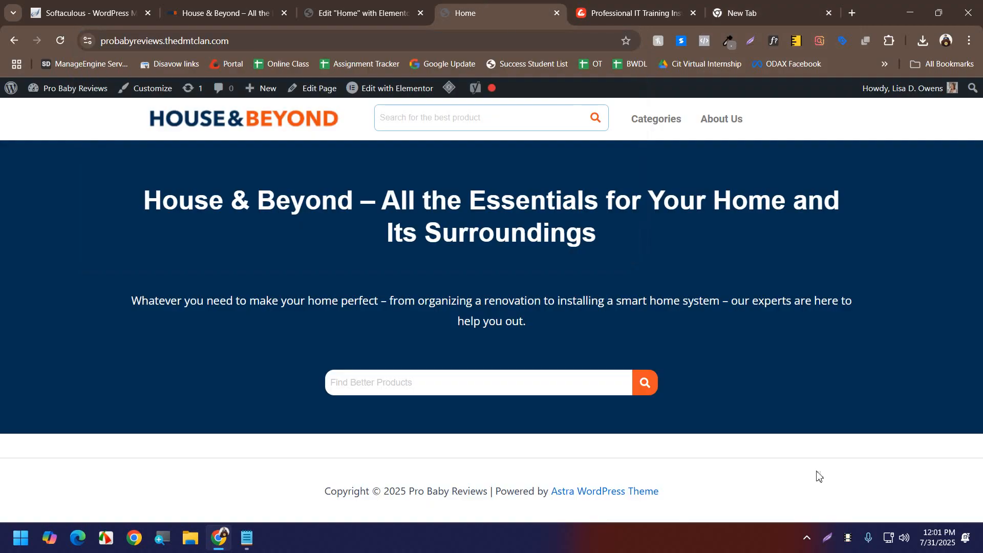
key(super+shift+s)
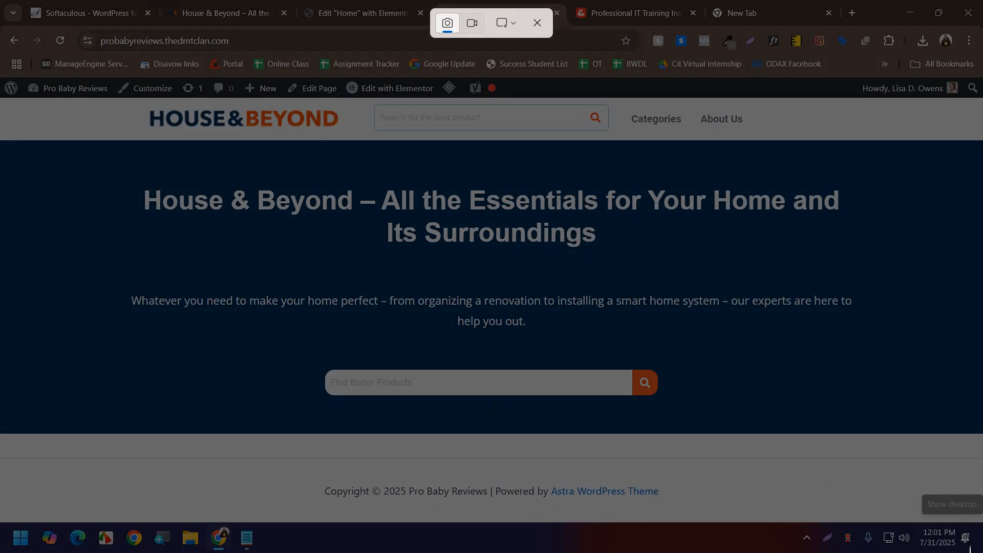
click(536, 22)
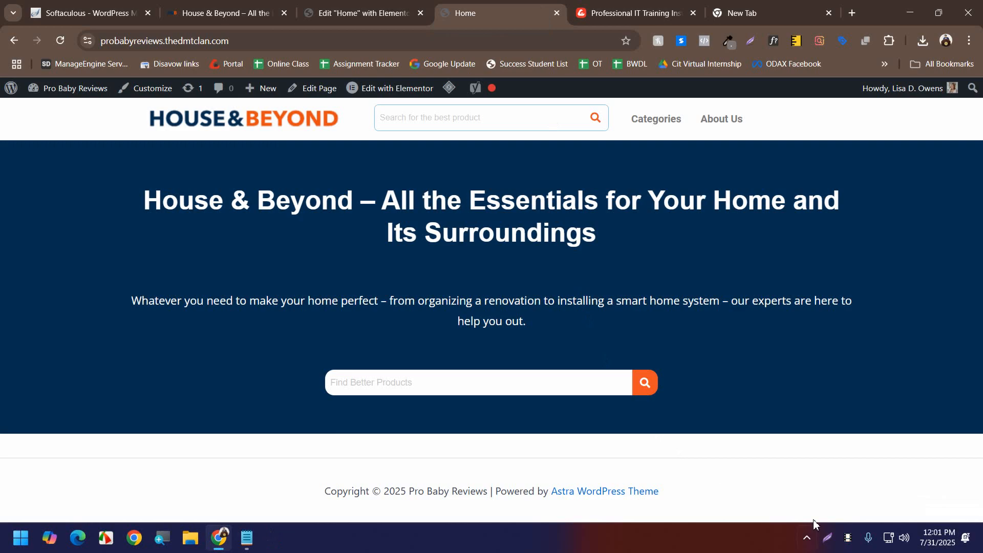
click(828, 537)
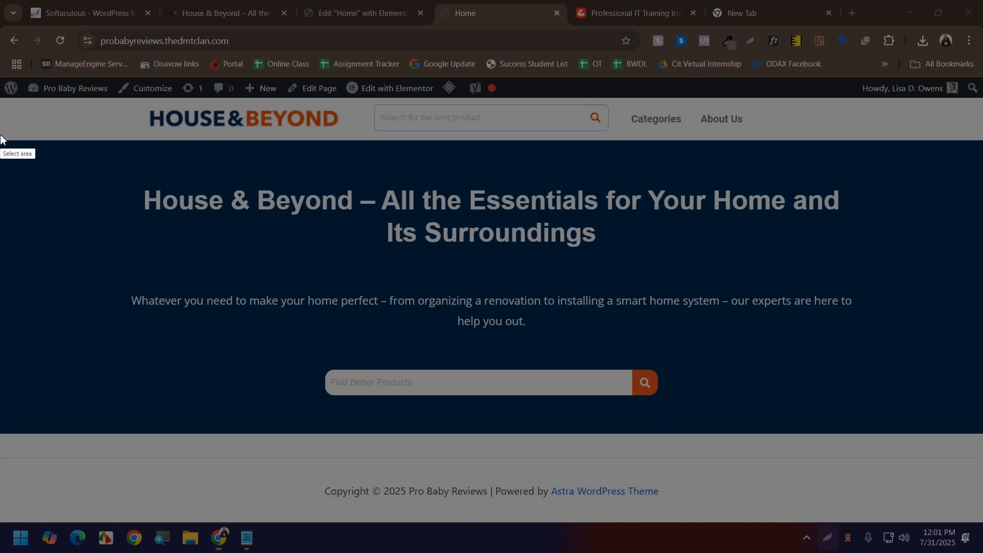
drag(1, 139, 981, 431)
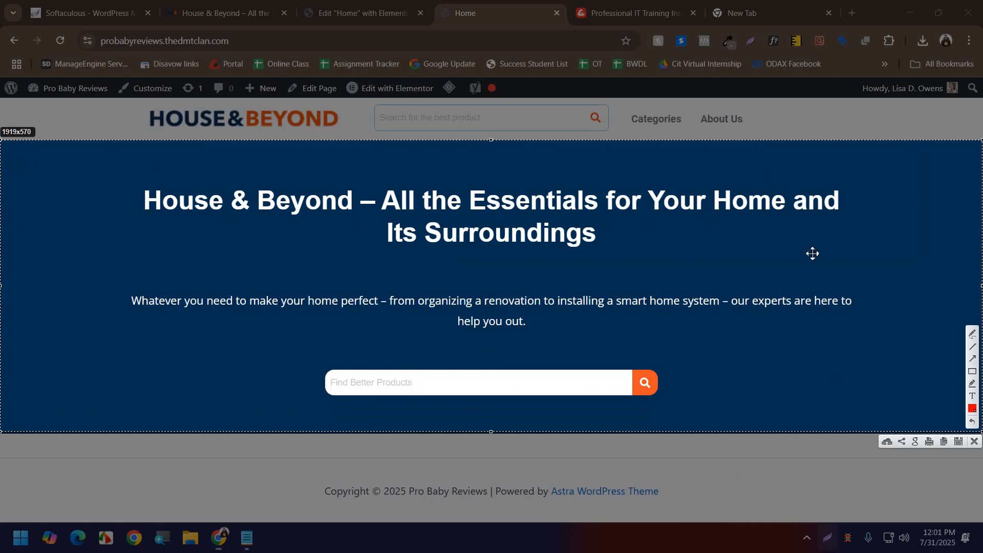
click(974, 441)
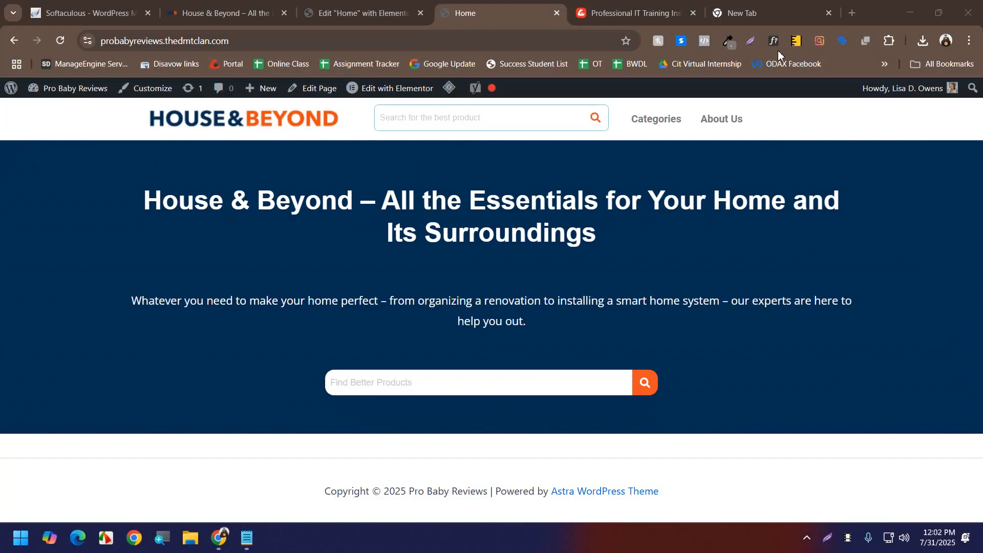
- Check the Elementor editor briefly, return to the new browser tab, and search Google for picable
click(361, 12)
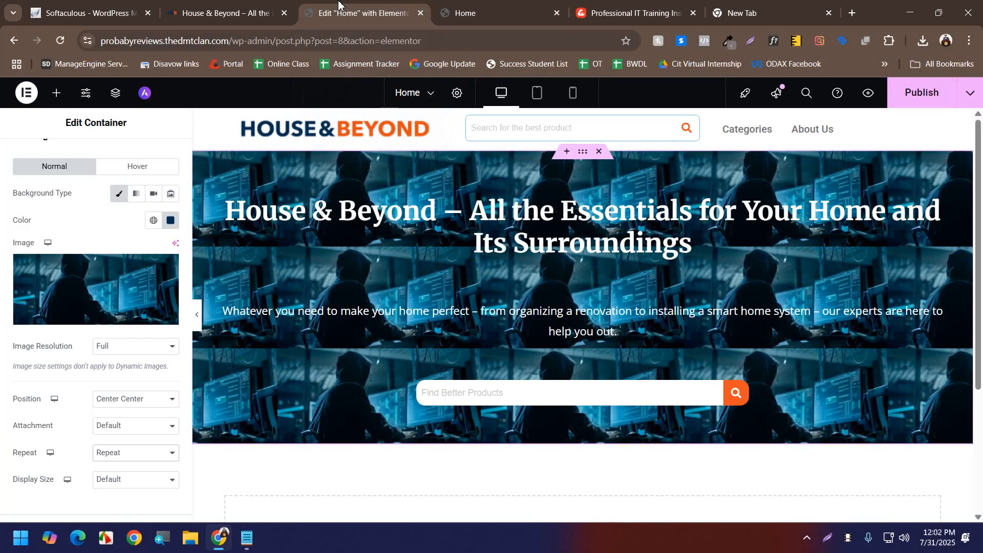
click(753, 7)
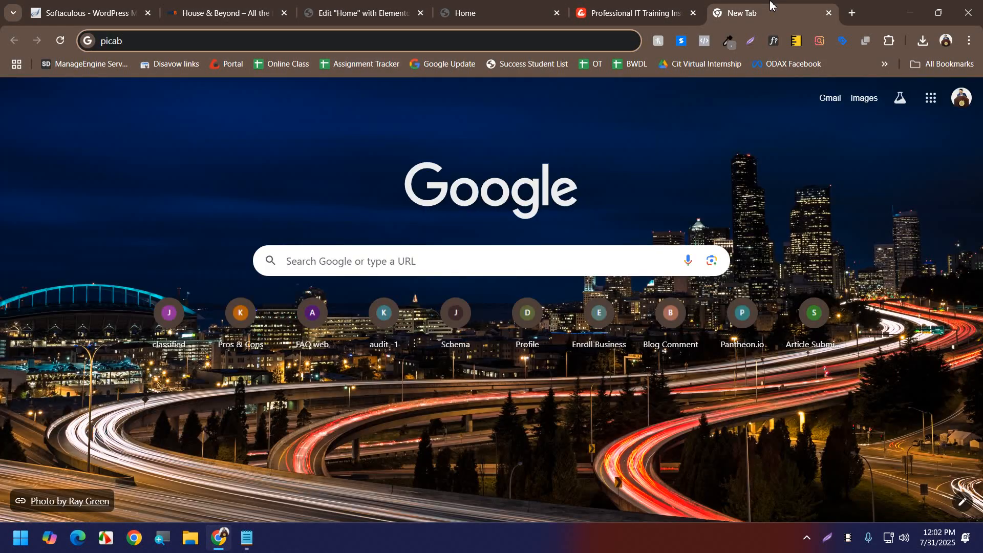
key(BackSpace)
key(BackSpace)
text(able)
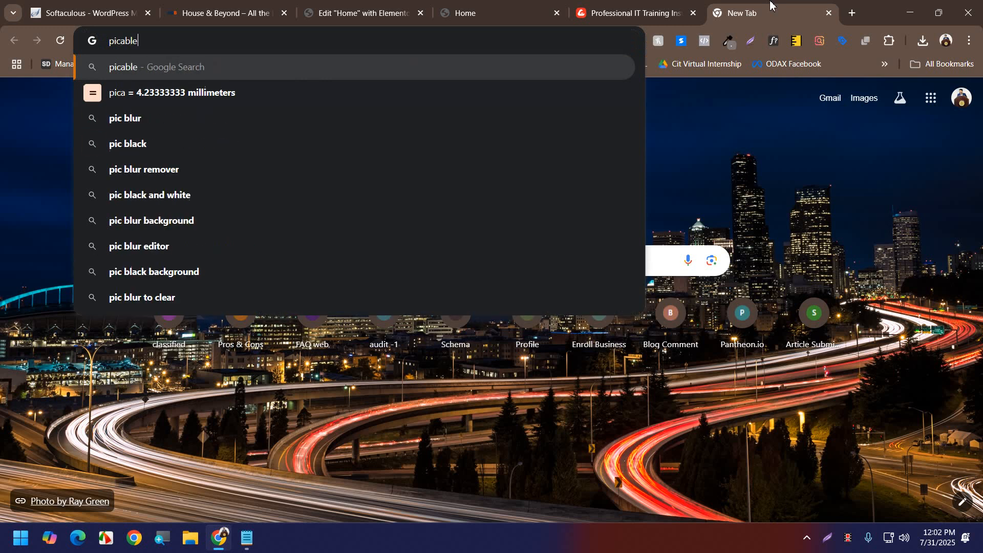
key(Return)
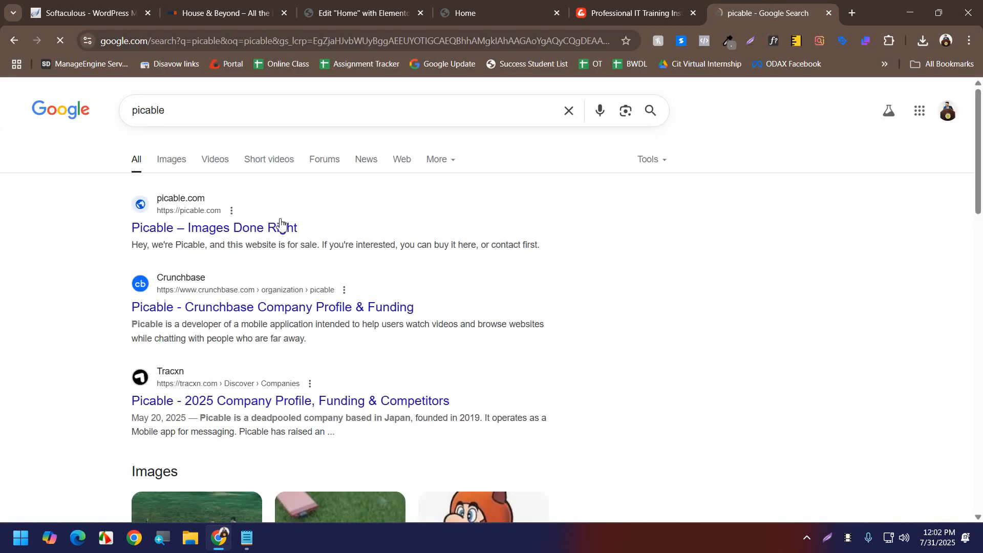
- Search Google for freepik and open the Freepik website from the results
drag(170, 110, 92, 105)
text(free)
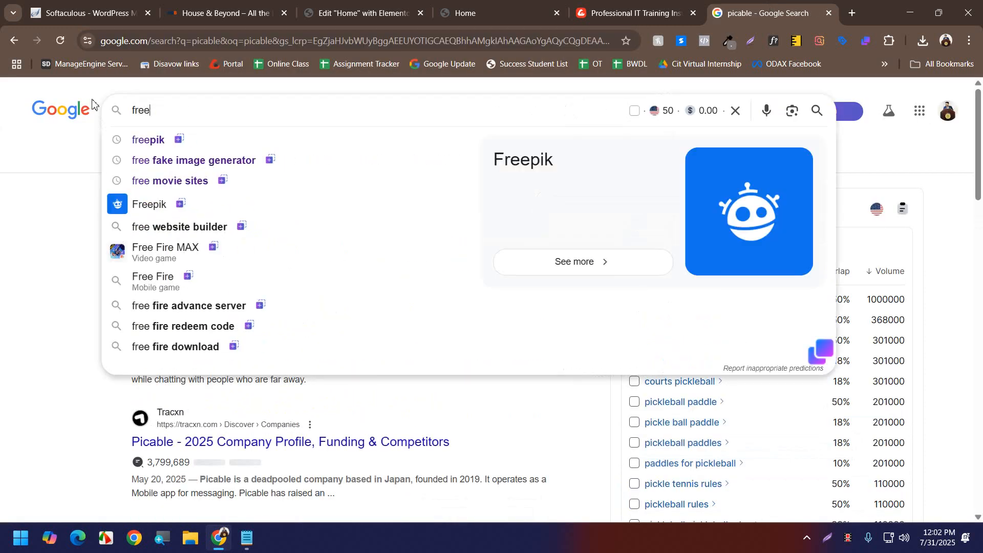
key(Down)
key(Return)
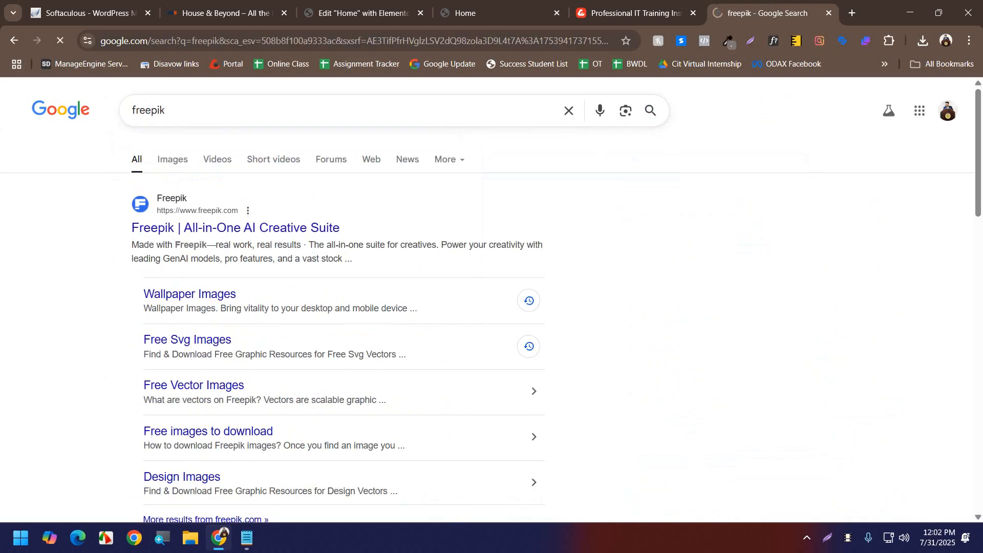
click(201, 237)
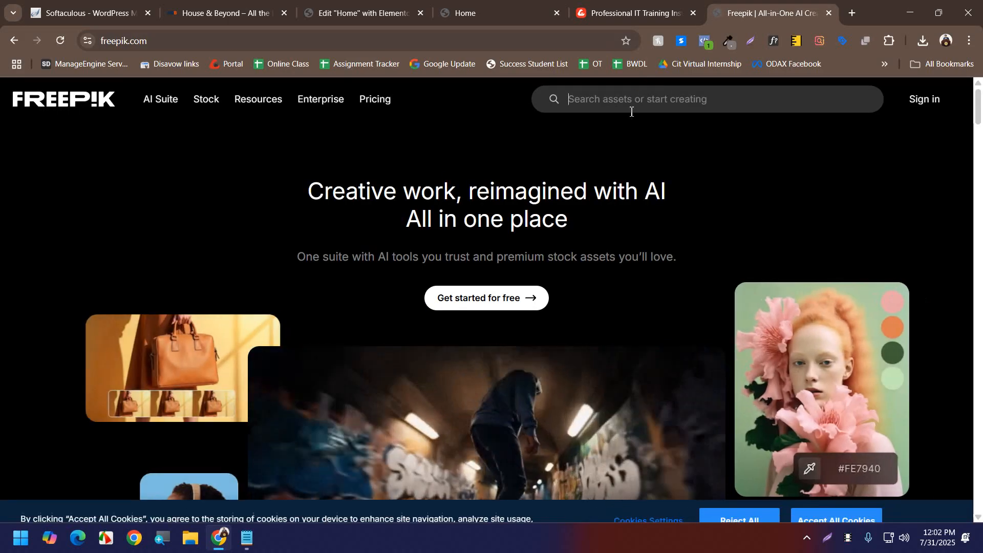
- Search Freepik for baby images, dismissing the Google sign-in prompt and the Honey welcome popup
text(ki)
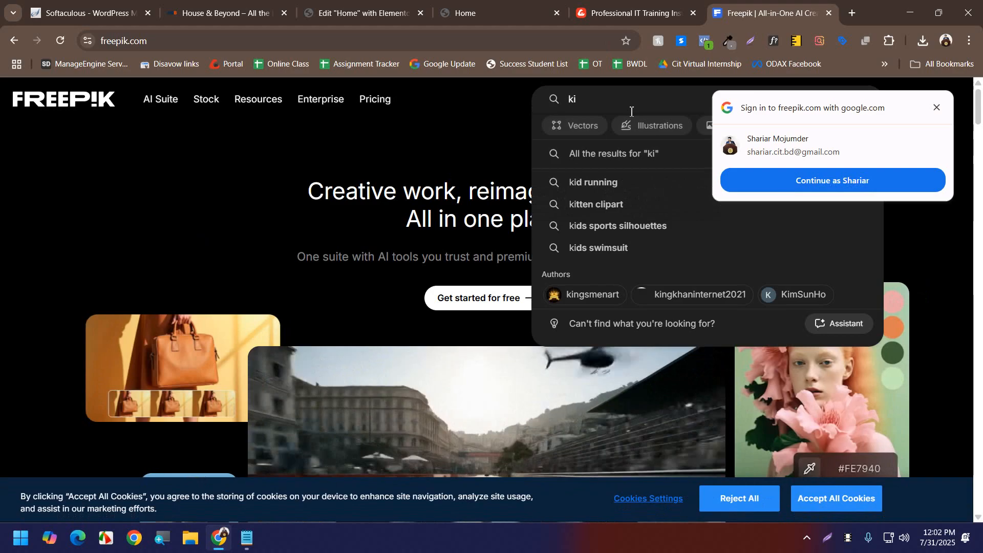
click(937, 108)
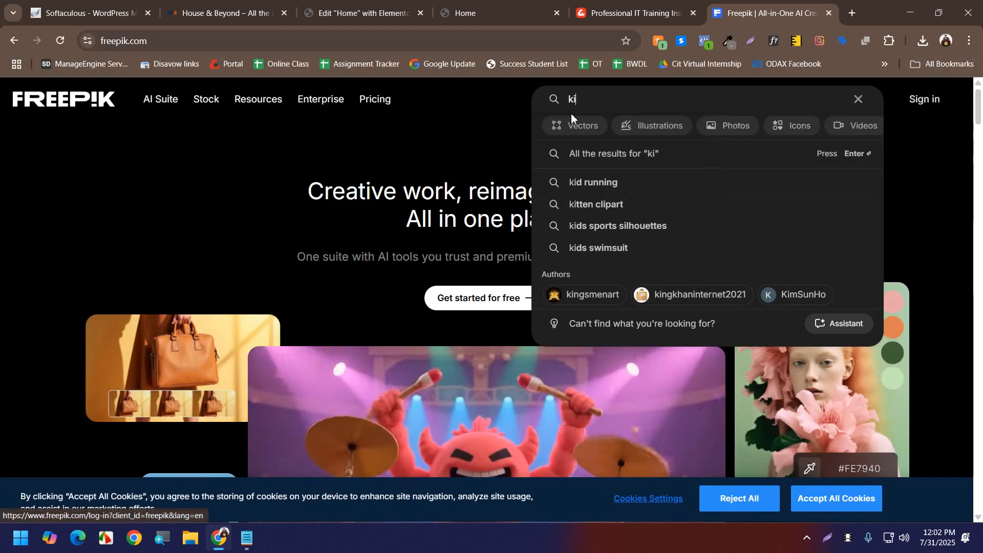
text(tche)
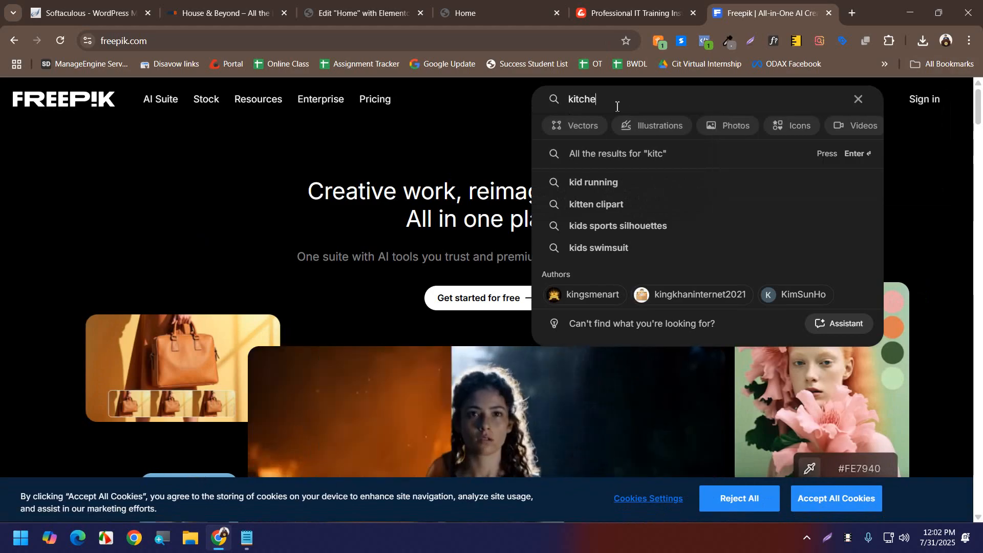
key(BackSpace)
key(BackSpace)
key(BackSpace)
key(BackSpace)
key(BackSpace)
key(BackSpace)
text(baby)
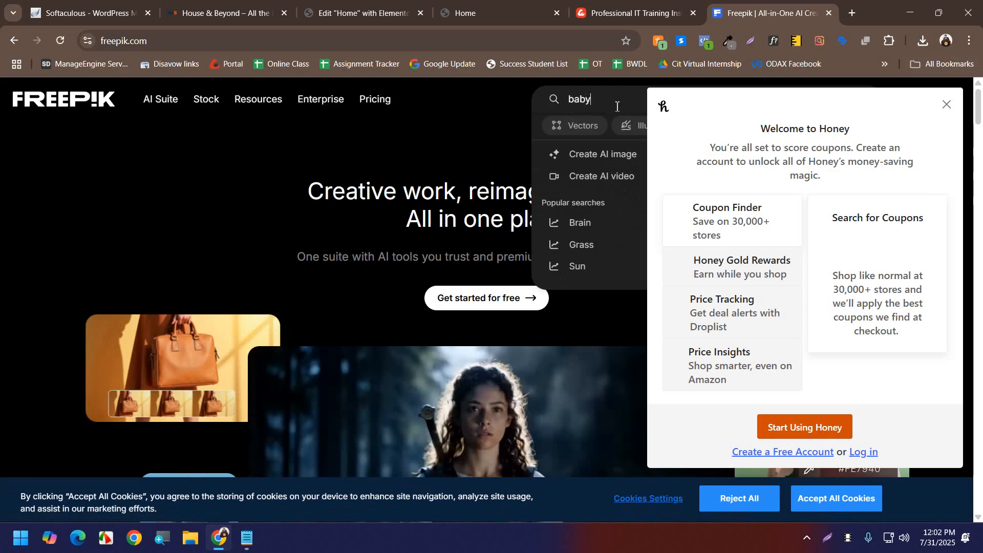
key(Return)
click(946, 105)
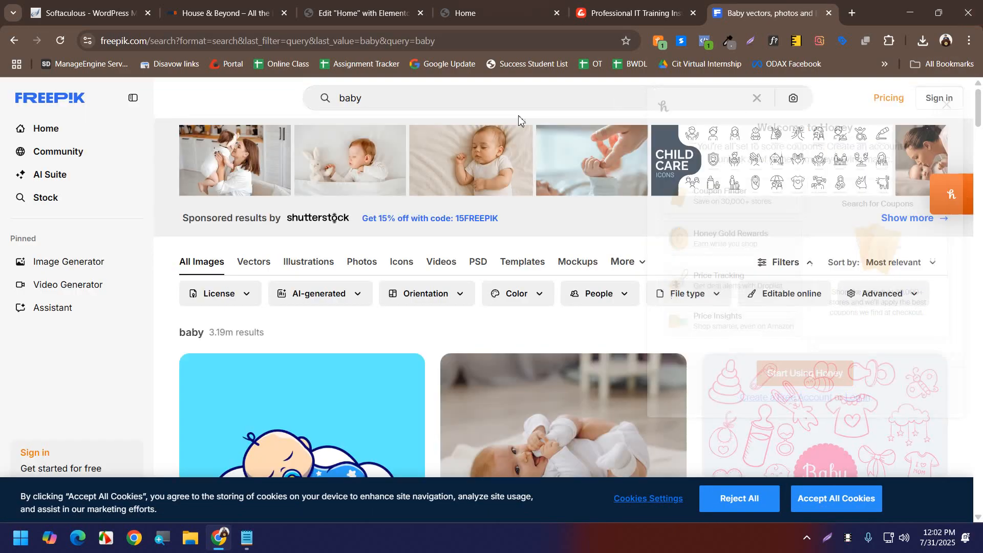
- Browse the baby images, close the Honey tips popup, and open the photo of the little girl lying on the bed
scroll(932, 314, down, 8)
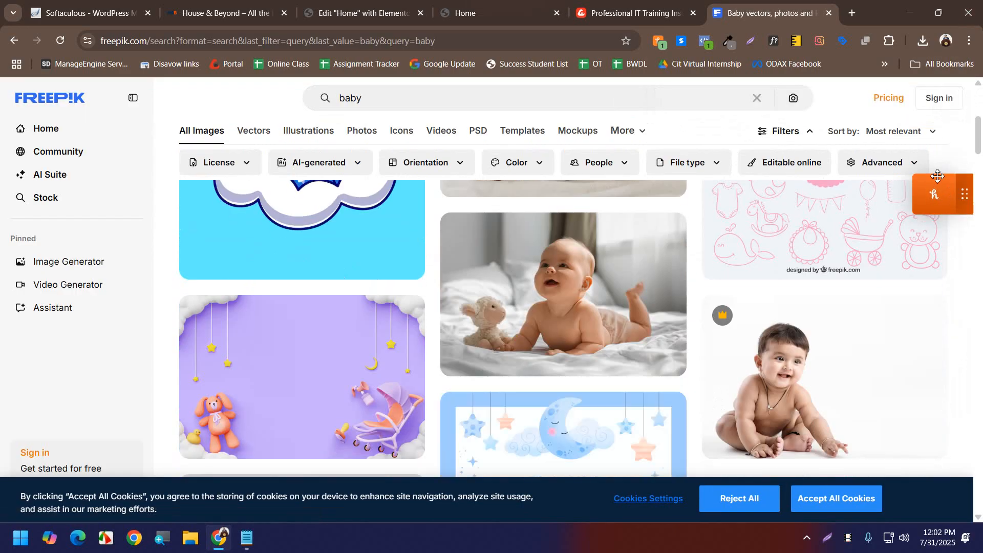
click(937, 176)
scroll(940, 215, down, 3)
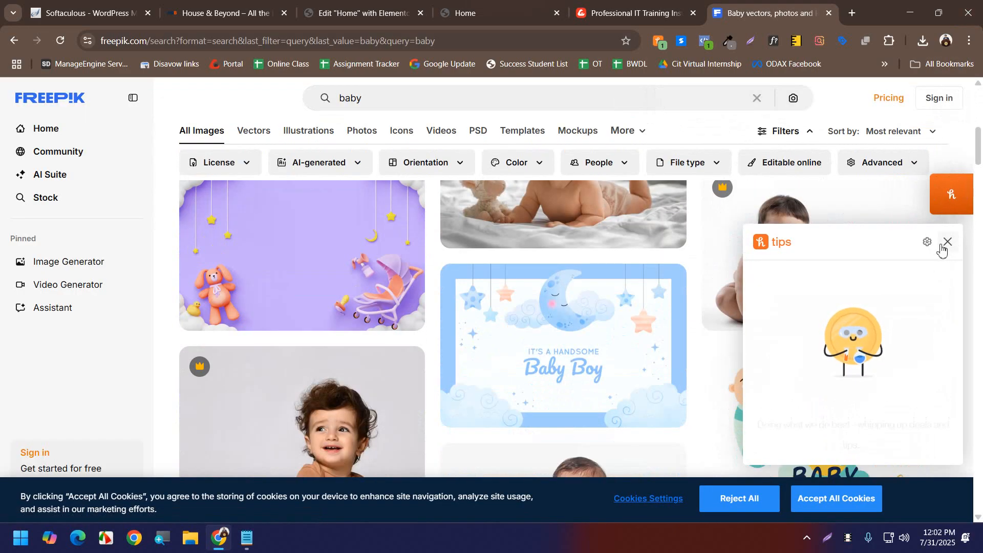
click(946, 241)
scroll(759, 262, down, 6)
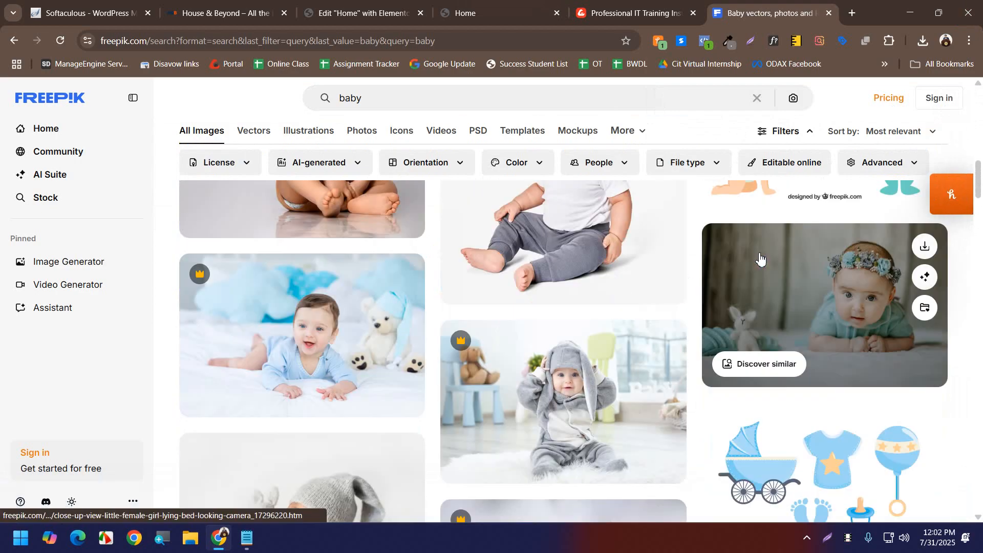
scroll(760, 260, down, 5)
scroll(761, 260, up, 3)
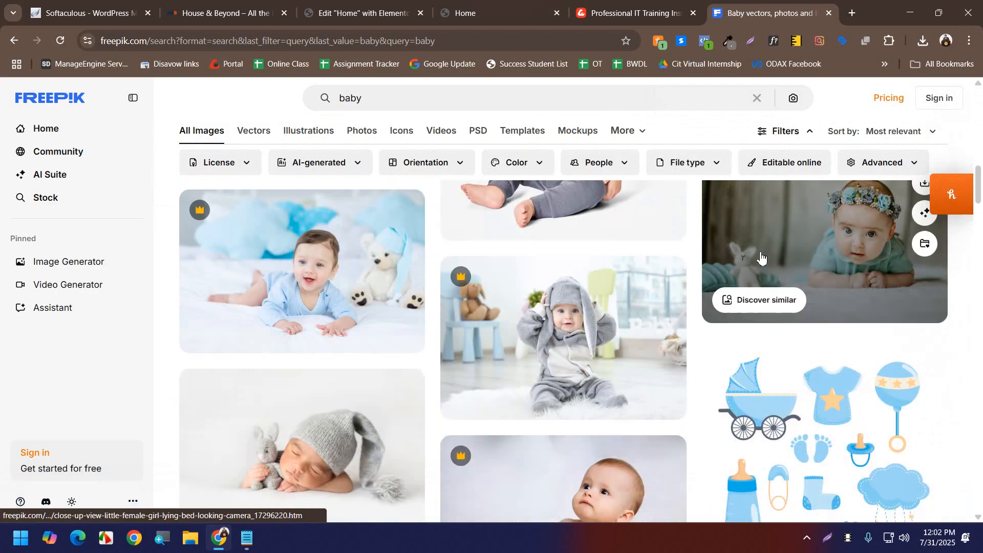
scroll(814, 307, up, 3)
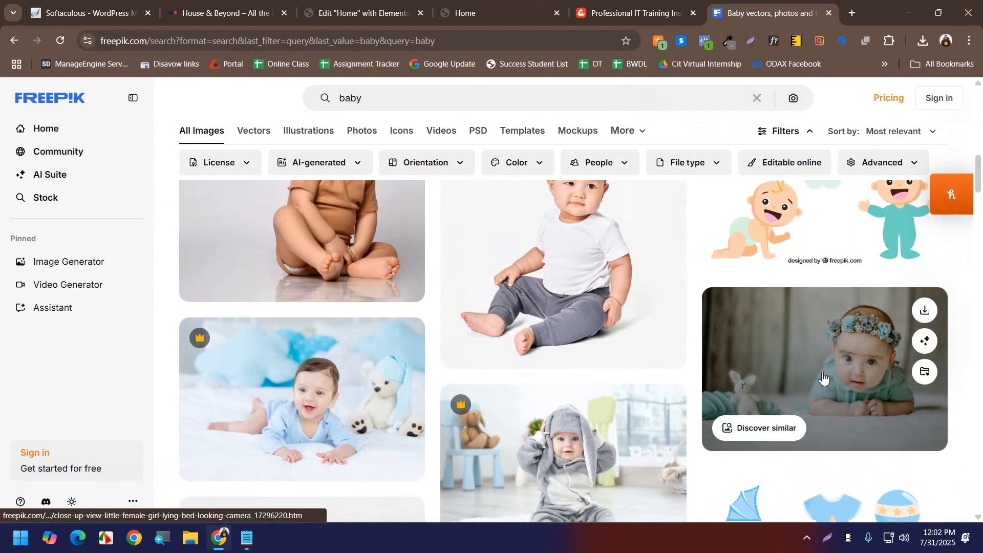
click(823, 378)
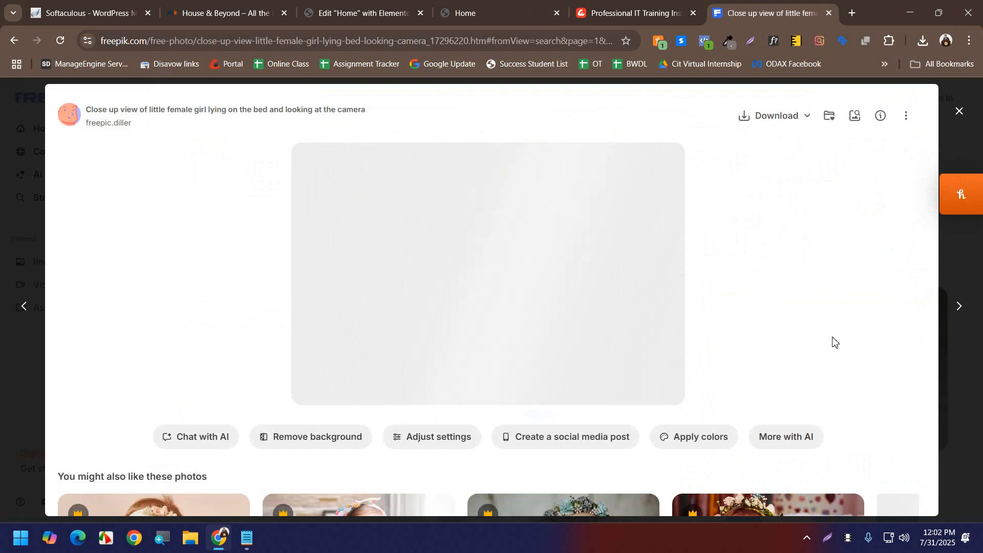
- Look through the images related to the little girl photo, close the unwanted sponsored page, and close the photo preview
scroll(763, 278, down, 5)
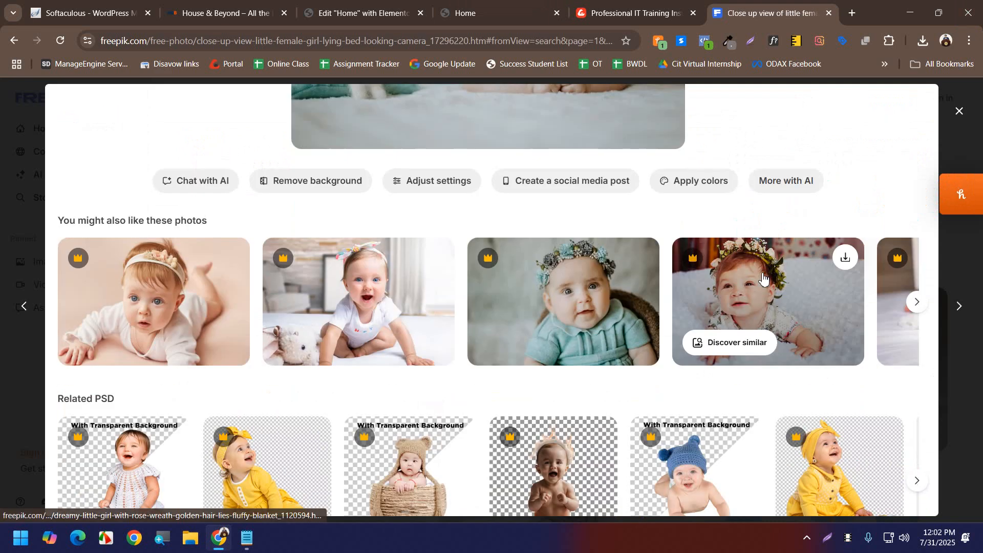
scroll(763, 278, down, 4)
scroll(763, 278, up, 3)
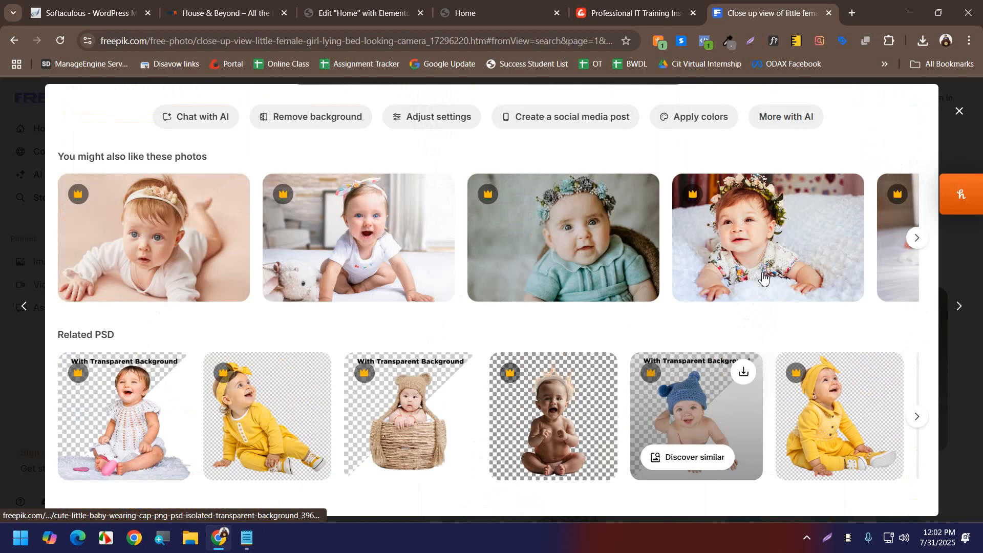
scroll(763, 278, down, 6)
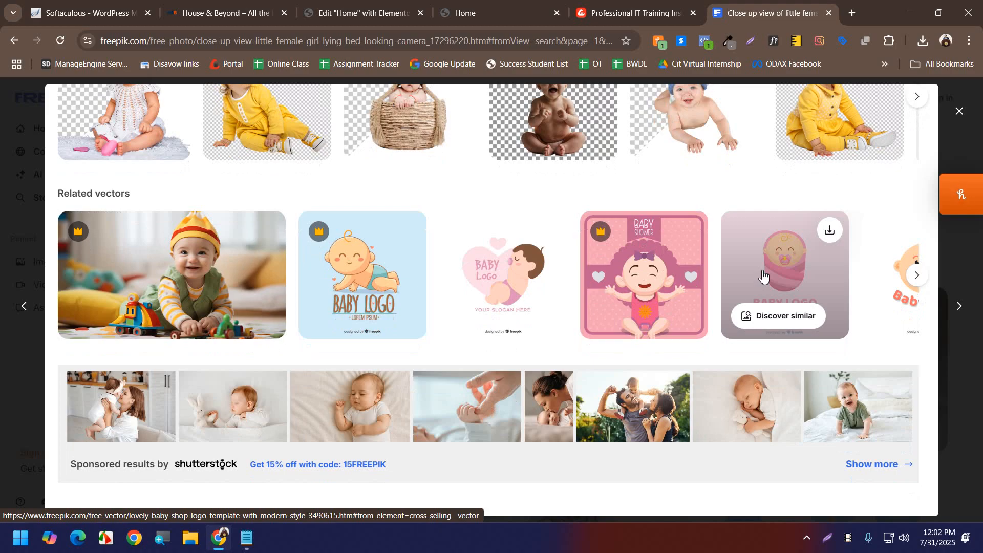
click(99, 402)
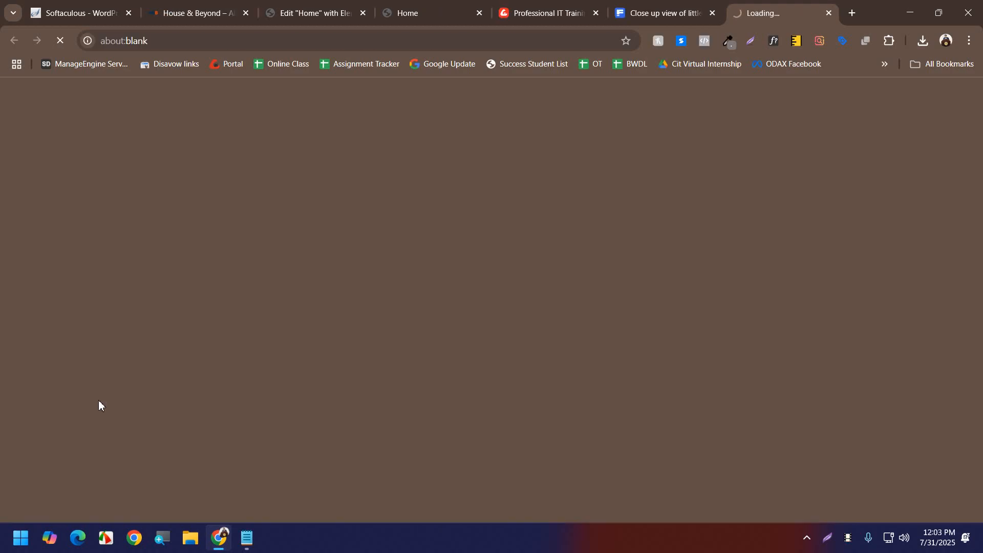
click(829, 14)
click(828, 14)
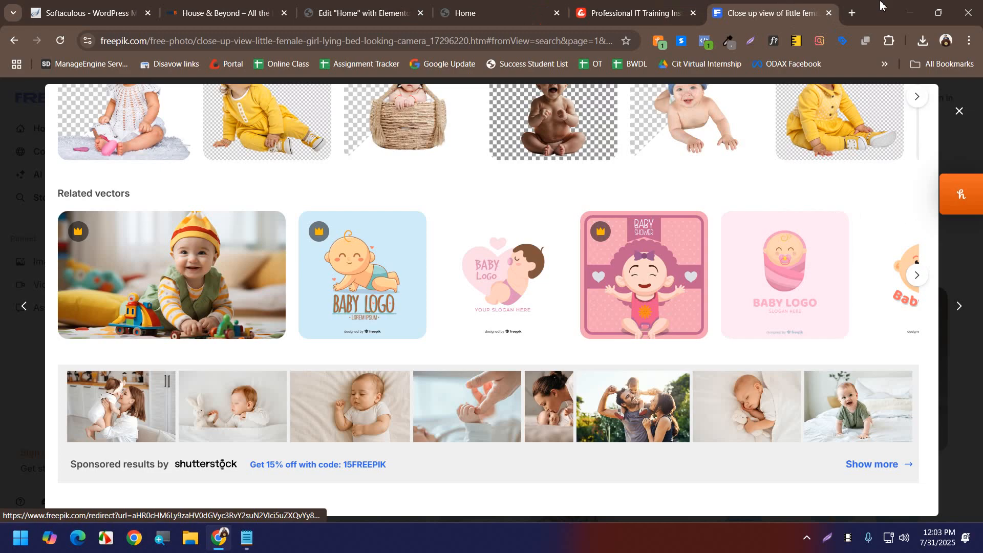
click(956, 109)
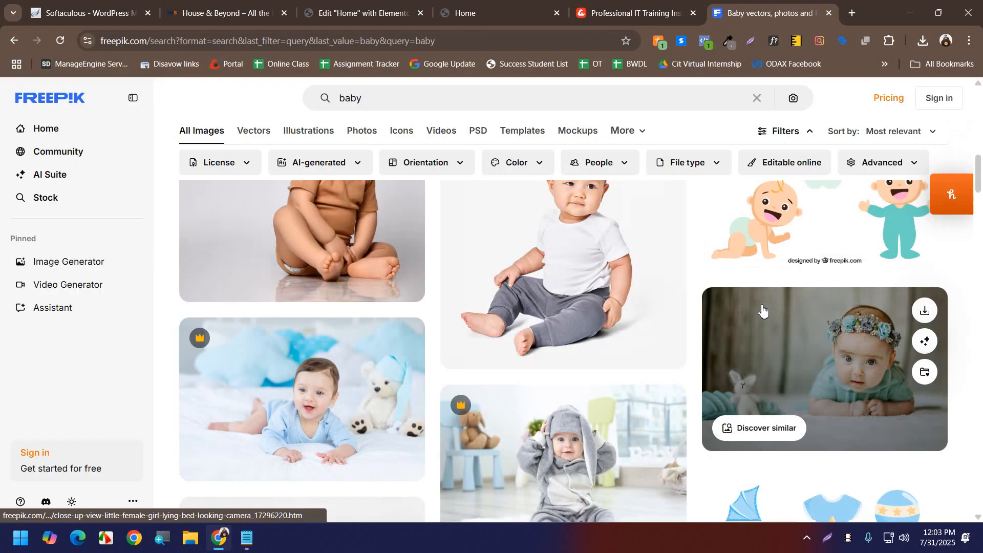
- Browse further baby images and search Freepik for "baby with mother" instead
scroll(766, 256, down, 5)
scroll(767, 256, down, 10)
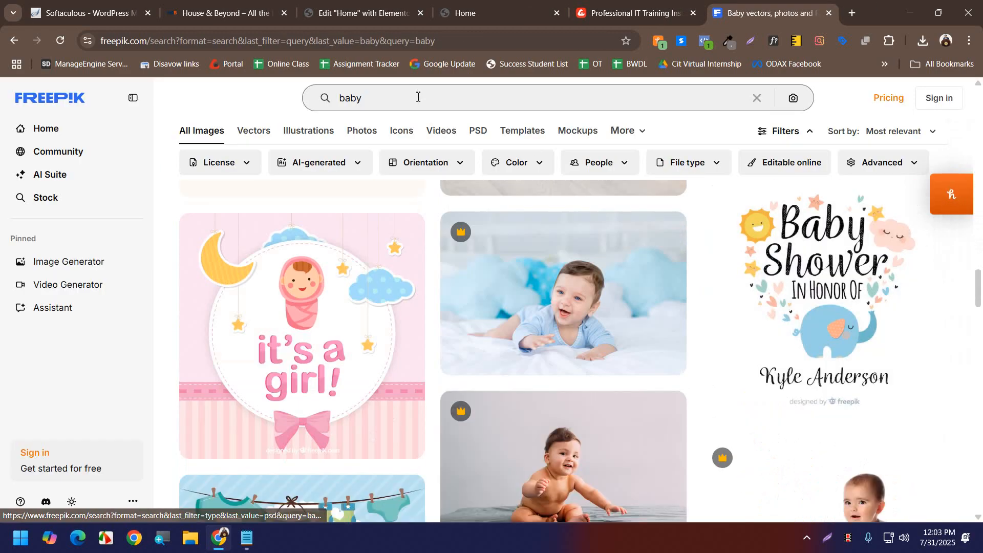
click(418, 97)
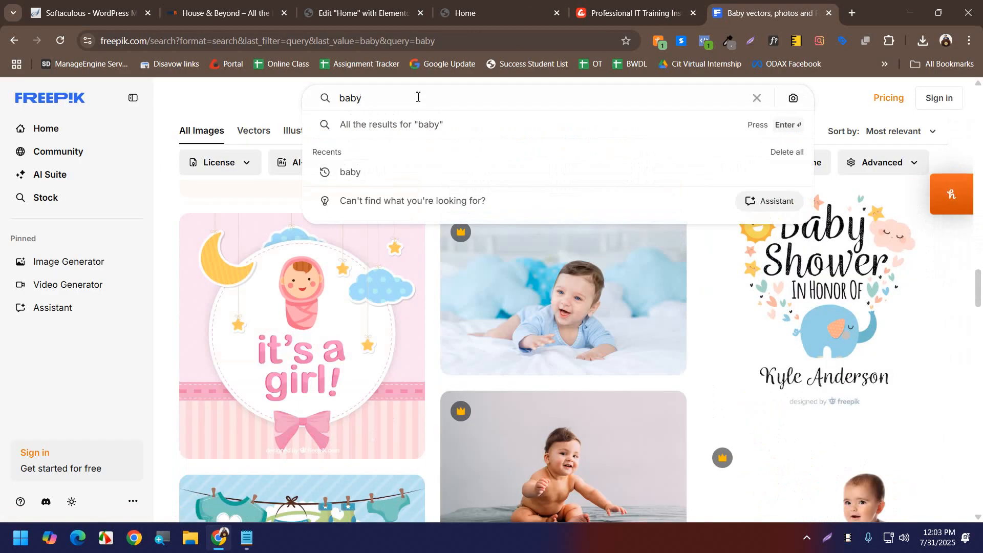
text(with mo)
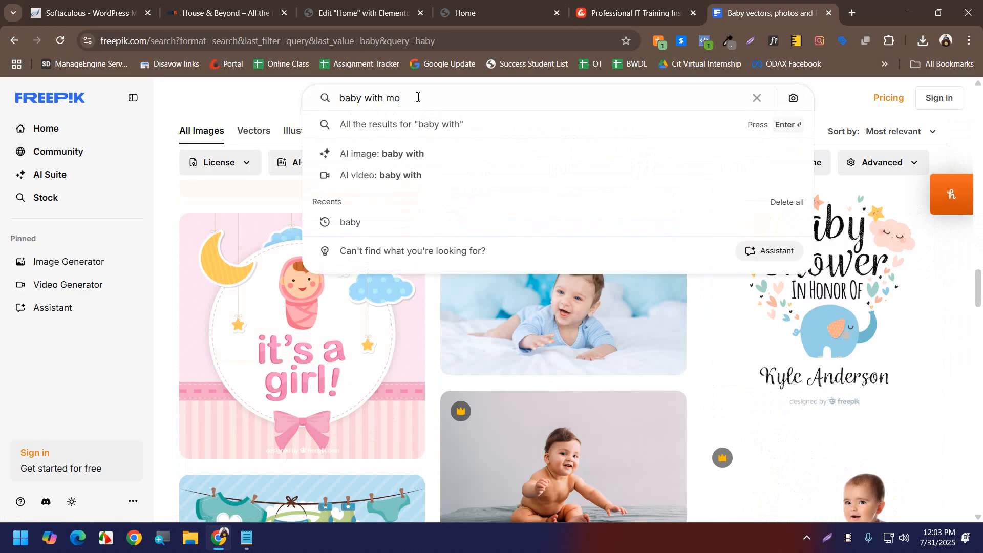
text(ther)
key(Return)
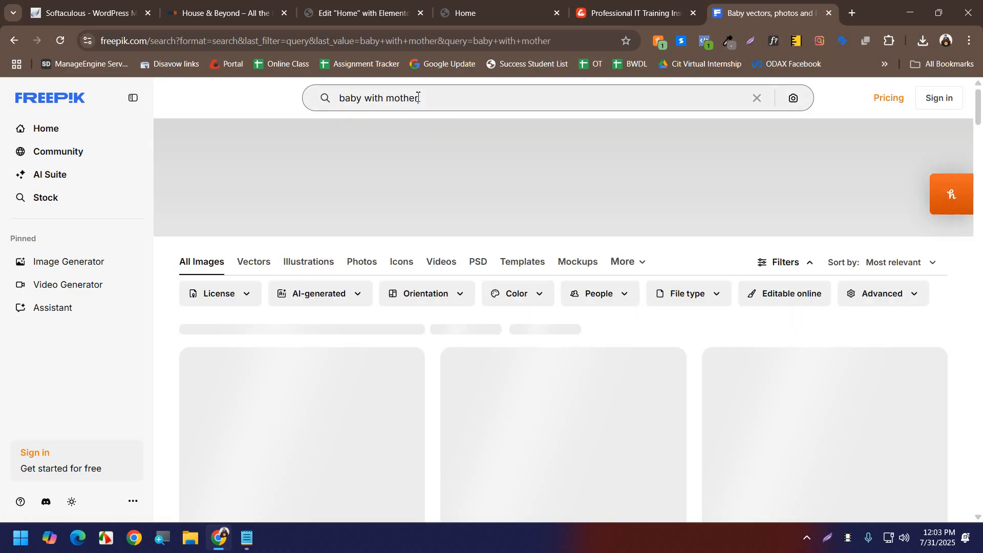
- Download the "Young mom holding her baby in the air blank space" photo and close its preview
scroll(674, 164, down, 2)
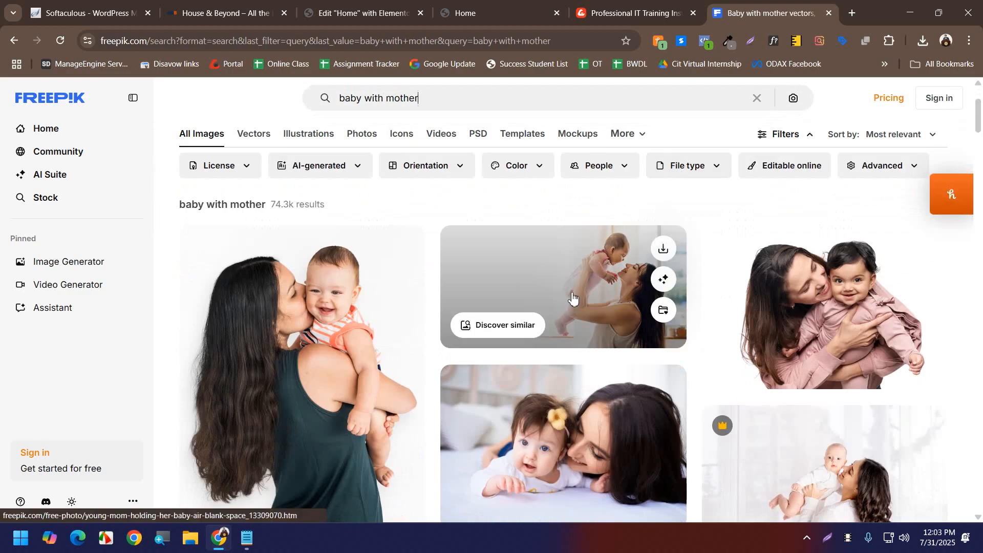
click(573, 297)
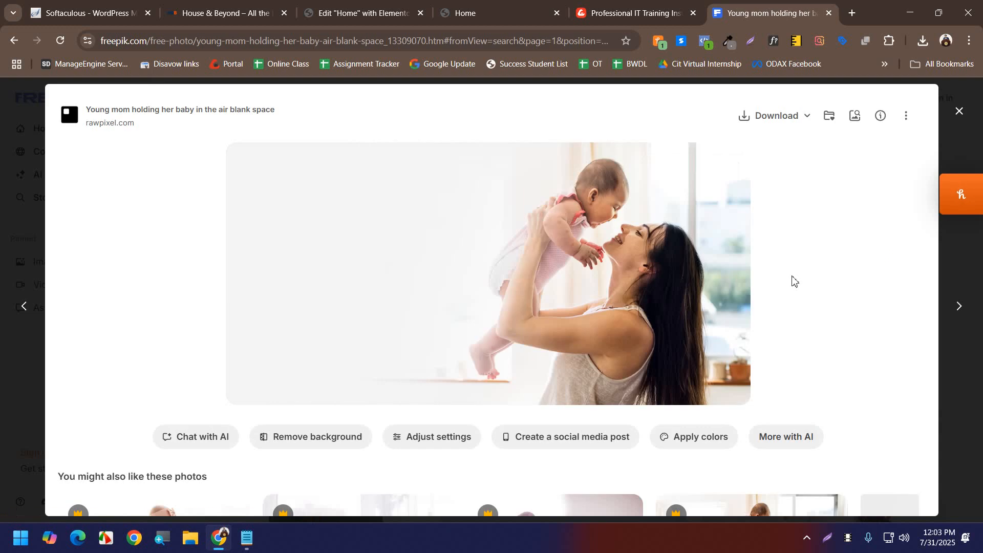
click(770, 117)
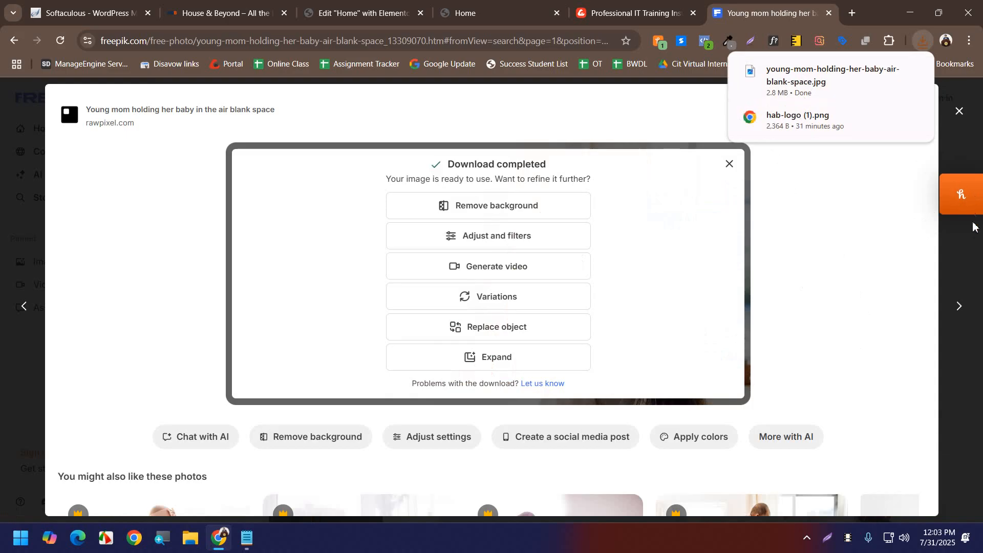
click(959, 110)
- Search Google for image compressor in a new browser tab and open the Online Image Compressor website
click(854, 12)
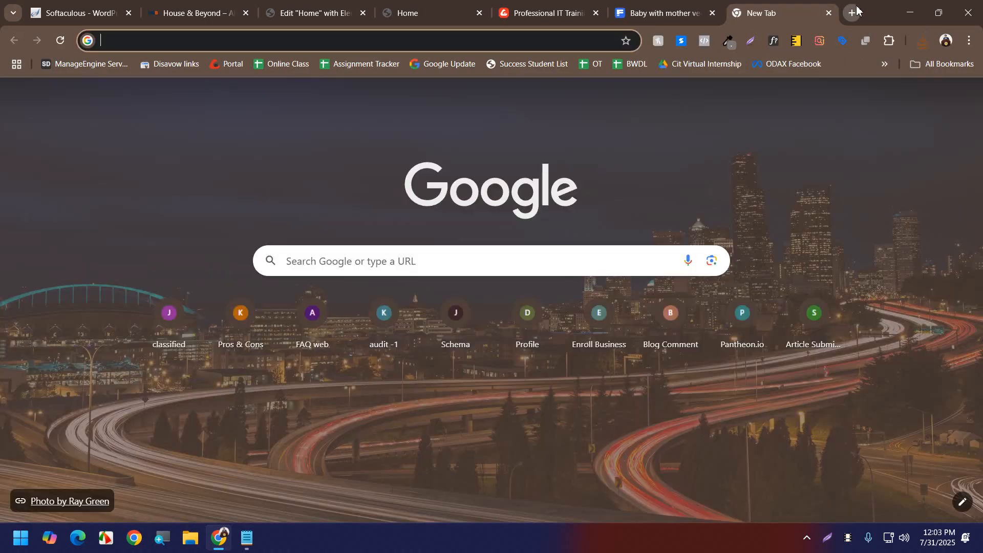
text(image)
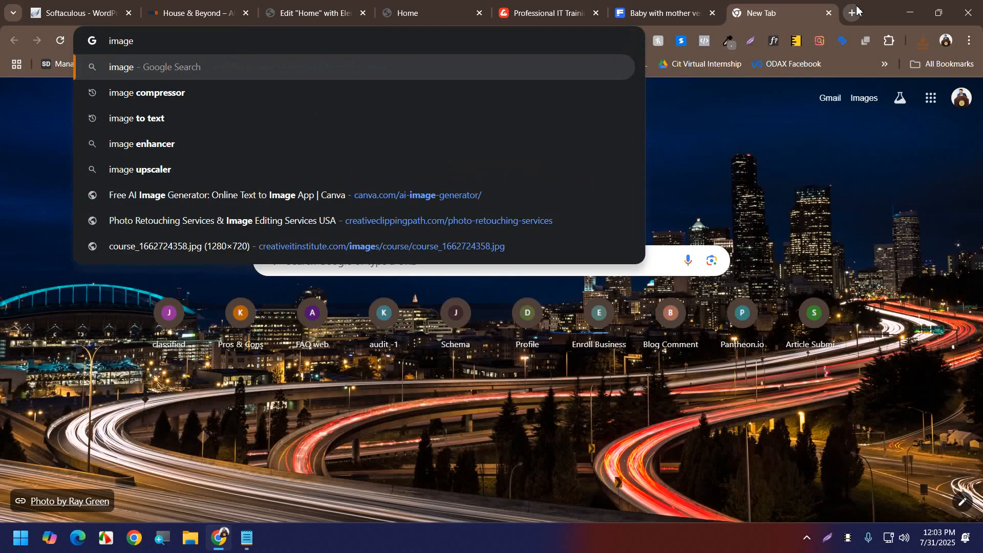
key(Down)
key(Return)
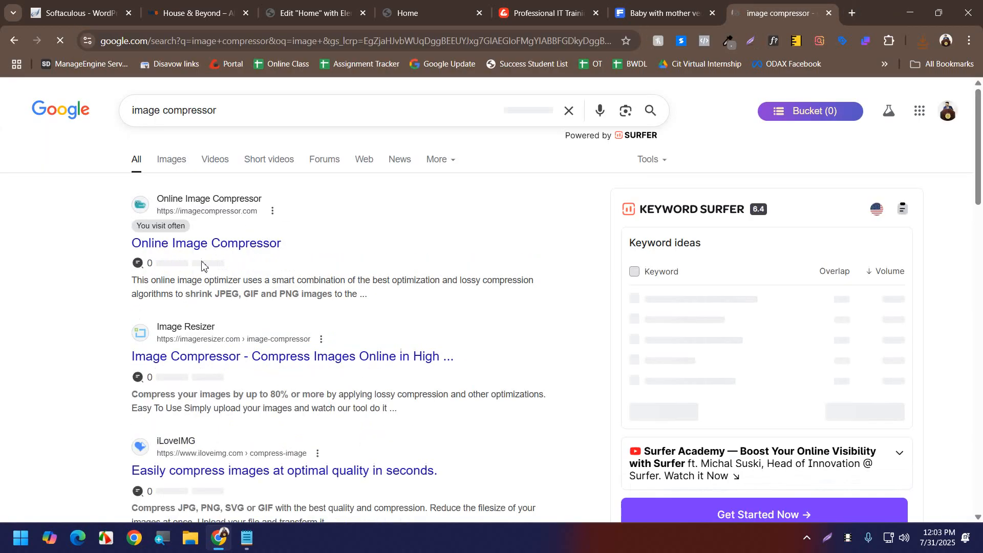
click(209, 253)
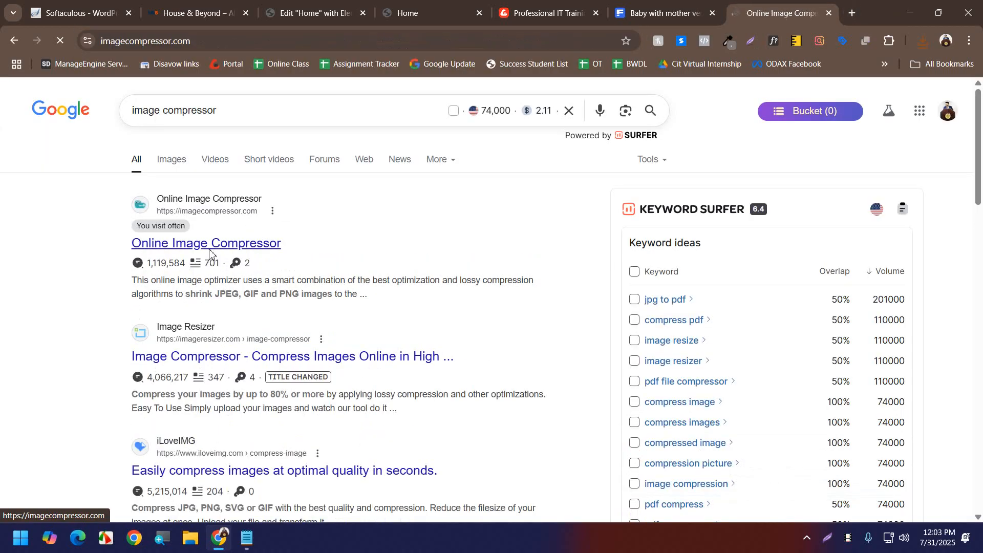
- Upload young-mom-holding-her-baby-air-blank-space.jpg from the Downloads folder to the image compressor
click(392, 291)
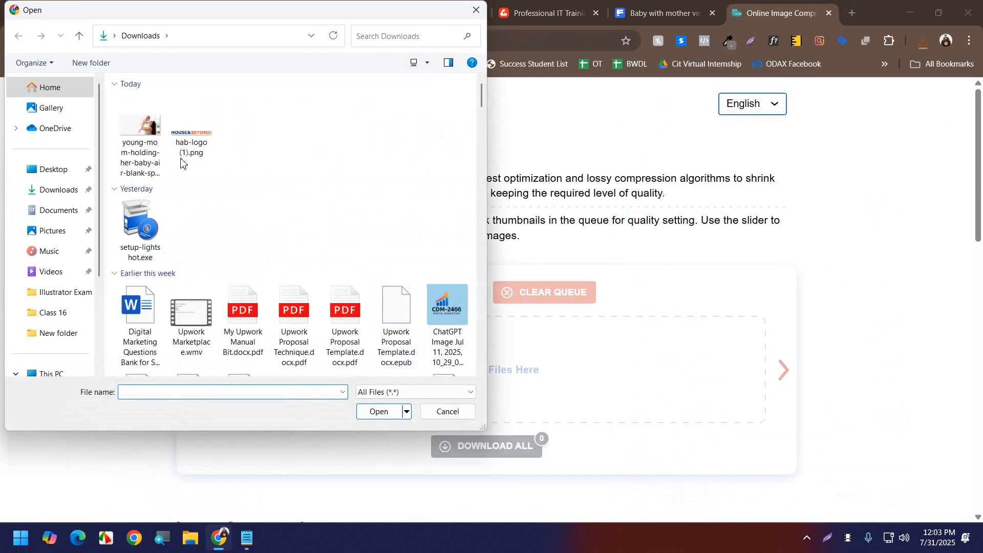
click(146, 148)
click(379, 411)
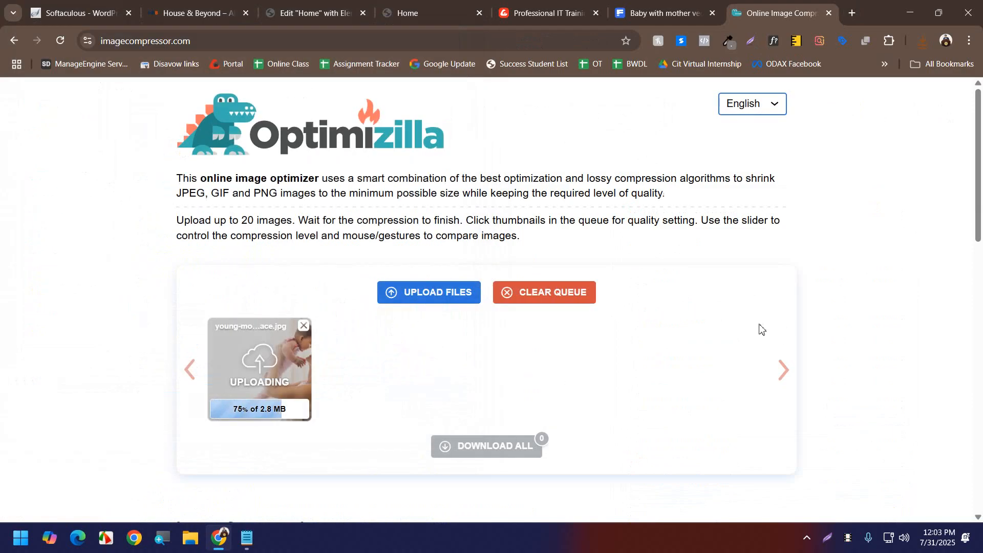
- Set the compression quality of the mother-and-baby photo to 29 and apply it
scroll(972, 125, down, 2)
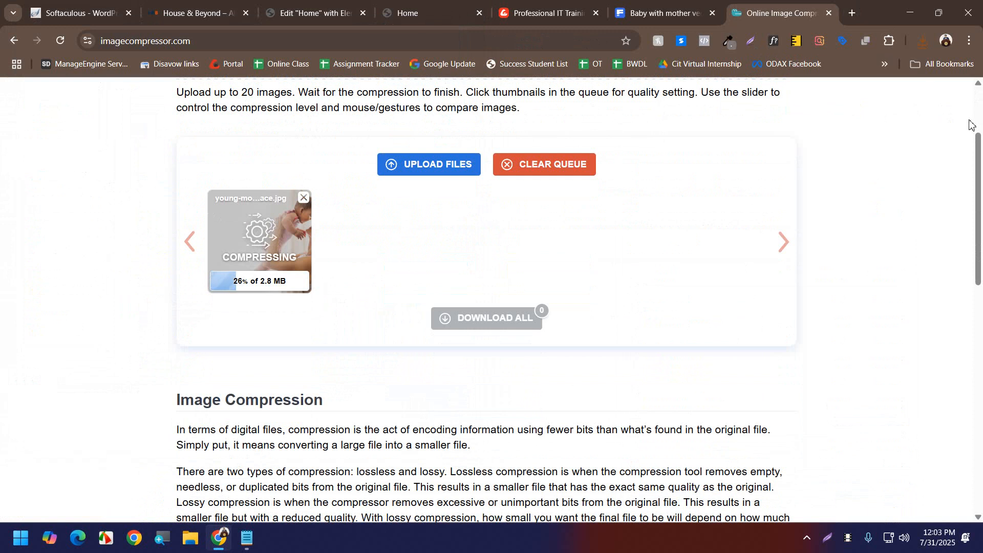
scroll(971, 126, down, 2)
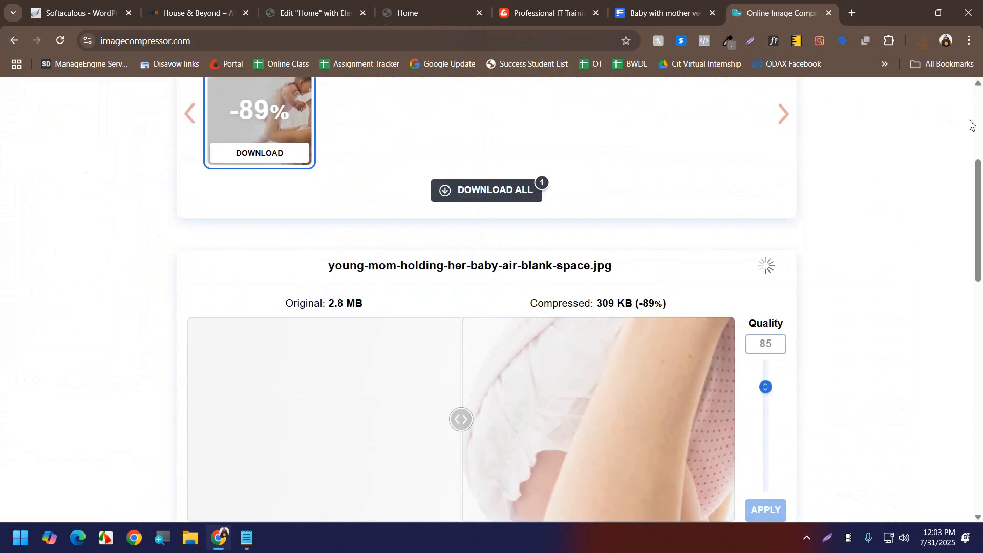
scroll(748, 141, down, 1)
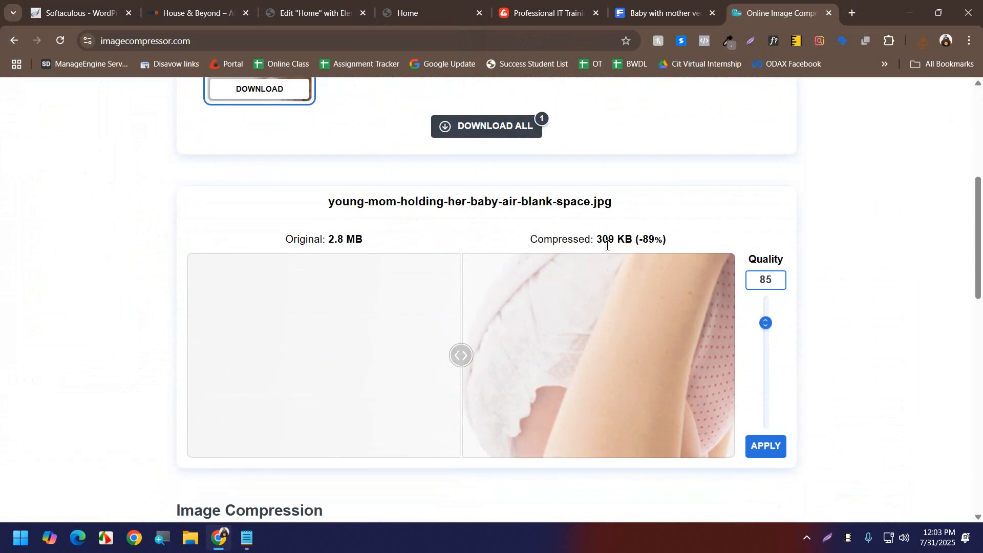
click(767, 359)
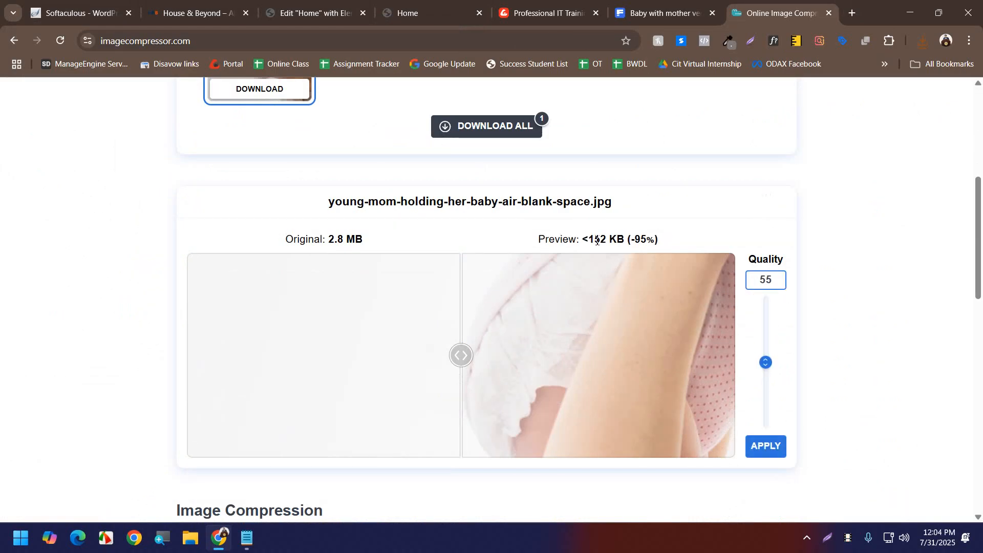
drag(766, 362, 776, 404)
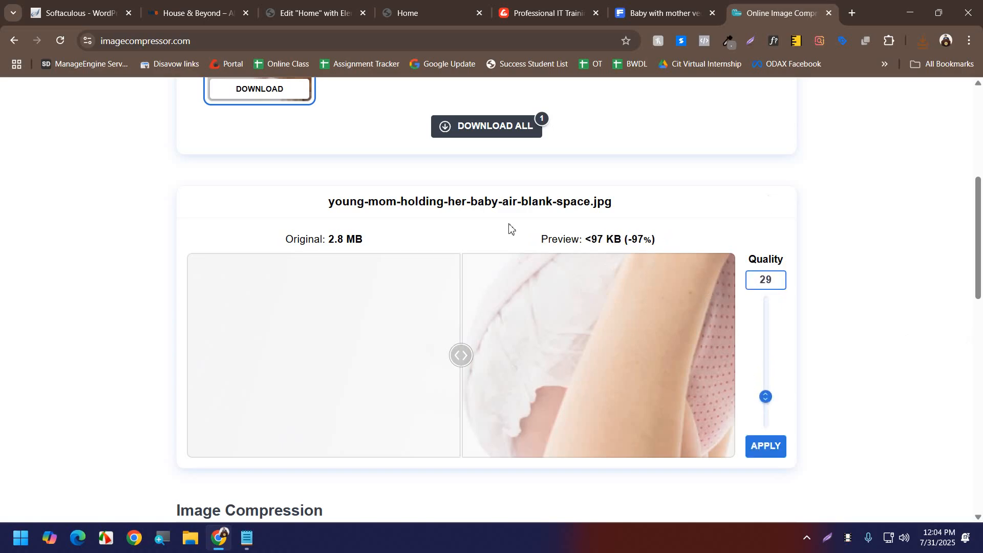
click(763, 452)
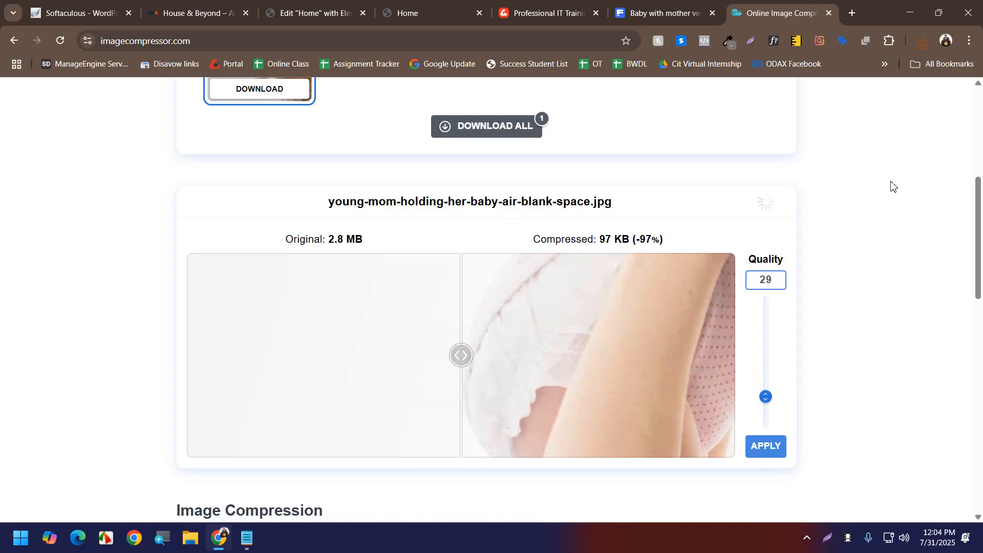
- Switch to File Explorer, delete the original young-mom-holding-her-baby-air-blank-space.jpg from Downloads, and return to the image compressor
scroll(871, 189, up, 3)
scroll(850, 193, up, 2)
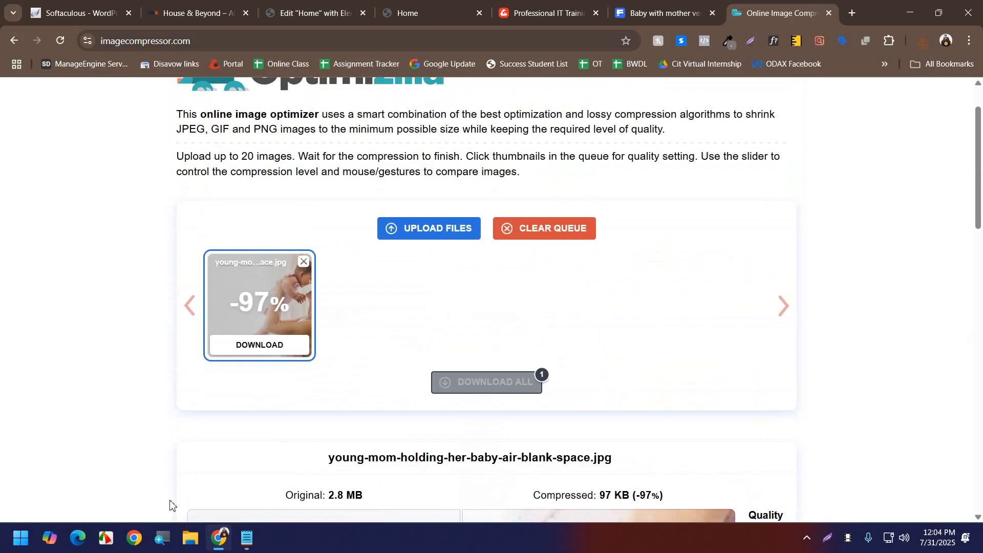
click(184, 543)
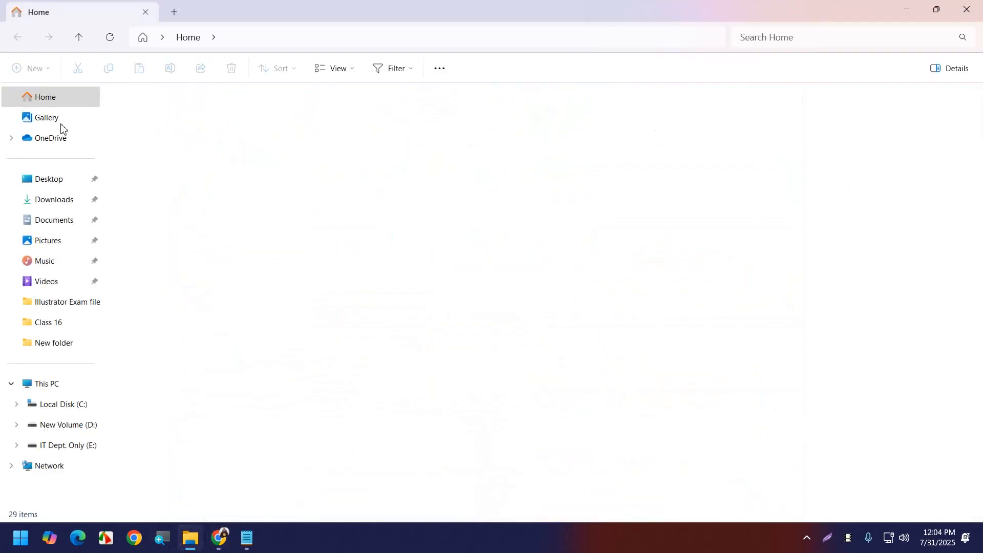
click(51, 204)
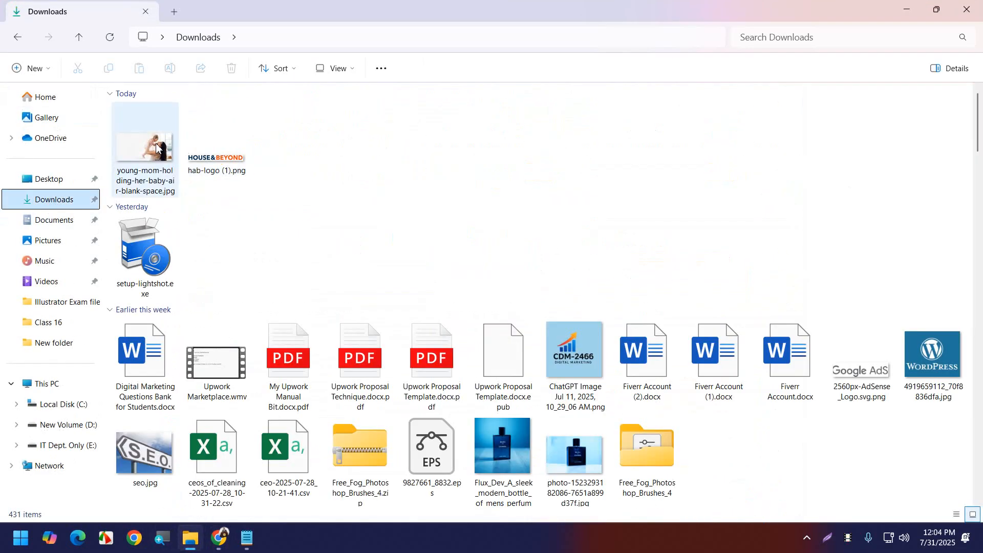
click(155, 144)
key(Delete)
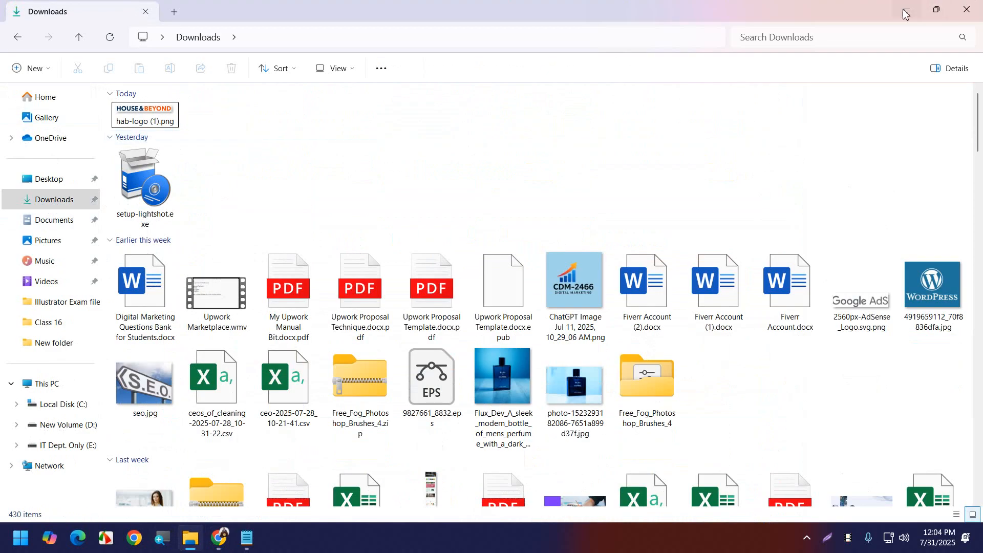
click(906, 14)
- Download the compressed image as imagecompressor.zip and extract the archive within the Downloads folder in File Explorer
click(490, 387)
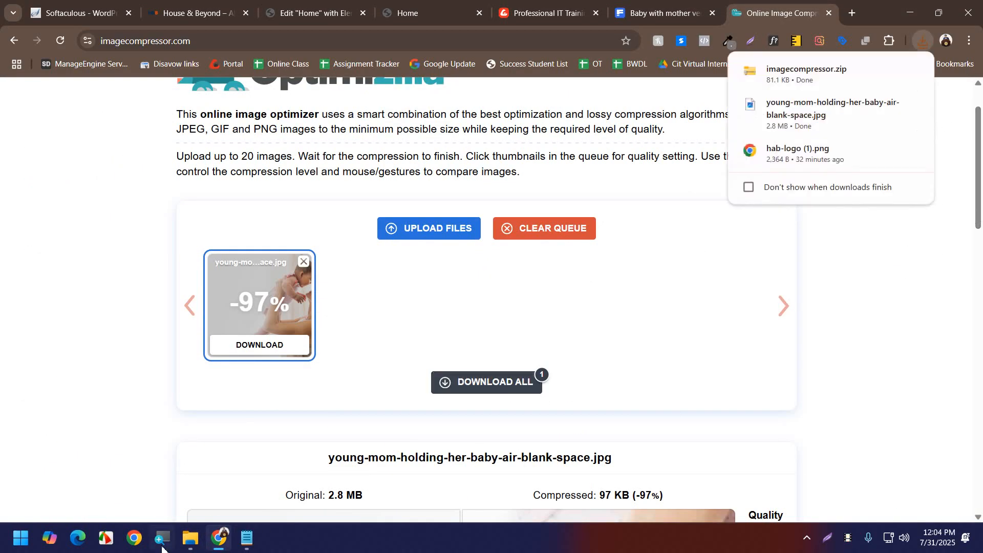
click(190, 539)
click(207, 145)
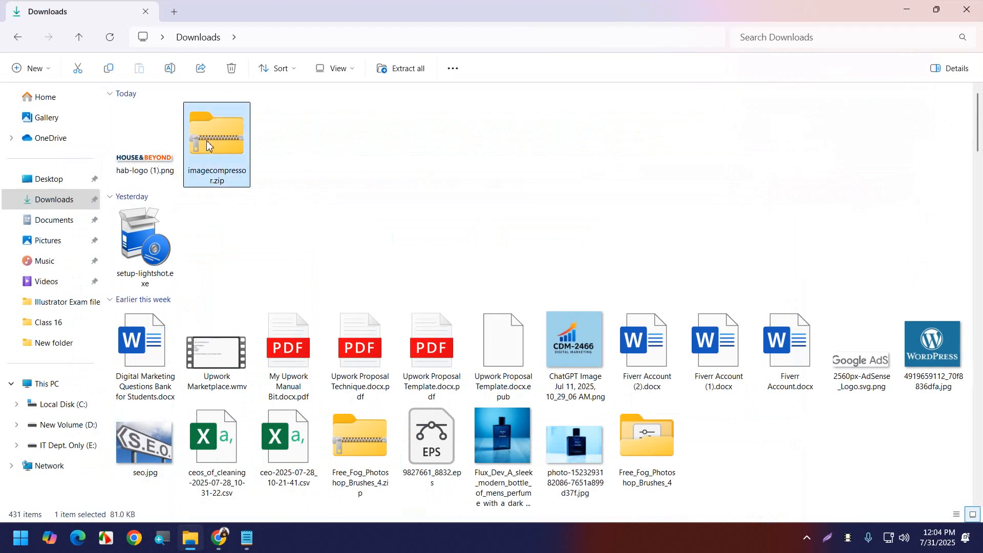
right_click(207, 145)
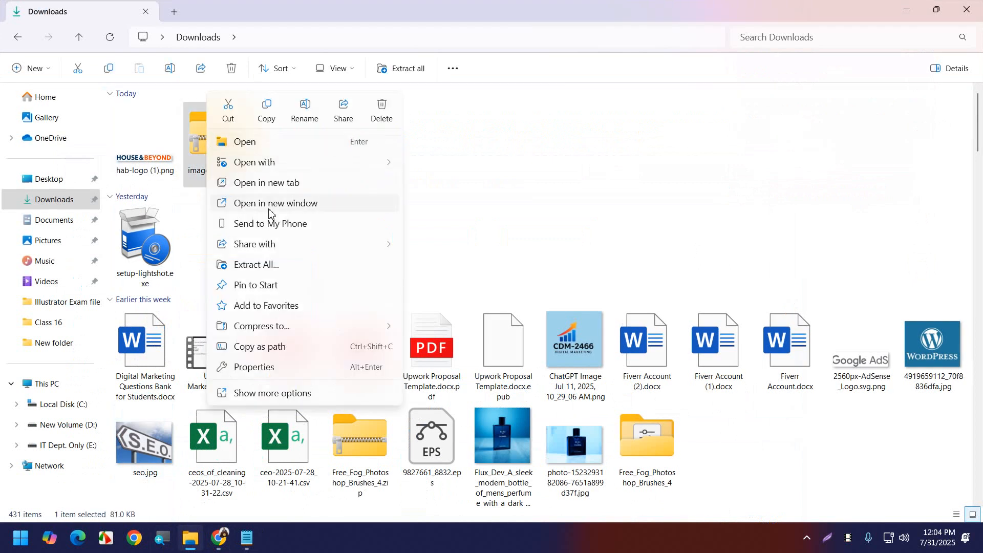
click(265, 267)
click(614, 392)
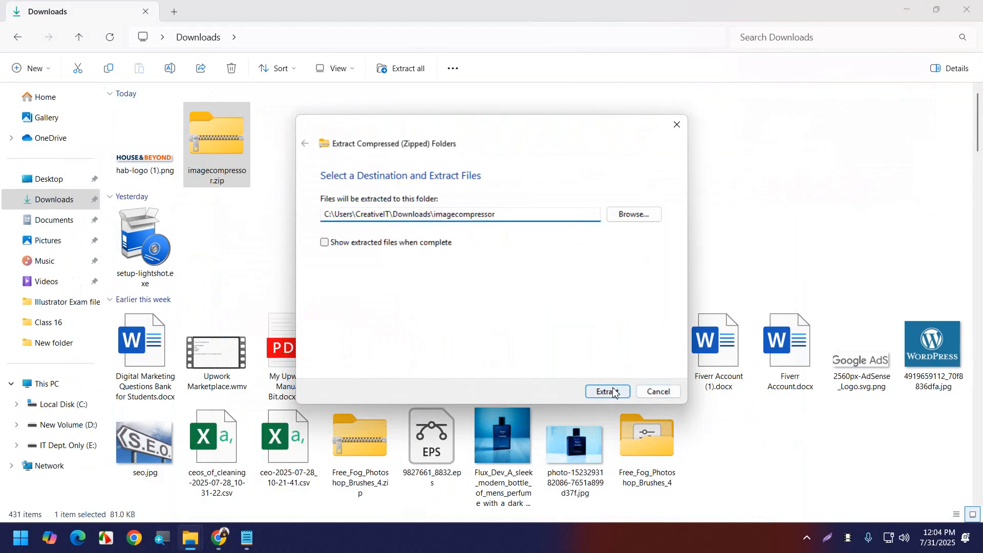
- Copy young-mom-holding-her-baby-air-blank-space-min.jpg from the extracted imagecompressor folder into the Downloads folder
click(300, 156)
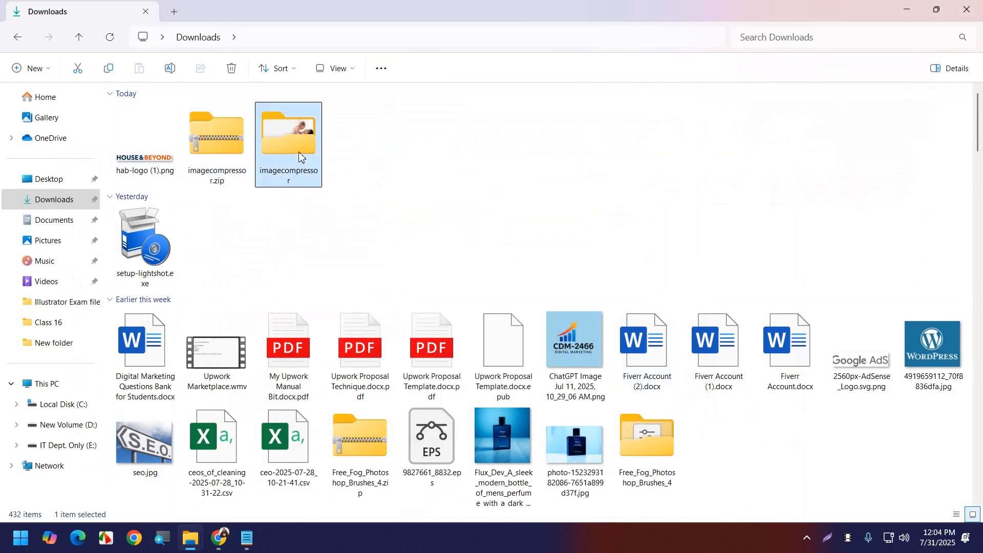
double_click(300, 157)
click(245, 128)
right_click(246, 128)
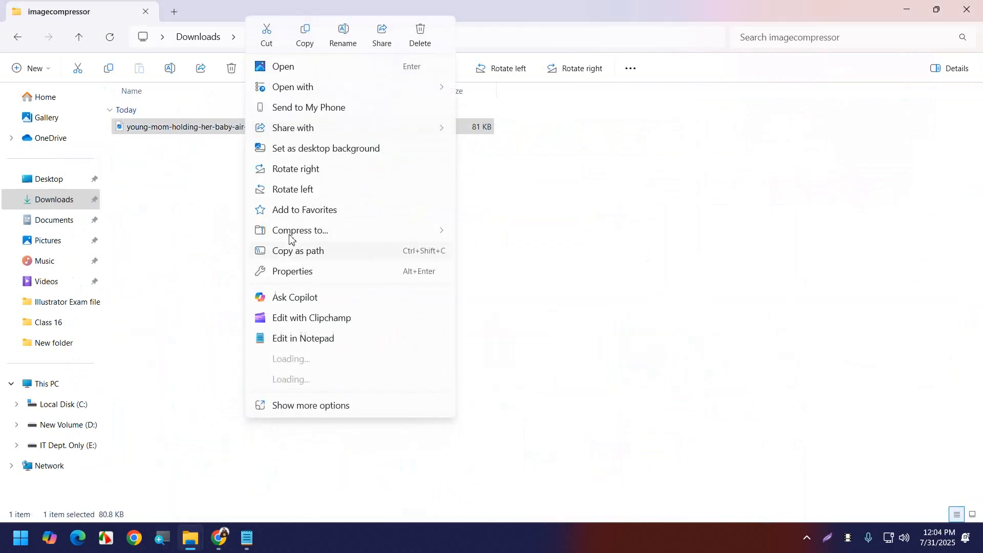
click(304, 36)
click(201, 38)
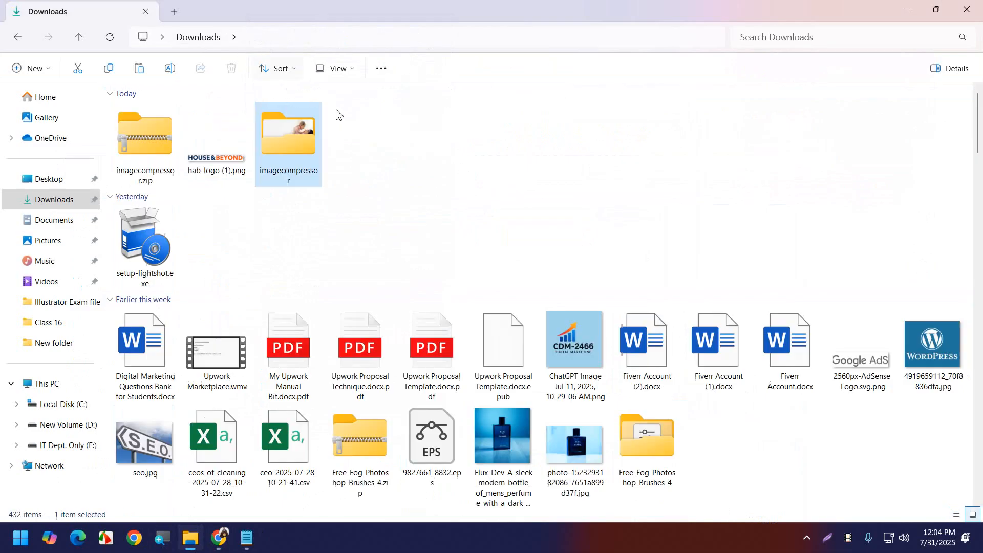
right_click(360, 125)
click(382, 145)
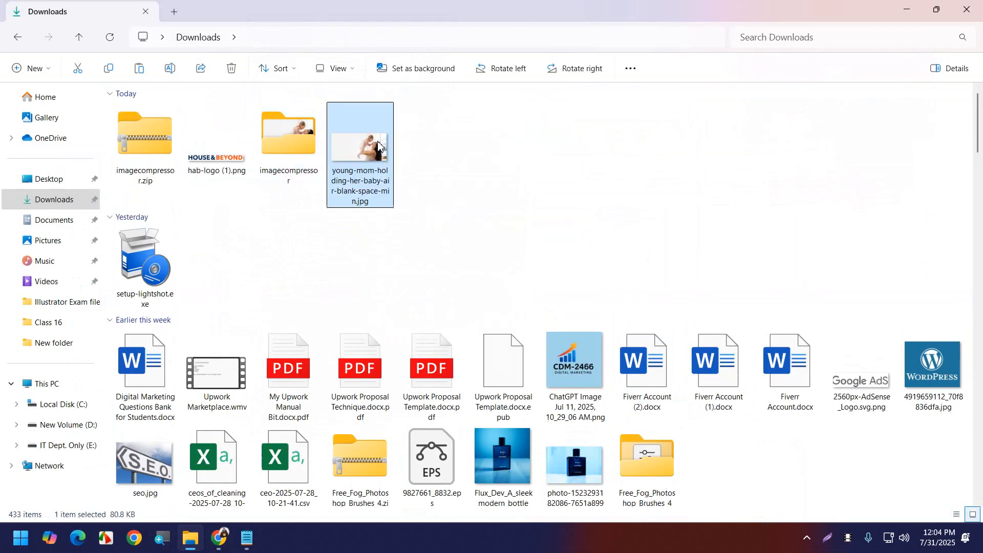
ctrl+click(147, 157)
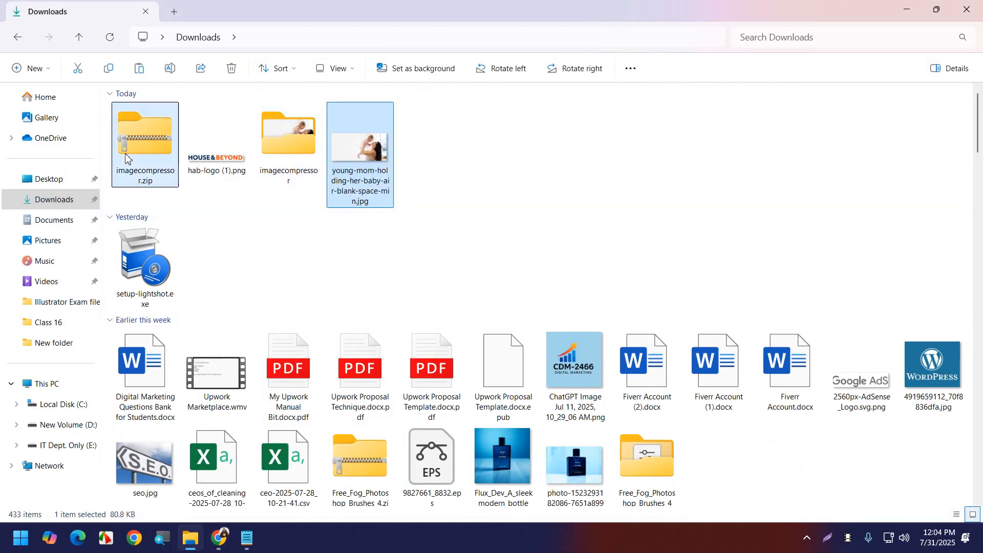
ctrl+click(282, 131)
key(Delete)
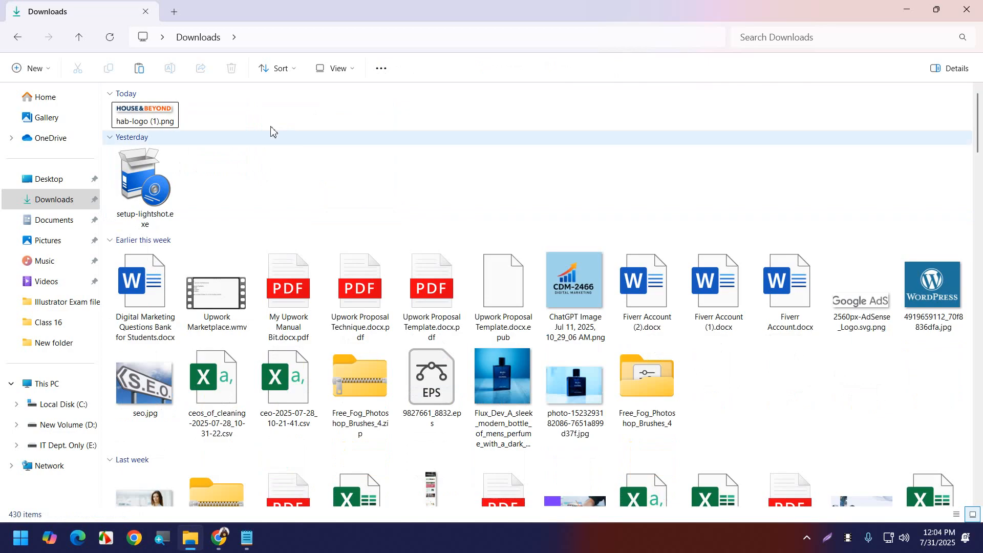
key(ctrl+z)
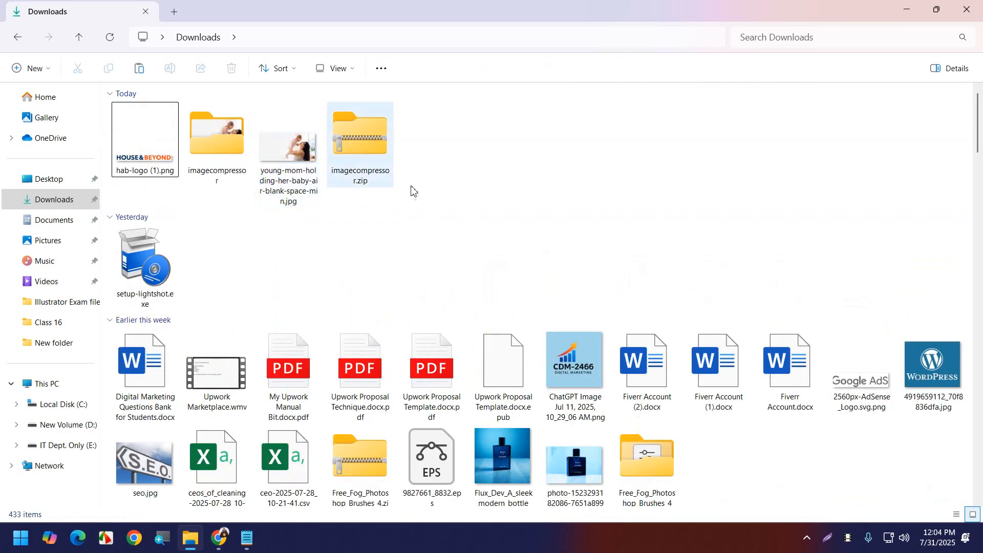
- Delete the imagecompressor folder and imagecompressor.zip from Downloads, keeping the compressed photo, and return to the browser
click(366, 143)
click(203, 135)
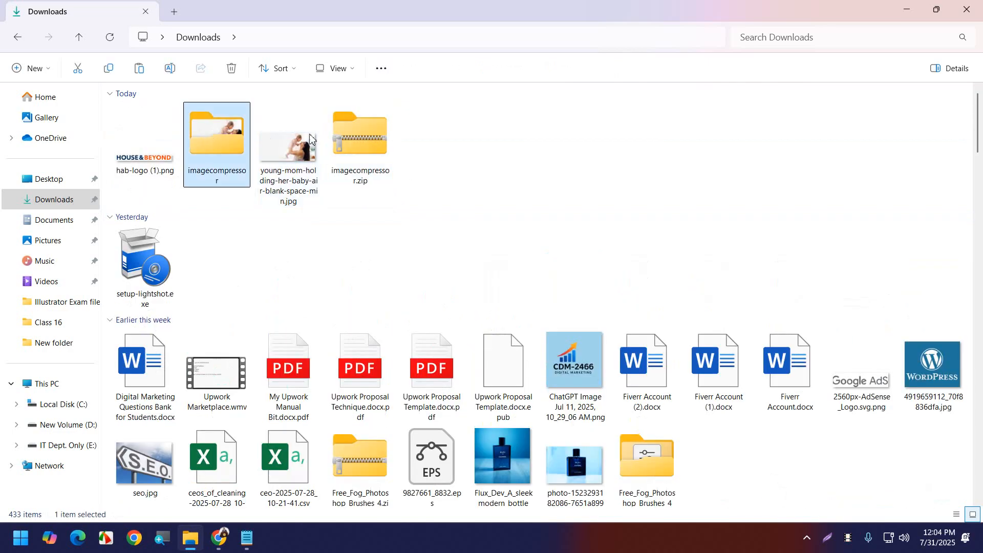
ctrl+click(381, 141)
key(Delete)
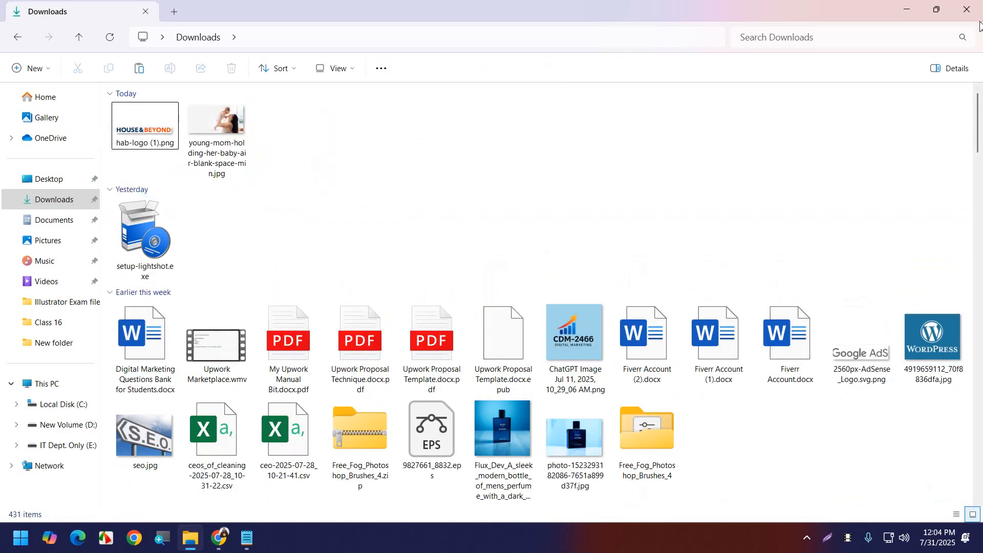
click(909, 8)
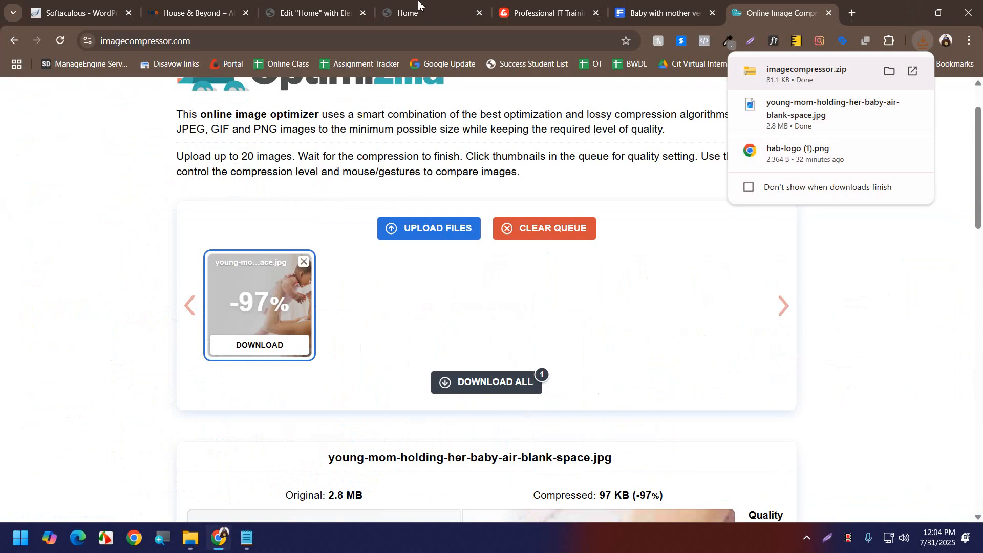
- Return to the Elementor page and upload young-mom-holding-her-baby-air-blank-space-min.jpg from Downloads for the container's background image
click(328, 12)
click(106, 297)
click(187, 145)
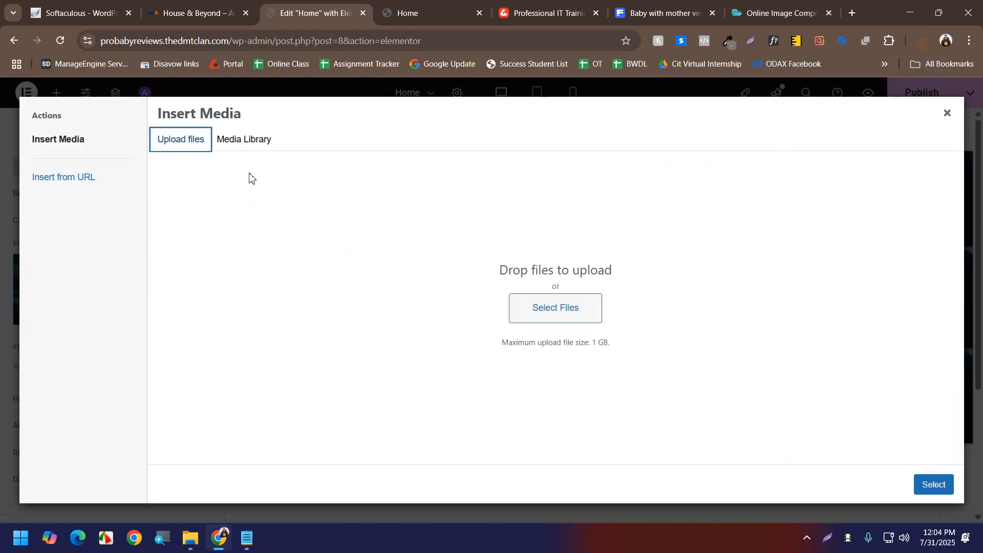
click(532, 315)
click(140, 134)
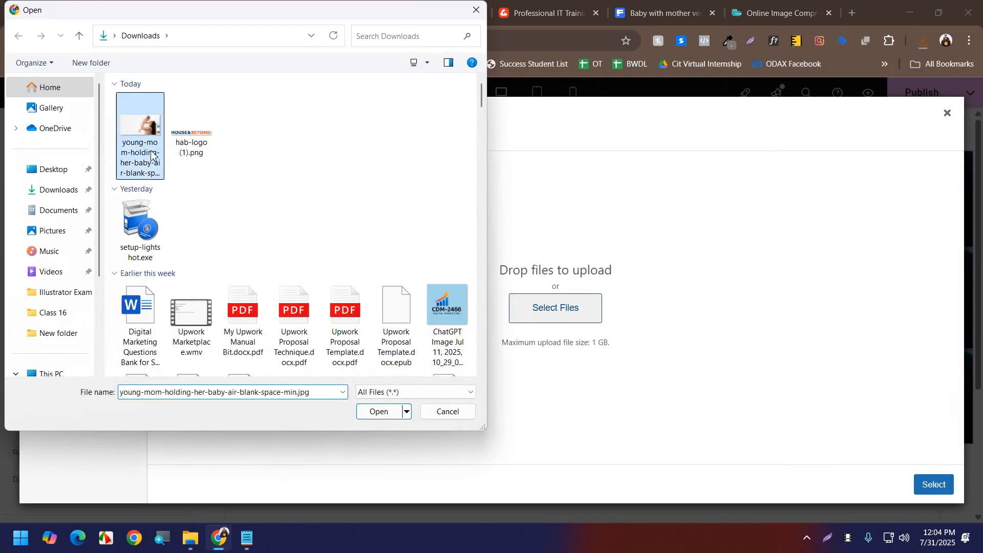
click(381, 416)
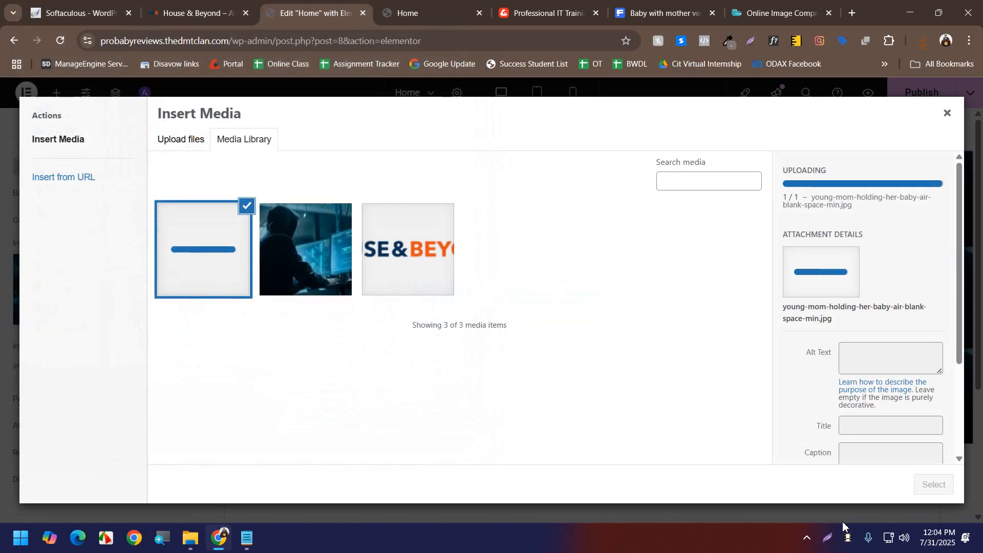
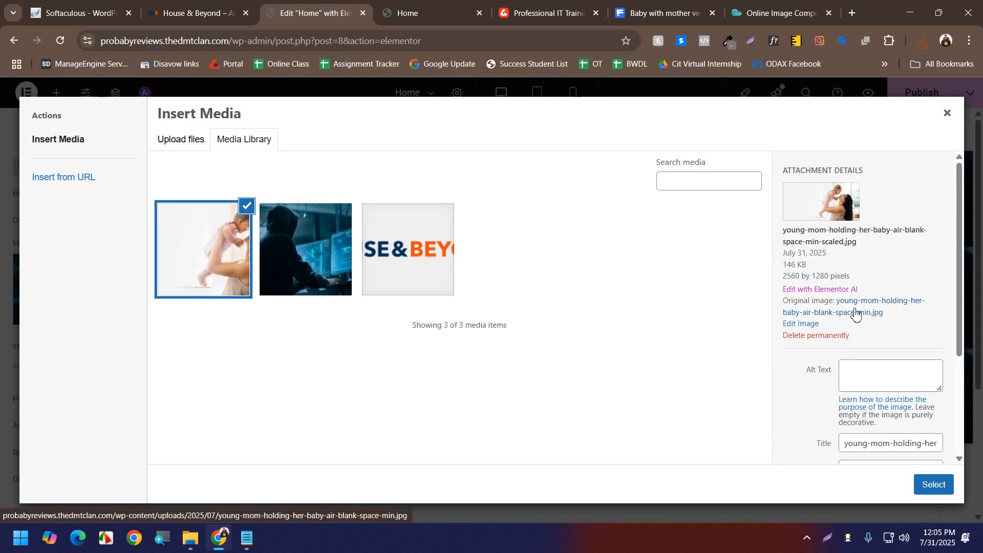
- Insert the uploaded mother-and-baby photo as the container's background image and set its display size to Cover
click(933, 484)
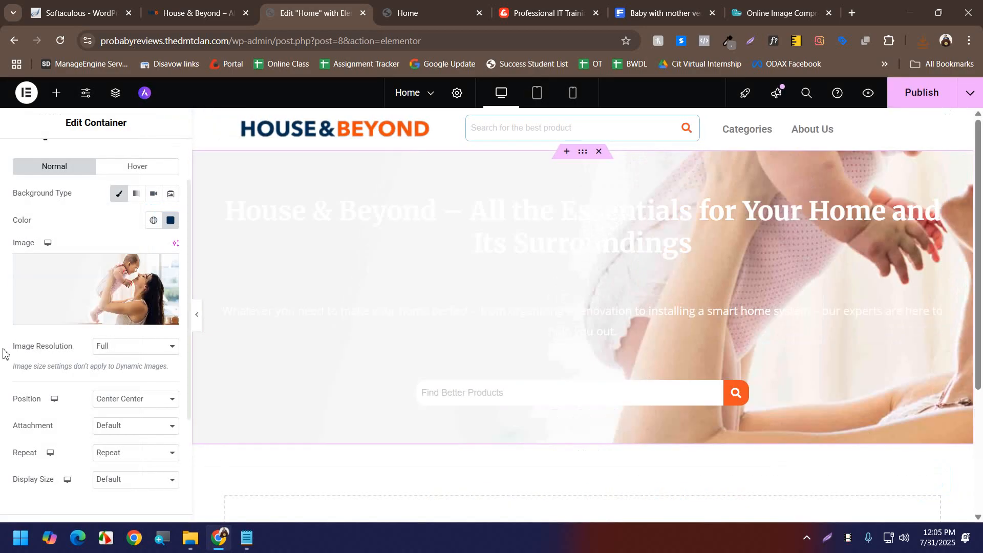
click(118, 481)
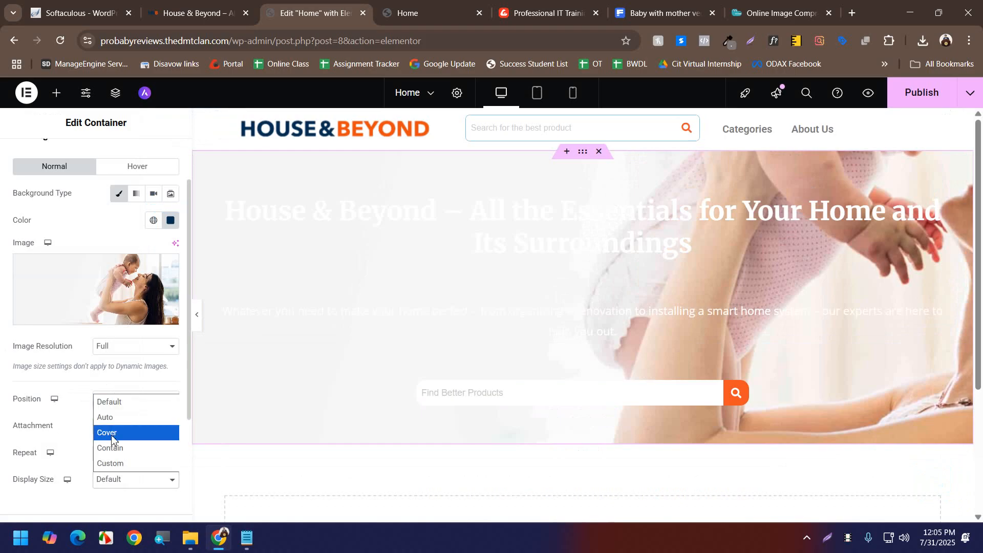
click(113, 436)
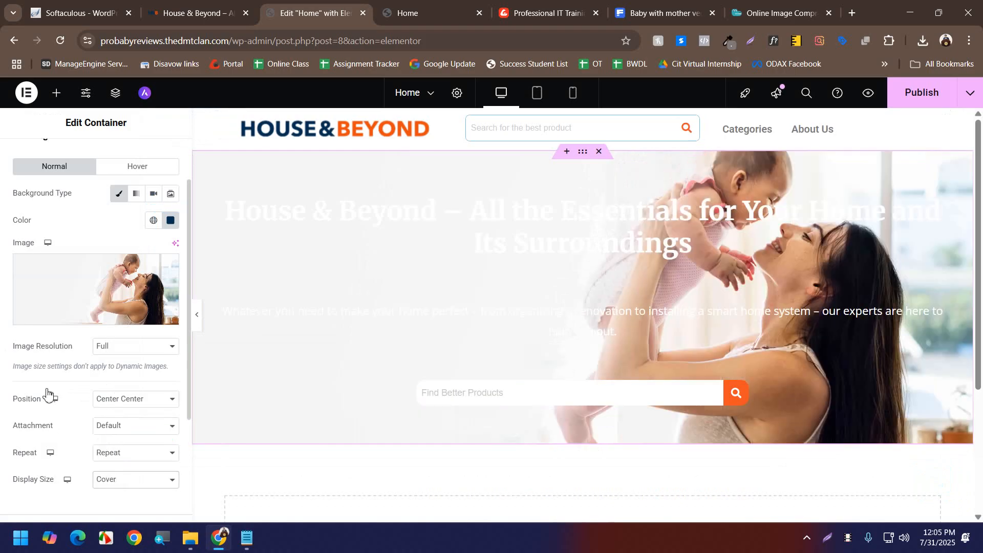
- Add a classic background overlay in black (#000000) to the hero container and preview the section without the editing panel
scroll(47, 395, down, 2)
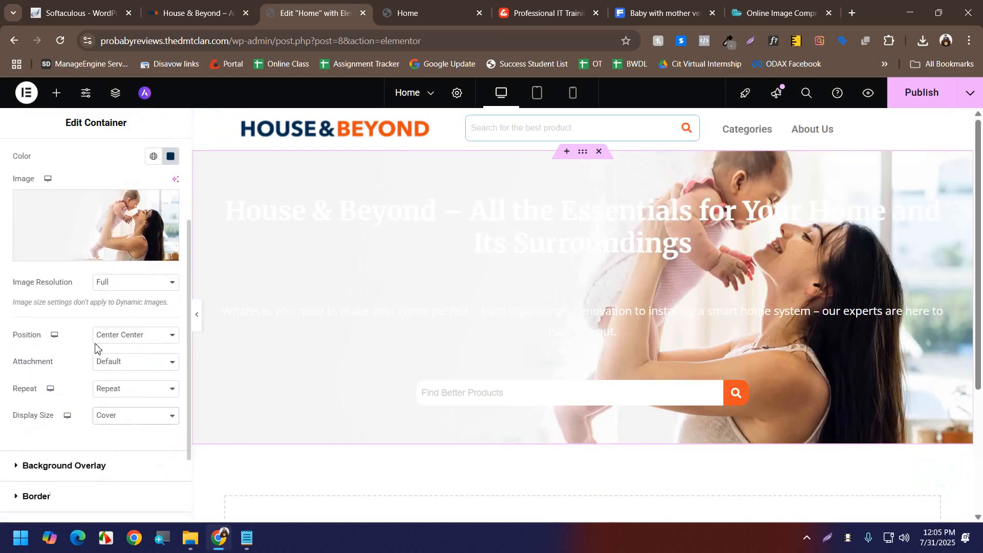
click(62, 466)
click(155, 289)
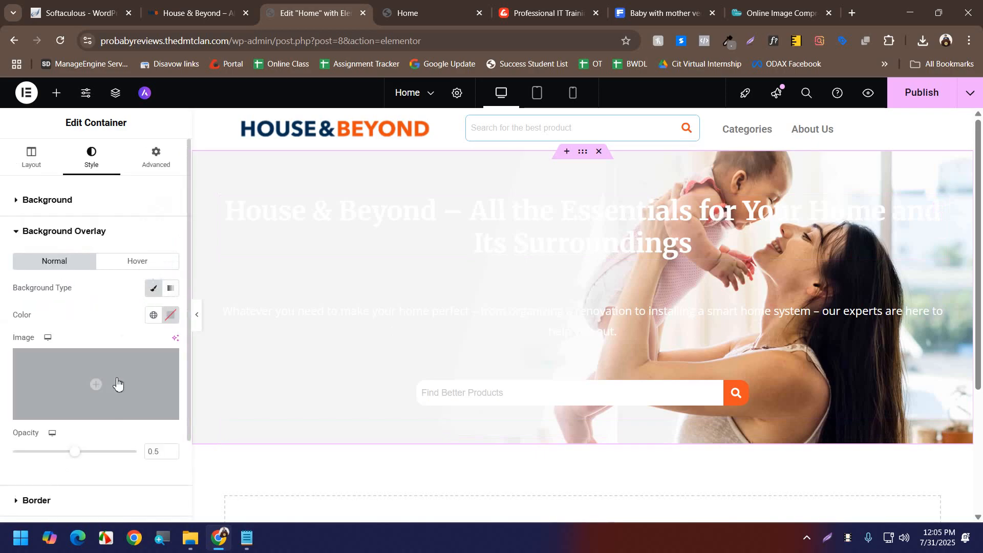
click(171, 315)
click(110, 445)
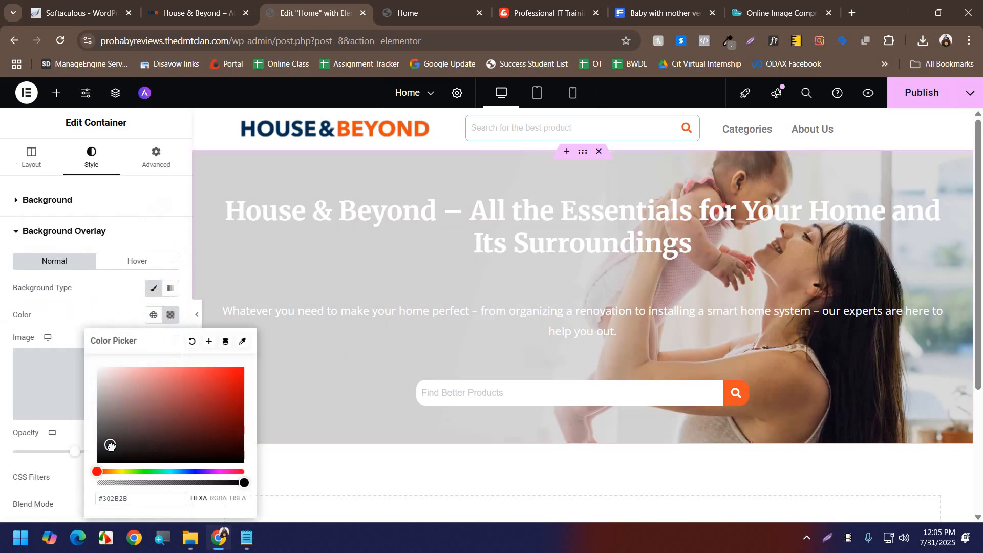
drag(110, 446, 95, 466)
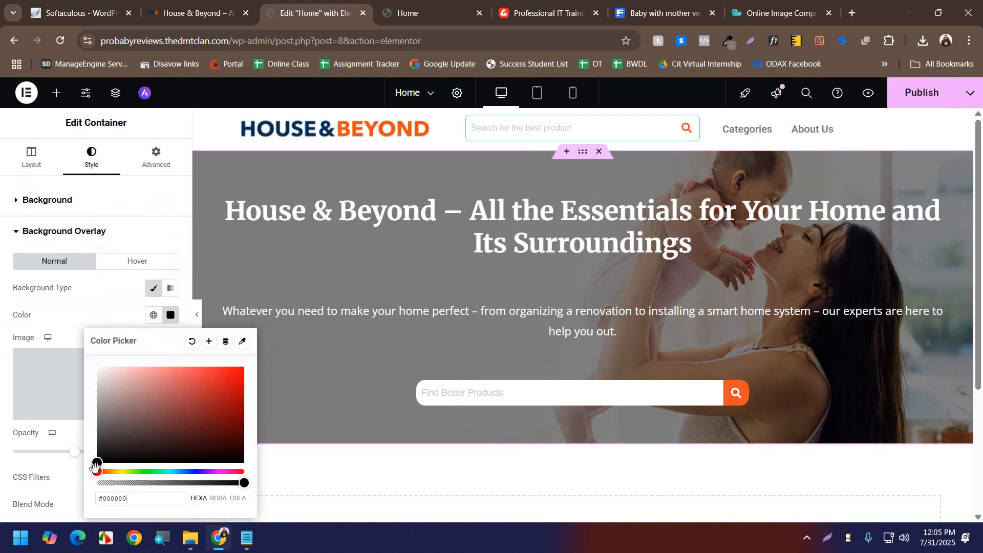
click(199, 240)
click(197, 315)
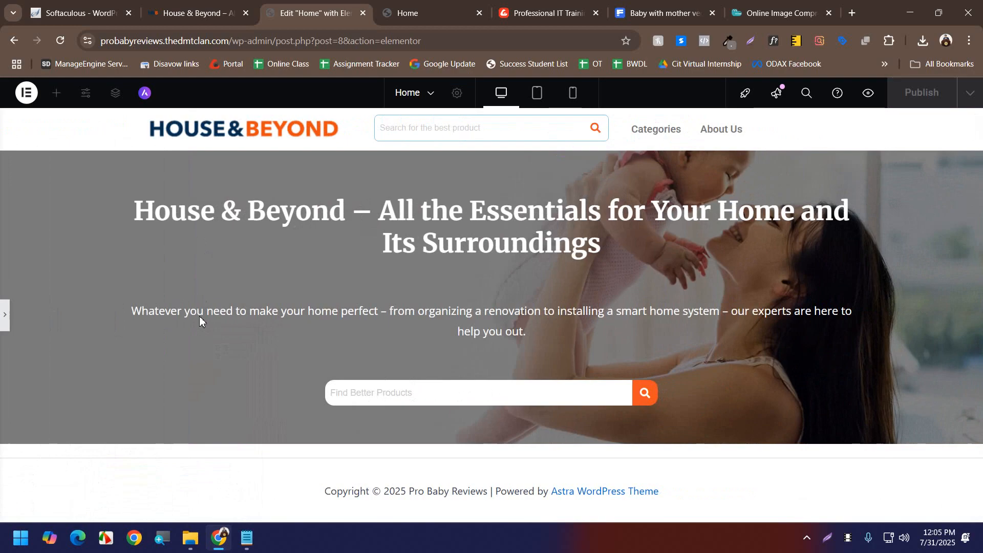
click(5, 317)
- Review the container background's display options and try the Center Right position for the image
click(29, 203)
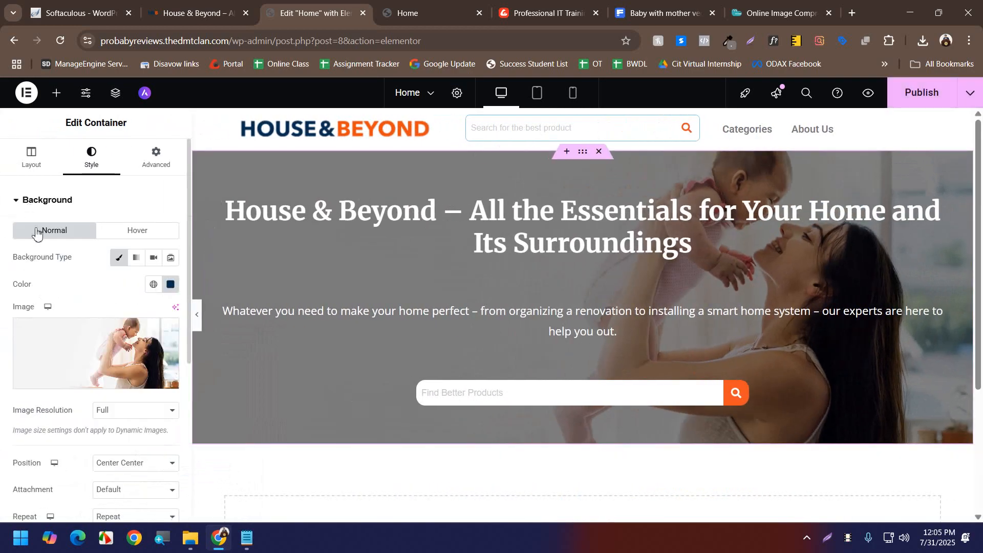
scroll(144, 450, down, 2)
click(139, 480)
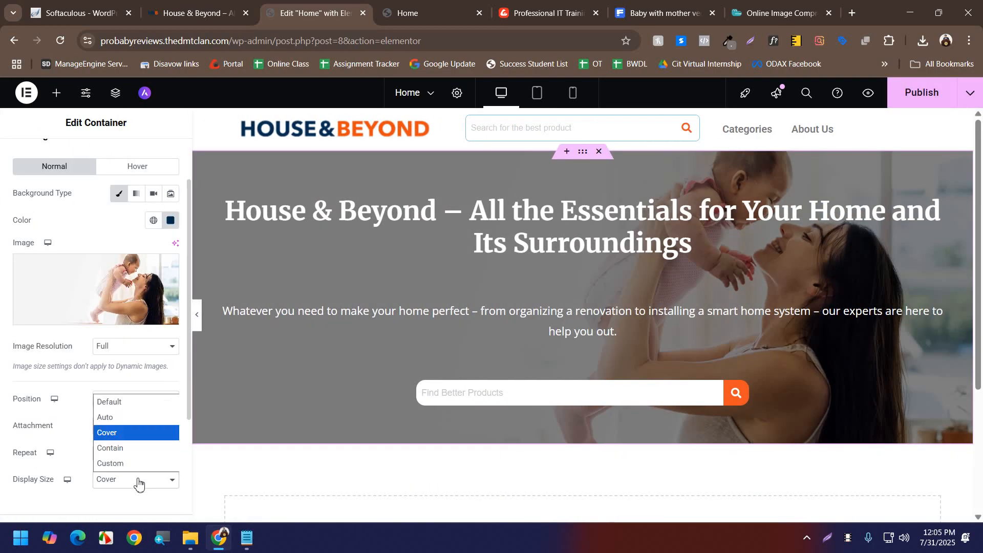
click(110, 501)
click(122, 455)
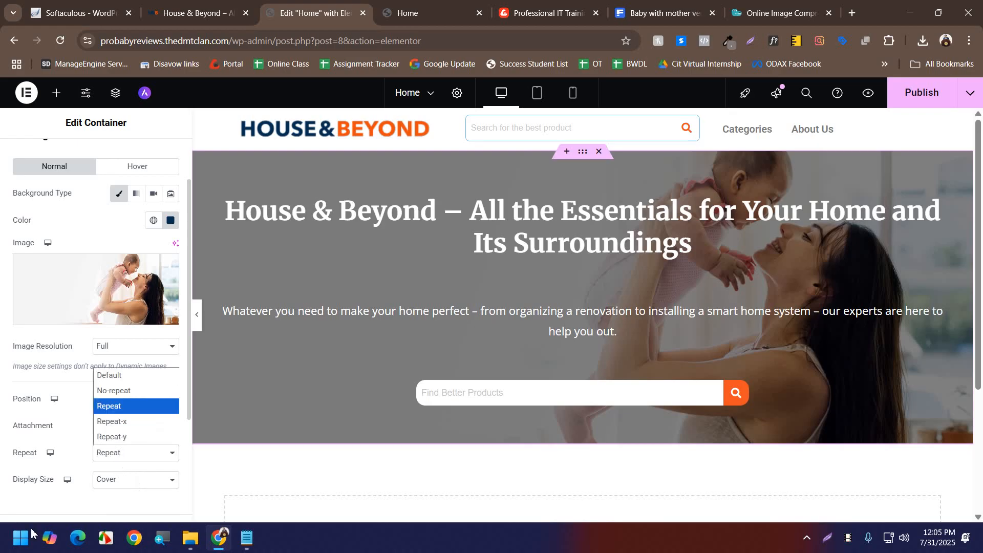
click(48, 504)
click(126, 402)
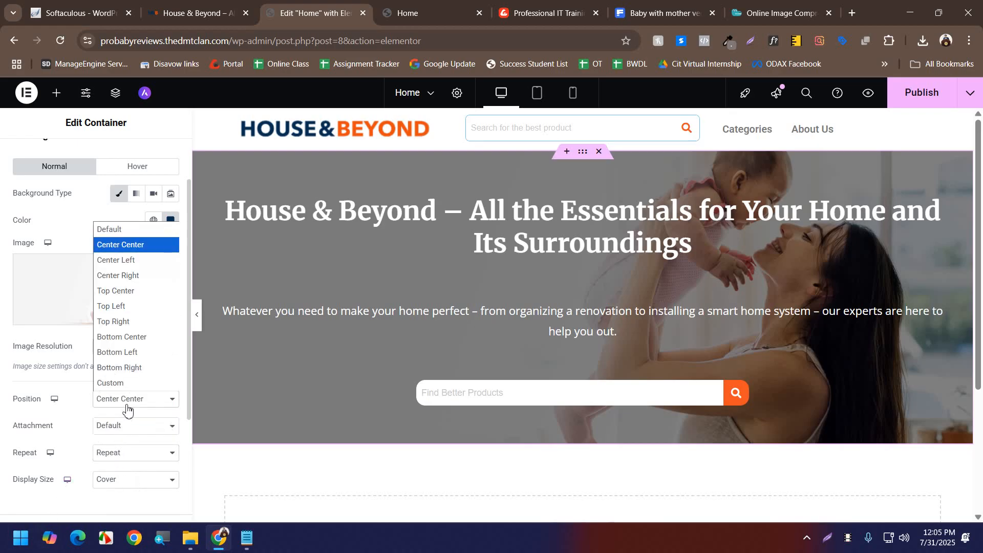
click(141, 284)
mouse_move(142, 286)
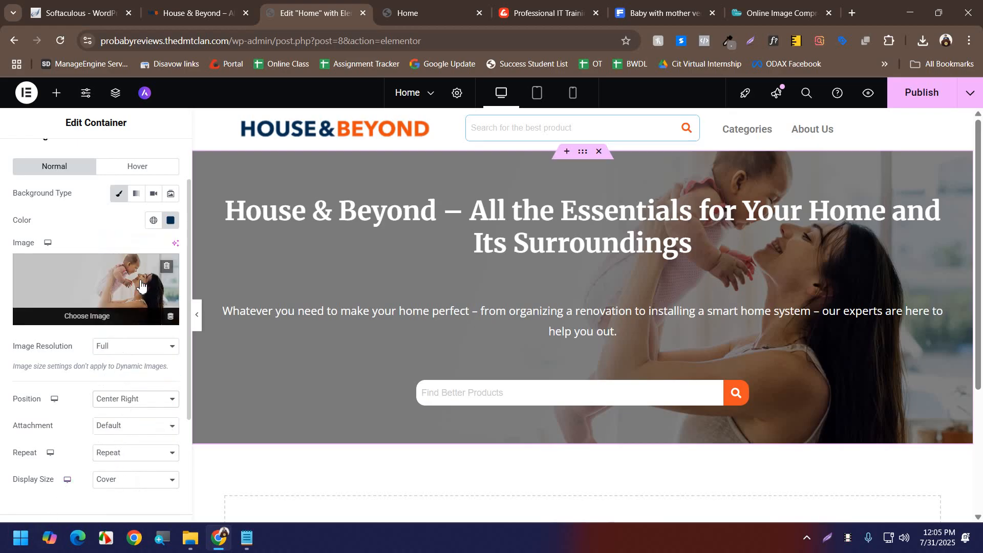
- Set the container background image's position to Top Center and preview the section without the editing panel
click(123, 402)
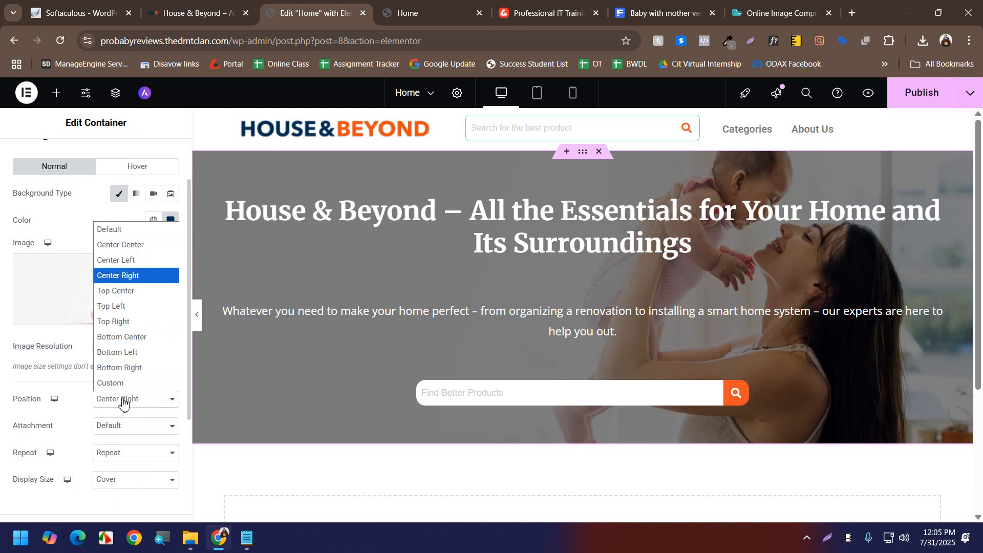
click(133, 292)
click(197, 314)
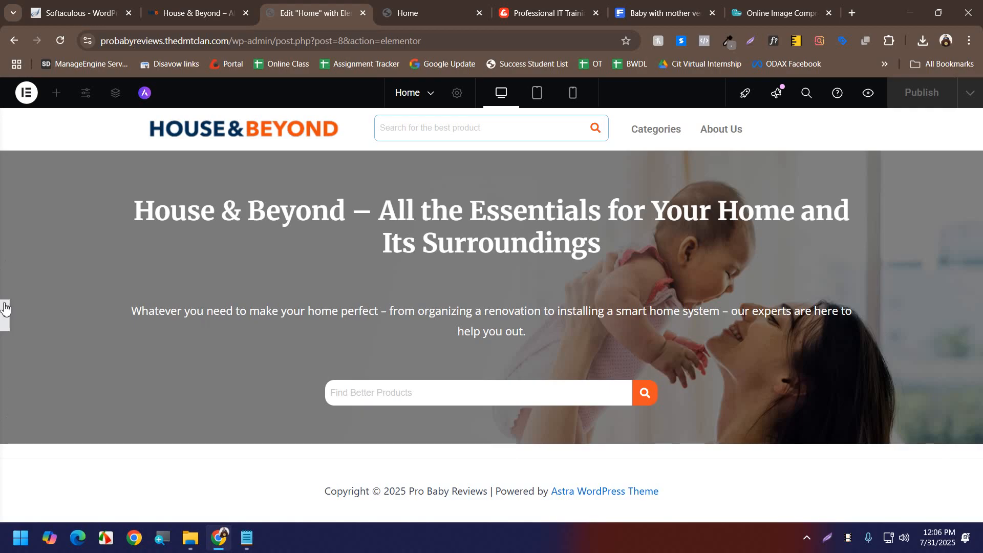
click(4, 320)
- Publish the Home page and reload the live home page to show the changes
click(926, 95)
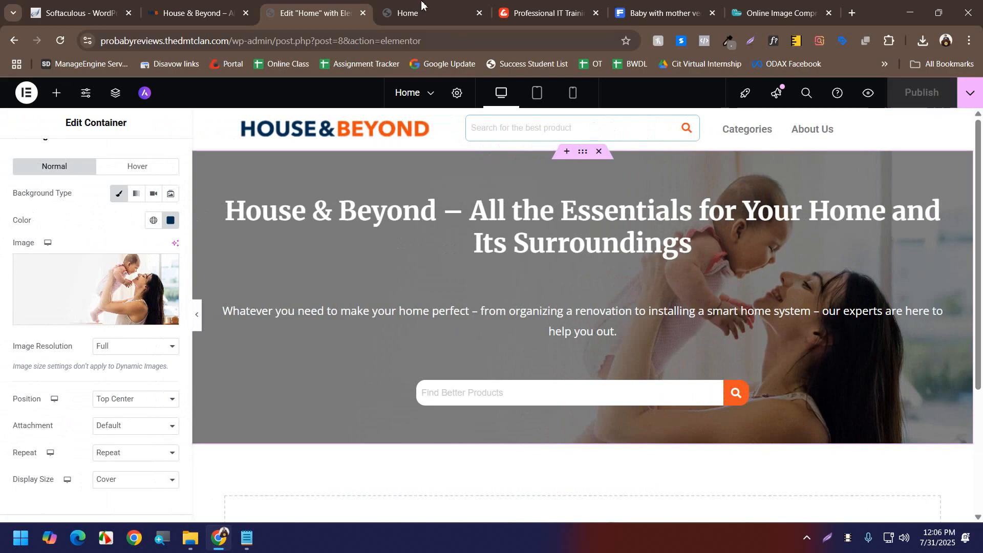
click(410, 13)
click(59, 41)
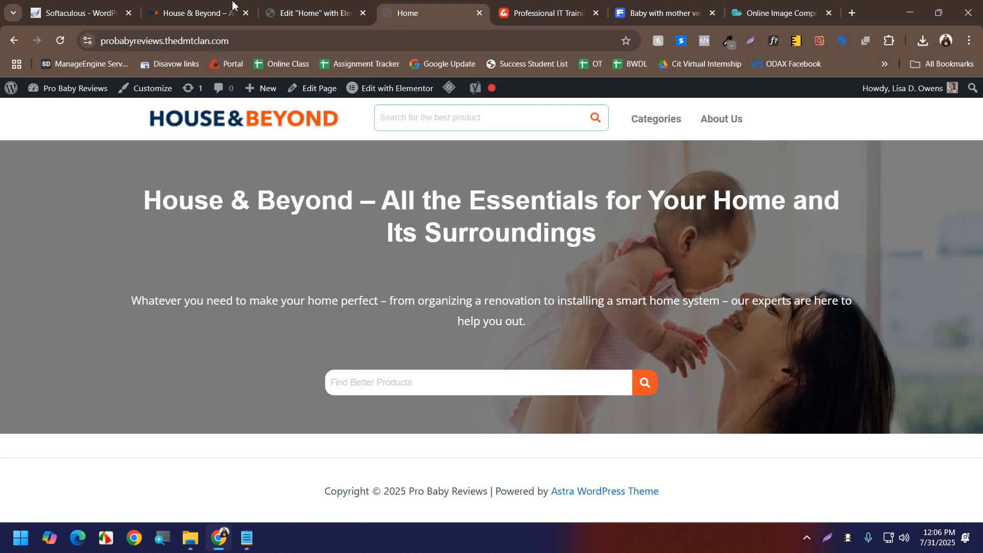
- Open YouTube in a new browser tab
click(852, 13)
text(ypo)
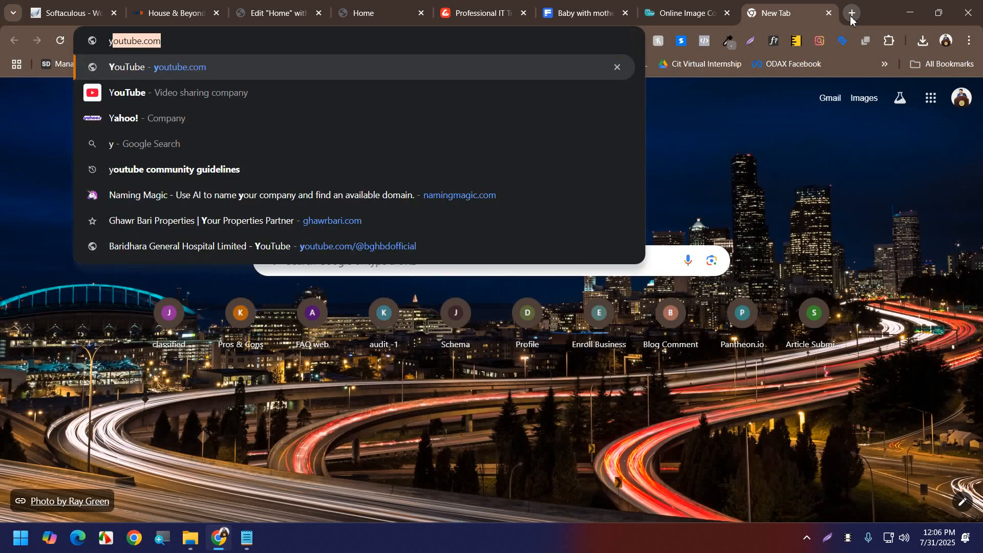
key(BackSpace)
key(BackSpace)
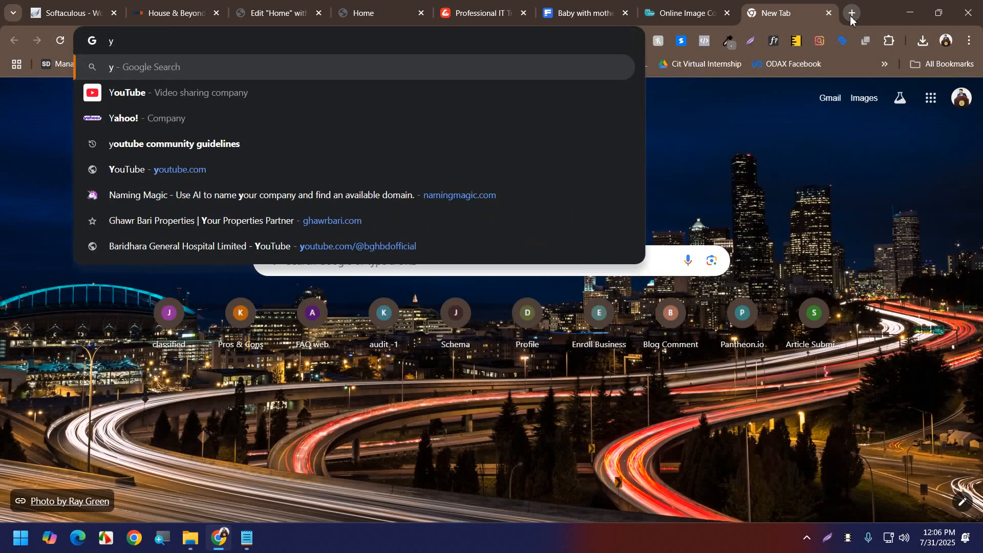
text(ou)
key(Return)
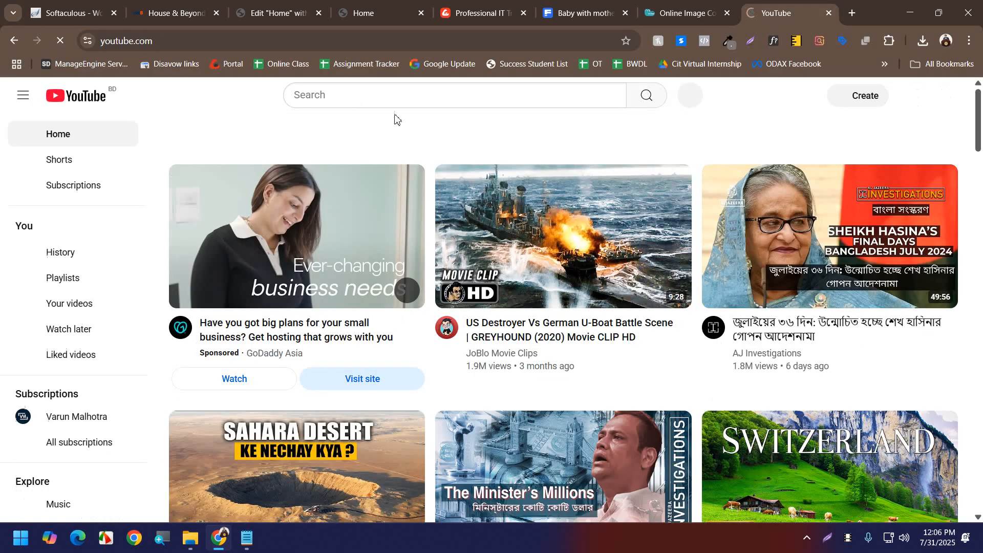
- Search YouTube for "4k video", dismissing the notification request, and open "World's Most Peaceful 4K Video HDR 120FPS Dolby Vision"
click(396, 98)
text(4k)
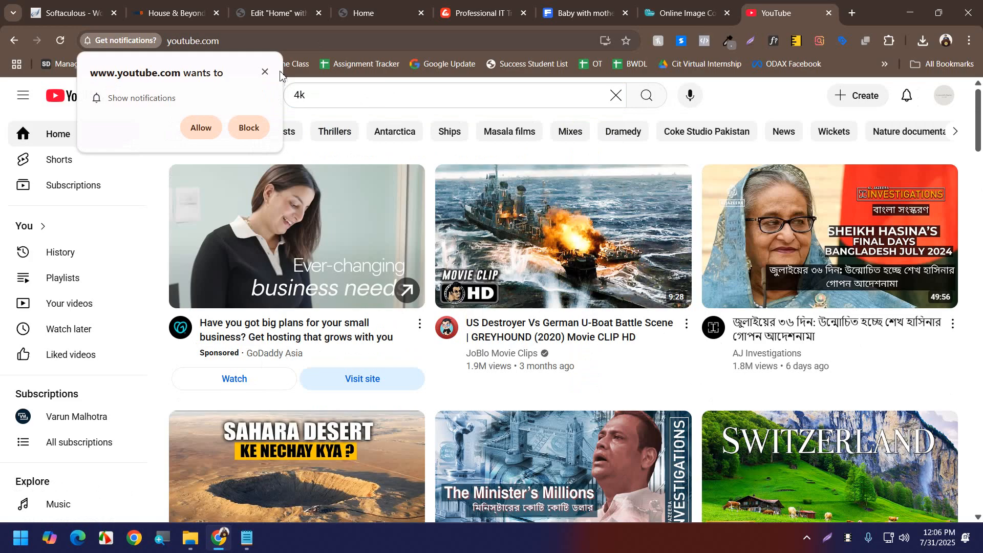
click(266, 72)
click(348, 90)
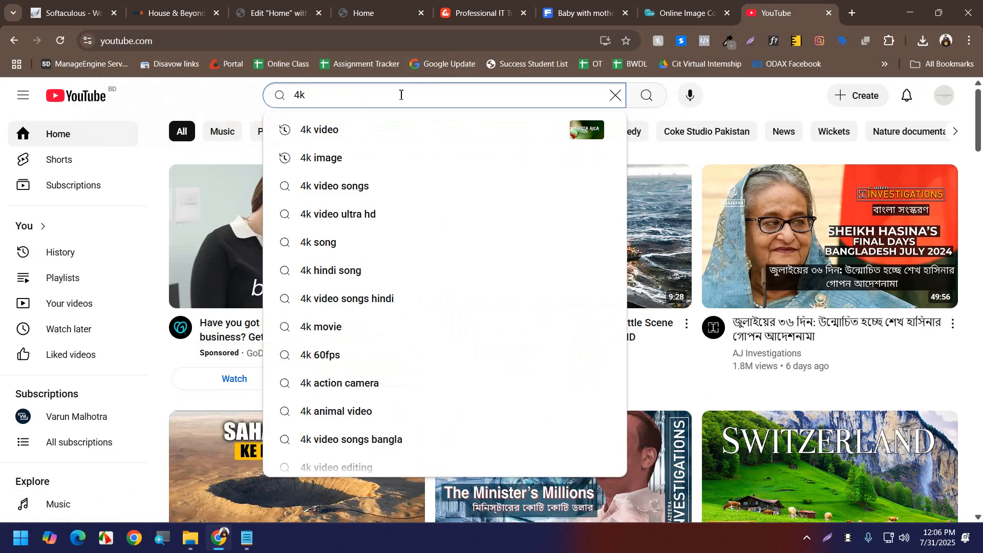
click(355, 129)
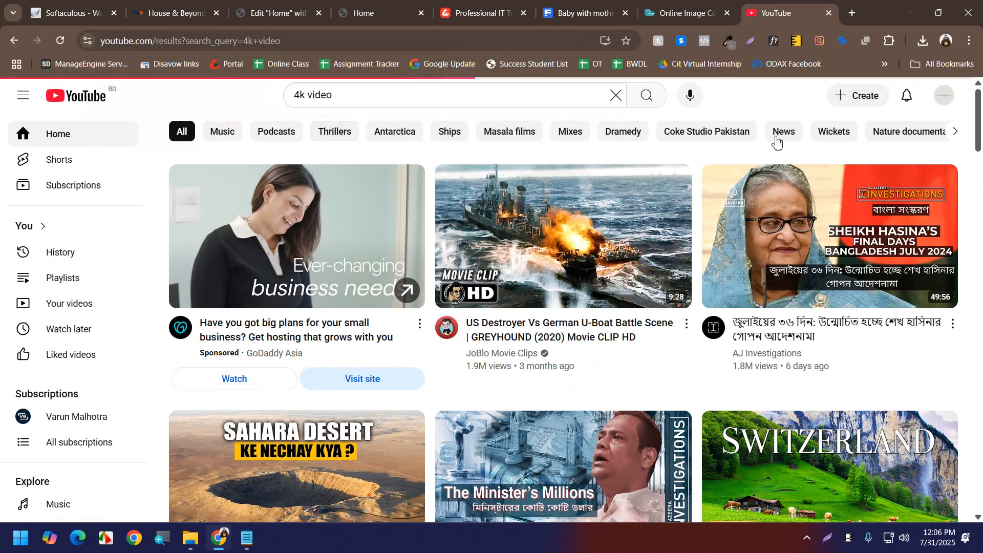
scroll(775, 143, down, 2)
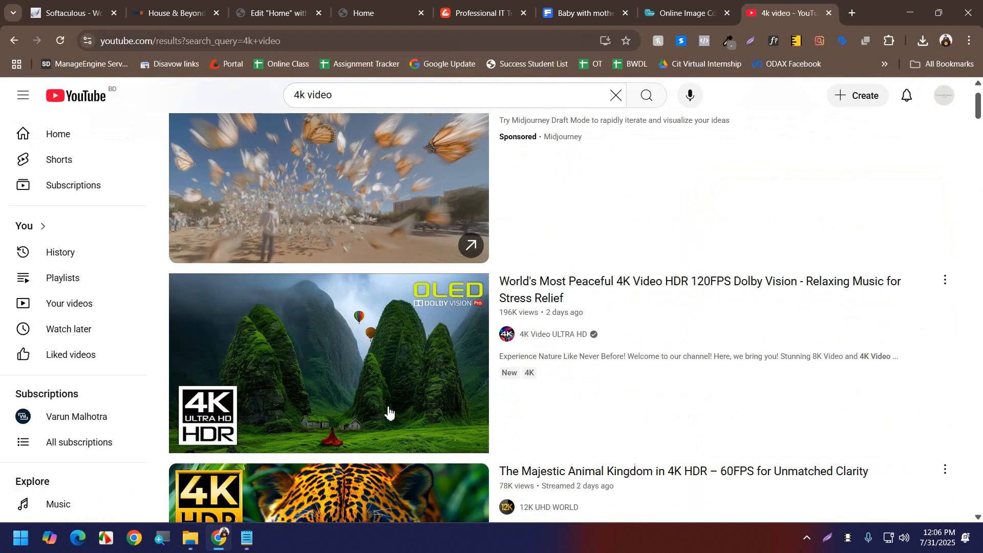
click(388, 411)
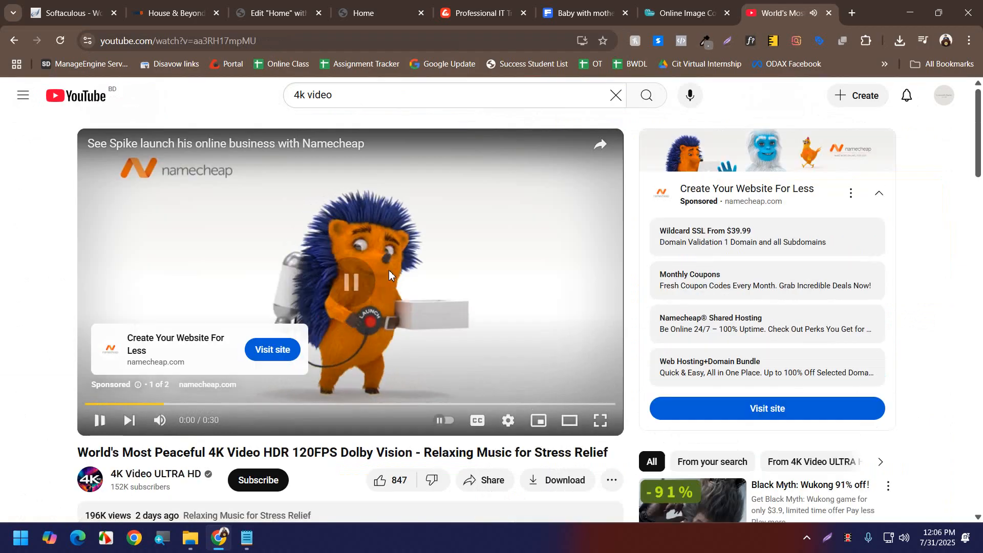
- Skip the advert with the sound muted, and copy the paused 4K video's web address
click(99, 420)
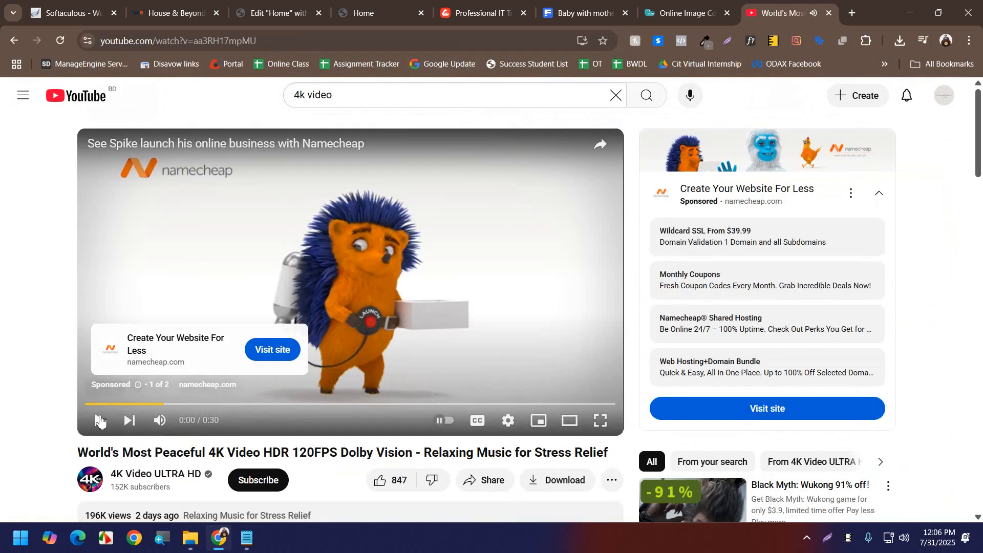
click(157, 420)
click(586, 261)
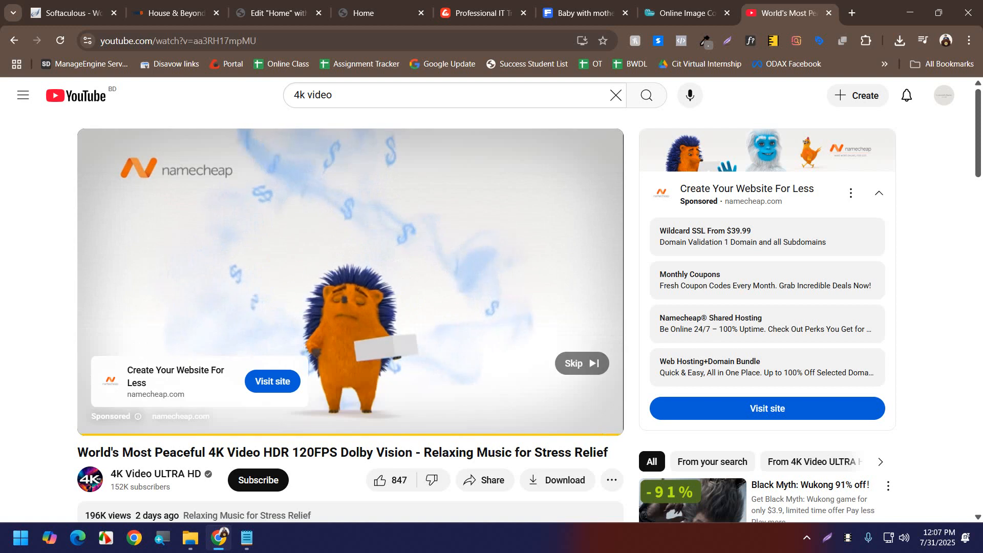
click(588, 365)
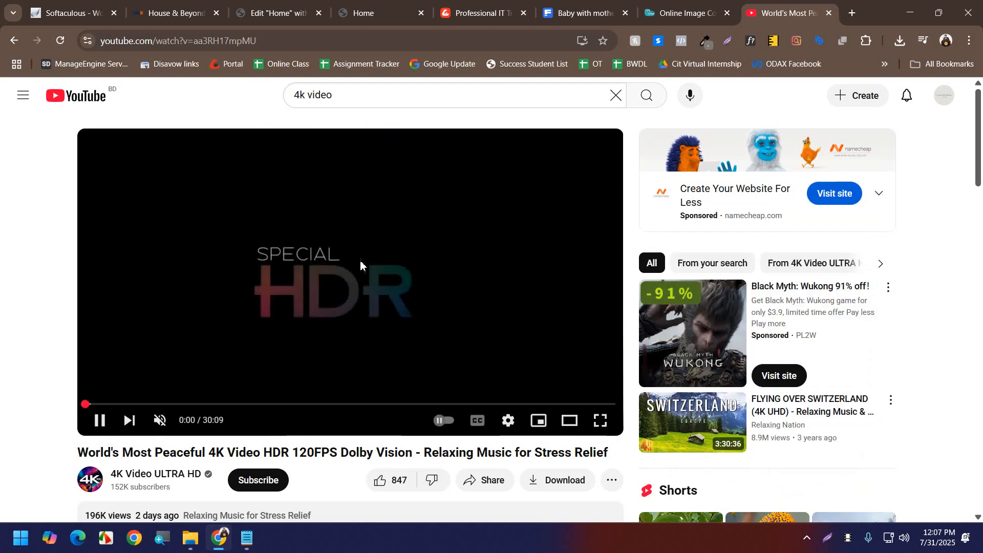
click(361, 266)
click(275, 40)
key(ctrl+c)
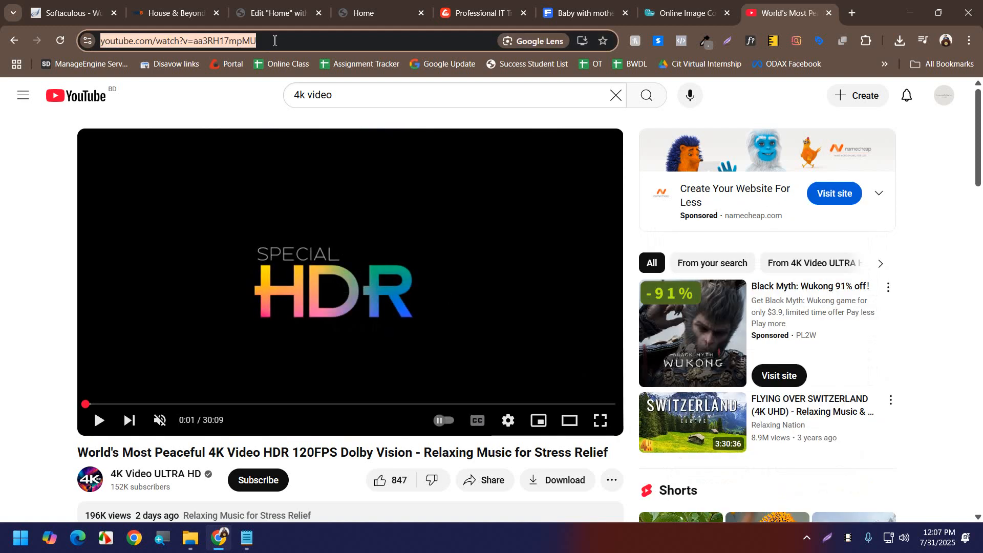
- Give the hero container in the Elementor editor a video background from the copied link with start time 30, and preview it full width
click(286, 3)
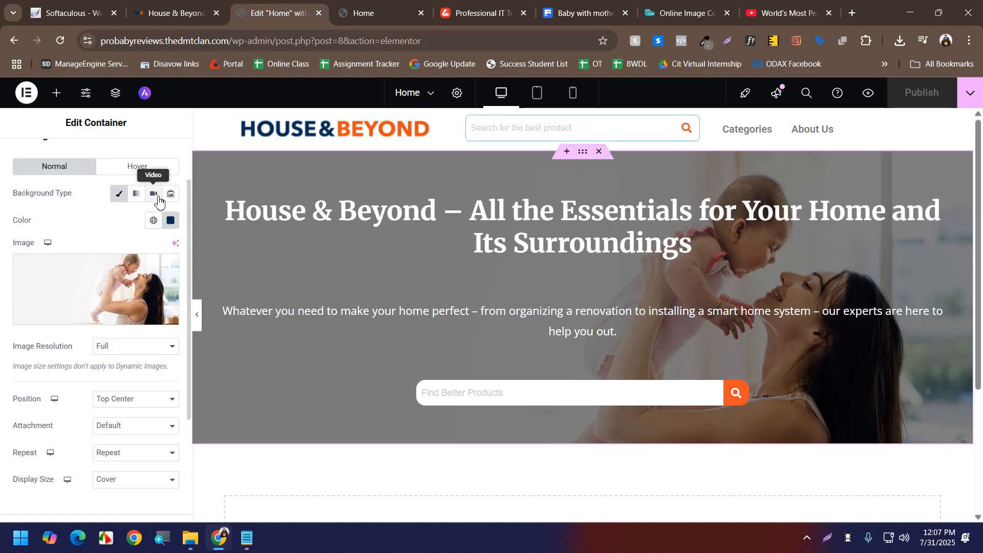
click(155, 195)
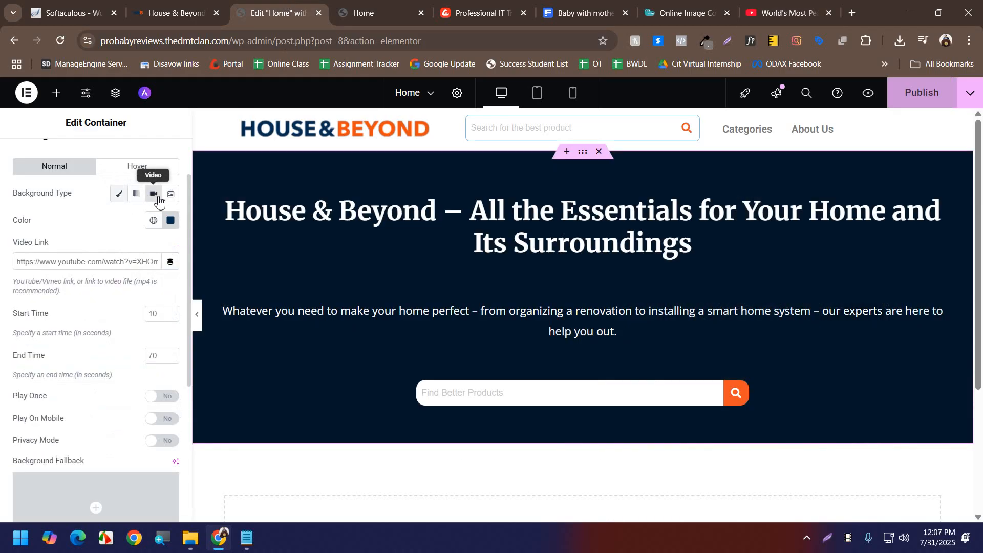
click(131, 263)
key(ctrl+v)
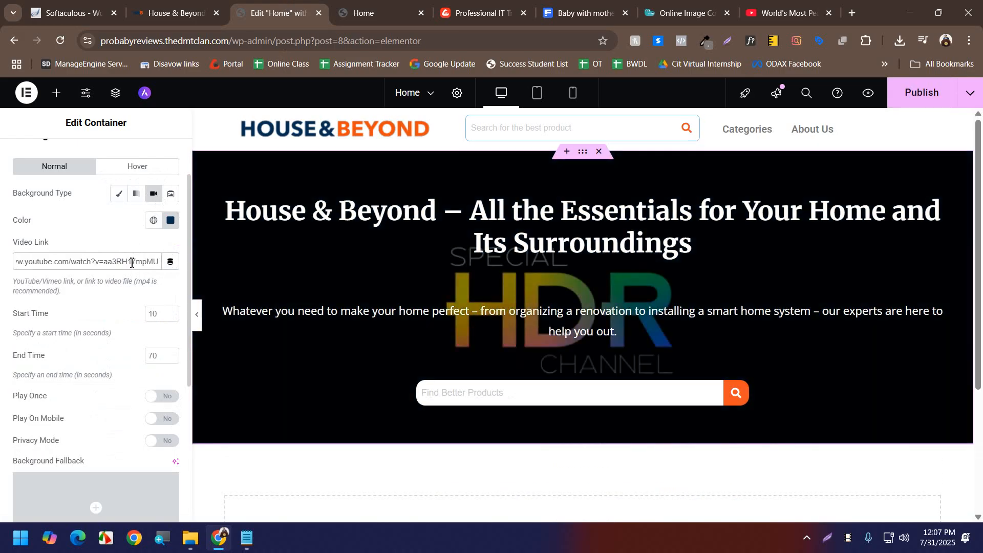
click(153, 314)
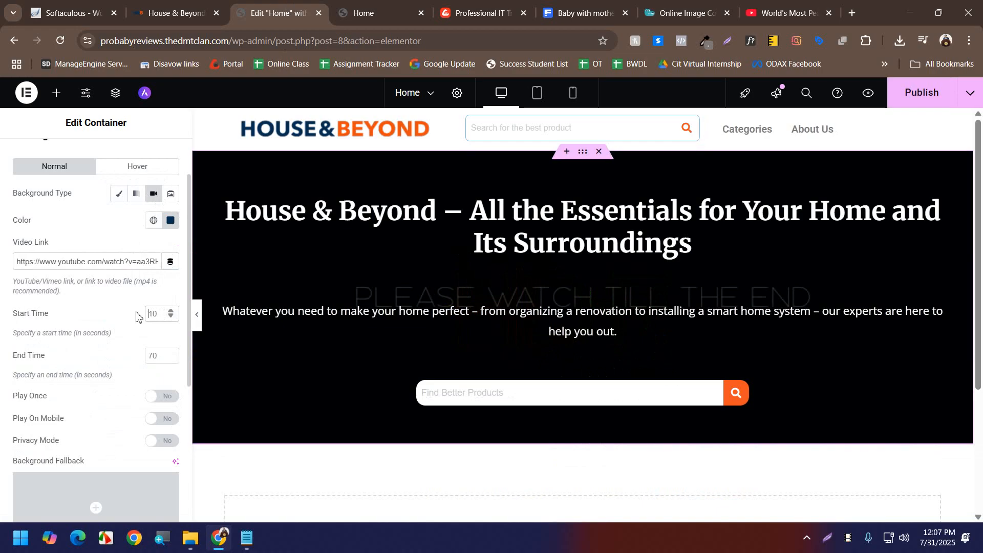
text(30)
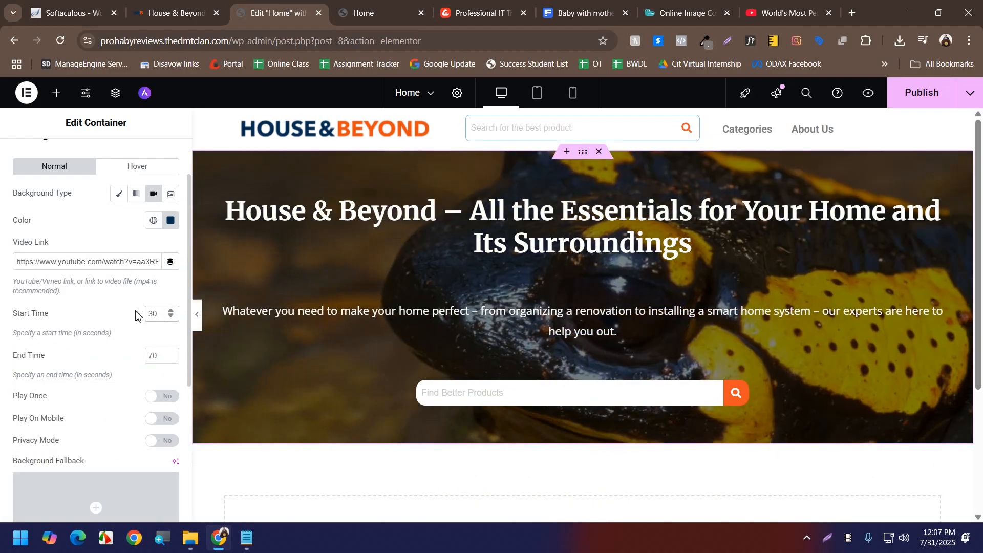
click(197, 315)
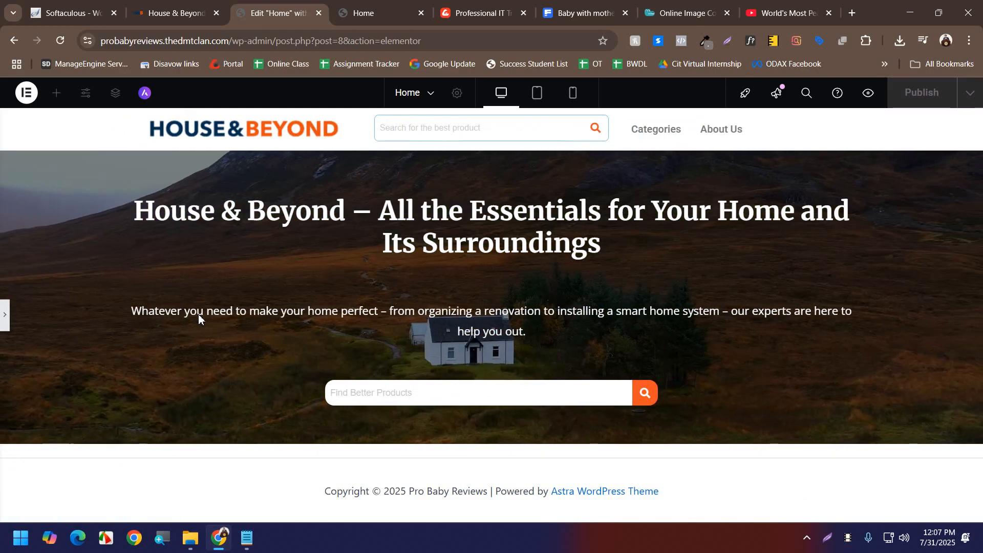
- Open the suggested "FLYING OVER SWITZERLAND (4K UHD)" video on YouTube, pause it and copy its web address
click(809, 6)
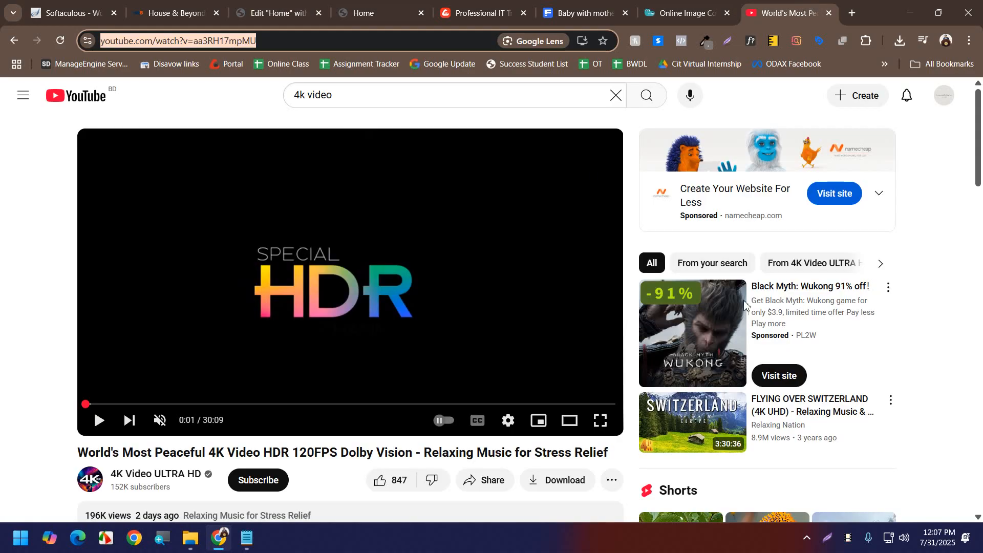
click(685, 444)
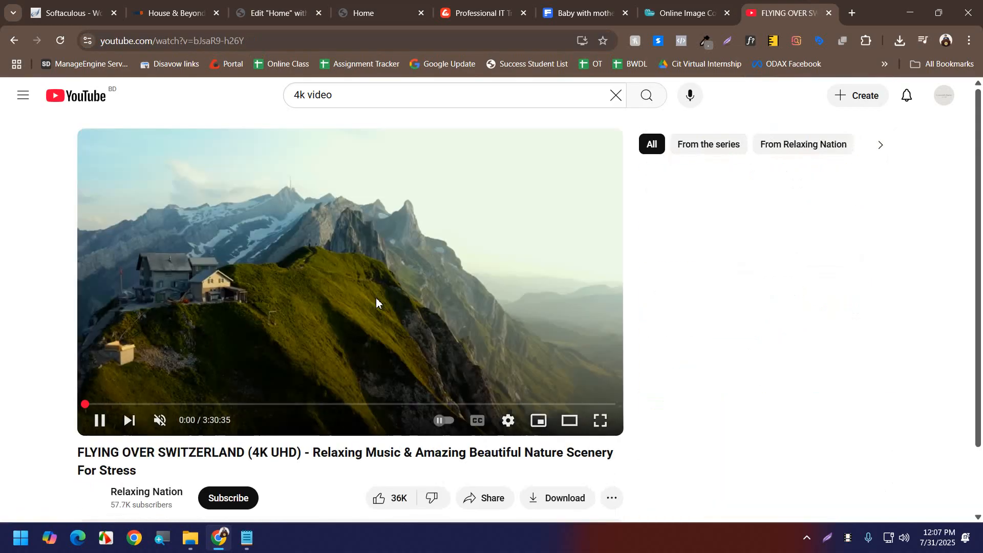
click(376, 300)
click(271, 36)
key(ctrl+c)
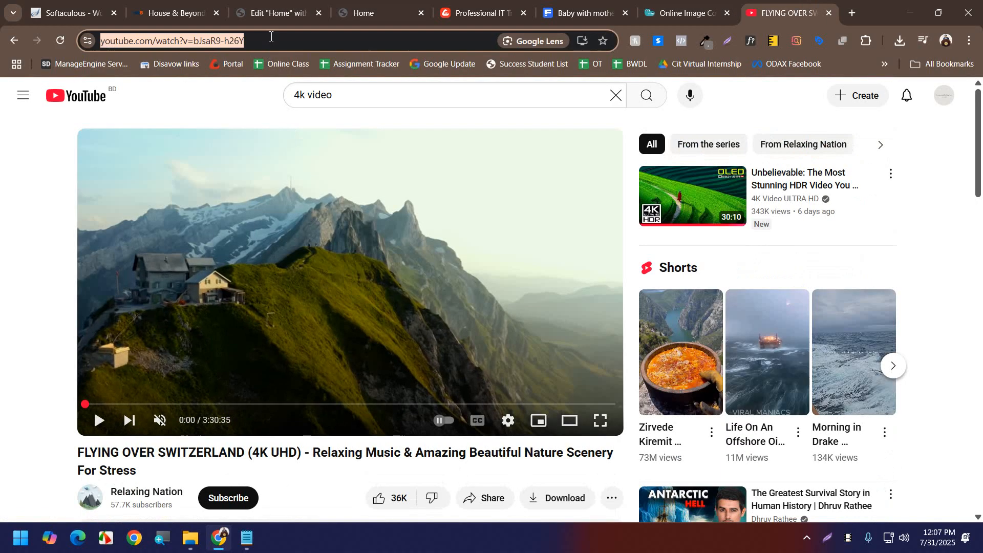
- Replace the hero container's background video link with the copied Switzerland video address and preview the section without the editing panel
click(317, 4)
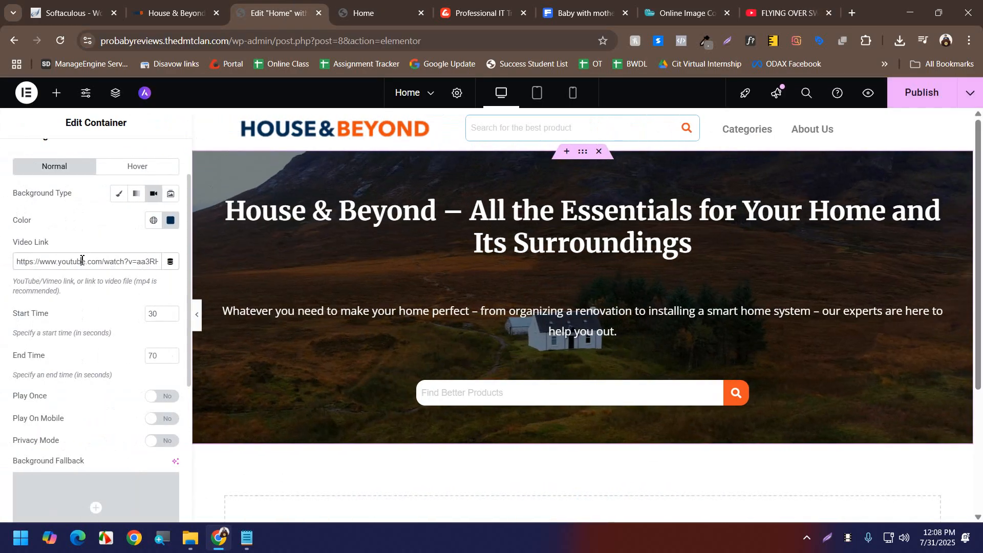
triple_click(82, 260)
key(ctrl+v)
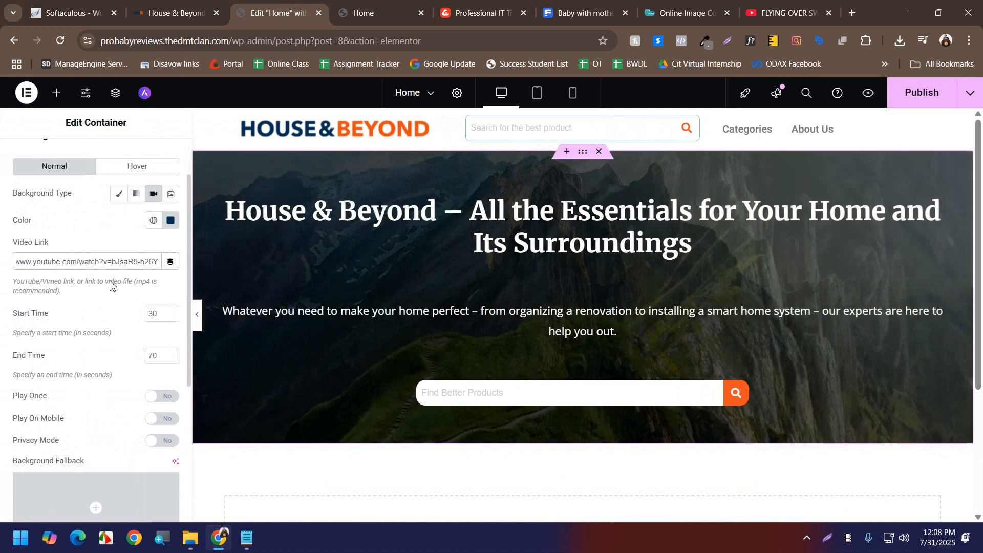
click(199, 321)
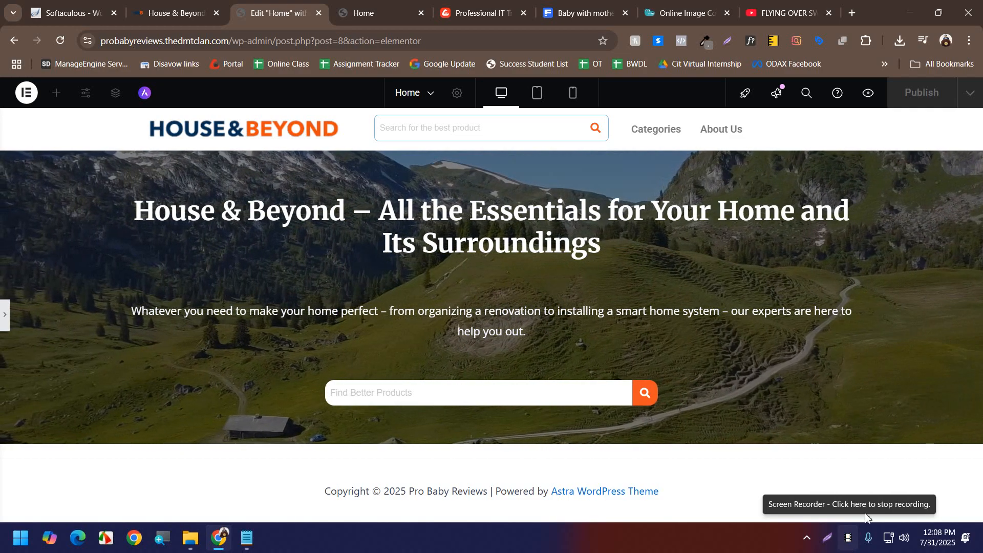
- Publish the Home page and view its video background on the live home page
click(4, 318)
click(918, 91)
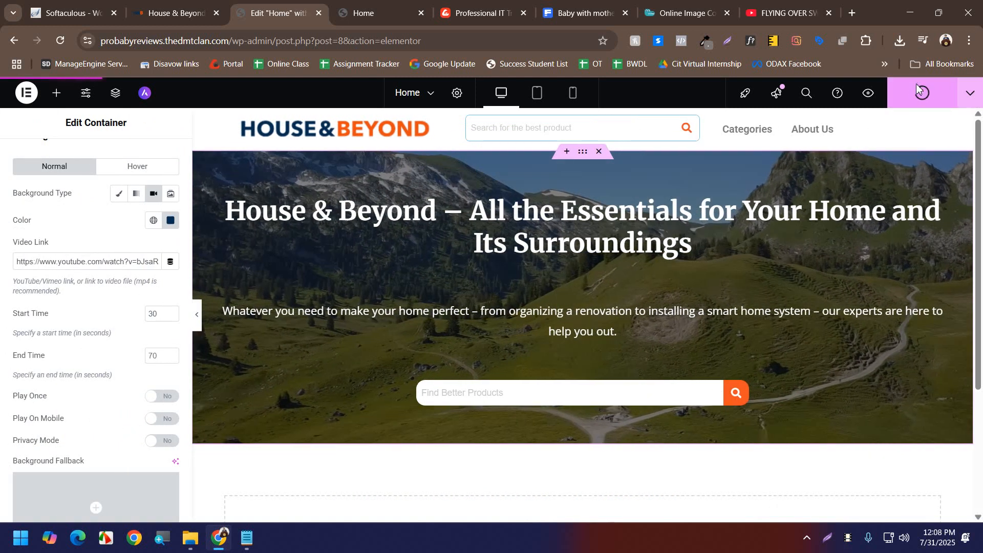
click(376, 13)
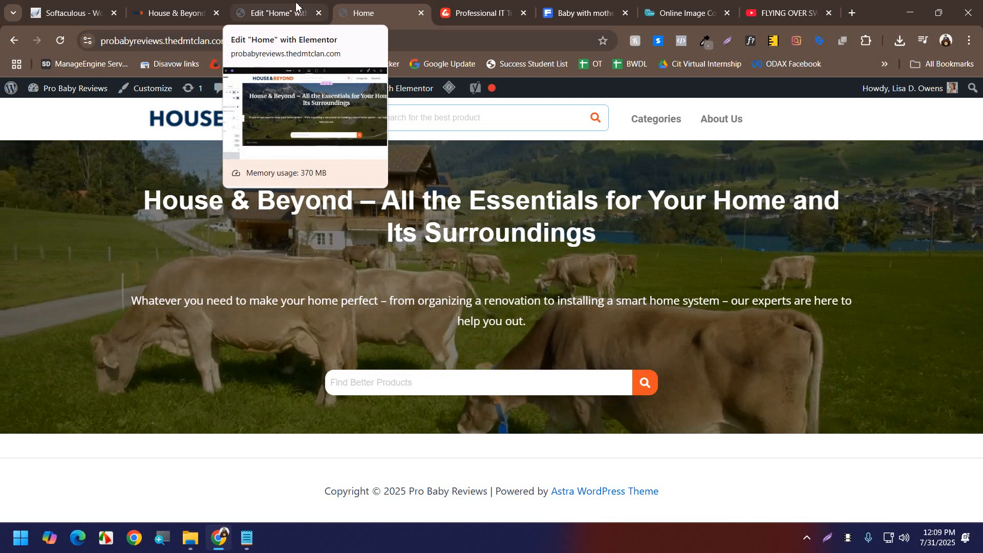
click(785, 13)
scroll(786, 206, down, 3)
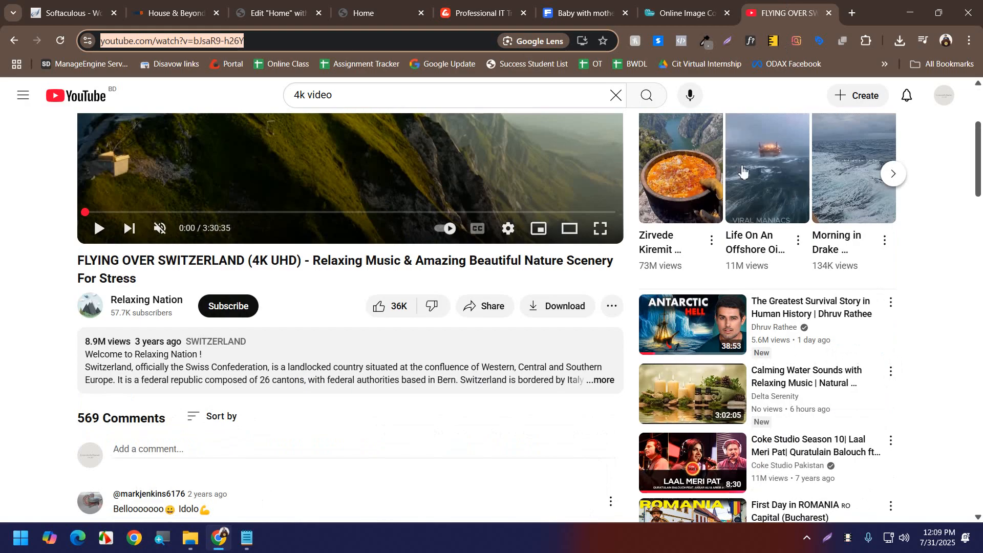
- Try a slideshow background on the hero container with the mother-and-baby photo and the hooded-hacker image from the media library
click(273, 7)
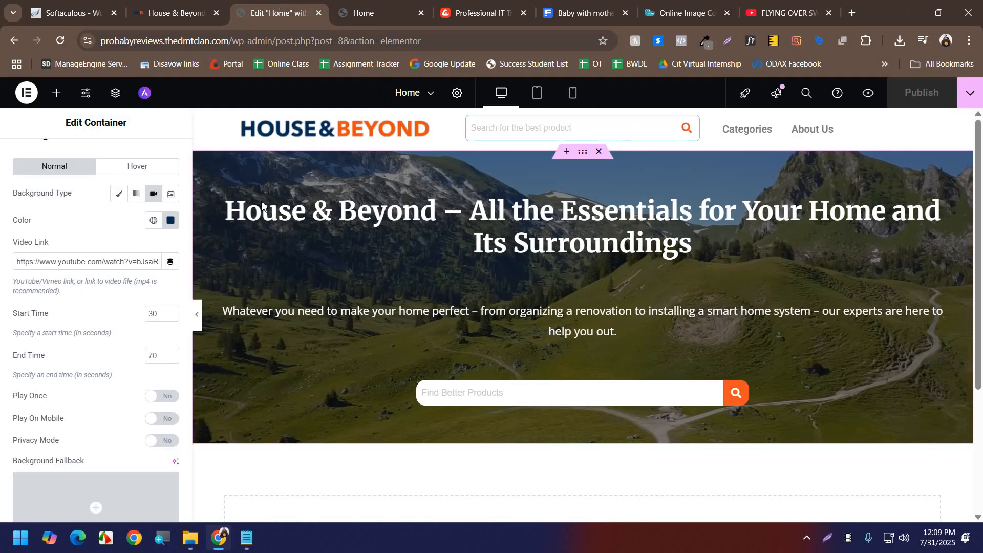
click(167, 203)
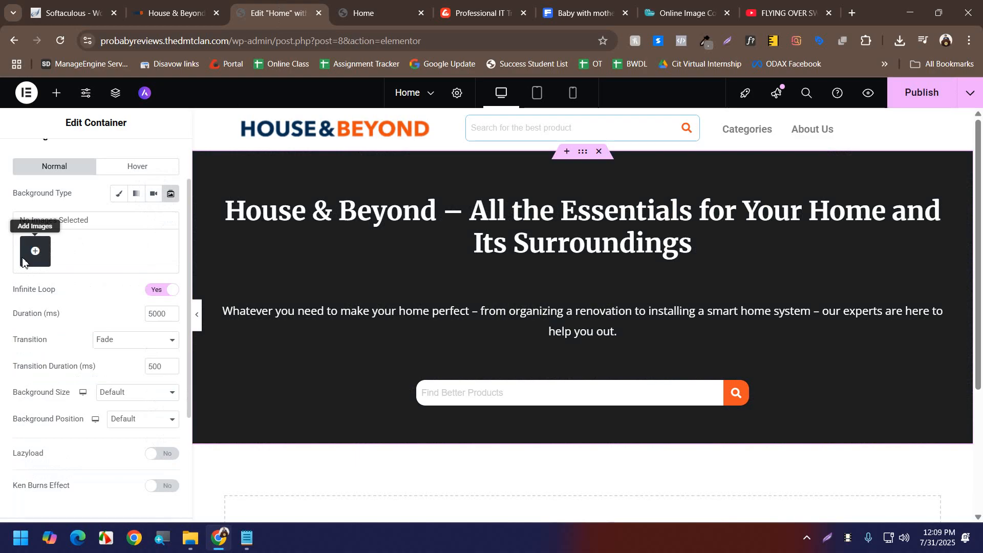
click(34, 251)
click(184, 273)
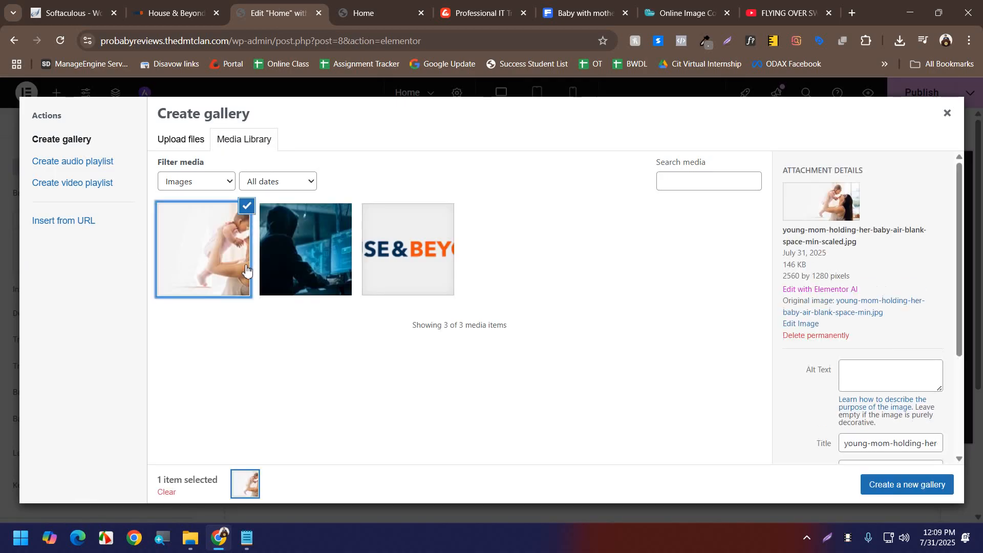
click(334, 264)
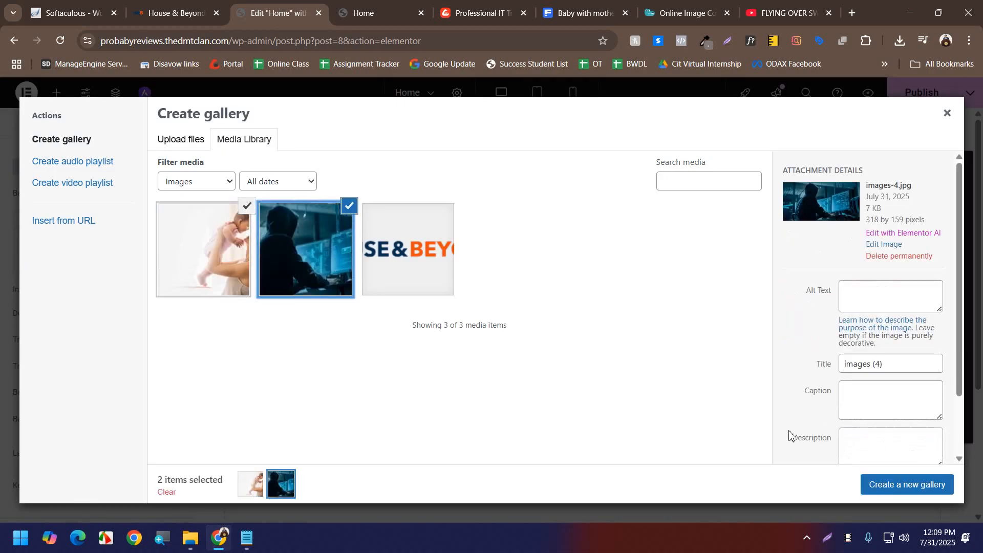
click(892, 487)
click(922, 484)
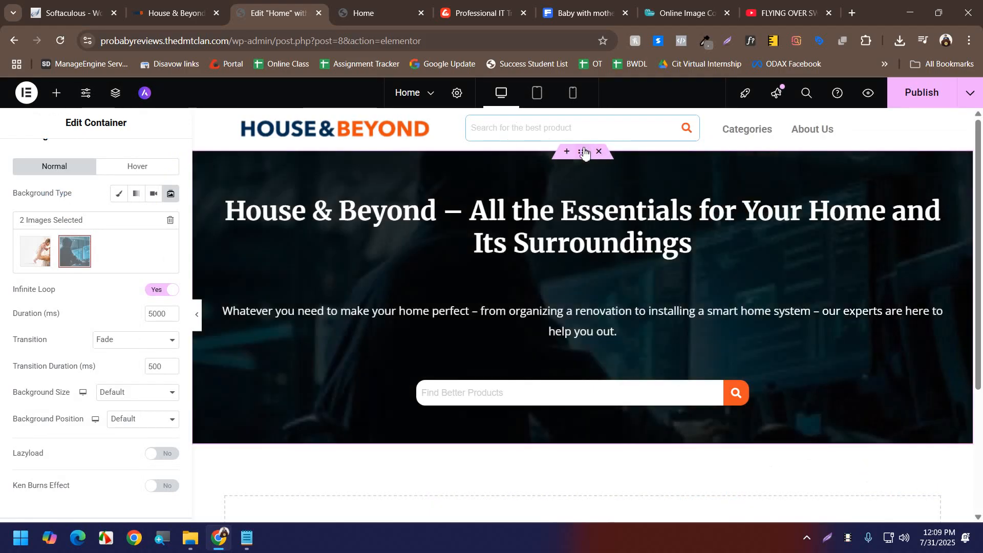
- Switch the hero container's background type back to Classic and remove the mother-and-baby image, keeping the navy colour #042E53
click(119, 193)
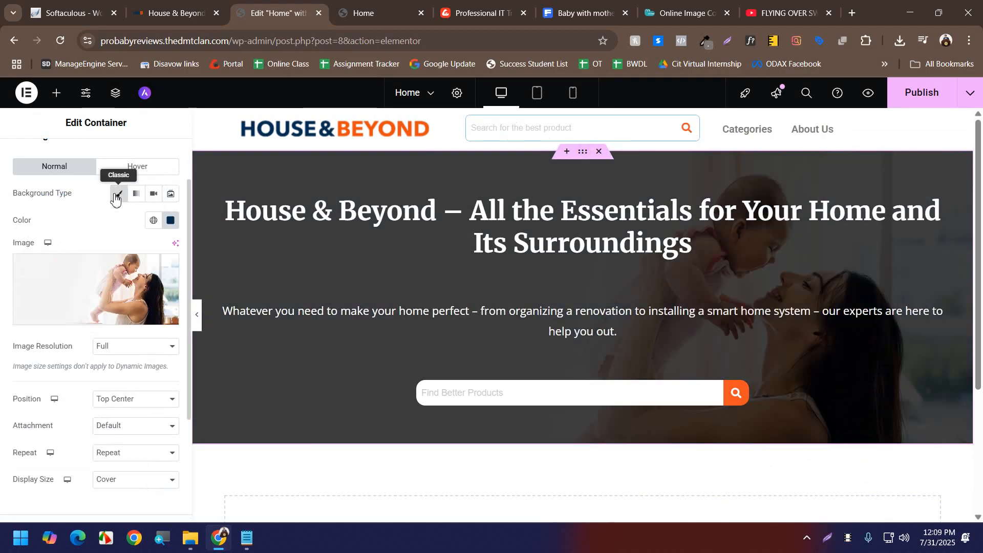
click(171, 221)
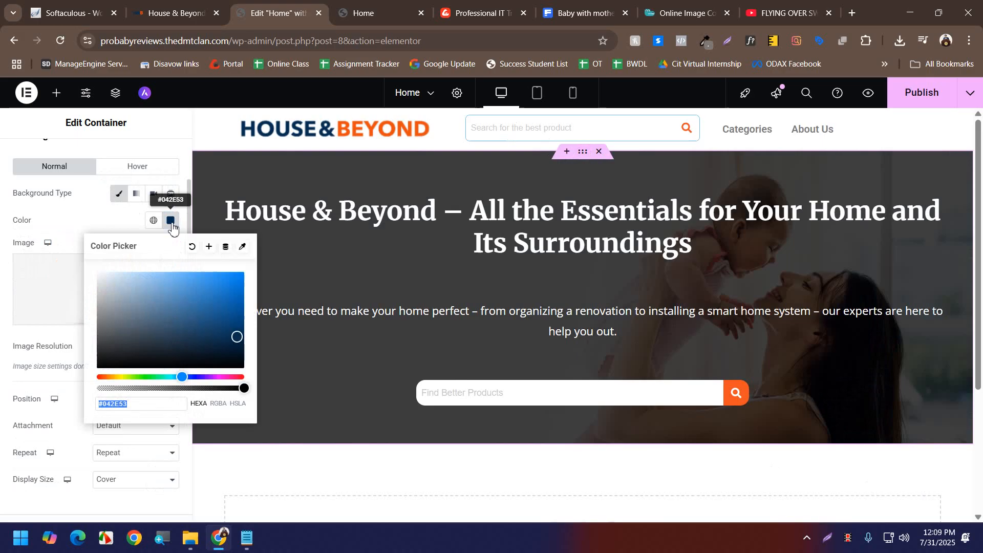
click(119, 228)
click(167, 270)
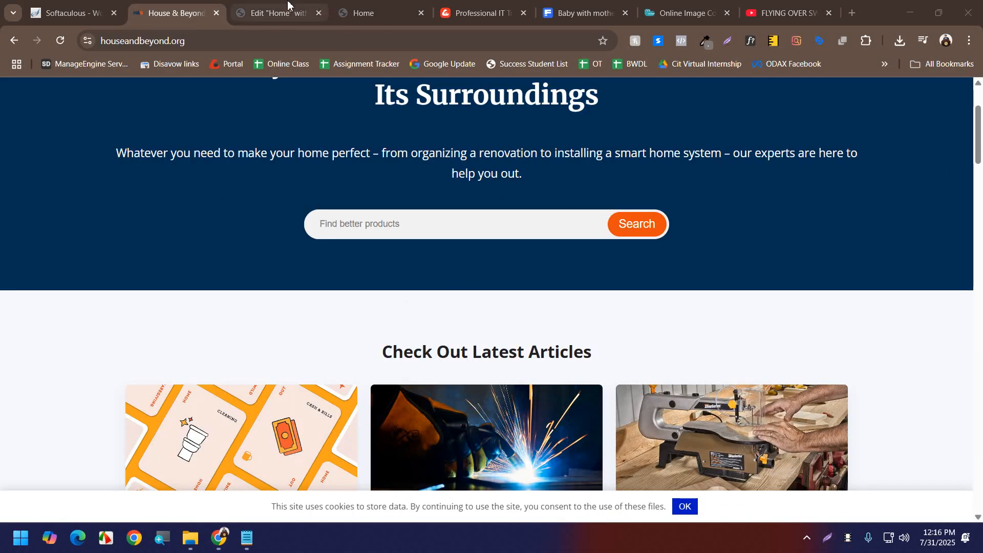
- Add a single-column Flexbox container with vertical direction below the hero section and return to the House & Beyond reference page
click(288, 4)
click(553, 353)
click(555, 388)
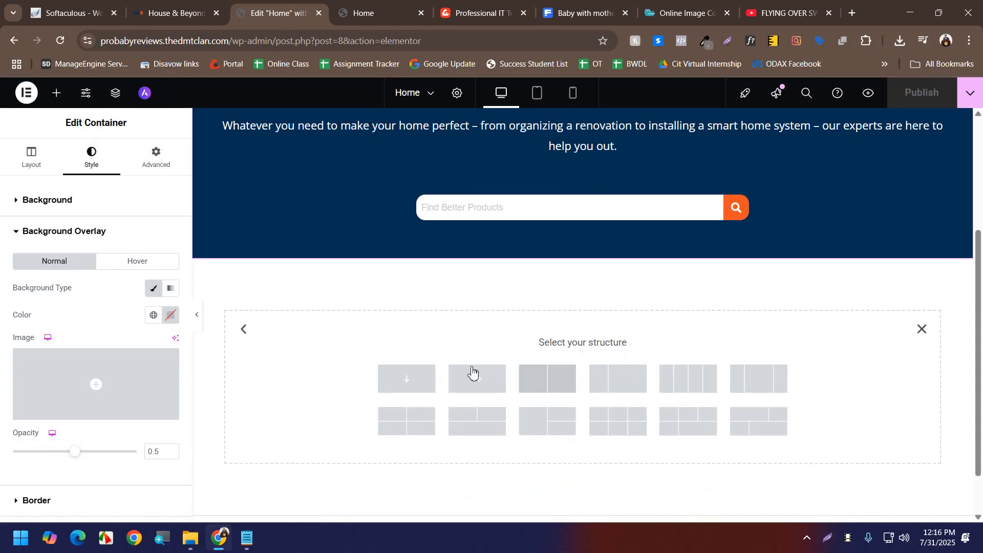
click(407, 379)
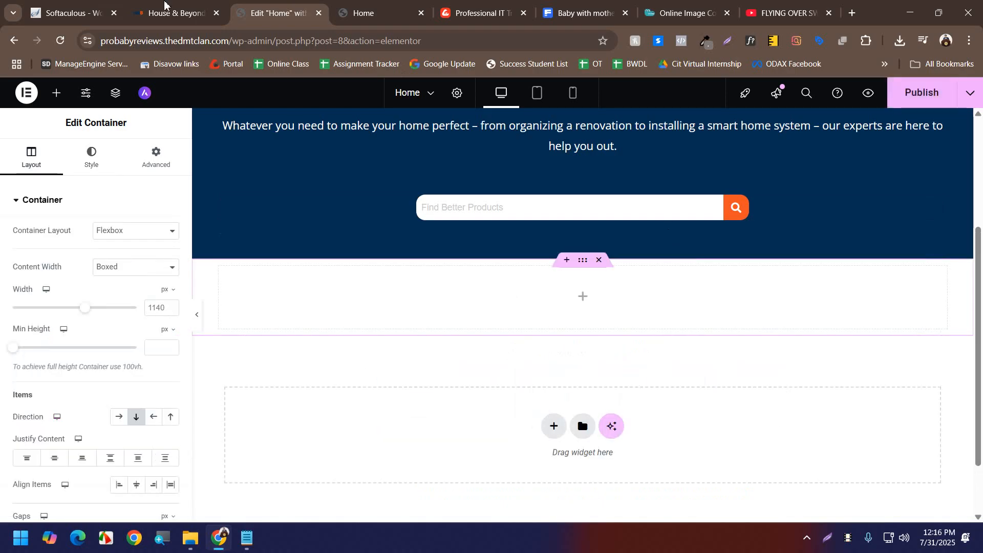
click(385, 2)
click(133, 2)
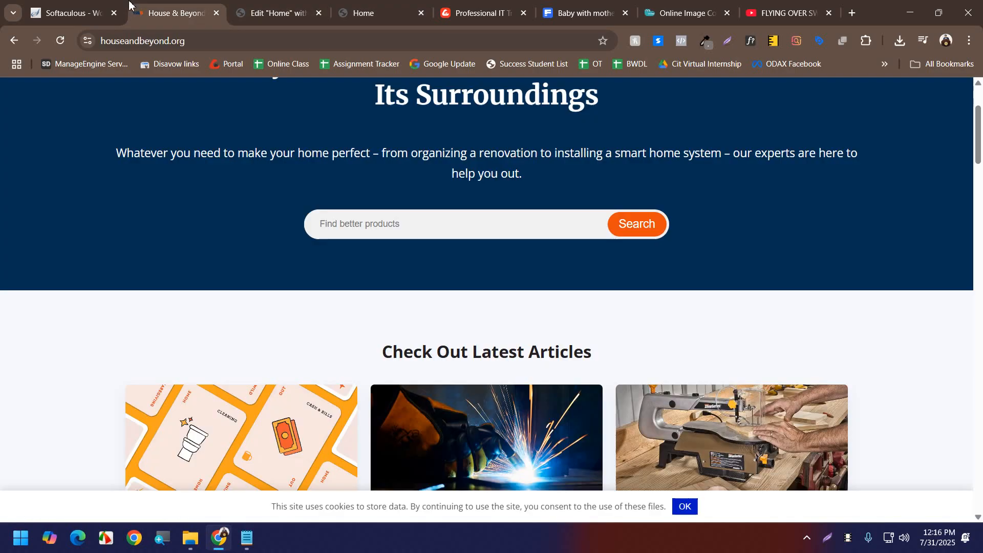
- Copy the articles heading from the reference page into a new Heading widget in the empty container, keeping only "Check Out Latest Articles" as its title
drag(600, 358, 376, 358)
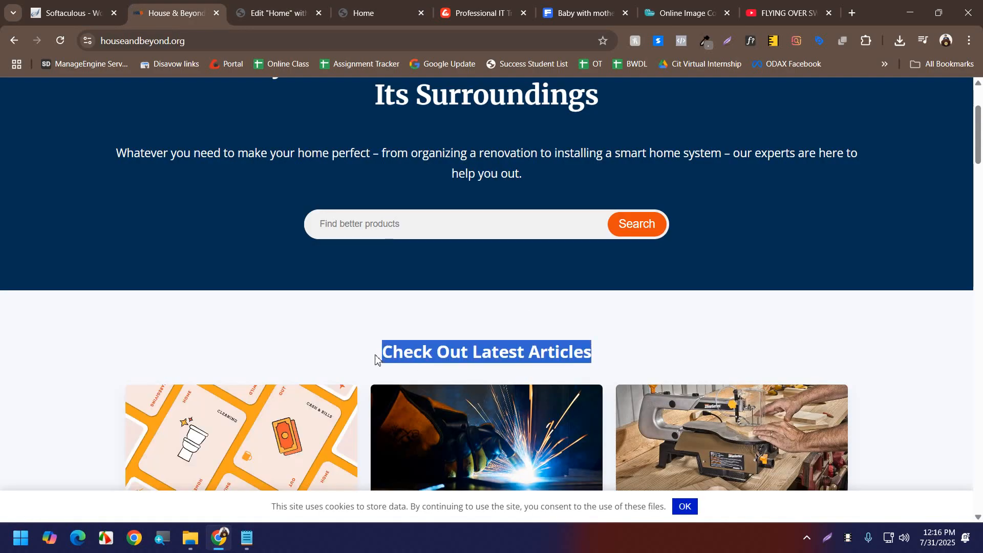
click(283, 4)
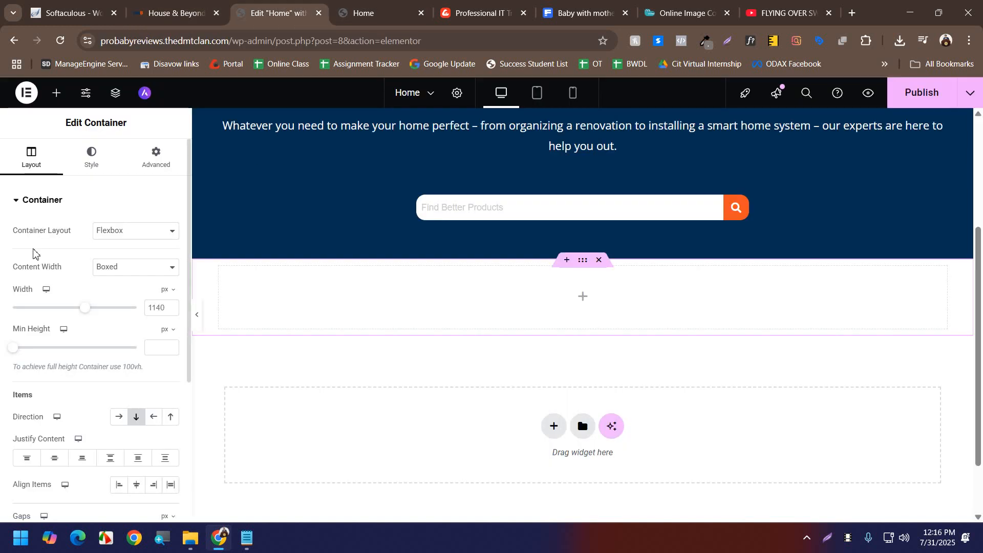
click(58, 95)
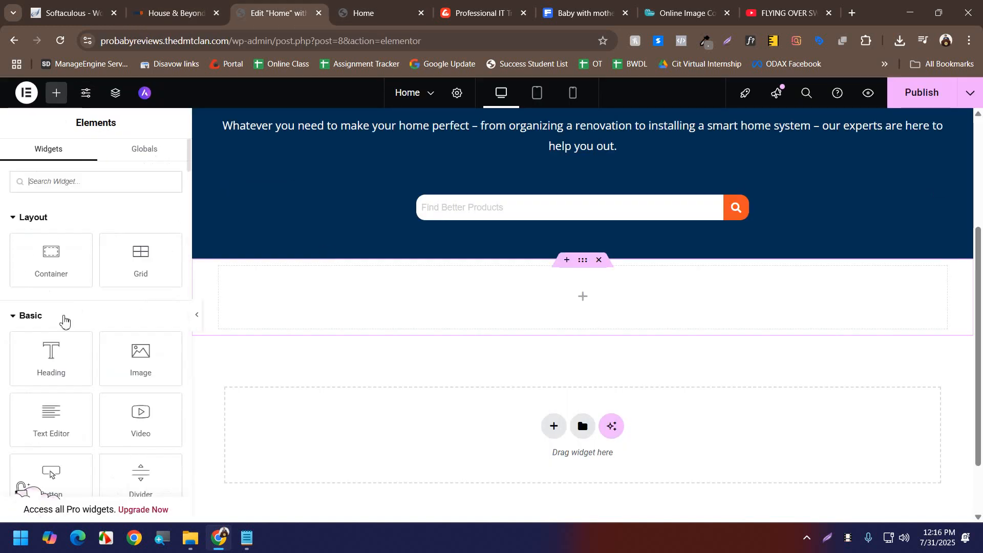
drag(68, 358, 462, 307)
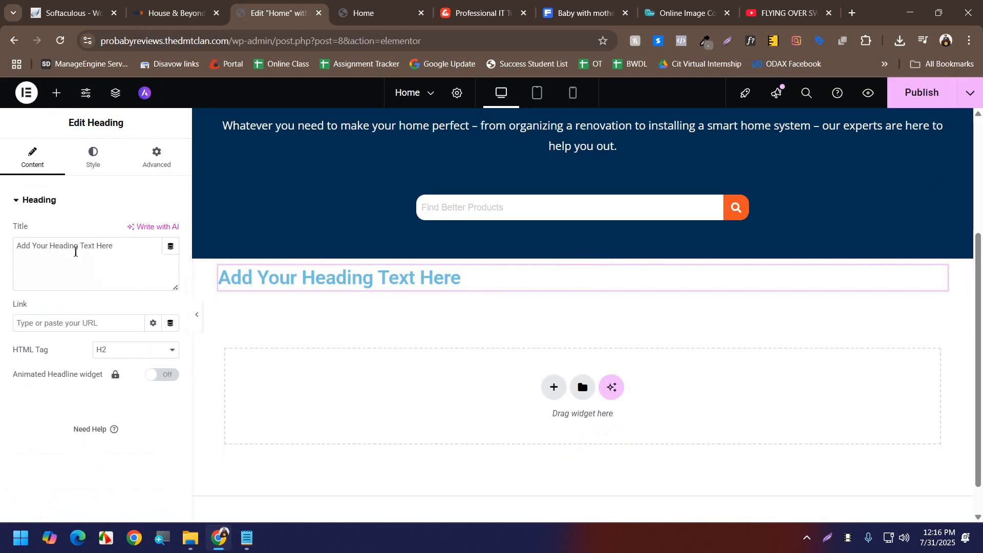
drag(127, 249, 1, 251)
text(Check Out Latest Articles Source: https://houseandbeyond.org)
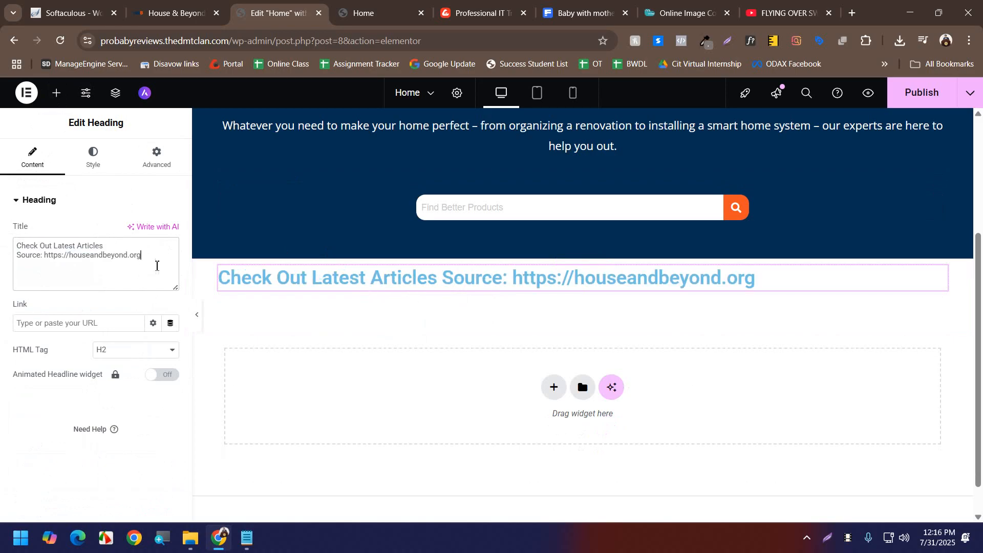
drag(158, 253, 1, 263)
key(BackSpace)
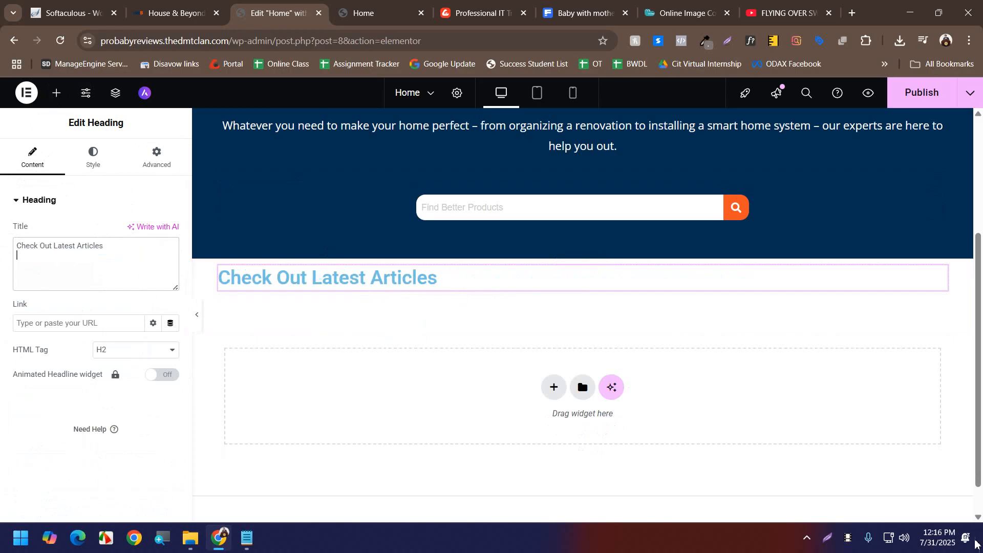
- Try H4 as the Check Out Latest Articles heading's HTML tag and settle on H3
click(108, 351)
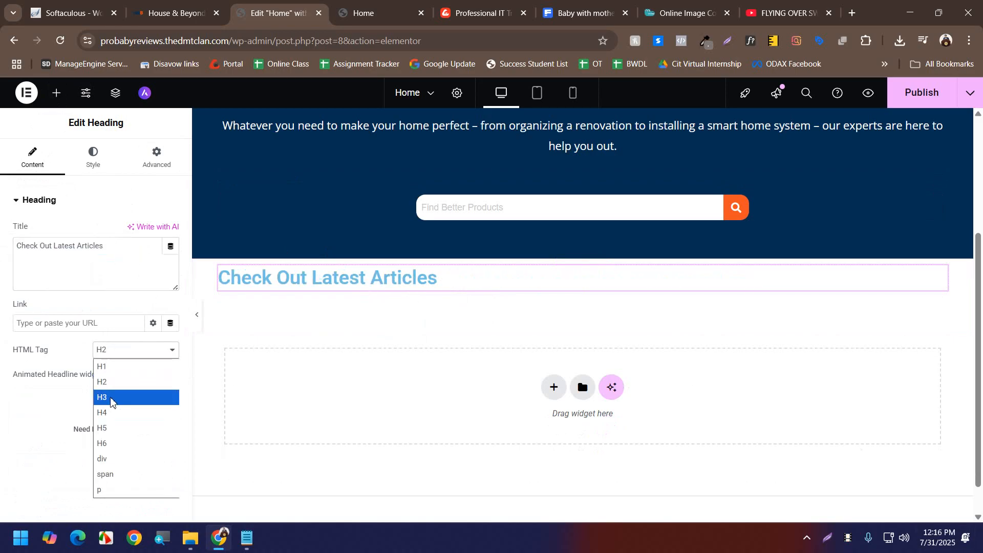
click(111, 402)
click(115, 352)
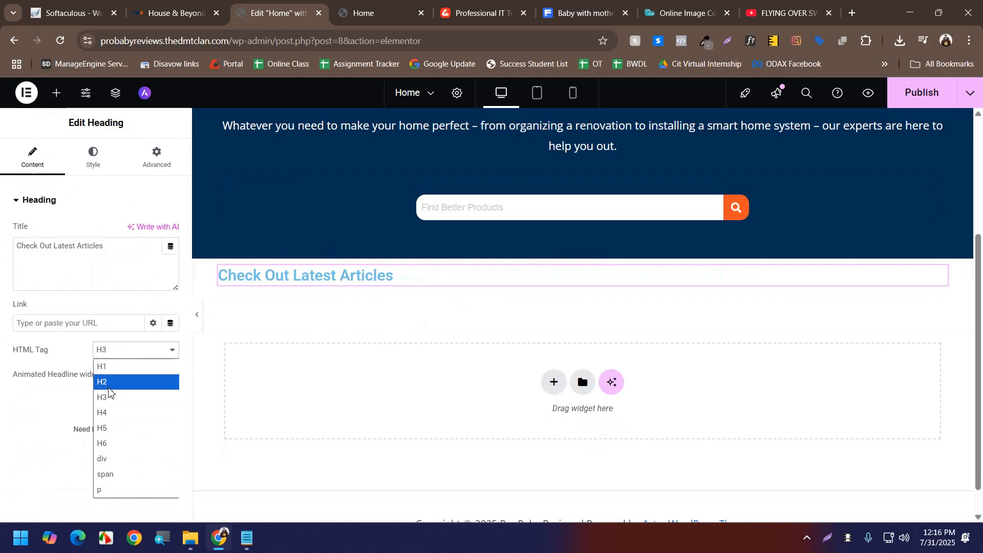
click(110, 414)
click(115, 359)
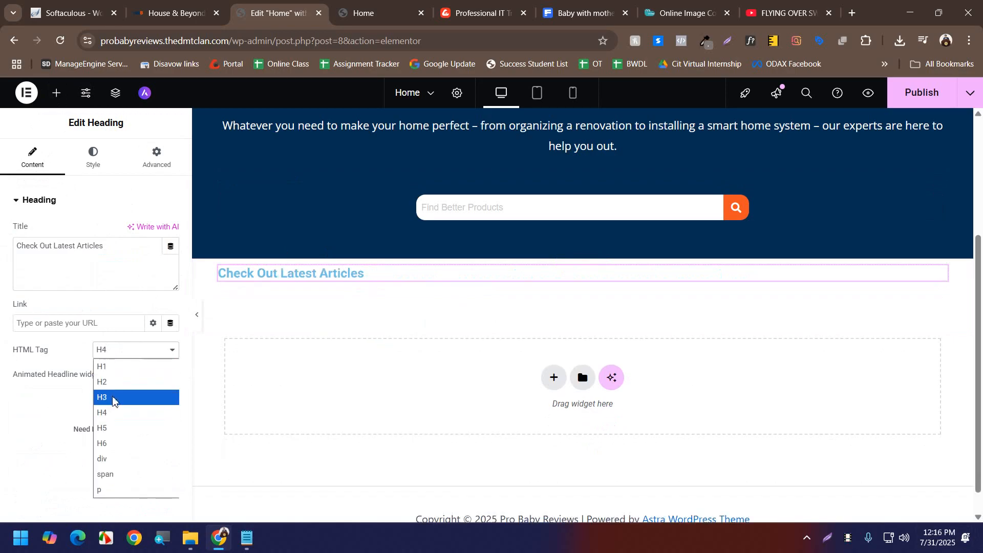
click(113, 401)
- Inspect the font of the Check Out Latest Articles heading on the House & Beyond reference page with WhatFont
click(345, 4)
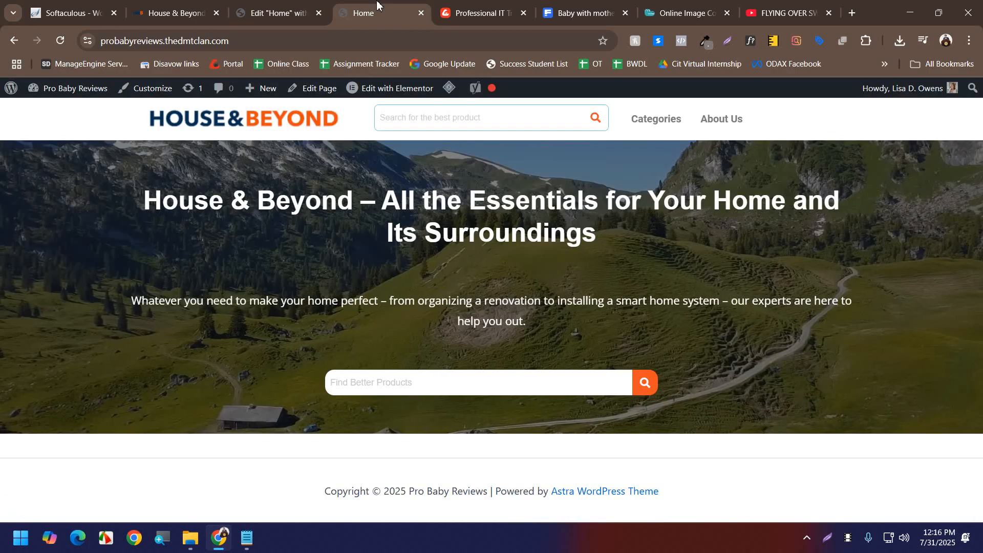
click(168, 4)
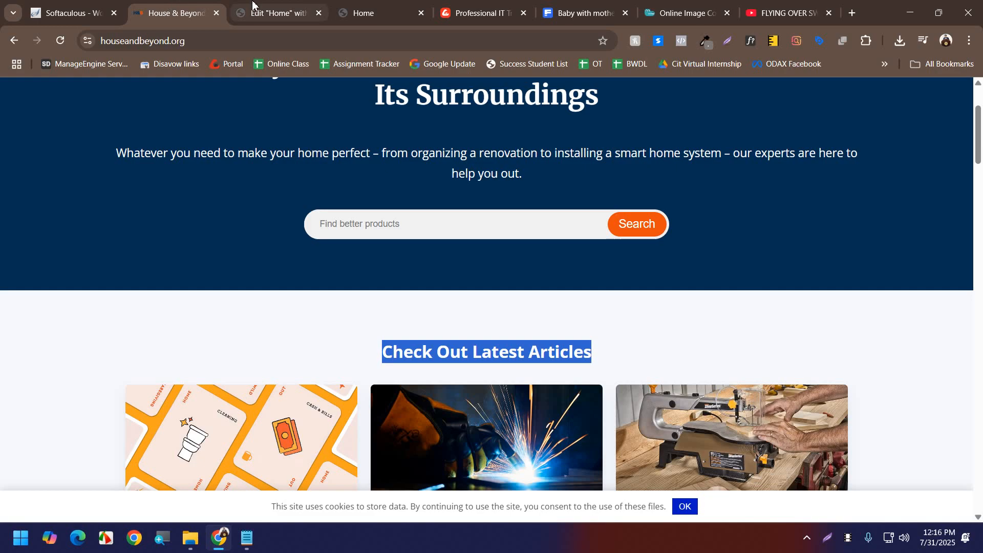
click(253, 4)
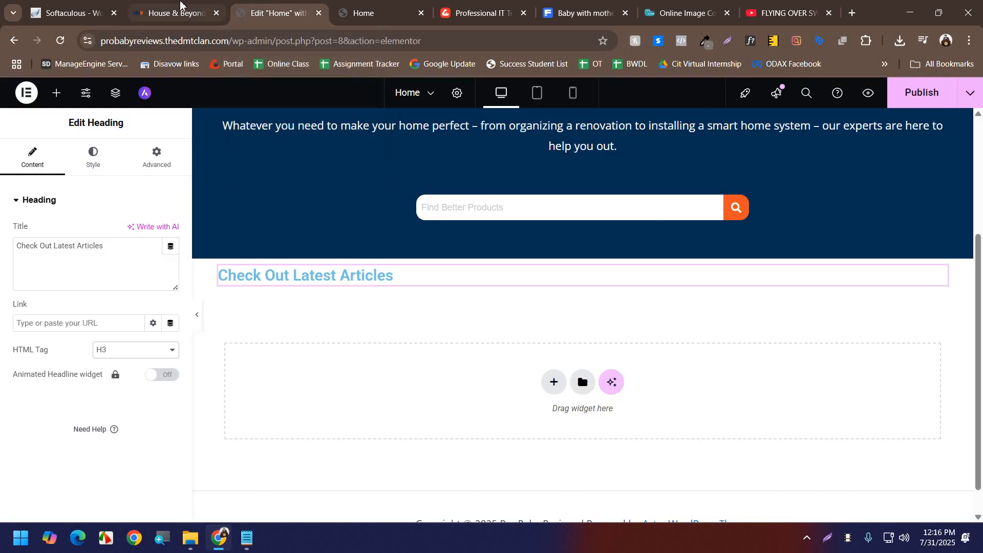
click(169, 10)
click(820, 326)
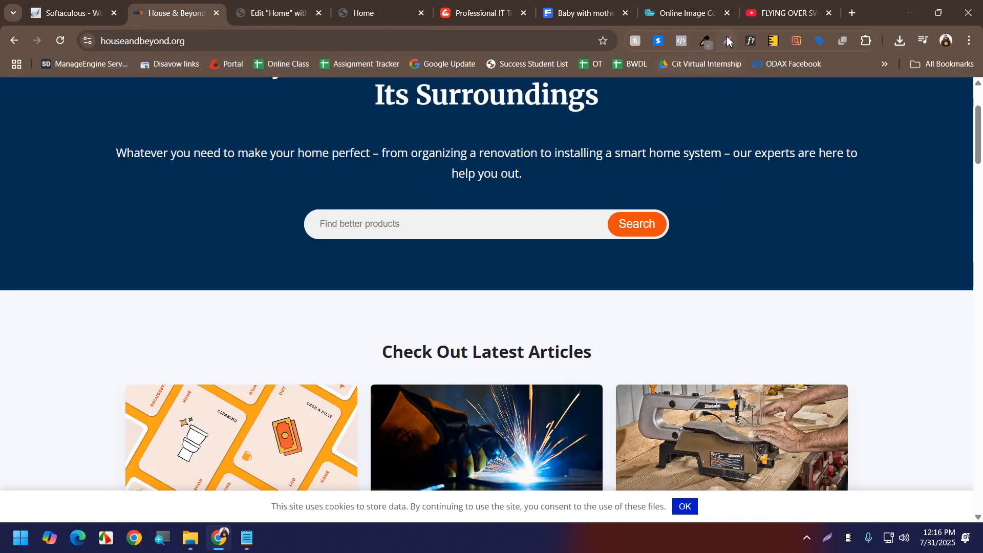
click(751, 41)
click(533, 354)
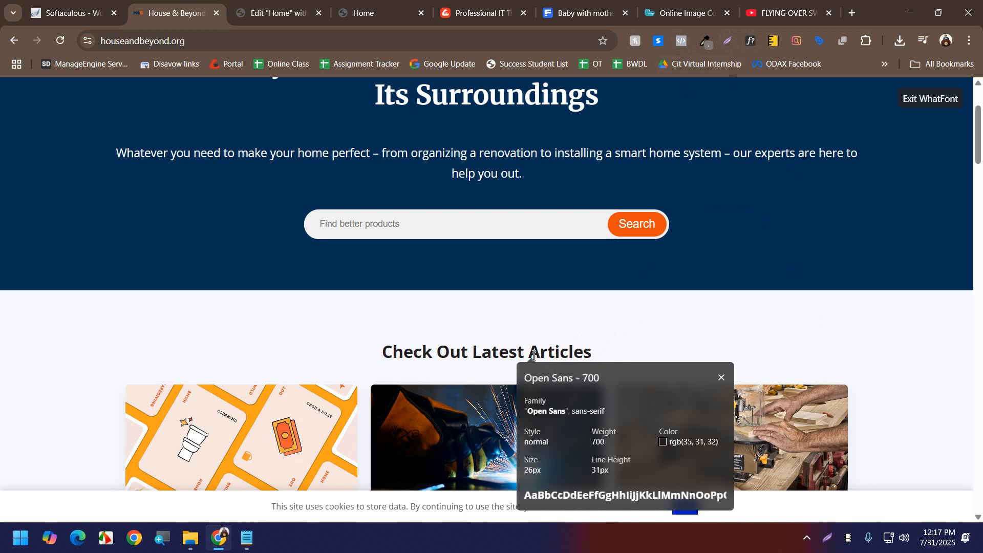
- Back in the Elementor editor, center the Check Out Latest Articles heading and set its font family to Open Sans
click(270, 12)
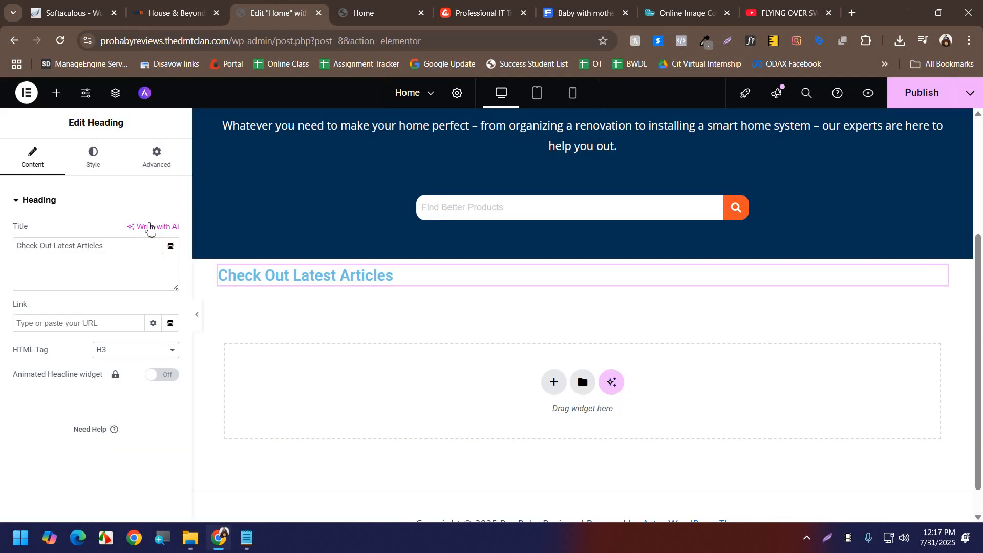
click(97, 156)
click(136, 231)
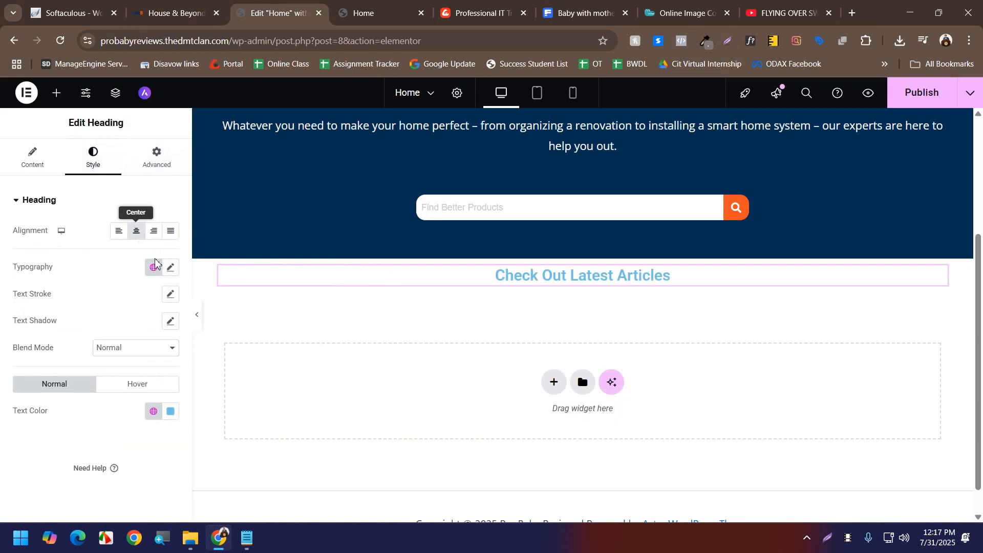
click(171, 269)
click(138, 328)
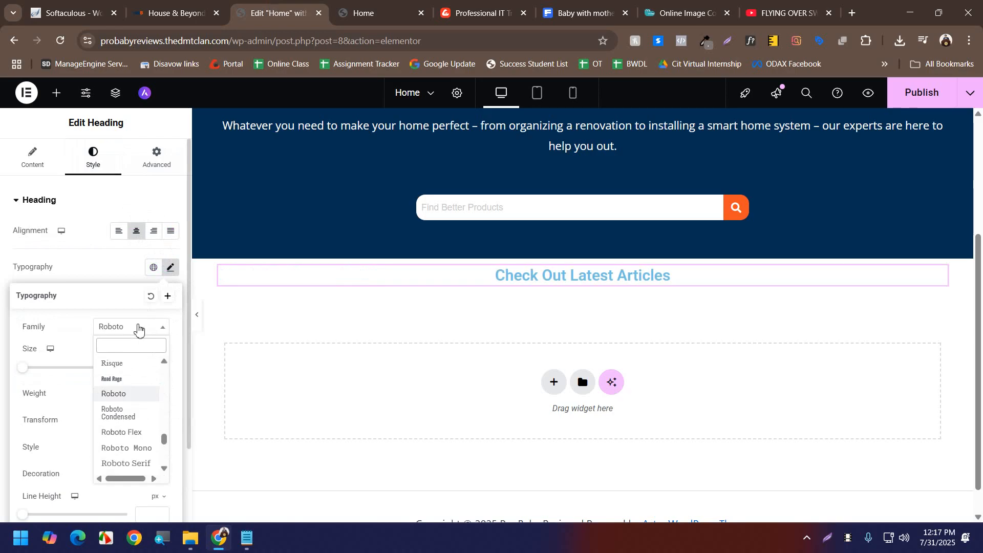
text(open)
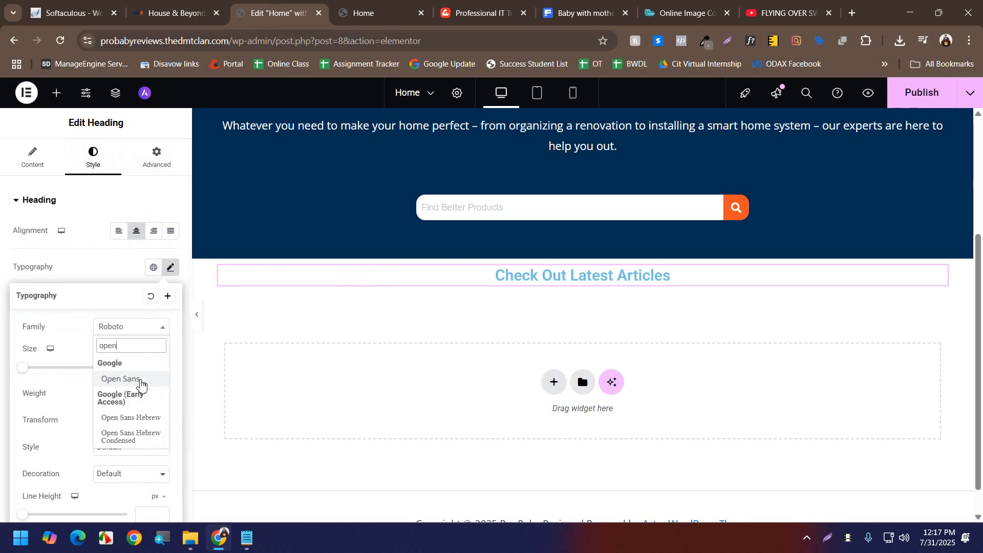
click(136, 380)
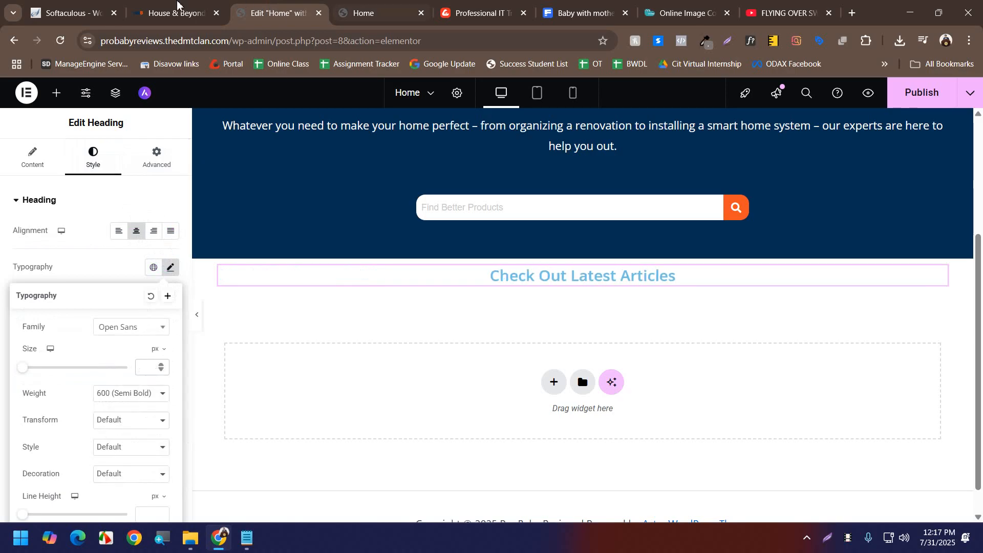
- Set the heading's size to 26 px, line height to 31 px and weight to 700 (Bold), and exit WhatFont on the reference page
click(154, 4)
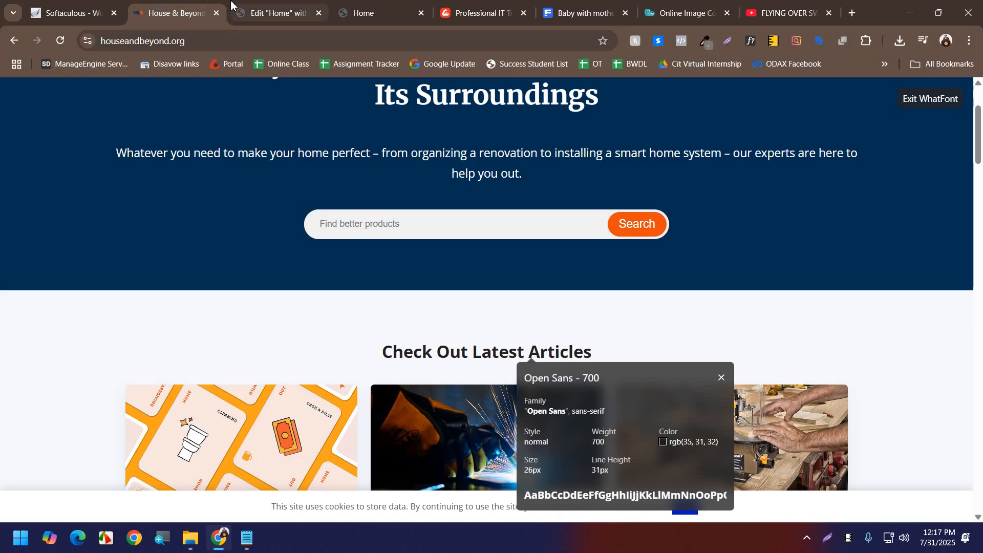
click(246, 9)
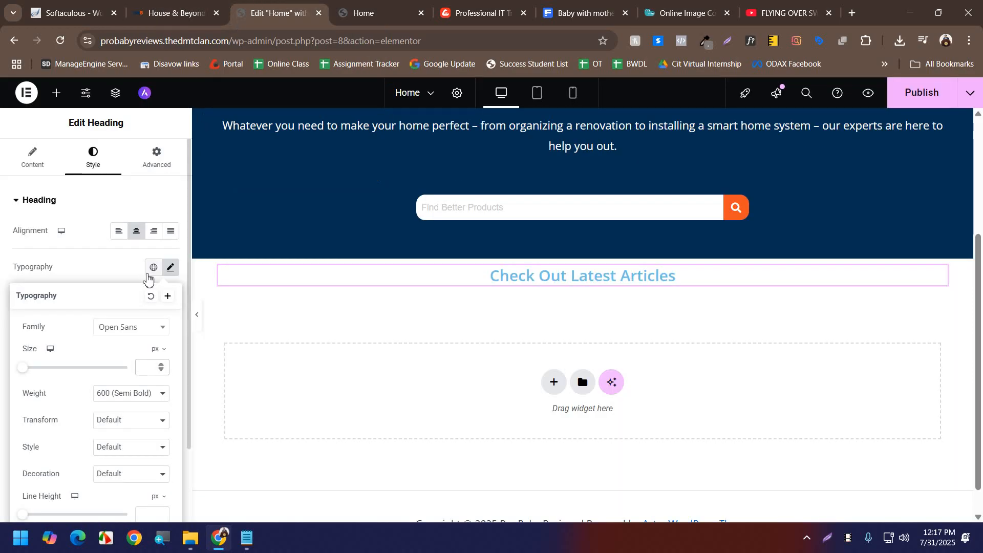
text(26)
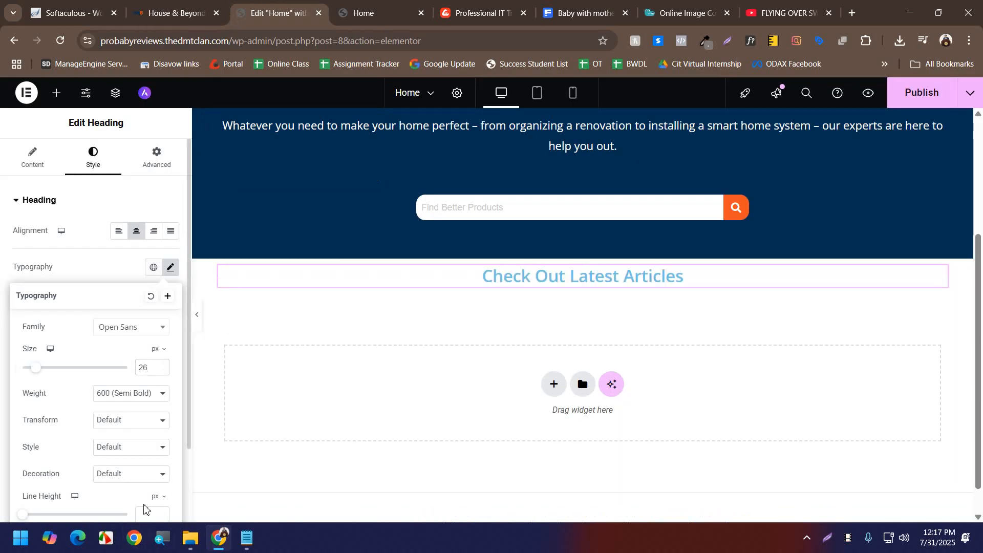
click(147, 511)
text(3)
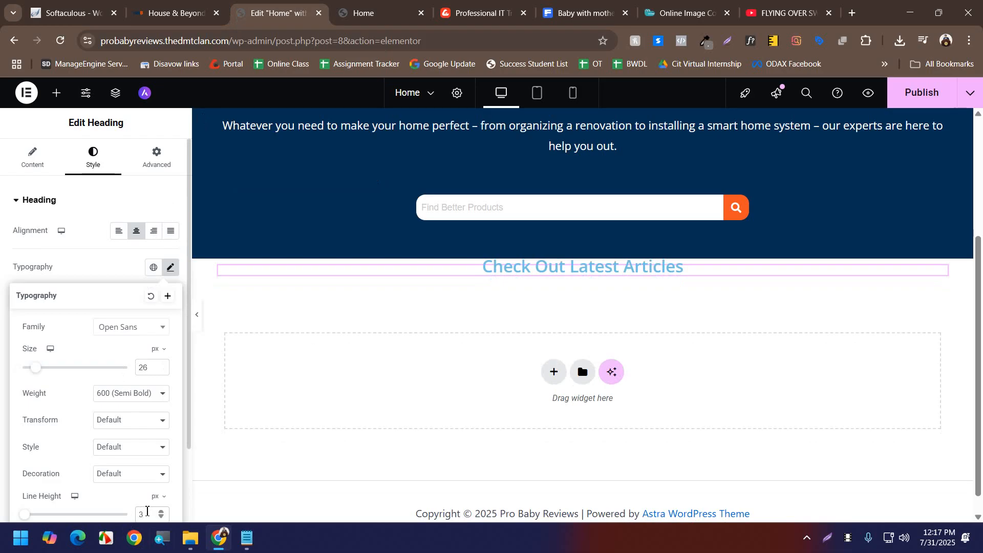
text(1)
click(122, 393)
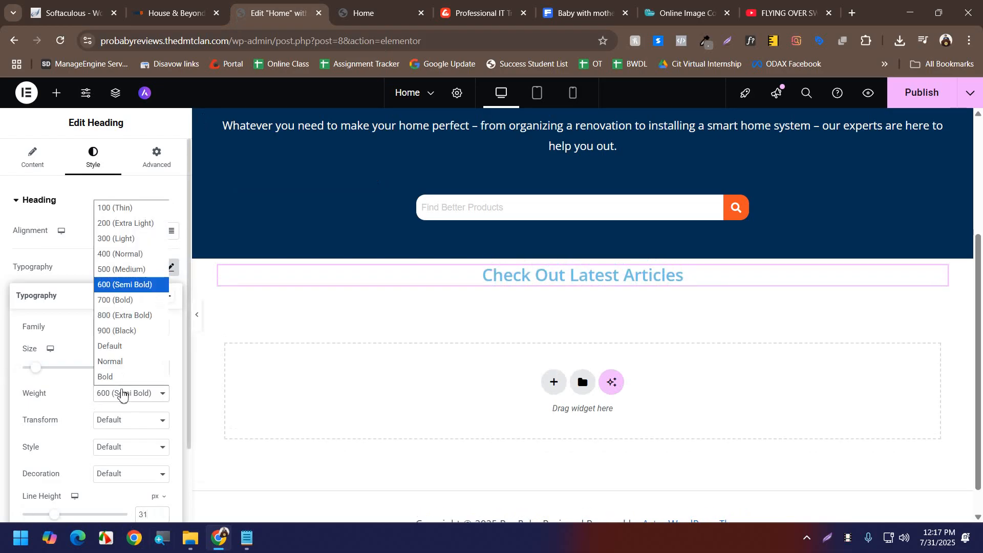
click(123, 300)
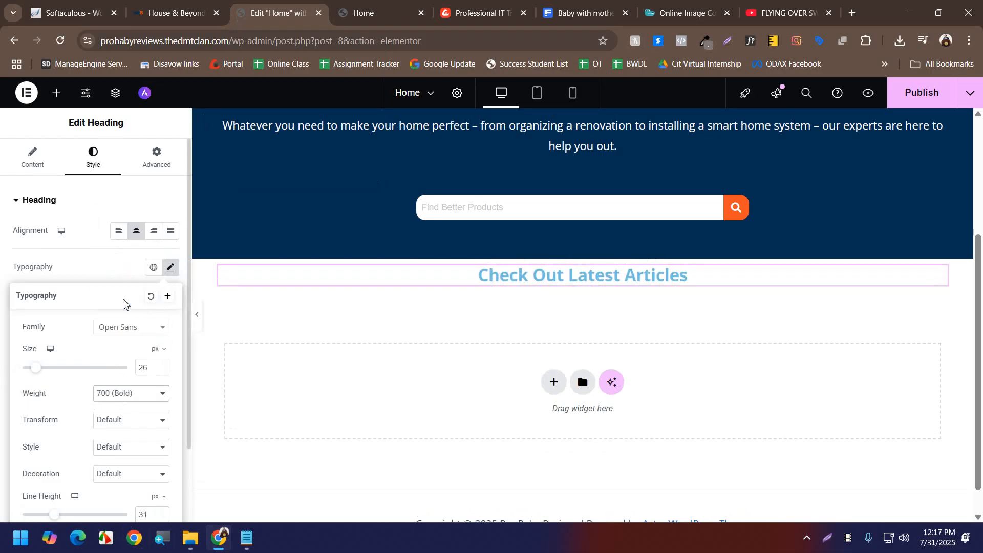
click(149, 13)
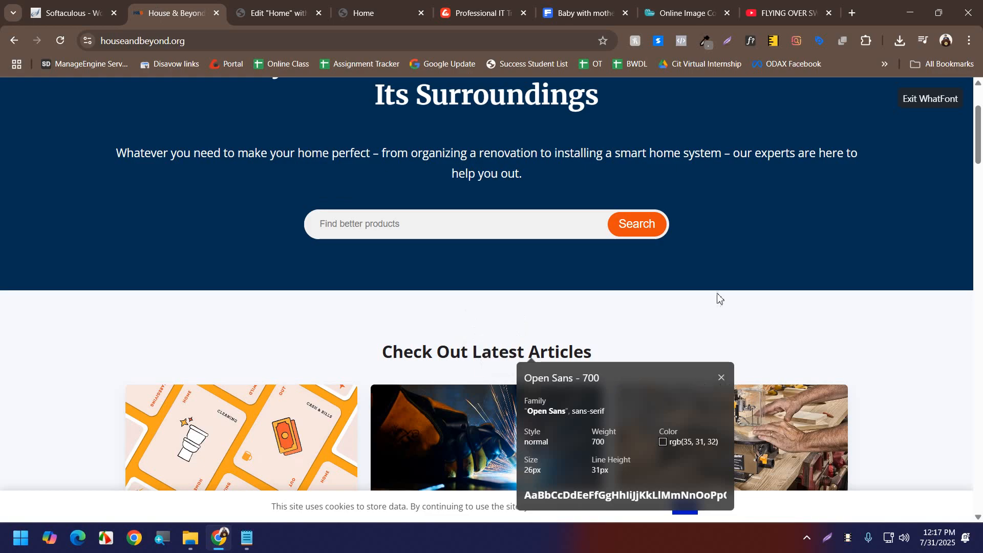
click(752, 42)
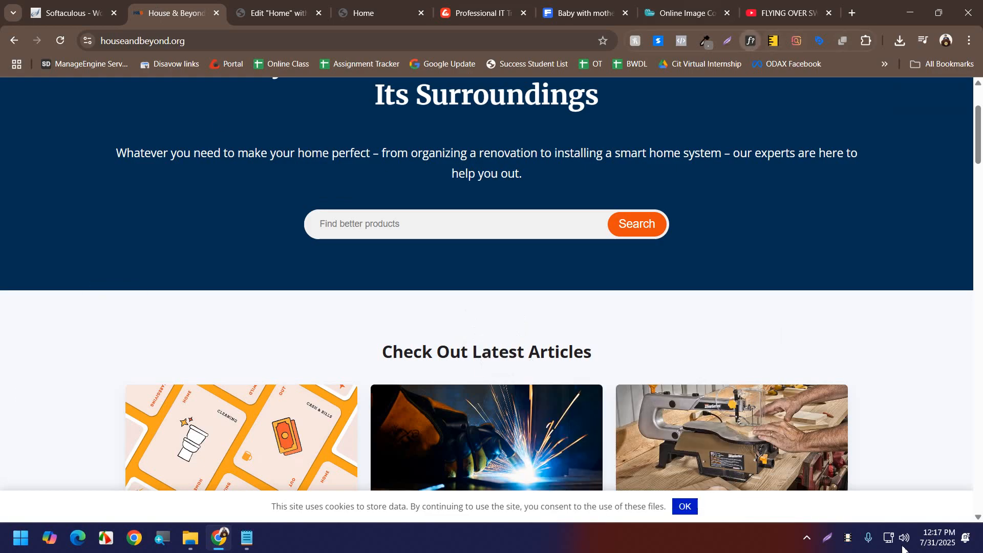
- Add a 30 px Spacer above the Check Out Latest Articles heading and preview the page without the editing panel
click(305, 7)
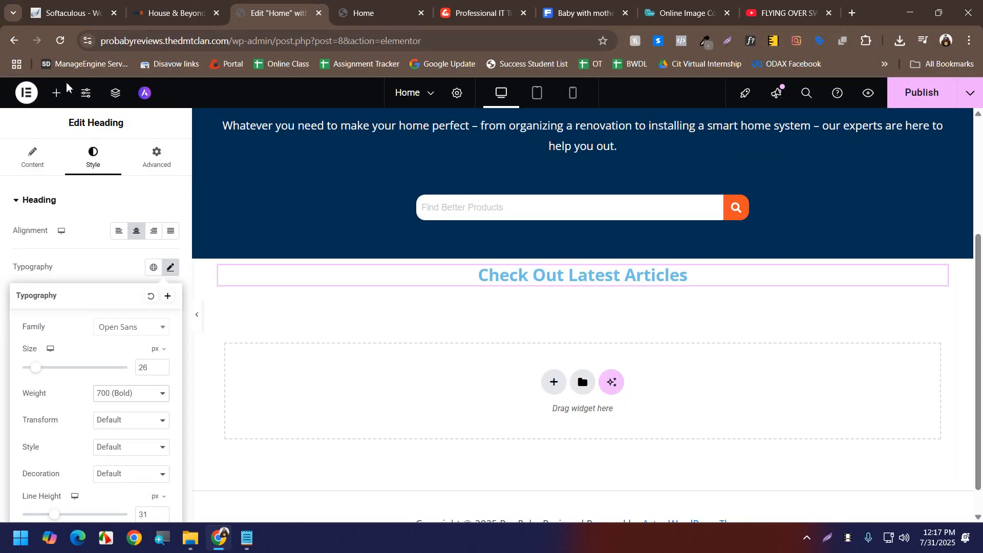
click(56, 93)
scroll(56, 394, down, 3)
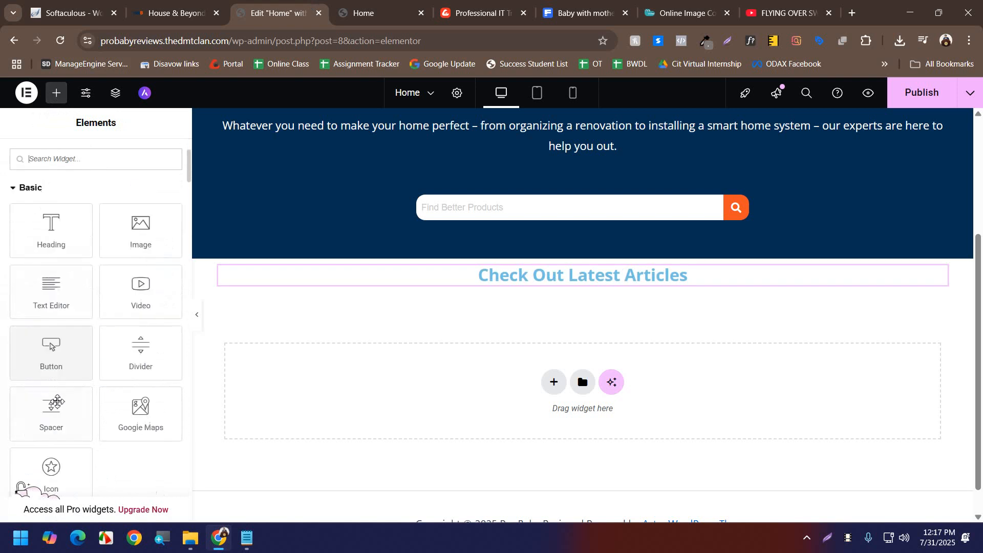
drag(57, 402, 501, 269)
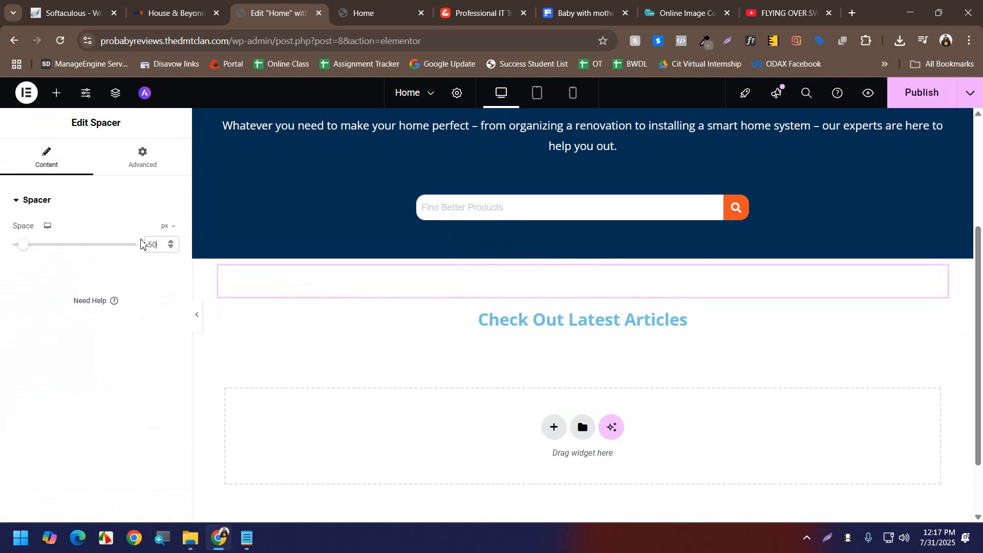
text(40)
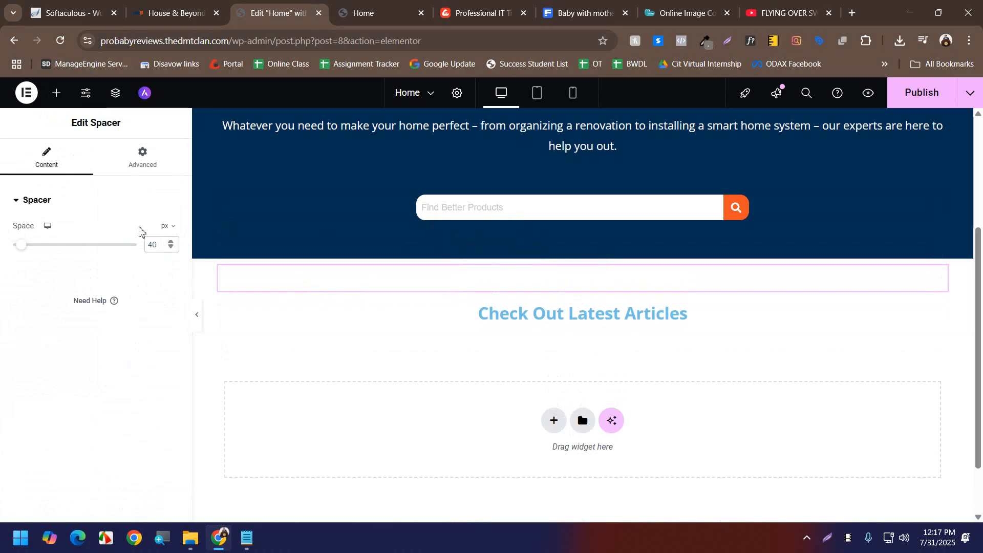
text(30)
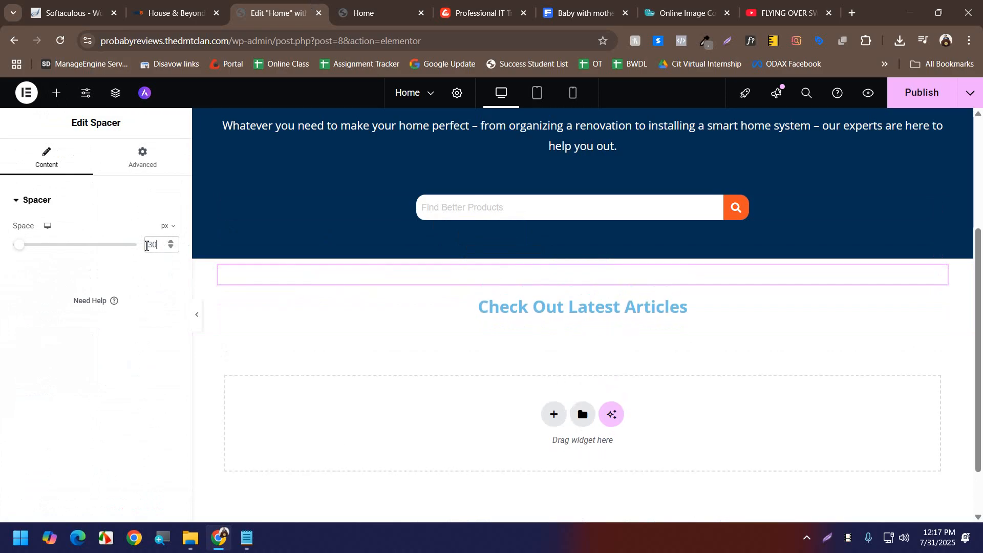
click(197, 318)
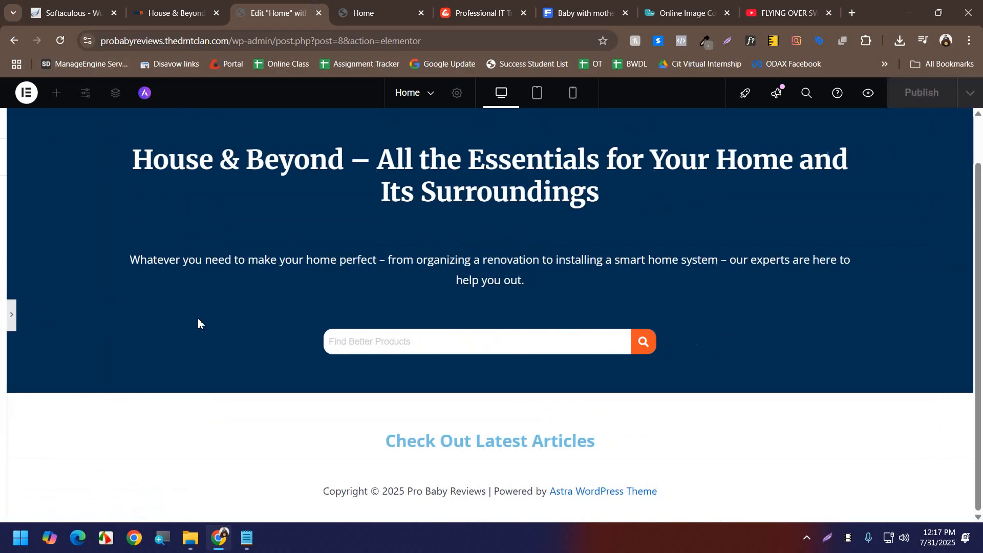
- Set the text color of the "Check Out Latest Articles" heading to #000000
click(4, 317)
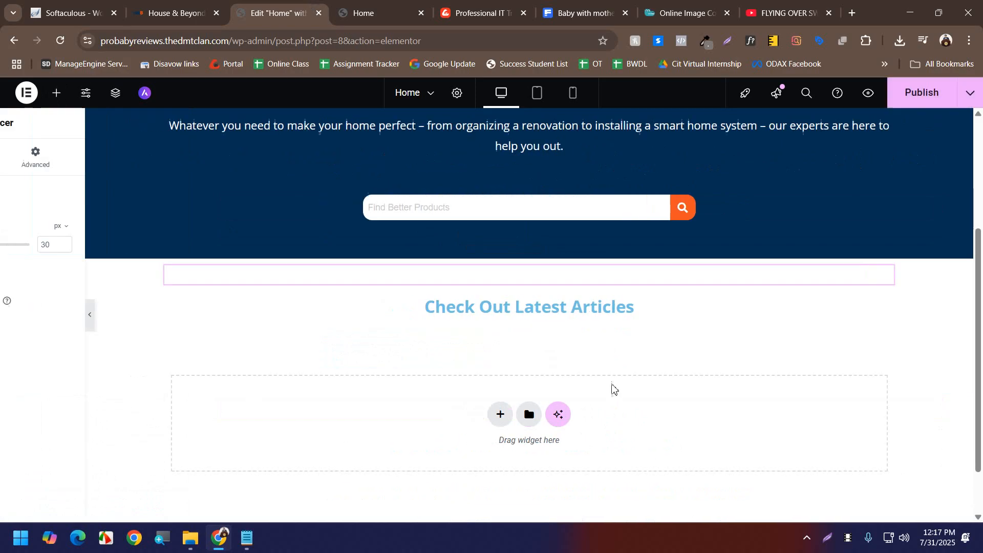
click(939, 314)
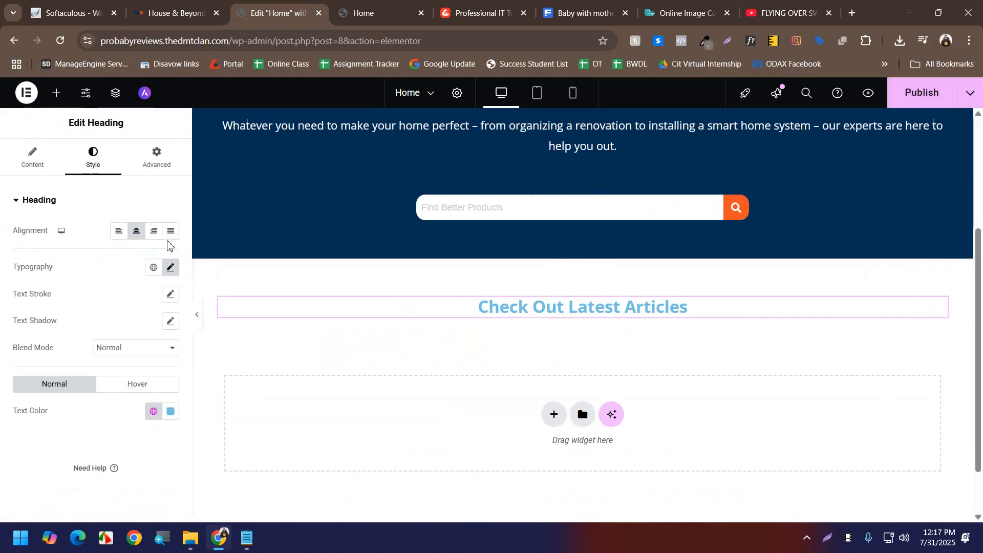
click(172, 411)
text(#000000)
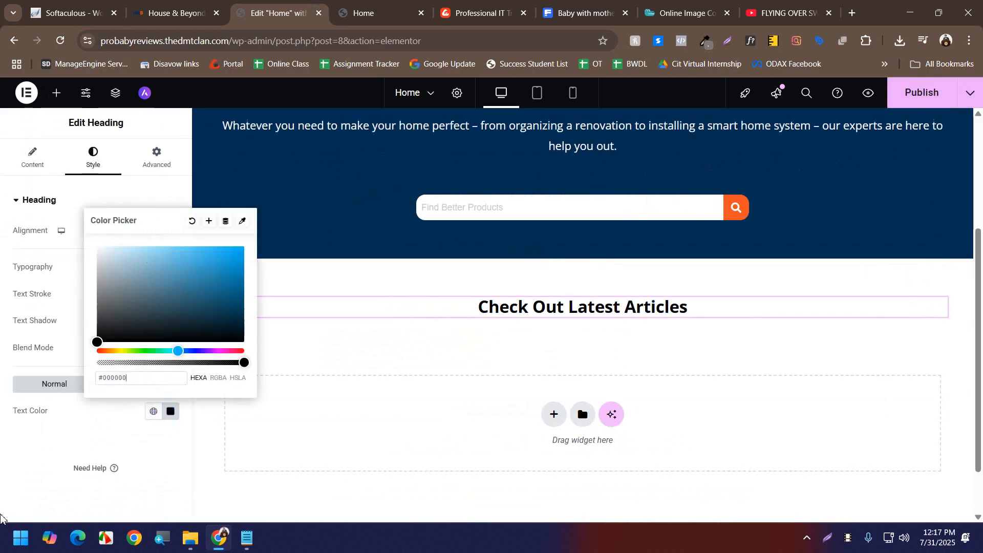
click(16, 447)
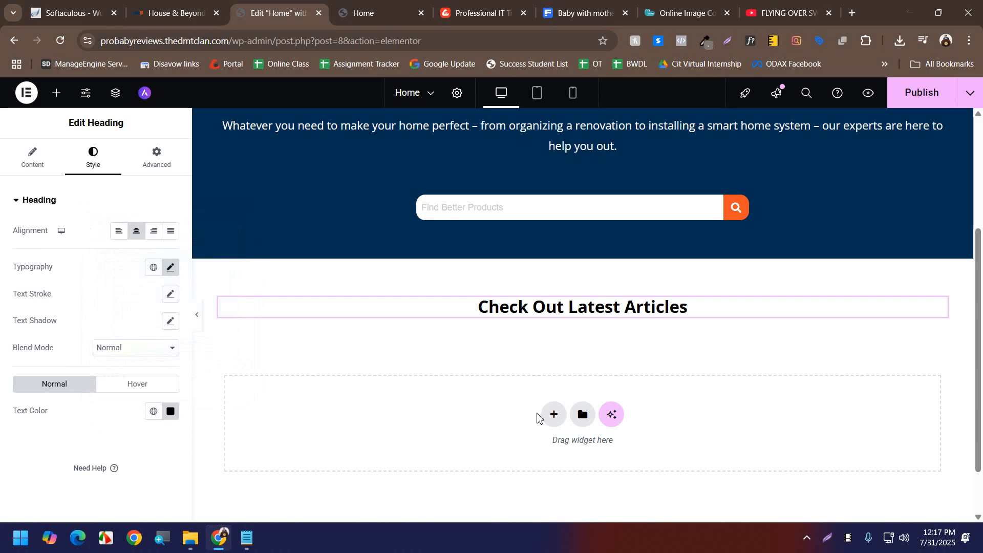
click(554, 414)
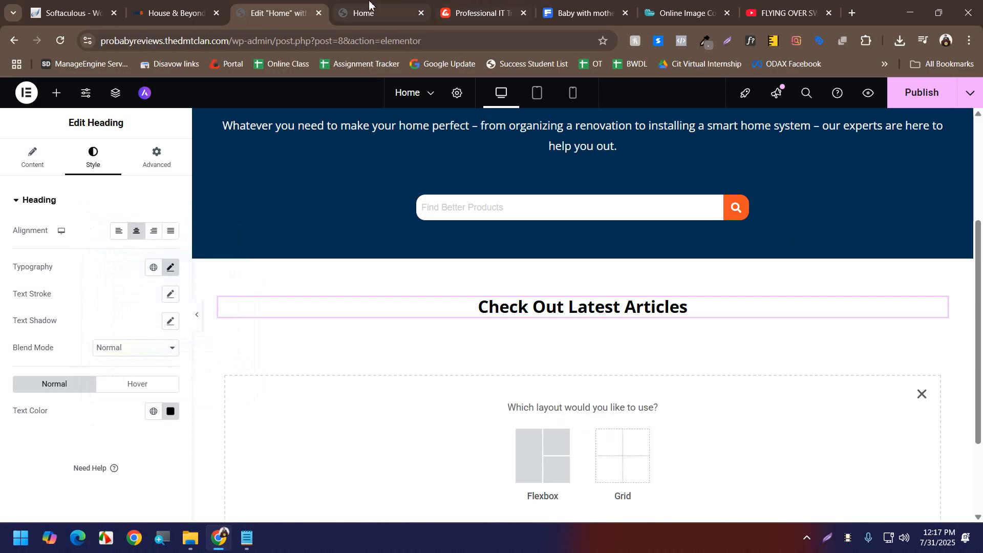
click(154, 18)
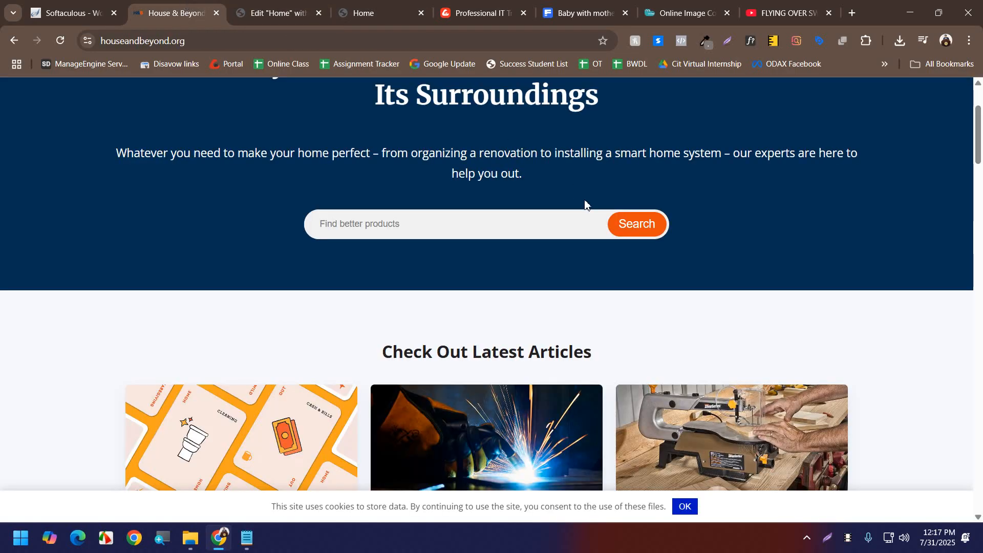
scroll(584, 197, down, 4)
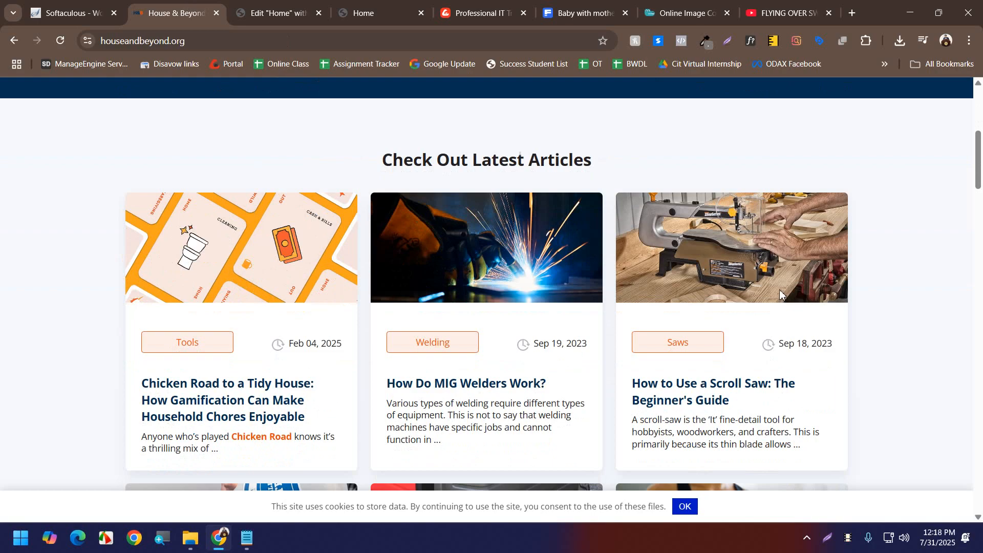
click(285, 13)
click(606, 459)
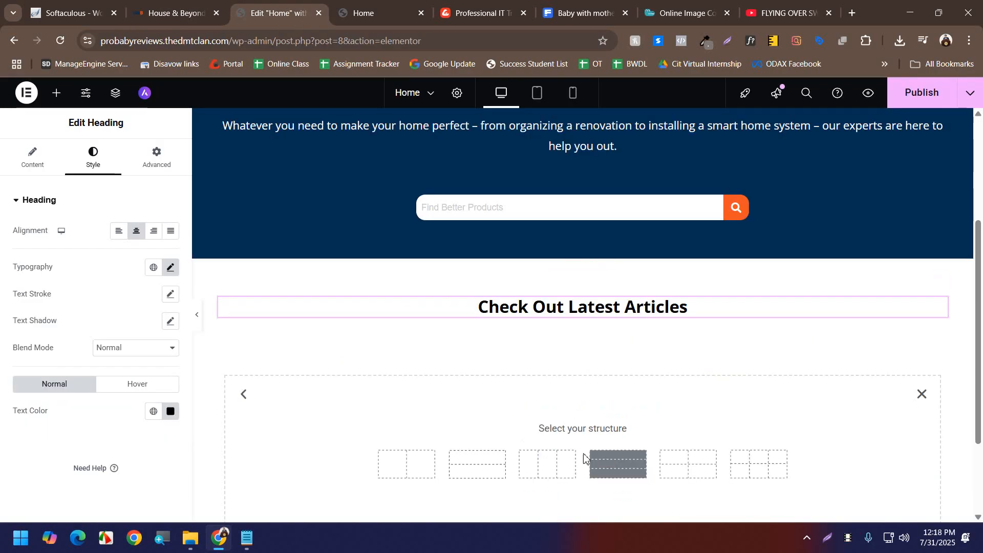
click(922, 394)
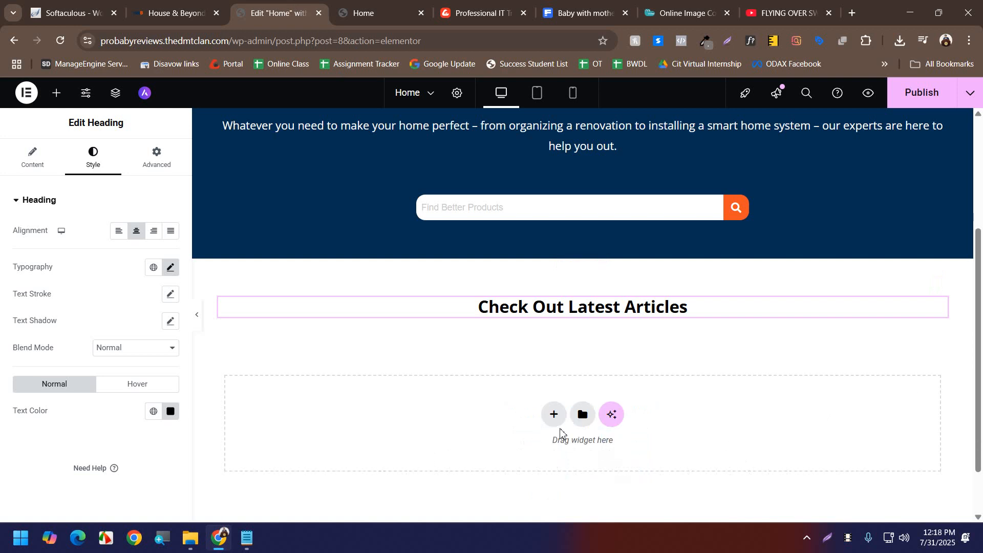
- Add a Flexbox container with four equal columns below the "Check Out Latest Articles" heading
click(554, 415)
click(541, 453)
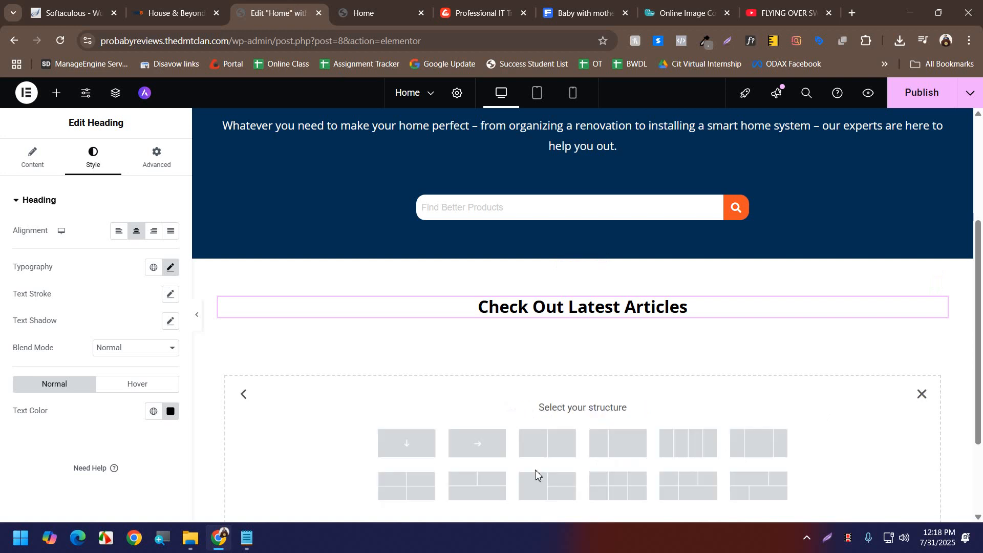
click(702, 434)
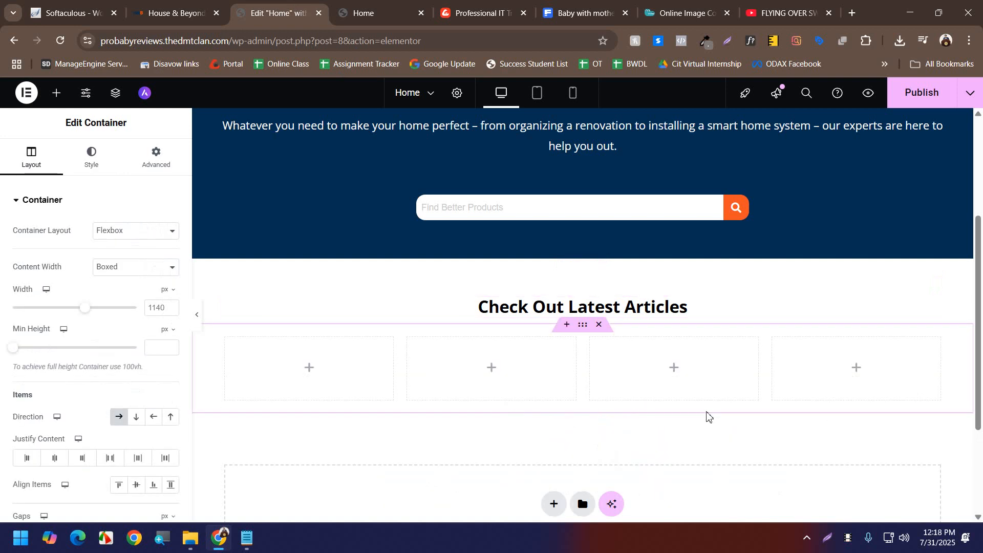
- Following the reference site's article cards, place an Image widget in the first column with a Button widget beneath it
click(184, 10)
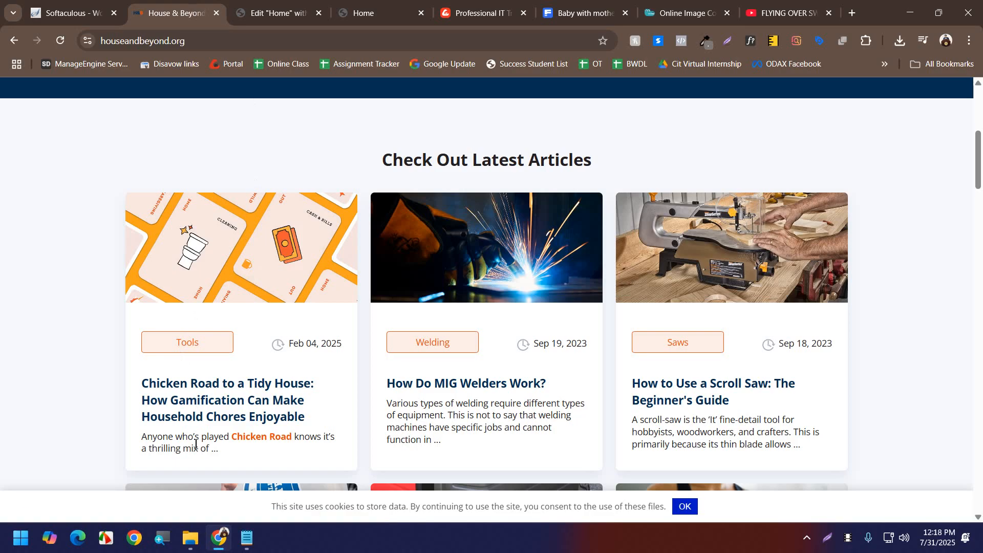
click(250, 11)
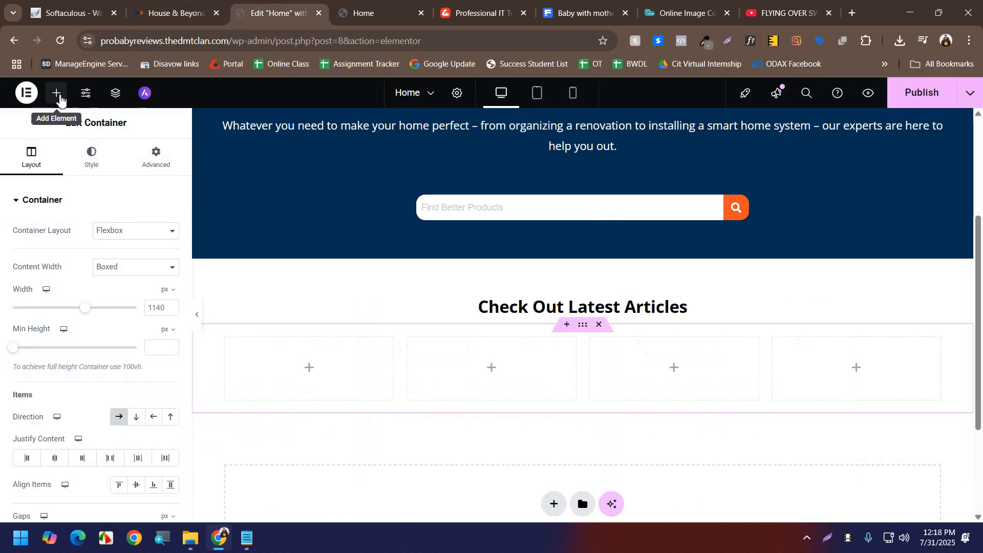
click(57, 92)
drag(140, 358, 309, 375)
click(56, 92)
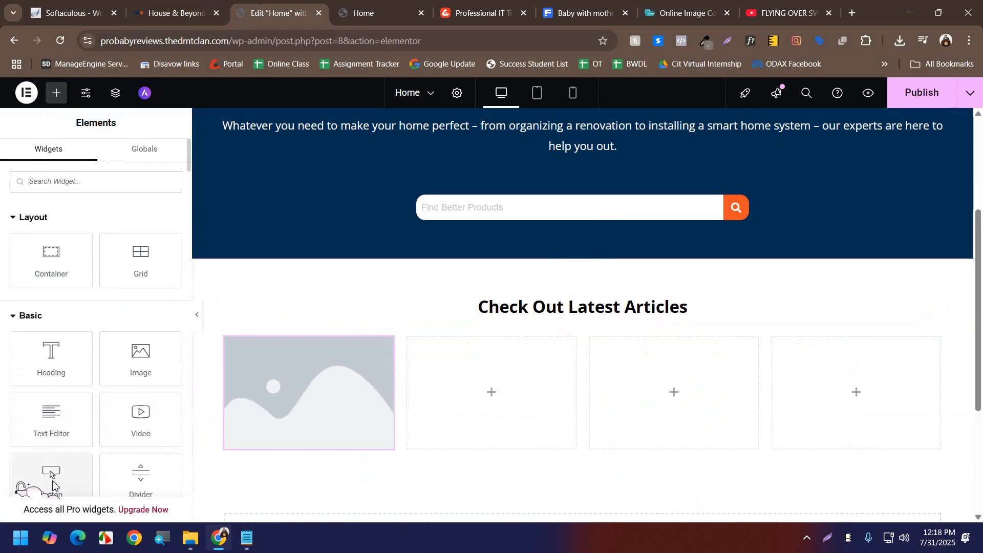
drag(51, 479, 320, 348)
scroll(319, 348, down, 2)
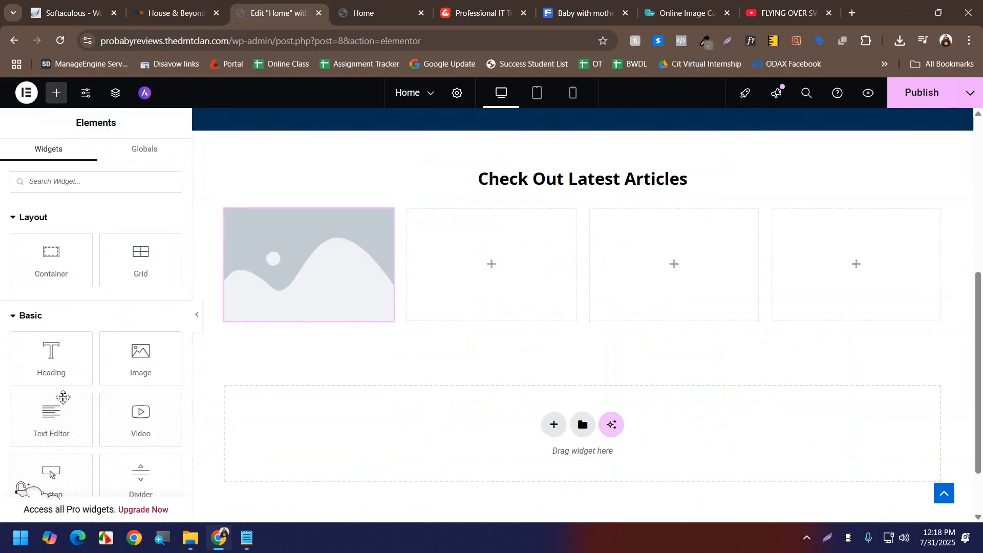
scroll(63, 404, down, 1)
drag(61, 417, 292, 320)
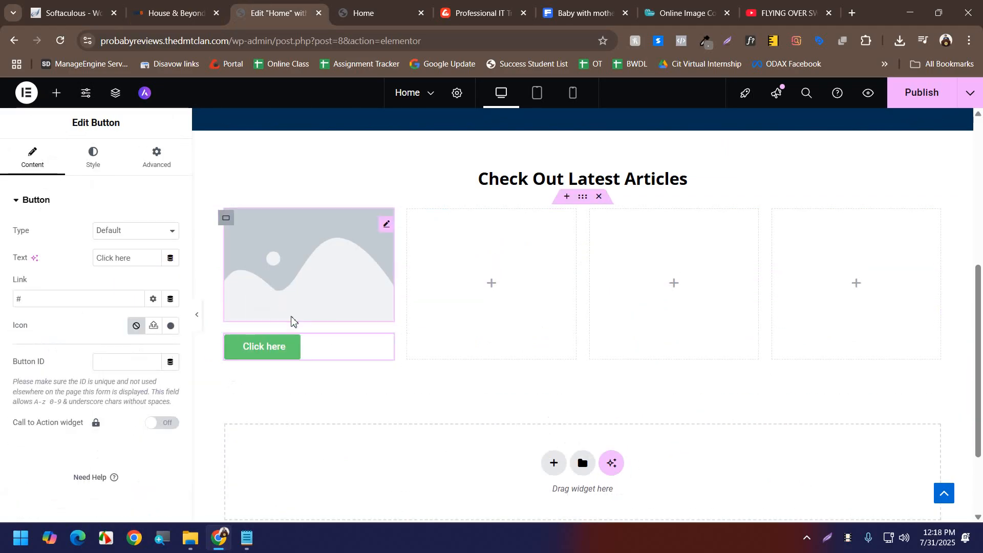
- Add a Heading widget and a Text Editor widget below the button in the first column
click(57, 93)
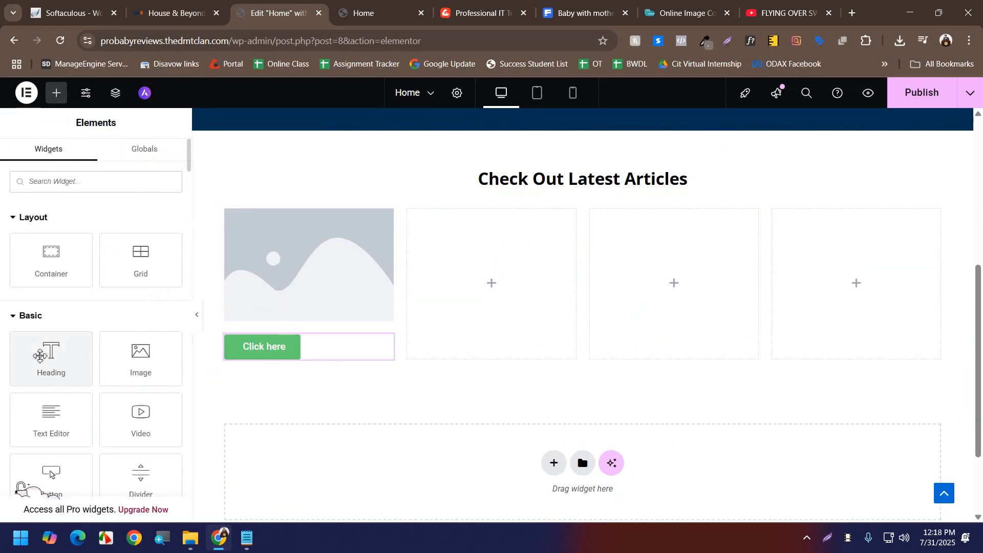
drag(49, 352, 314, 352)
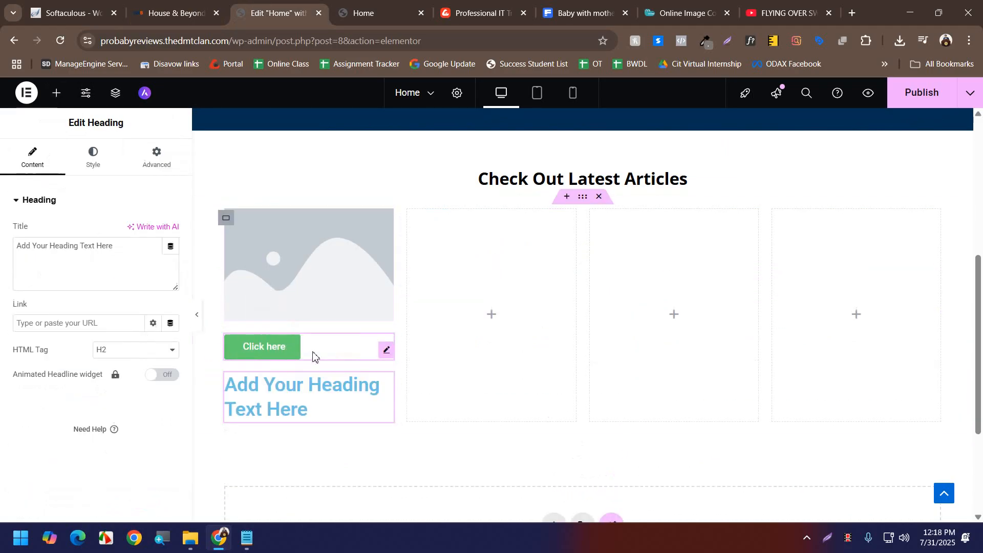
click(54, 93)
scroll(70, 398, down, 1)
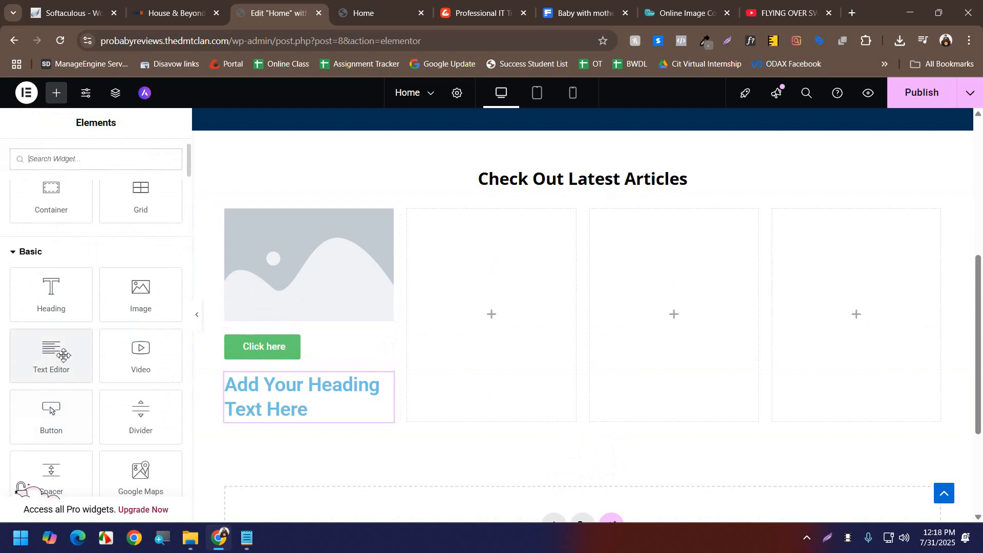
drag(64, 355, 327, 425)
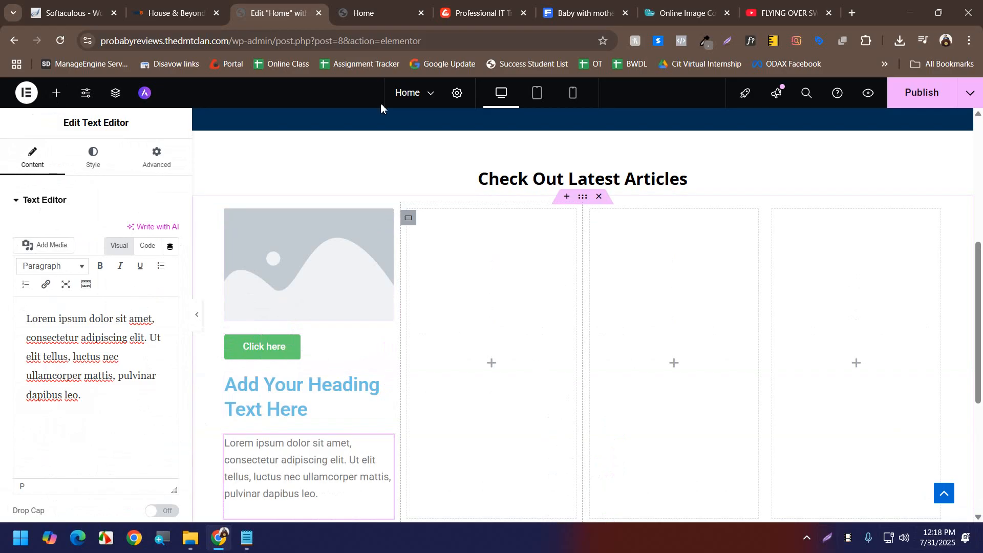
- Inspect the House & Beyond reference site's sources and expand its wp-content/uploads/2021/02 folder
click(159, 5)
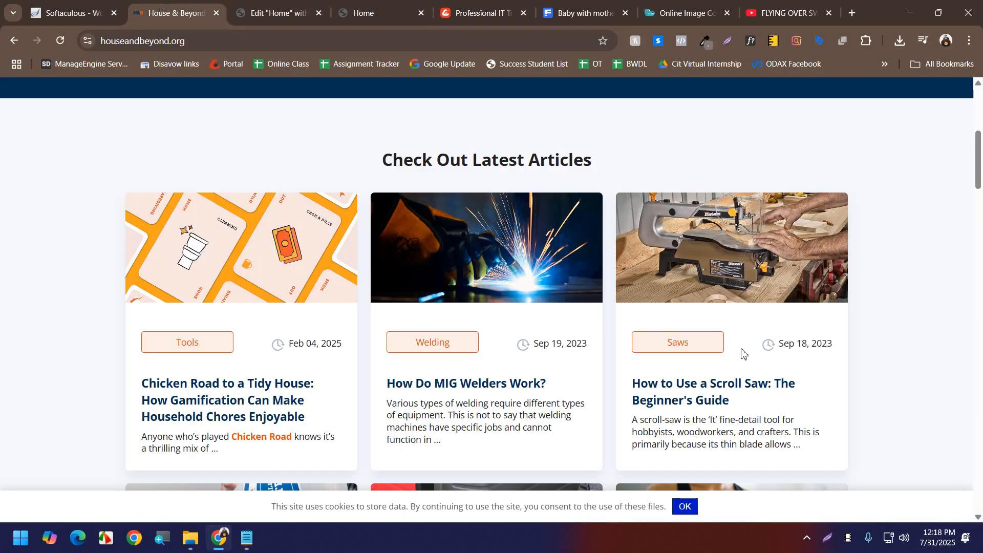
right_click(889, 124)
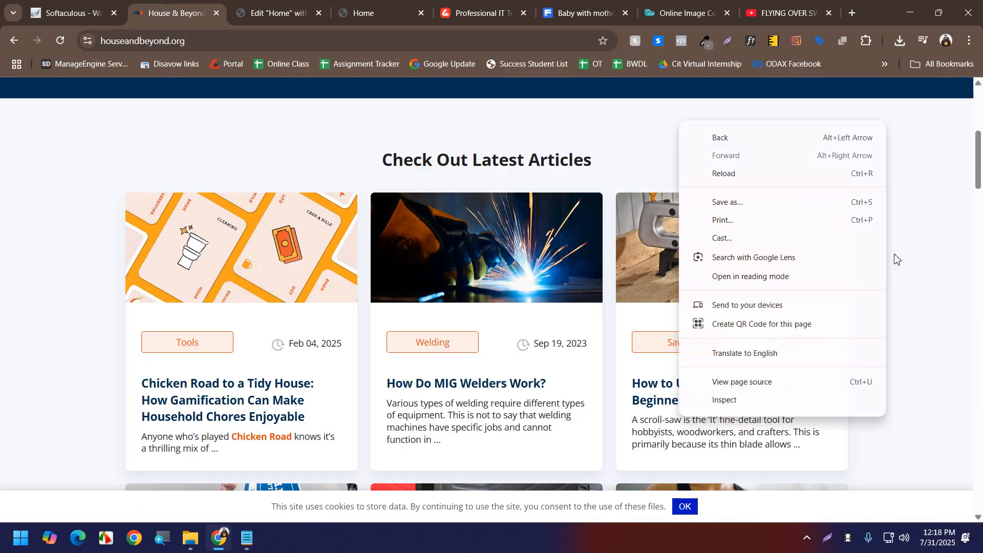
click(804, 399)
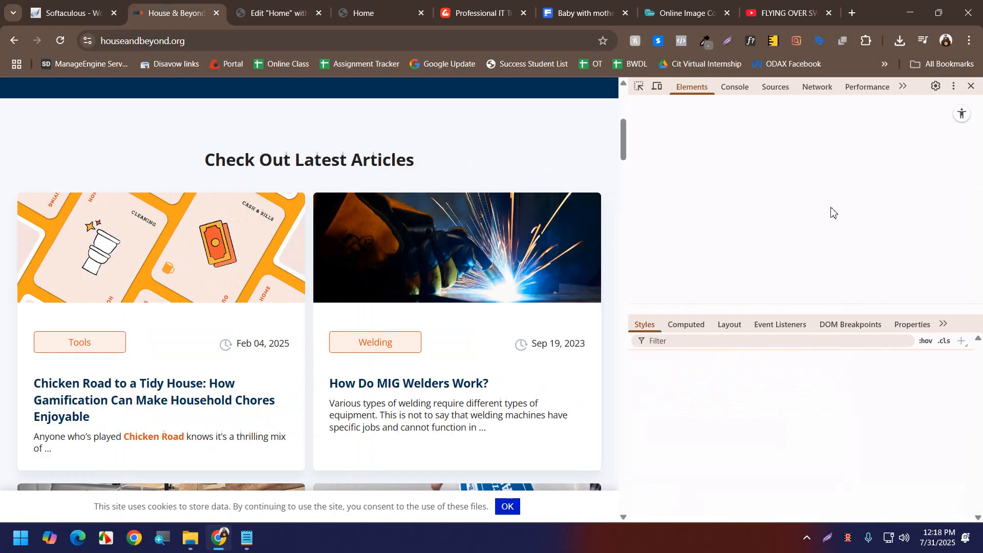
click(776, 88)
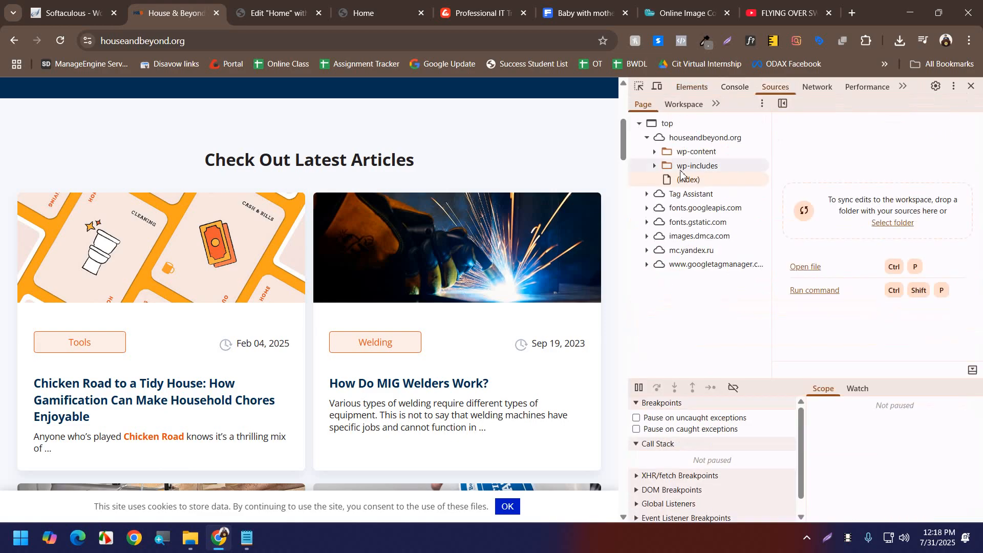
click(655, 151)
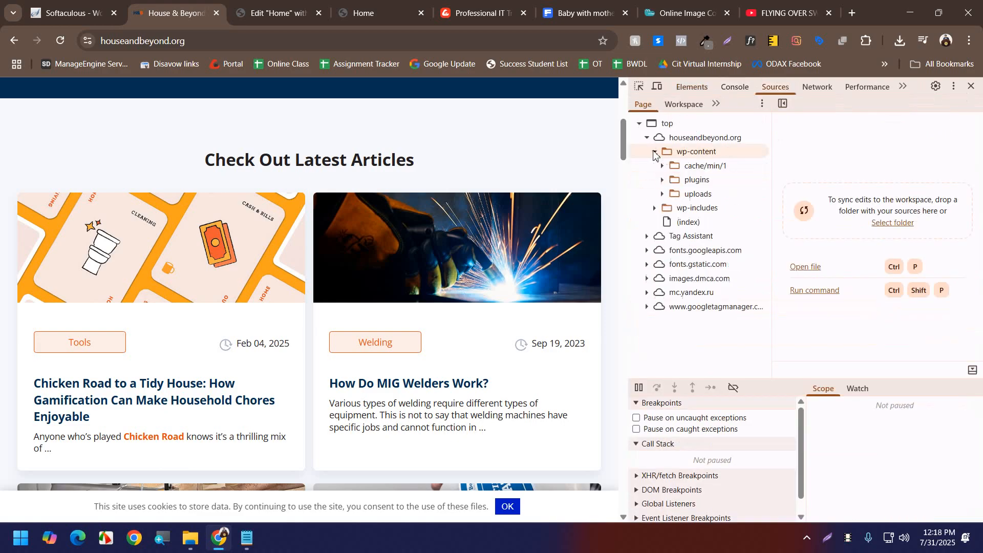
click(664, 194)
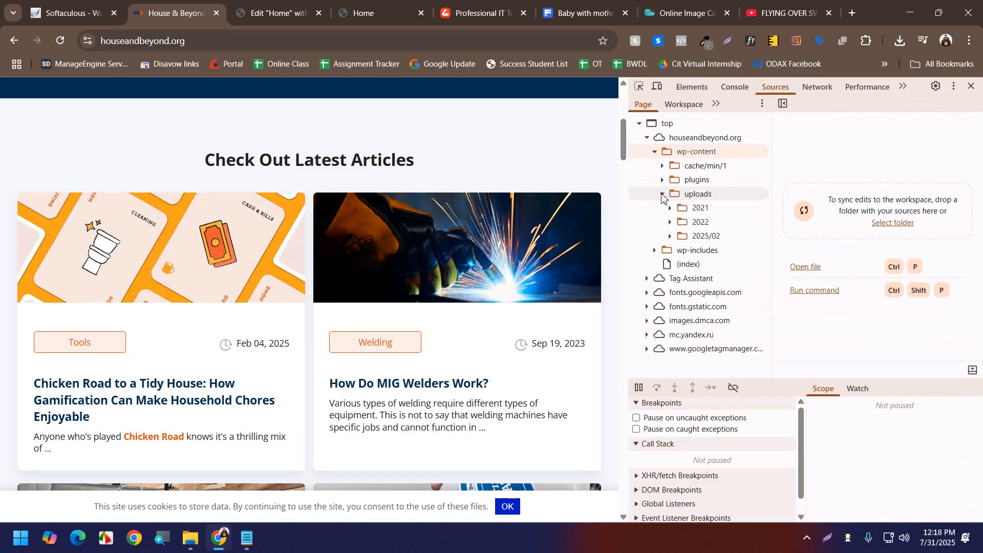
click(695, 211)
click(687, 225)
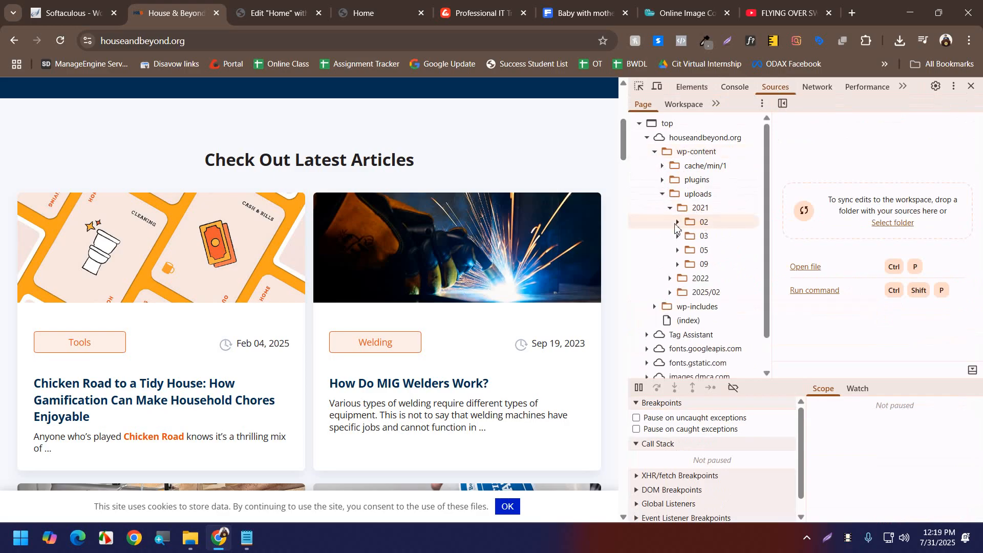
- Preview the article images in the 02 and 03 folders of the 2021 uploads
click(708, 237)
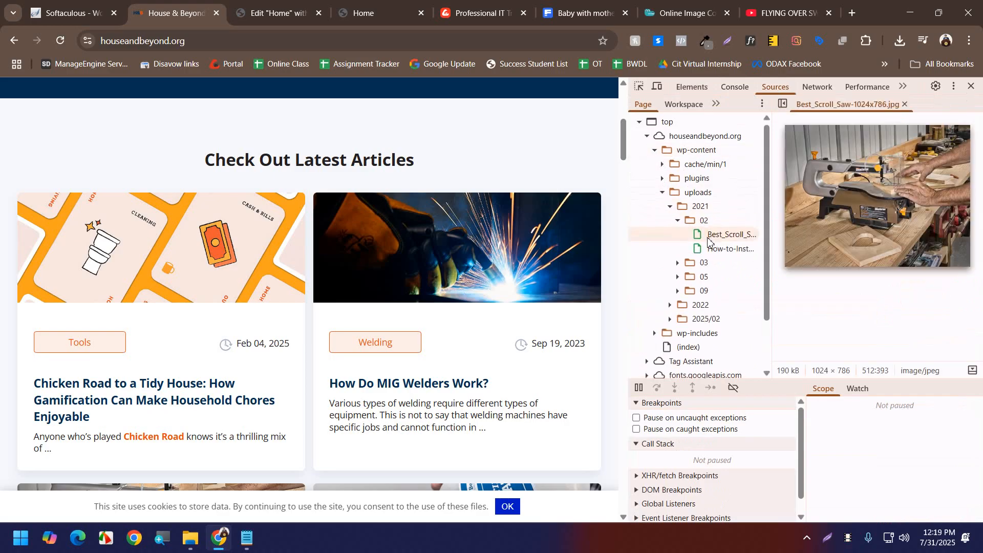
click(714, 253)
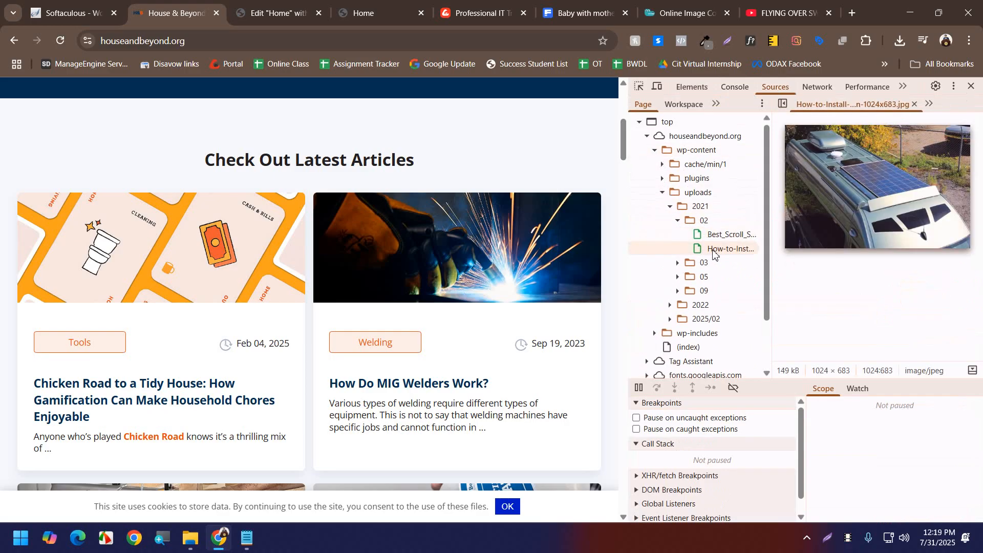
click(696, 261)
click(714, 277)
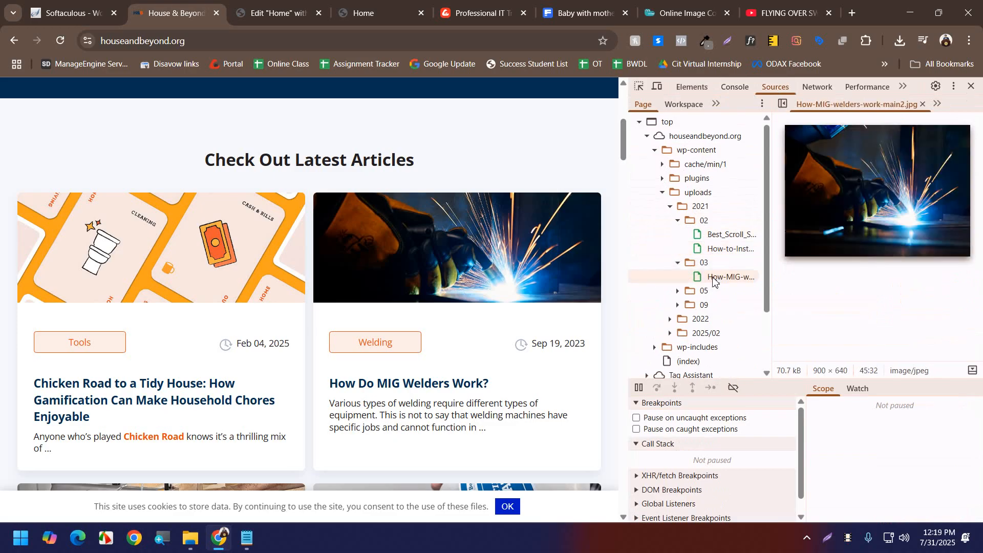
- Save the scroll saw image Best_Scroll_Saw-1024x786.jpg from the reference site's sources to the computer
click(723, 235)
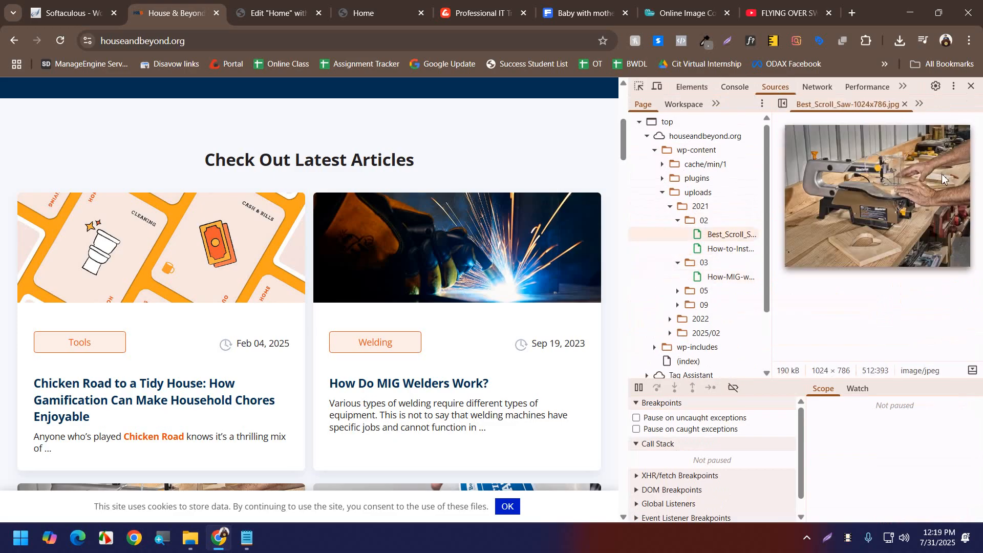
right_click(841, 181)
click(874, 245)
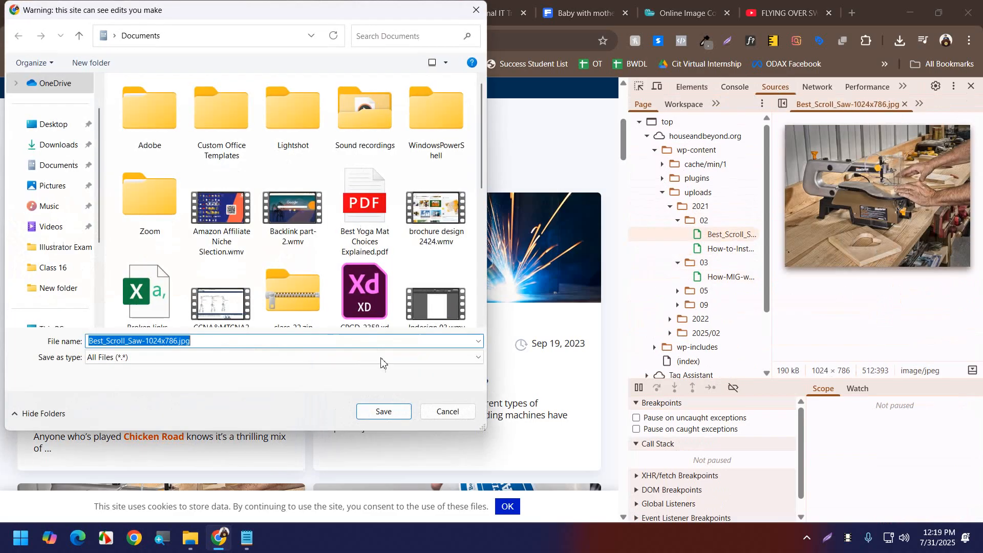
click(384, 411)
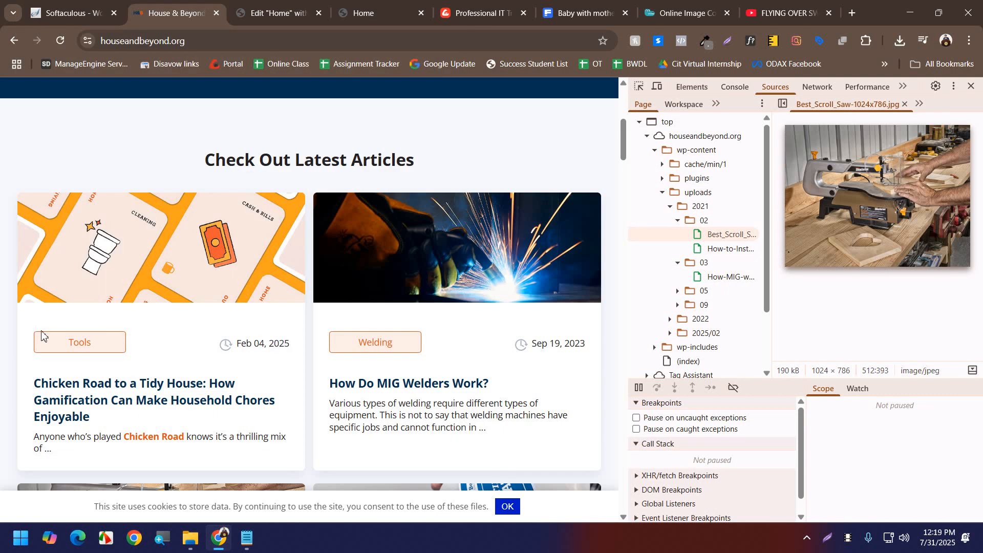
right_click(916, 167)
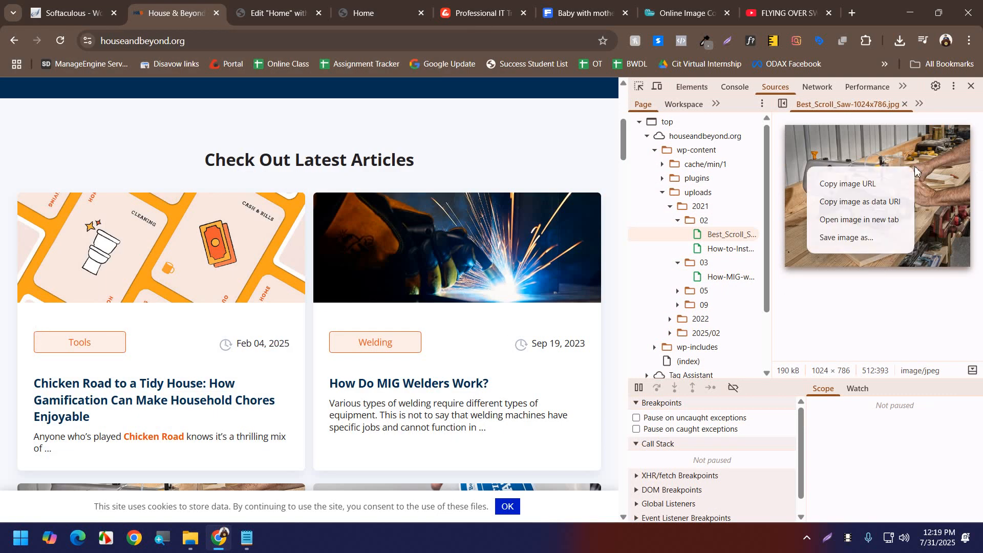
click(866, 236)
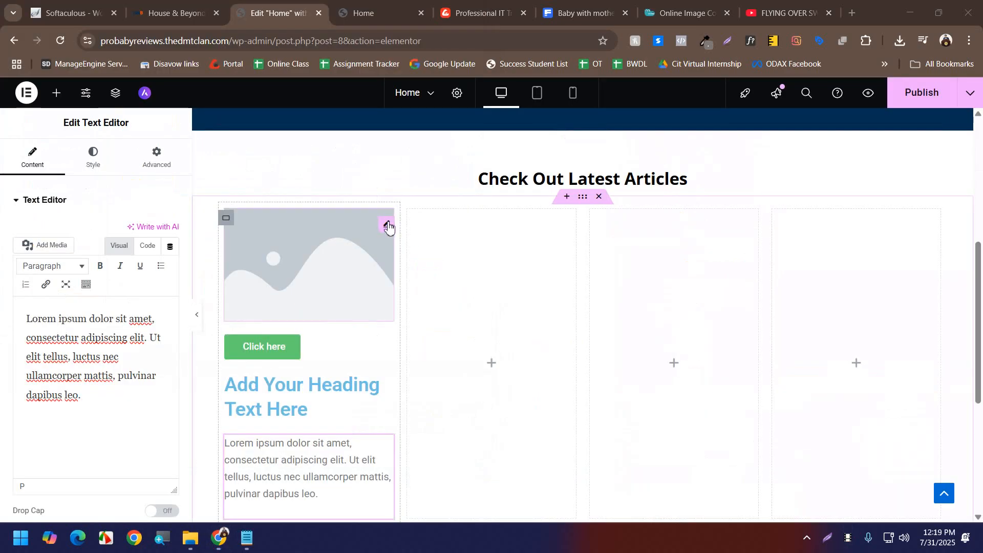
- Upload Best_Scroll_Saw-1024x786.jpg from the Documents folder and set it as the image in the first column
click(388, 226)
click(123, 274)
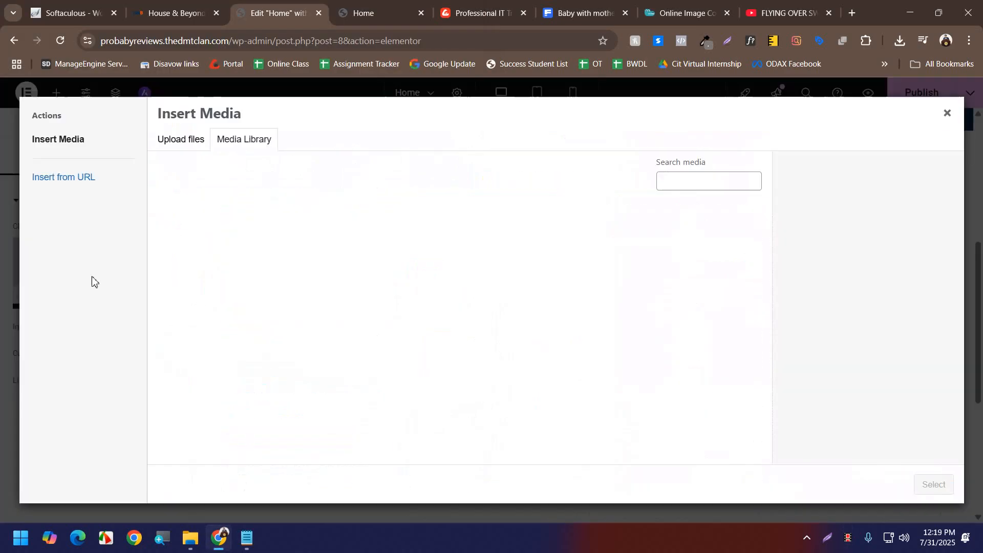
click(178, 144)
click(552, 306)
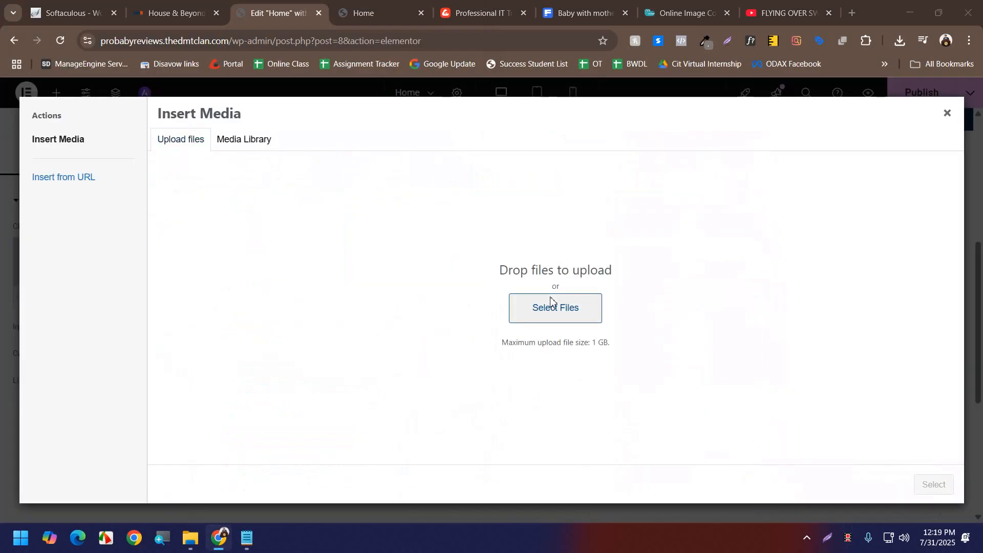
scroll(272, 214, down, 8)
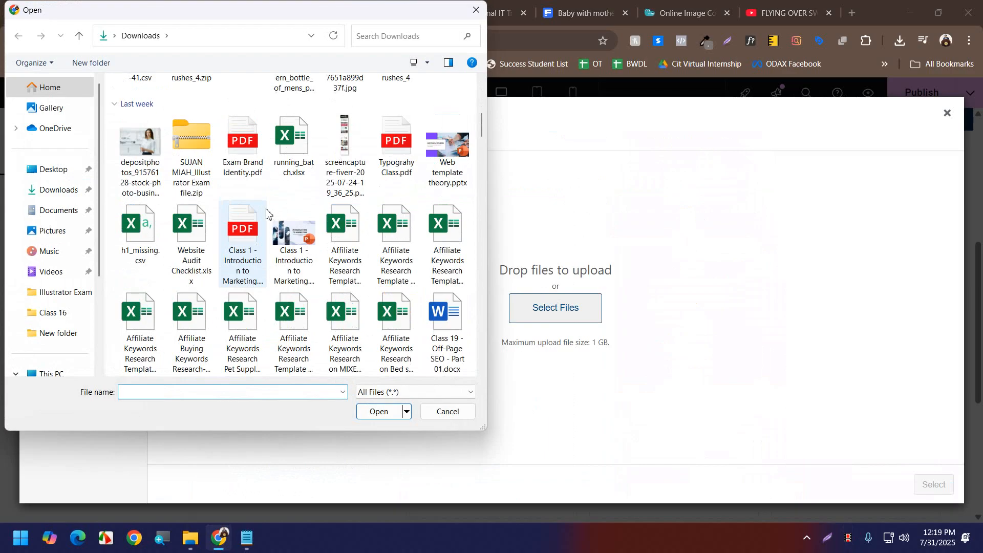
scroll(272, 214, up, 8)
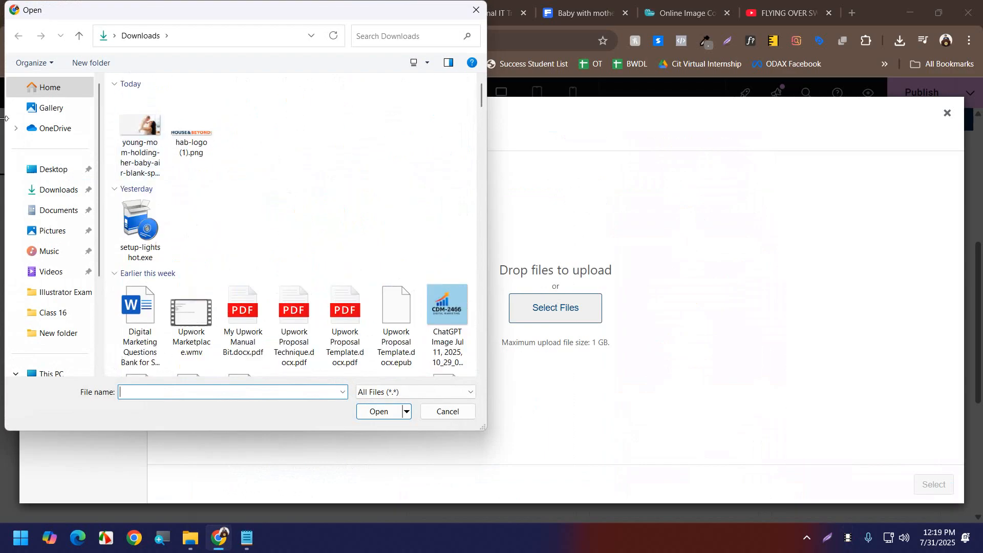
click(64, 211)
click(435, 205)
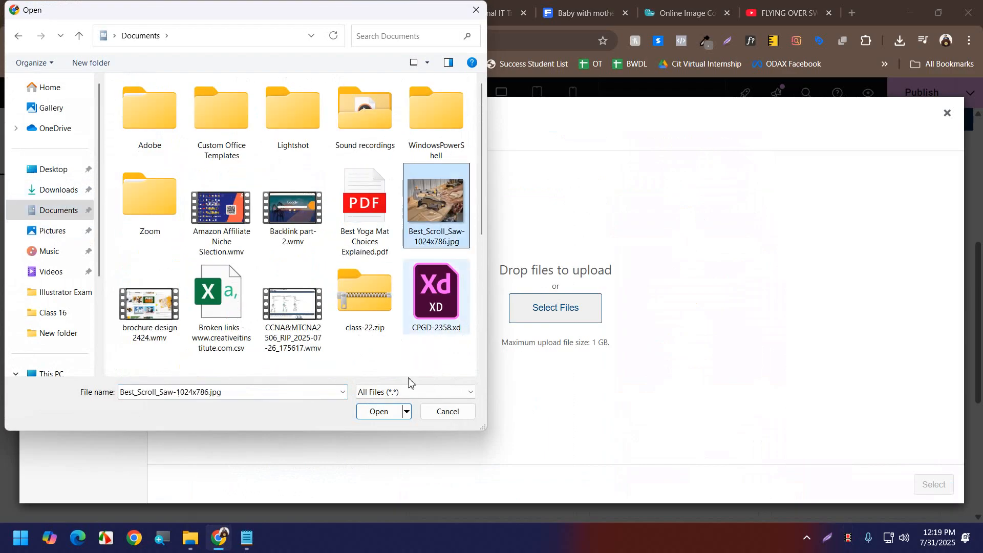
click(381, 412)
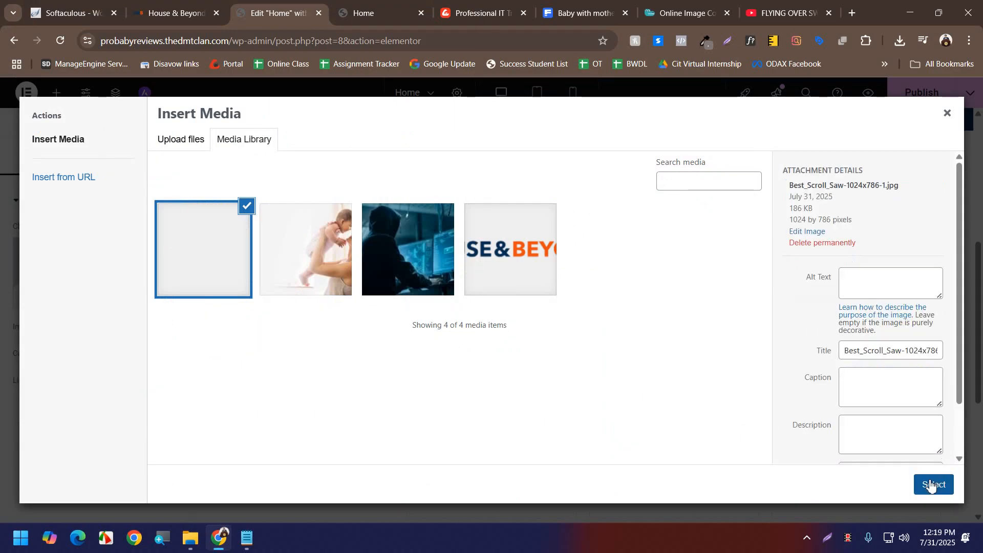
click(930, 484)
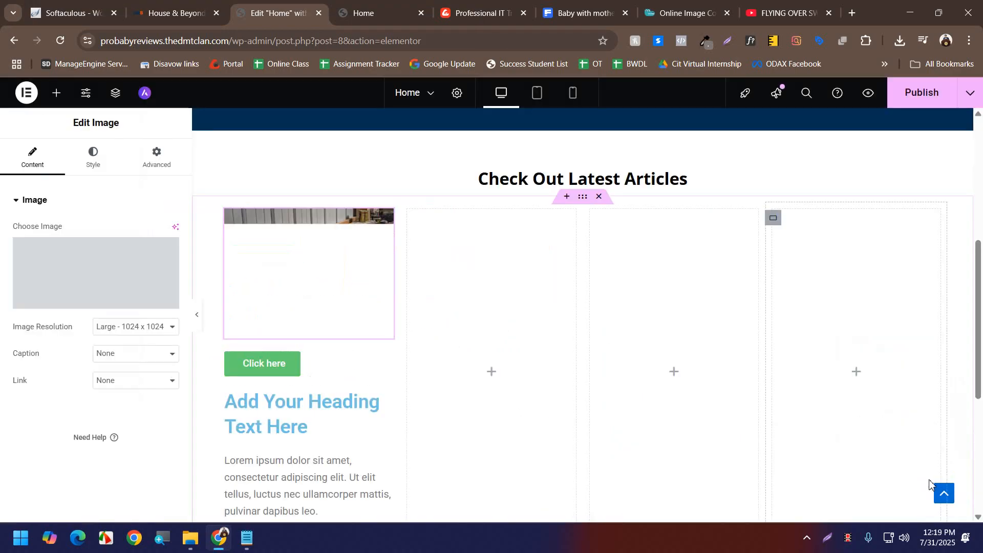
- Open the first card's button for editing and copy the word "Saws" from the reference site's Saws category page title
scroll(444, 324, down, 1)
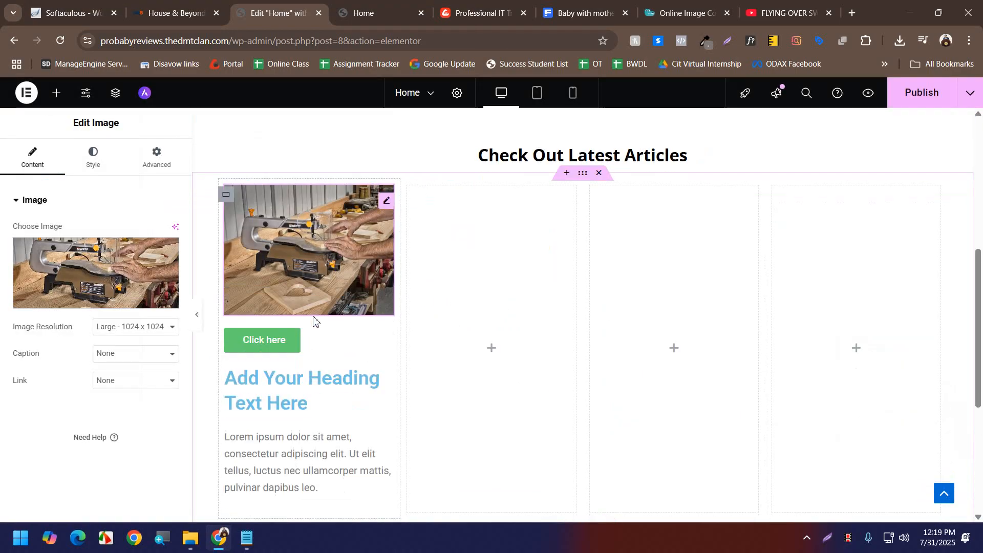
click(388, 308)
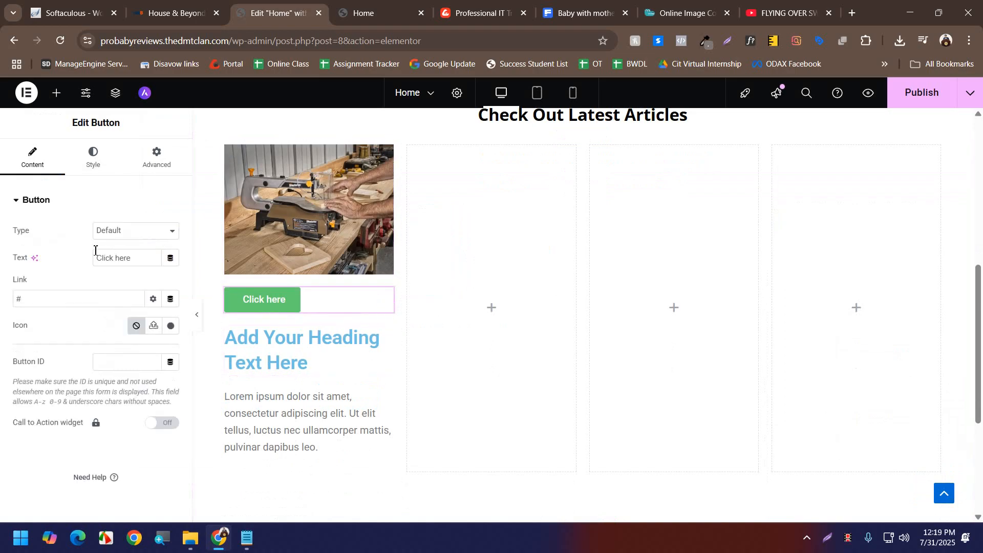
click(174, 10)
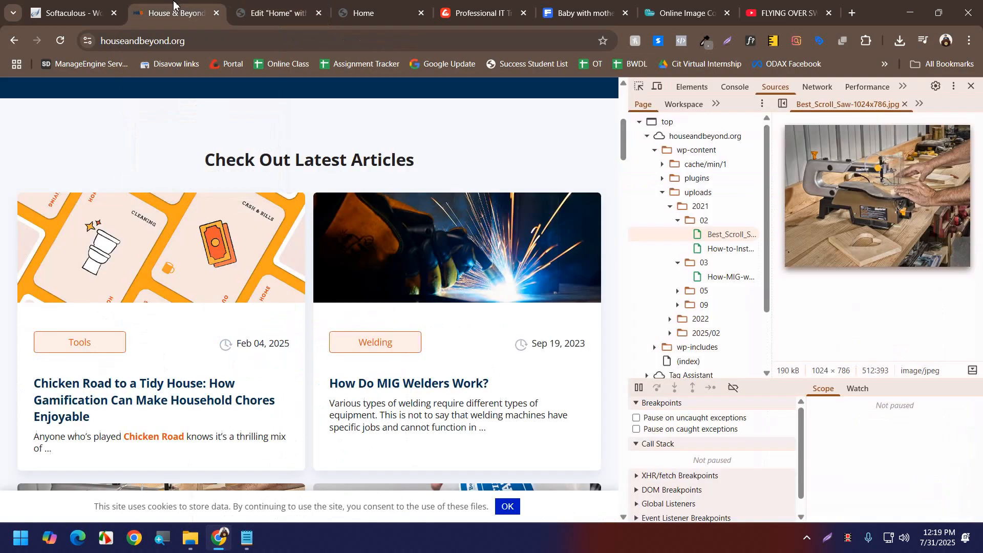
click(971, 86)
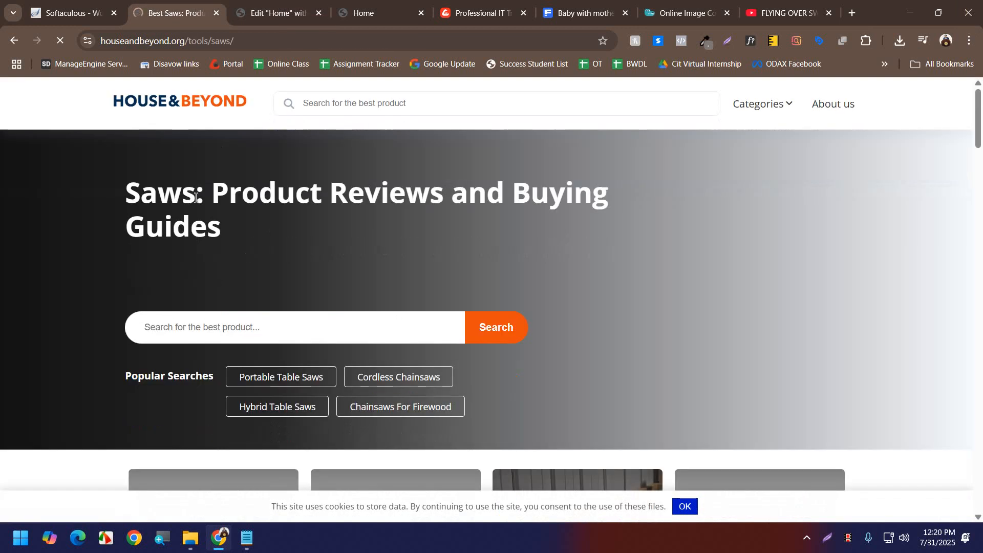
drag(195, 198, 127, 195)
- Replace the button's text with the copied word, leaving only "Saws" without the appended source URL
click(258, 4)
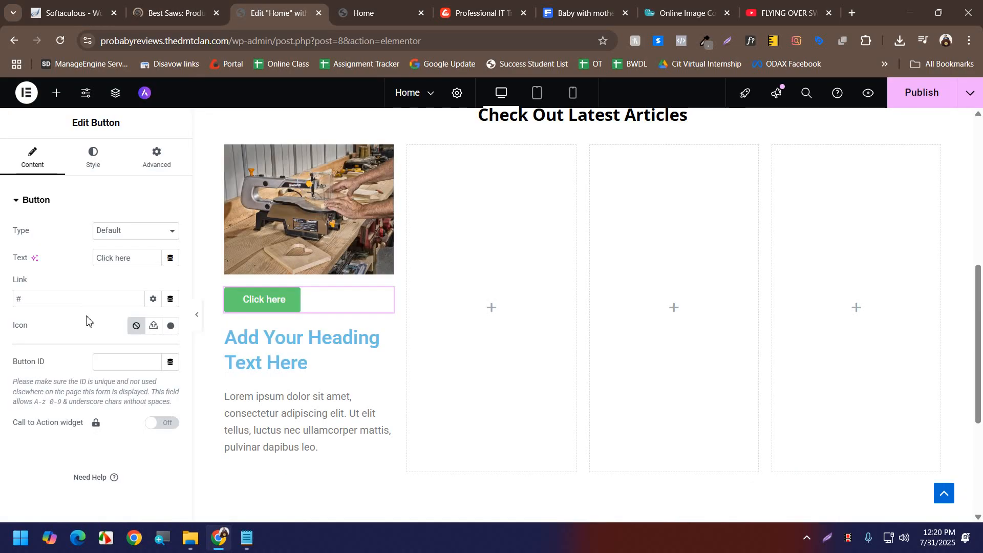
drag(132, 259, 21, 259)
text(Saws Source: https://houseandbeyond.org/tools/saw)
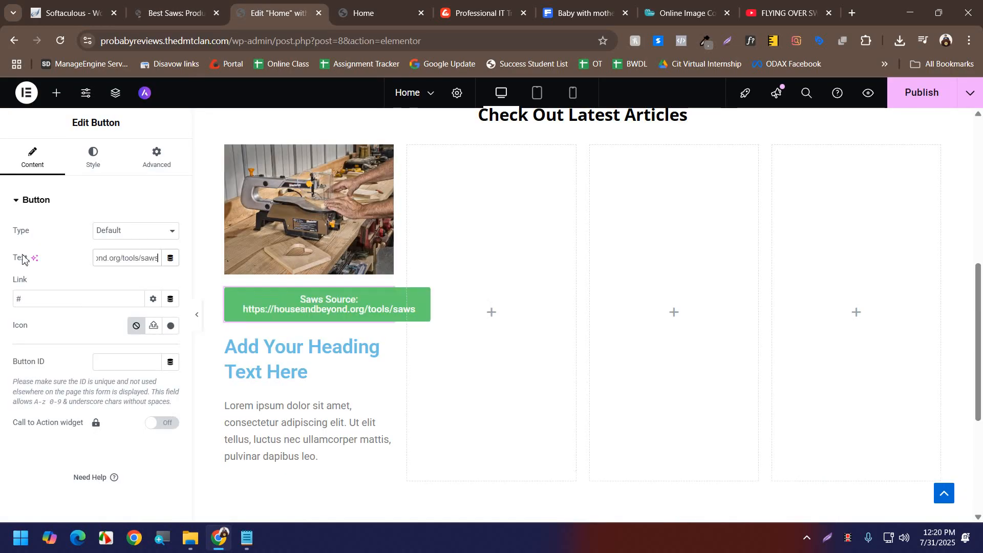
key(BackSpace)
key(BackSpace)
key(BackSpace)
key(BackSpace)
key(BackSpace)
key(BackSpace)
key(BackSpace)
key(BackSpace)
key(BackSpace)
key(BackSpace)
key(BackSpace)
key(BackSpace)
key(BackSpace)
key(BackSpace)
key(BackSpace)
key(BackSpace)
key(BackSpace)
key(BackSpace)
key(BackSpace)
key(BackSpace)
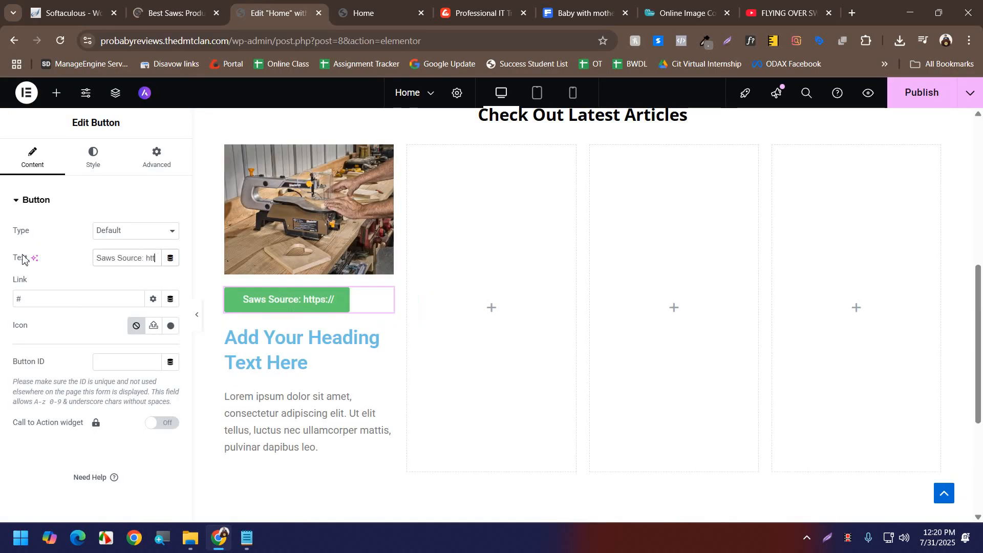
key(BackSpace)
key(BackSpace)
key(BackSpace)
key(BackSpace)
key(BackSpace)
key(BackSpace)
key(BackSpace)
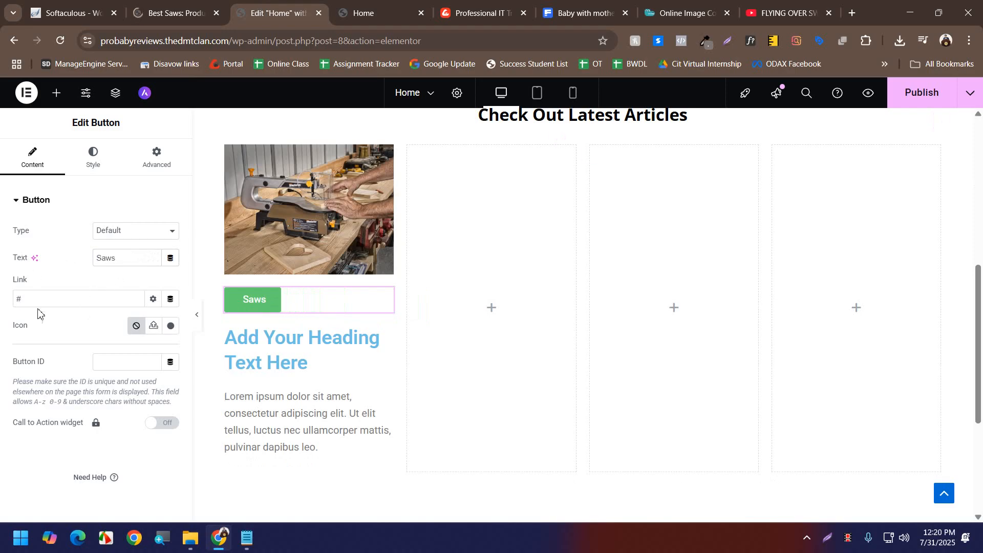
click(35, 294)
key(BackSpace)
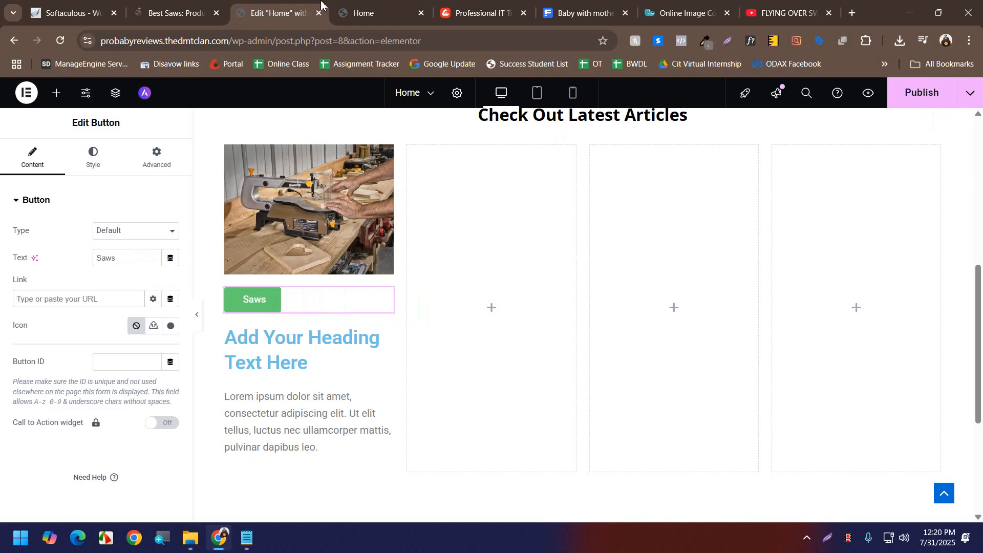
click(171, 12)
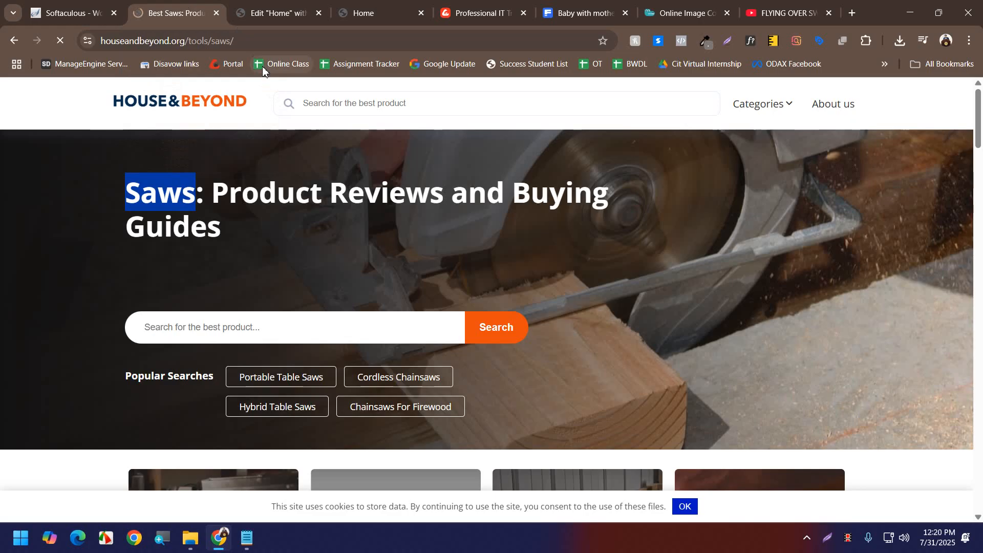
click(270, 45)
key(ctrl+c)
click(278, 5)
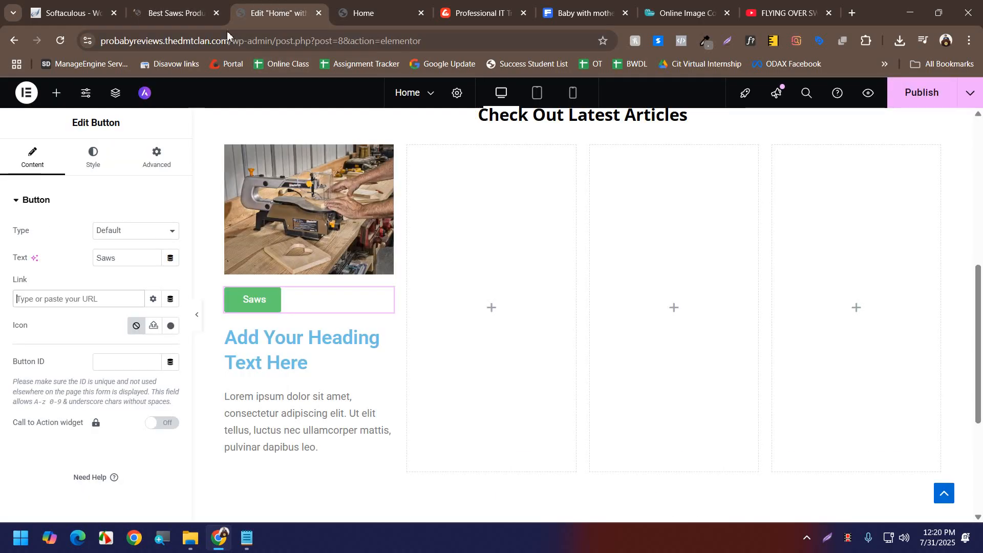
key(ctrl+v)
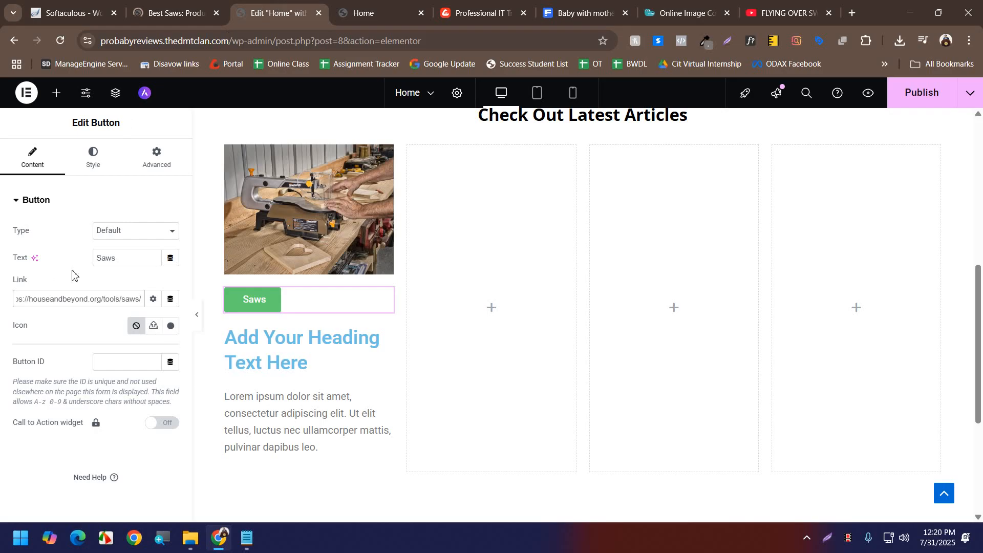
- Add a right-pointing hand icon to the Saws button and set its icon position to End
click(171, 327)
scroll(694, 291, down, 8)
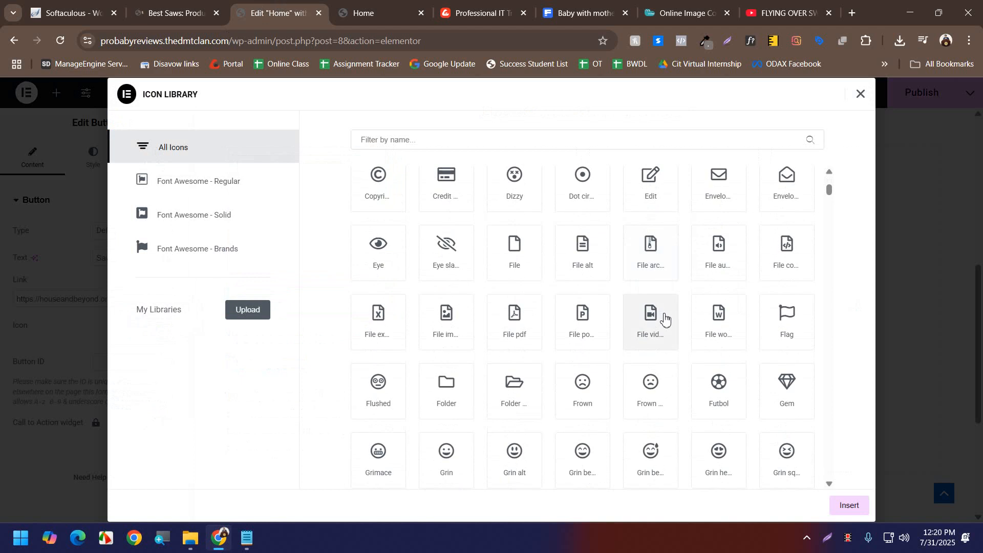
scroll(664, 319, down, 5)
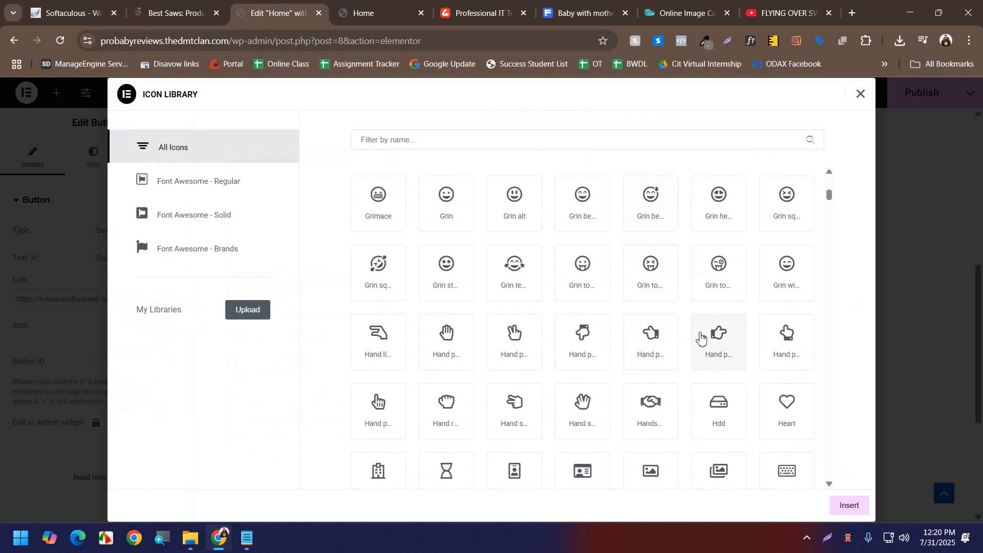
click(717, 338)
click(854, 505)
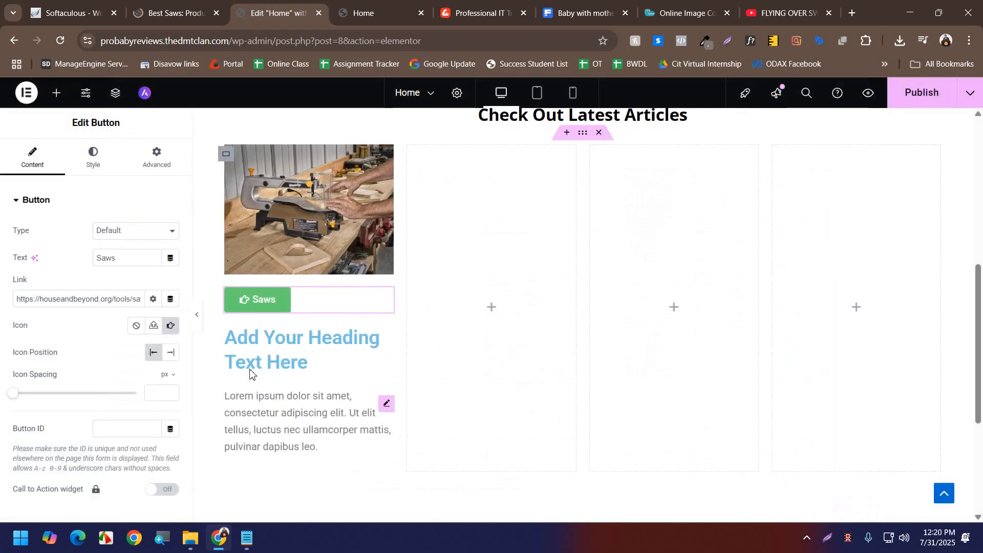
click(172, 353)
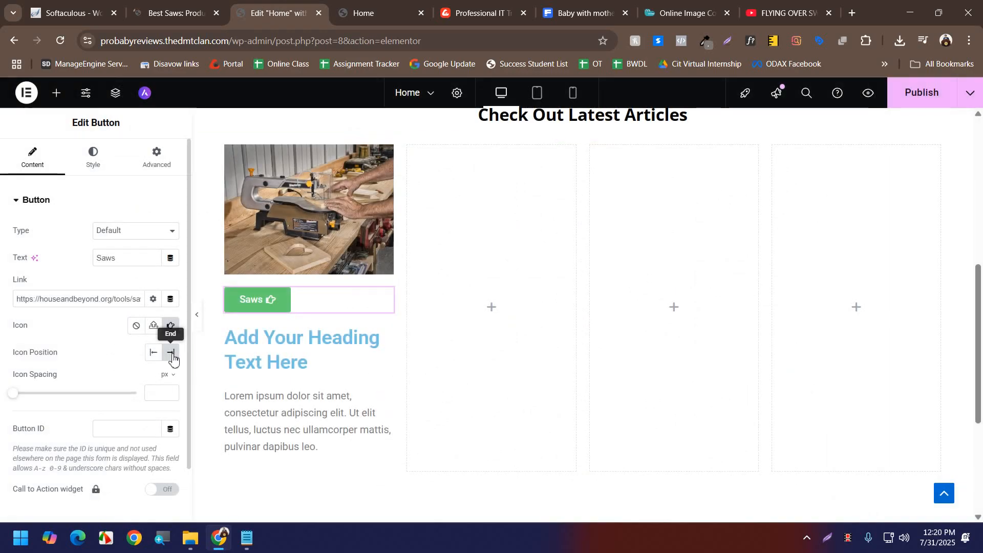
- Set the Saws button's background color to #ef5222
click(93, 156)
click(171, 393)
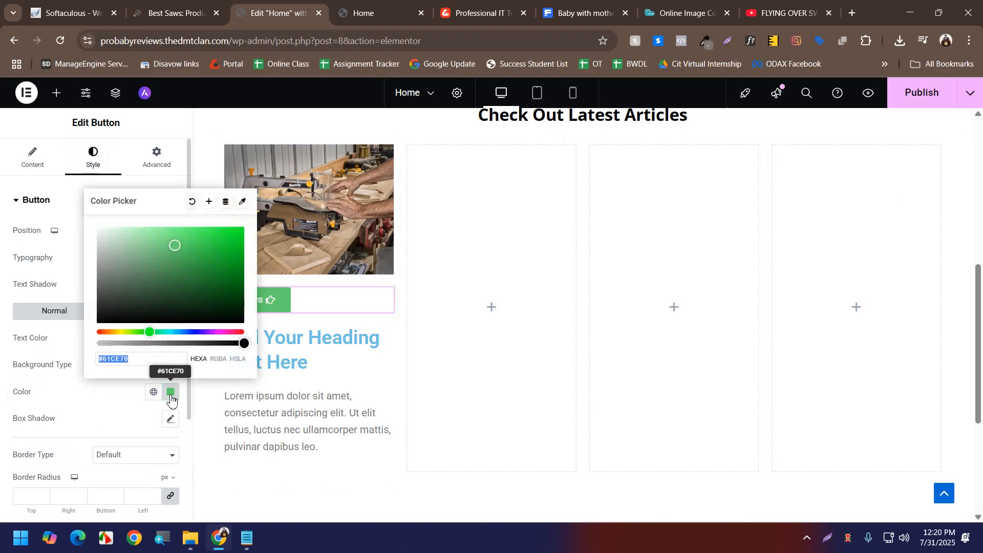
text(ef)
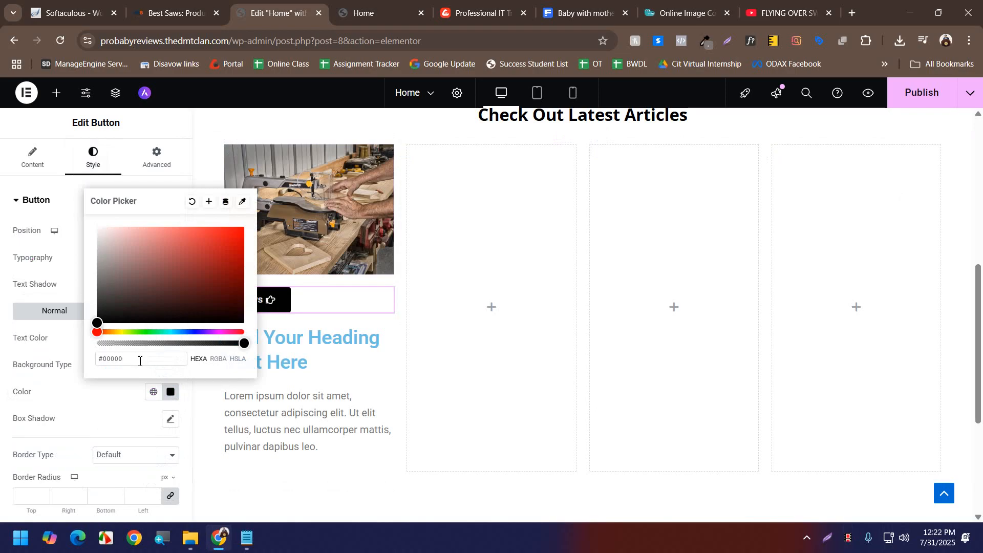
key(BackSpace)
key(BackSpace)
key(BackSpace)
text(ef5222)
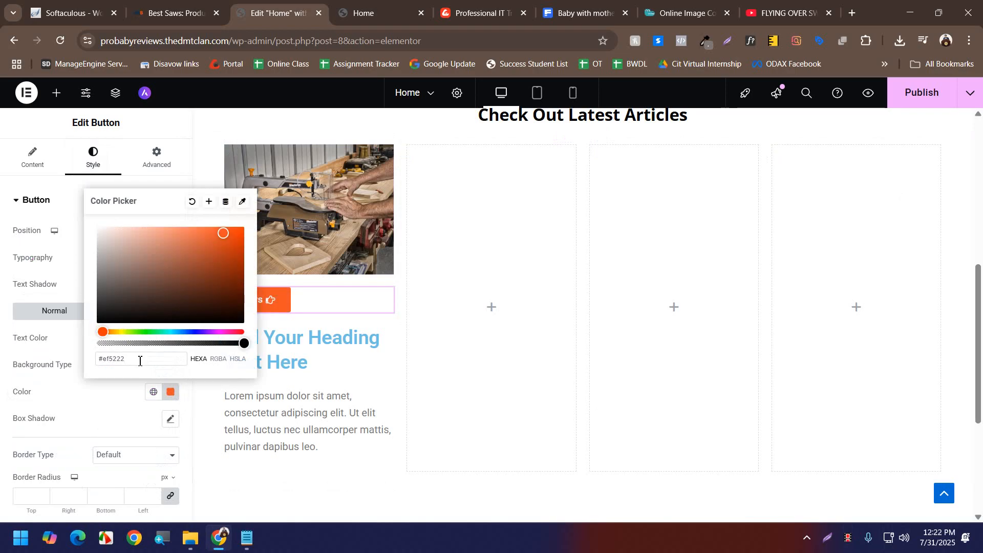
click(118, 423)
- Set the first card's heading to the reference article's title, "How to Use a Scroll Saw: The Beginner's Guide", without the source line
click(391, 348)
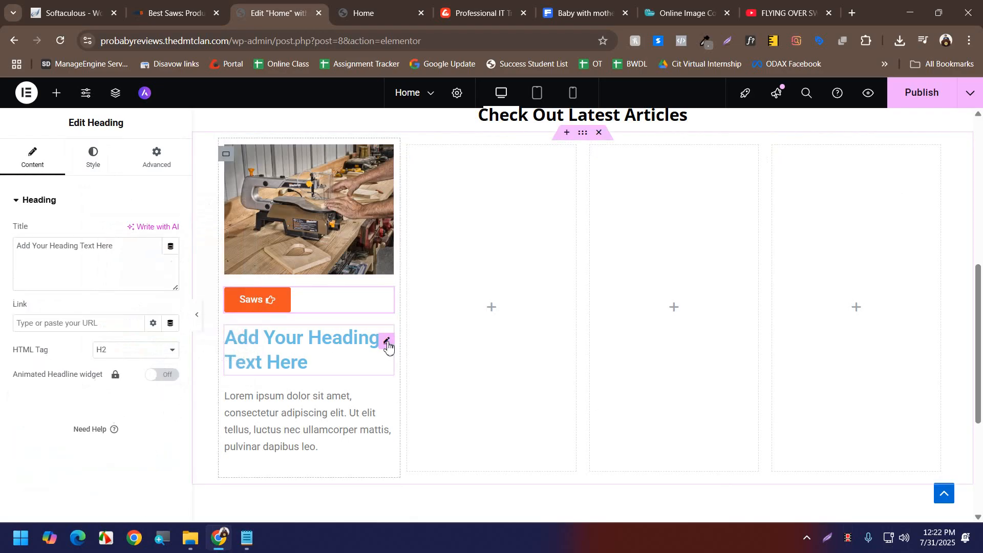
click(174, 13)
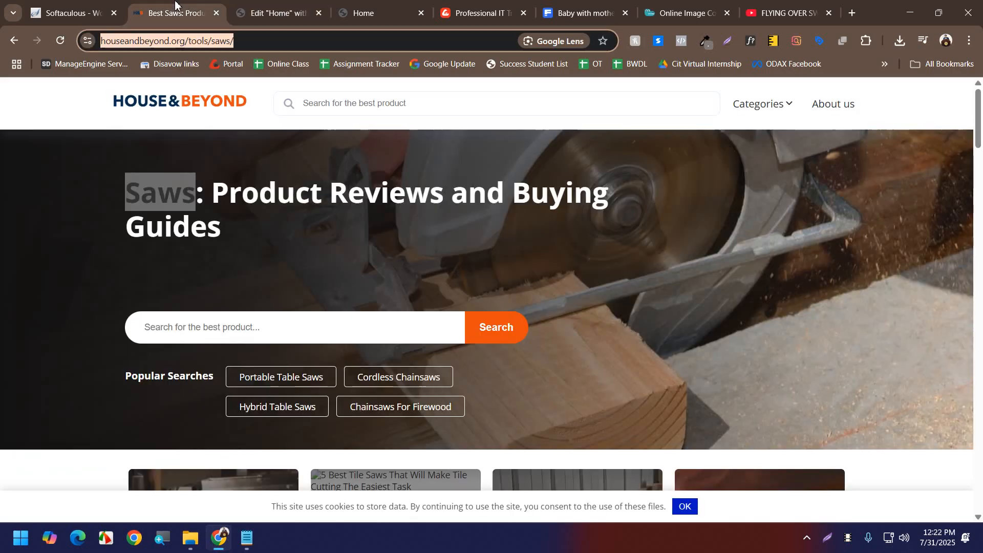
click(13, 40)
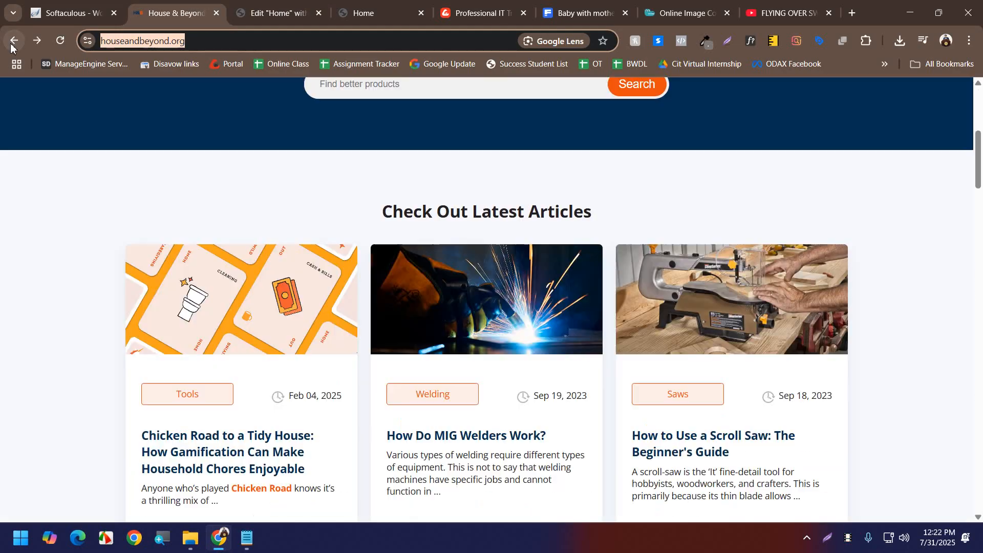
click(692, 451)
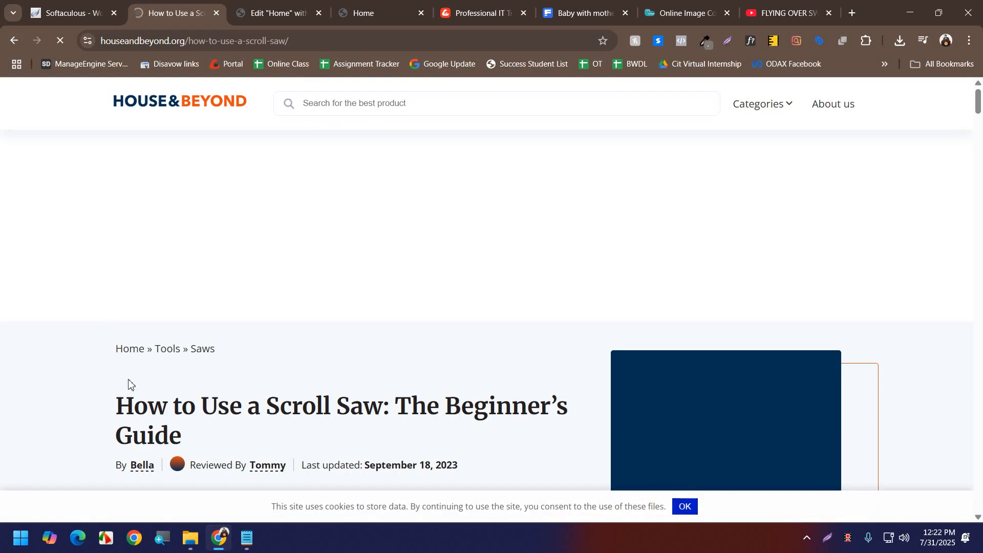
drag(117, 405, 186, 440)
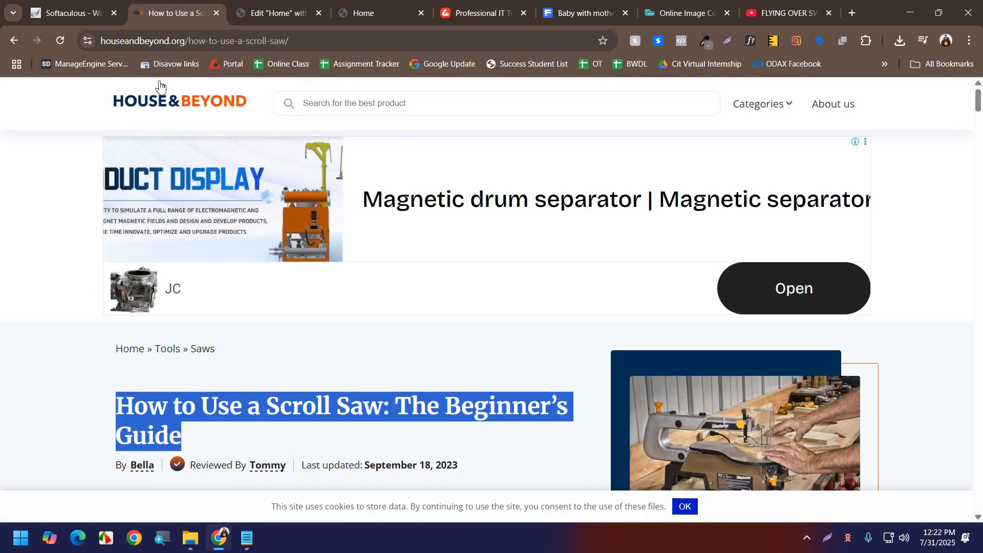
click(274, 13)
drag(129, 251, 1, 258)
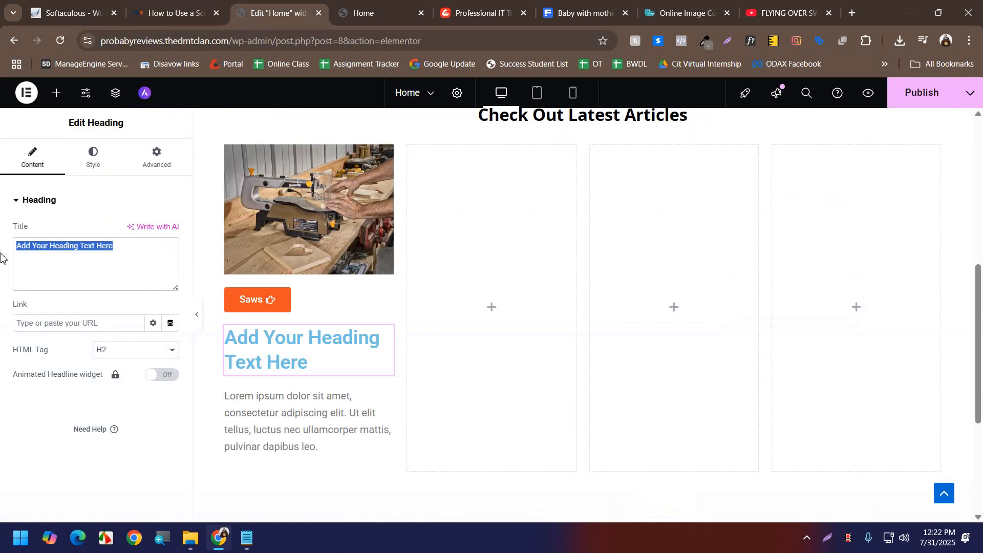
key(ctrl+v)
drag(83, 268, 5, 264)
key(BackSpace)
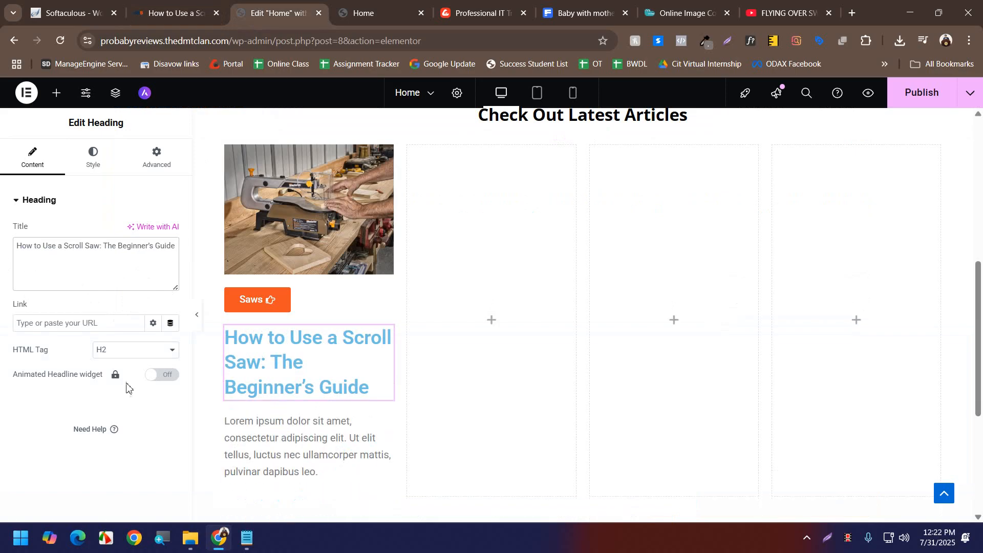
- Reduce the first card's heading size by changing its HTML tag to H4
click(132, 350)
click(114, 396)
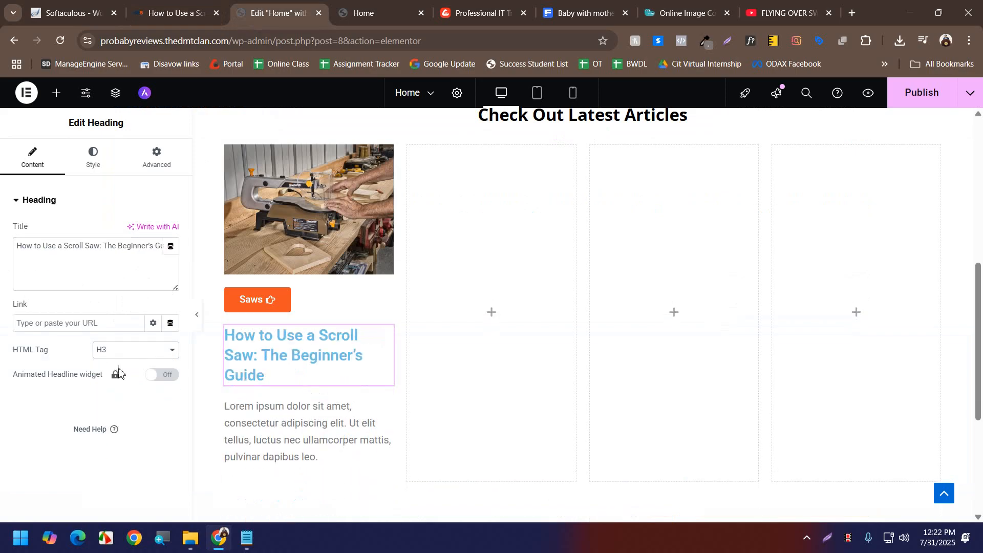
click(124, 352)
click(105, 410)
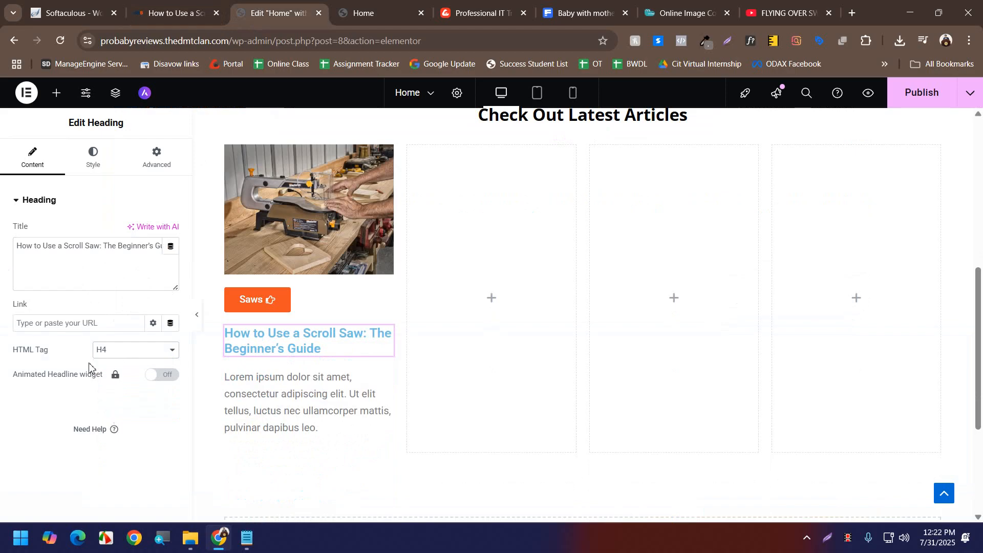
- Left-align the first card's scroll saw heading
click(92, 155)
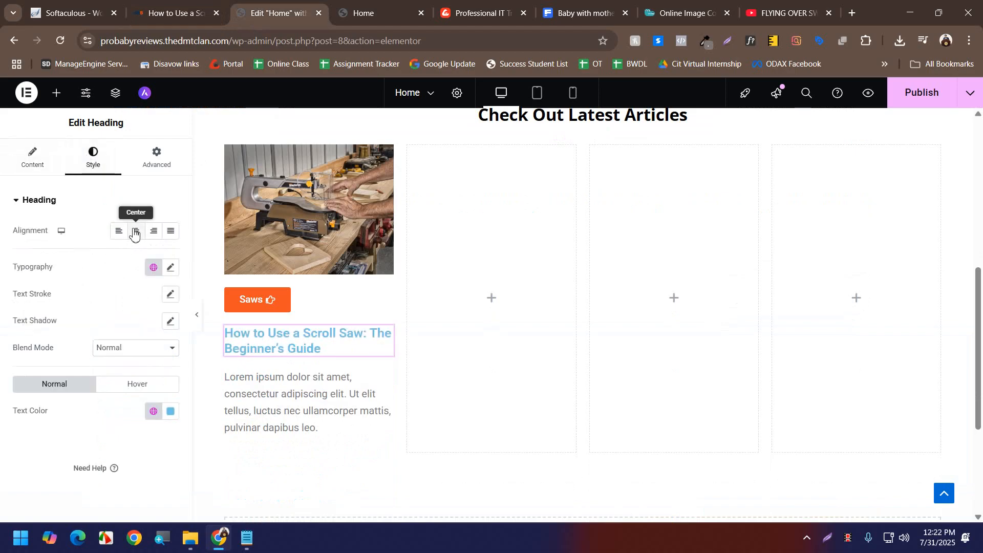
click(119, 231)
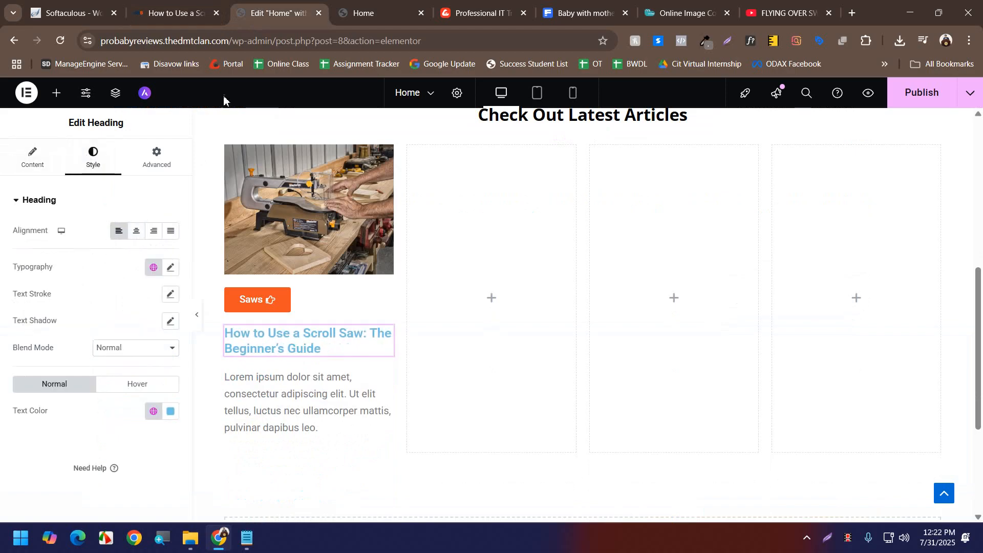
- Inspect the scroll saw title's font on the House & Beyond homepage with WhatFont and set the card heading's font family to Open Sans
click(182, 4)
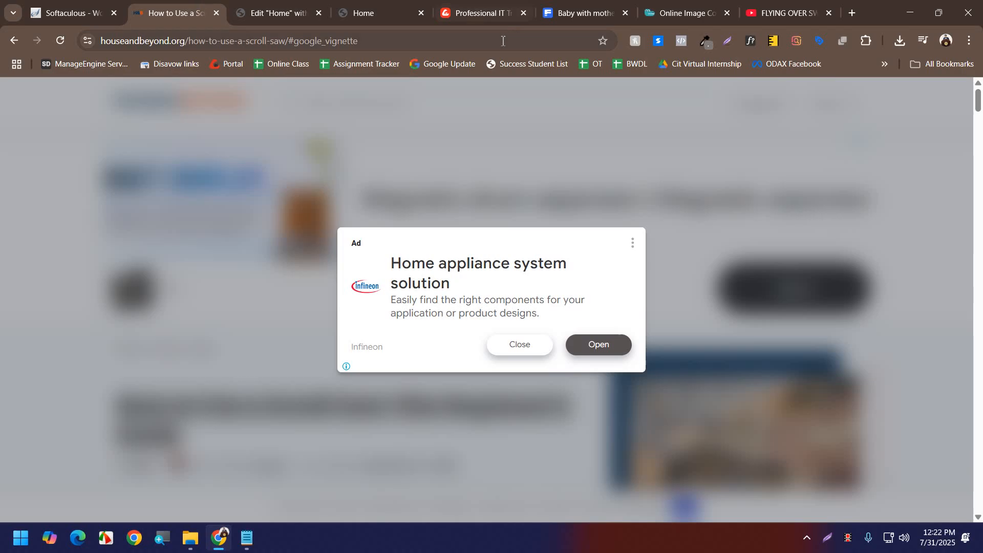
click(505, 352)
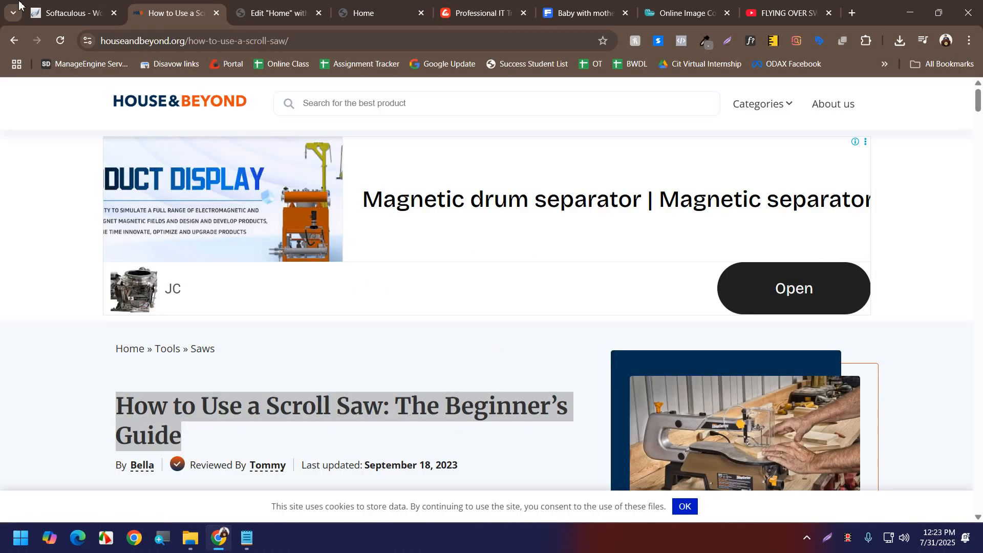
click(12, 42)
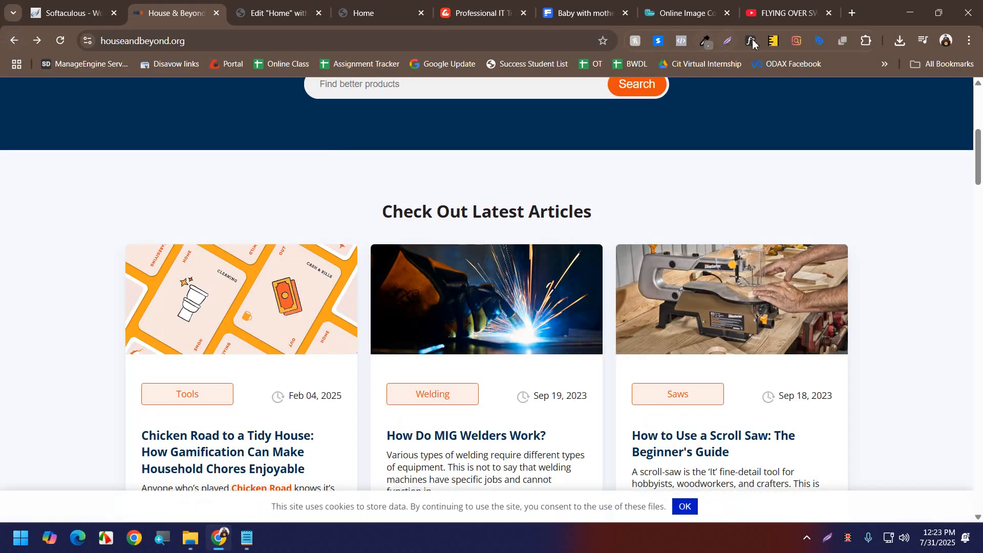
click(752, 43)
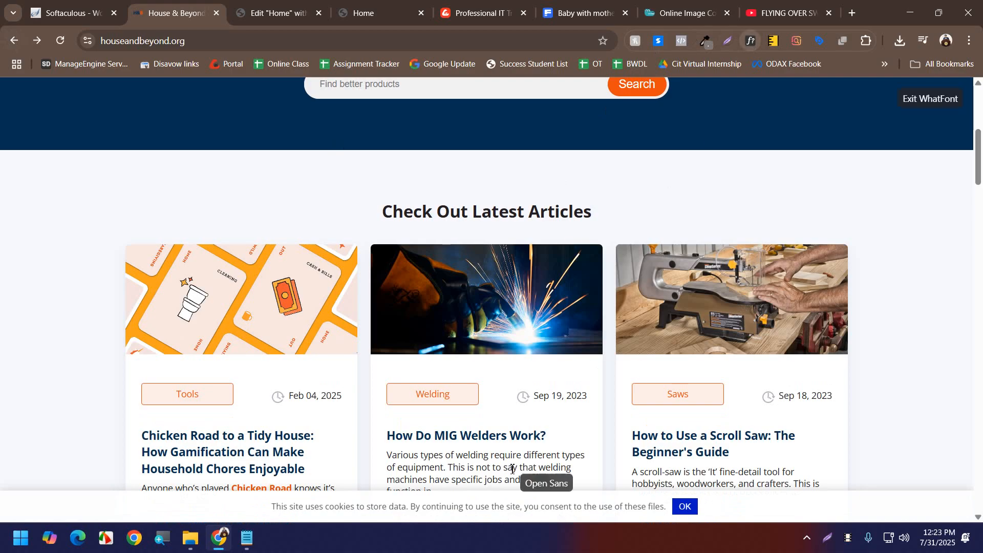
click(671, 440)
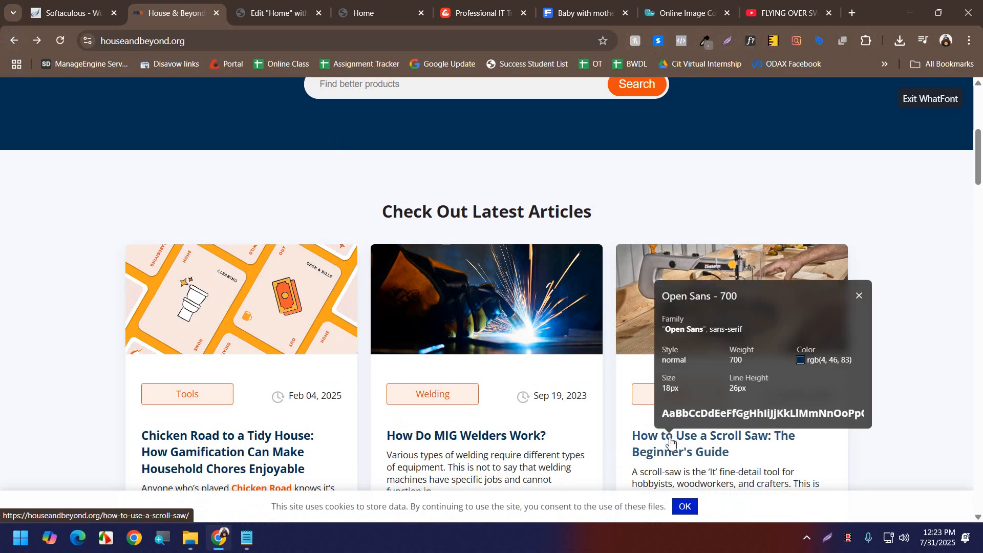
key(ctrl+Tab)
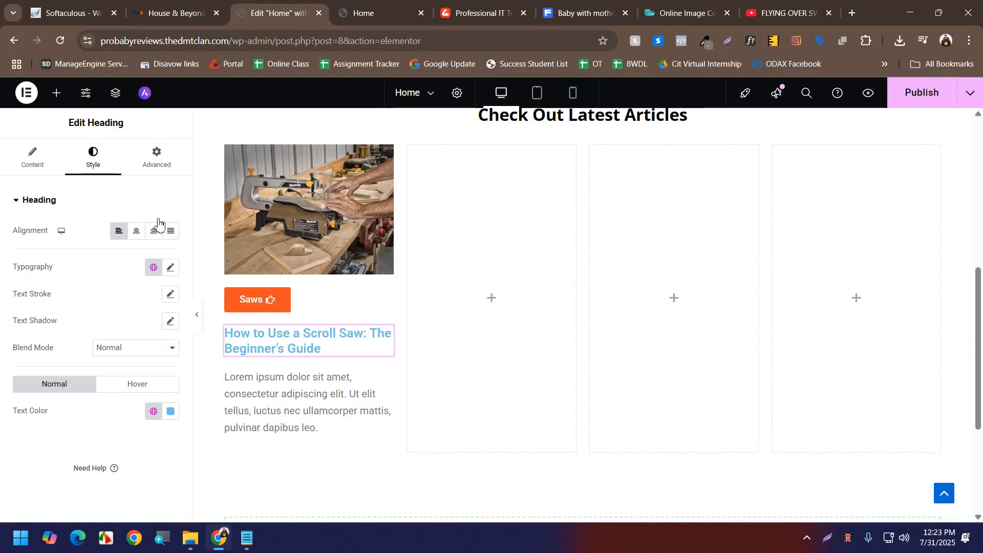
click(170, 267)
click(144, 327)
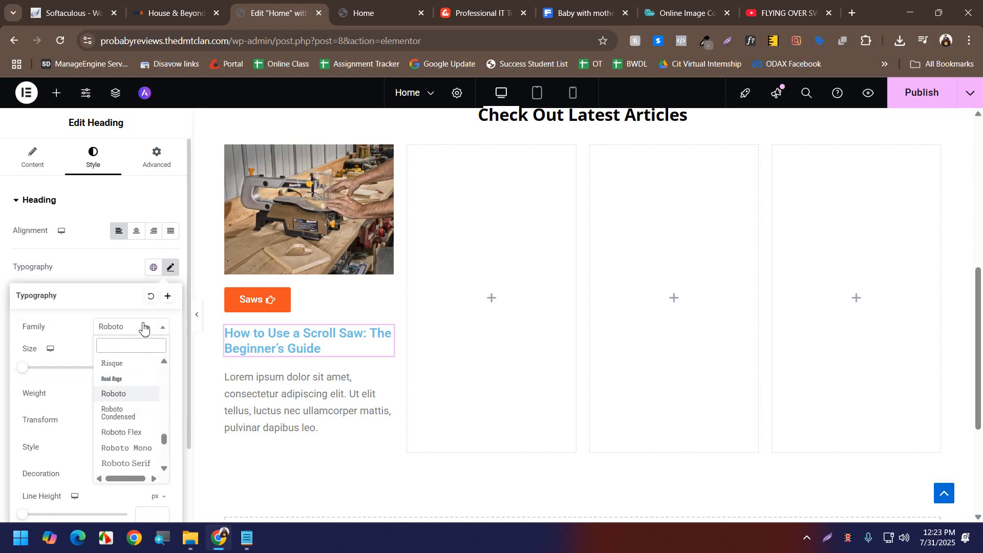
text(open)
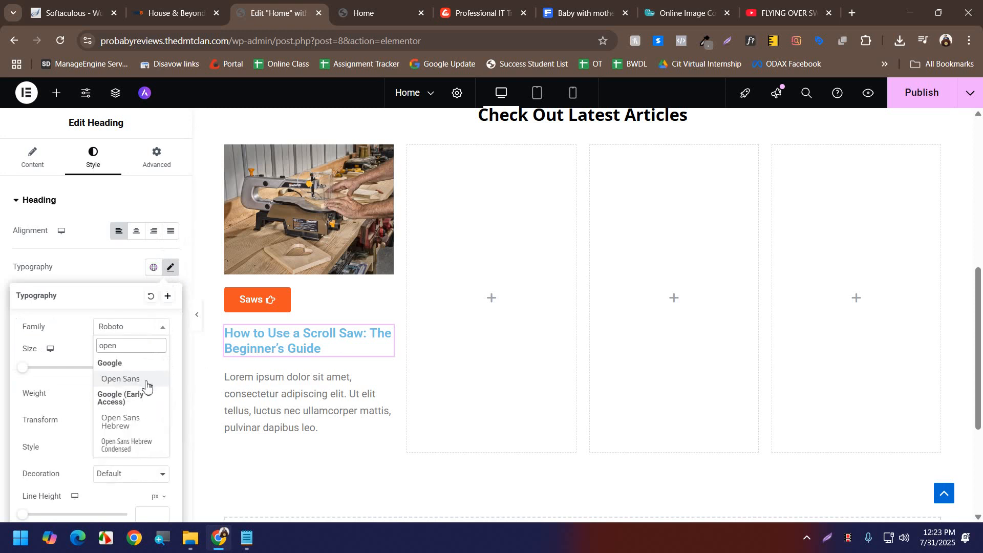
click(146, 379)
- Match the reference title's dimensions by setting the card heading's font size to 18 px and line height to 26 px
click(180, 6)
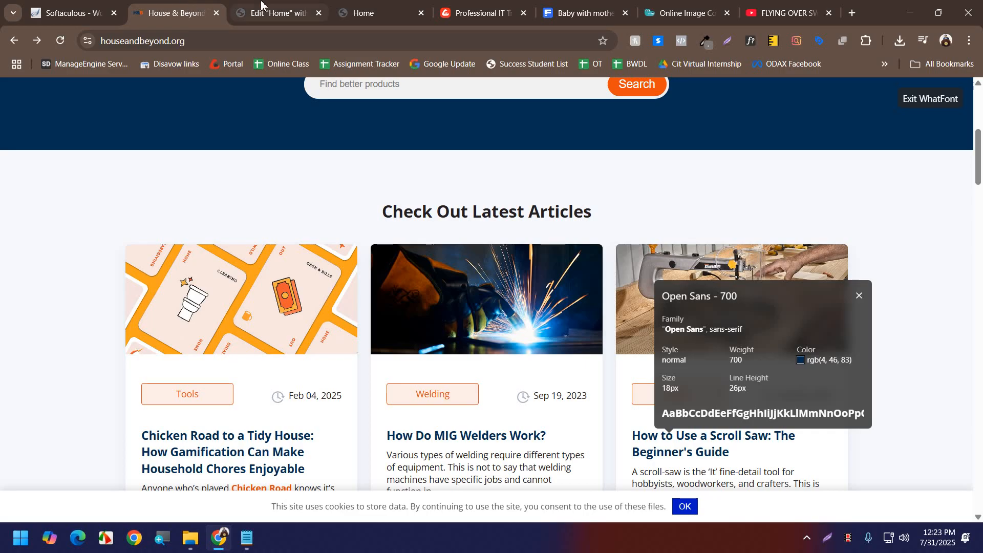
click(274, 13)
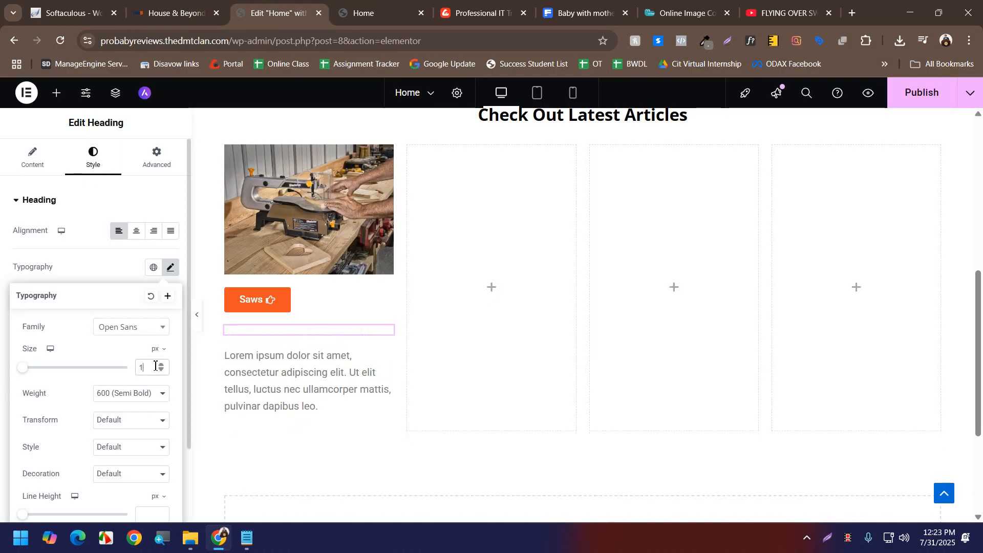
click(359, 4)
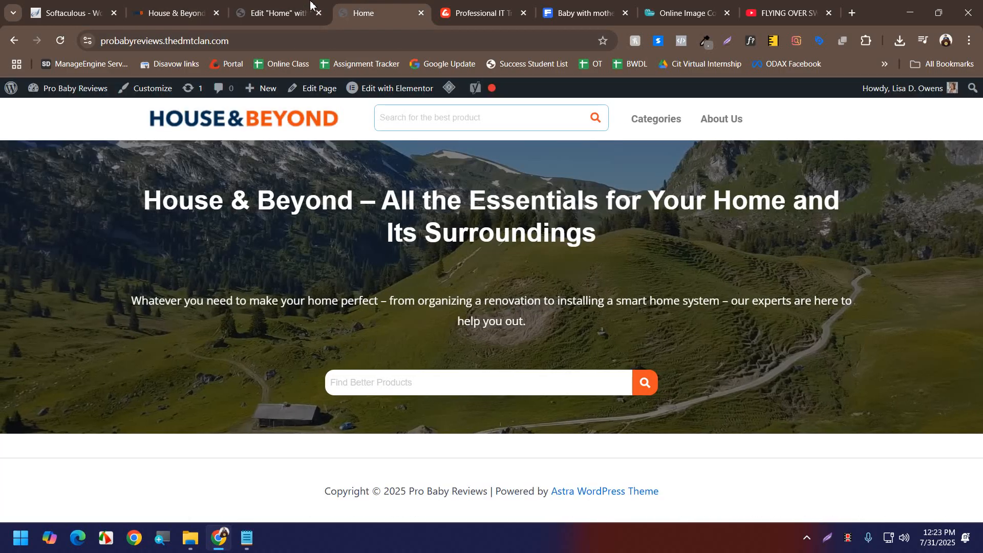
click(164, 7)
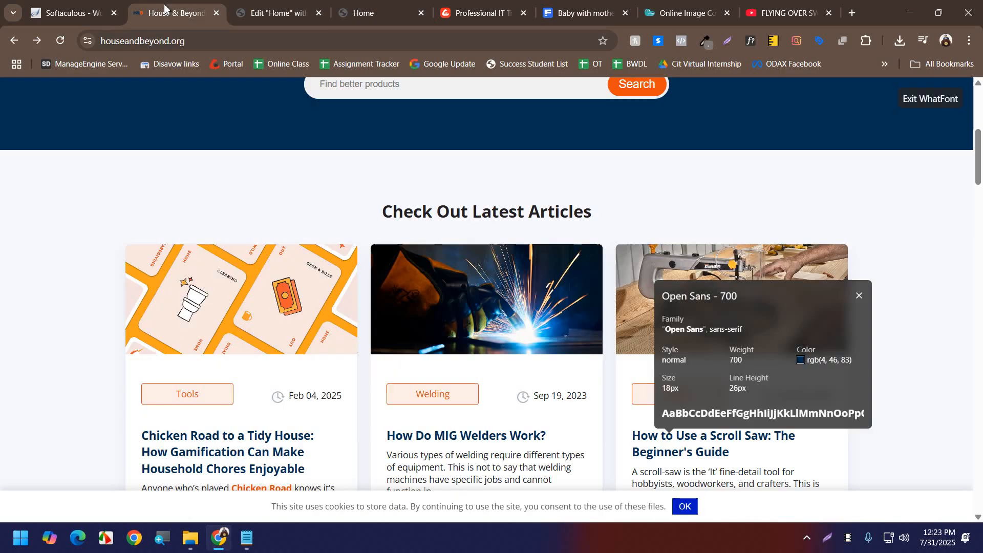
click(235, 7)
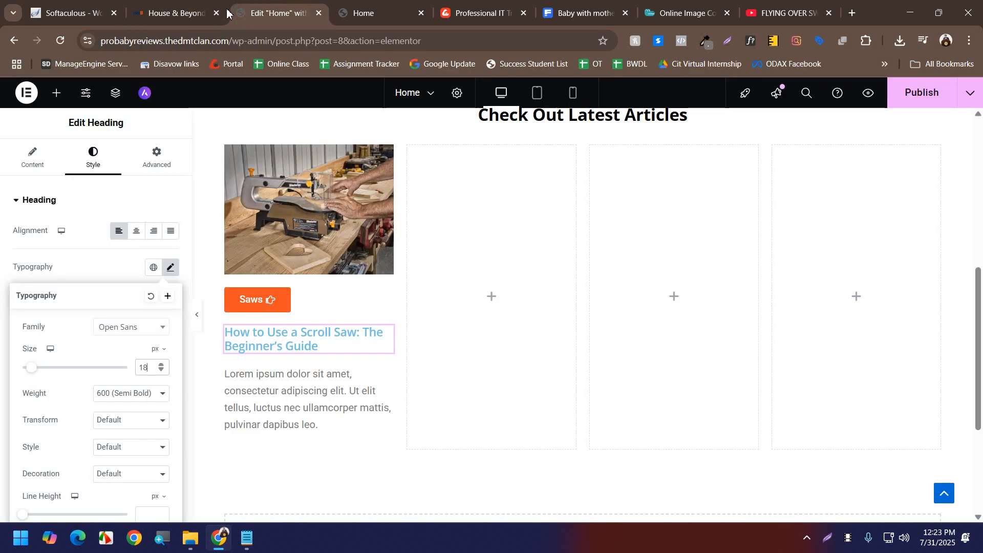
click(155, 512)
text(26)
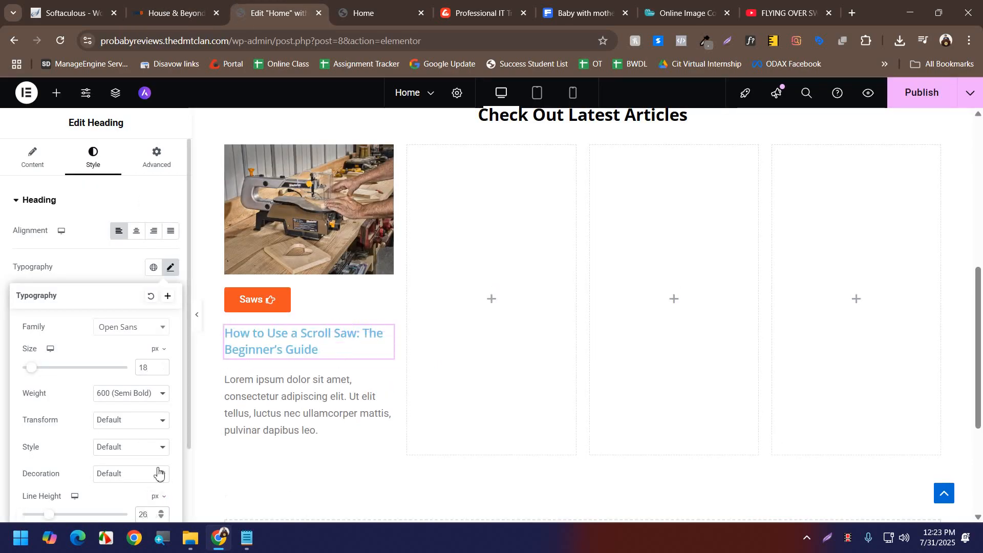
- Match the reference title's weight by setting the card heading's font weight to 700 (Bold)
click(174, 11)
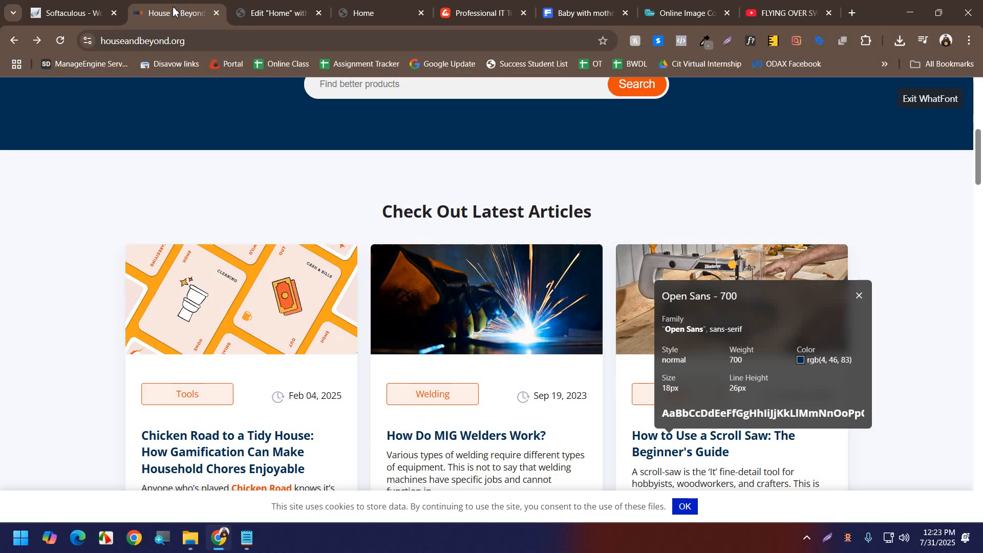
click(253, 5)
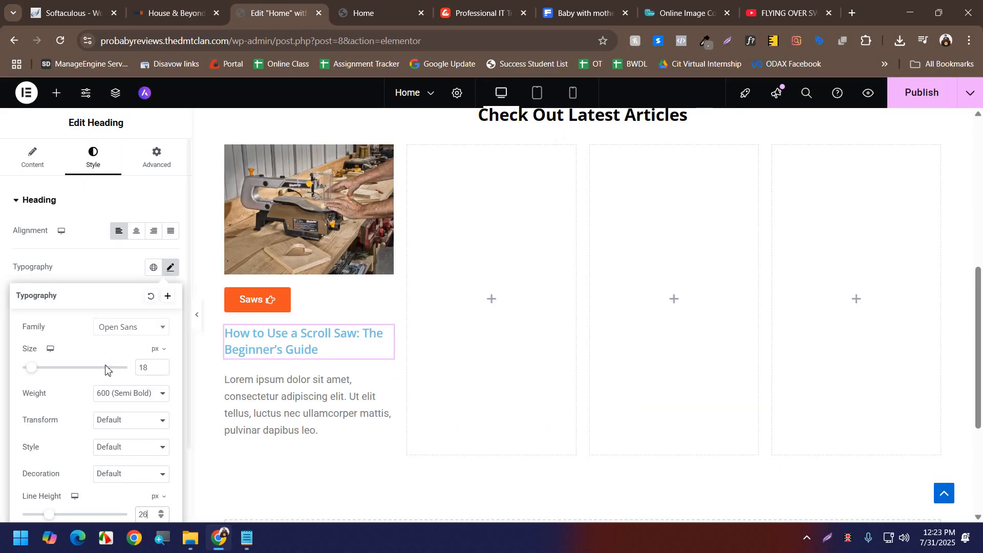
click(111, 395)
click(121, 301)
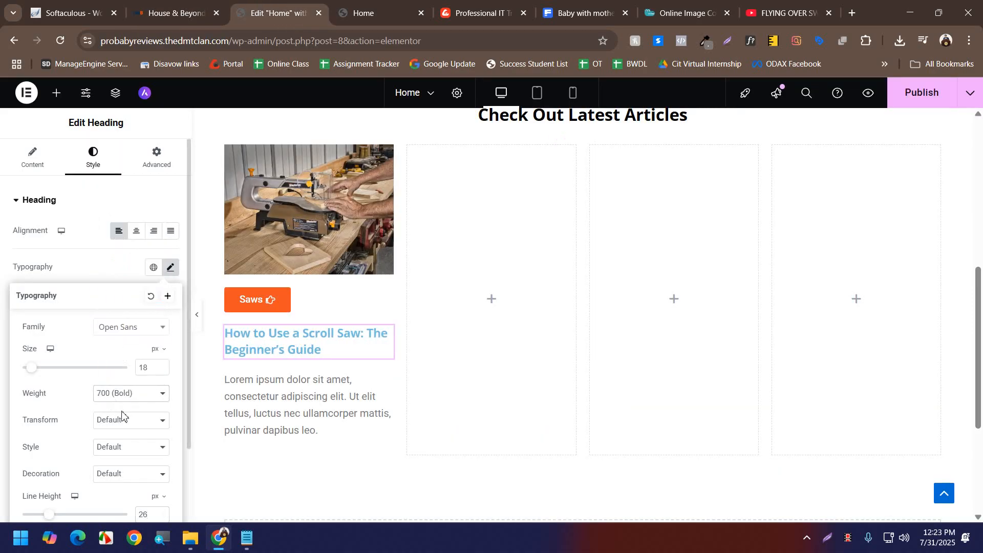
click(132, 268)
- Change the first card heading's text color to black
click(171, 411)
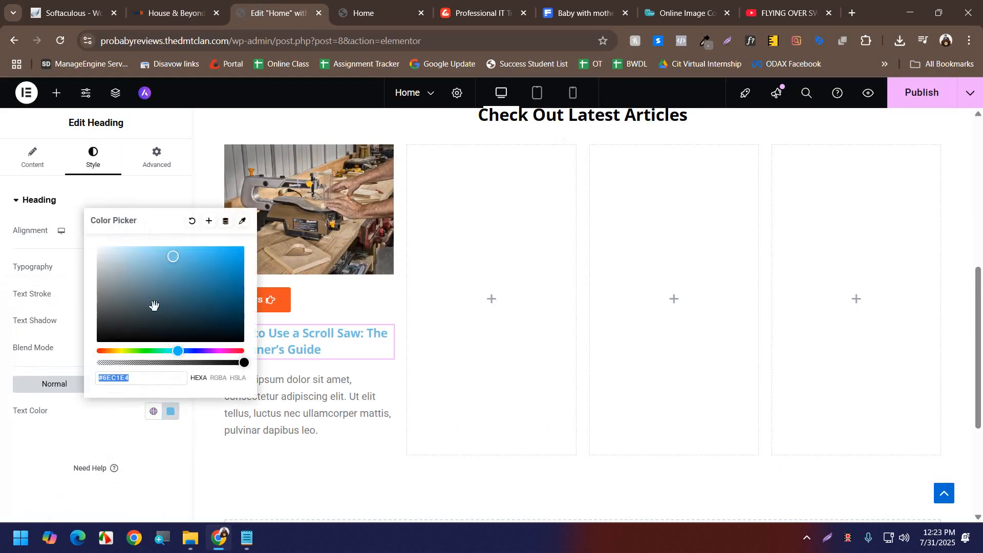
drag(154, 306, 48, 388)
click(49, 456)
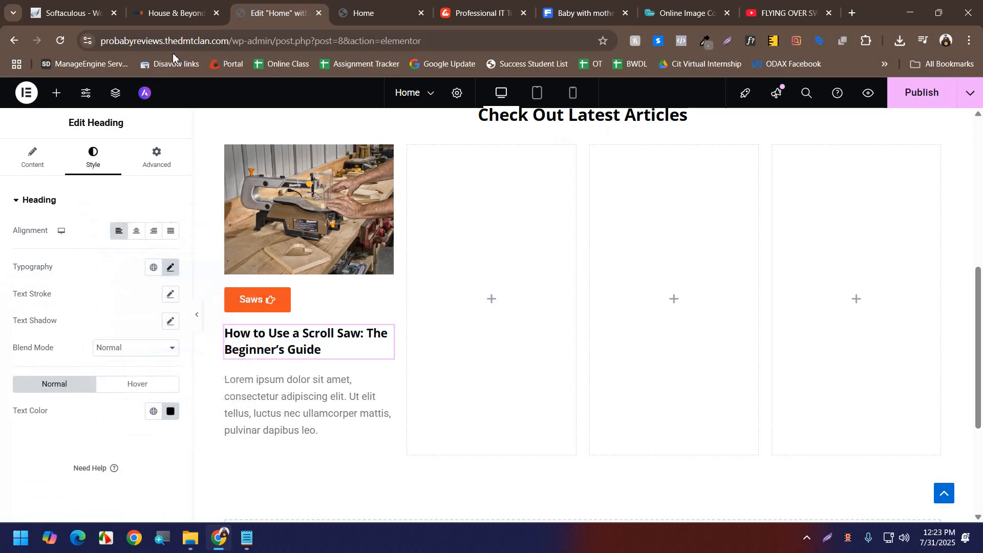
- Exit WhatFont on the House & Beyond homepage and copy the full excerpt beneath the scroll saw article's title
click(174, 13)
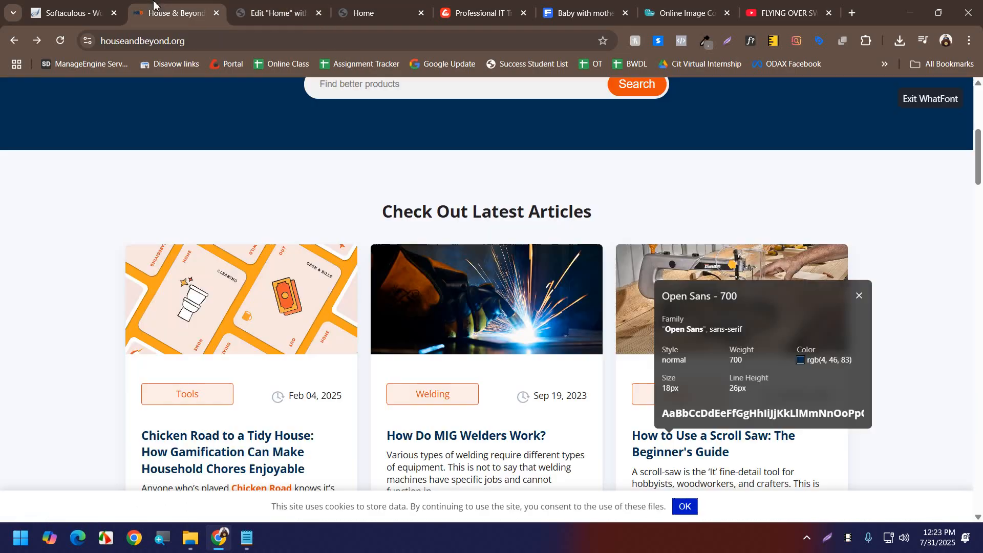
click(859, 298)
scroll(761, 287, down, 2)
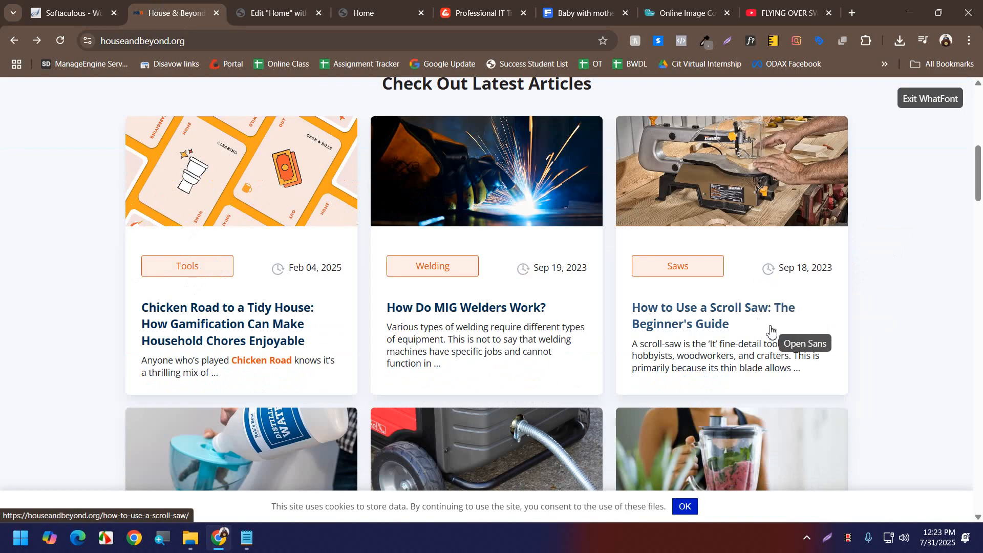
click(754, 41)
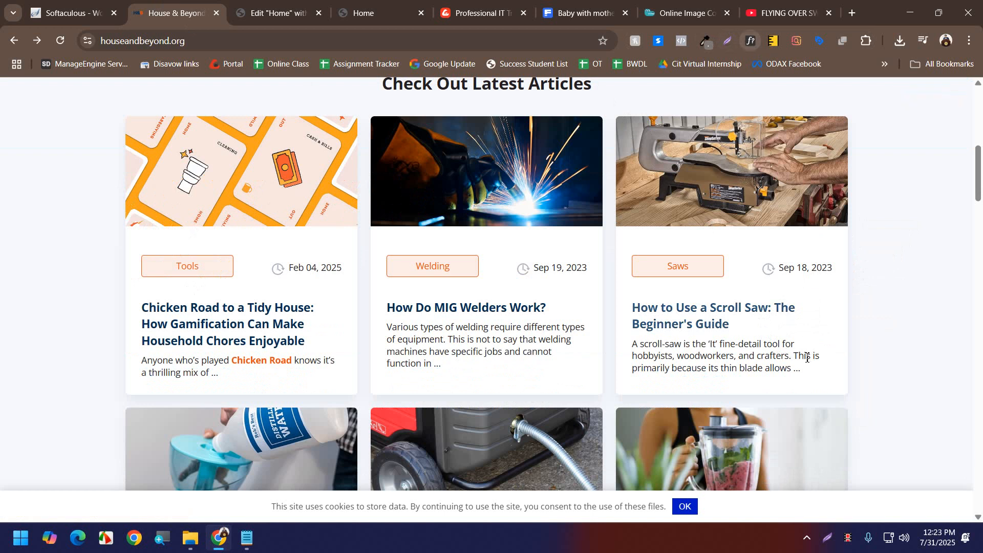
drag(634, 343, 805, 375)
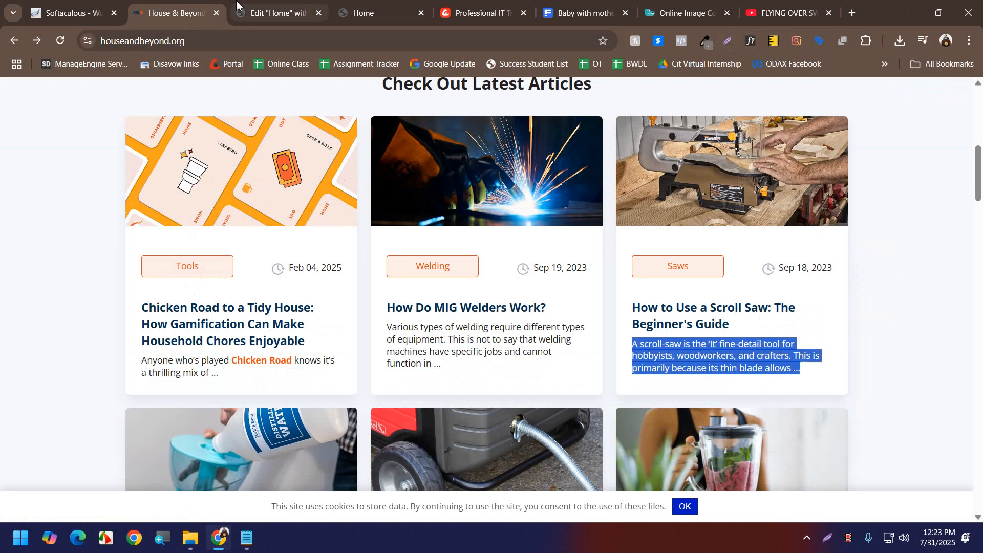
- Replace the first card's placeholder paragraph with the copied excerpt, from "A scroll-saw is" to "thin blade allows ...", without the source line
click(328, 11)
click(381, 399)
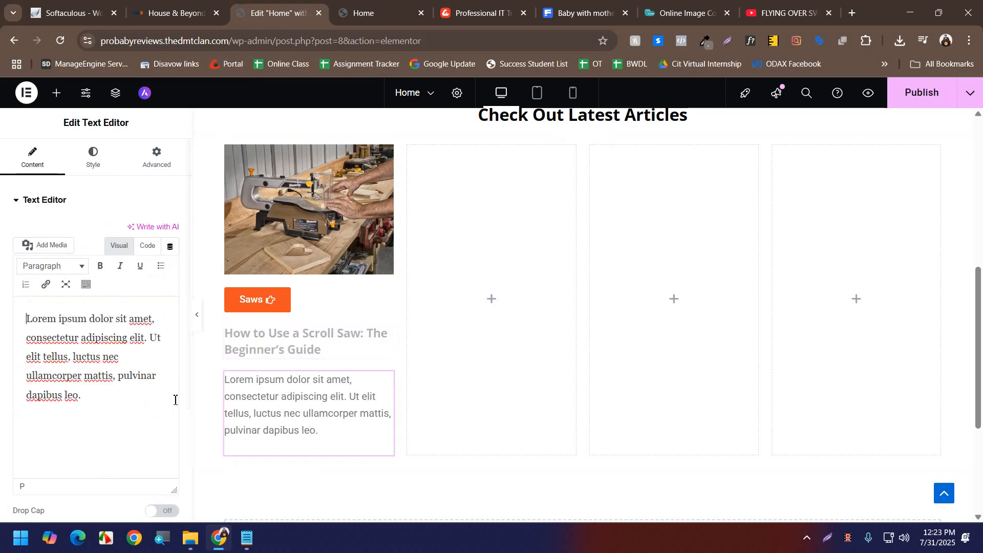
key(ctrl+a)
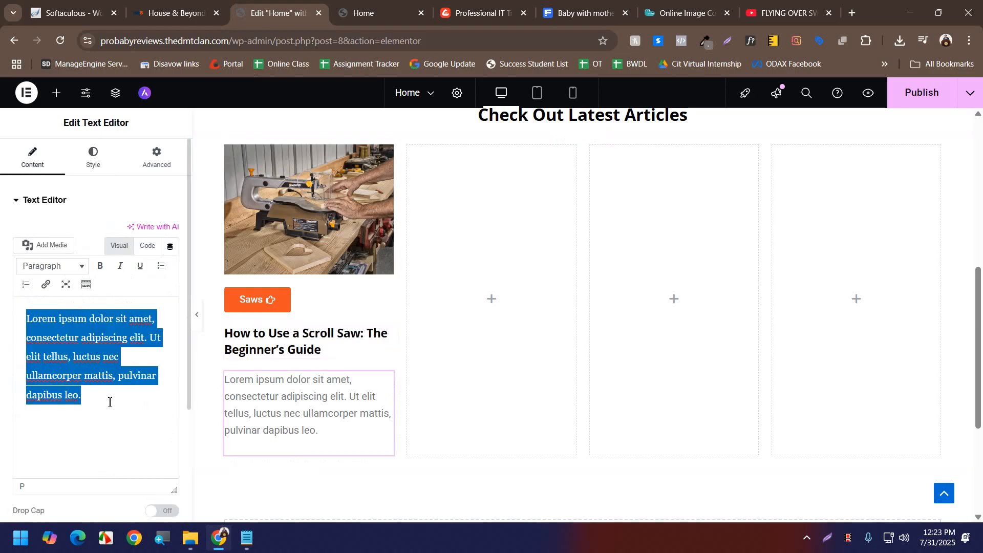
text(A scroll-saw is the ‘It’ fine-detail tool for hobbyists, woodworkers, and crafters. This is primarily because its thin blade allows ... Source: https://houseandbeyond.org)
drag(147, 435, 23, 409)
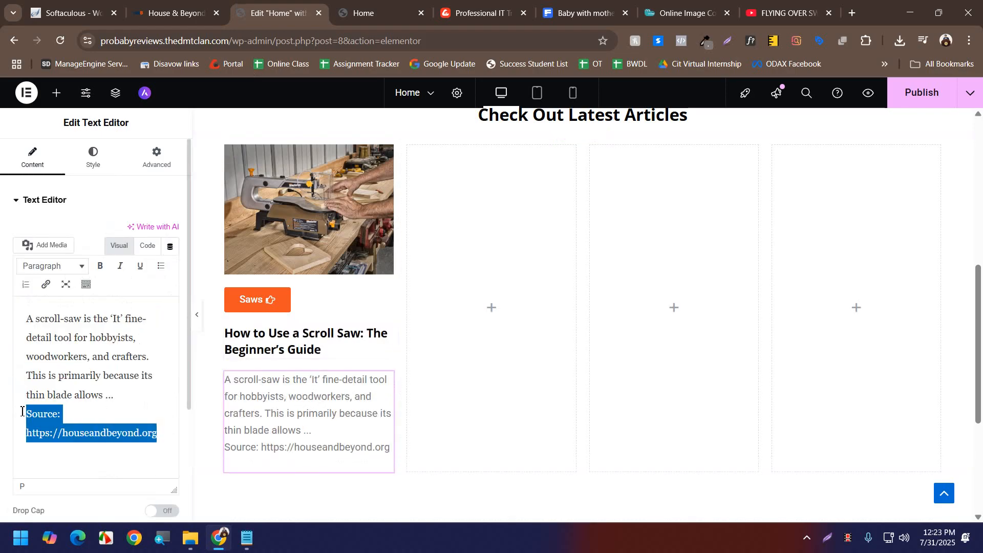
key(BackSpace)
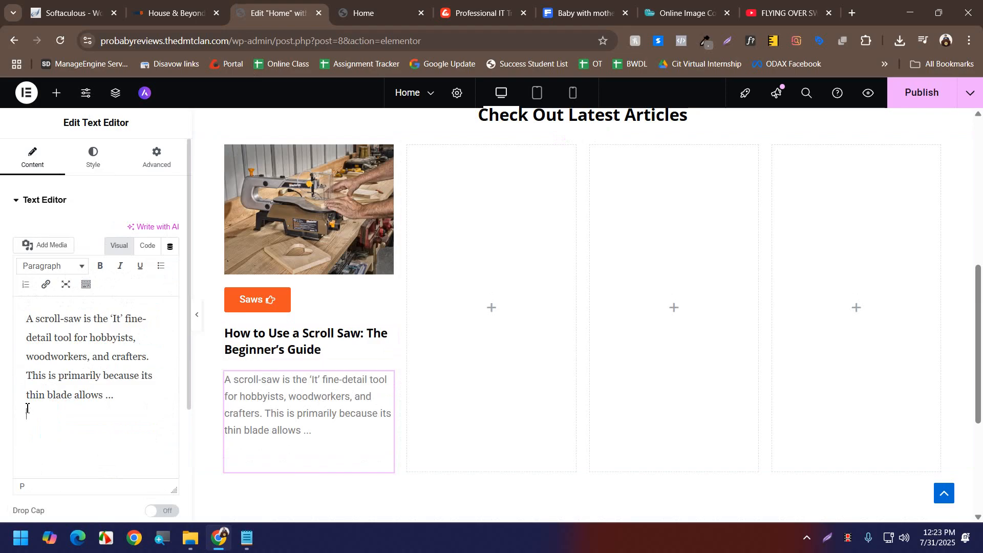
key(BackSpace)
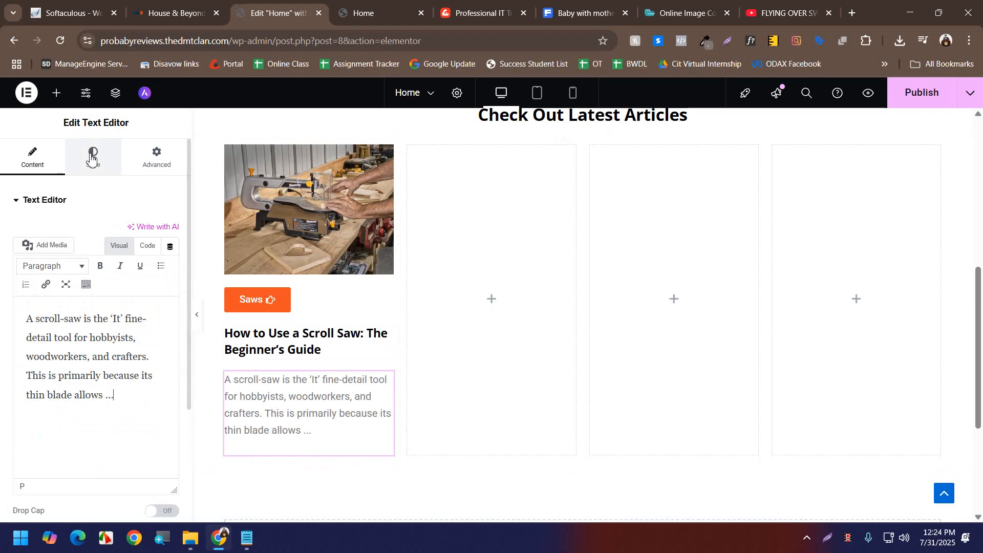
- Inspect the typography of the scroll saw article's excerpt on the House & Beyond homepage with WhatFont
click(171, 13)
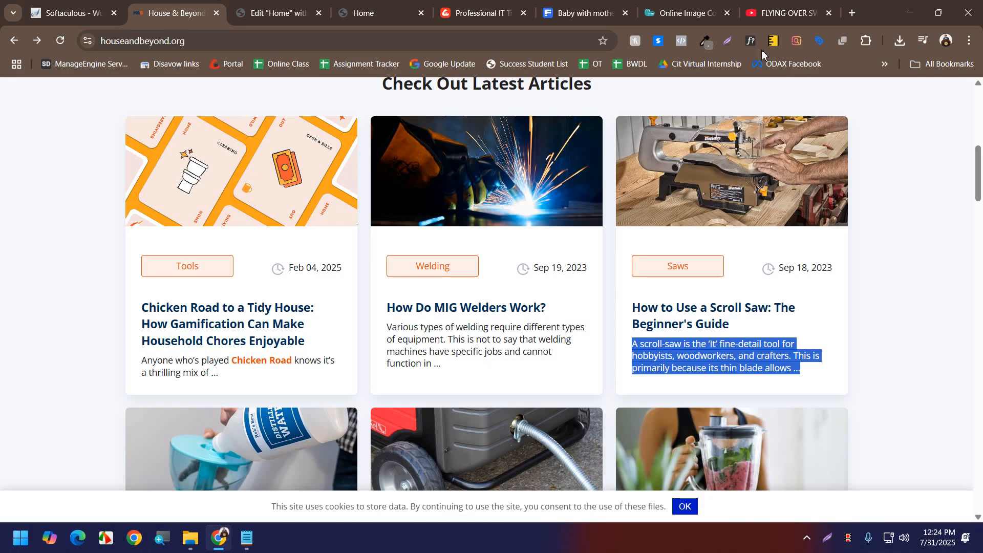
click(751, 41)
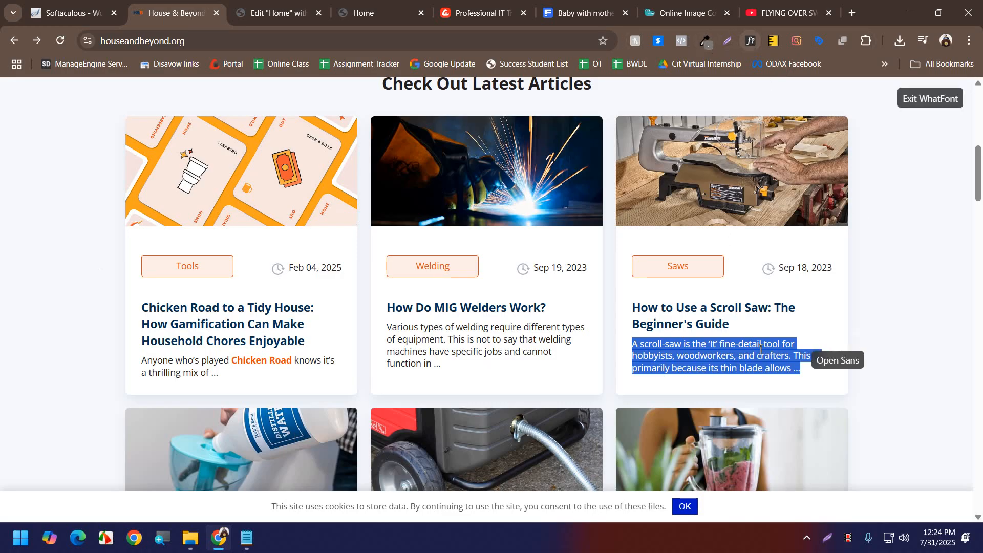
click(745, 353)
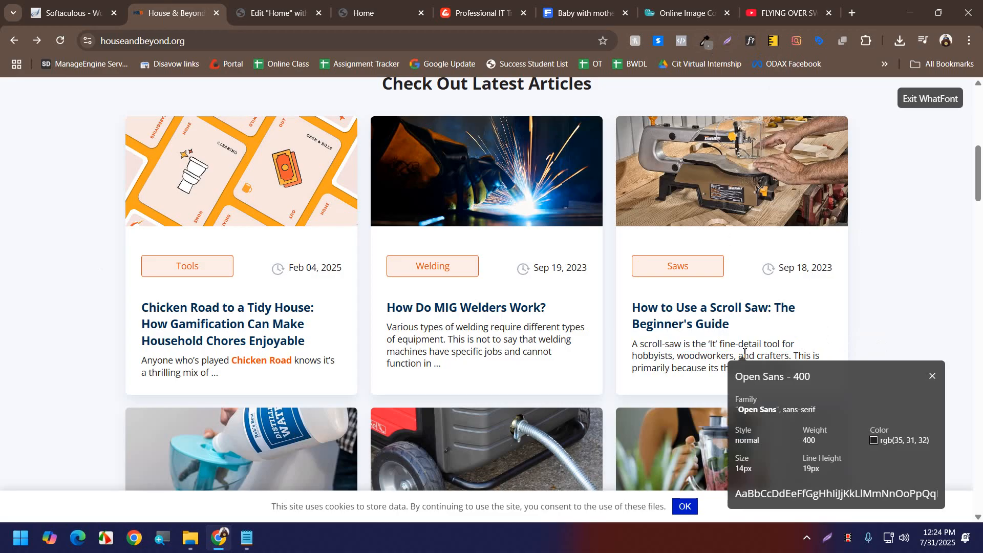
- Return to the Elementor editor and set the first card excerpt's font family to Open Sans
click(277, 13)
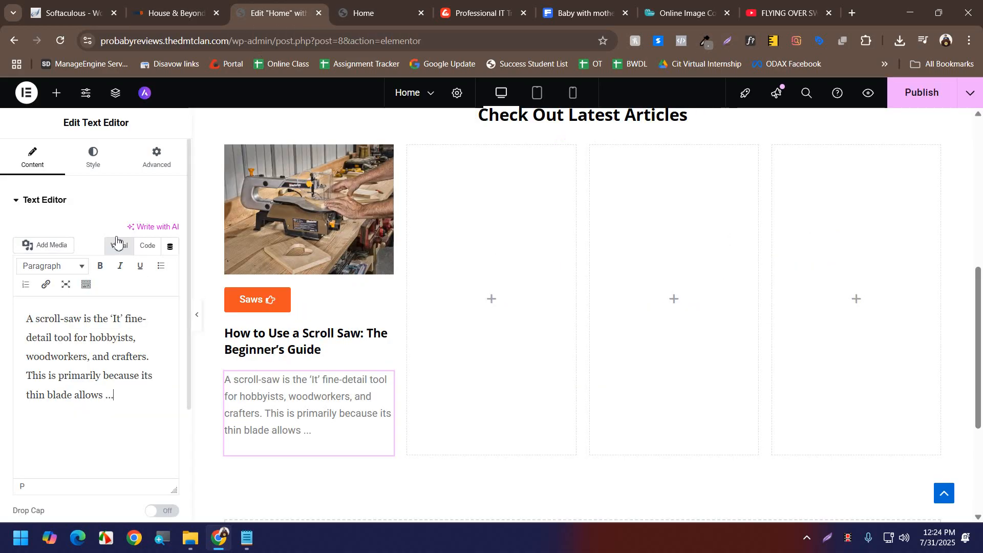
click(95, 158)
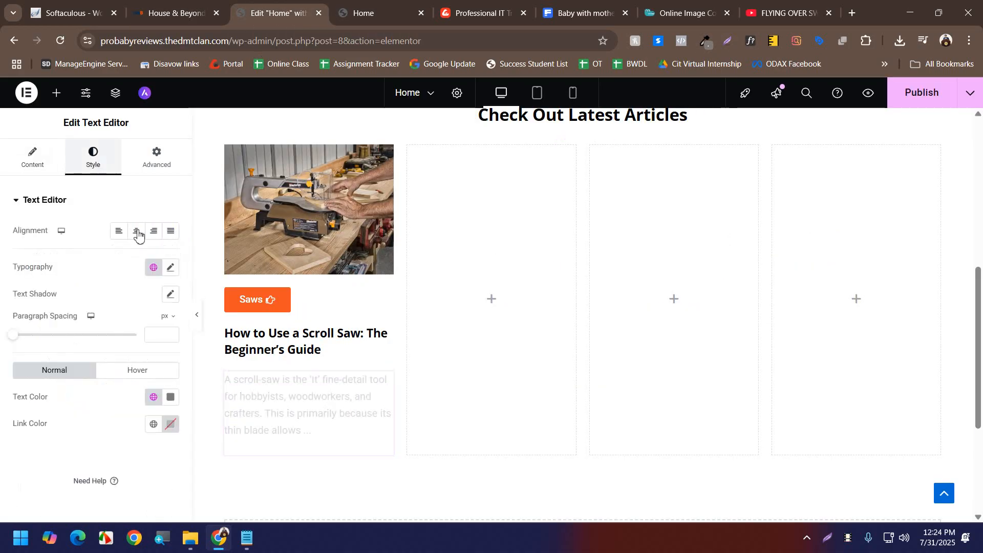
click(171, 269)
click(141, 332)
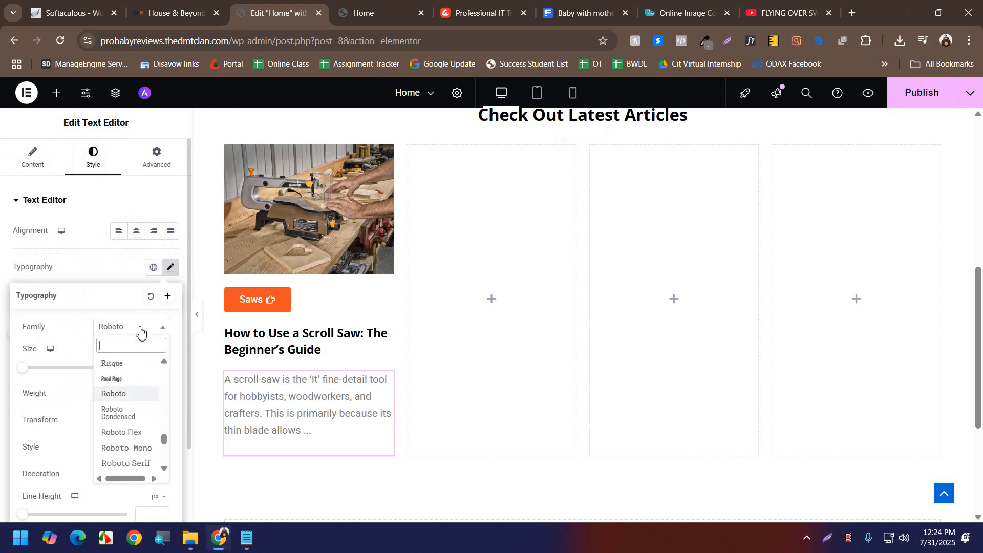
text(open)
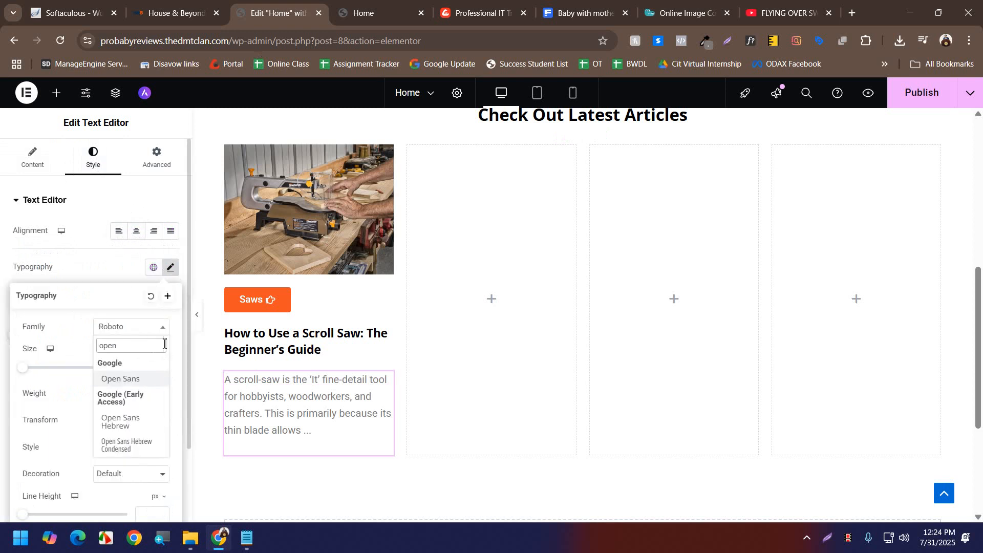
click(138, 382)
- Match the reference excerpt by setting the card excerpt's font size to 14 px and line height to 19 px
click(169, 7)
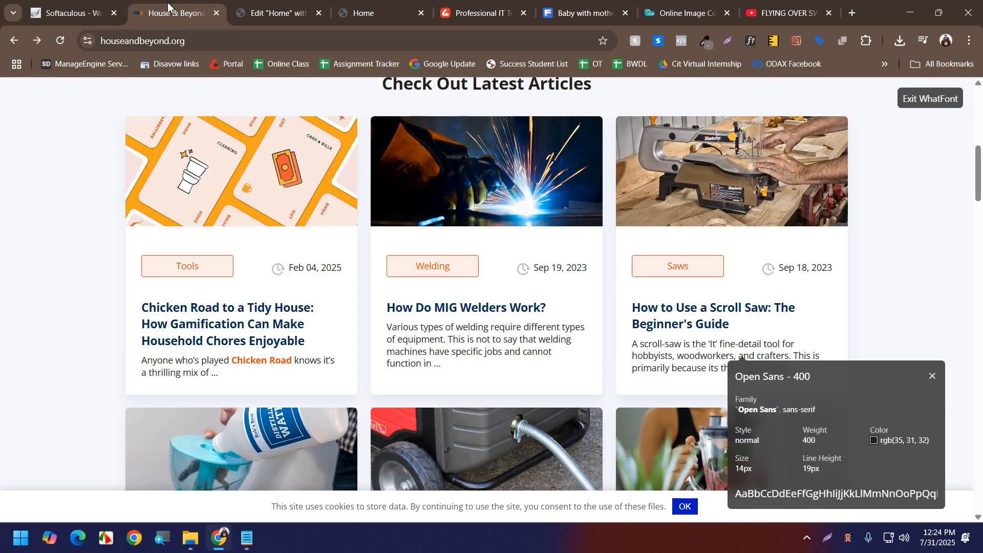
click(274, 11)
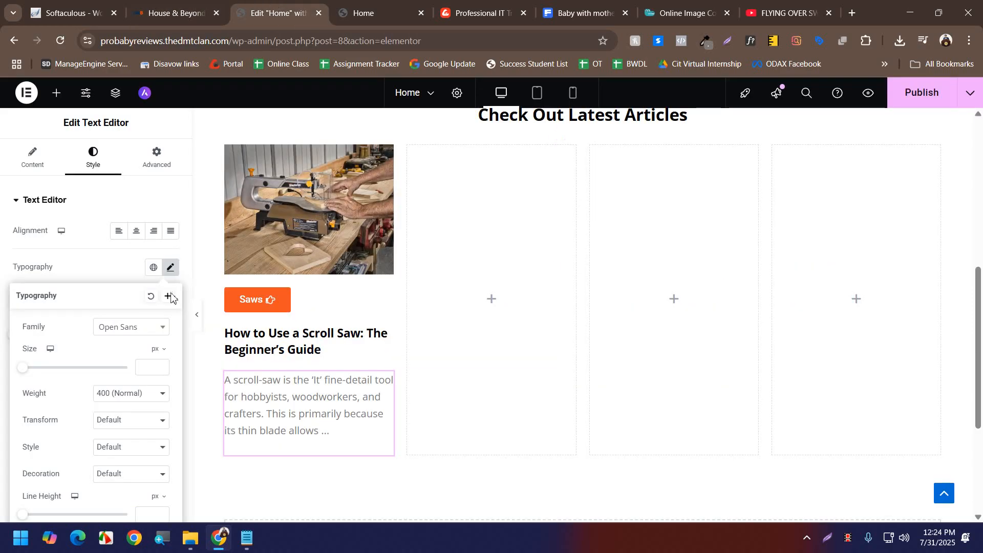
click(149, 367)
text(14)
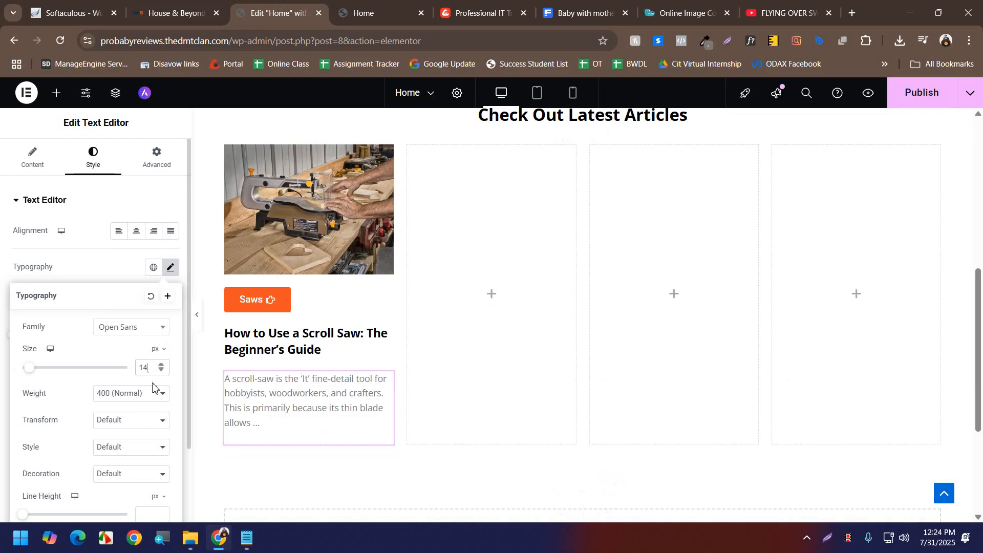
scroll(146, 464, down, 1)
text(19)
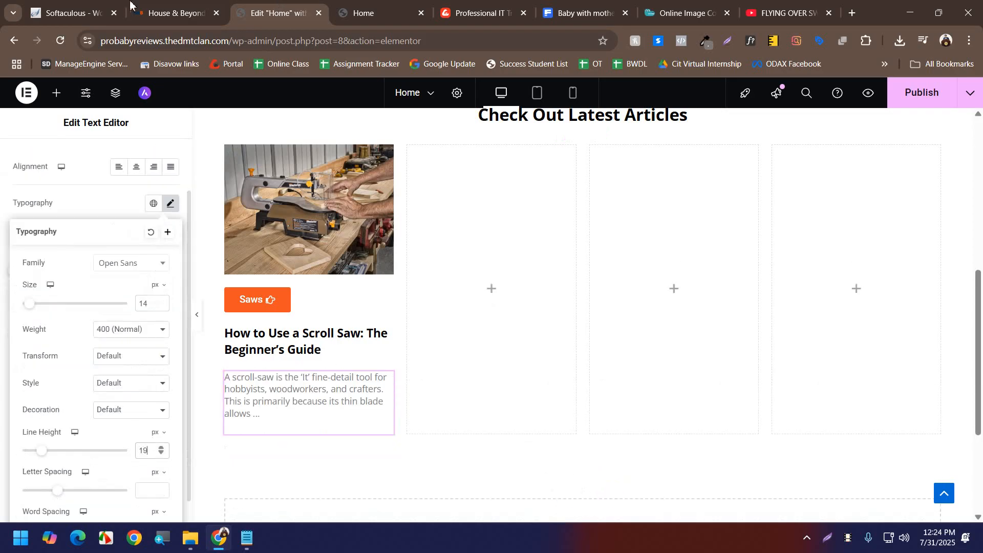
- Compare the card excerpt with the House & Beyond reference and close the WhatFont details there
click(162, 5)
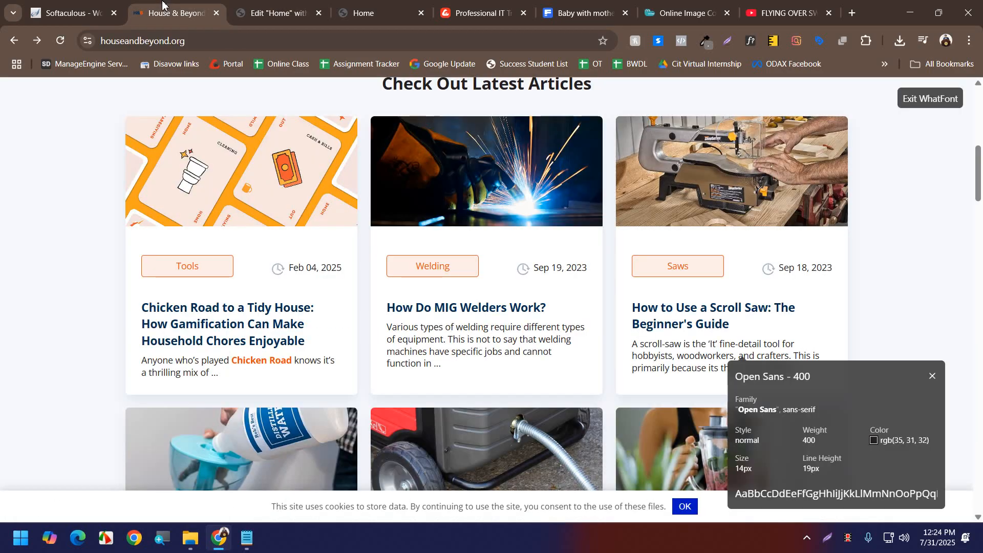
click(262, 7)
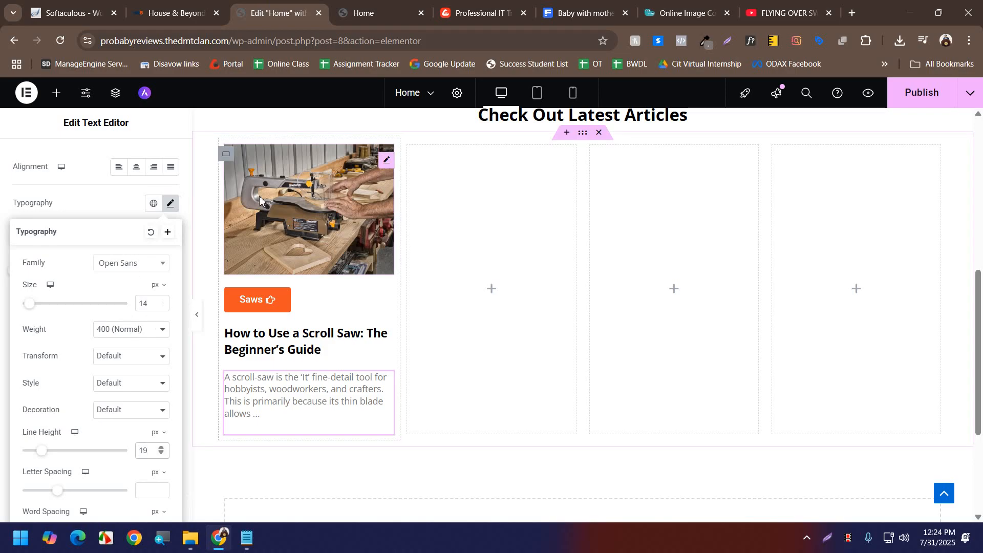
click(172, 13)
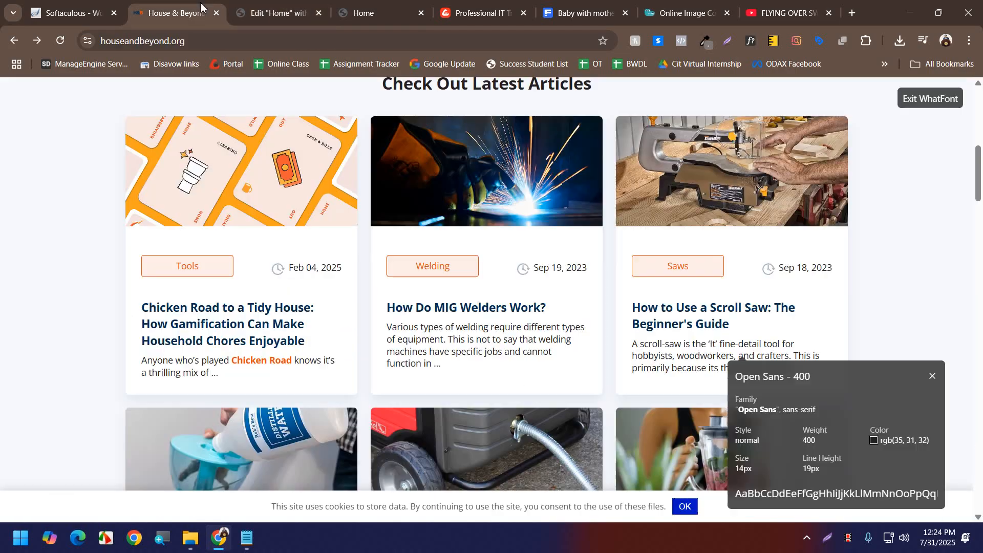
click(933, 378)
click(265, 4)
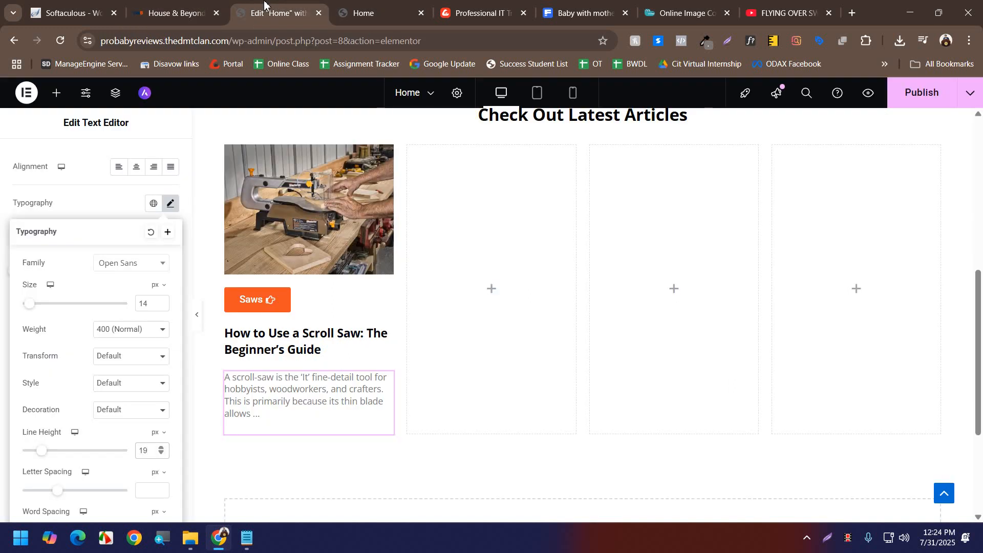
- Give the first card's container a 14 px border radius on all corners and a default box shadow
click(226, 154)
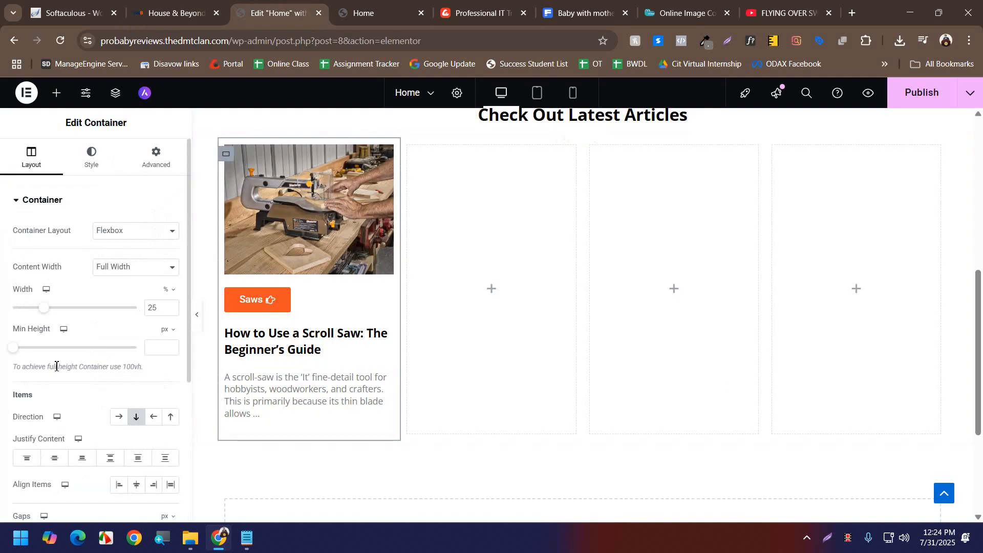
click(90, 159)
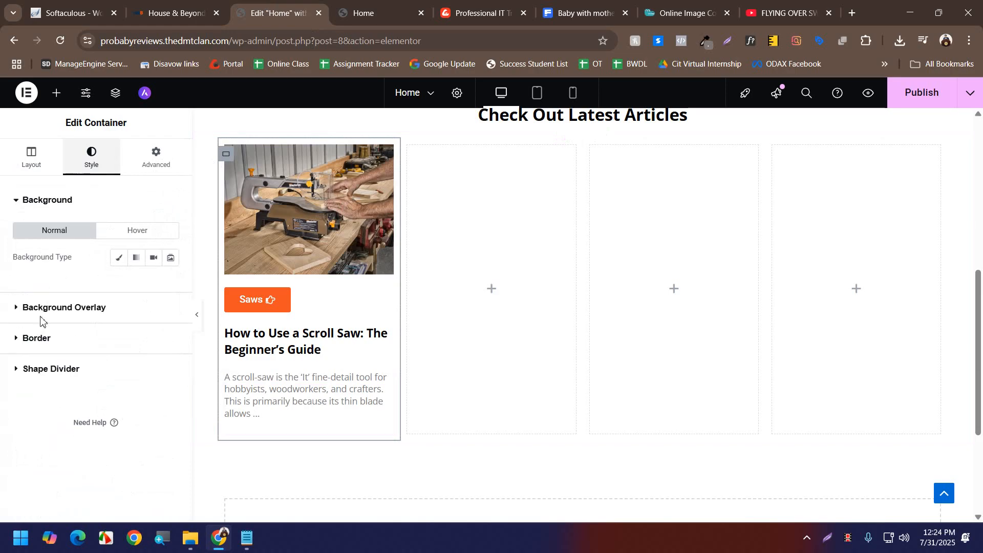
click(23, 308)
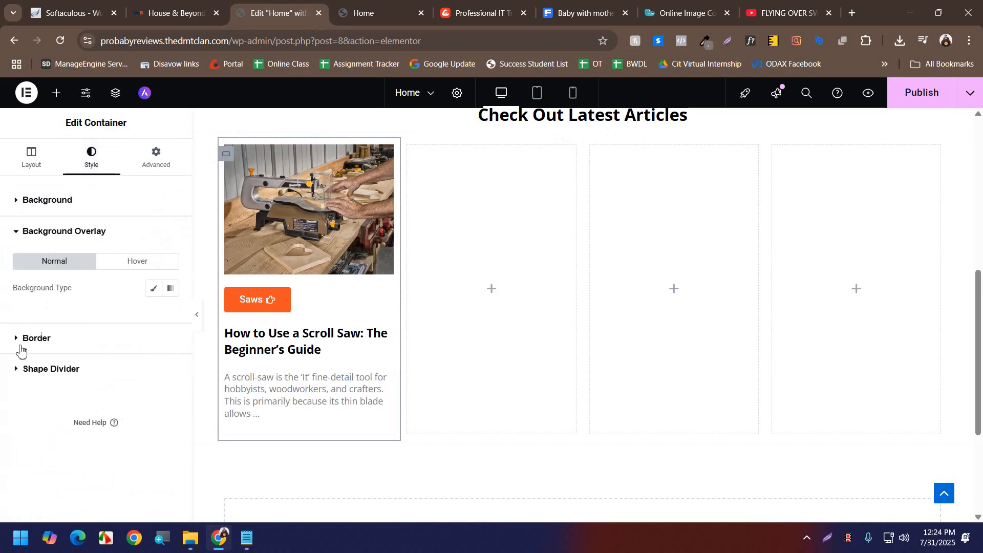
click(19, 348)
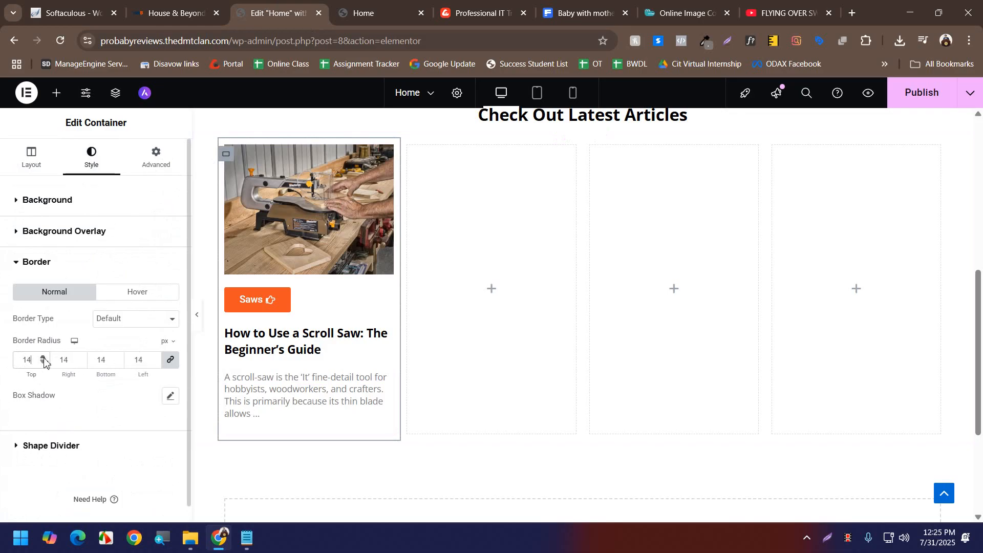
click(172, 401)
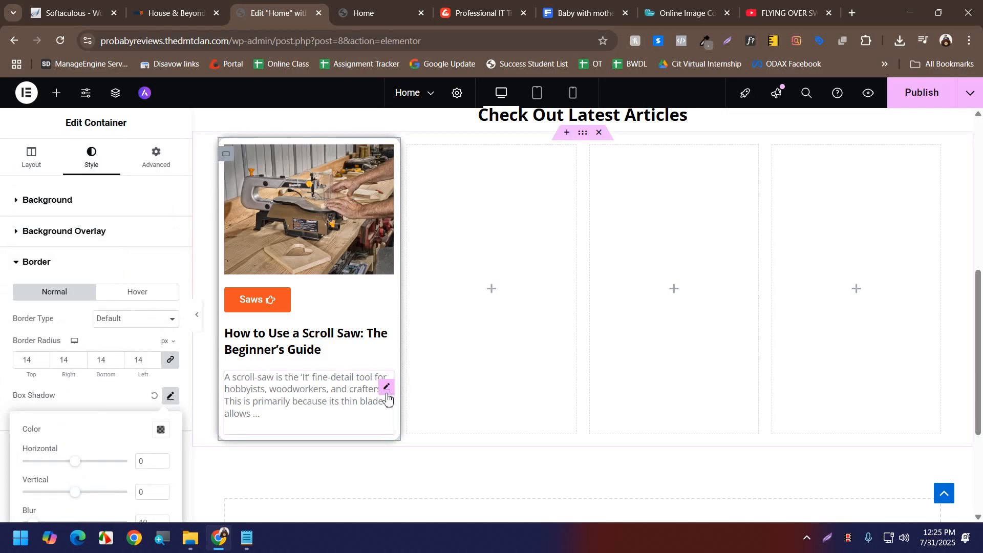
- Move the first card's excerpt closer to its heading by setting only its top margin to -11 px
click(386, 395)
click(157, 158)
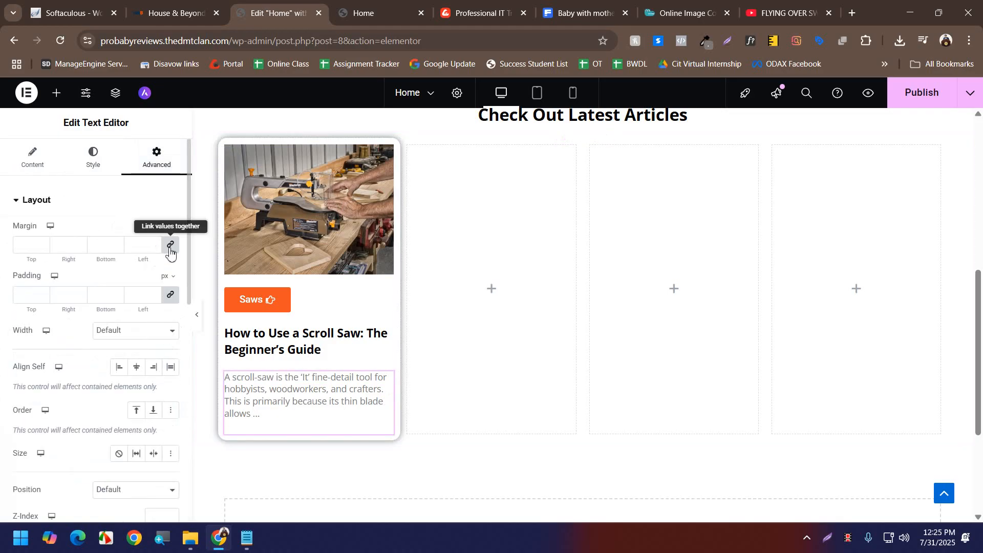
click(42, 242)
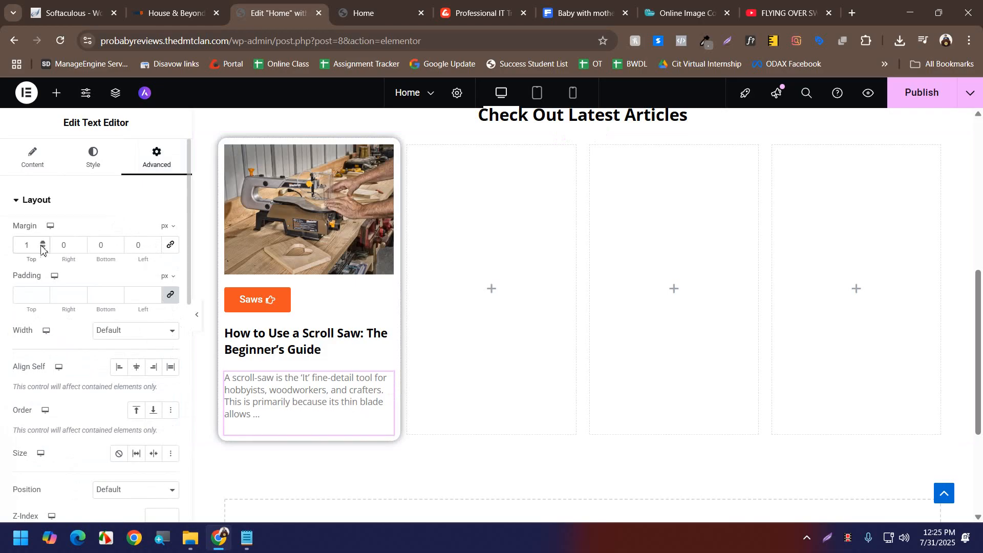
click(41, 249)
click(41, 248)
click(41, 249)
click(41, 248)
click(41, 249)
double_click(42, 248)
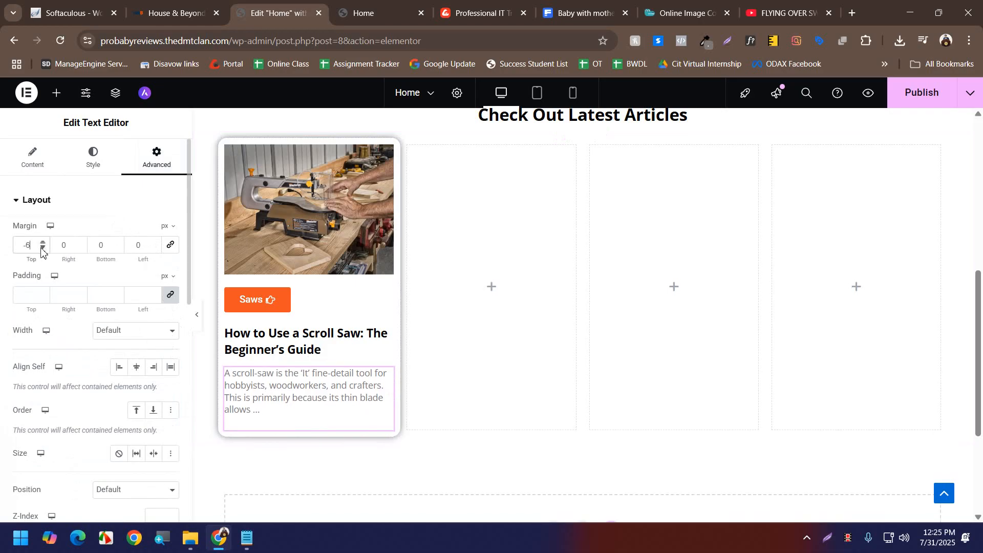
click(41, 248)
click(42, 248)
click(42, 249)
click(42, 248)
click(41, 248)
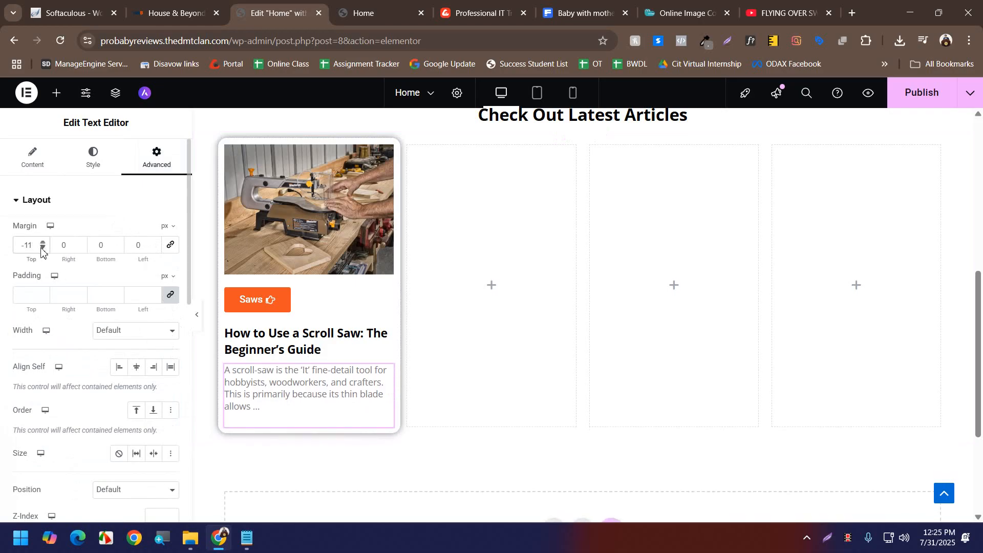
- Set the top margin of the first card's heading to -4 px, leaving the other sides at 0
click(386, 340)
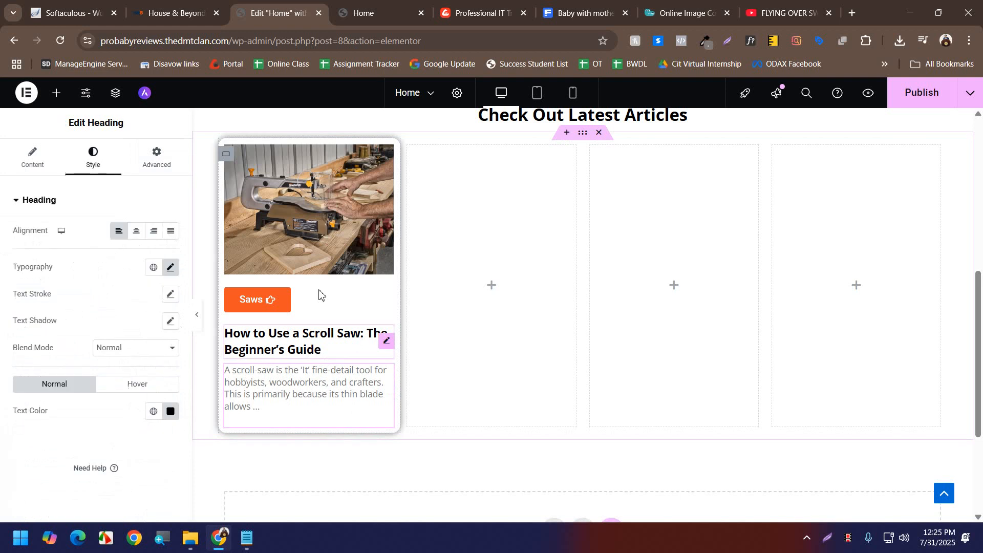
click(182, 170)
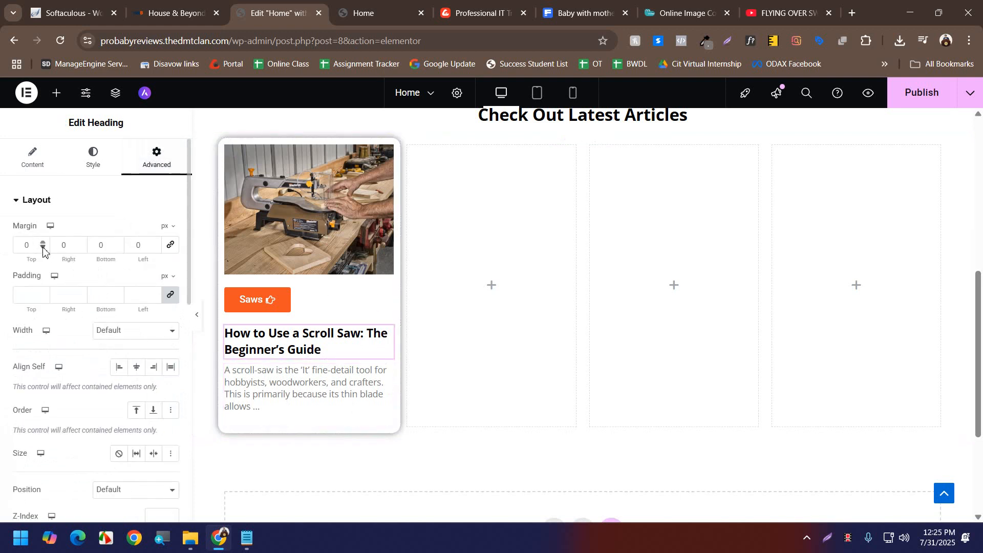
click(43, 242)
click(44, 248)
click(43, 248)
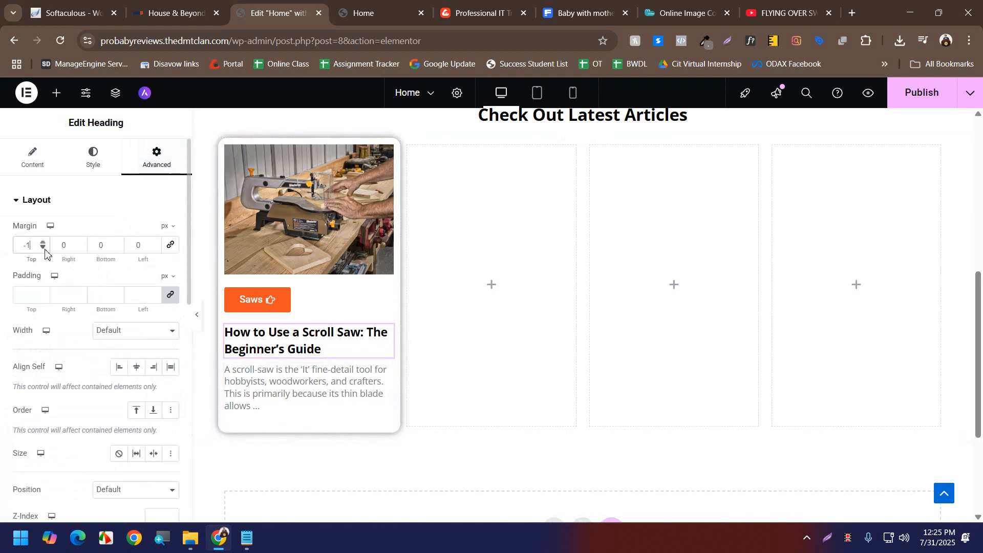
click(44, 249)
click(44, 248)
click(44, 249)
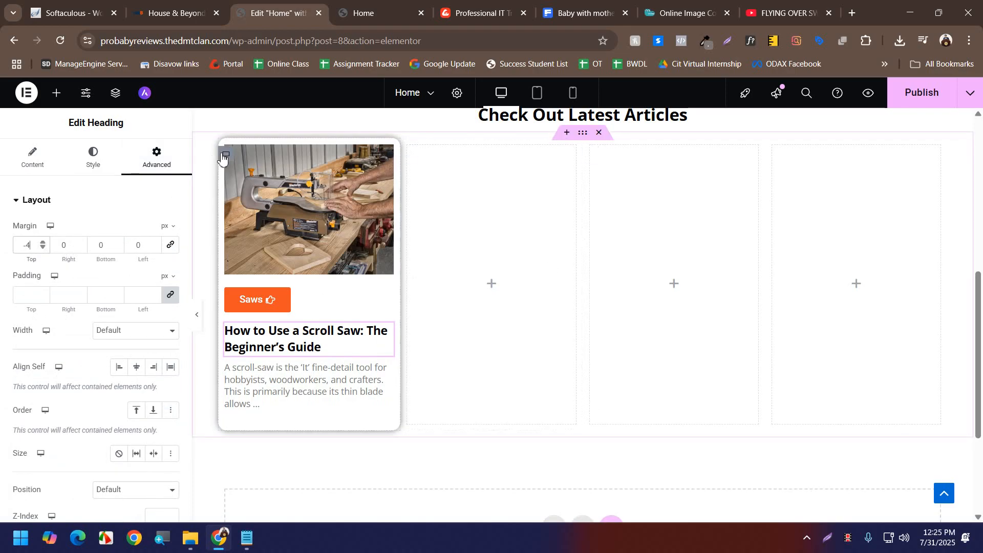
- Set the first card container's margin to 10 px on all sides
click(224, 155)
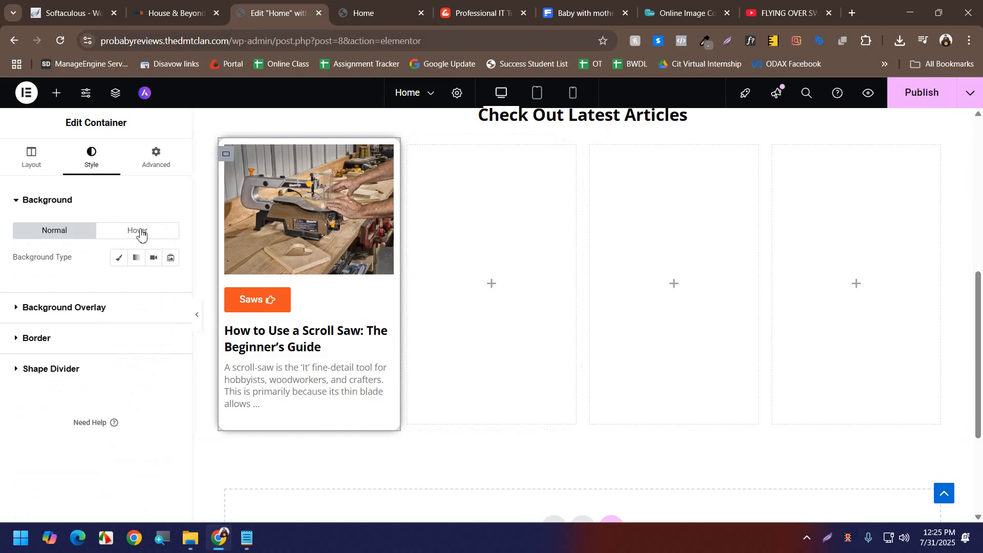
click(158, 152)
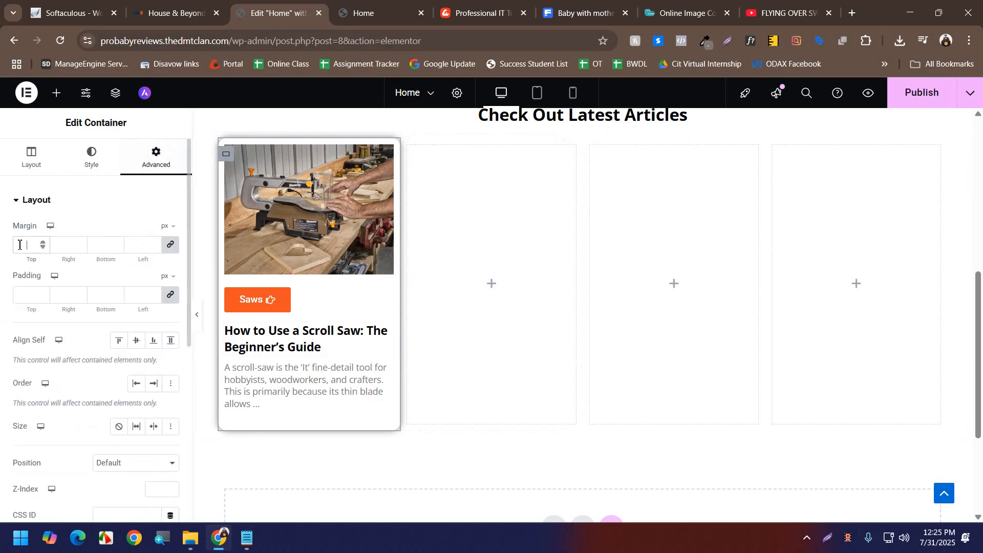
text(10)
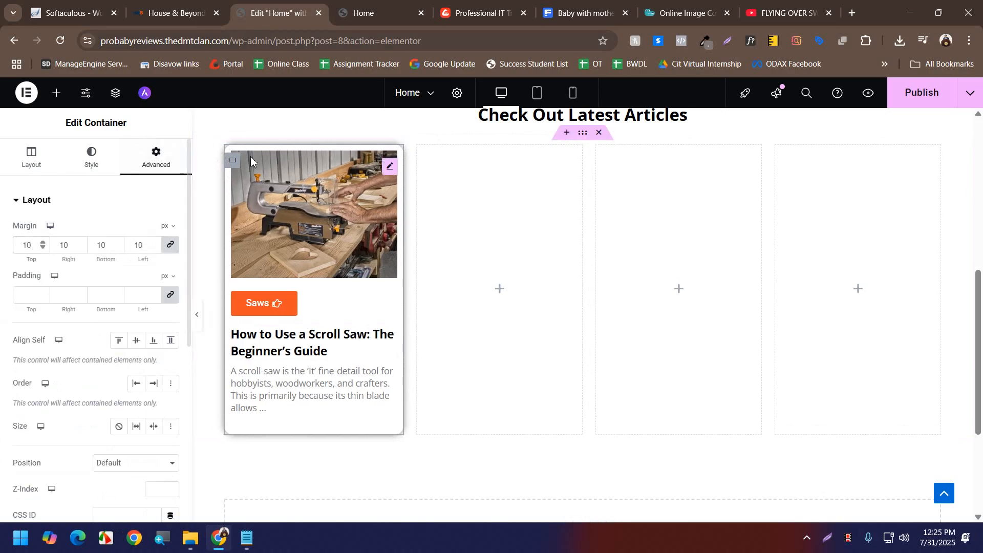
- Duplicate the finished scroll saw card to make three cards and delete the empty container beside the third
right_click(231, 162)
click(260, 197)
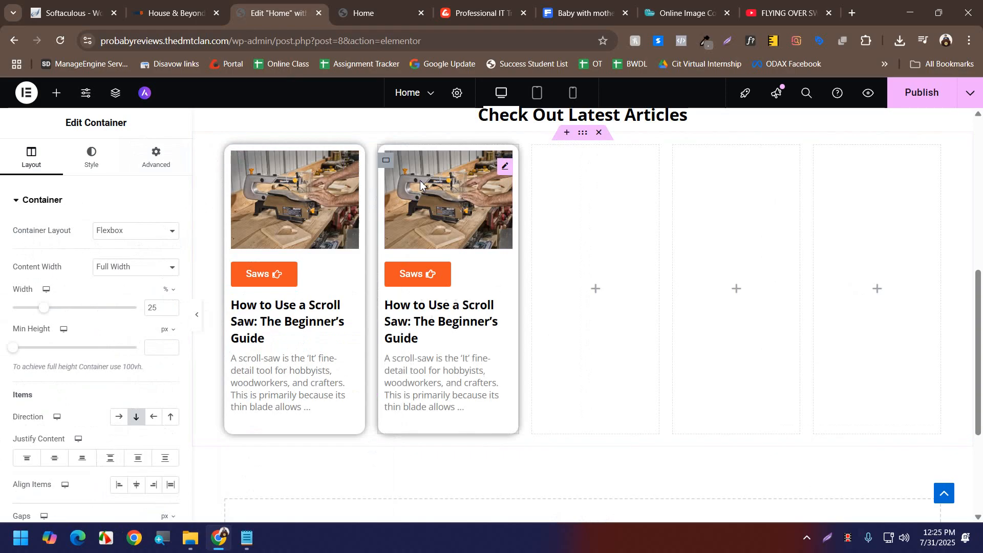
right_click(389, 163)
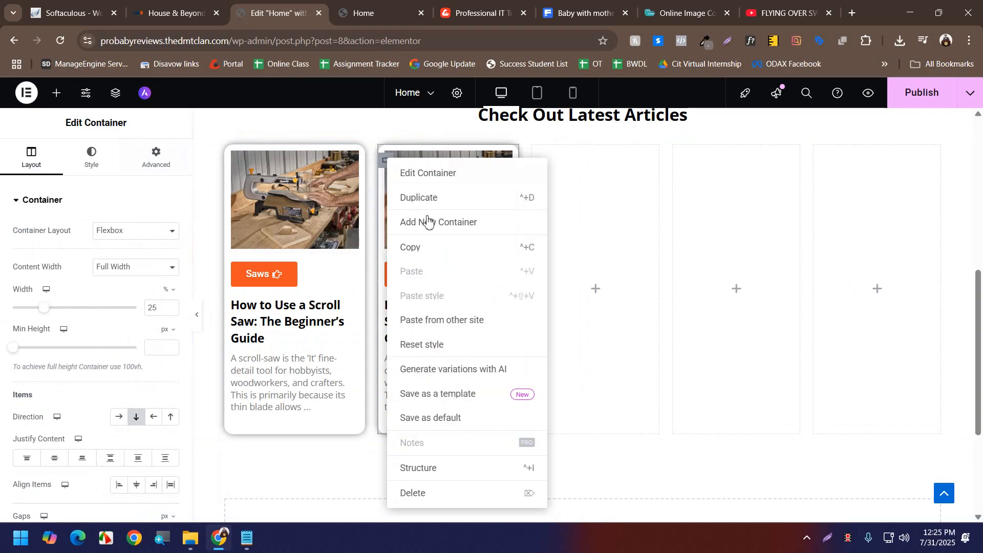
click(440, 198)
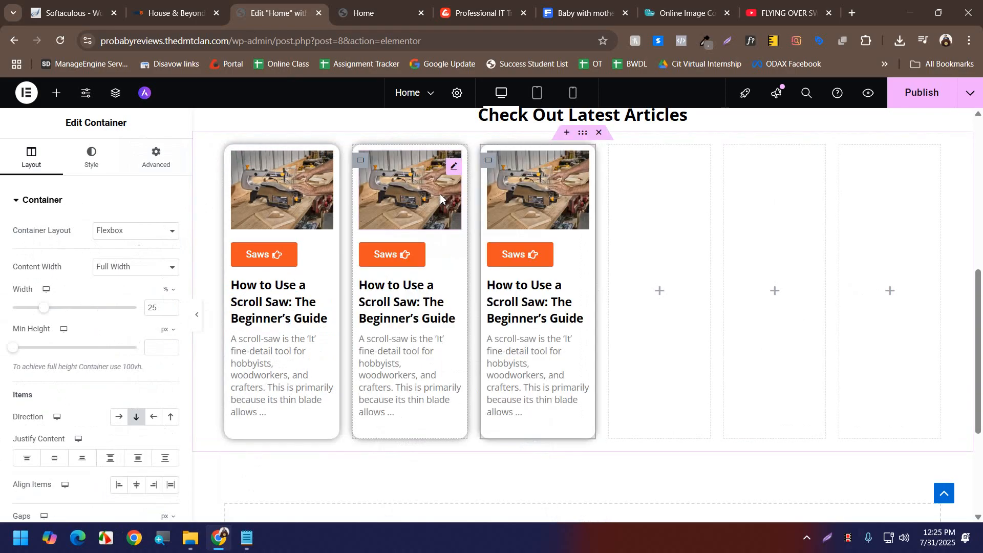
right_click(678, 288)
click(740, 505)
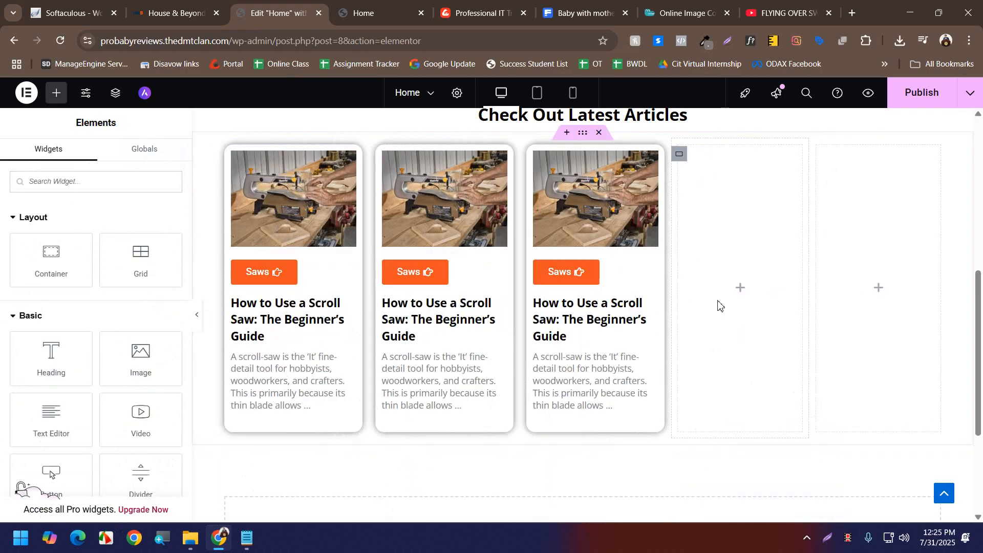
- Delete the two remaining empty containers beside the third scroll saw card
right_click(718, 303)
right_click(860, 300)
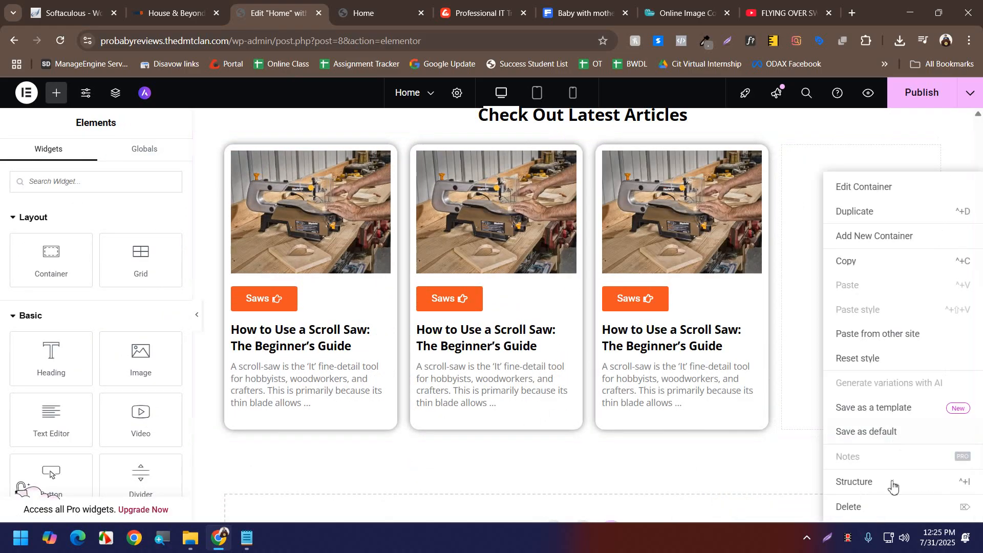
click(882, 508)
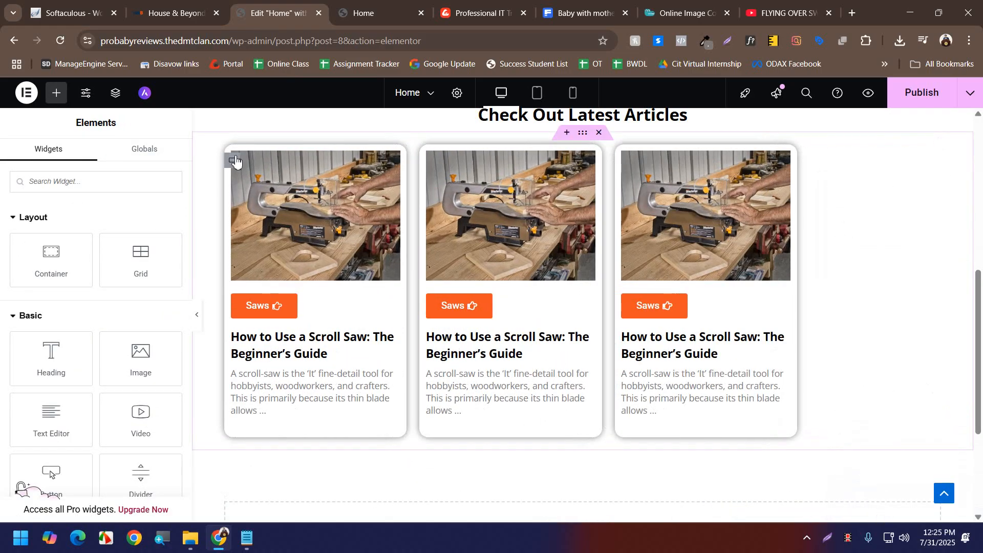
- Set the width of each of the three card containers to 33% and preview the row without the editing panel
click(233, 161)
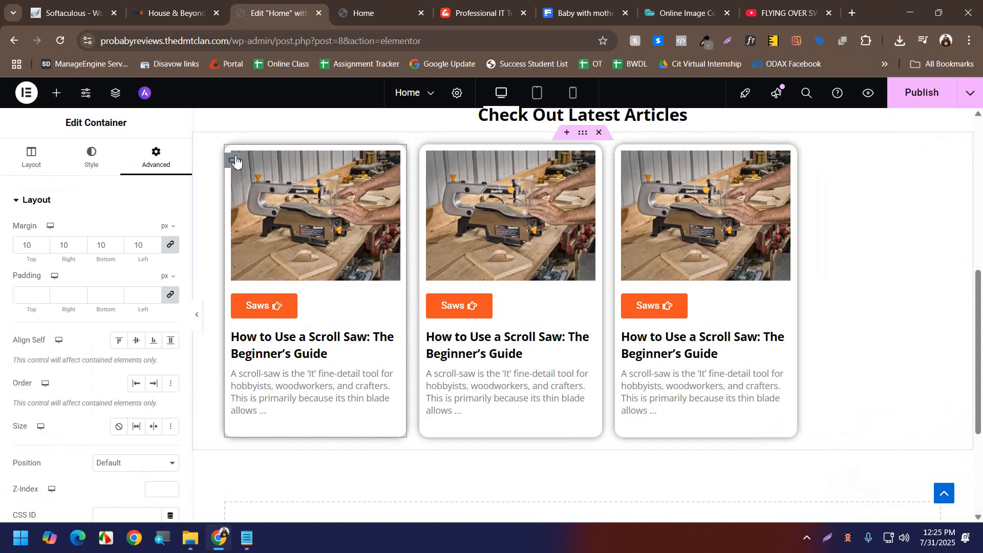
click(32, 157)
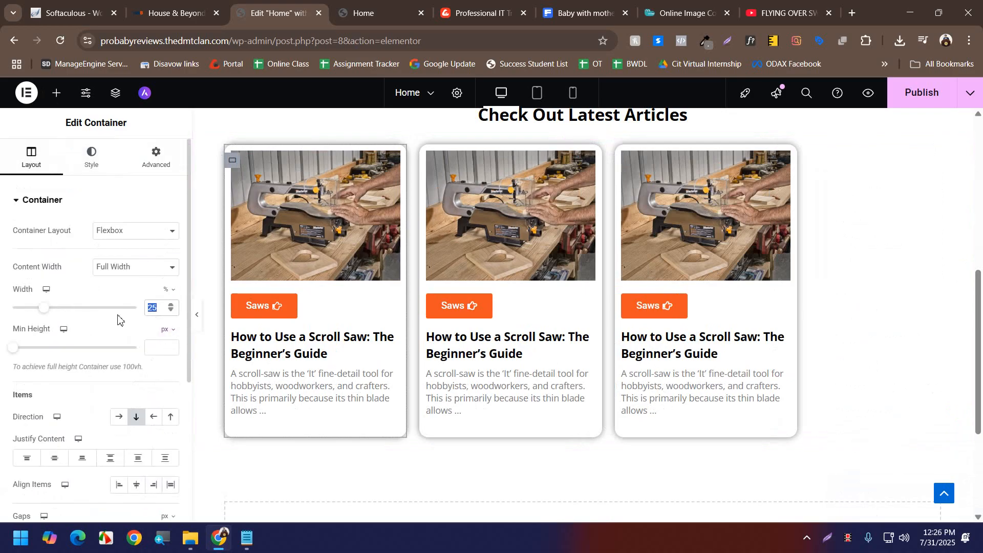
text(33)
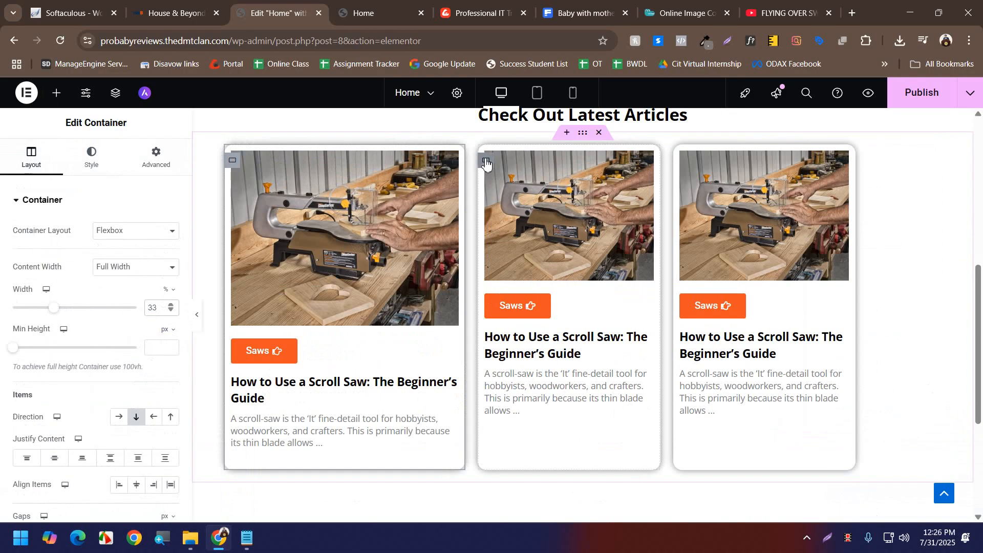
click(485, 159)
drag(160, 312, 112, 310)
text(33)
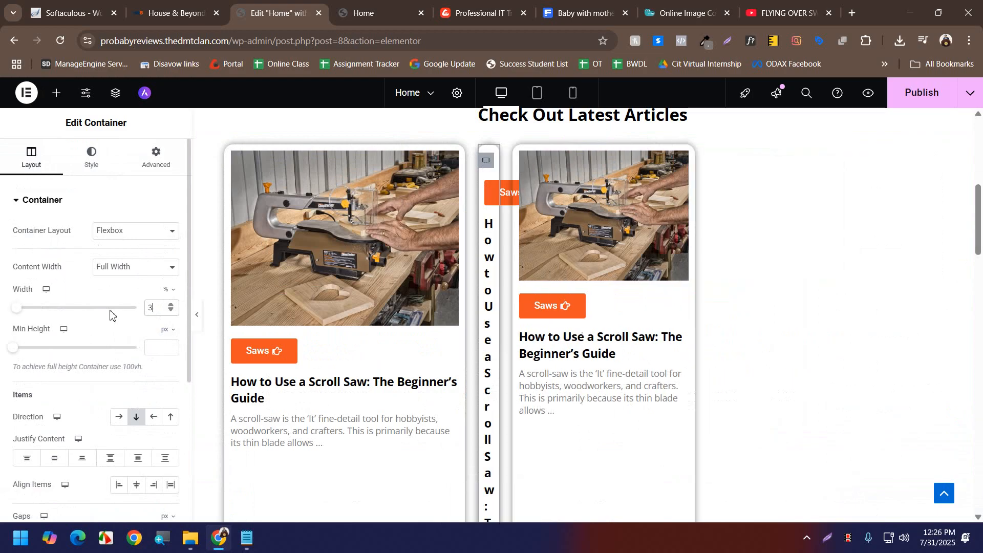
click(740, 160)
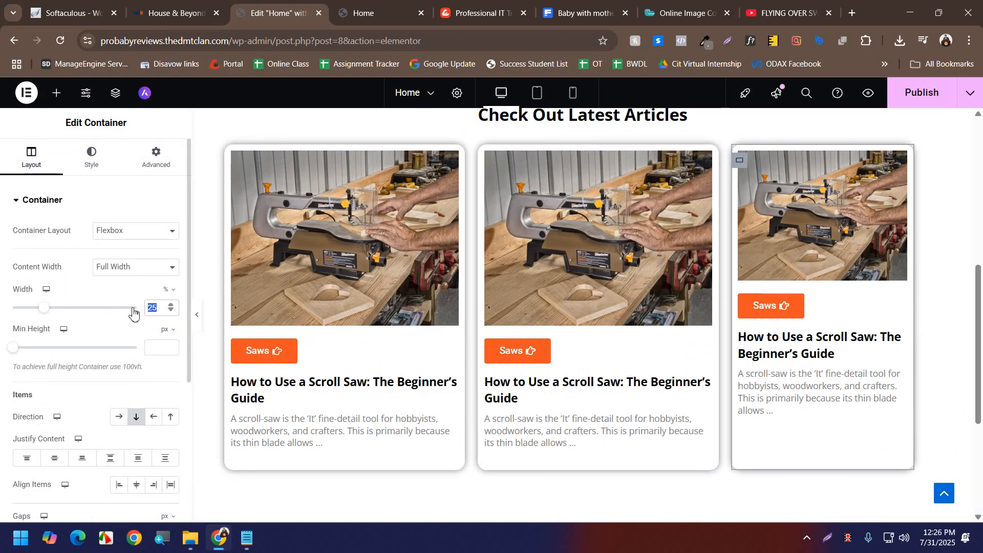
text(33)
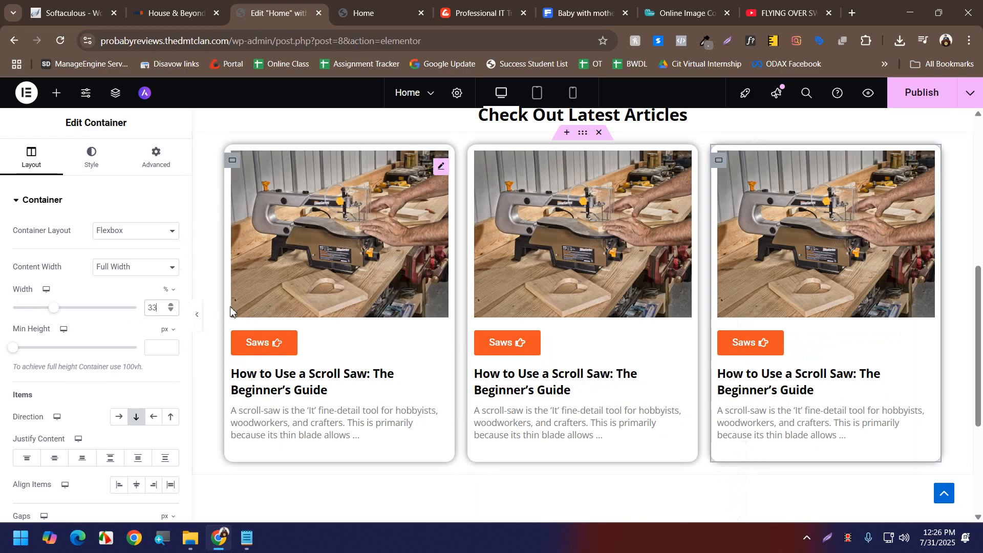
click(198, 316)
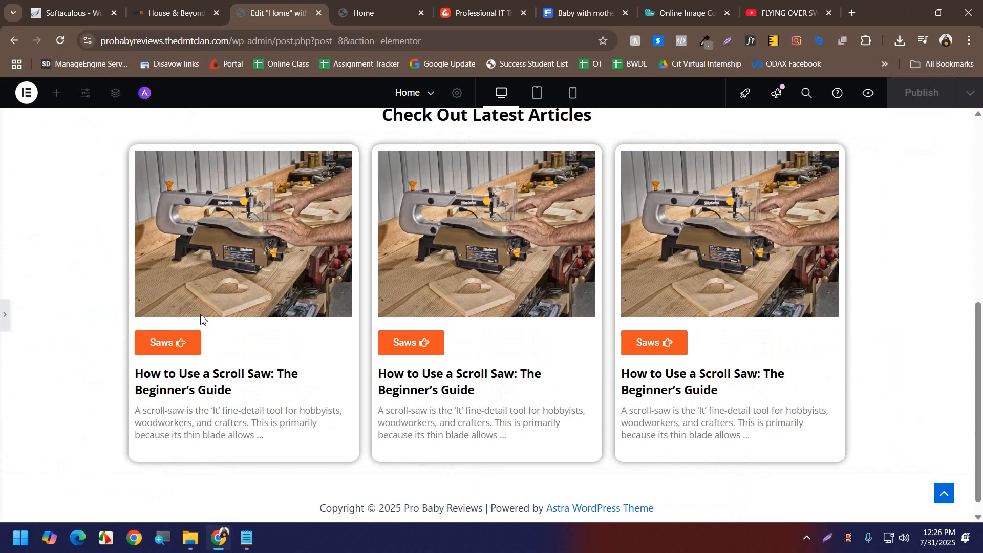
click(4, 322)
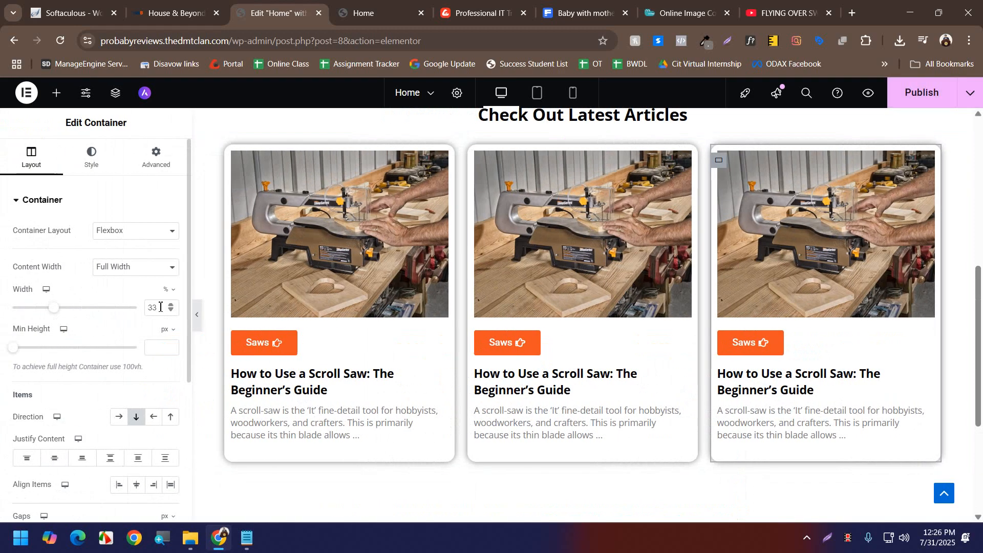
- Set the width of the third, second and first card containers to 30% each
drag(161, 307, 138, 308)
text(30)
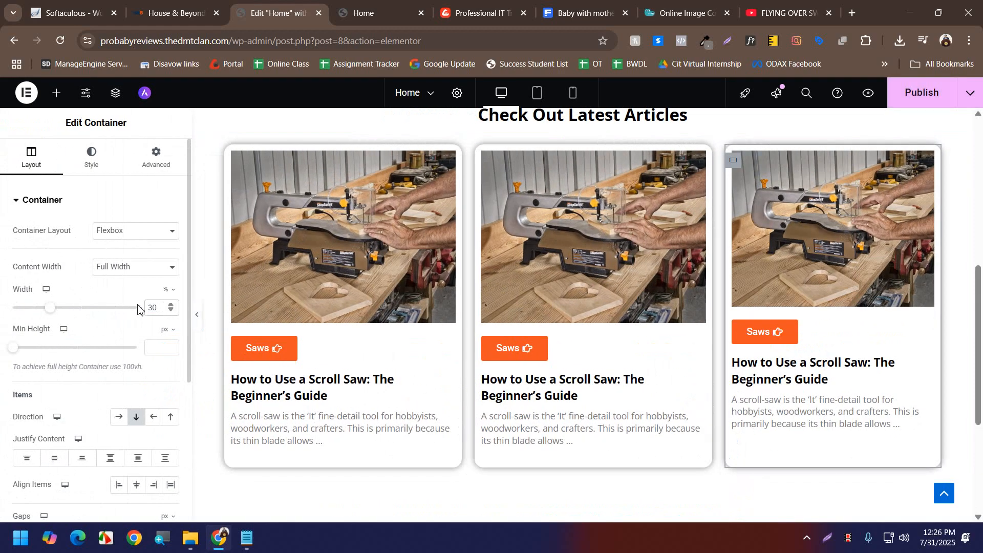
click(481, 163)
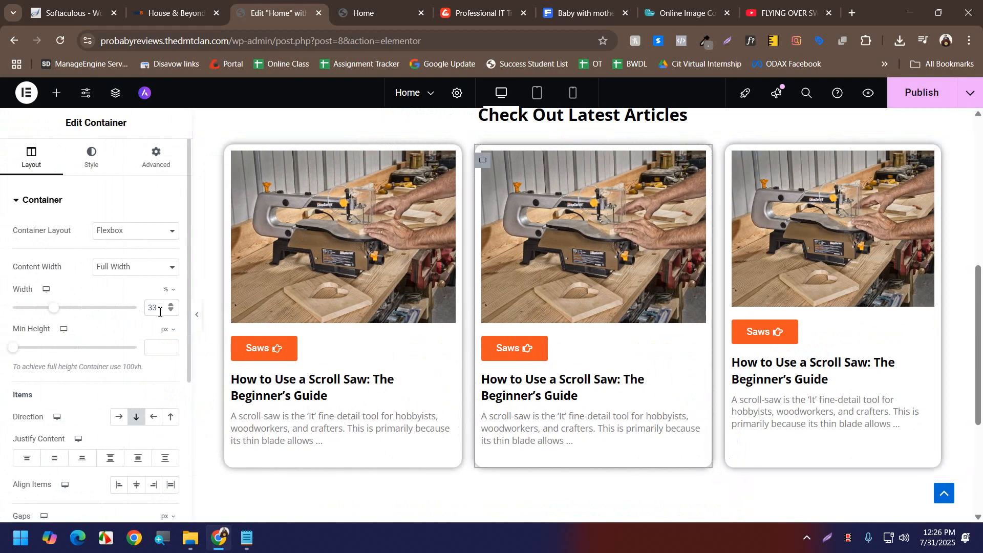
text(30)
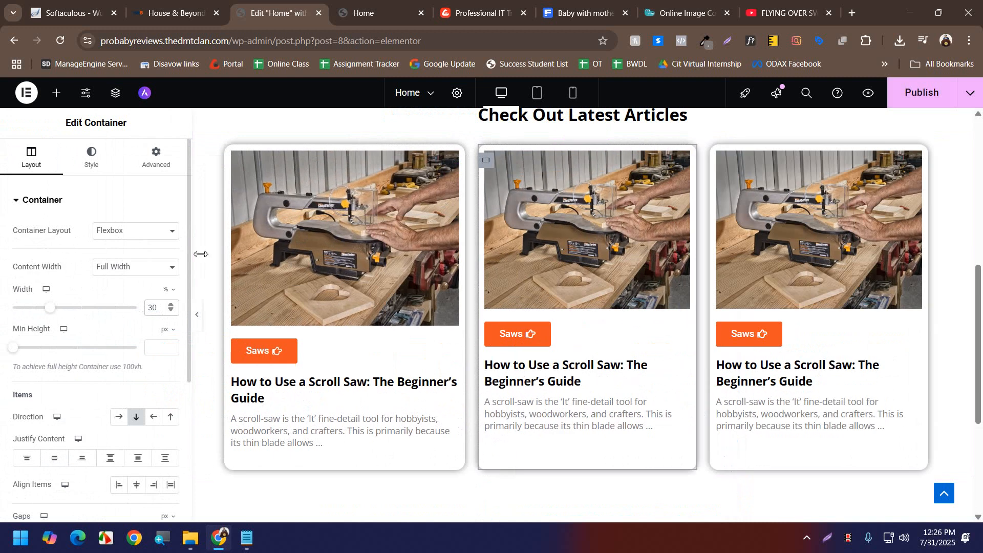
click(233, 163)
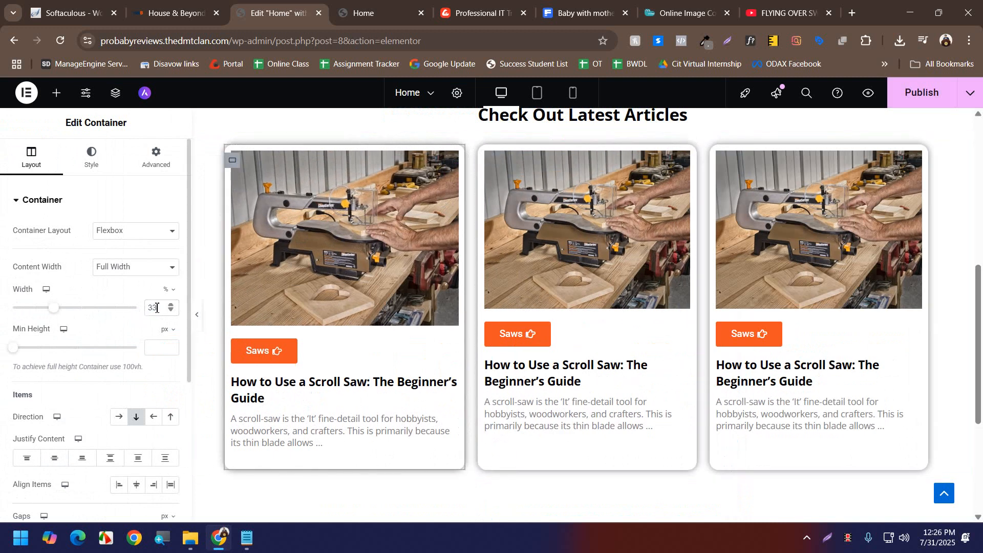
text(30)
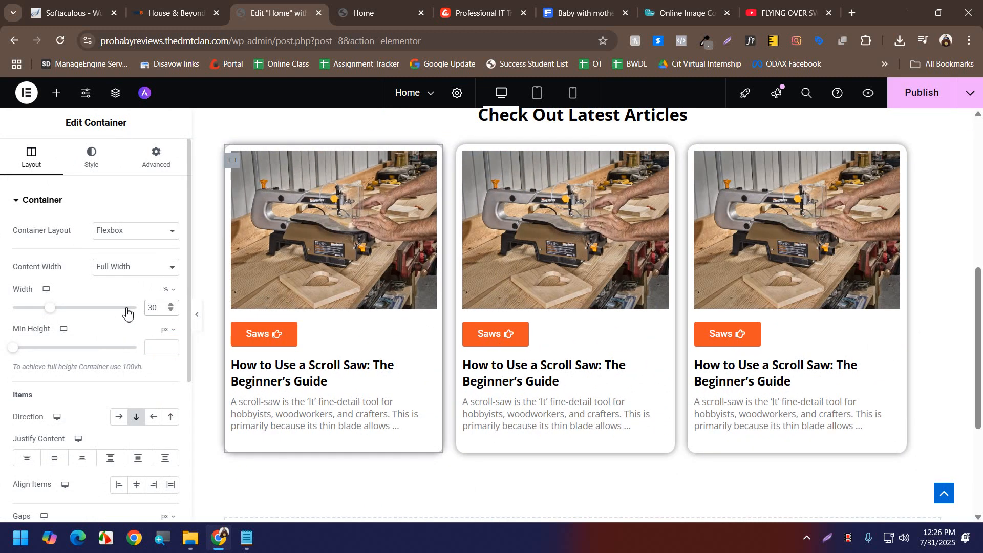
- Publish the page, reload the live Home page to check the articles section, and compare it with the House & Beyond site
click(931, 93)
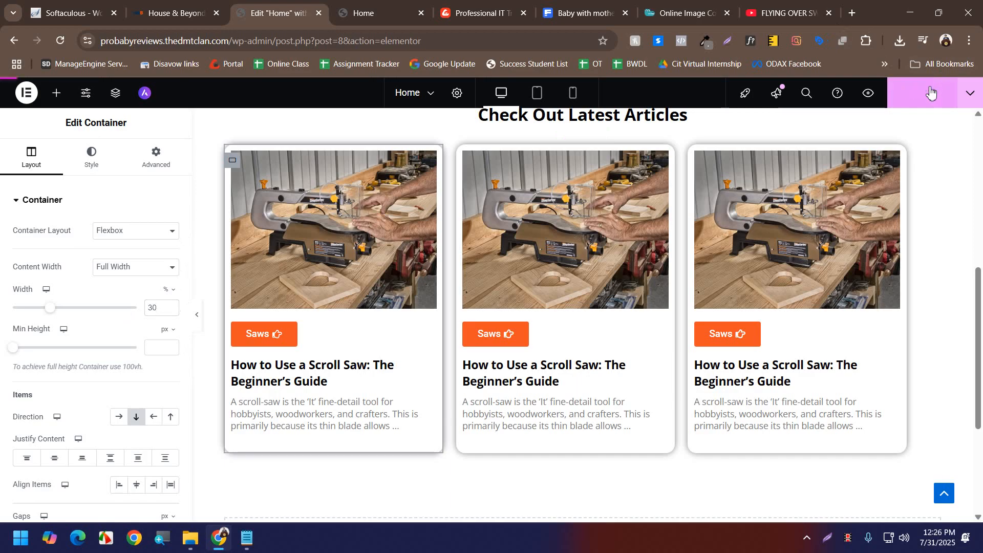
click(397, 6)
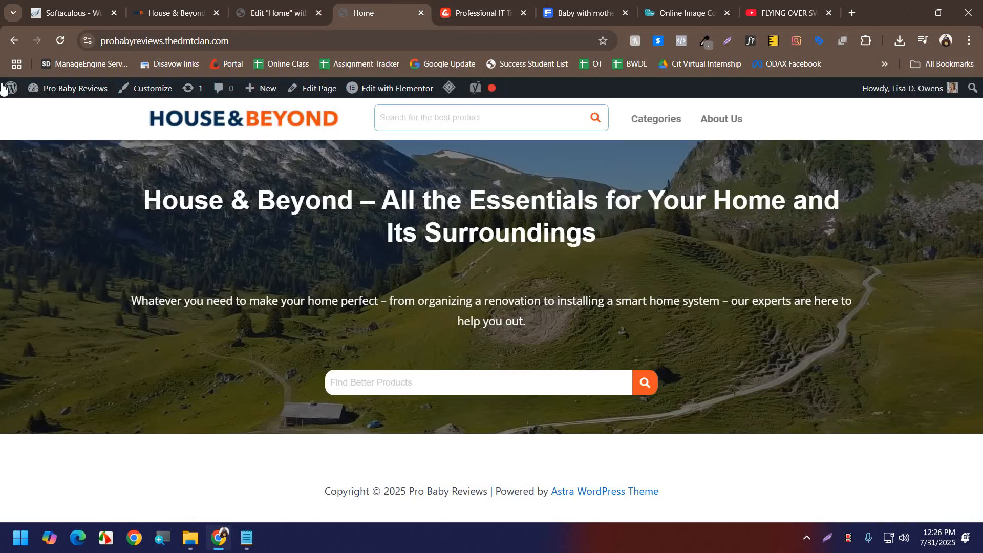
click(62, 45)
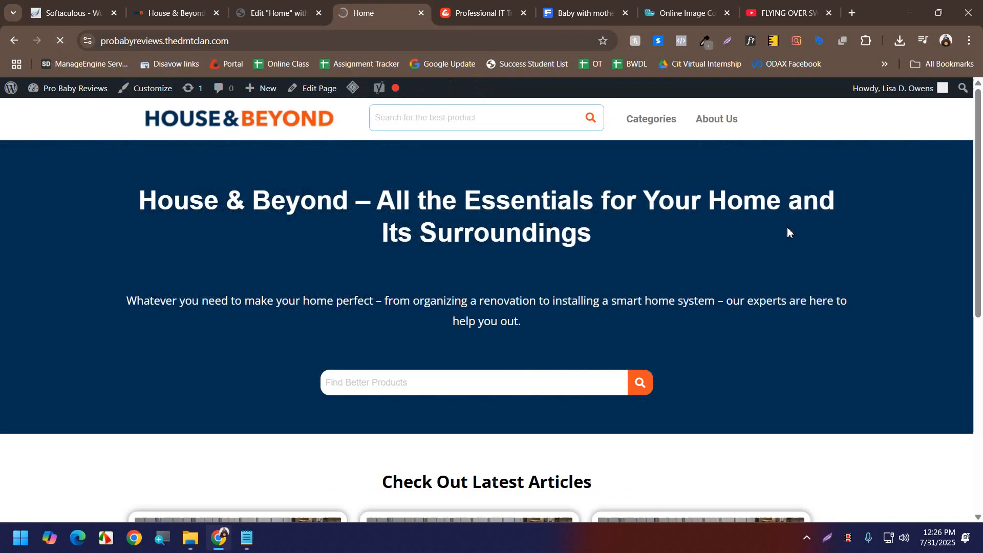
scroll(788, 228, down, 7)
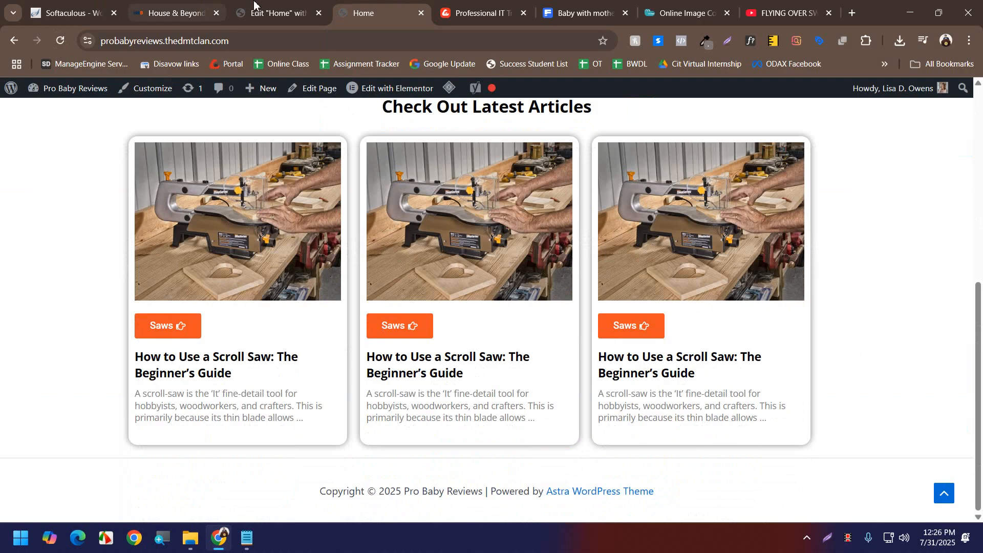
click(272, 13)
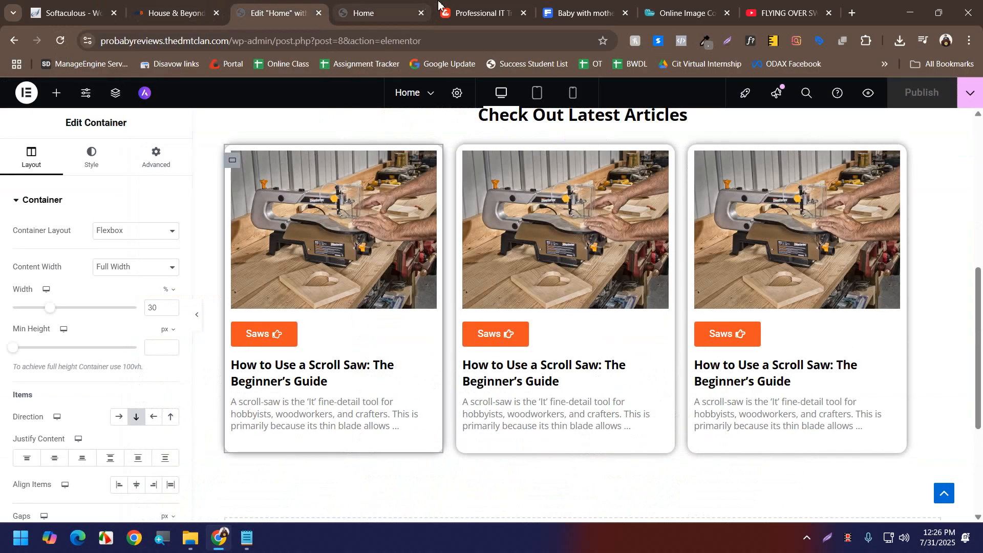
click(172, 8)
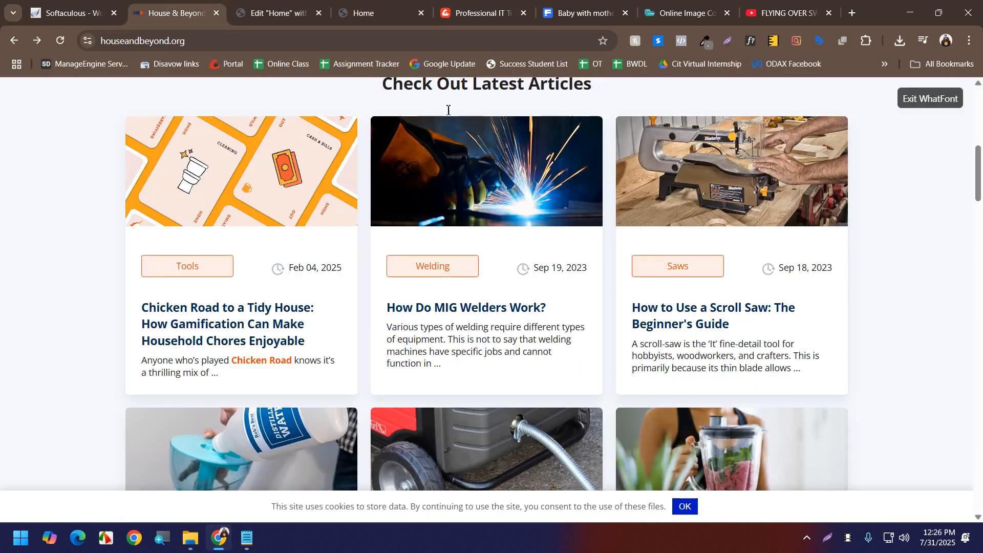
- Return to the Elementor editor and duplicate the parent container holding the row of three cards
click(277, 8)
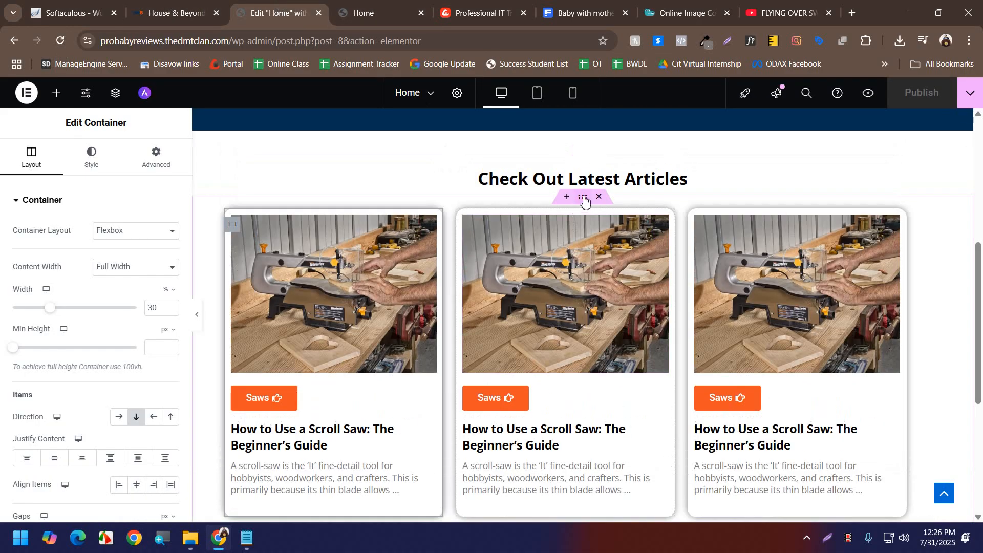
right_click(584, 198)
click(706, 225)
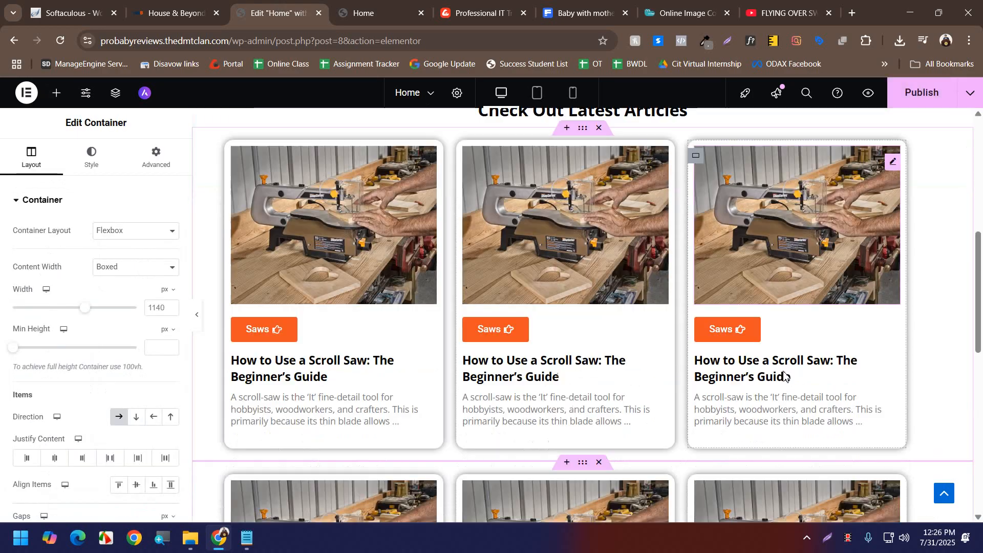
scroll(783, 371, up, 5)
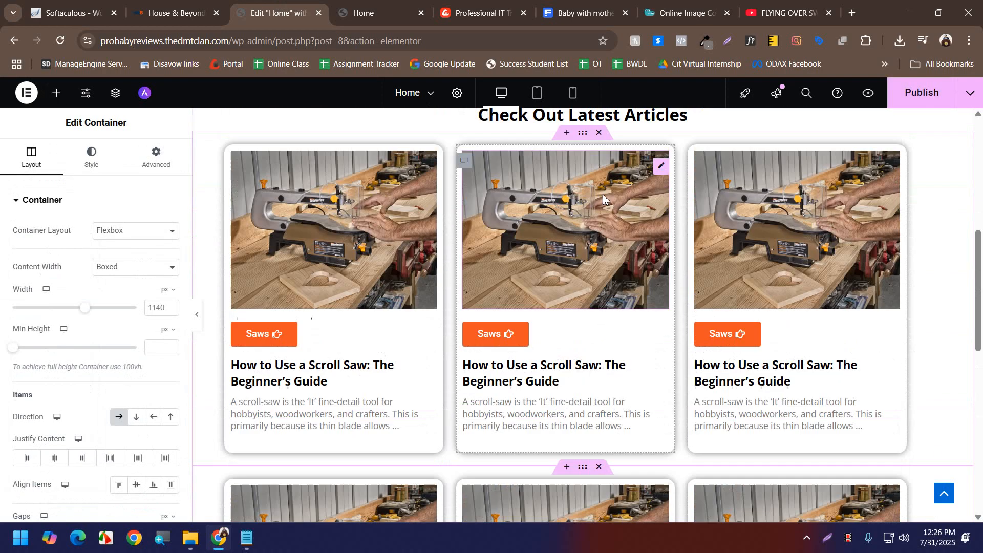
- Inspect the image, button, heading and excerpt settings of the middle card in the first row
click(608, 195)
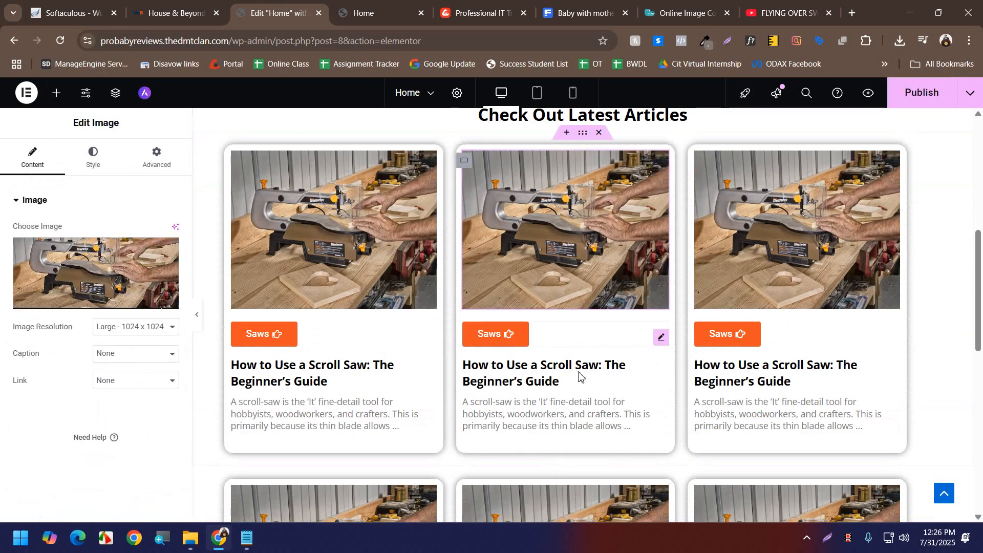
click(661, 340)
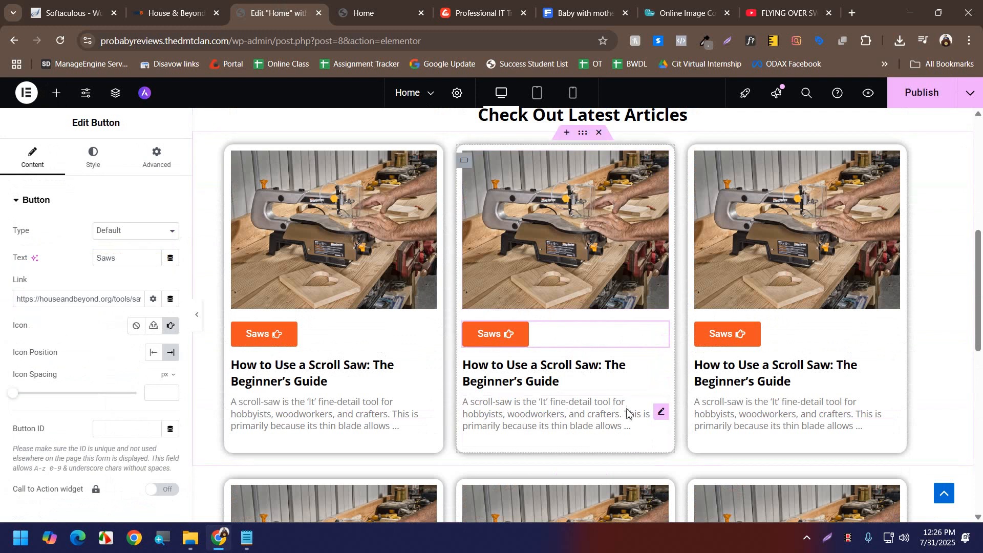
click(661, 373)
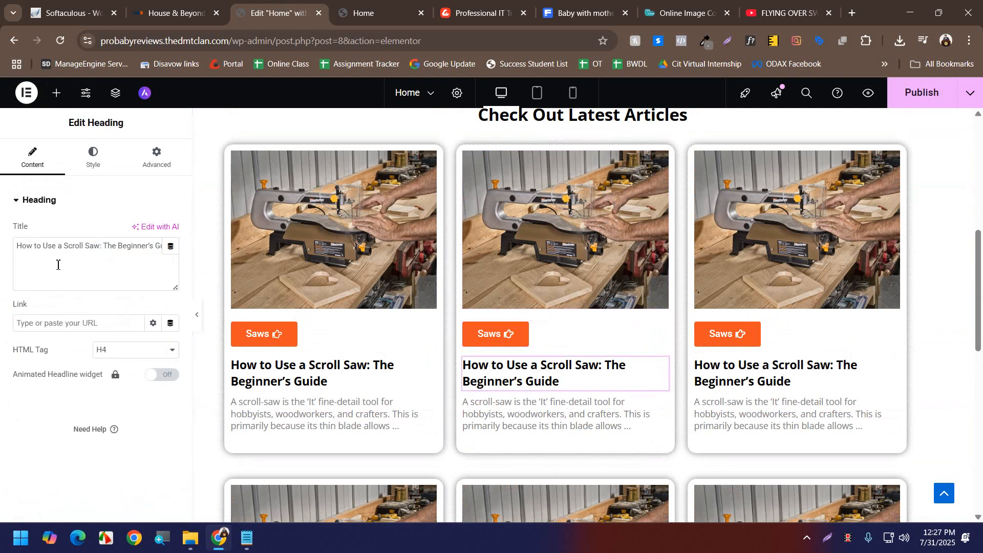
click(662, 412)
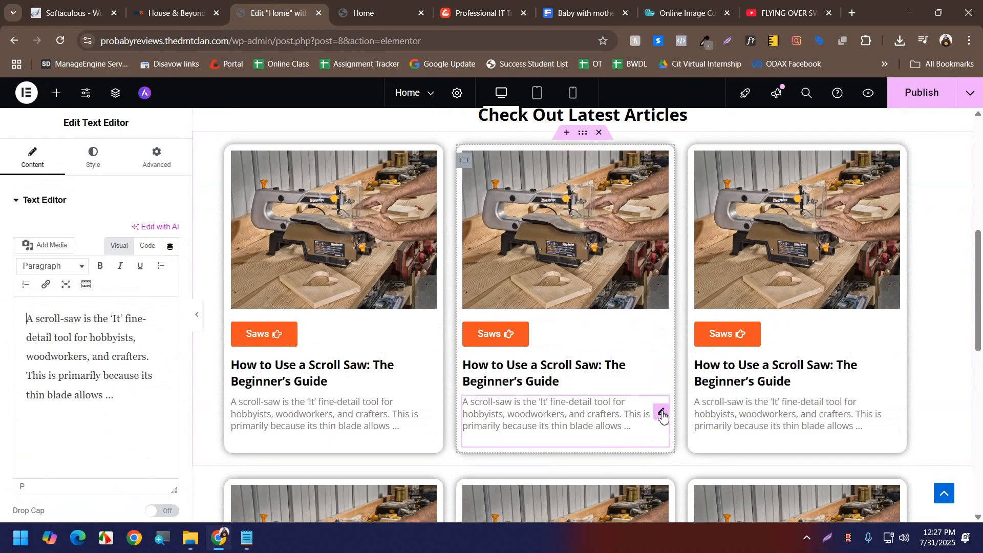
- Publish the page with both card rows and open the image settings of the second row's third card
scroll(663, 415, down, 4)
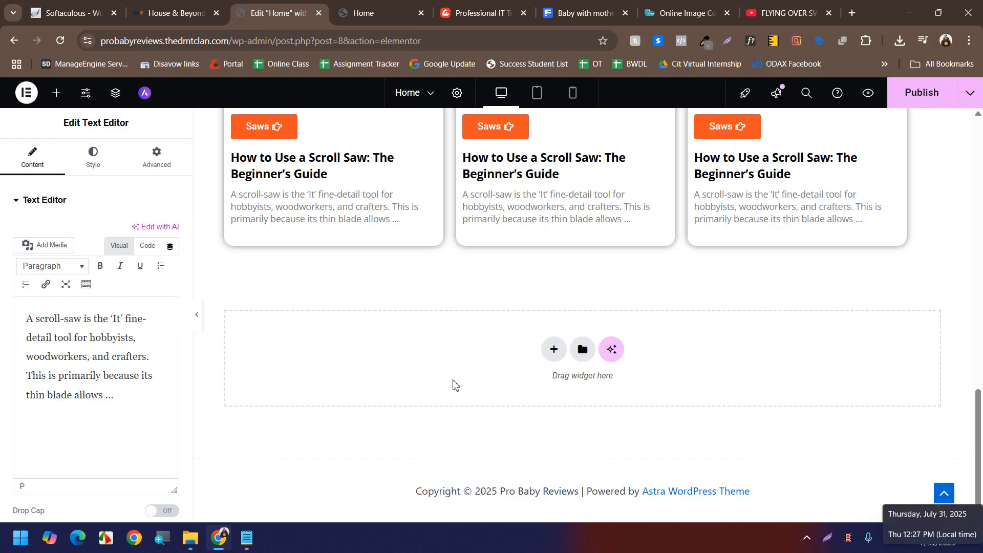
scroll(459, 382, up, 2)
click(938, 88)
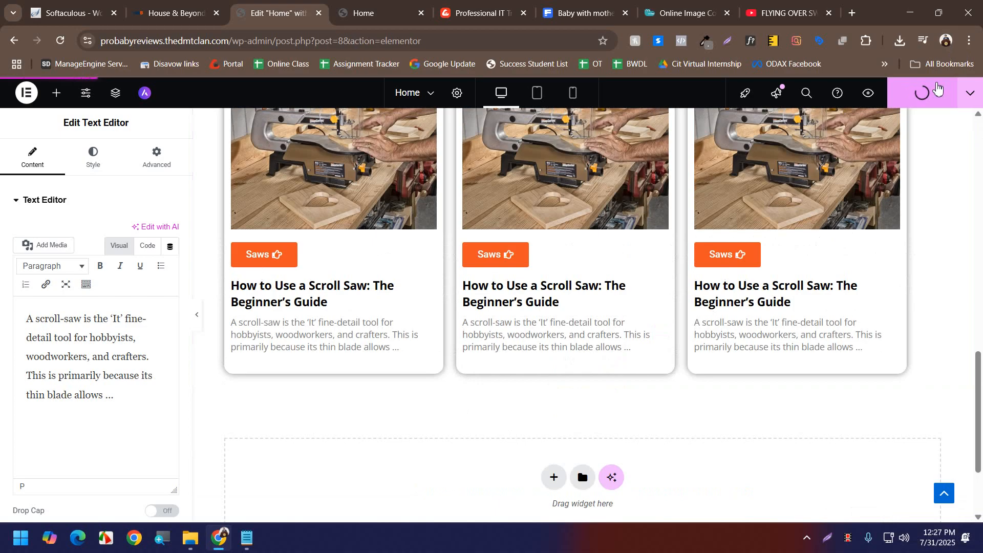
scroll(925, 219, down, 3)
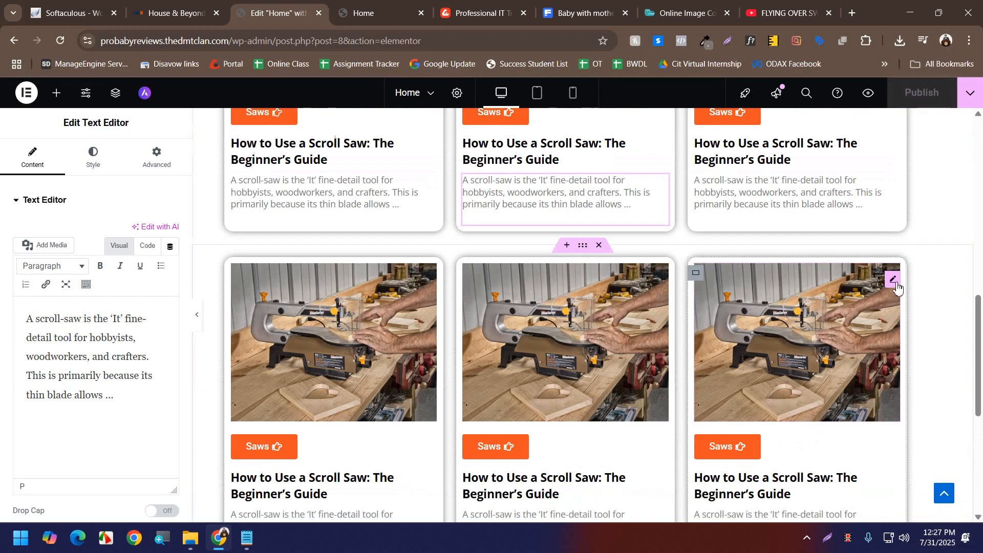
click(894, 281)
scroll(576, 249, down, 6)
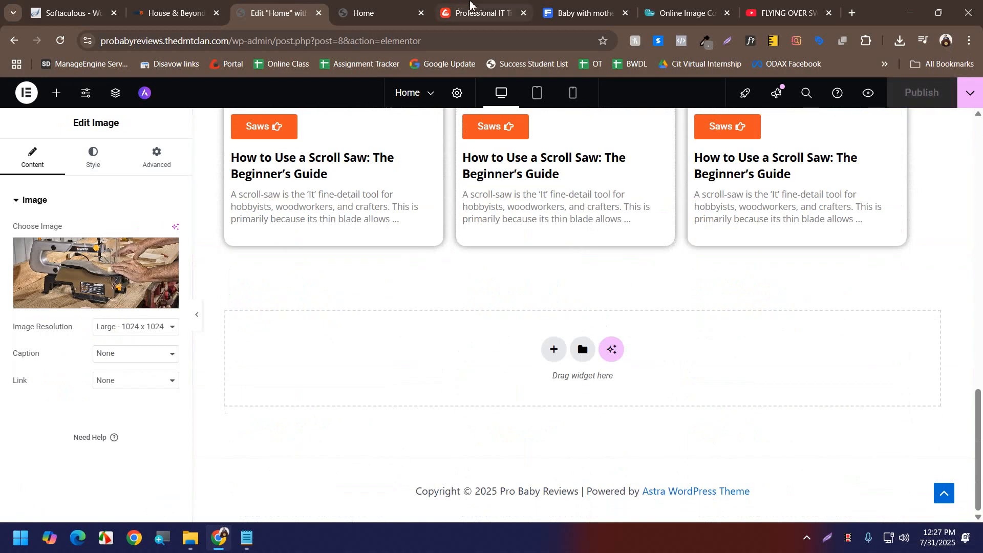
- Switch to the House & Beyond site, examine its Review Categories section and turn off WhatFont
click(148, 3)
scroll(518, 200, down, 20)
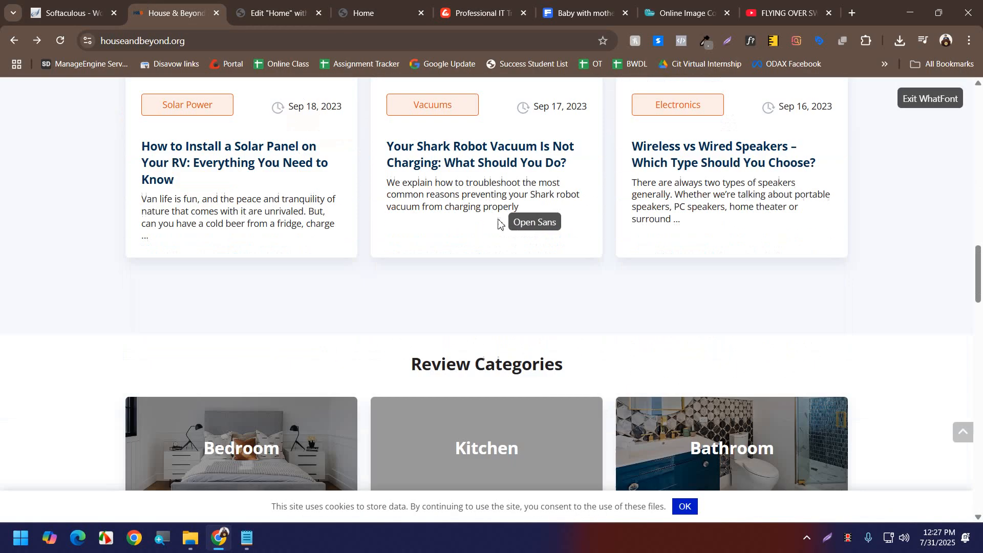
scroll(495, 305, up, 15)
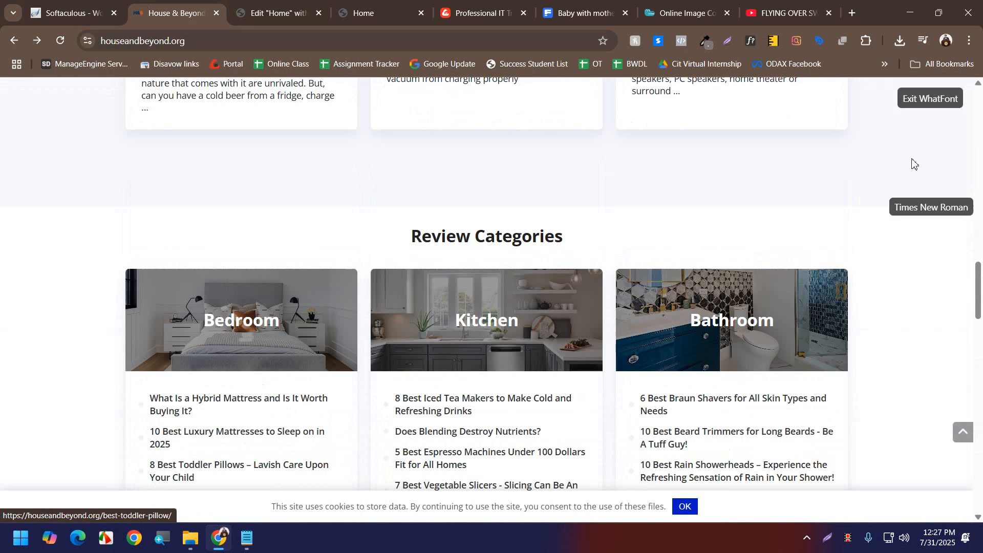
click(751, 44)
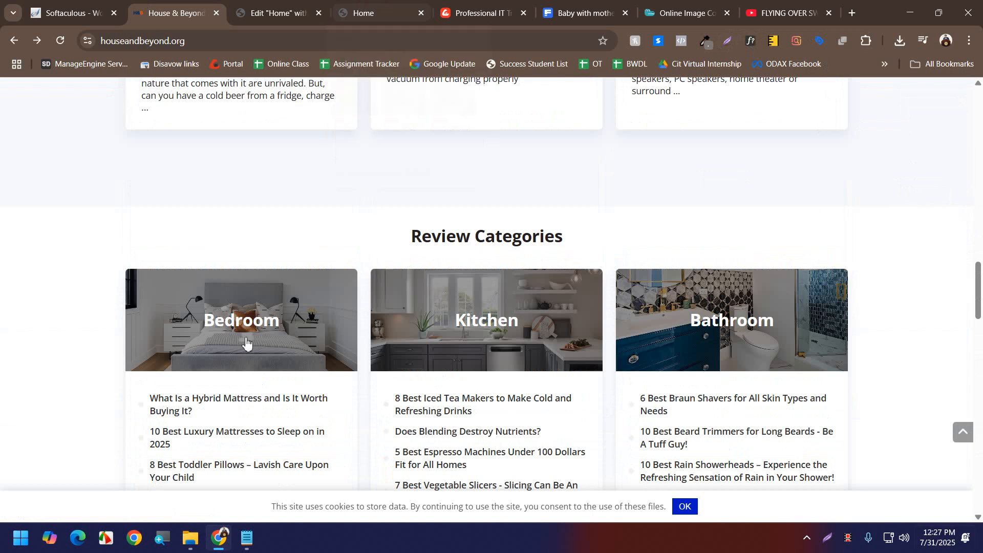
- Open the Pro Baby Reviews dashboard in a new browser tab beside the editor and go to its Add Plugins page
click(309, 5)
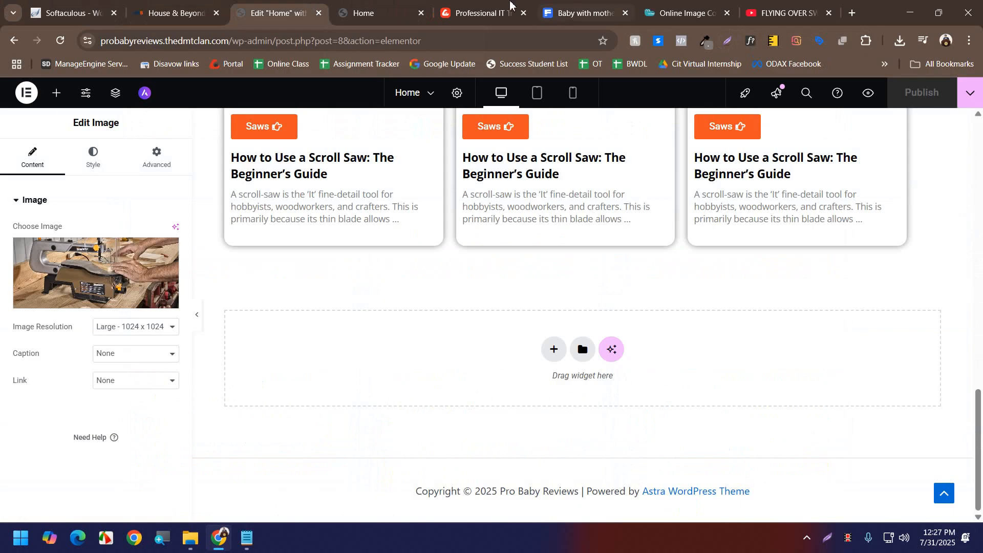
click(400, 10)
mouse_move(37, 117)
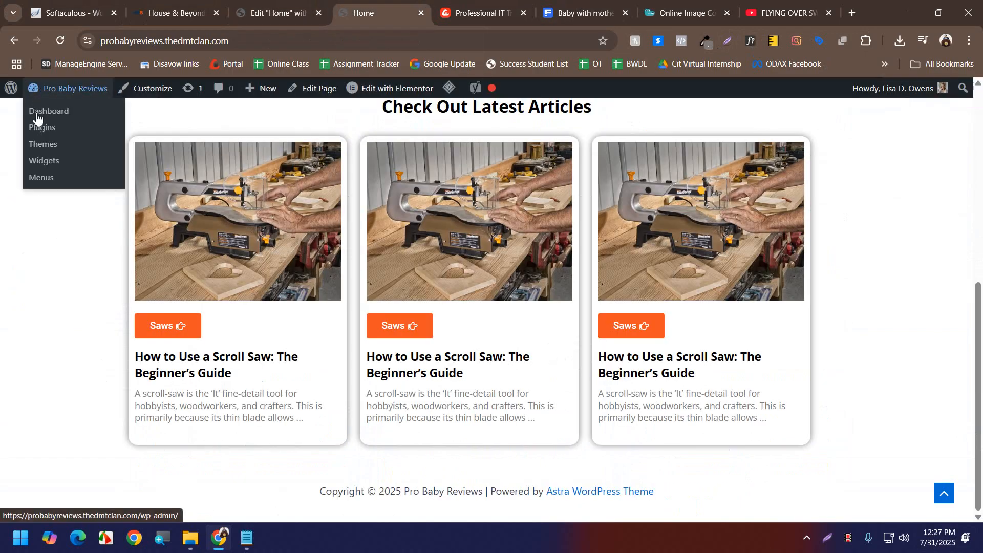
middle_click(77, 88)
drag(445, 6, 371, 7)
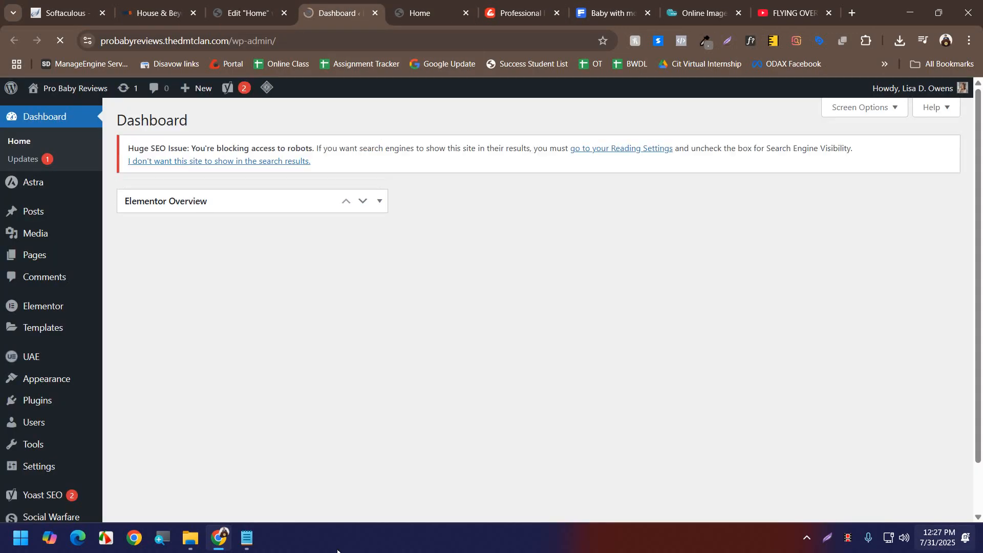
mouse_move(38, 401)
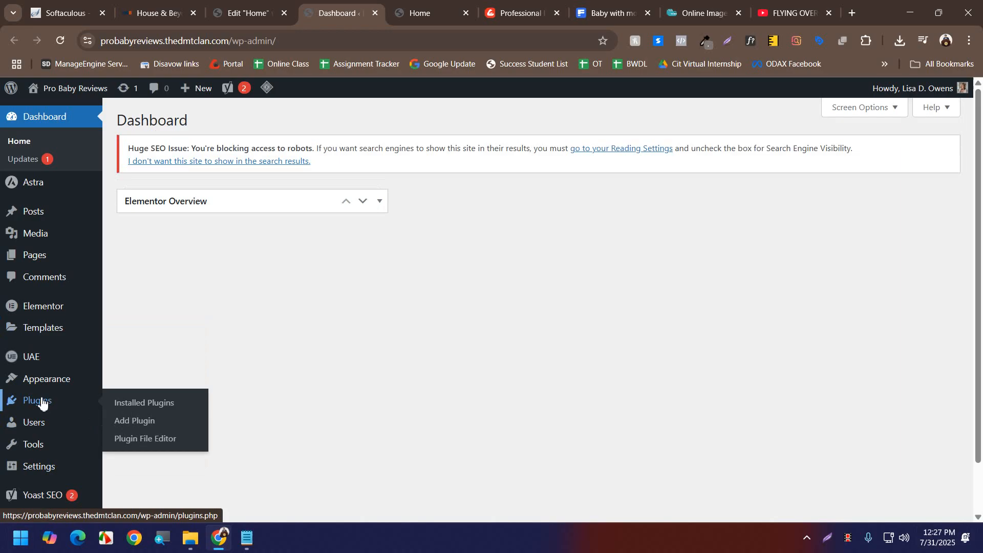
click(117, 420)
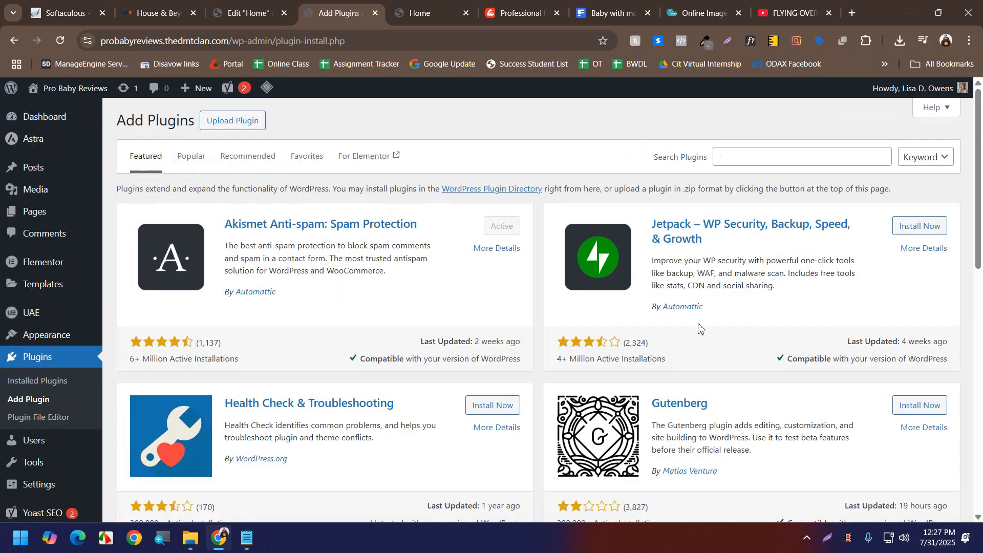
- Search the plugin directory for "elementor", then install and activate ElementsKit Elementor Addons and Templates
click(722, 151)
text(el)
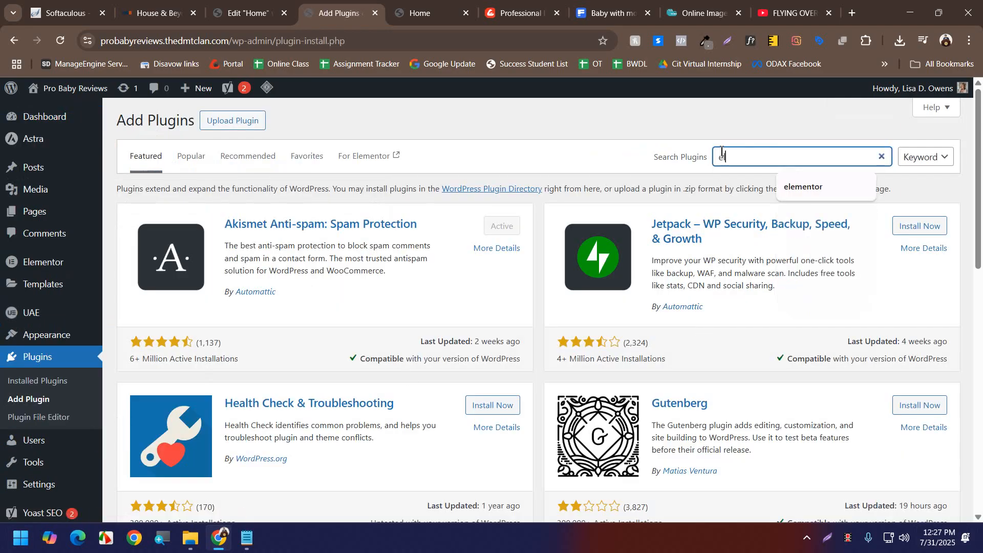
text(ementor)
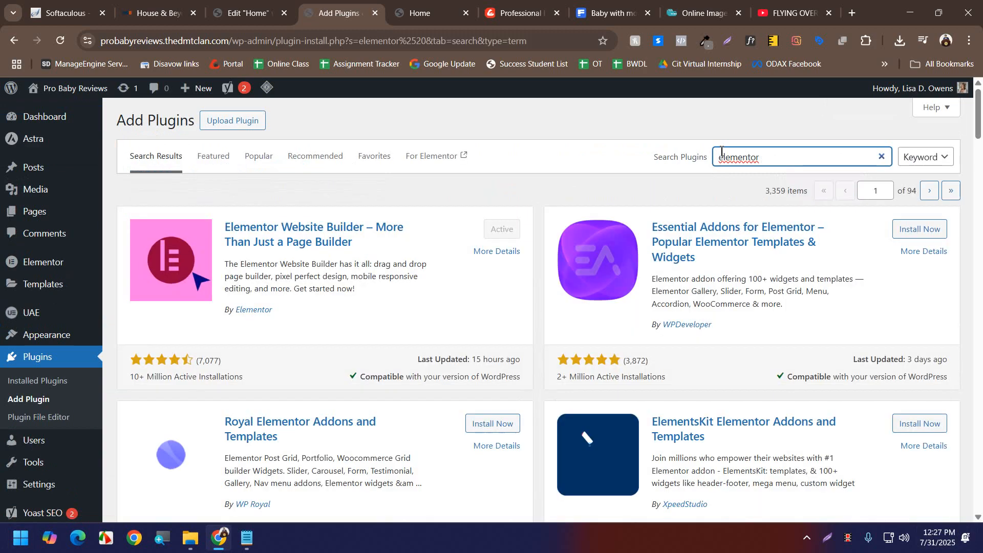
scroll(906, 300, down, 2)
click(907, 297)
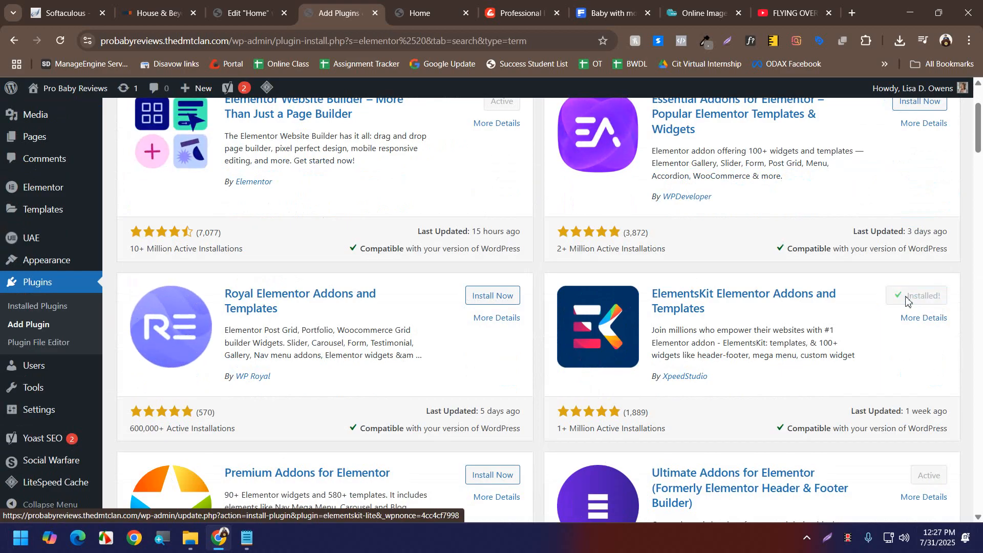
click(907, 301)
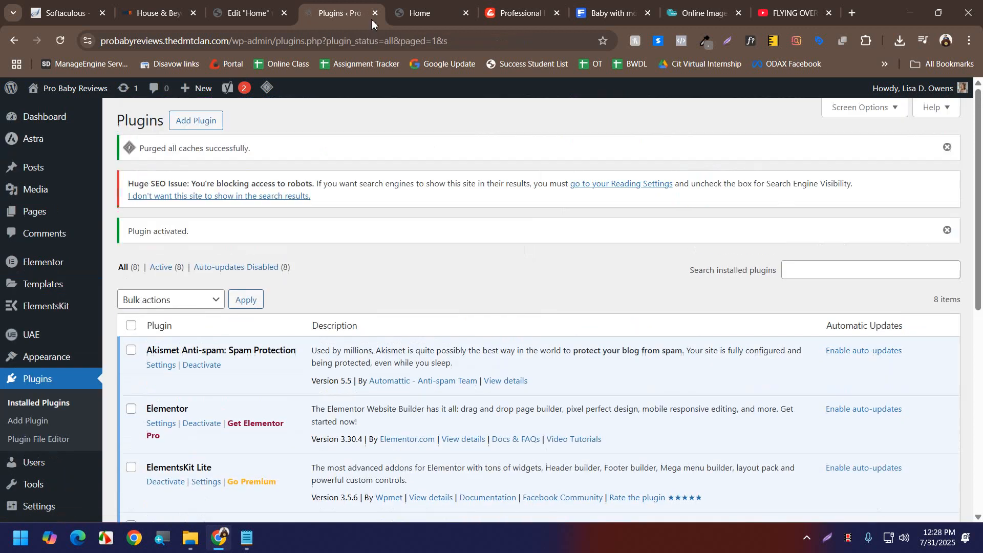
- Return to the Home page's Elementor editor, reload it and go to the empty area below the last card row
click(256, 12)
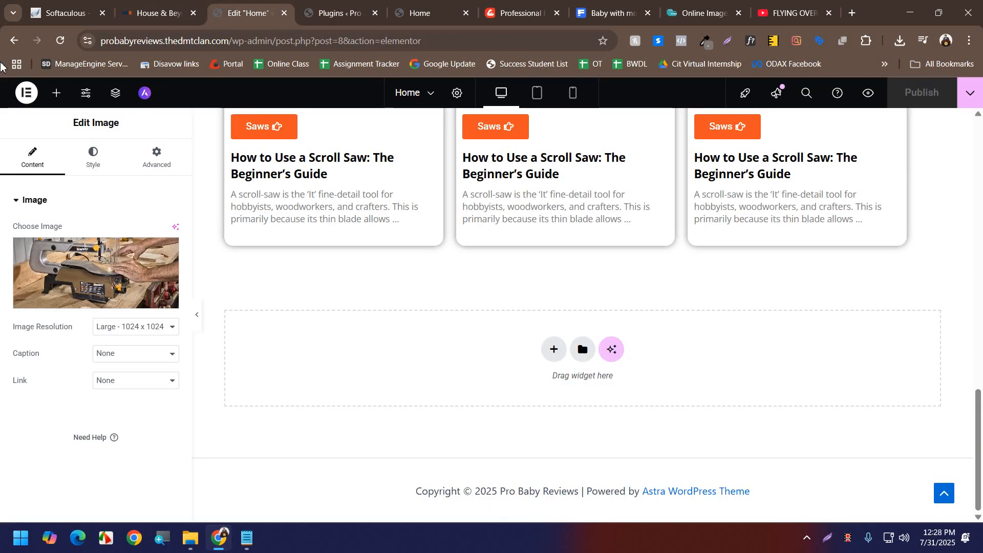
click(60, 41)
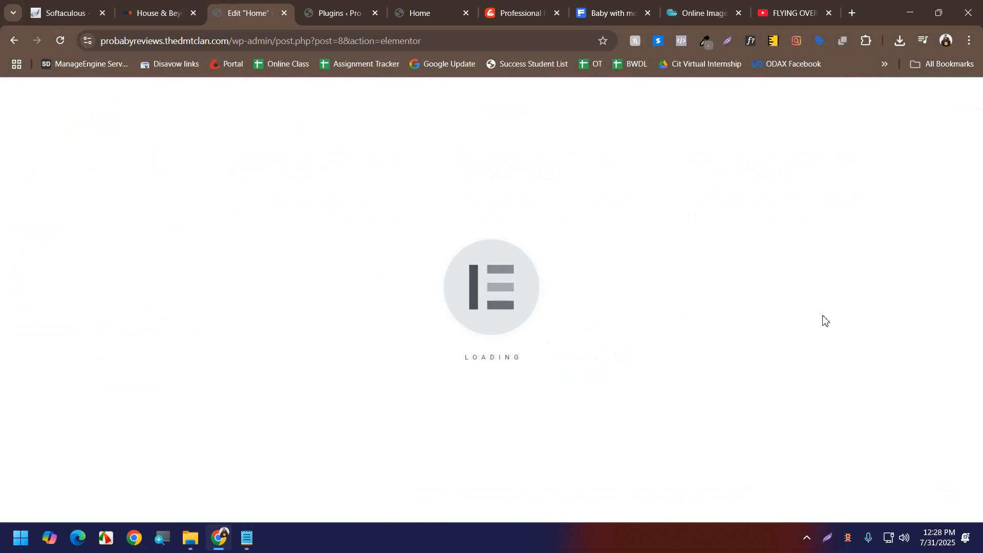
scroll(416, 377, down, 15)
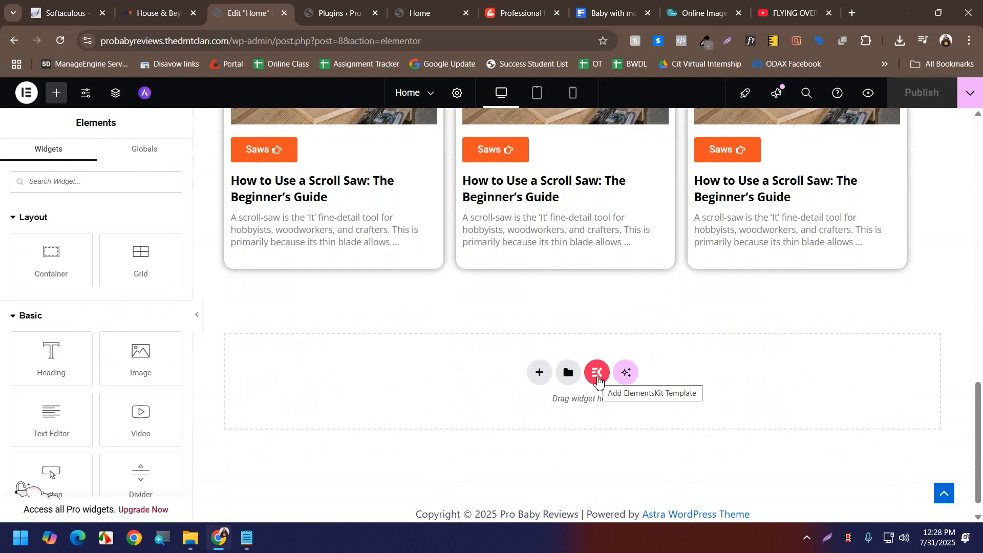
- Look through the Elementor widget list down to the ElementsKit group and examine the widgets it offers
scroll(90, 291, down, 10)
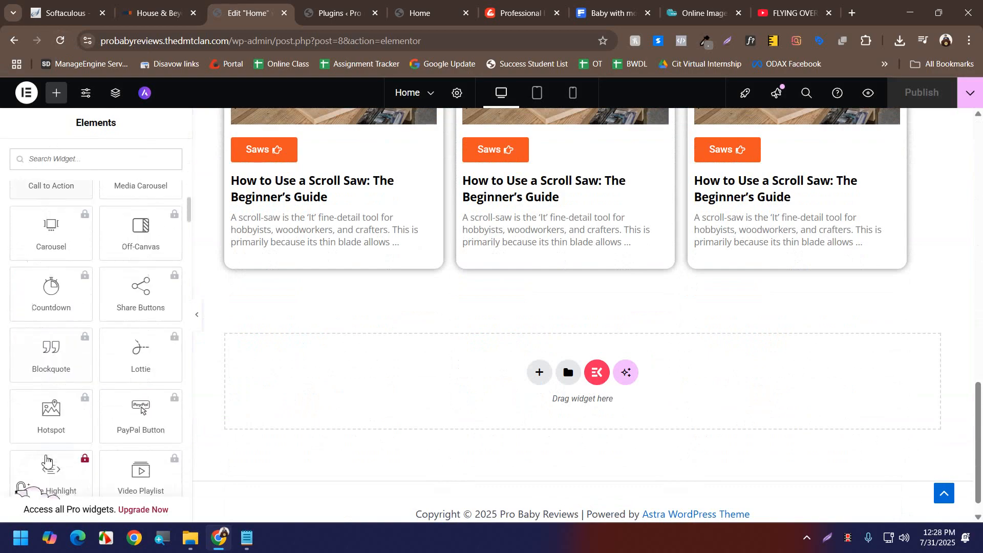
scroll(89, 290, down, 15)
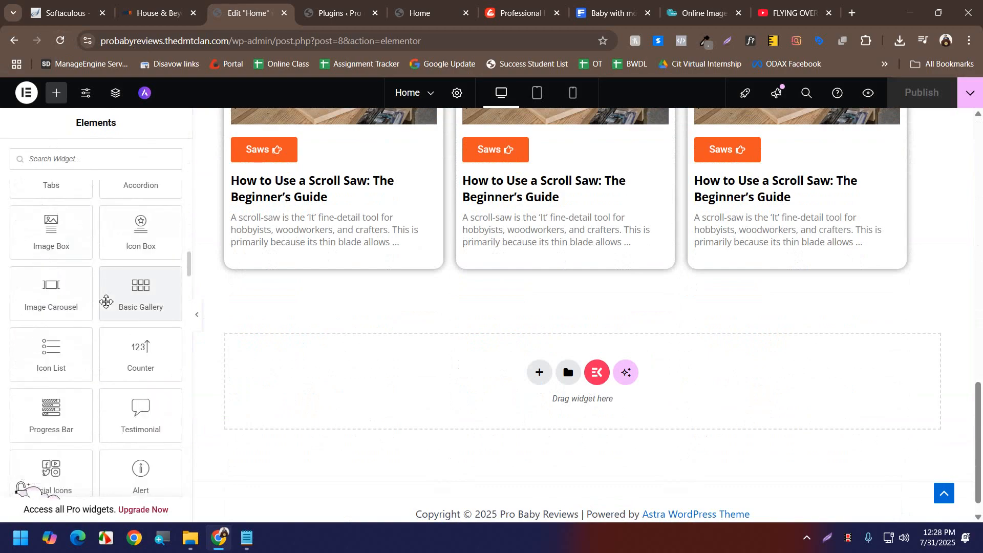
scroll(106, 302, down, 10)
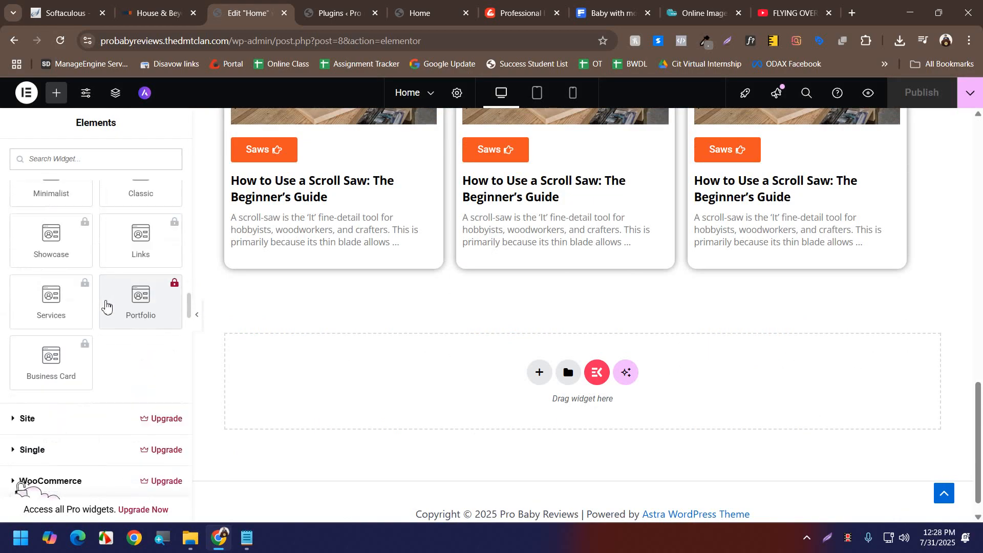
scroll(60, 358, down, 1)
scroll(59, 353, down, 2)
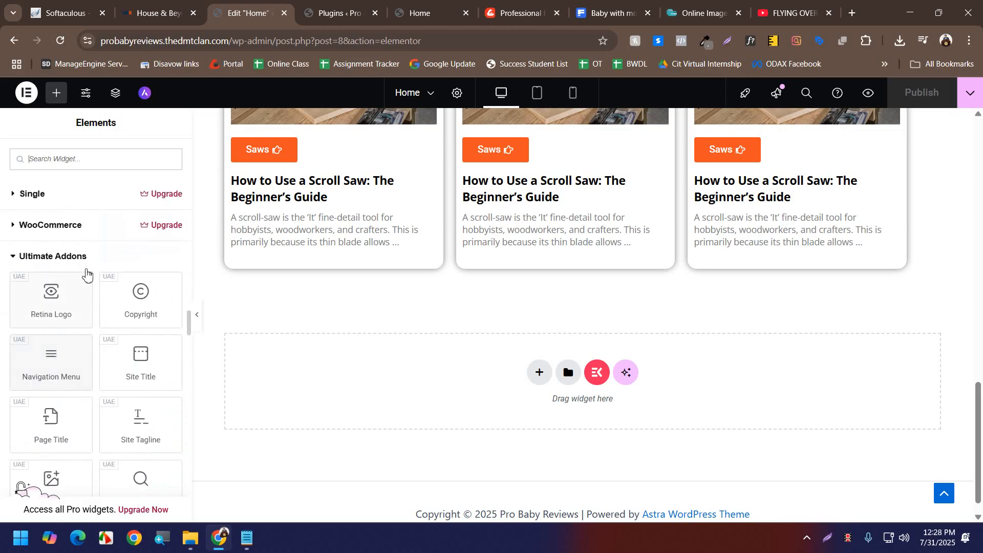
scroll(82, 262, down, 15)
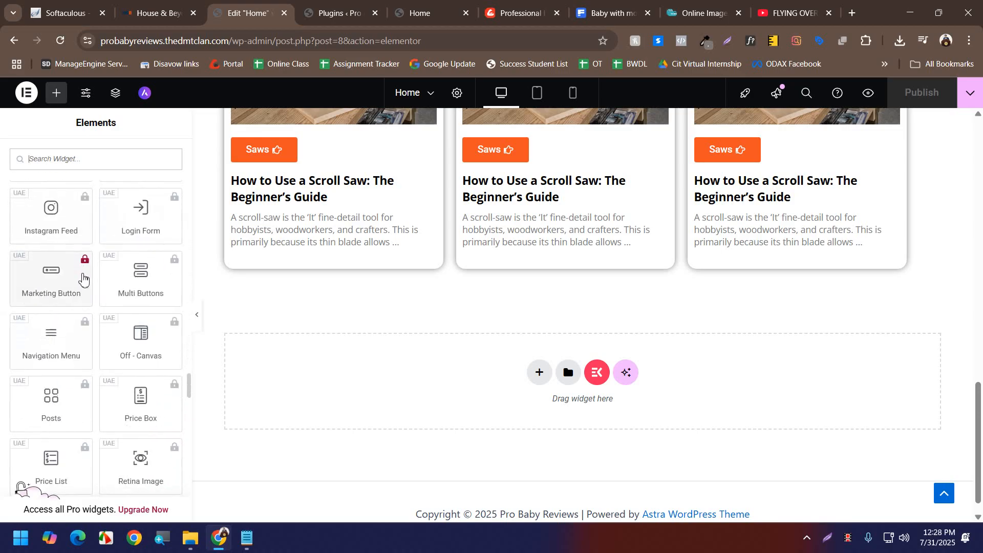
scroll(82, 278, down, 8)
scroll(79, 275, up, 1)
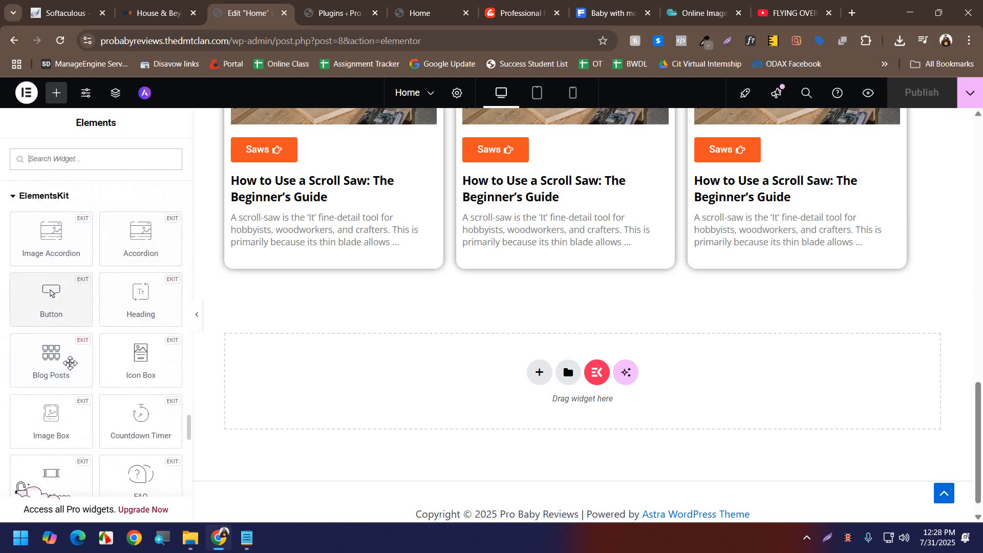
scroll(82, 353, down, 7)
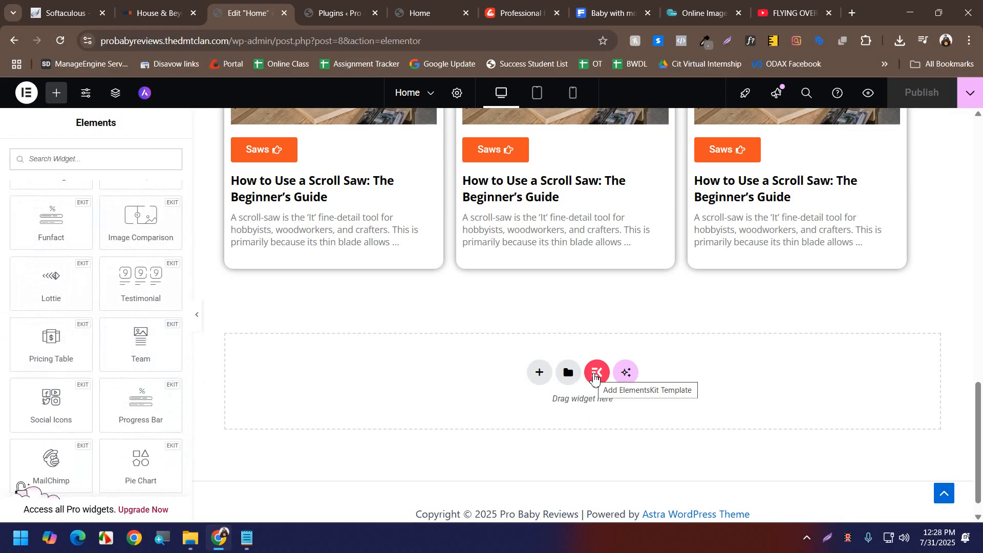
- Open the ElementsKit template library from the empty area and look through its full templates and page designs
click(596, 372)
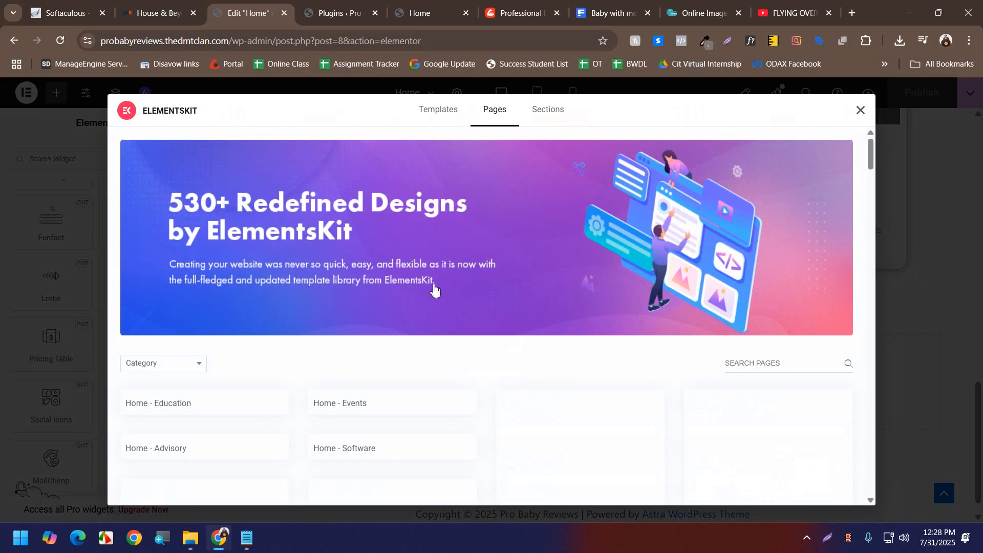
click(438, 114)
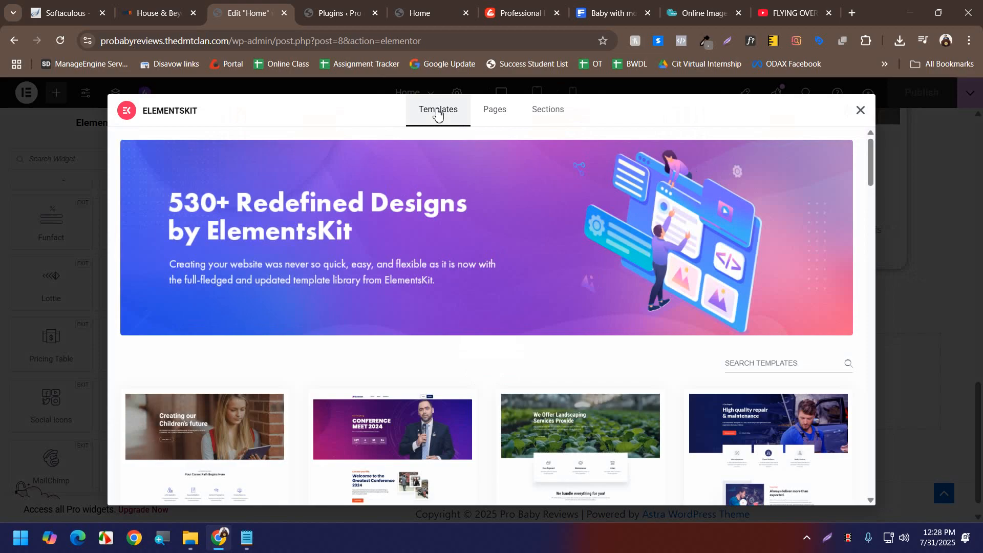
scroll(560, 256, down, 7)
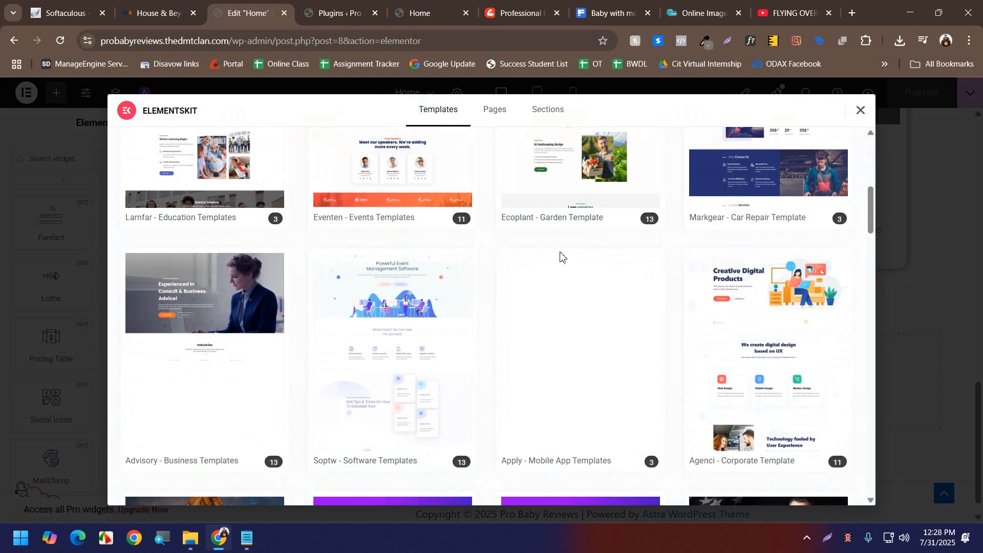
scroll(448, 300, up, 7)
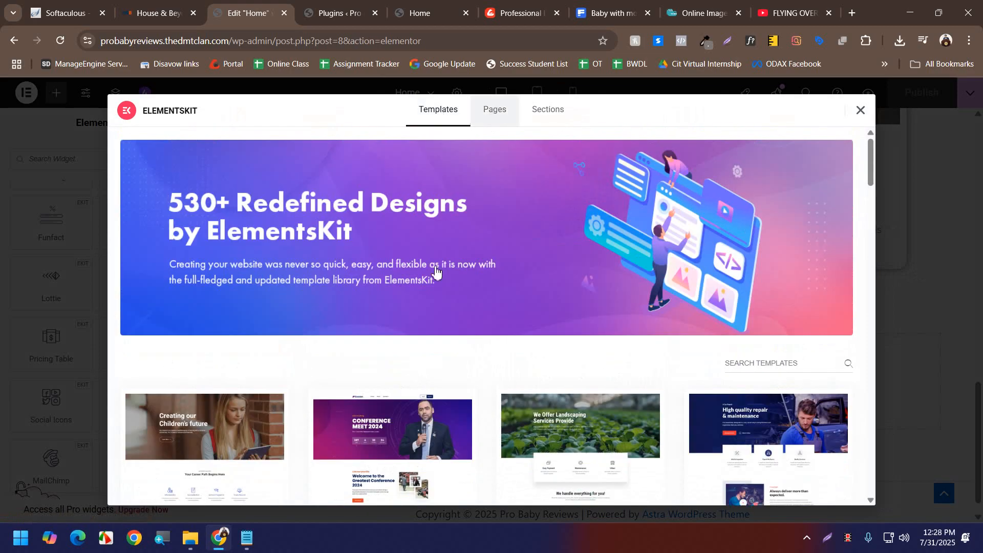
scroll(436, 273, down, 4)
click(493, 106)
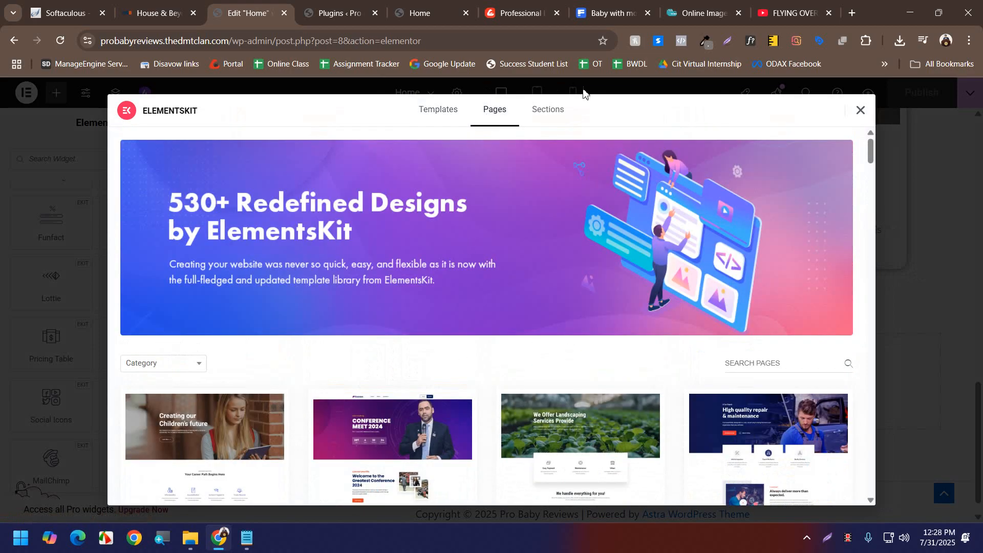
- Browse the ready-made section designs in the ElementsKit library
click(559, 112)
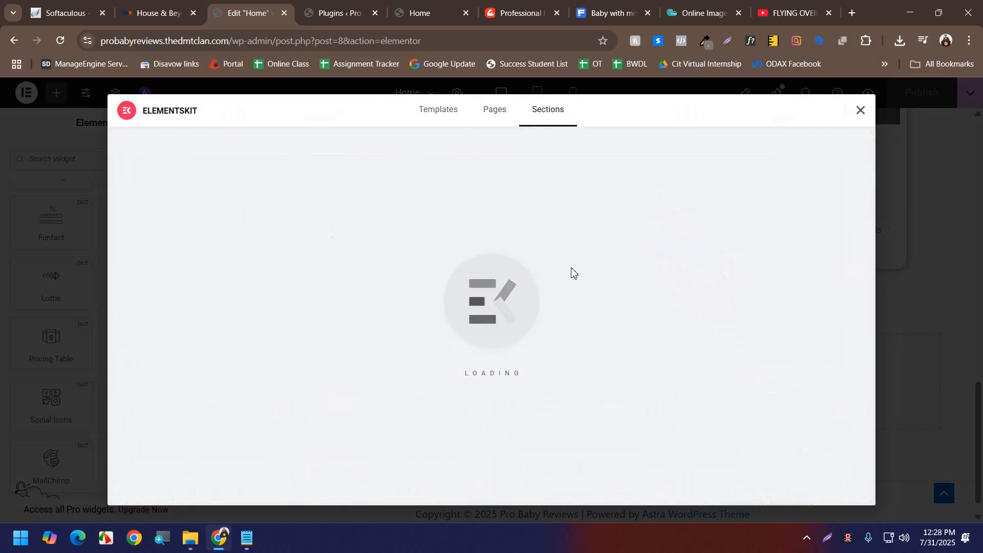
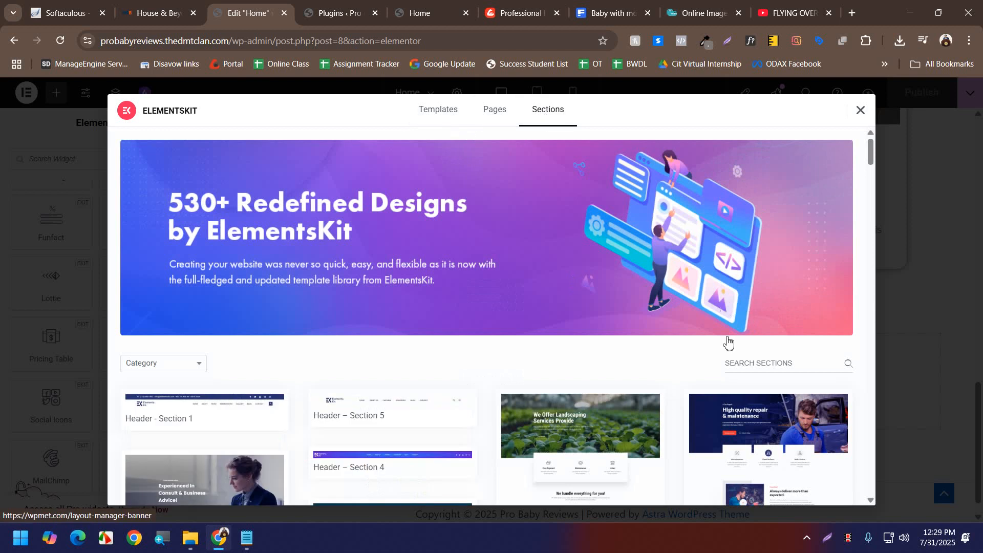
scroll(391, 268, down, 2)
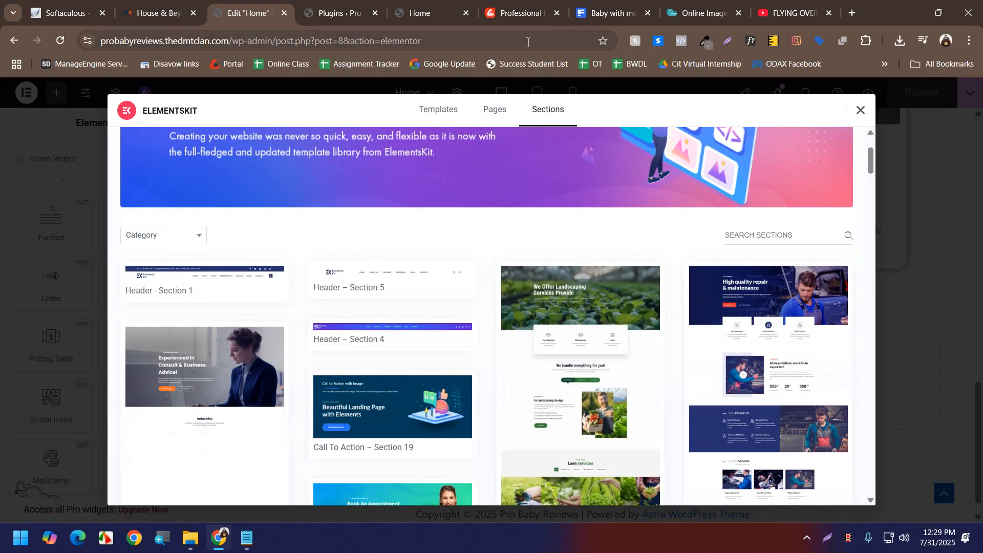
click(551, 115)
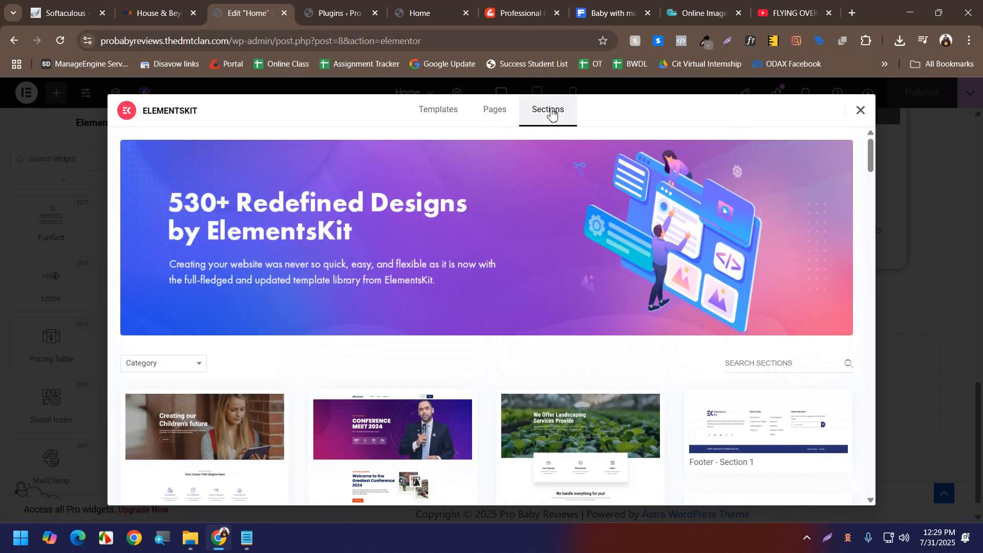
scroll(545, 237, down, 10)
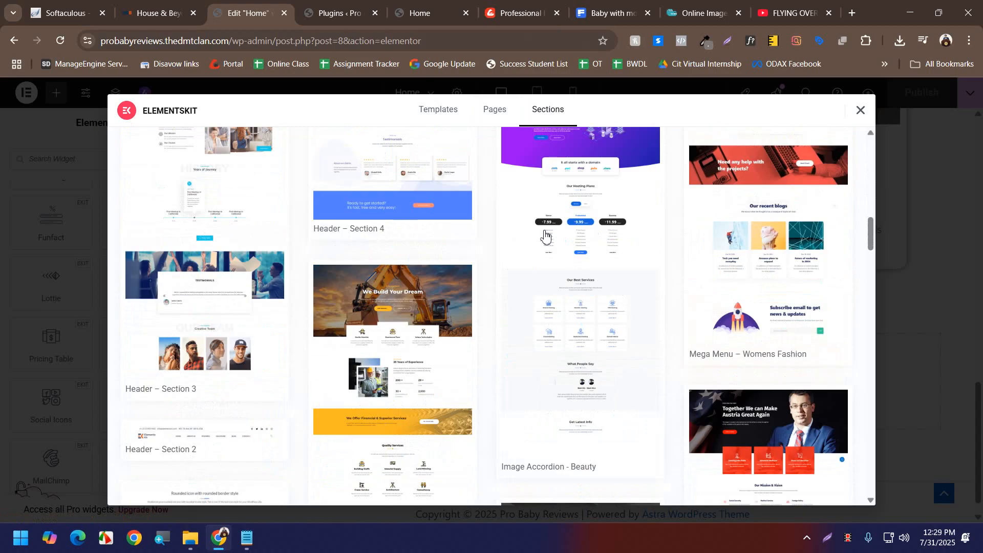
scroll(545, 235, up, 10)
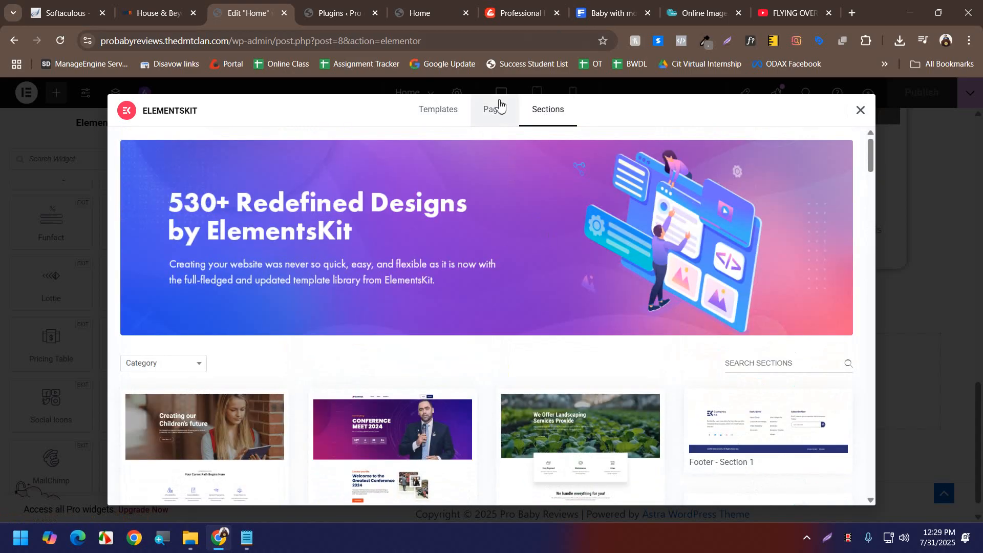
click(500, 104)
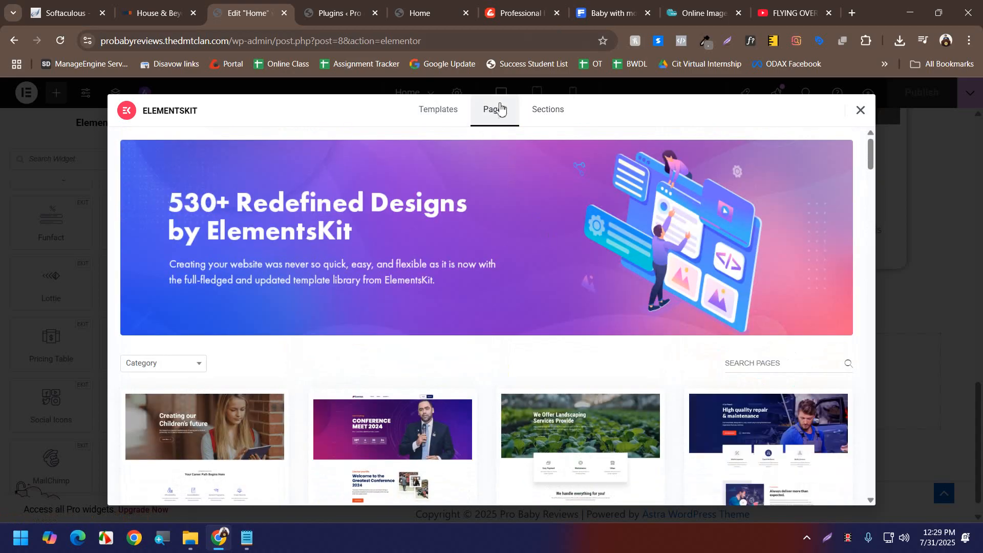
click(563, 110)
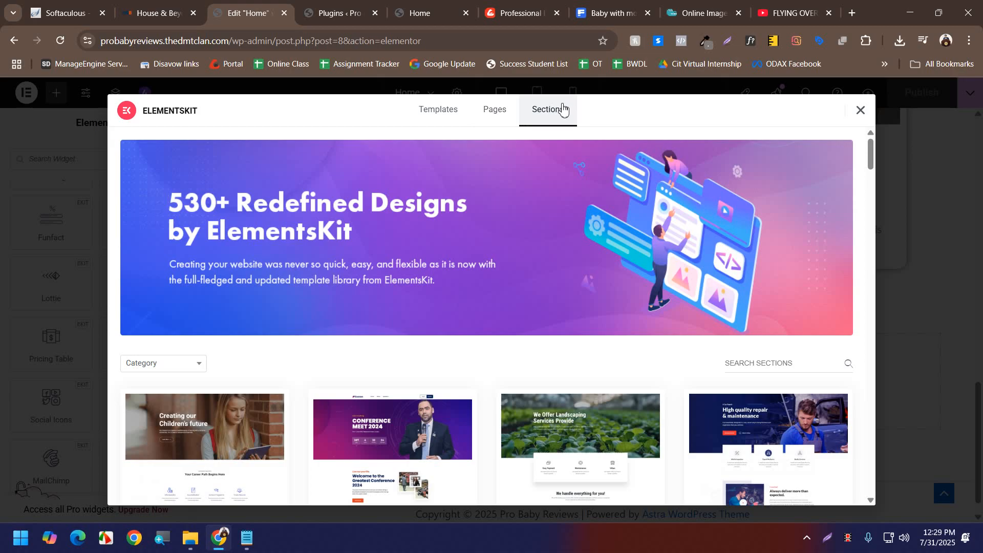
scroll(382, 336, down, 15)
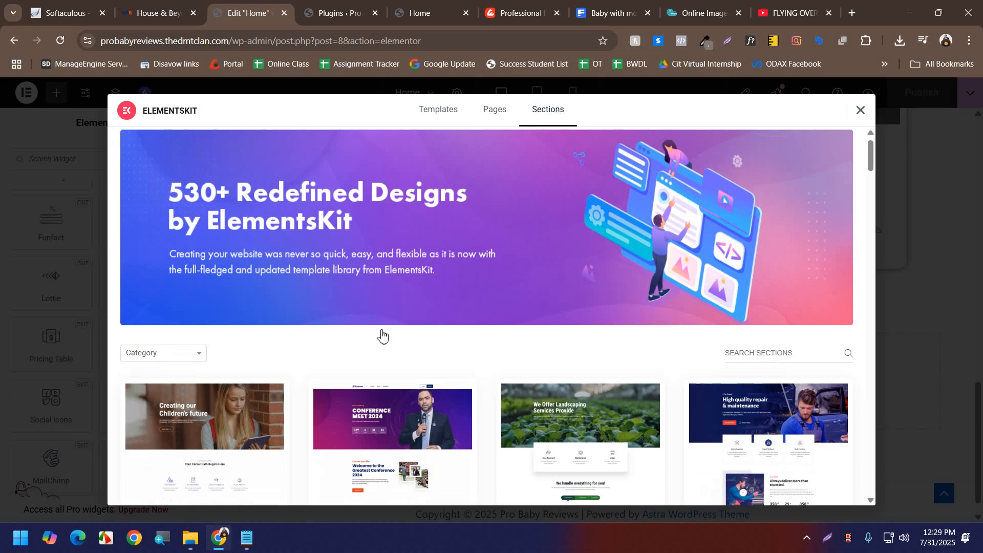
scroll(384, 332, up, 15)
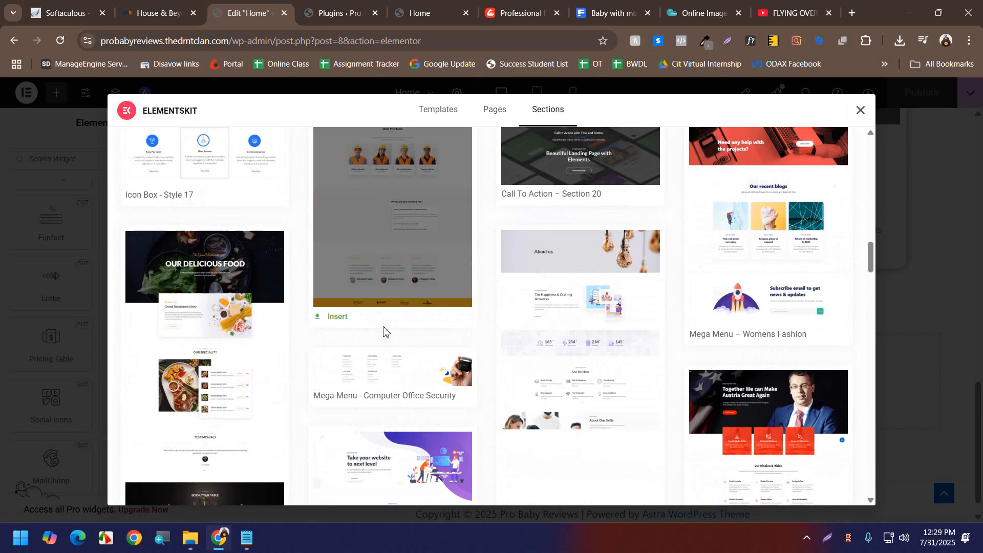
scroll(390, 333, down, 10)
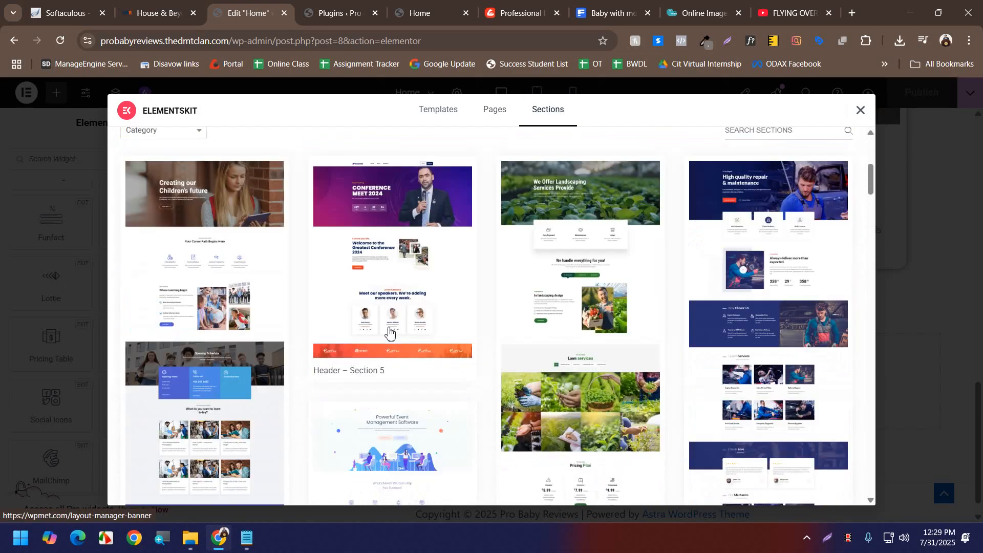
- Look further through the ElementsKit section designs, including the header, call-to-action, mega menu and icon box styles
scroll(389, 333, up, 8)
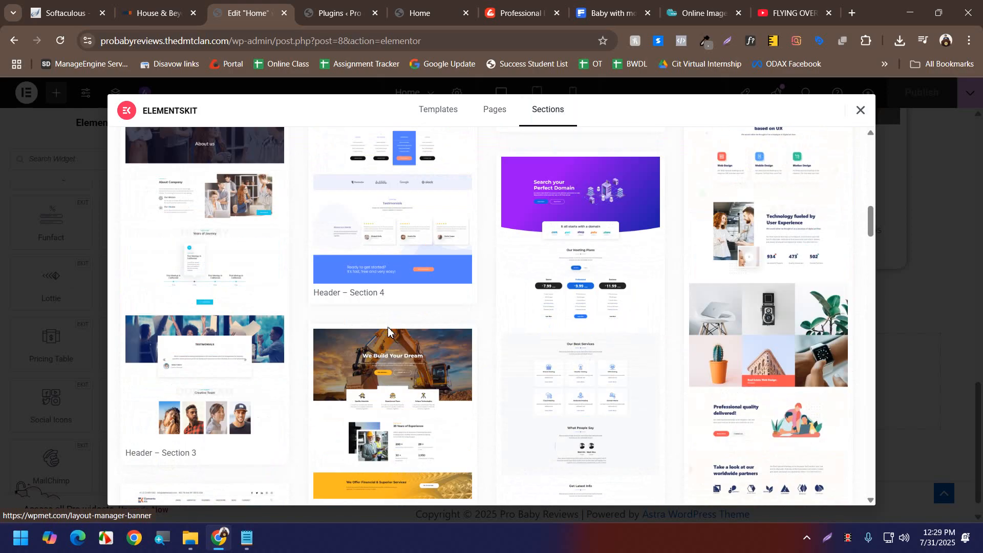
scroll(387, 332, down, 5)
scroll(389, 332, down, 6)
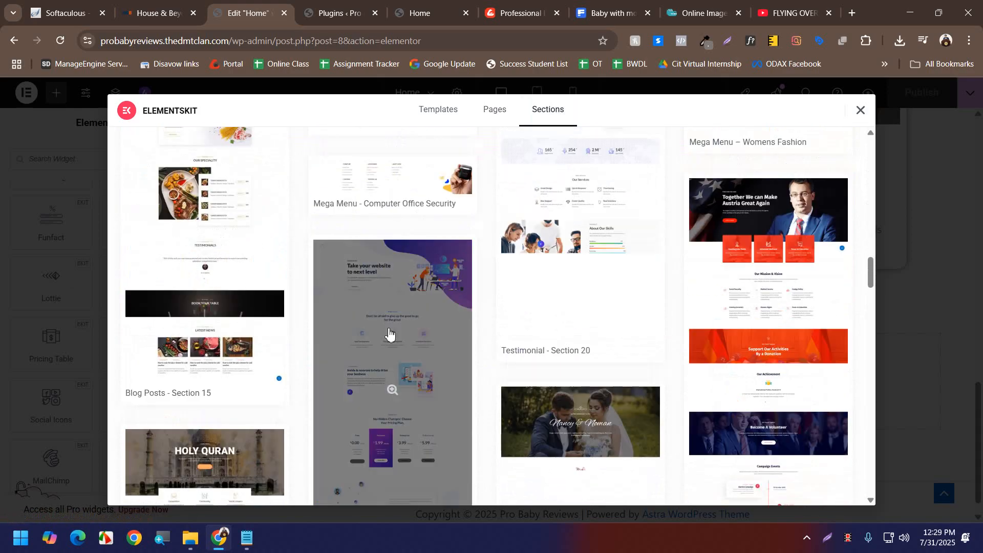
scroll(389, 334, up, 3)
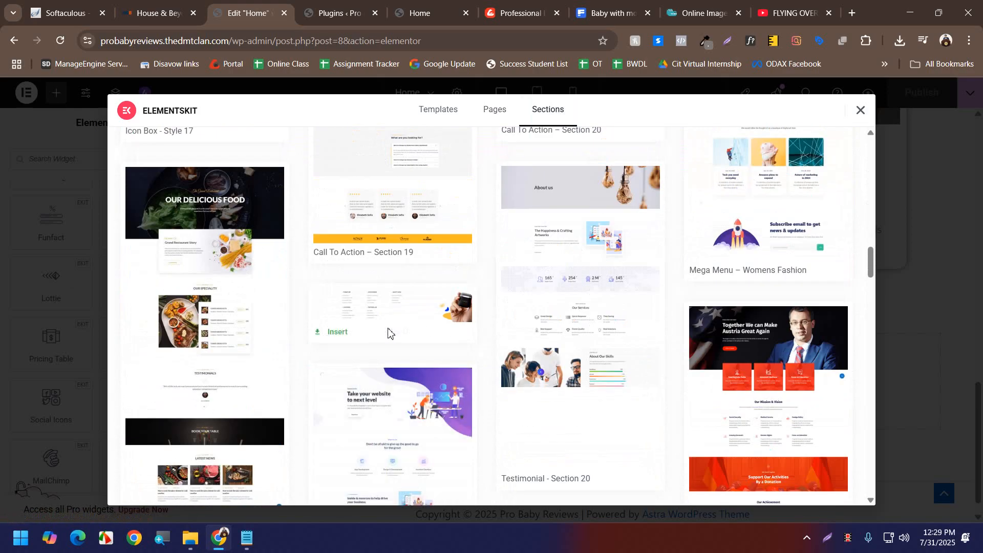
scroll(388, 332, up, 15)
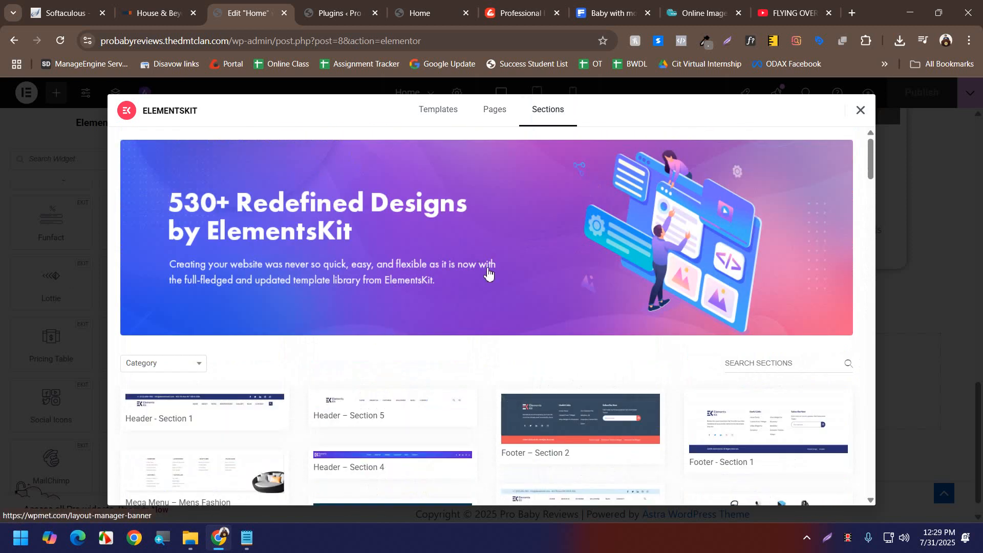
scroll(498, 283, down, 4)
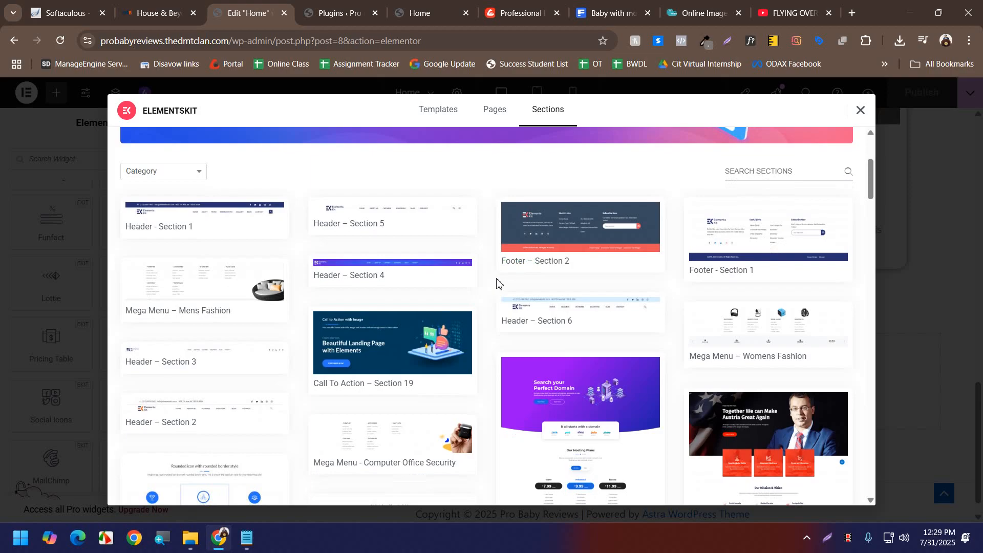
scroll(500, 281, down, 4)
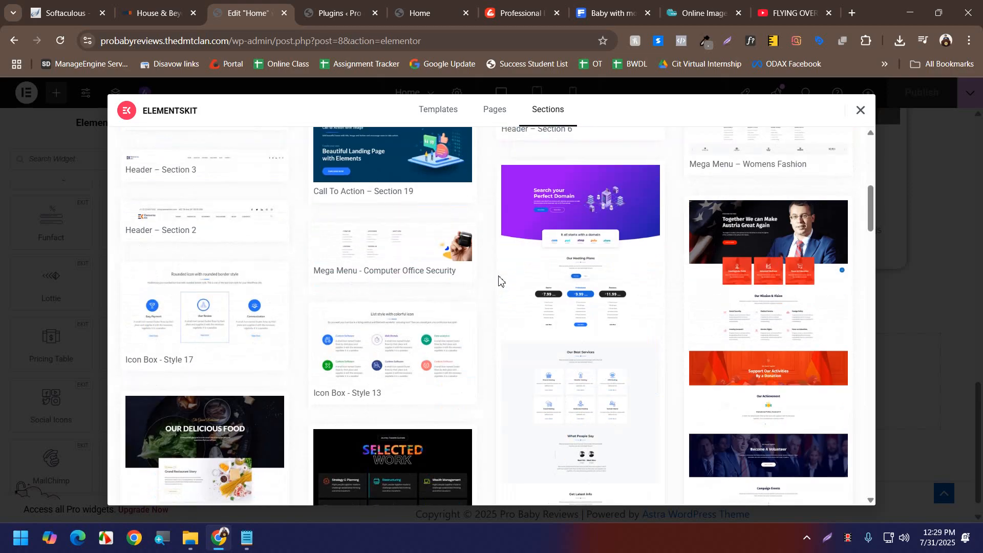
- Preview the Icon Box - Style 13 section and insert it below the last card row of the page
mouse_move(371, 332)
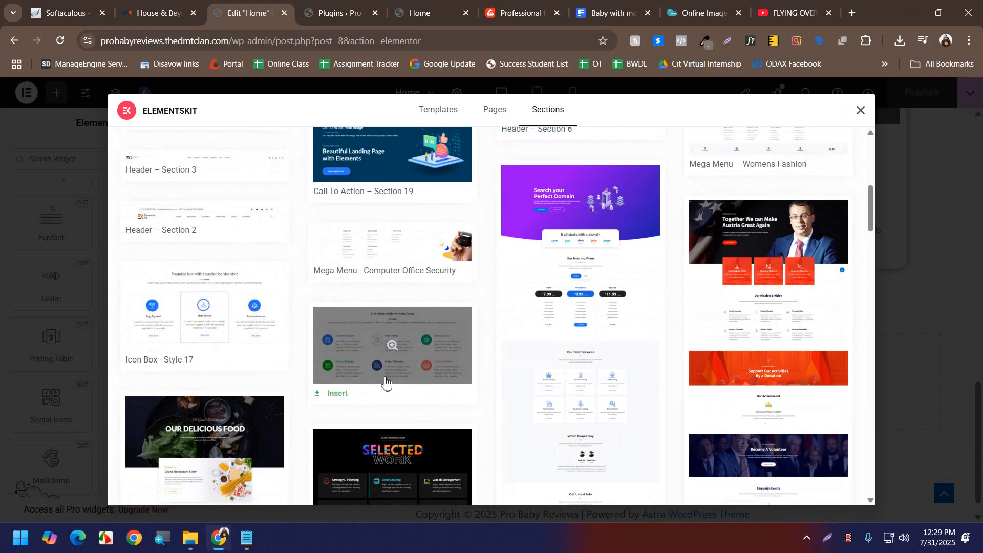
click(372, 370)
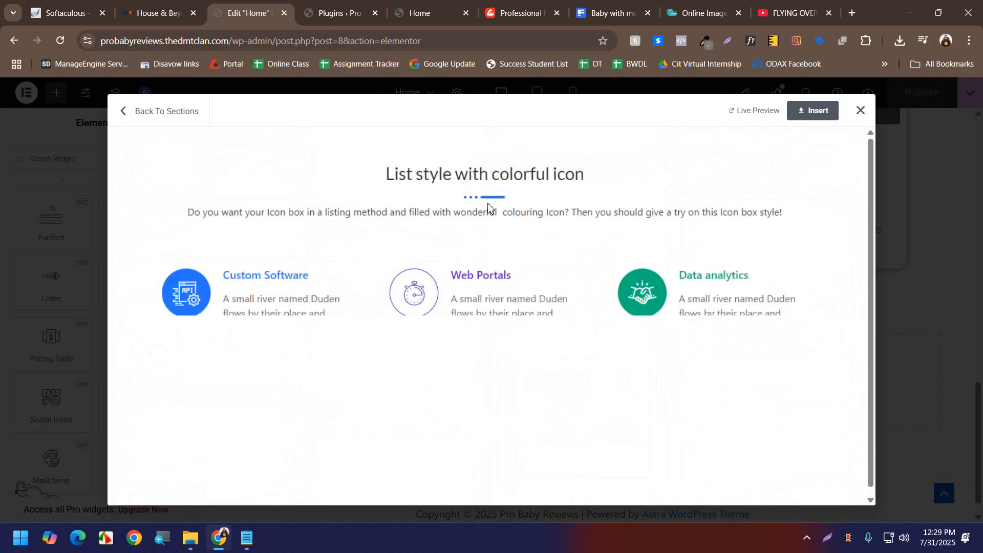
click(802, 113)
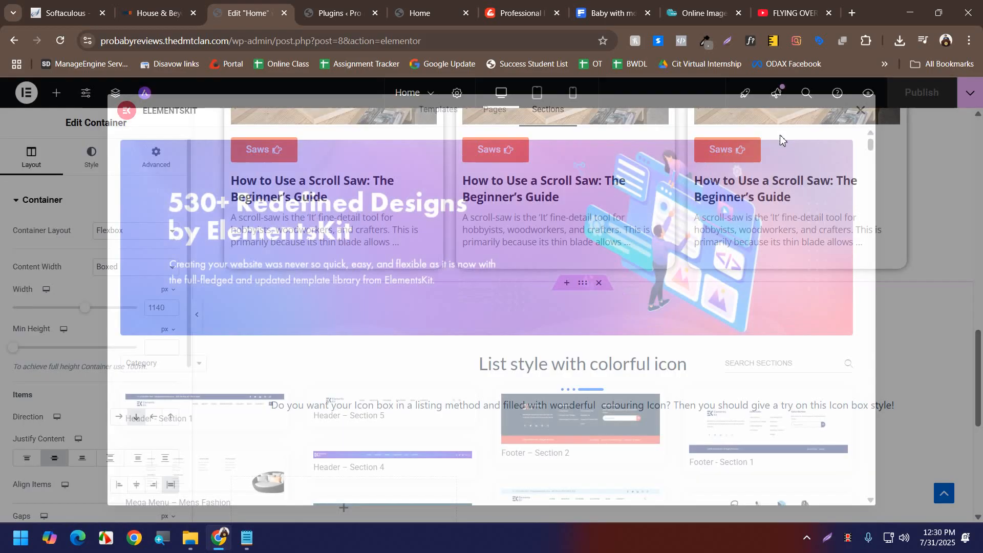
right_click(780, 134)
click(677, 336)
scroll(671, 343, down, 3)
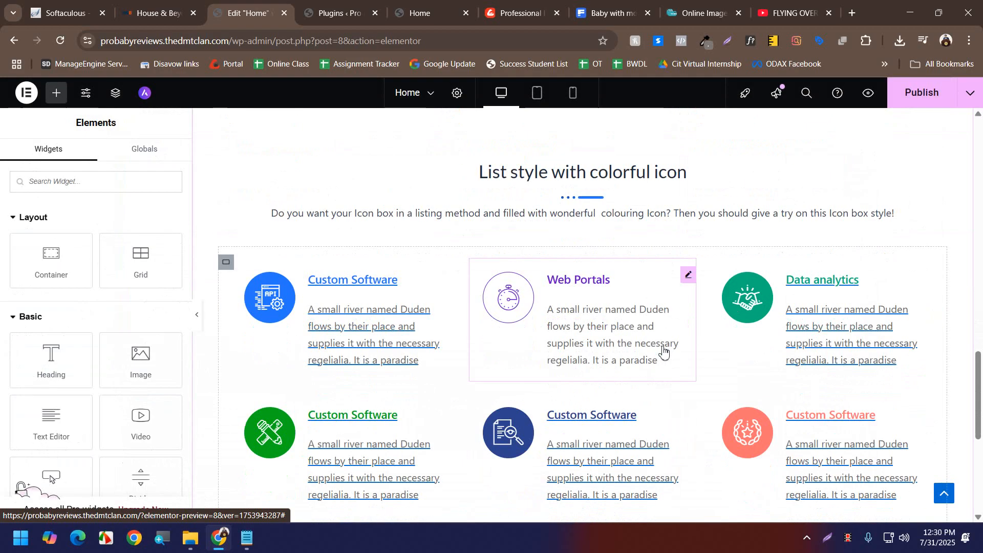
- Open the Web Portals icon box for editing and examine its icon, title and description options
click(687, 275)
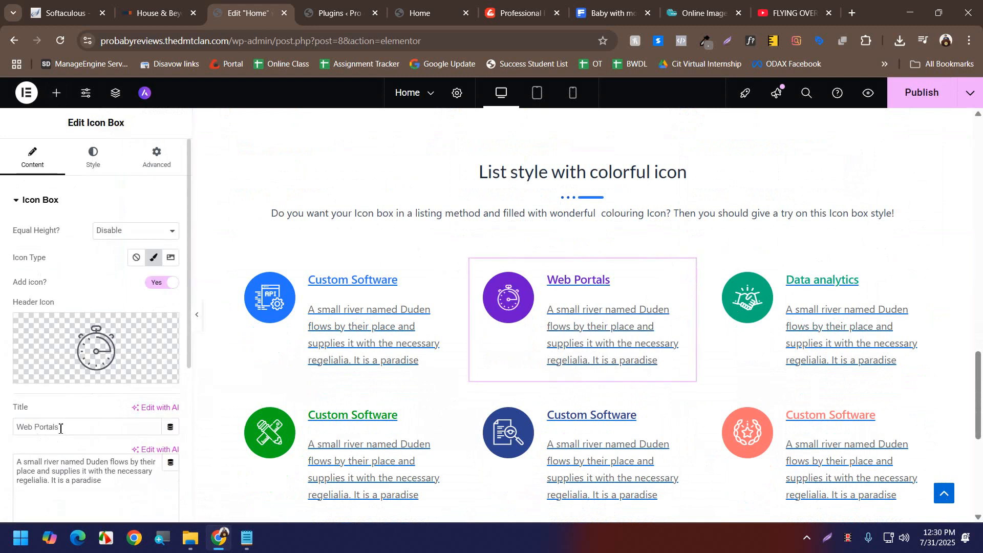
mouse_move(61, 379)
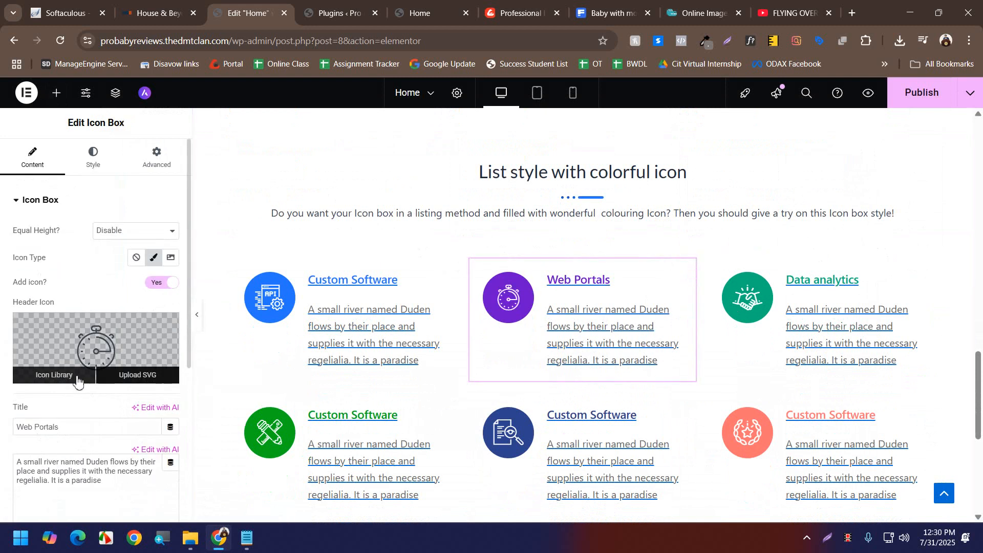
scroll(441, 305, down, 4)
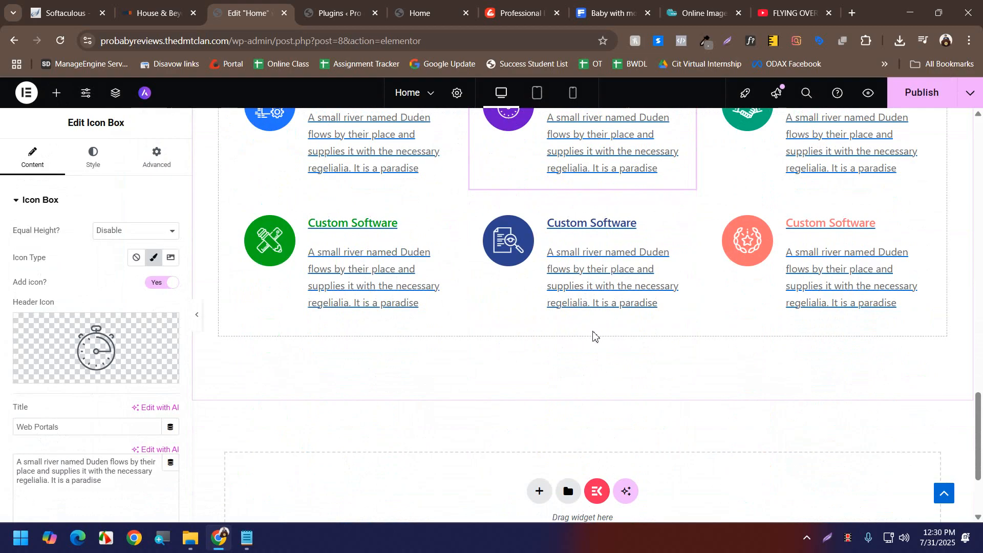
scroll(594, 335, up, 4)
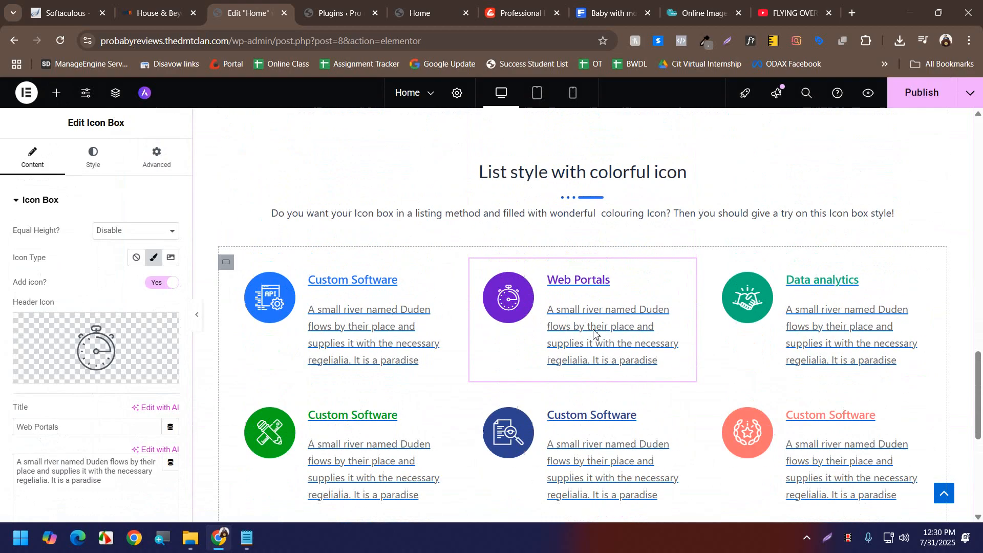
- Insert the Image Accordion - Beauty section from the ElementsKit library below the icon box section
scroll(605, 410, down, 4)
click(605, 495)
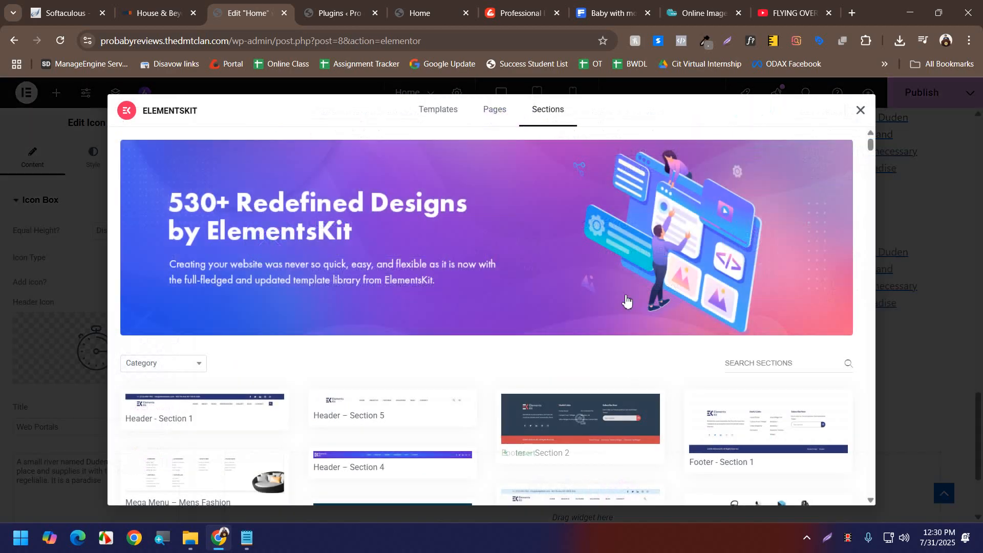
scroll(622, 327, down, 5)
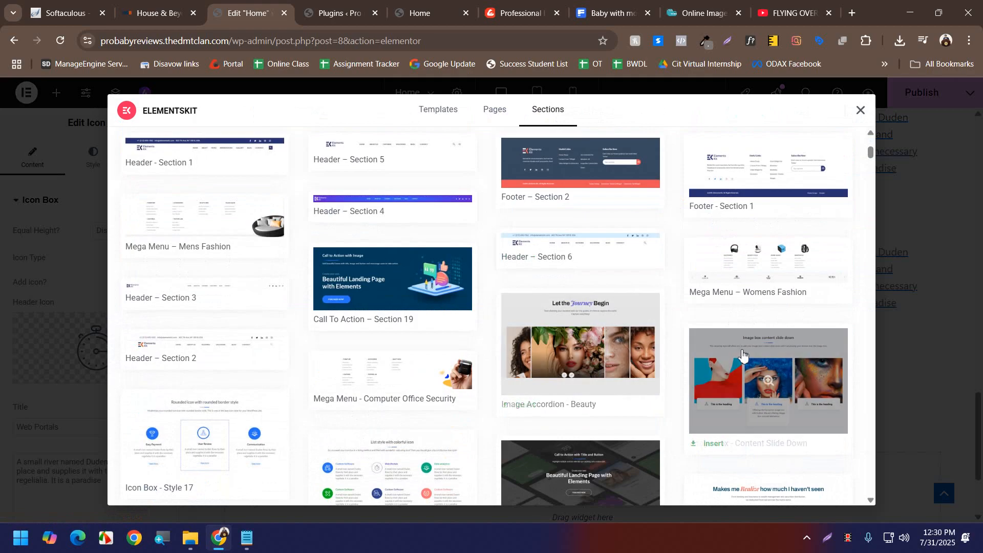
click(578, 343)
click(798, 119)
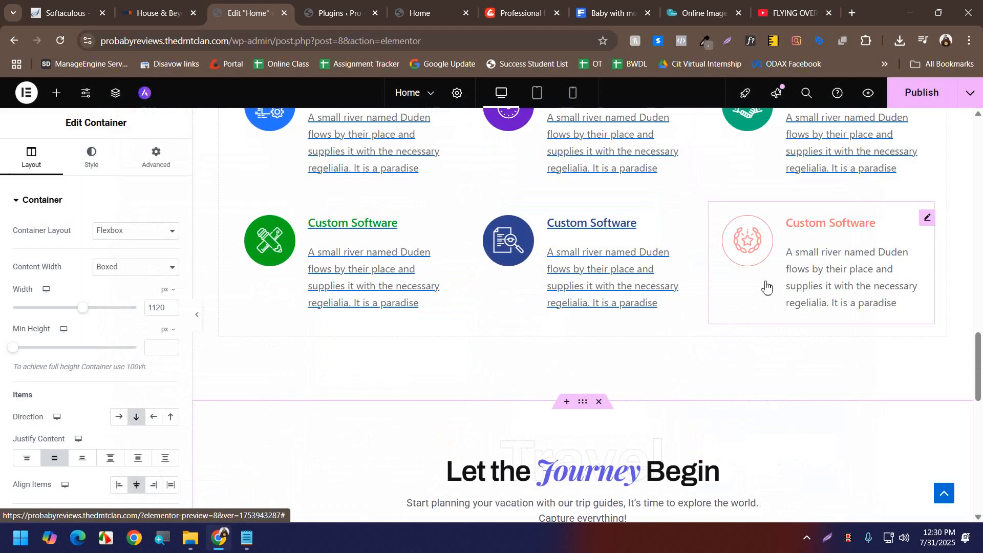
right_click(765, 281)
scroll(406, 448, down, 6)
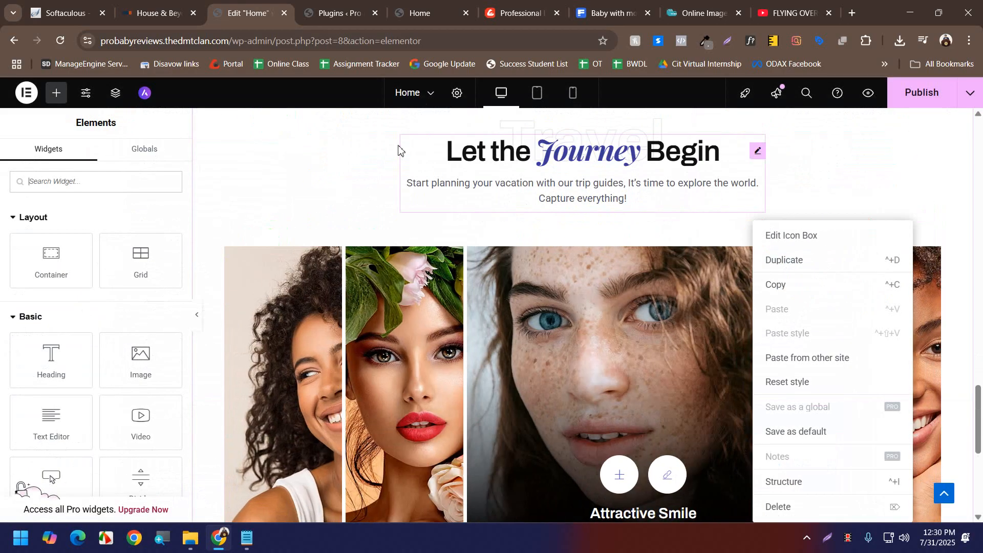
click(316, 191)
- Replace the first accordion item's background image with the media library photo young-mom-holding-her-baby-air-blank-space-min-scaled.jpg
click(299, 427)
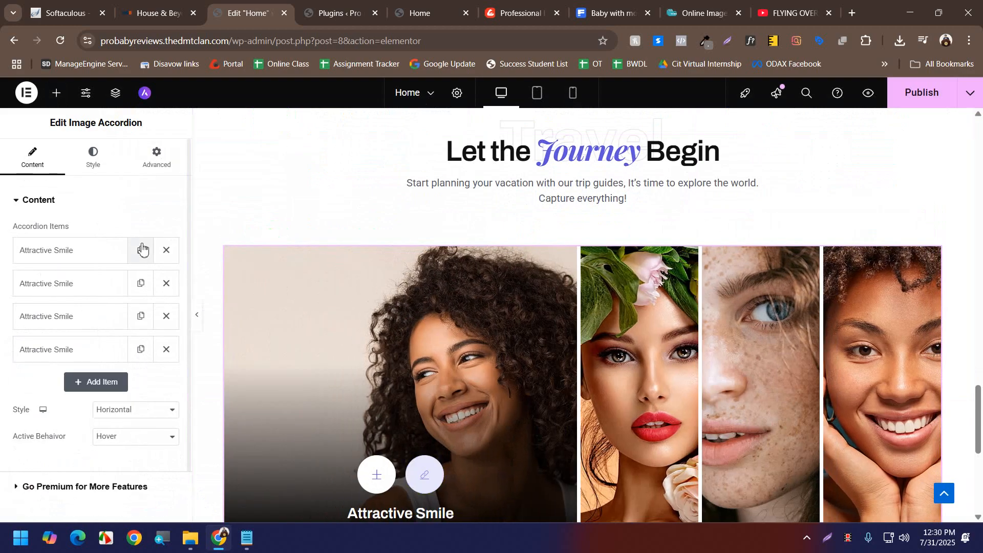
click(68, 259)
click(61, 318)
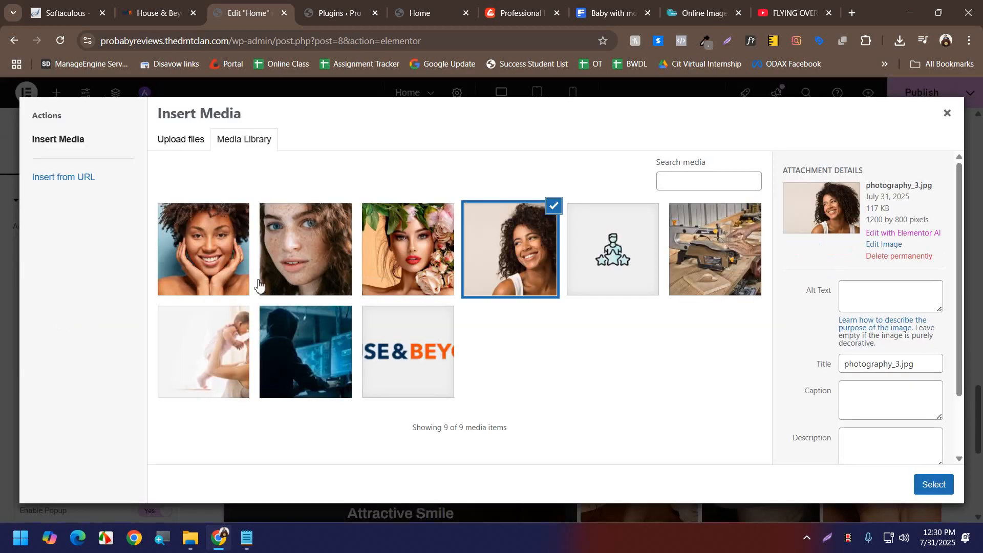
click(185, 346)
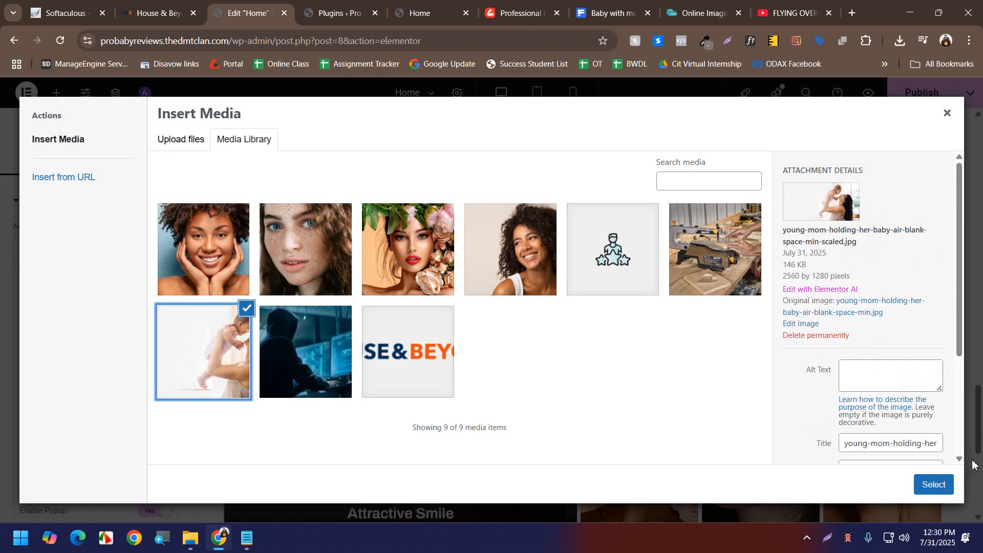
click(933, 484)
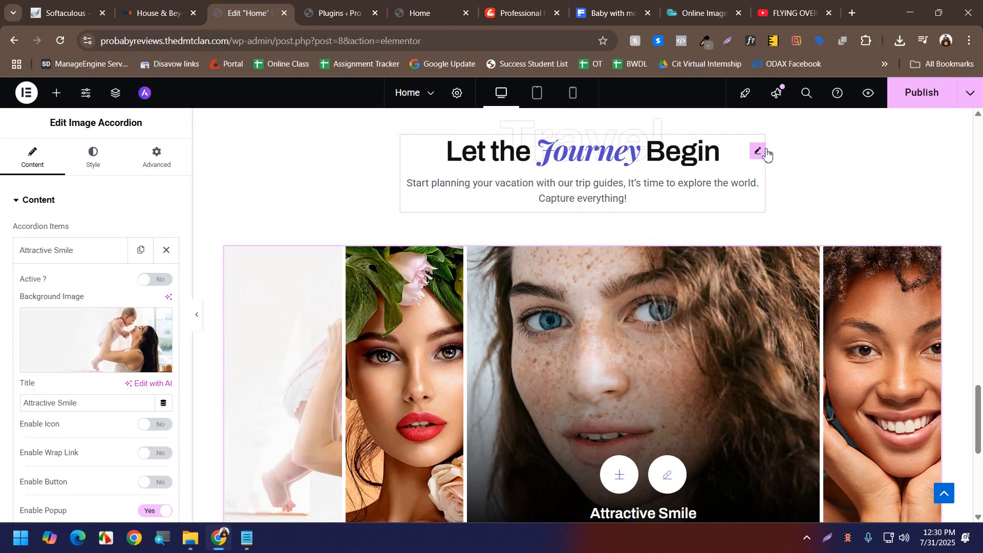
- Change the heading title above the image accordion to "DM {{2510}} Begin"
click(763, 152)
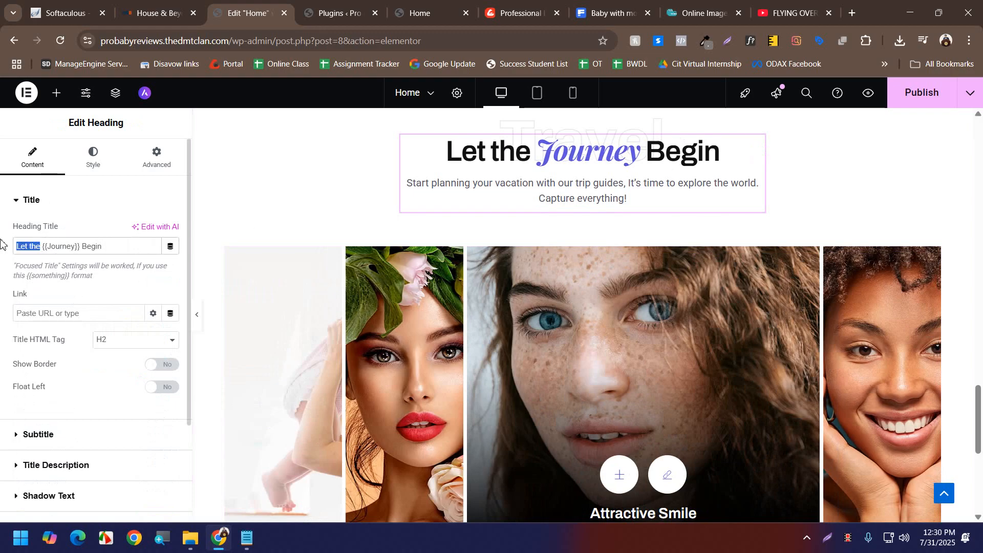
text(DM {{)
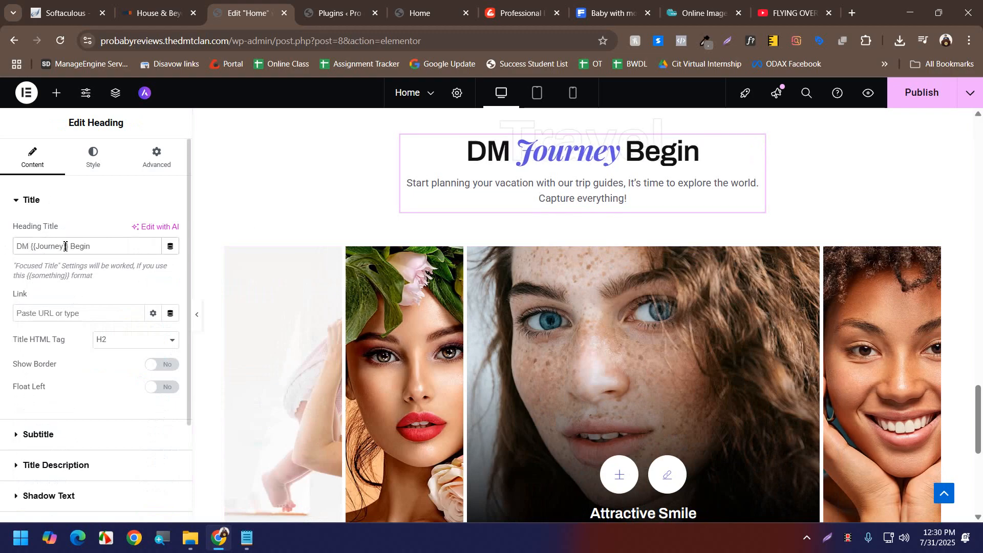
text(2510)
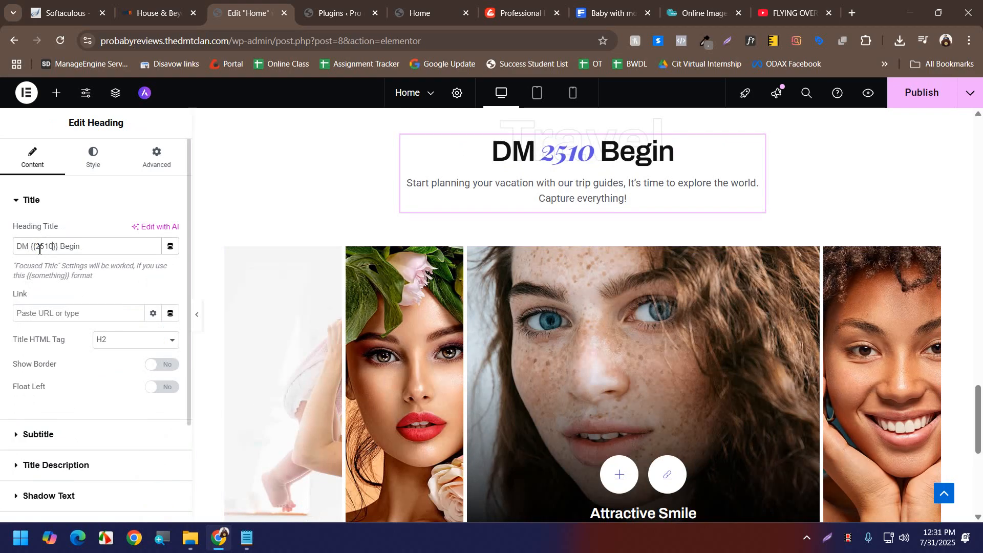
- Delete the image accordion section and the colorful icon box section from the page
scroll(668, 262, up, 4)
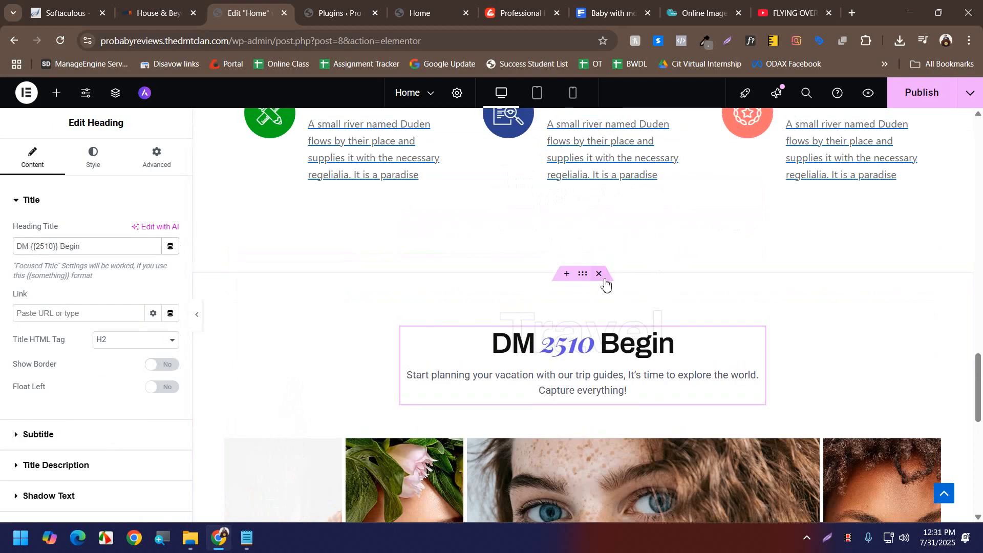
click(600, 273)
scroll(617, 270, up, 3)
scroll(619, 269, up, 3)
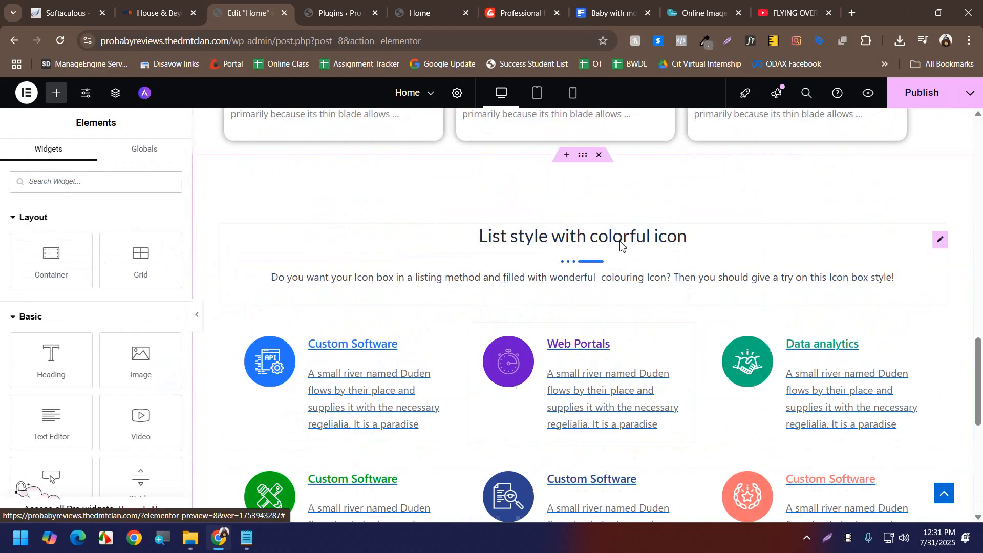
click(600, 155)
- Exit the Elementor editor to WordPress without saving the changes and go to the list of all pages
click(27, 92)
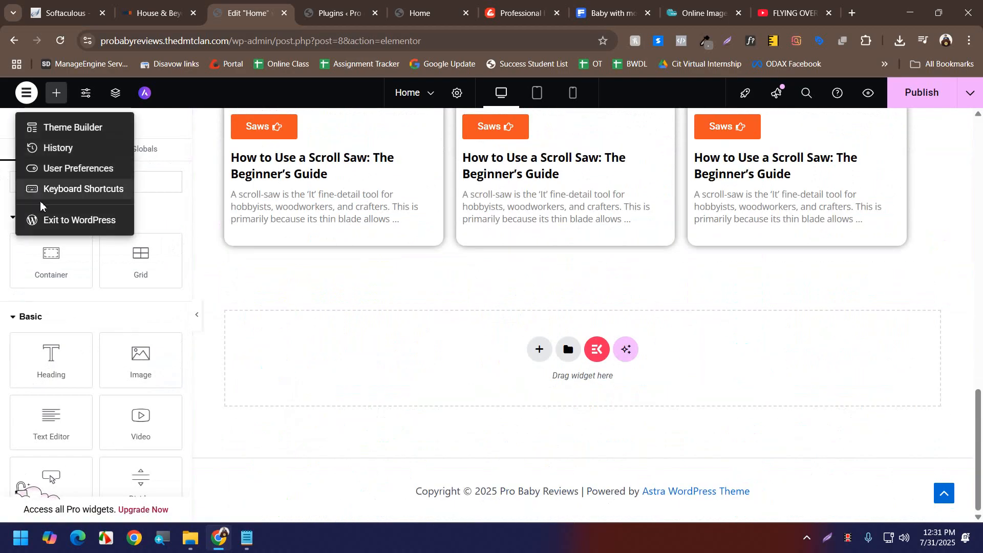
click(45, 224)
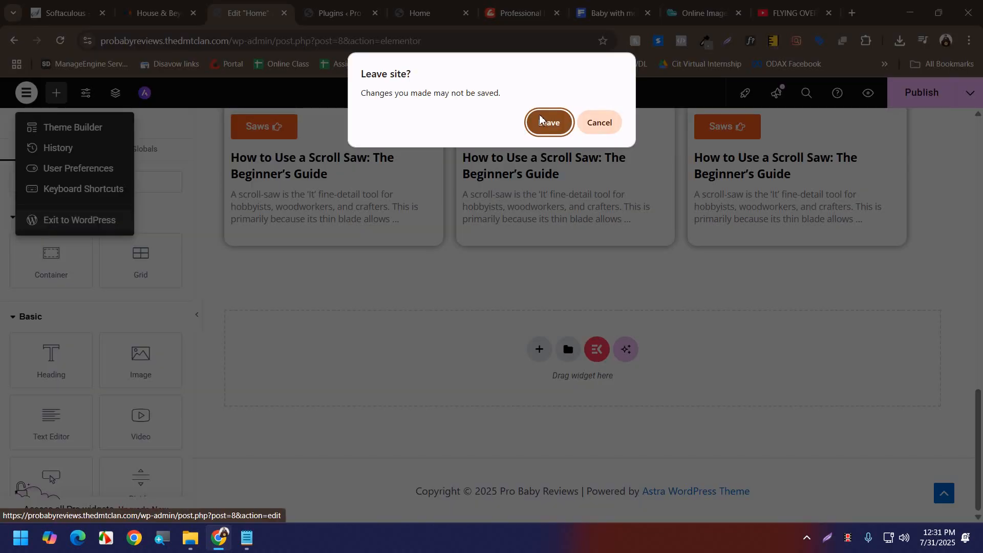
click(540, 119)
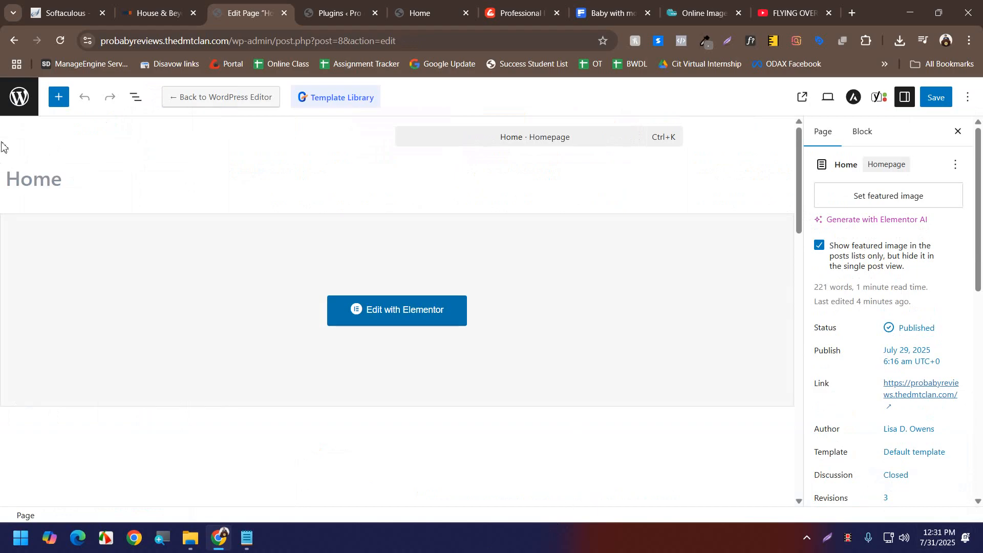
click(19, 95)
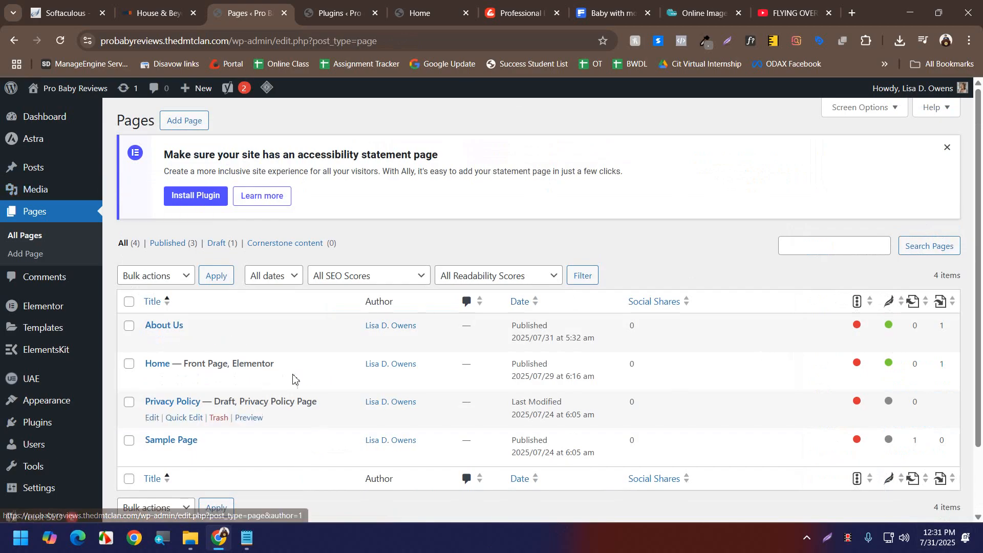
- Add a new template titled "Footer" in UAE's Header & Footer builder and set its template type to Footer
mouse_move(44, 380)
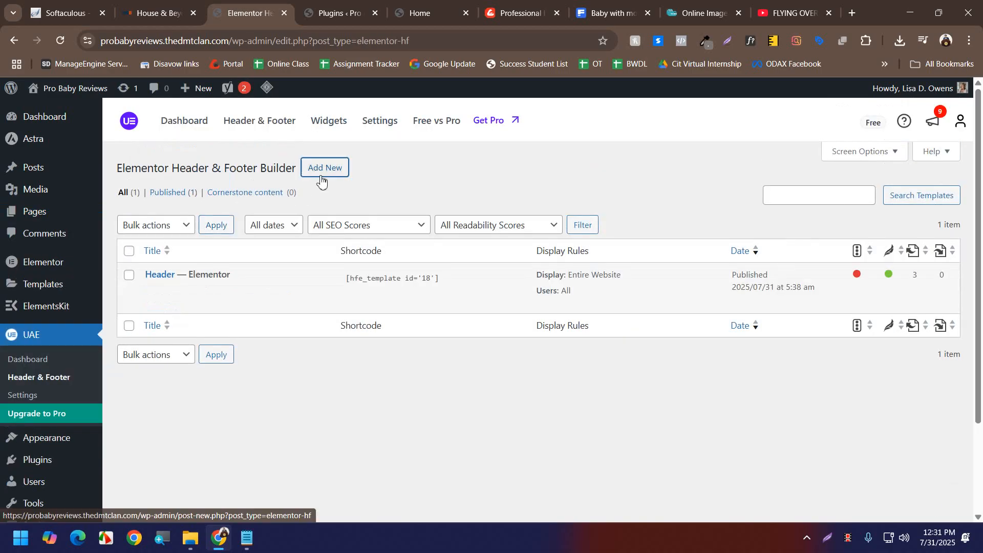
click(324, 167)
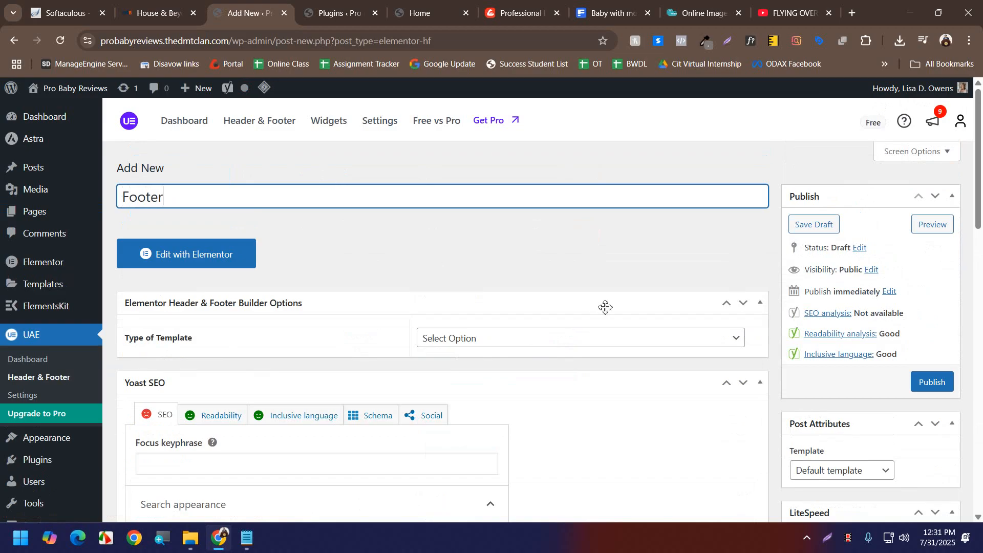
click(608, 338)
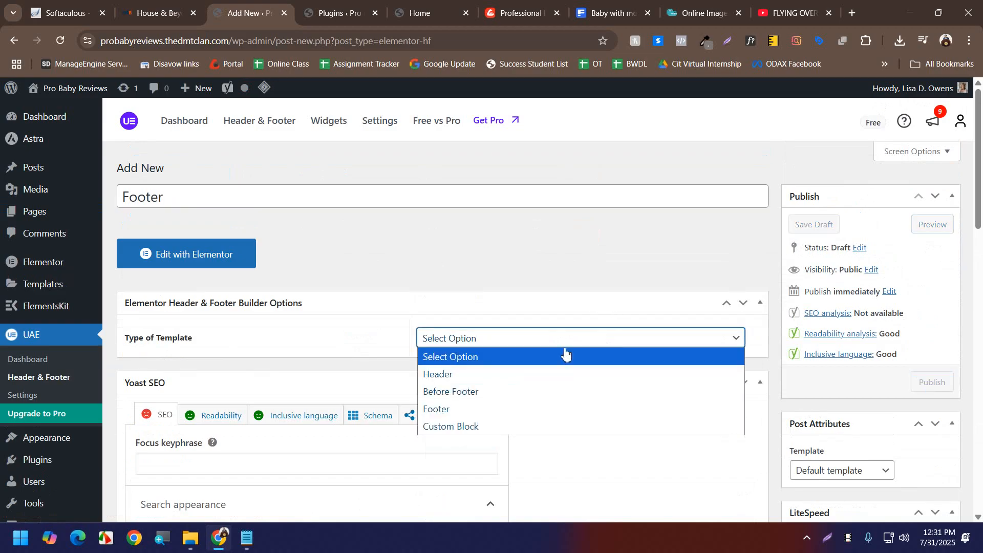
click(484, 411)
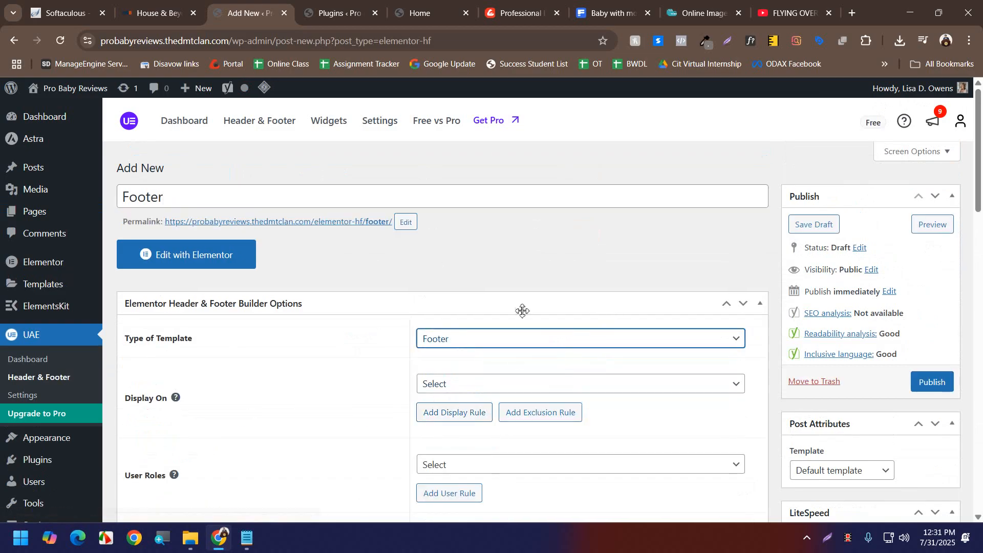
- Set the Footer template to display on the Entire Website for All user roles and publish it
click(460, 385)
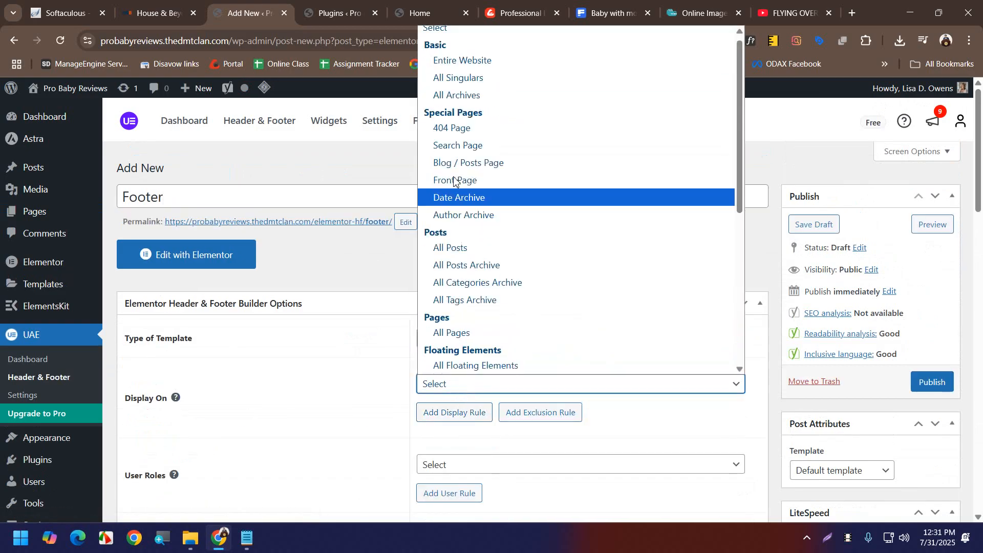
click(466, 61)
scroll(491, 382, down, 1)
click(476, 402)
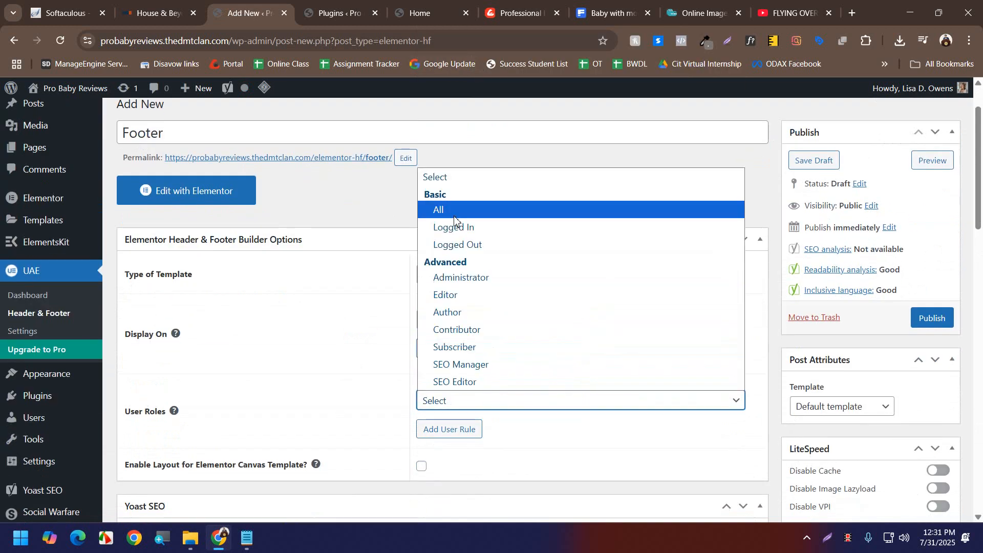
click(450, 208)
click(937, 323)
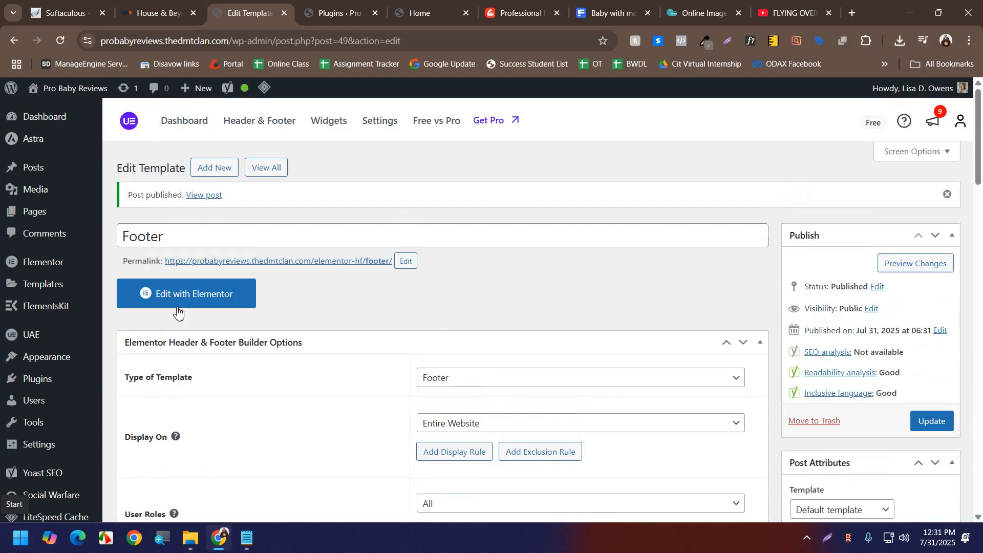
- Edit the Footer template in Elementor and insert ElementsKit's ready-made footer section with the white background and dark blue copyright bar
click(174, 306)
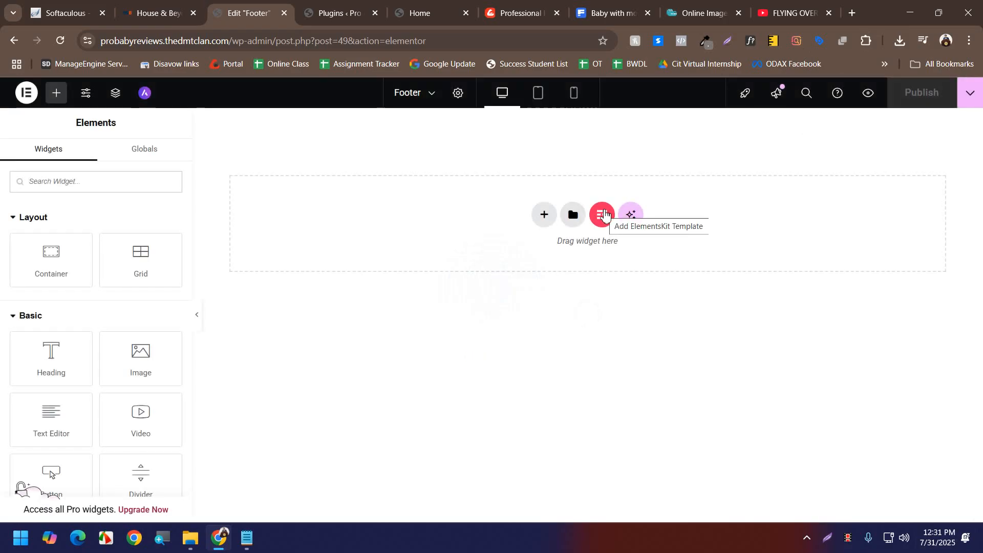
click(603, 215)
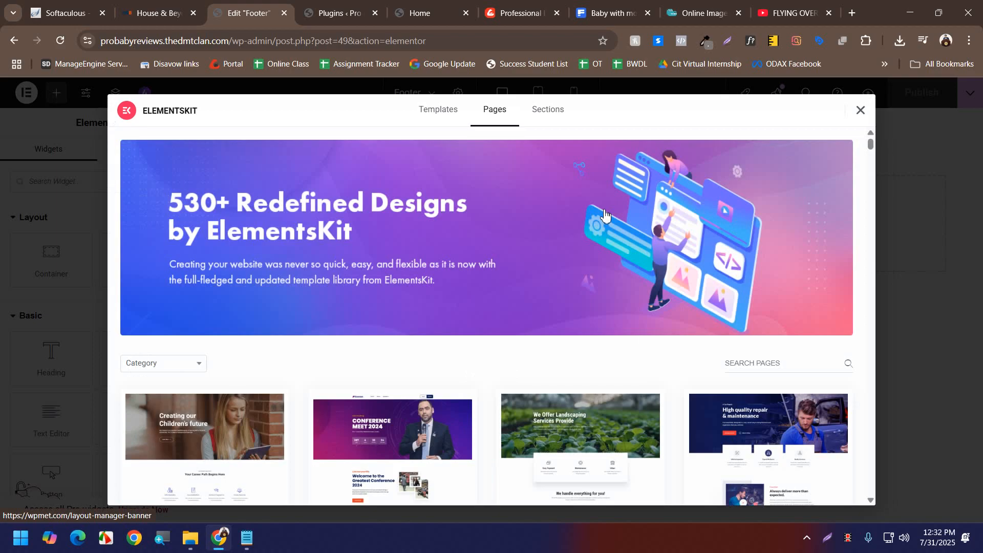
click(549, 112)
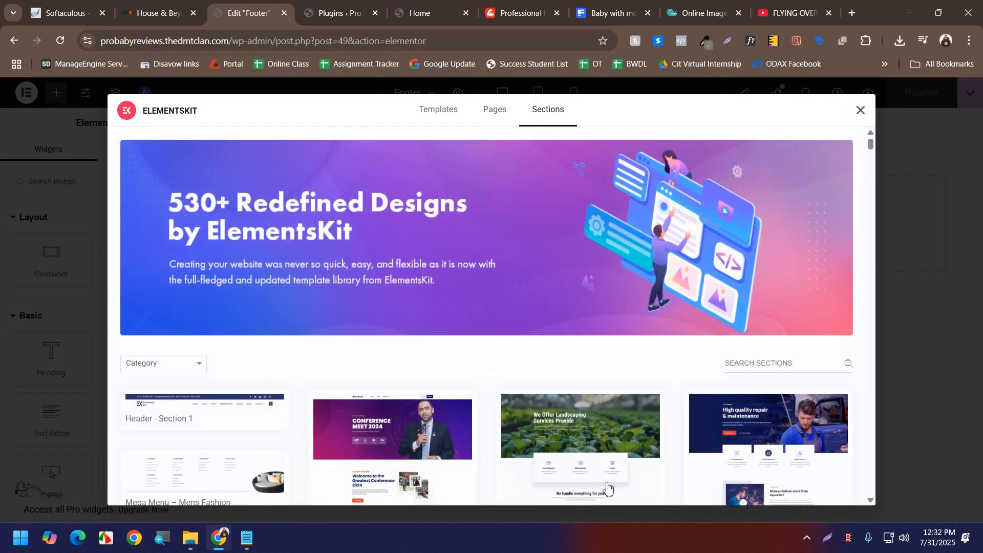
scroll(553, 355, down, 1)
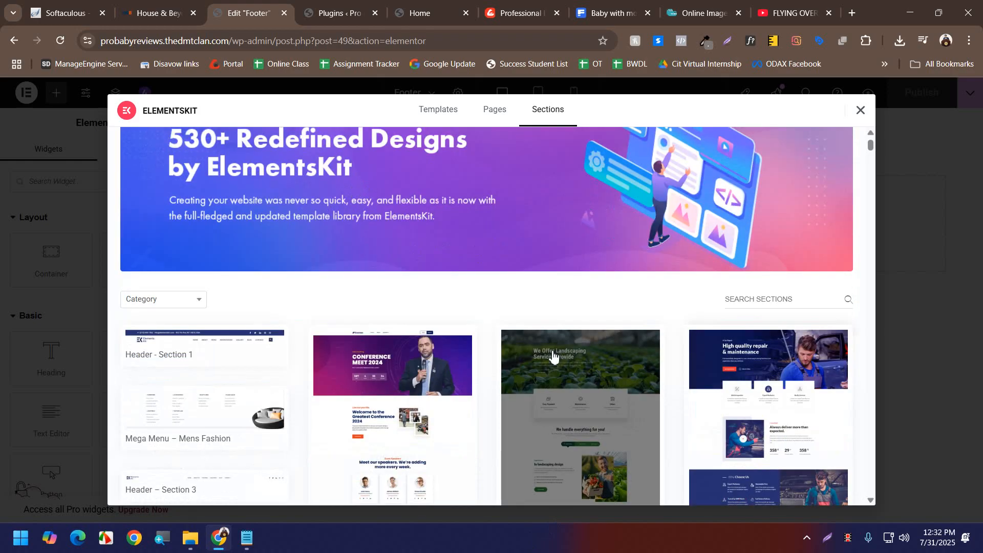
mouse_move(245, 411)
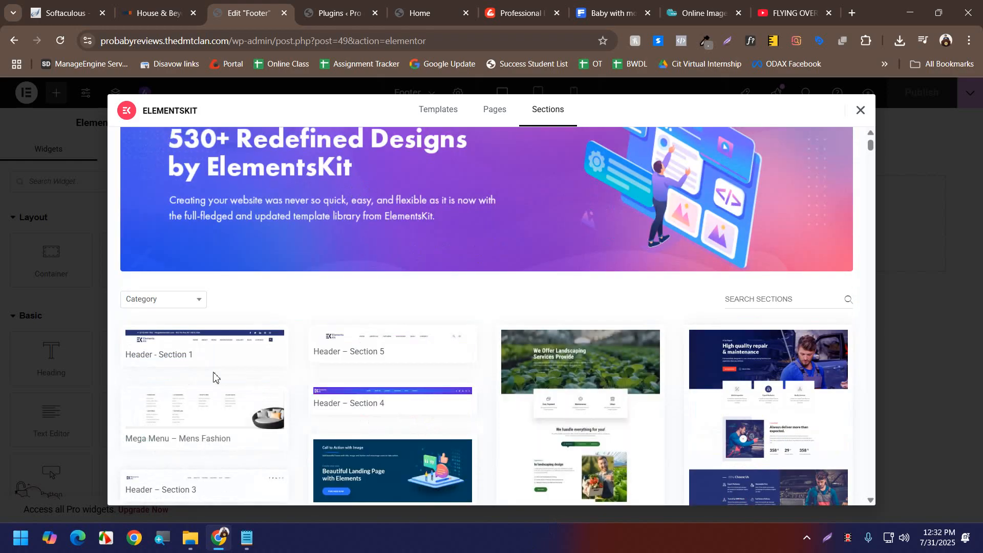
scroll(214, 379, down, 2)
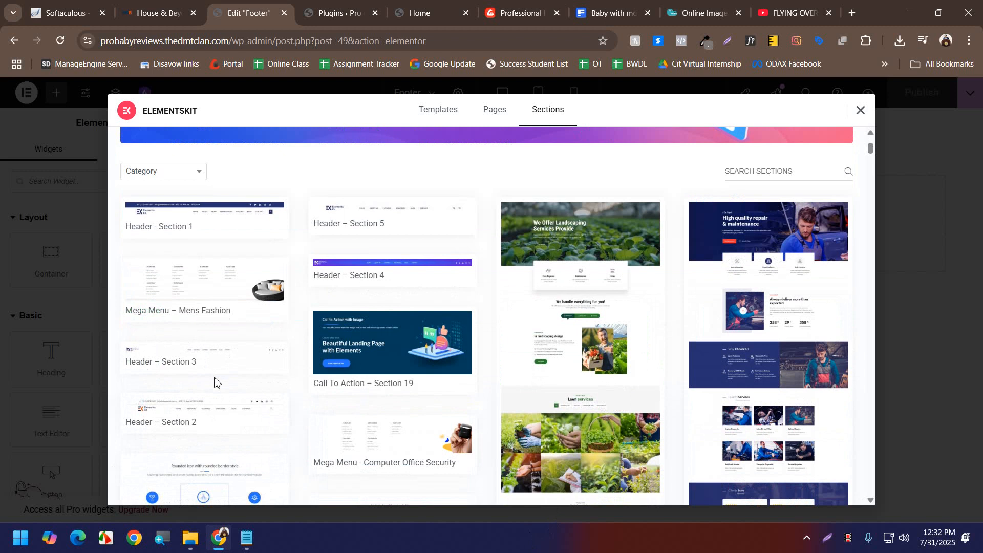
mouse_move(414, 259)
scroll(436, 270, up, 3)
scroll(445, 276, down, 12)
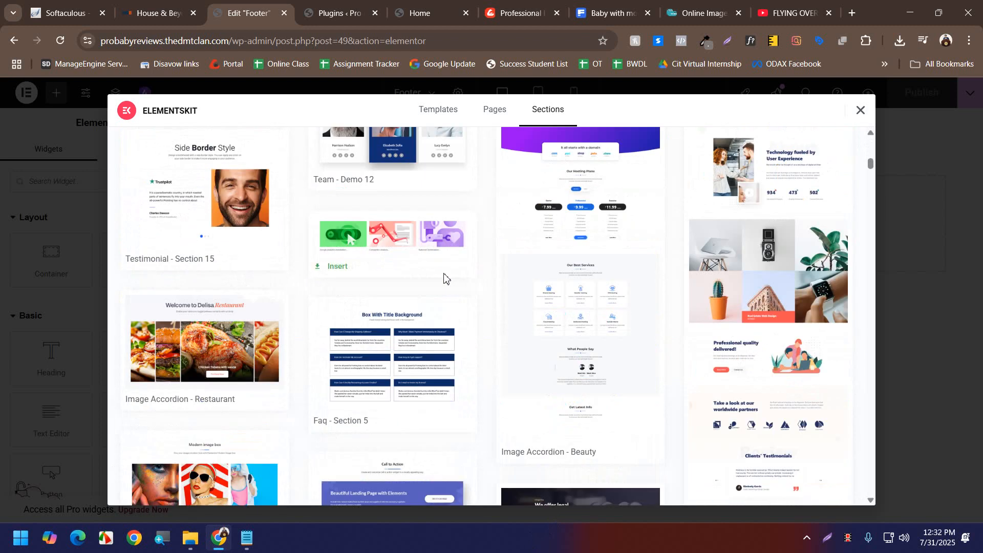
scroll(444, 279, up, 12)
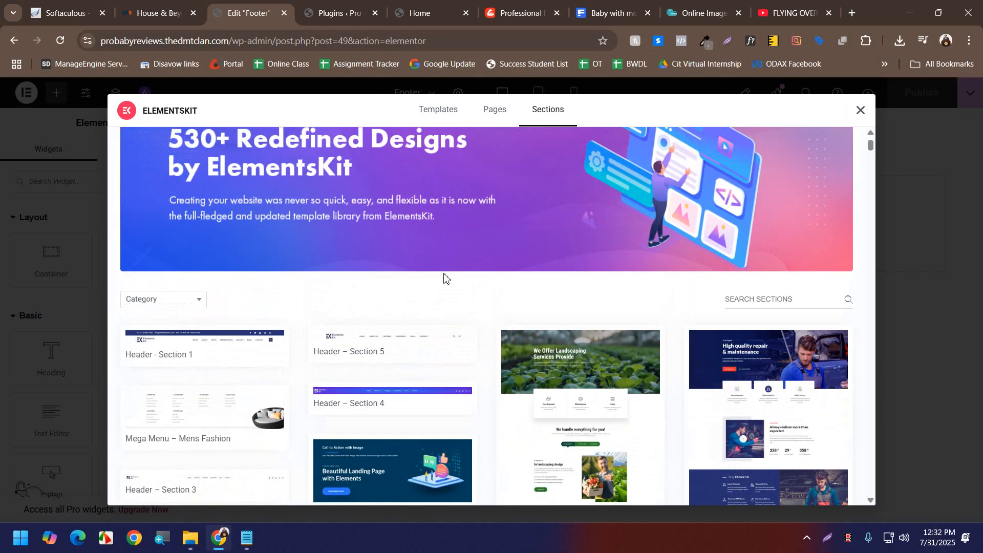
mouse_move(726, 364)
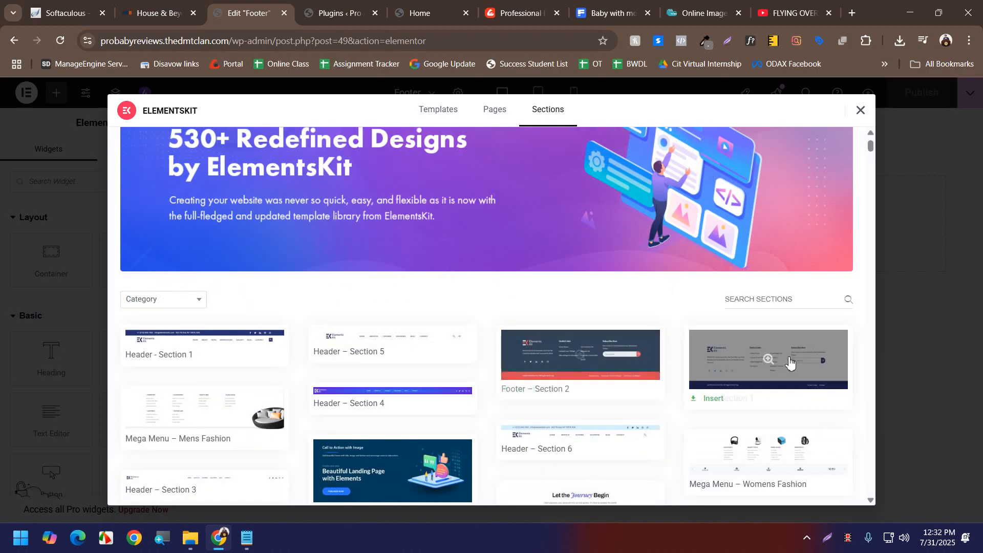
click(709, 399)
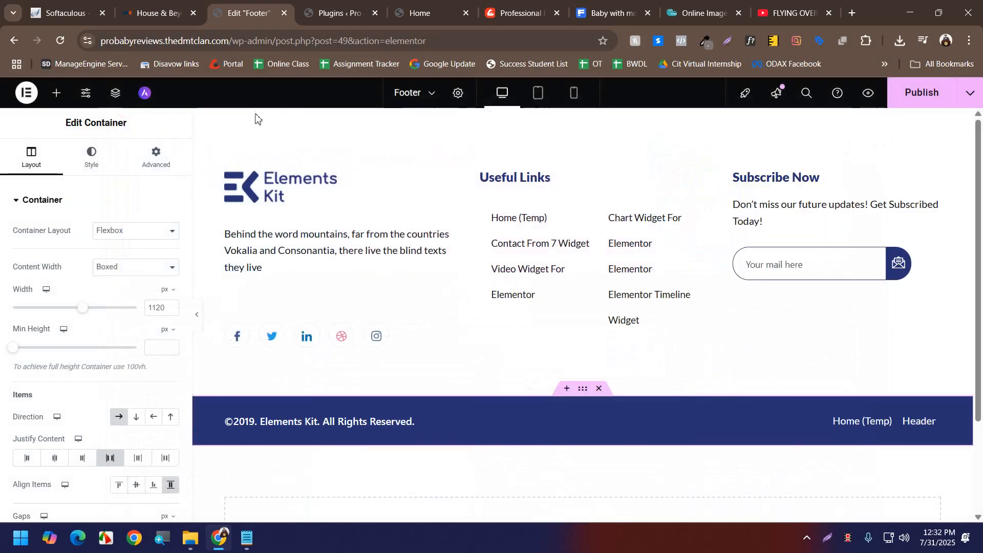
- Replace the footer's Elements Kit logo with the House & Beyond image hab-logo-1.png from the media library
click(445, 185)
click(93, 285)
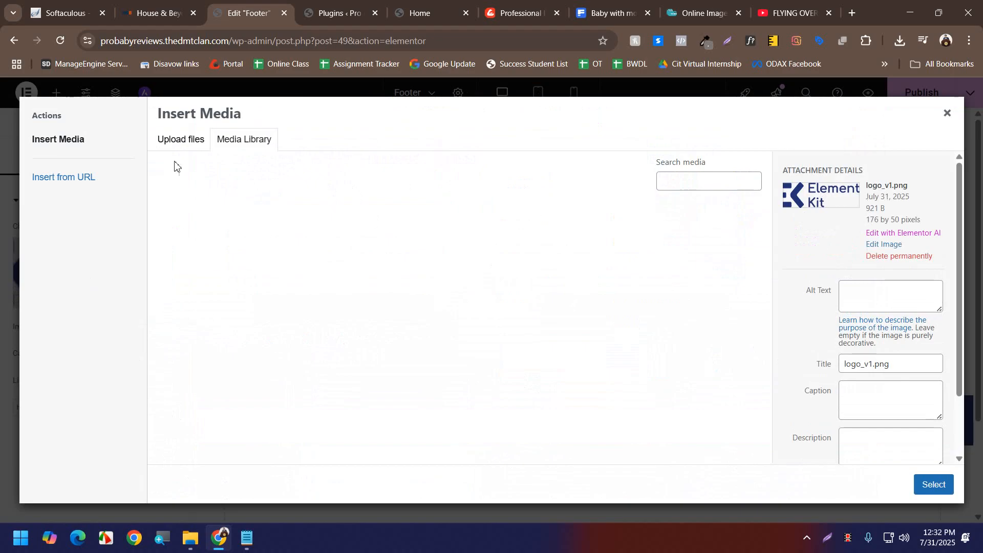
click(484, 370)
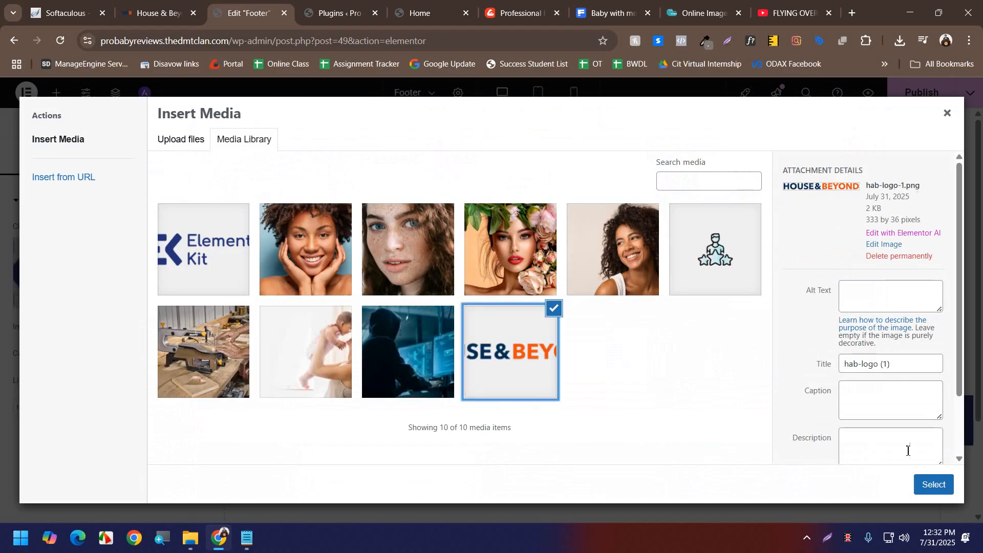
click(933, 486)
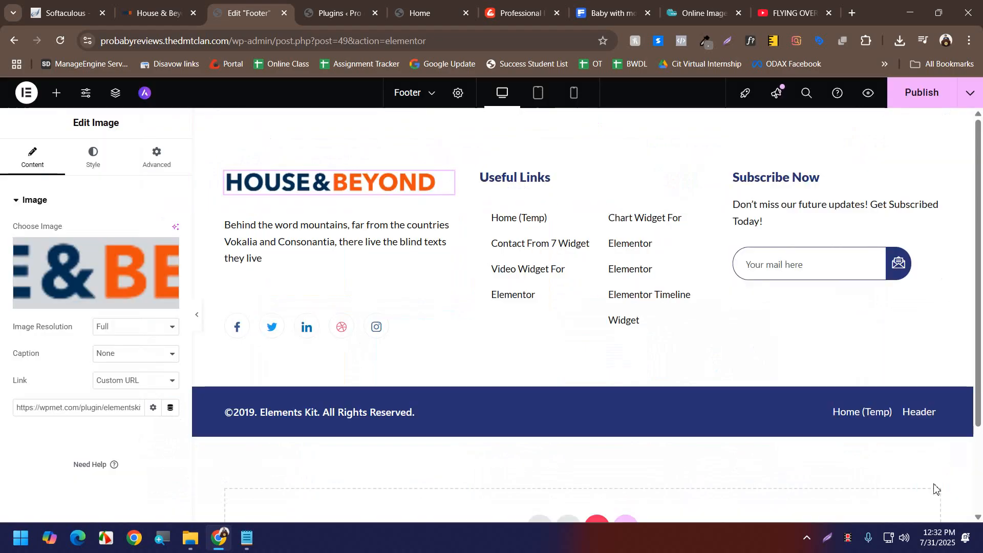
- Change the footer's copyright heading to "©2019. probabyreview. All Rights Reserved." and publish the template
click(401, 411)
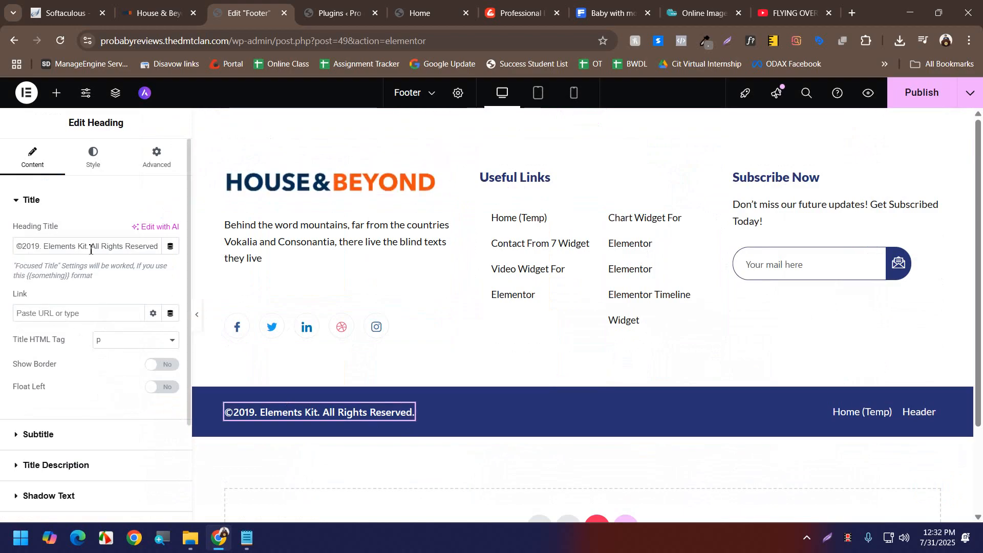
drag(90, 249, 51, 249)
text(probabyre)
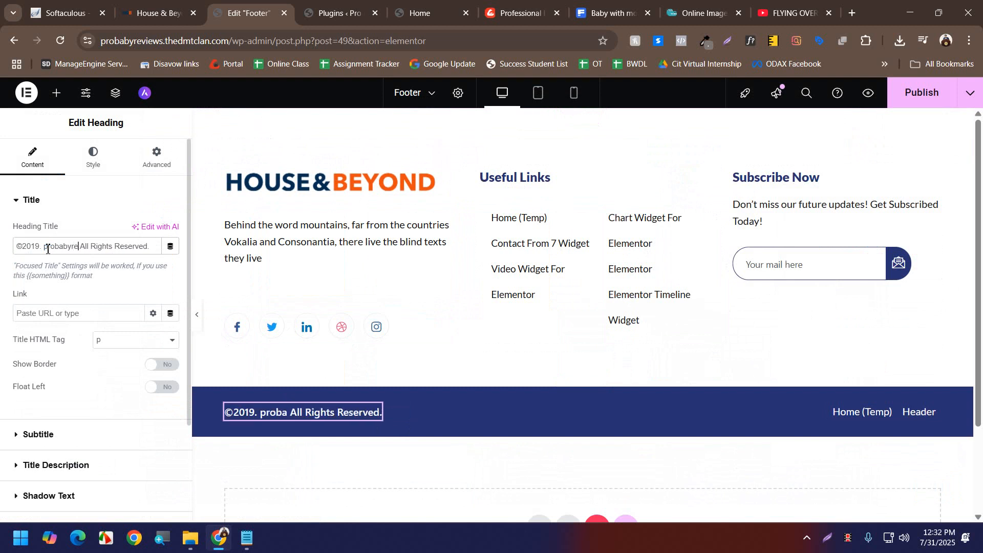
text(view)
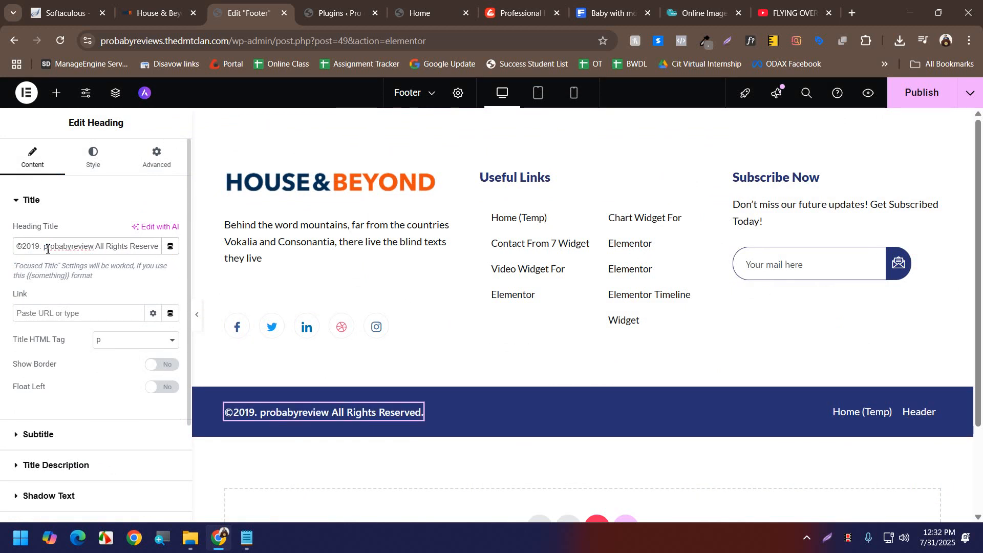
text(.)
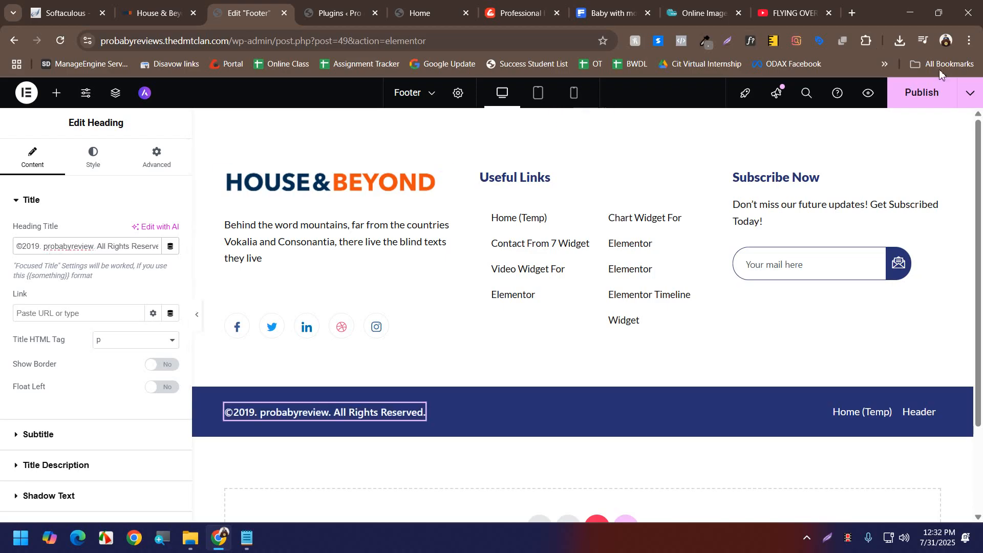
click(931, 96)
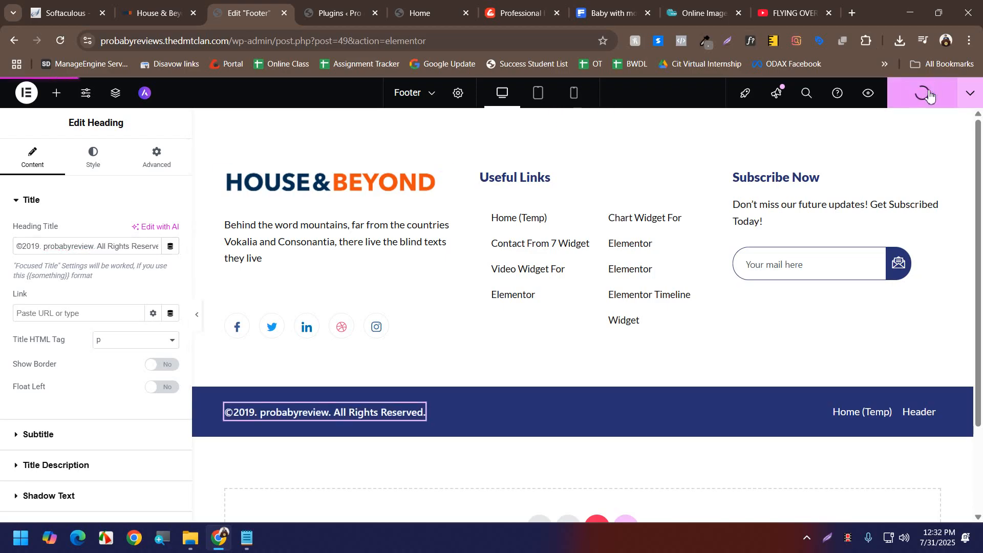
- Reload the live homepage and check the new footer at the end of the page
click(421, 2)
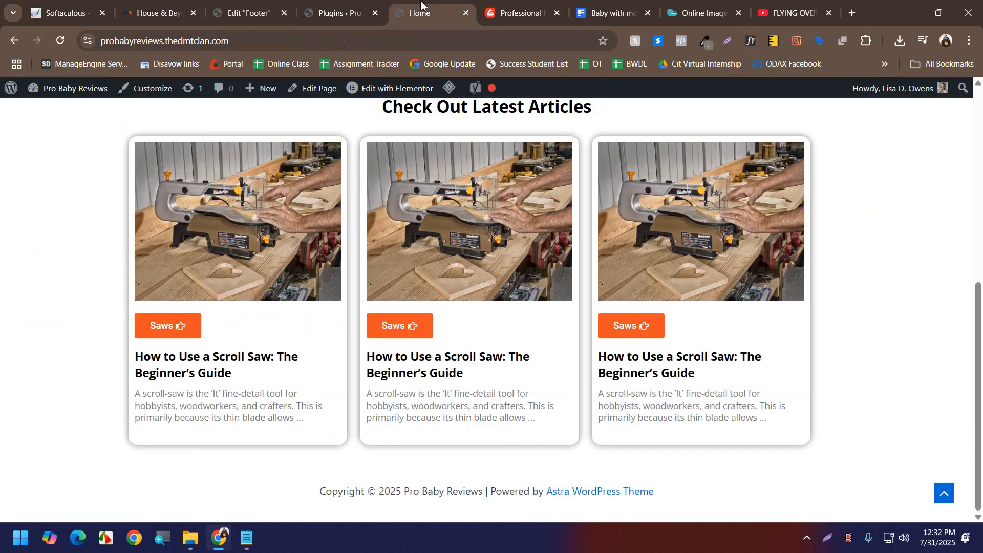
click(61, 41)
scroll(662, 311, up, 7)
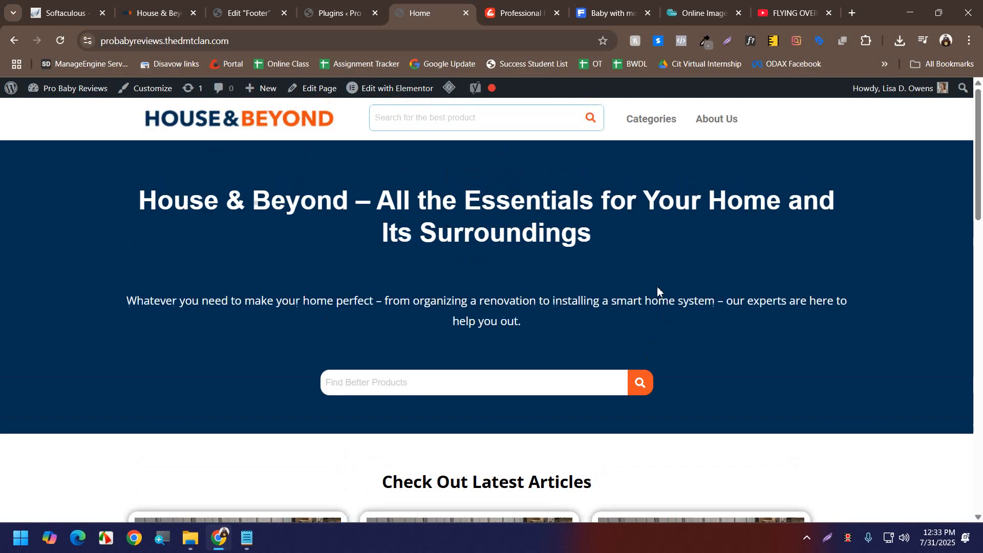
scroll(640, 298, down, 15)
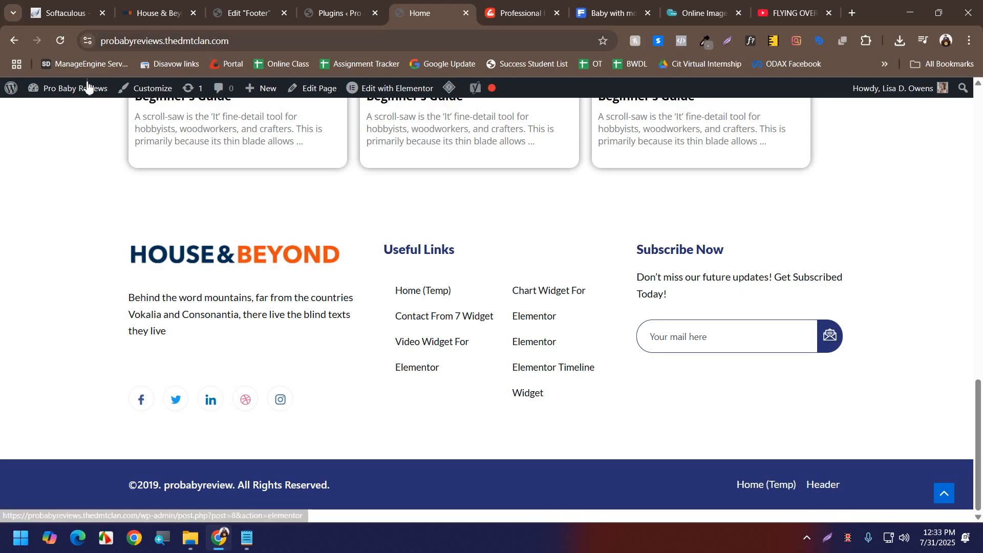
- Go to the WordPress dashboard and open the Starter Templates page of the Astra theme
mouse_move(84, 89)
click(68, 116)
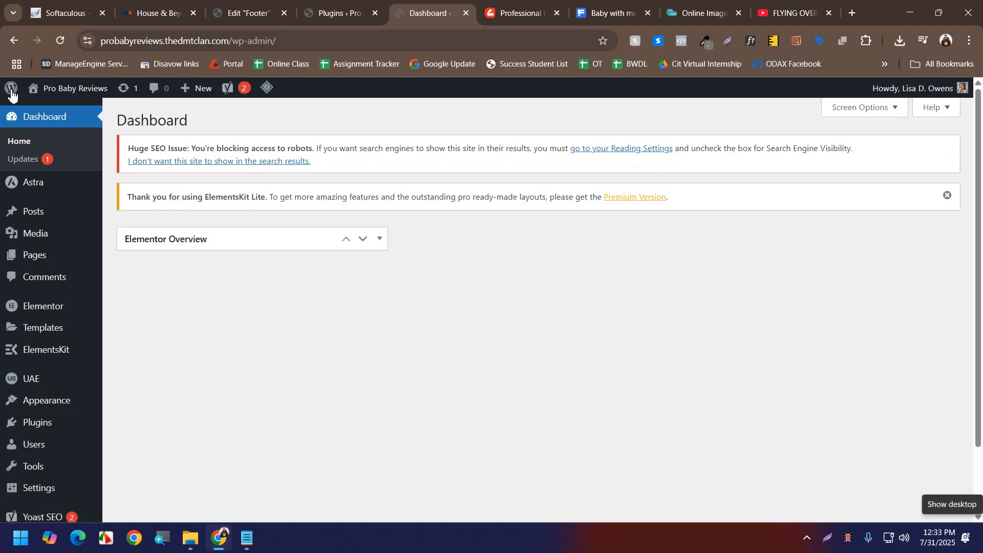
mouse_move(31, 183)
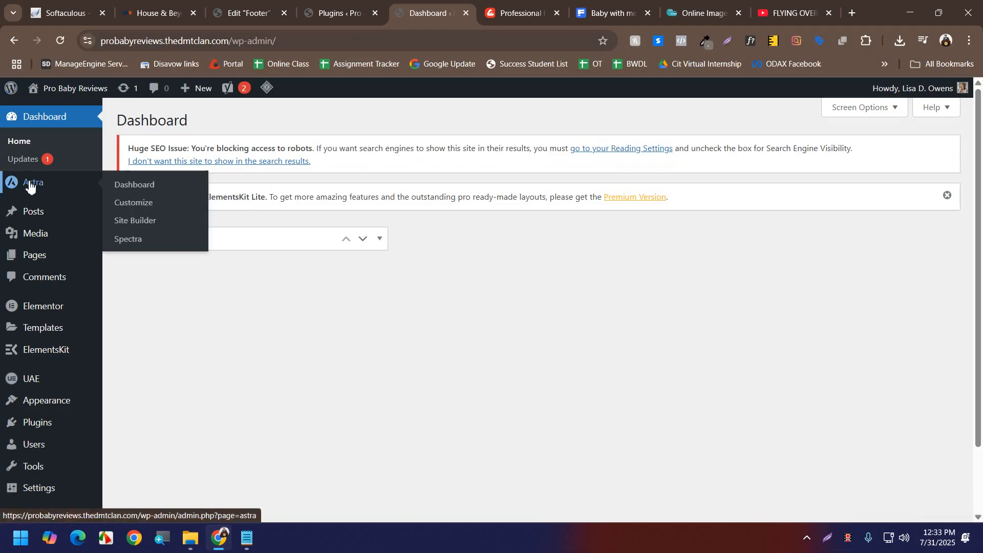
click(156, 188)
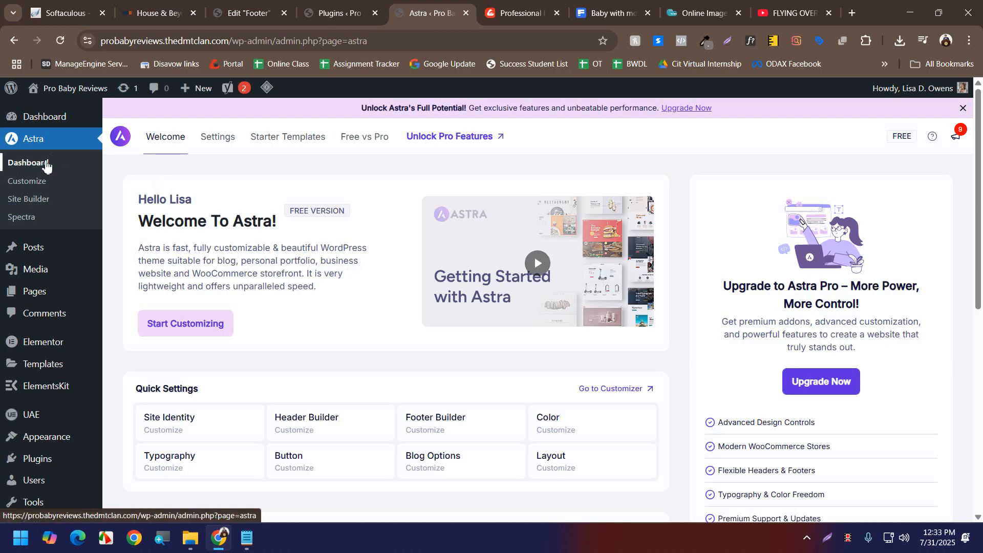
click(306, 138)
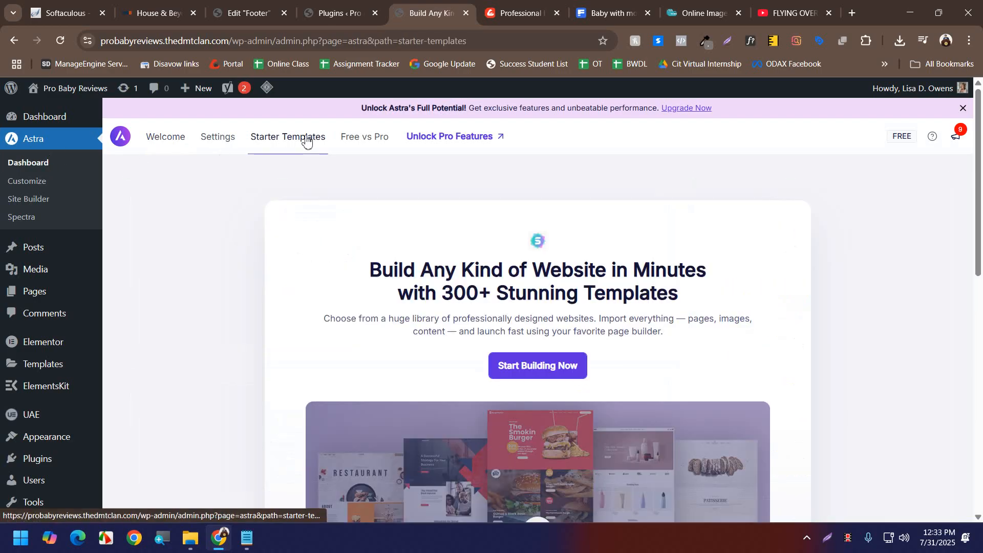
- Start building with Classic Starter Templates for Elementor, dismiss the AI builder offer, and browse the template library
click(539, 379)
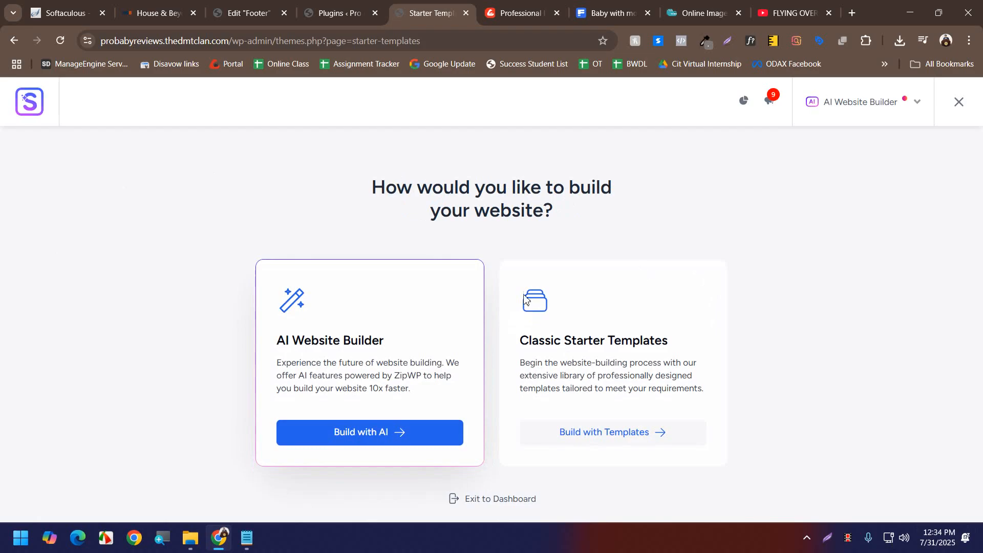
click(631, 438)
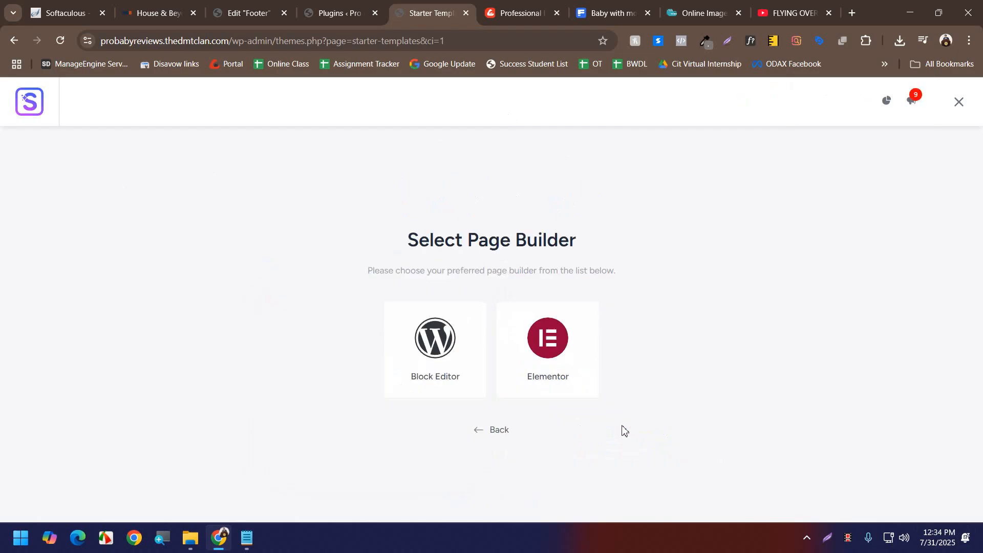
click(512, 366)
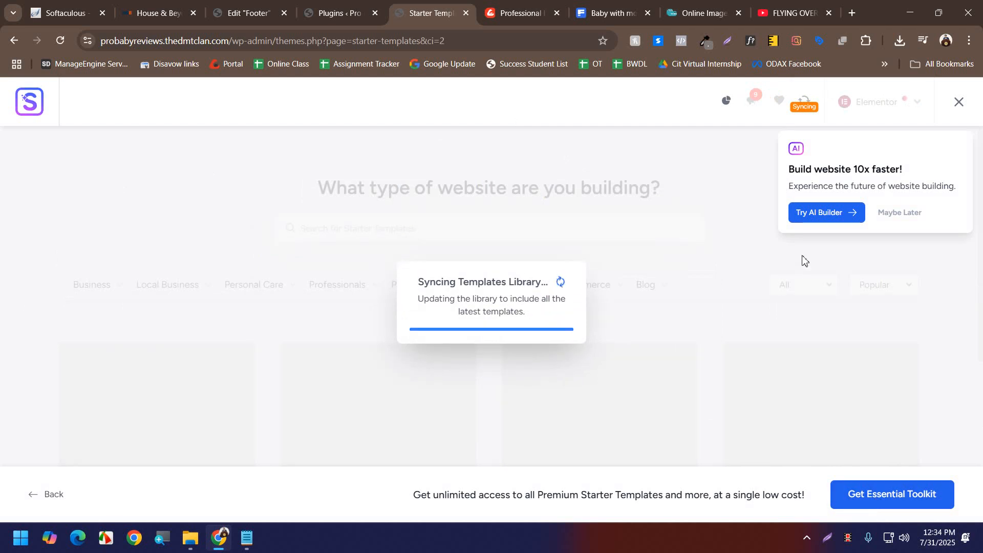
click(891, 214)
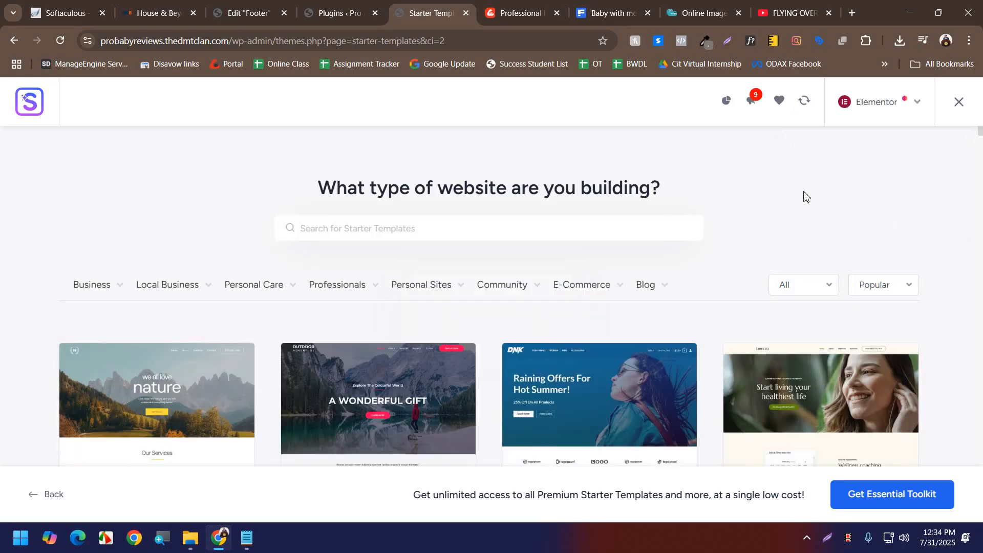
scroll(807, 197, down, 6)
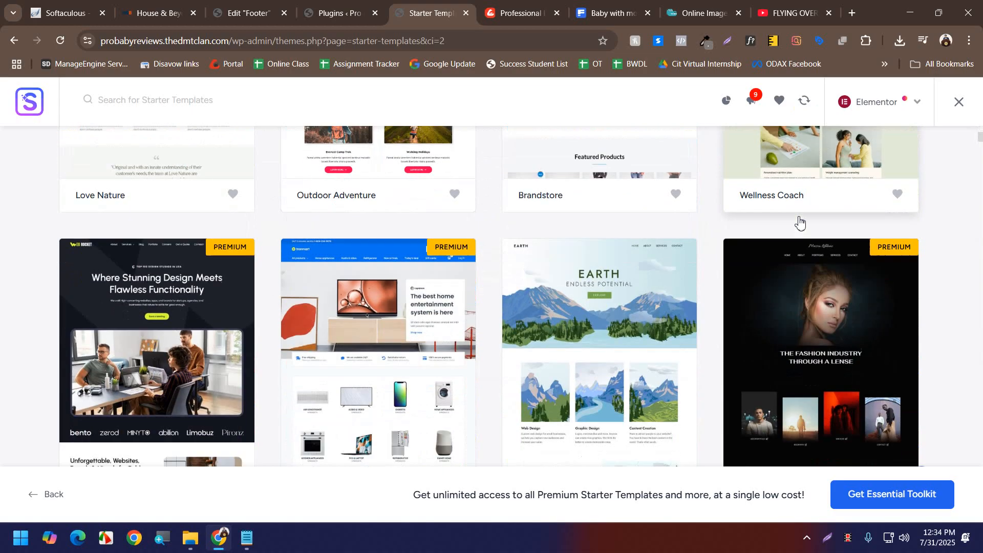
scroll(800, 223, down, 10)
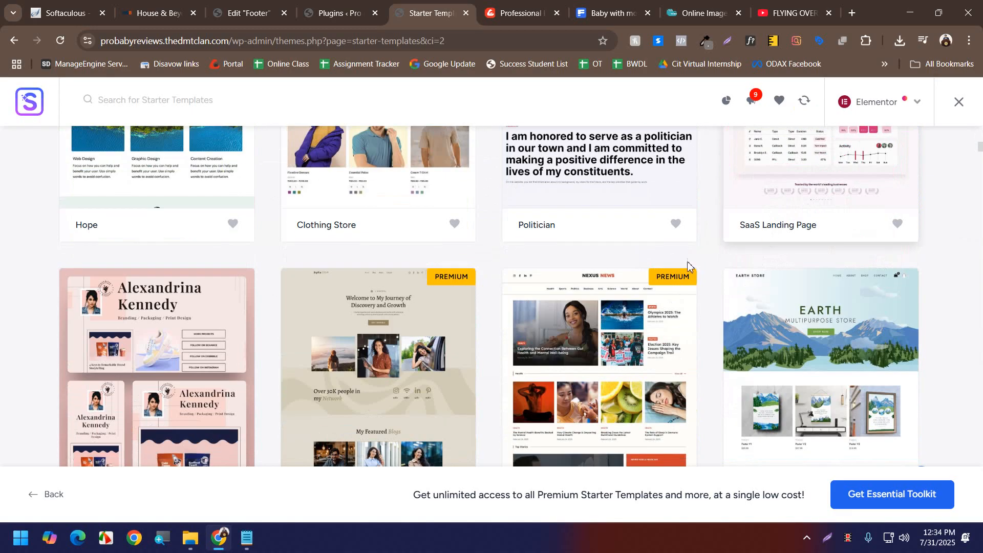
scroll(671, 261, up, 10)
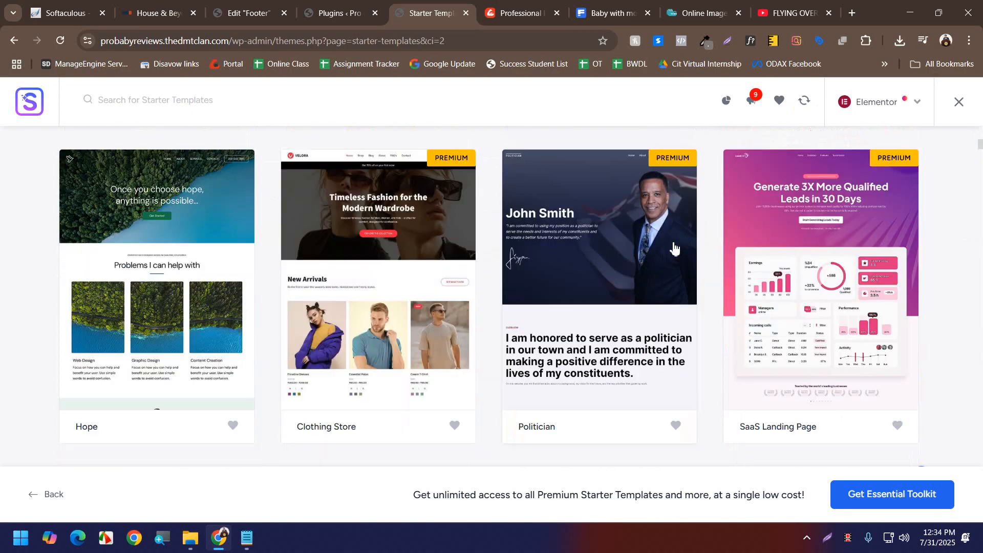
- Filter the starter templates by the Blogger category under Blog and browse the matching designs
scroll(671, 256, up, 5)
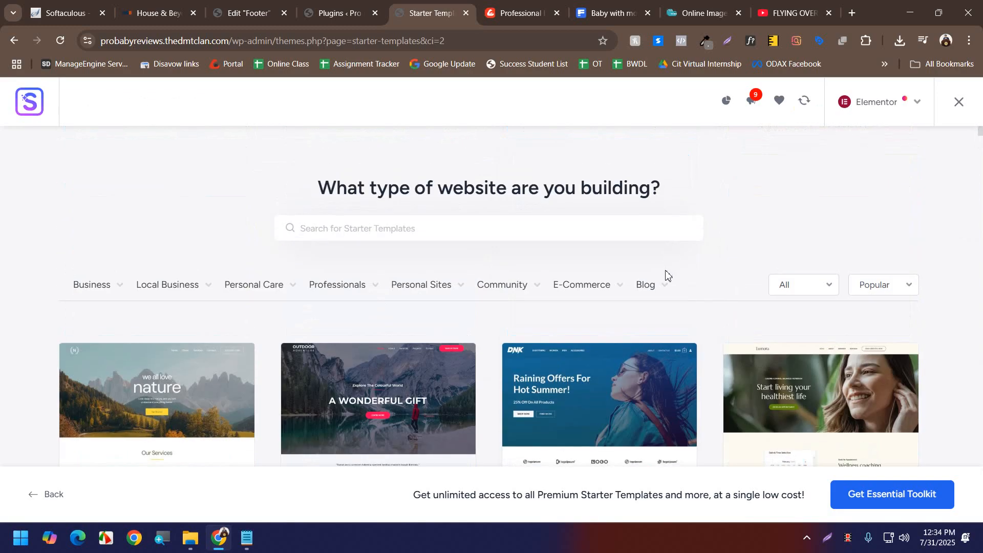
mouse_move(658, 289)
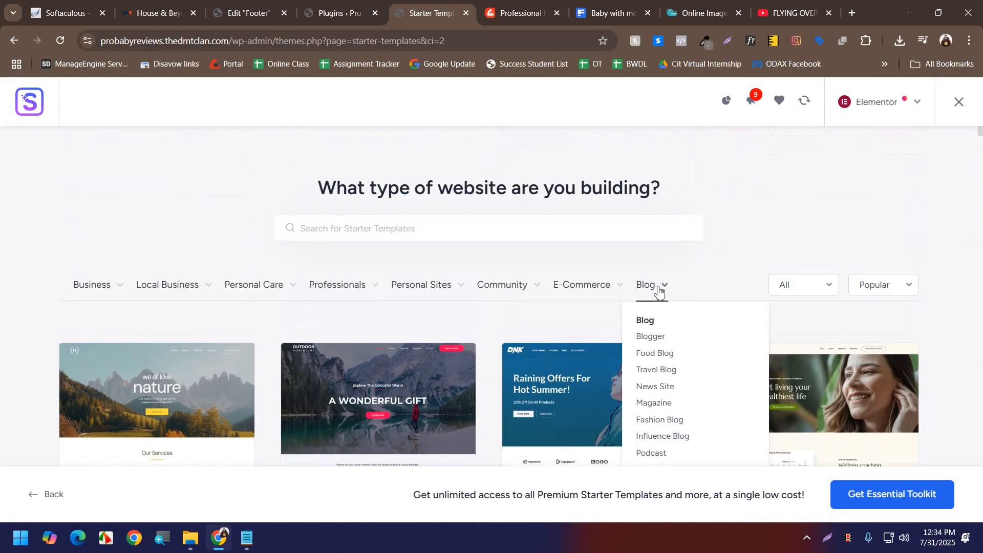
click(656, 339)
scroll(713, 215, down, 3)
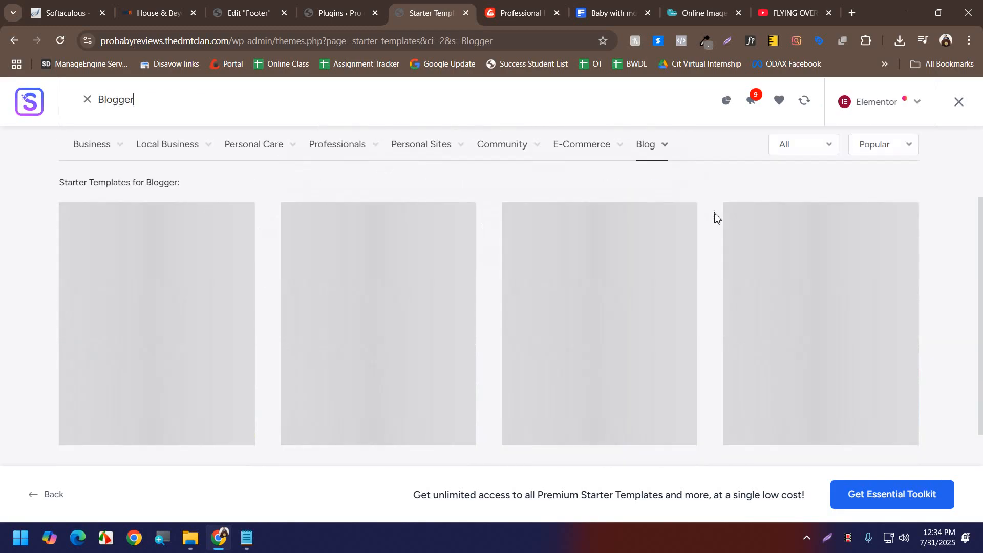
scroll(865, 244, down, 3)
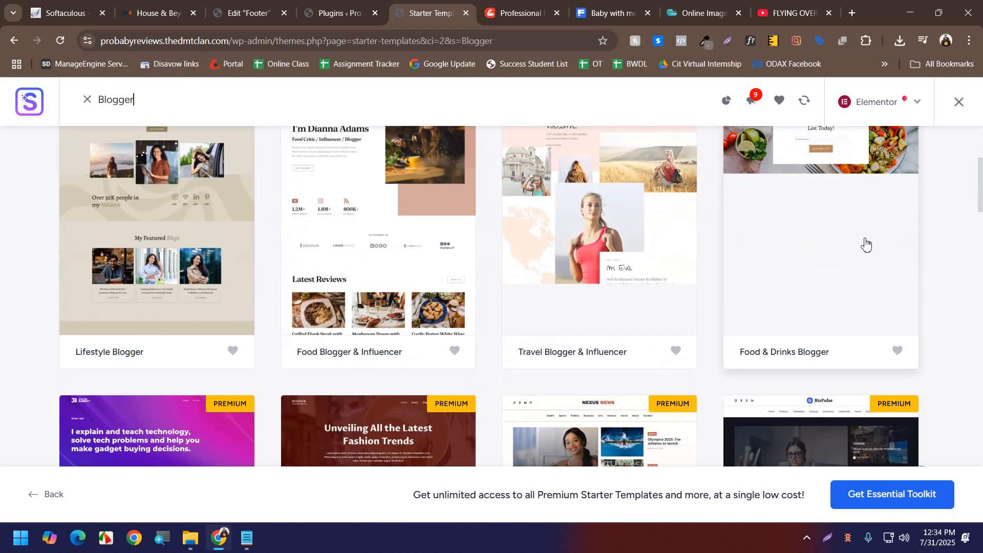
scroll(865, 244, down, 3)
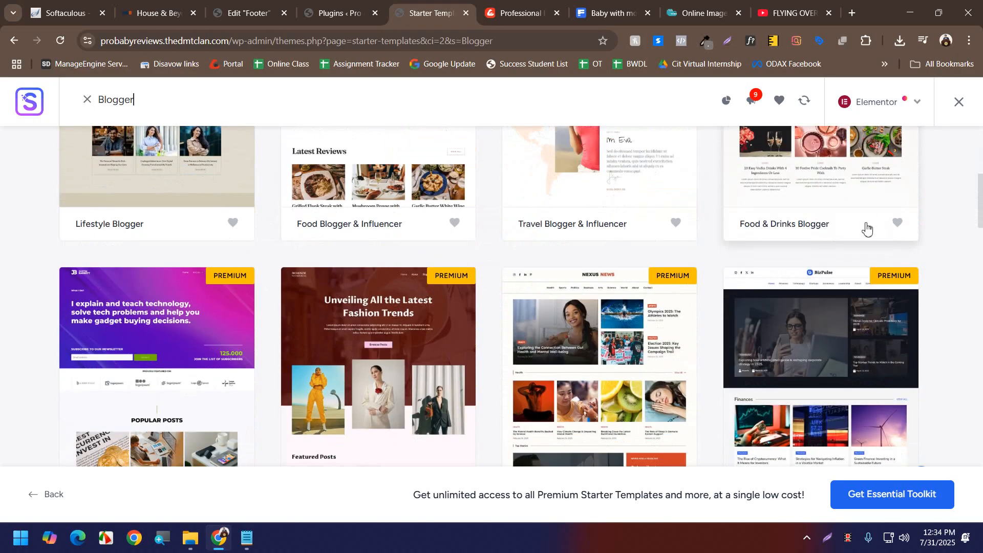
scroll(870, 224, down, 4)
scroll(870, 224, down, 4)
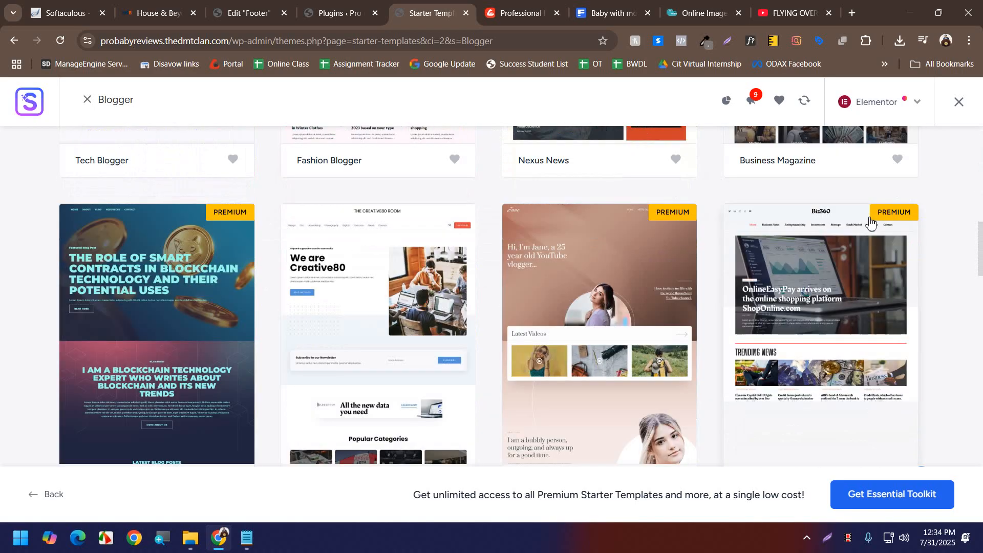
scroll(870, 224, down, 3)
scroll(869, 226, down, 3)
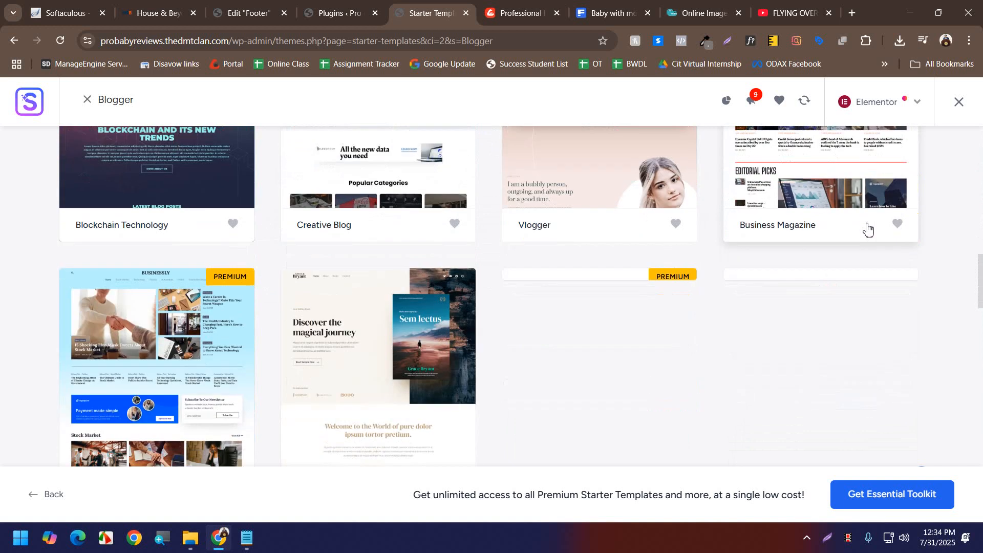
scroll(870, 205, down, 2)
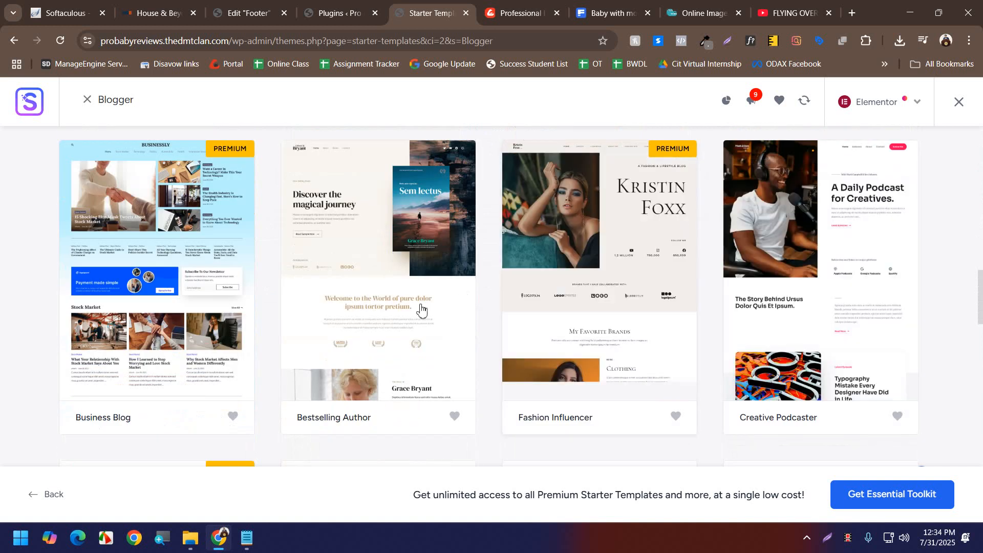
- Choose the Bestselling Author template, preview it, and continue with its default customization and the preselected features
click(361, 344)
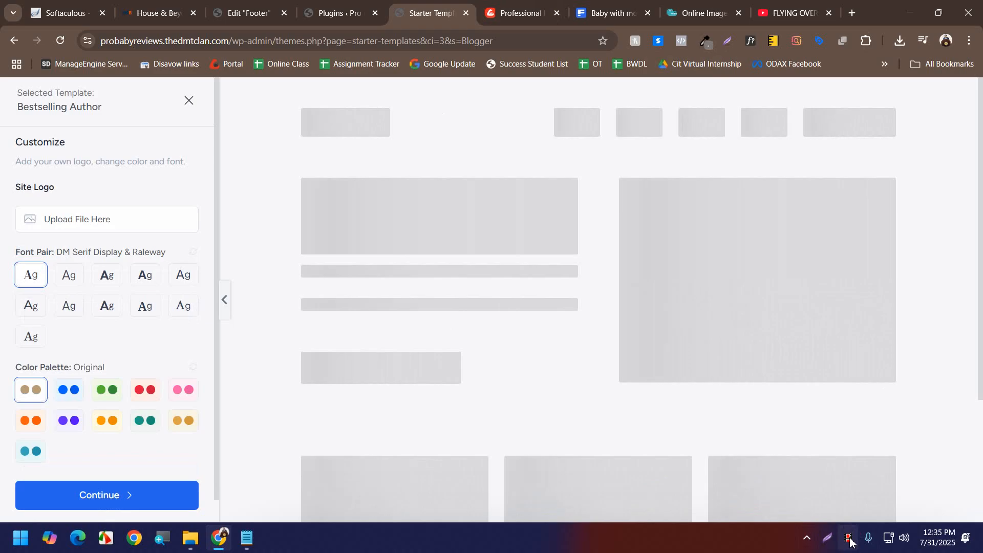
scroll(499, 233, down, 15)
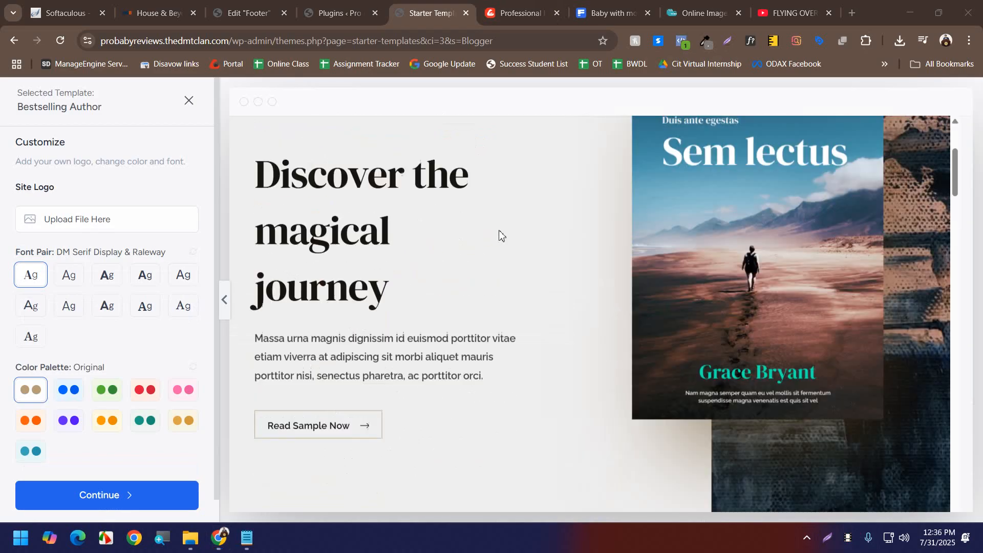
scroll(501, 245, down, 10)
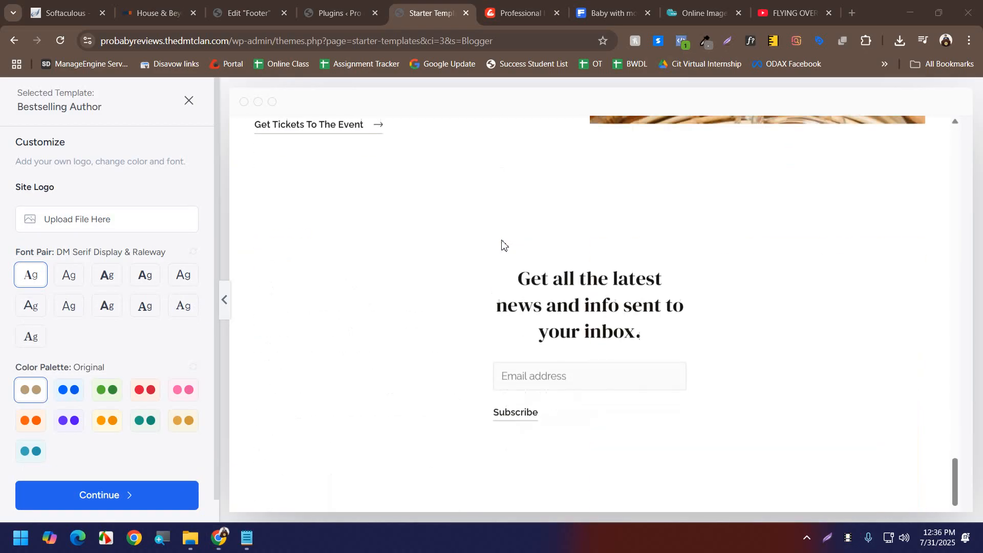
click(134, 494)
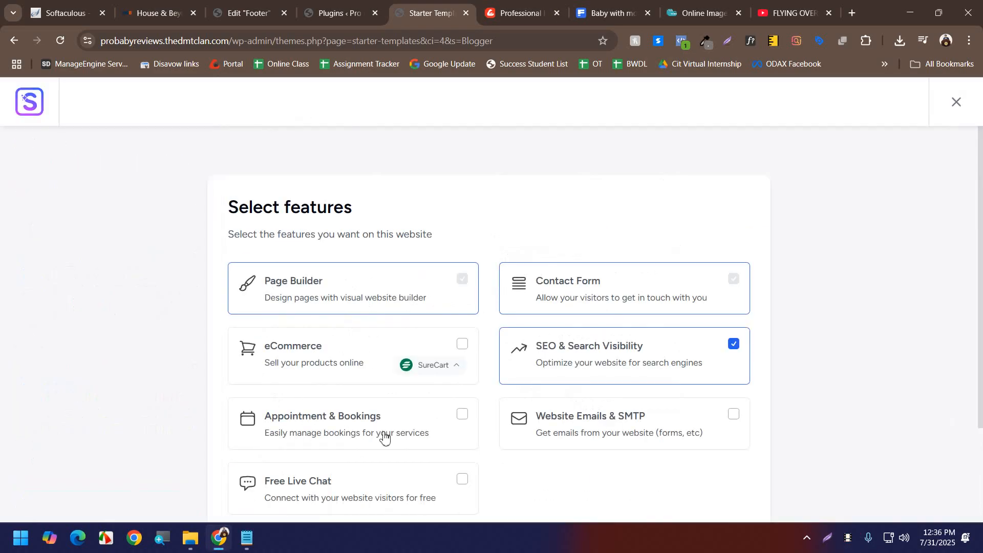
scroll(474, 358, down, 4)
click(272, 380)
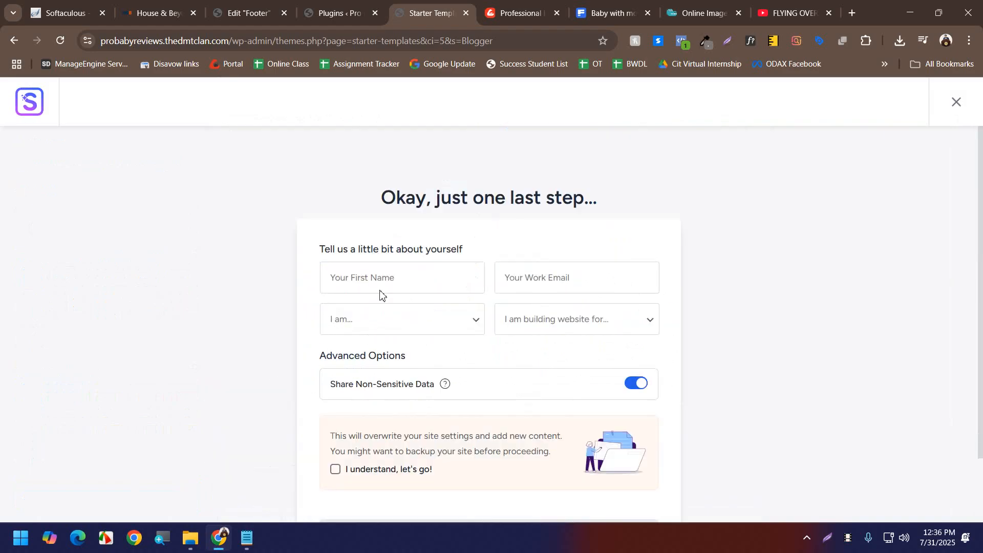
- Fill in the first name and work email, set the experience level to Intermediate and the website's purpose to Myself/My Company
click(392, 272)
click(341, 314)
click(584, 277)
click(581, 327)
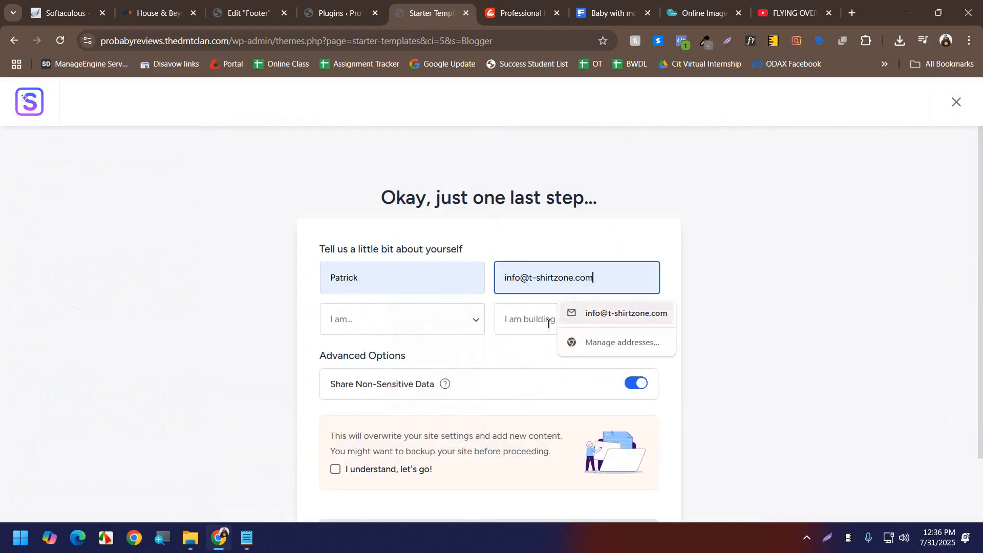
click(405, 319)
click(391, 376)
click(565, 328)
click(562, 362)
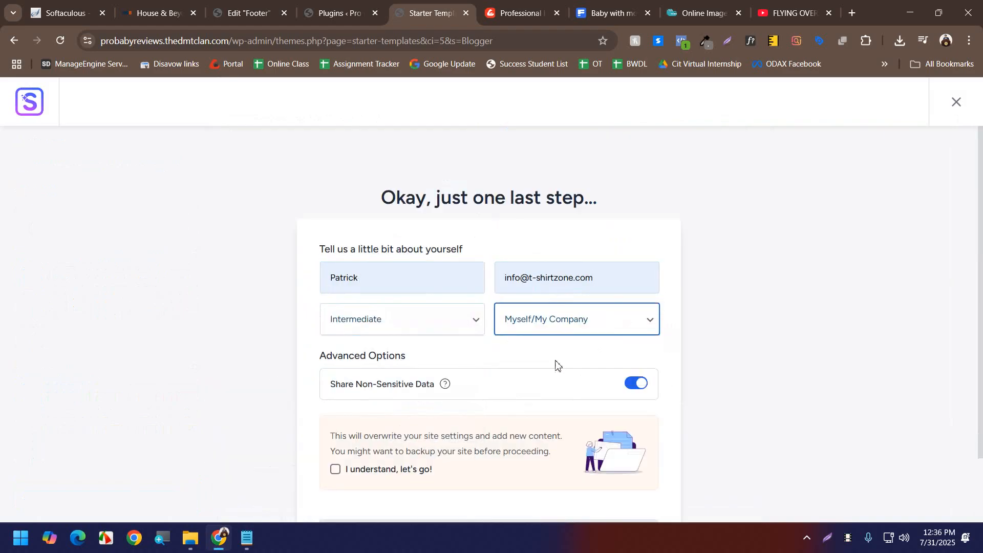
- Acknowledge that the import will overwrite the site settings and submit the form to build the website
scroll(492, 384, down, 3)
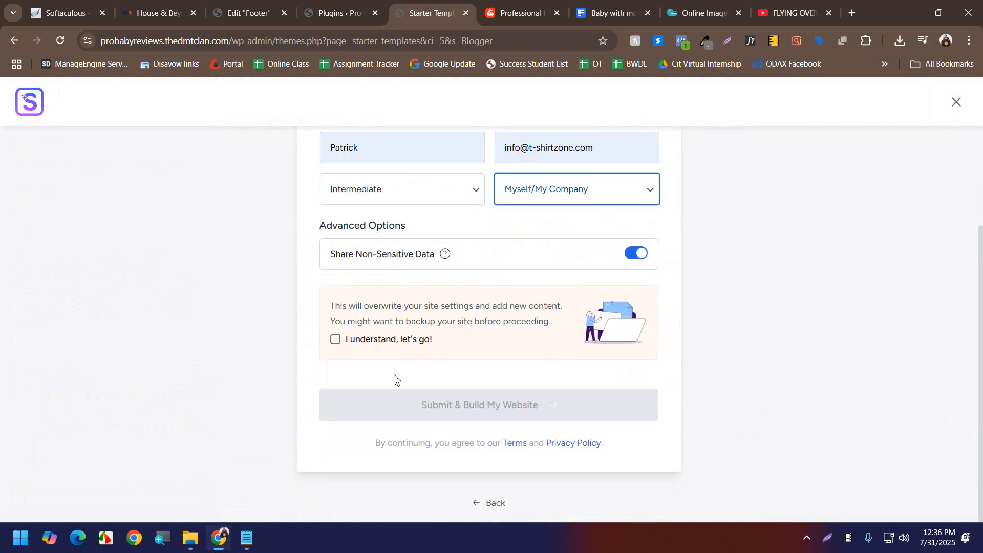
click(341, 346)
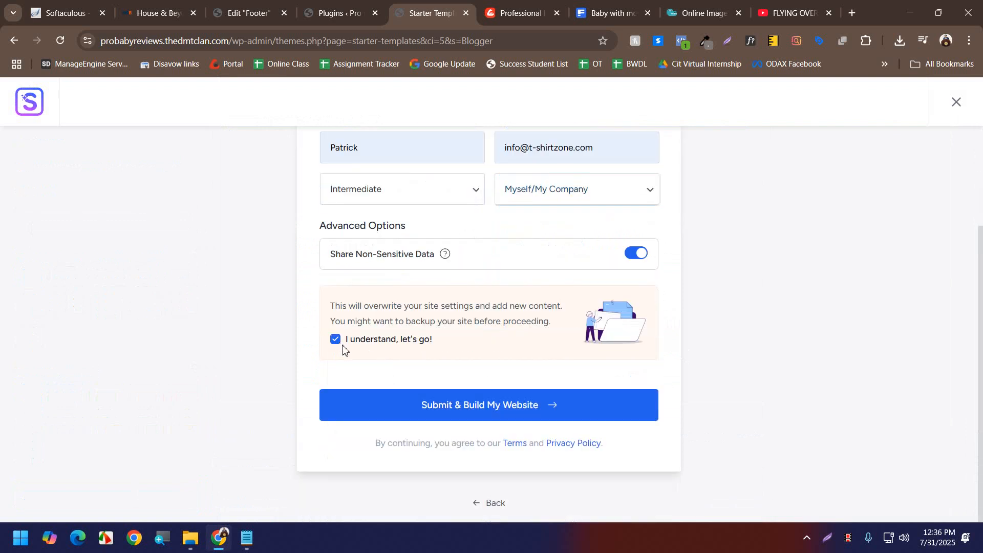
click(448, 405)
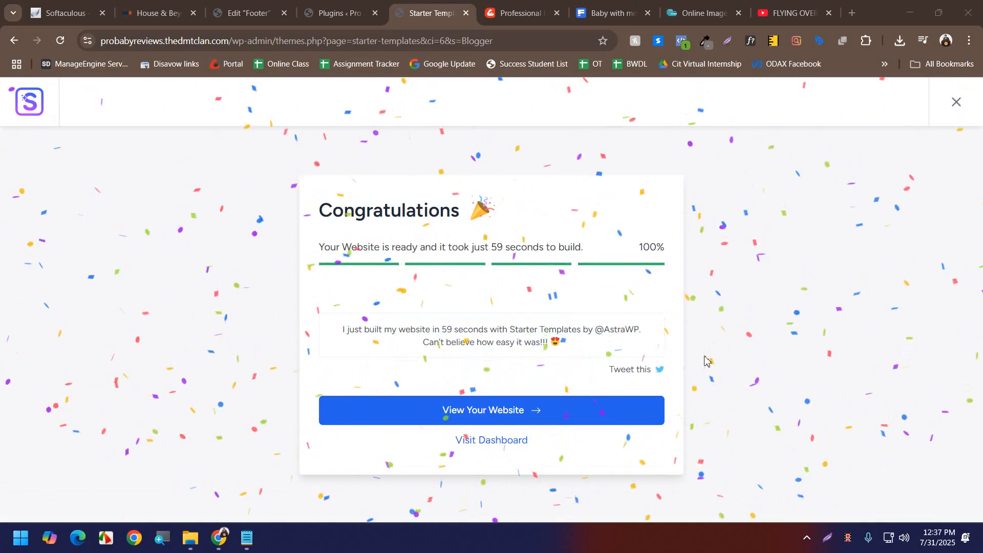
- View the newly built website and review its homepage sections from the header down
click(536, 414)
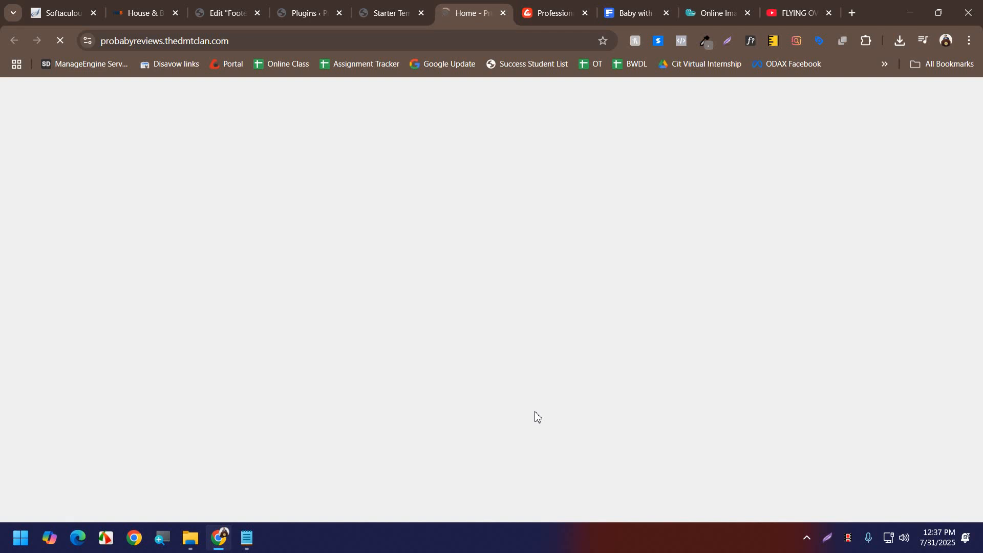
scroll(342, 244, down, 6)
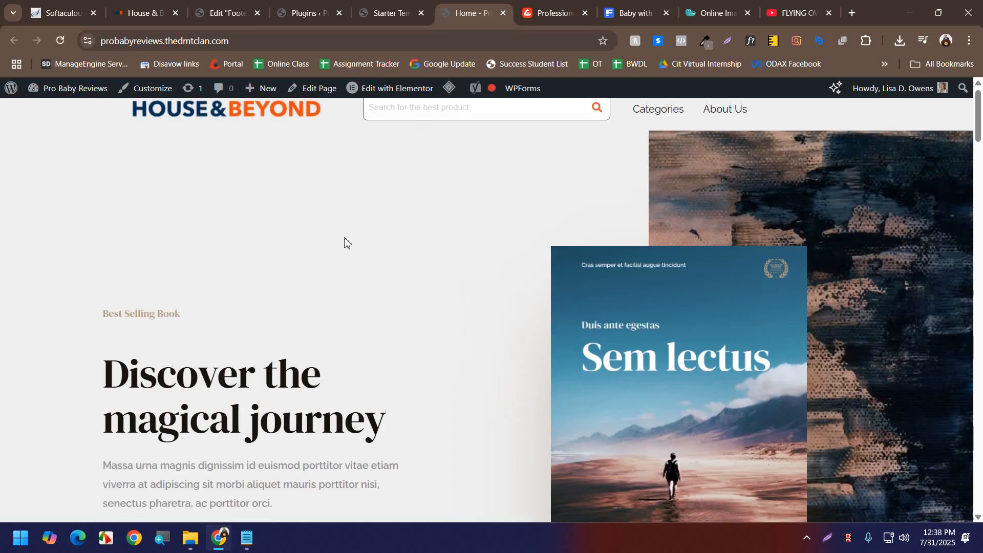
scroll(443, 266, down, 20)
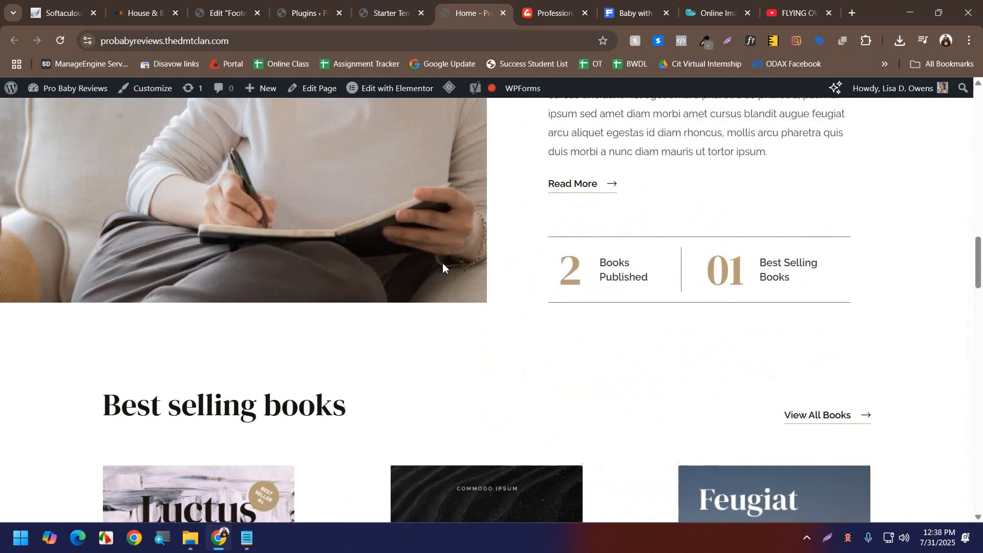
scroll(443, 267, down, 20)
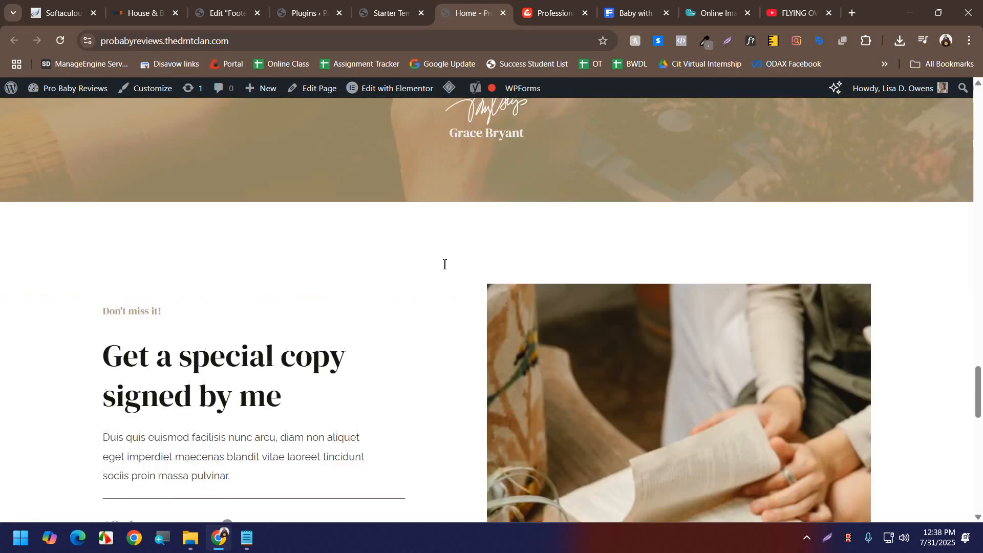
scroll(444, 264, down, 5)
scroll(444, 264, up, 15)
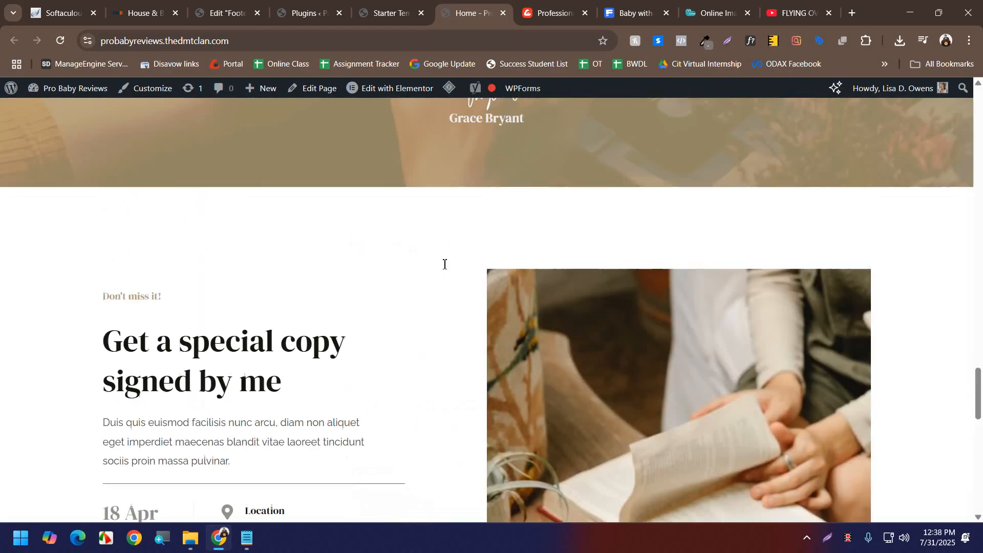
scroll(444, 264, up, 20)
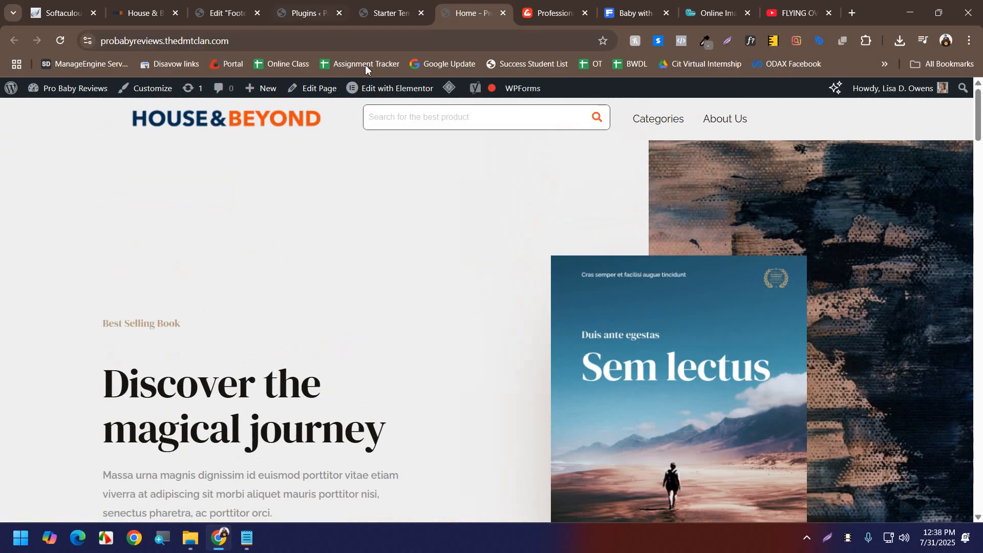
- Edit the homepage with Elementor and replace the hero book cover with the open-book photo from the Media Library
click(392, 92)
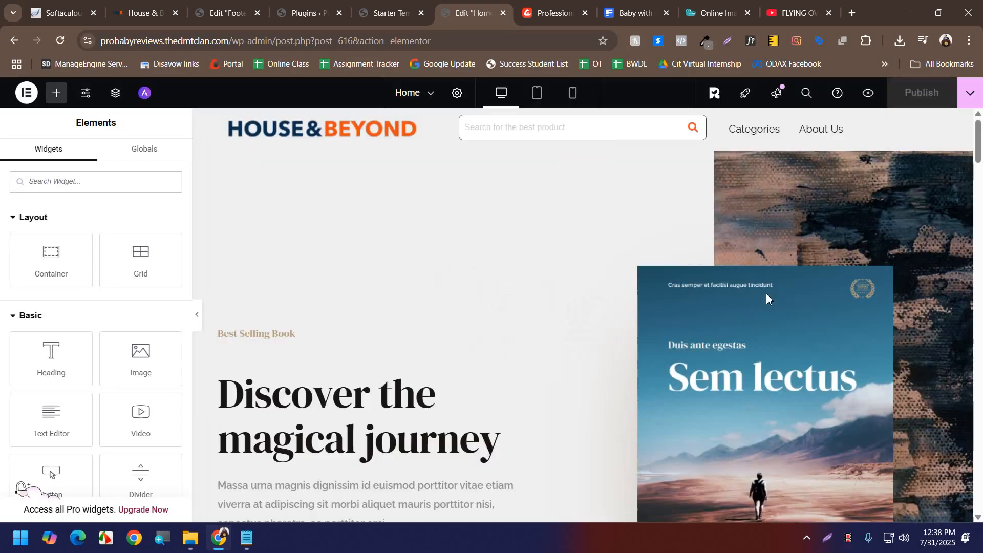
click(941, 280)
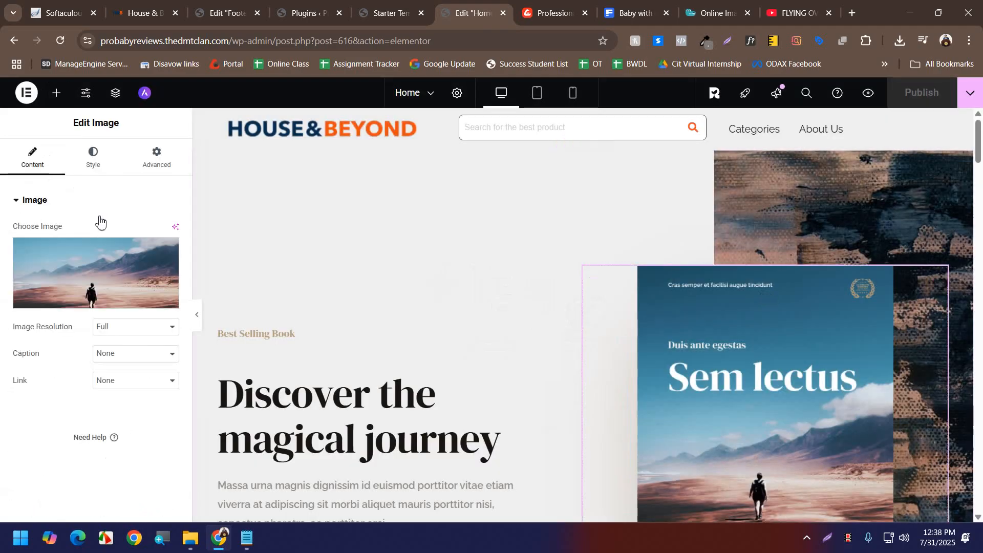
click(103, 272)
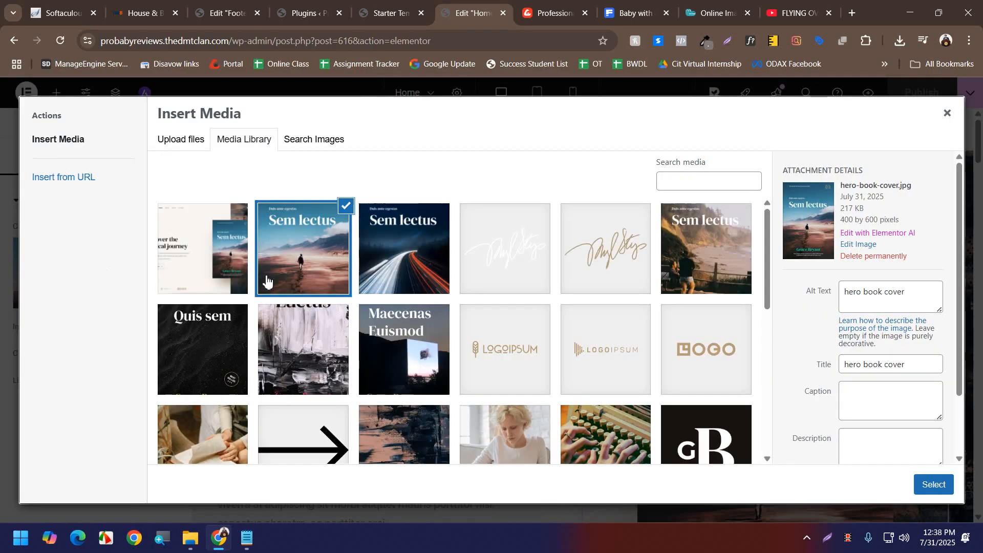
scroll(527, 290, down, 5)
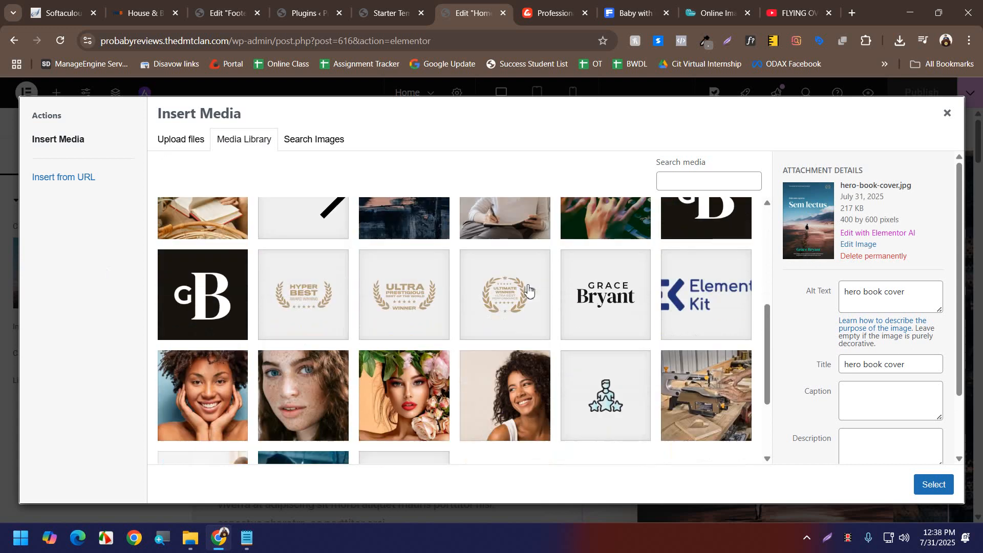
scroll(247, 345, up, 1)
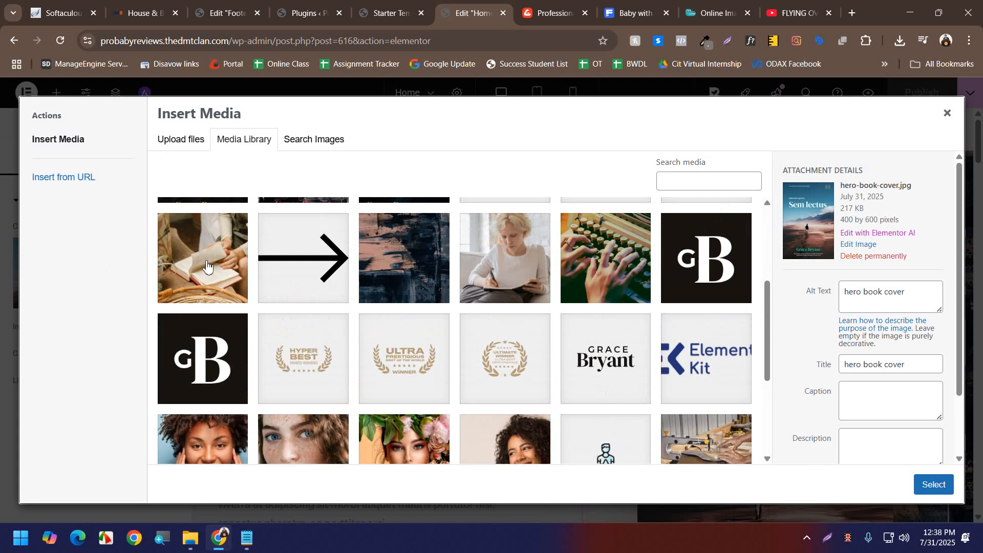
click(231, 267)
click(937, 481)
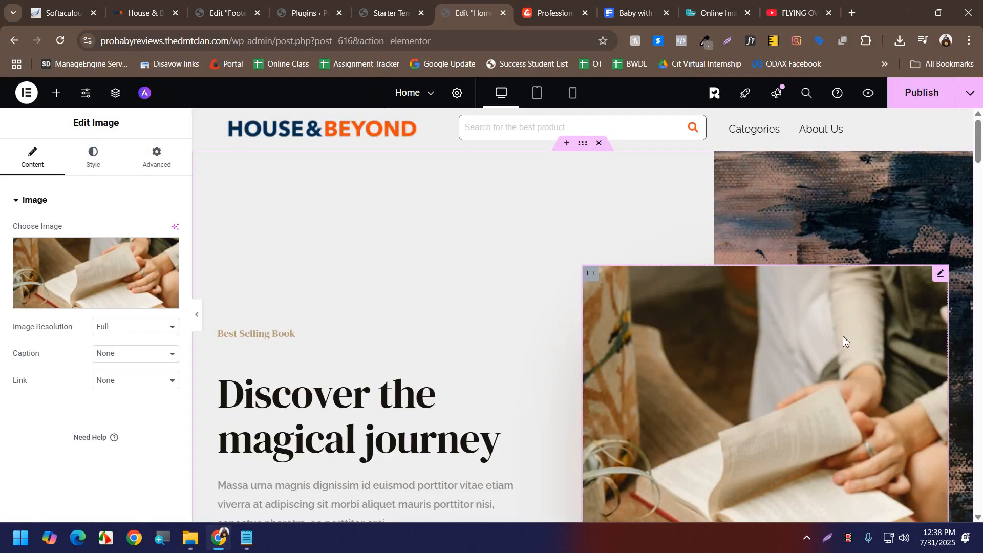
- Open the hero heading "Discover the magical journey" for editing
scroll(843, 336, down, 5)
scroll(780, 299, up, 2)
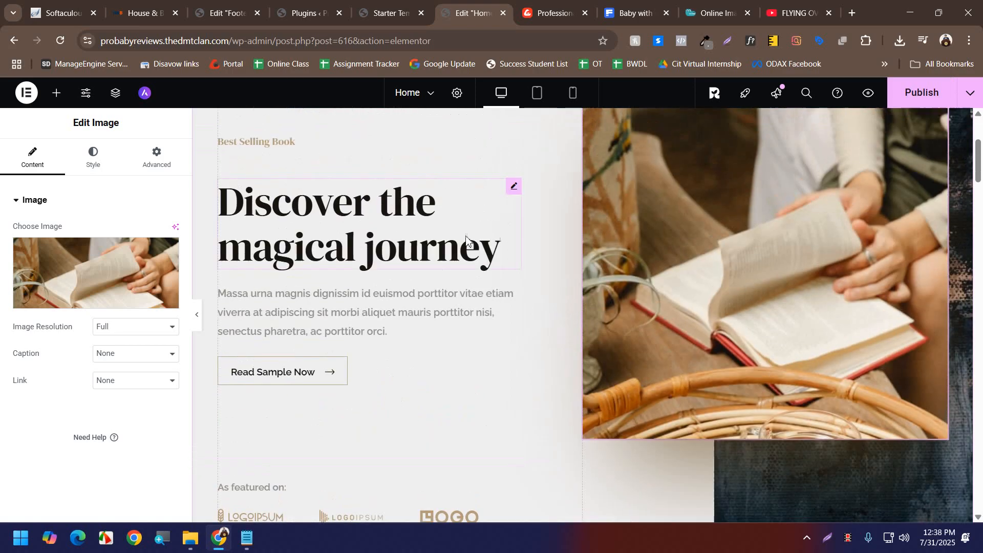
click(515, 186)
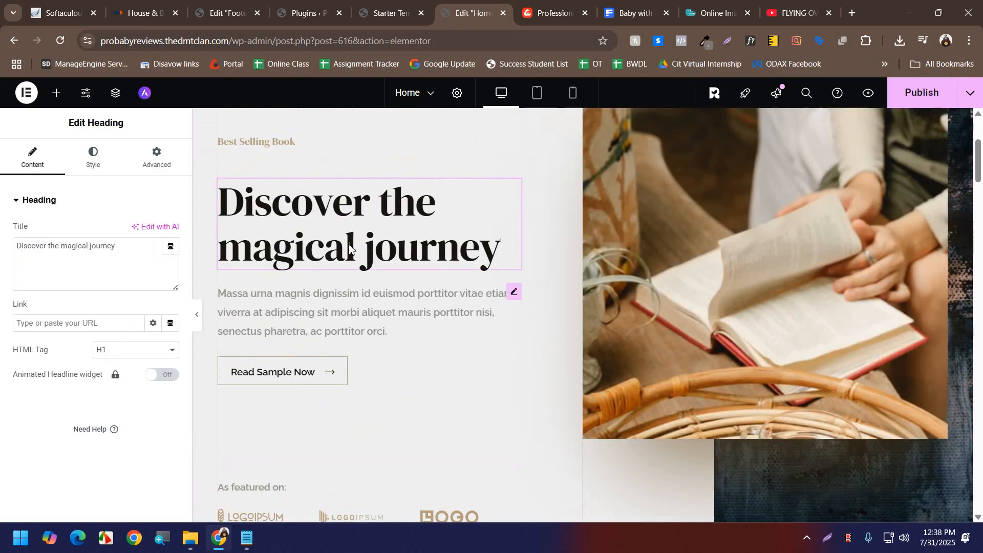